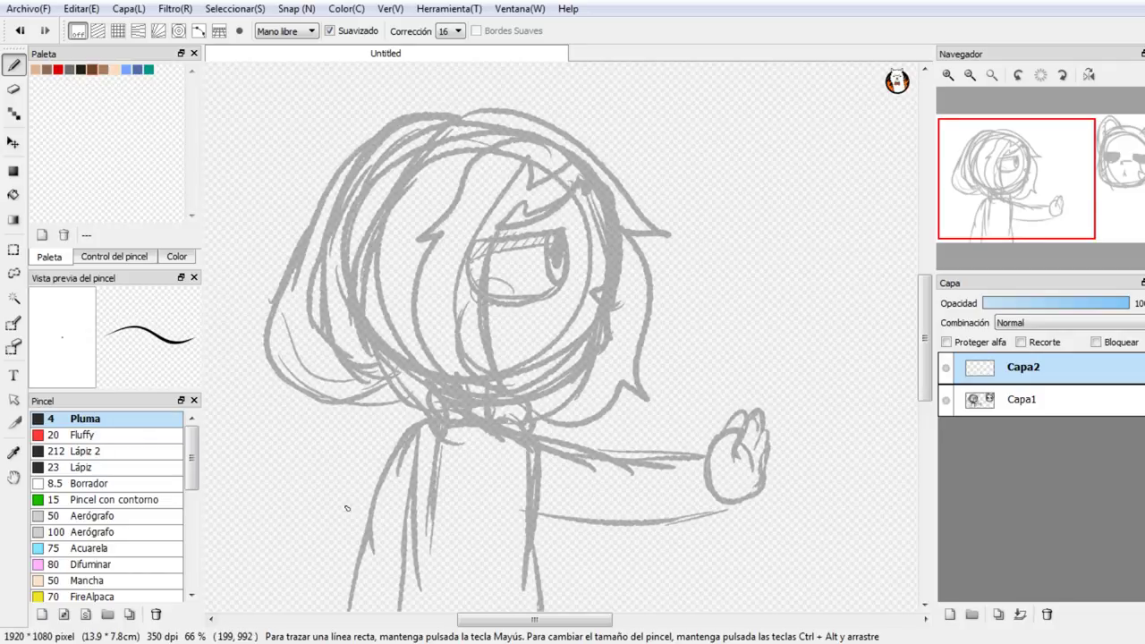
Step: Select the 75 px Acuarela brush for painting the eared head on layer Capa2
{"action": "left_click", "coordinate": [349, 612]}
{"action": "left_click", "coordinate": [951, 77]}
{"action": "mouse_move", "coordinate": [1009, 184]}
{"action": "left_mouse_down"}
{"action": "mouse_move", "coordinate": [1028, 191]}
{"action": "mouse_move", "coordinate": [1110, 168]}
{"action": "mouse_move", "coordinate": [1121, 153]}
{"action": "left_mouse_up"}
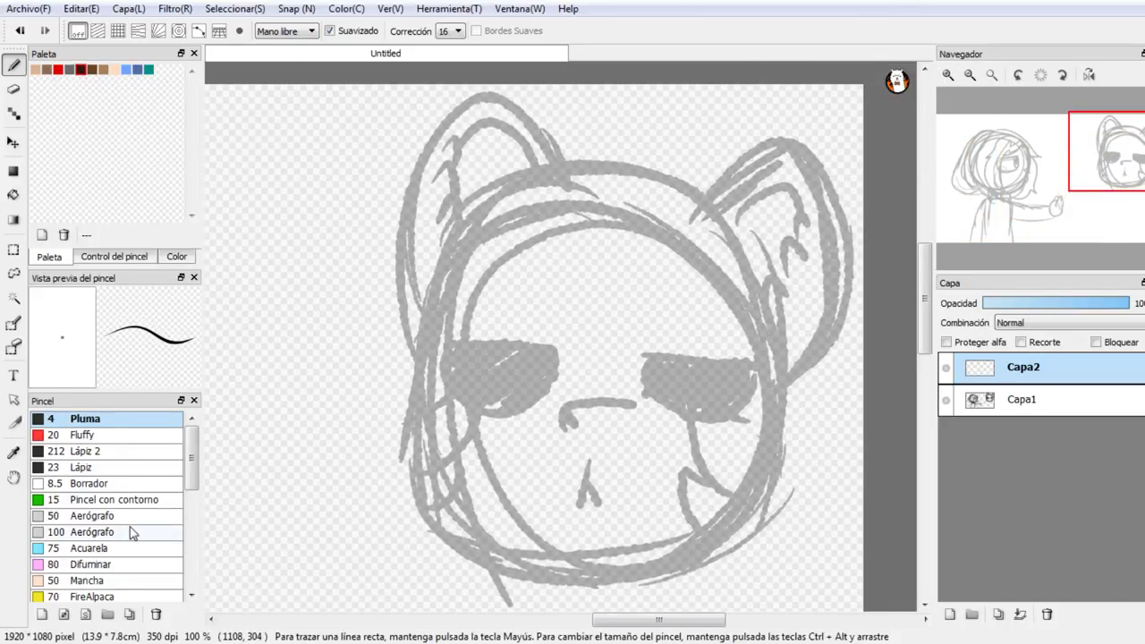
{"action": "left_click", "coordinate": [121, 548]}
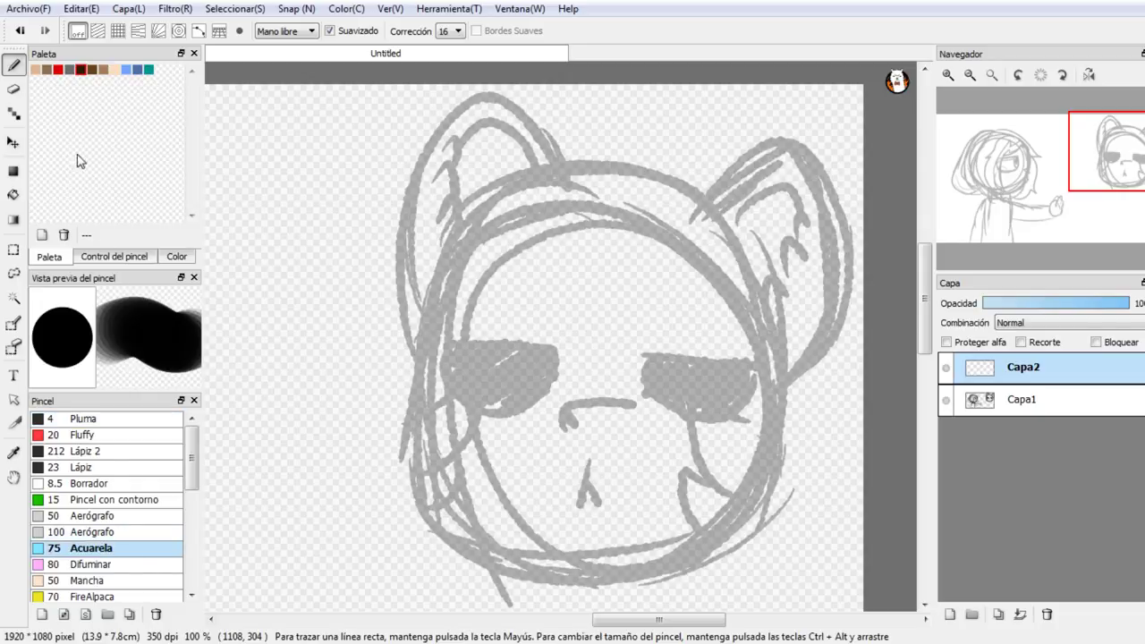
{"action": "mouse_move", "coordinate": [639, 191]}
{"action": "left_mouse_down"}
{"action": "mouse_move", "coordinate": [657, 259]}
{"action": "mouse_move", "coordinate": [617, 322]}
{"action": "mouse_move", "coordinate": [534, 337]}
{"action": "mouse_move", "coordinate": [691, 429]}
{"action": "left_mouse_up"}
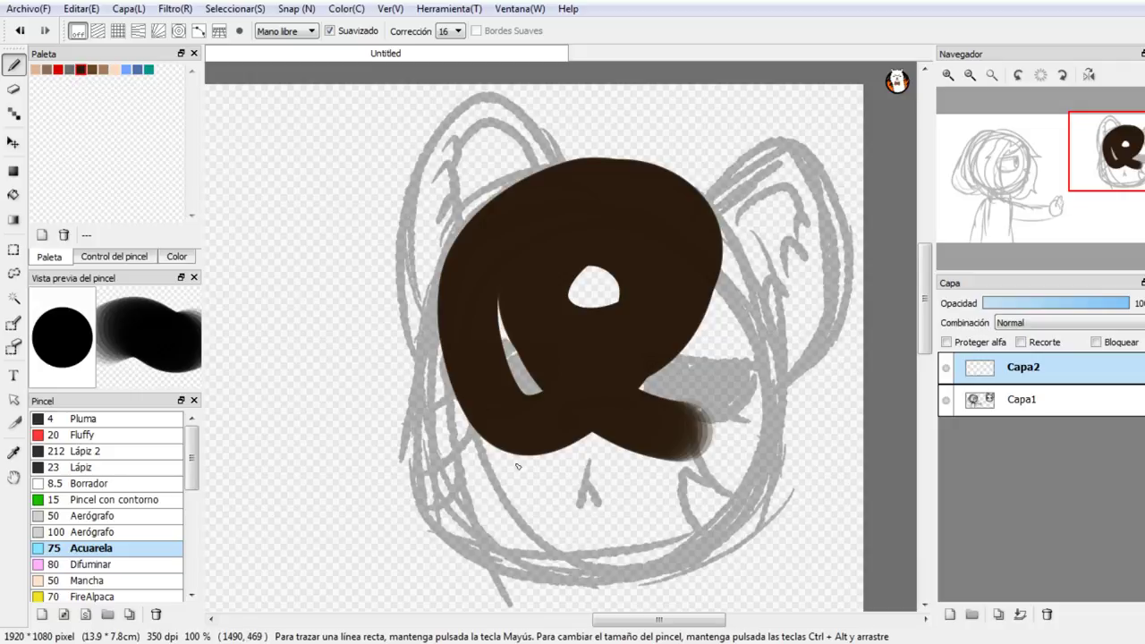
{"action": "mouse_move", "coordinate": [488, 478]}
{"action": "left_mouse_down"}
{"action": "mouse_move", "coordinate": [545, 512]}
{"action": "mouse_move", "coordinate": [563, 501]}
{"action": "left_mouse_up"}
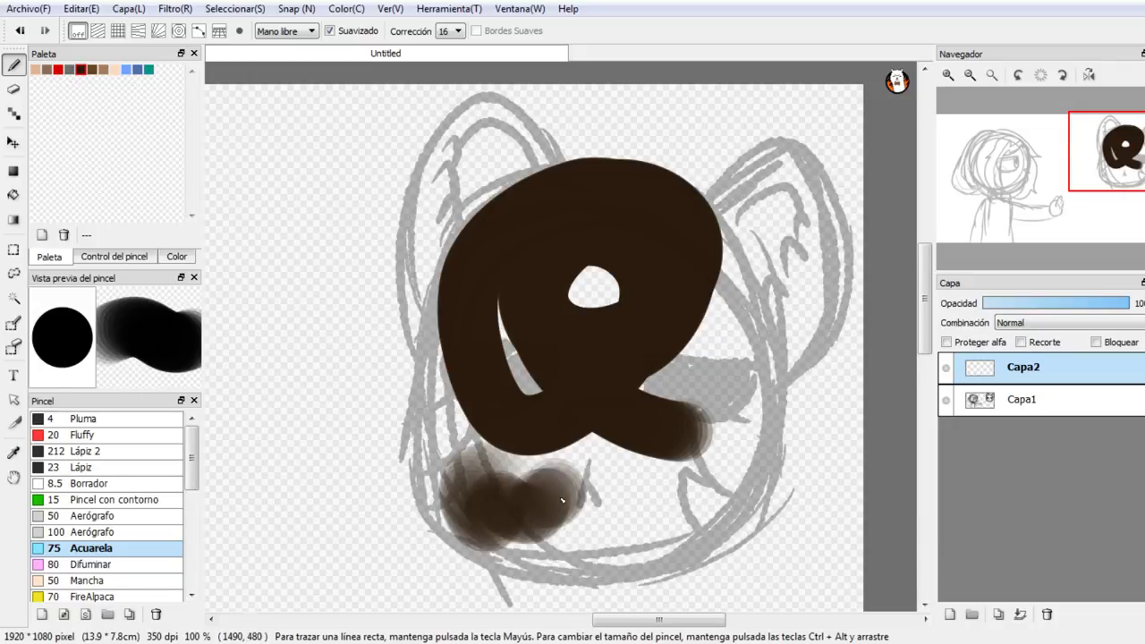
{"action": "left_click", "coordinate": [20, 30]}
{"action": "left_click", "coordinate": [19, 30]}
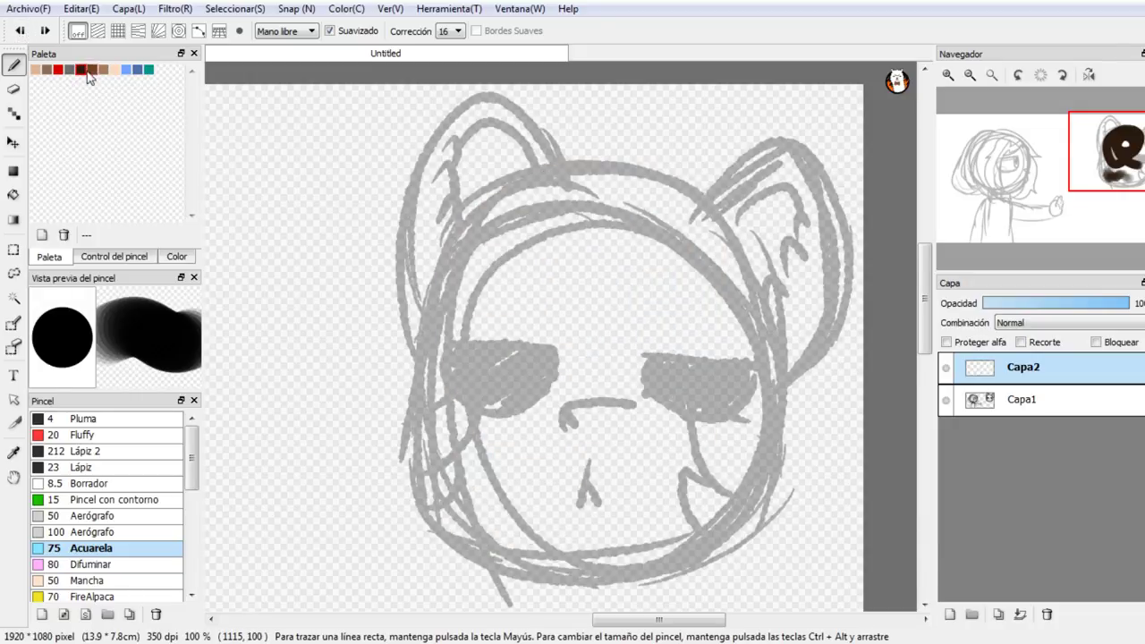
Step: Set the brush colour to brown (R 168, G 111, B 59) and paint the head's top and upper-left side
{"action": "left_click", "coordinate": [104, 258]}
{"action": "left_click", "coordinate": [176, 257]}
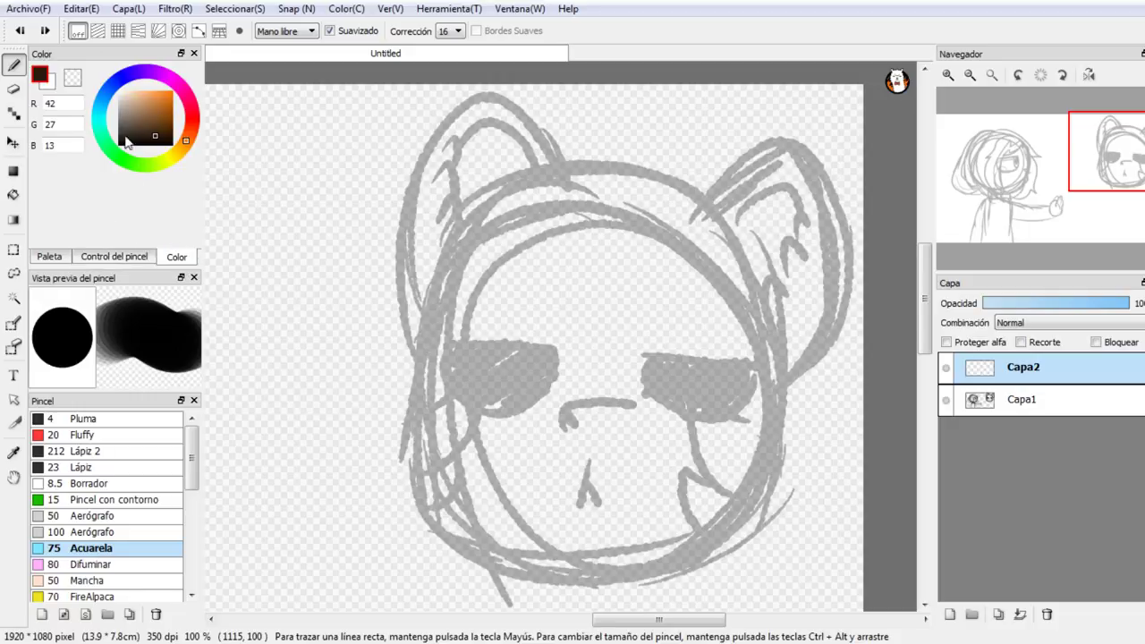
{"action": "mouse_move", "coordinate": [572, 179]}
{"action": "left_mouse_down"}
{"action": "mouse_move", "coordinate": [464, 225]}
{"action": "mouse_move", "coordinate": [403, 421]}
{"action": "mouse_move", "coordinate": [701, 255]}
{"action": "mouse_move", "coordinate": [644, 316]}
{"action": "left_mouse_up"}
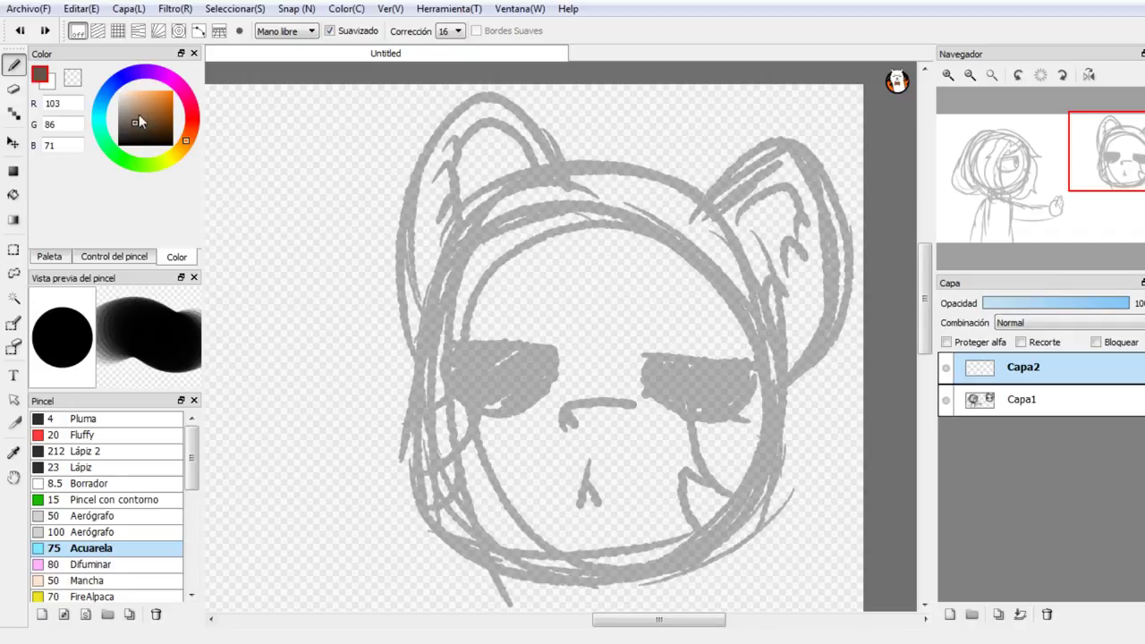
{"action": "left_click", "coordinate": [153, 109]}
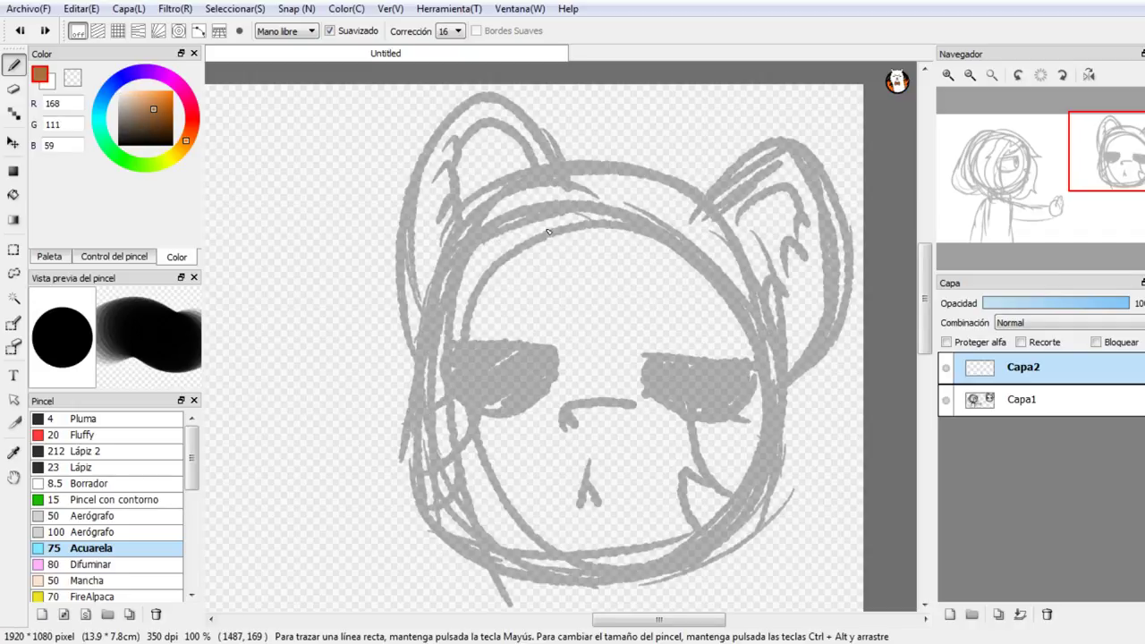
{"action": "left_click_drag", "start_coordinate": [549, 231], "coordinate": [720, 291]}
{"action": "mouse_move", "coordinate": [669, 215]}
{"action": "left_mouse_down"}
{"action": "mouse_move", "coordinate": [554, 200]}
{"action": "mouse_move", "coordinate": [453, 295]}
{"action": "mouse_move", "coordinate": [435, 409]}
{"action": "left_mouse_up"}
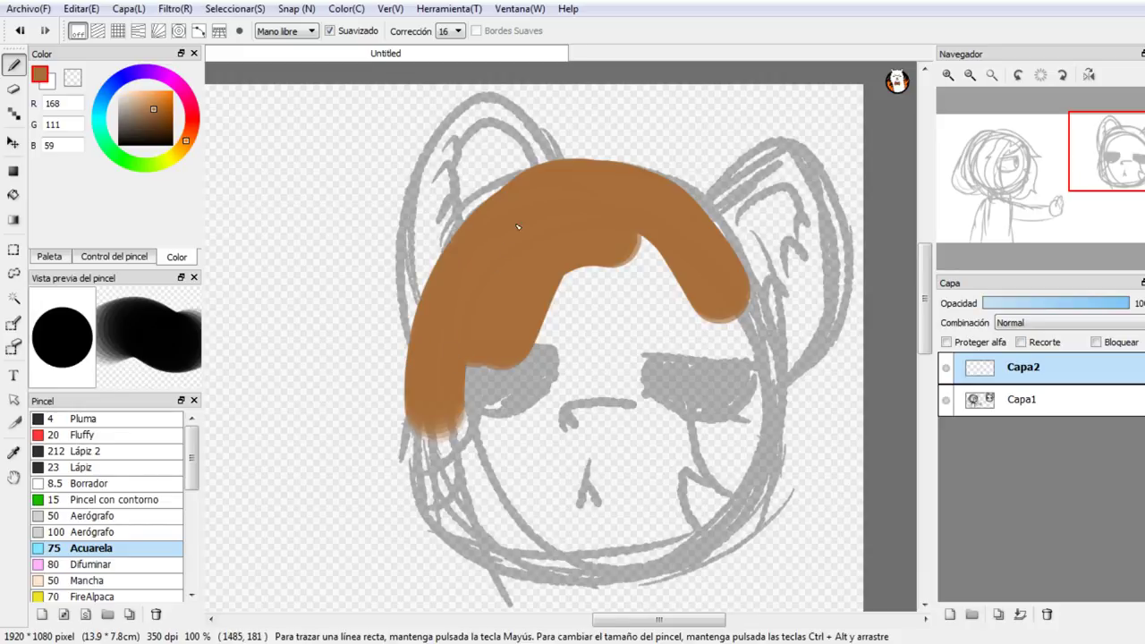
{"action": "left_click", "coordinate": [1025, 305]}
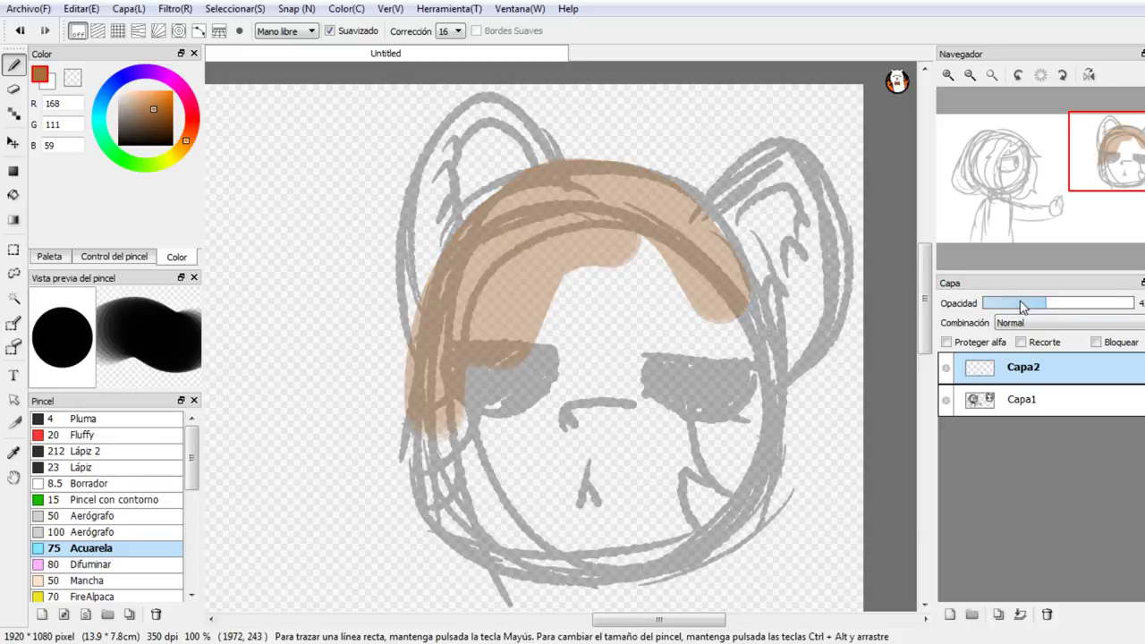
{"action": "left_click_drag", "start_coordinate": [537, 183], "coordinate": [477, 241]}
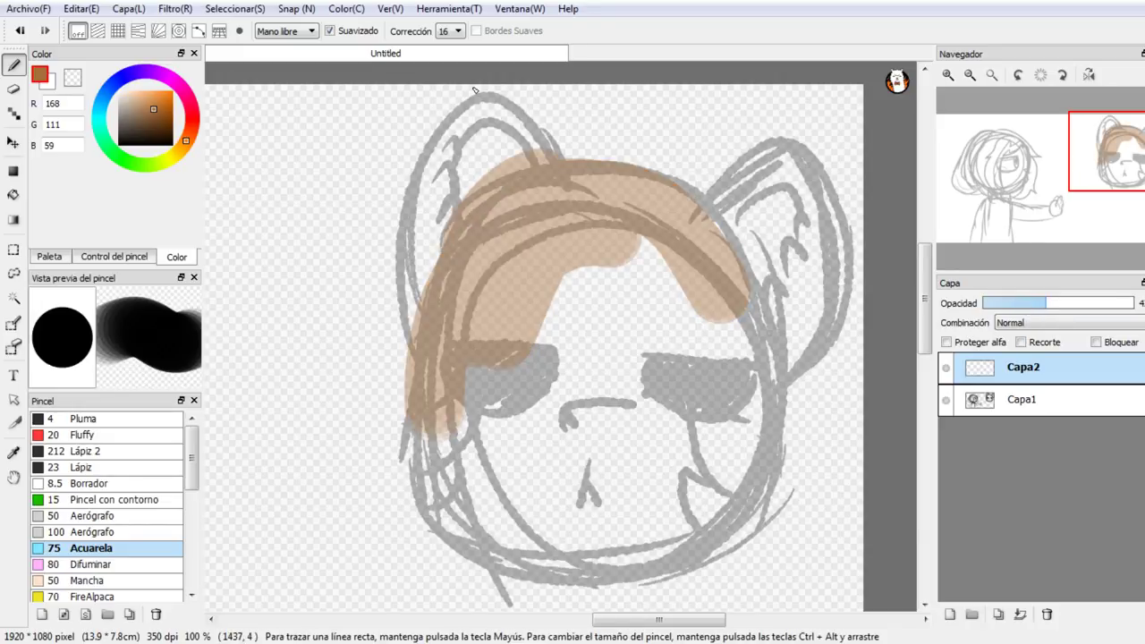
{"action": "key", "text": "ctrl+z"}
{"action": "key", "text": "ctrl+z"}
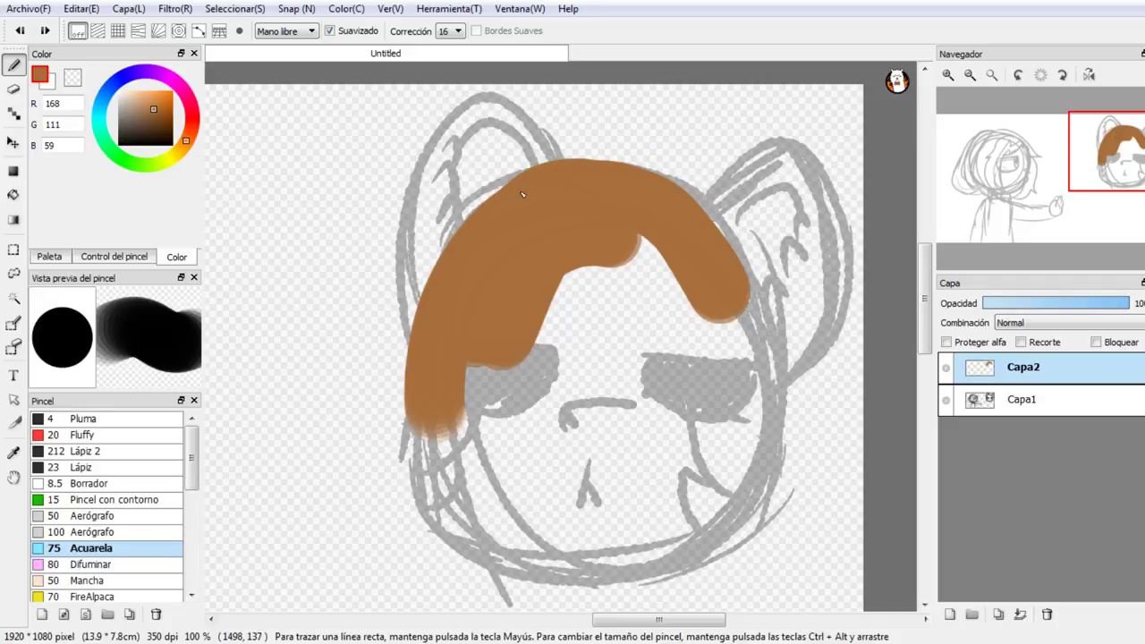
{"action": "mouse_move", "coordinate": [522, 192]}
{"action": "left_mouse_down"}
{"action": "mouse_move", "coordinate": [463, 240]}
{"action": "mouse_move", "coordinate": [503, 197]}
{"action": "mouse_move", "coordinate": [471, 259]}
{"action": "left_mouse_up"}
{"action": "key", "text": "ctrl+z"}
Step: Continue the brown band down the head's left side, along the chin and over the right side
{"action": "mouse_move", "coordinate": [561, 198]}
{"action": "left_mouse_down"}
{"action": "mouse_move", "coordinate": [462, 255]}
{"action": "mouse_move", "coordinate": [441, 319]}
{"action": "mouse_move", "coordinate": [426, 457]}
{"action": "left_mouse_up"}
{"action": "mouse_move", "coordinate": [444, 308]}
{"action": "left_mouse_down"}
{"action": "mouse_move", "coordinate": [424, 449]}
{"action": "mouse_move", "coordinate": [431, 511]}
{"action": "mouse_move", "coordinate": [553, 584]}
{"action": "mouse_move", "coordinate": [693, 559]}
{"action": "mouse_move", "coordinate": [803, 437]}
{"action": "left_mouse_up"}
{"action": "mouse_move", "coordinate": [626, 163]}
{"action": "left_mouse_down"}
{"action": "mouse_move", "coordinate": [703, 238]}
{"action": "mouse_move", "coordinate": [729, 377]}
{"action": "left_mouse_up"}
{"action": "key", "text": "ctrl+z"}
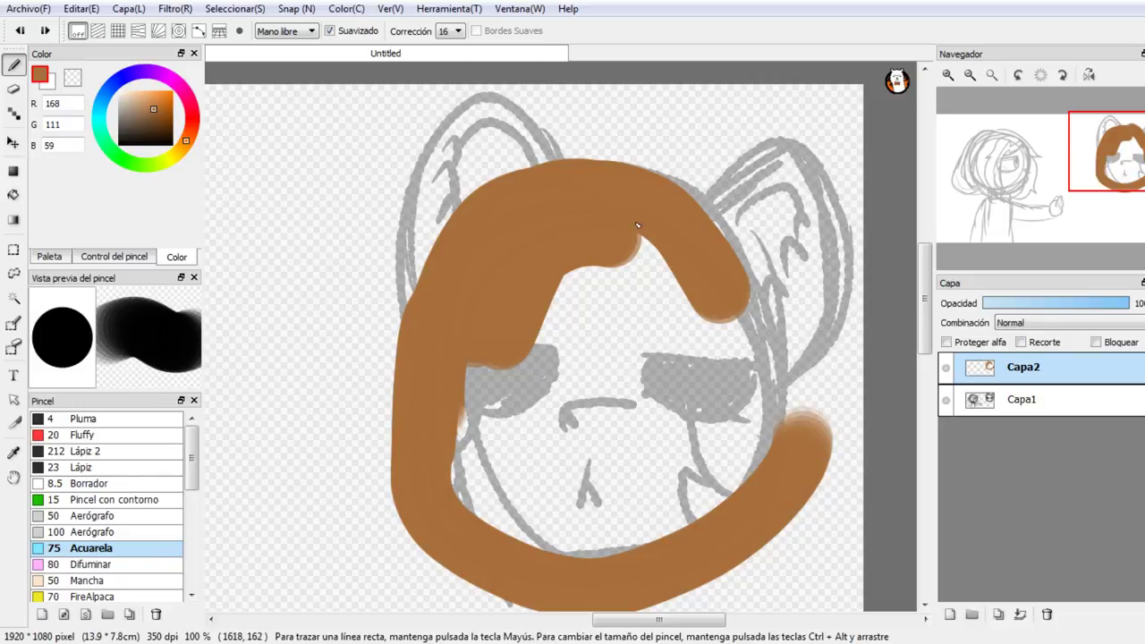
{"action": "mouse_move", "coordinate": [626, 228]}
{"action": "left_mouse_down"}
{"action": "mouse_move", "coordinate": [727, 483]}
{"action": "mouse_move", "coordinate": [700, 249]}
{"action": "mouse_move", "coordinate": [757, 421]}
{"action": "mouse_move", "coordinate": [737, 501]}
{"action": "mouse_move", "coordinate": [773, 399]}
{"action": "mouse_move", "coordinate": [730, 261]}
{"action": "mouse_move", "coordinate": [671, 202]}
{"action": "mouse_move", "coordinate": [617, 200]}
{"action": "left_mouse_up"}
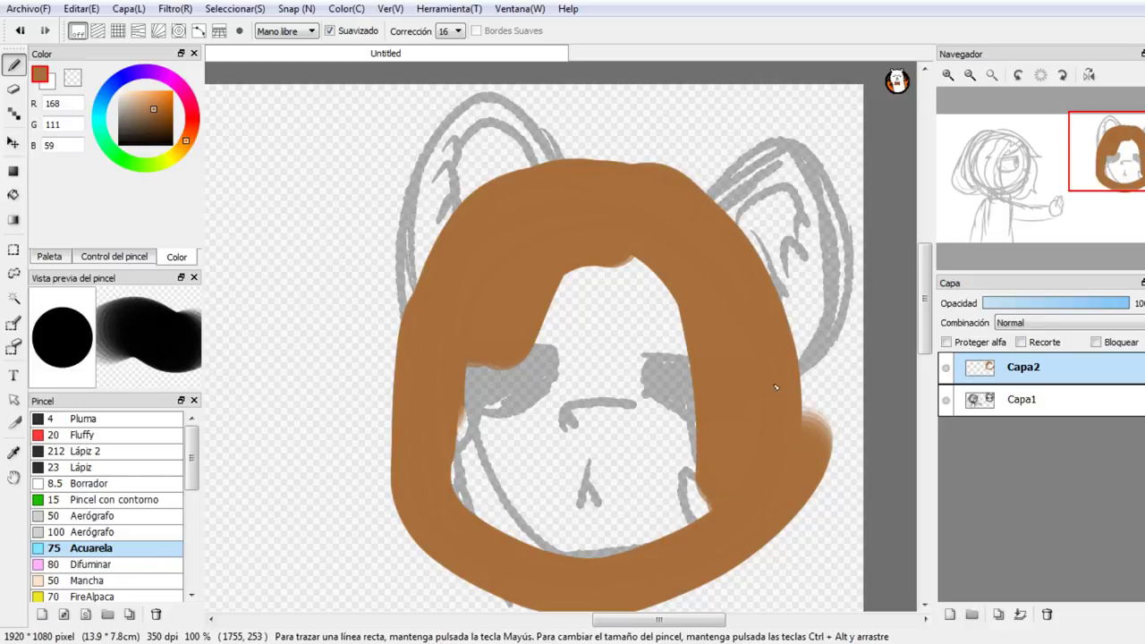
Step: Switch to the transparent colour and trim the paint along the head's upper-left edge to match the sketch
{"action": "key", "text": "x"}
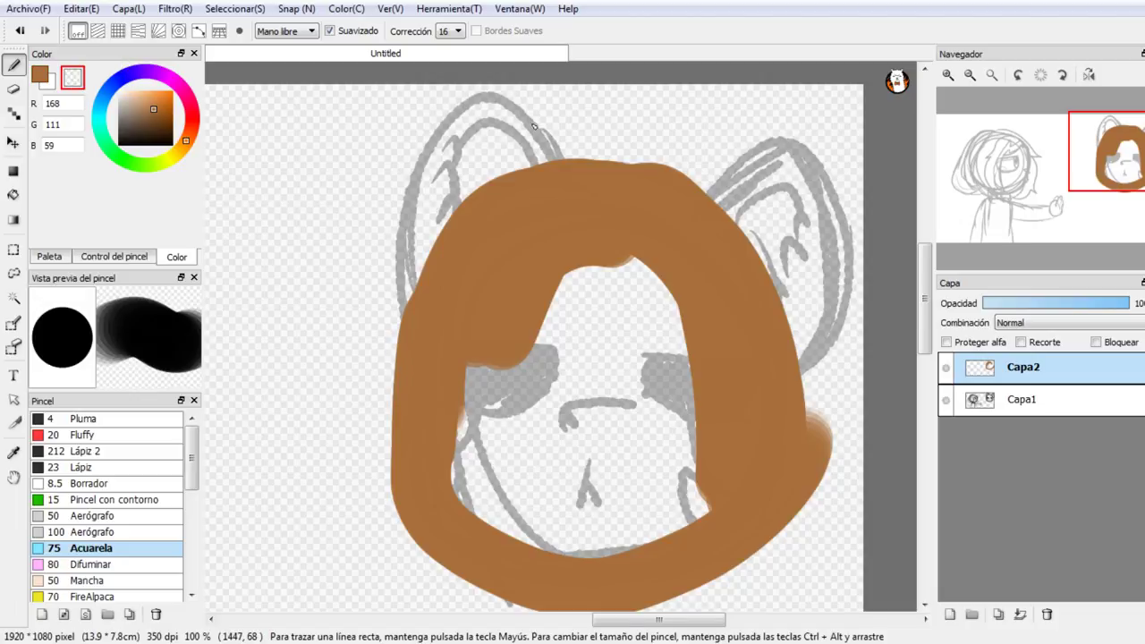
{"action": "mouse_move", "coordinate": [628, 164]}
{"action": "left_mouse_down"}
{"action": "mouse_move", "coordinate": [446, 170]}
{"action": "mouse_move", "coordinate": [360, 264]}
{"action": "left_mouse_up"}
{"action": "key", "text": "ctrl+z"}
{"action": "key", "text": "ctrl+z"}
{"action": "mouse_move", "coordinate": [571, 132]}
{"action": "left_mouse_down"}
{"action": "mouse_move", "coordinate": [450, 186]}
{"action": "mouse_move", "coordinate": [329, 430]}
{"action": "left_mouse_up"}
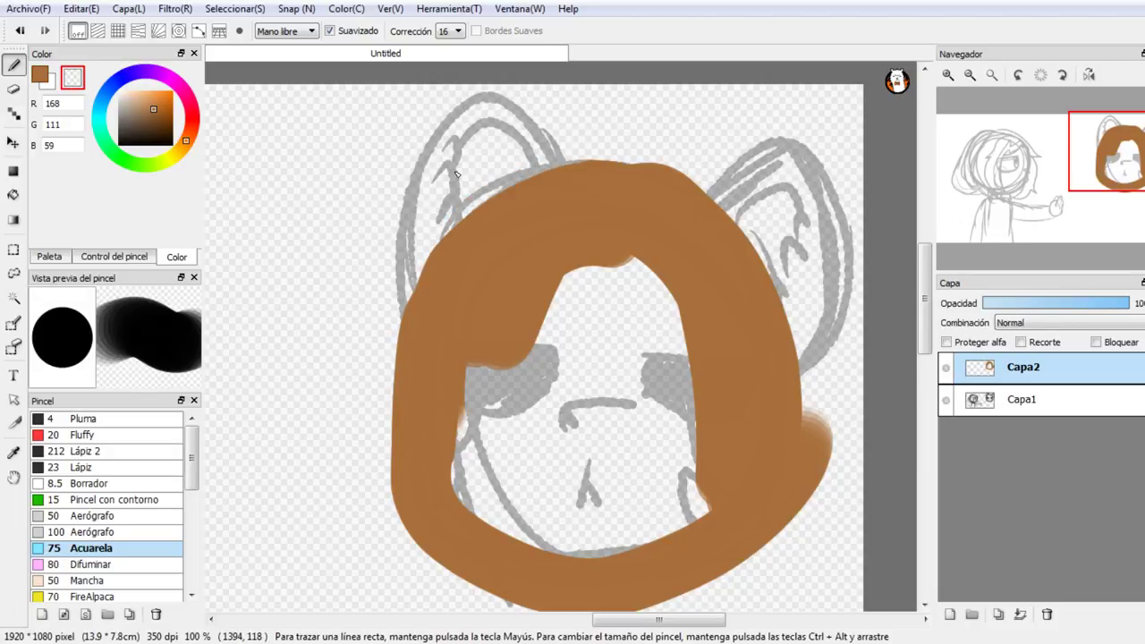
{"action": "key", "text": "ctrl+z"}
{"action": "mouse_move", "coordinate": [445, 178]}
{"action": "left_mouse_down"}
{"action": "mouse_move", "coordinate": [368, 371]}
{"action": "mouse_move", "coordinate": [360, 452]}
{"action": "mouse_move", "coordinate": [332, 524]}
{"action": "left_mouse_up"}
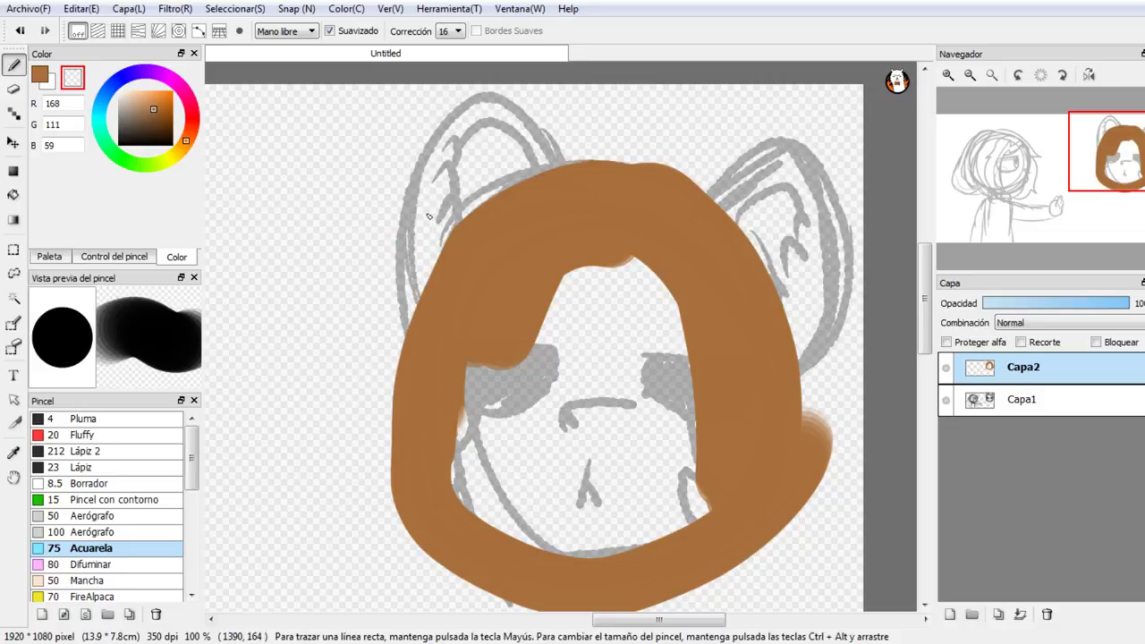
{"action": "mouse_move", "coordinate": [416, 224]}
{"action": "left_mouse_down"}
{"action": "mouse_move", "coordinate": [700, 190]}
{"action": "mouse_move", "coordinate": [616, 129]}
{"action": "mouse_move", "coordinate": [681, 152]}
{"action": "mouse_move", "coordinate": [778, 242]}
{"action": "mouse_move", "coordinate": [819, 360]}
{"action": "mouse_move", "coordinate": [835, 483]}
{"action": "mouse_move", "coordinate": [867, 436]}
{"action": "left_mouse_up"}
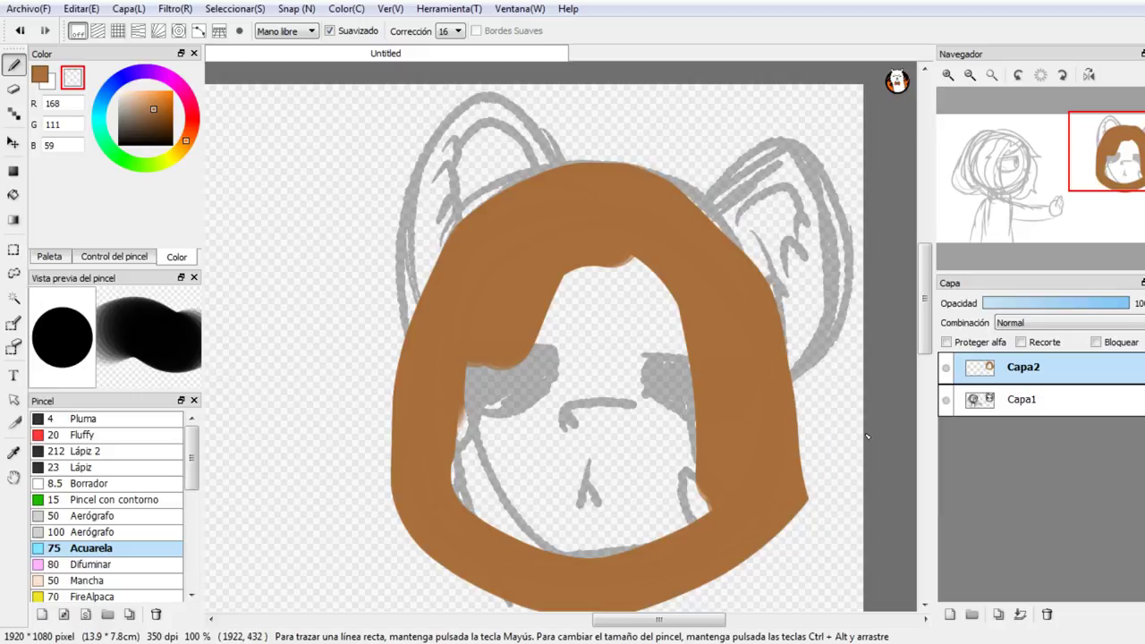
{"action": "key", "text": "ctrl+z"}
{"action": "key", "text": "ctrl+z"}
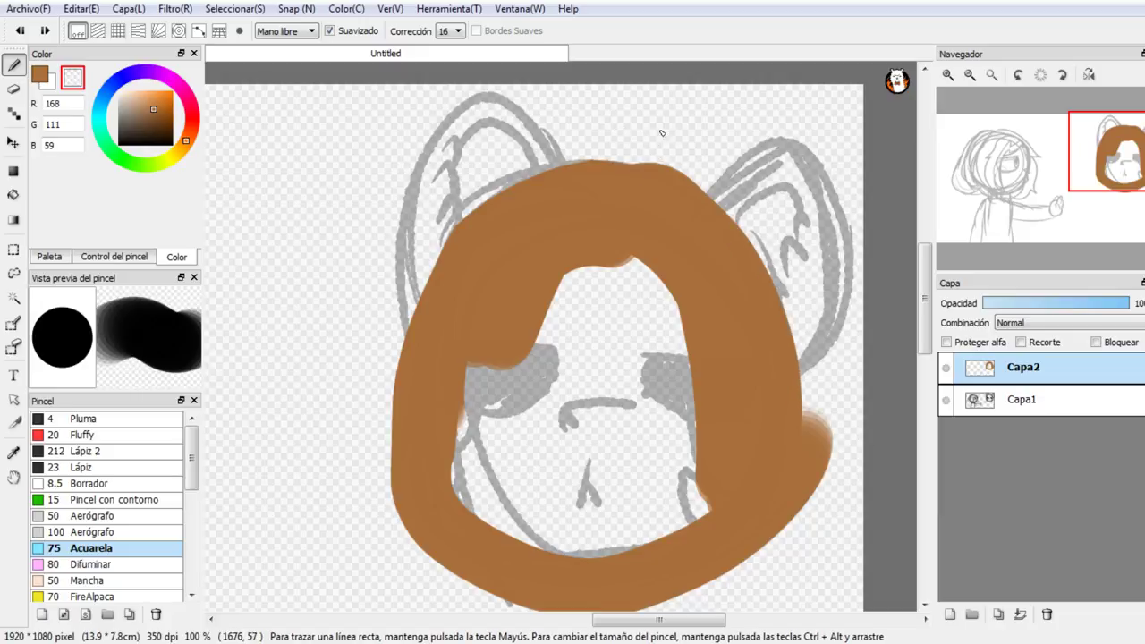
{"action": "left_click", "coordinate": [49, 33]}
{"action": "left_click", "coordinate": [19, 32]}
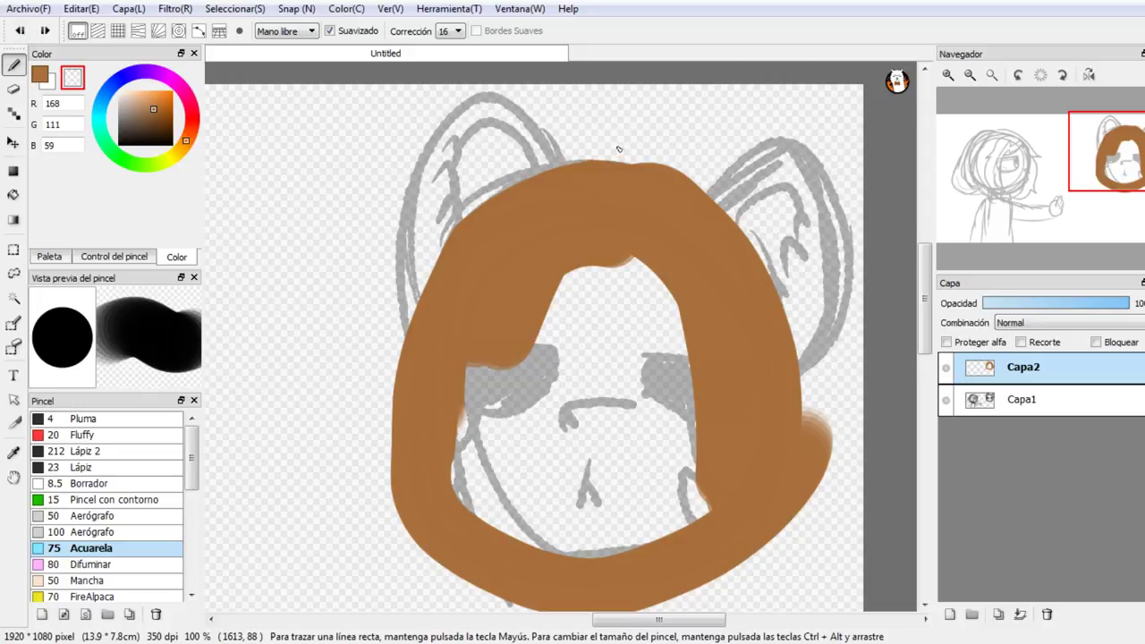
Step: Trim the excess brown along the head's upper-right edge and the bulge at its lower right
{"action": "left_click_drag", "start_coordinate": [704, 157], "coordinate": [653, 122]}
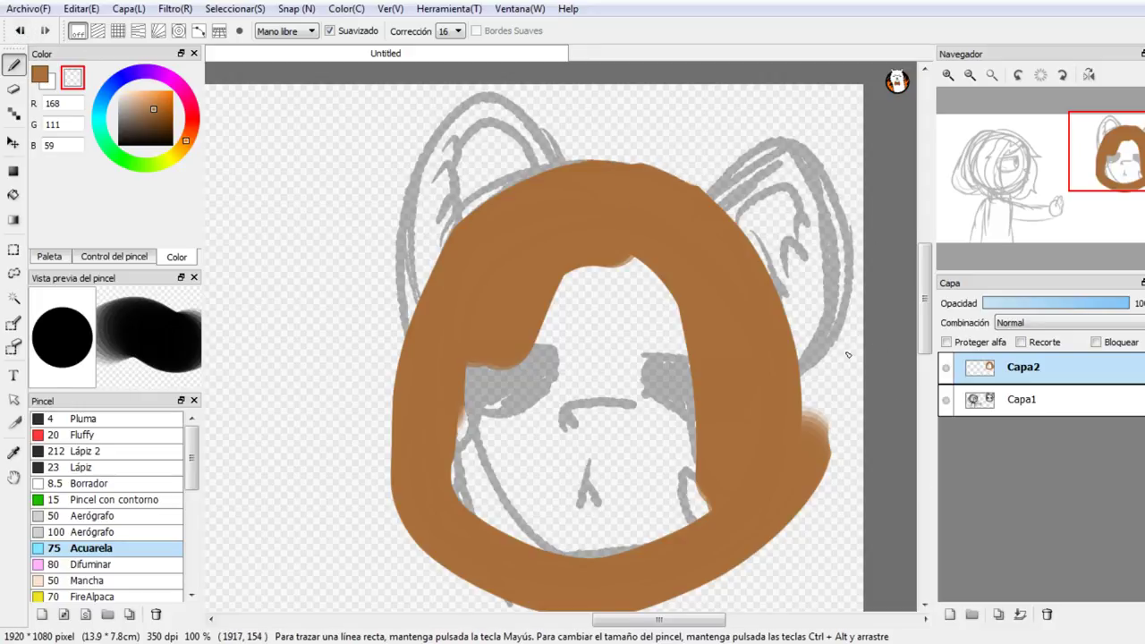
{"action": "mouse_move", "coordinate": [832, 395]}
{"action": "left_mouse_down"}
{"action": "mouse_move", "coordinate": [855, 400]}
{"action": "mouse_move", "coordinate": [688, 611]}
{"action": "mouse_move", "coordinate": [846, 304]}
{"action": "mouse_move", "coordinate": [780, 483]}
{"action": "left_mouse_up"}
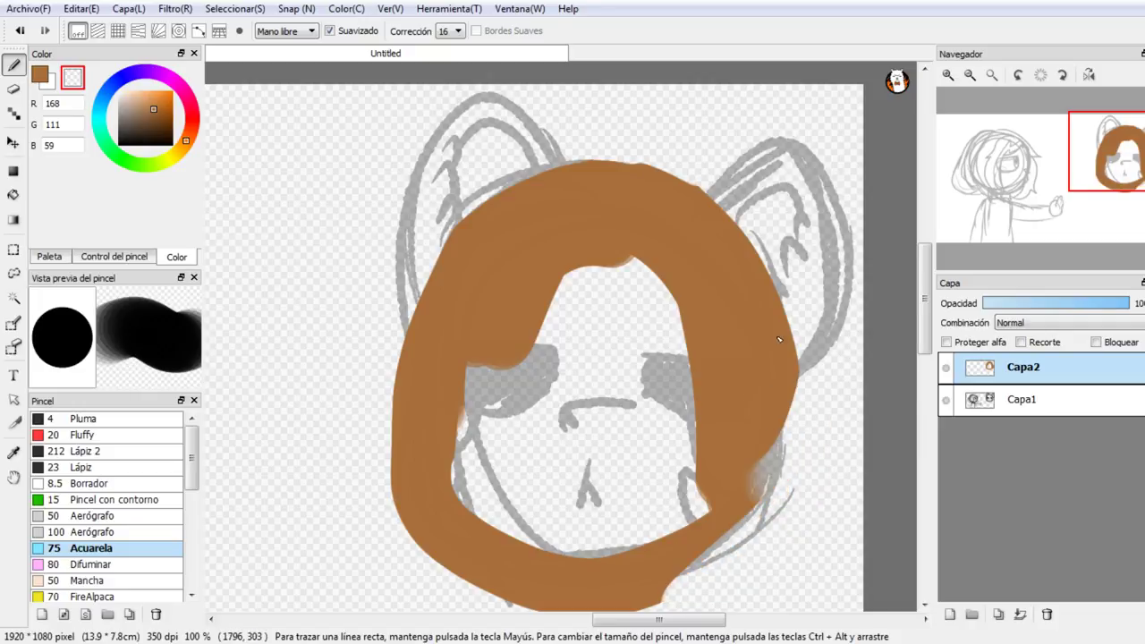
{"action": "mouse_move", "coordinate": [776, 339]}
{"action": "left_mouse_down"}
{"action": "mouse_move", "coordinate": [708, 512]}
{"action": "mouse_move", "coordinate": [685, 538]}
{"action": "left_mouse_up"}
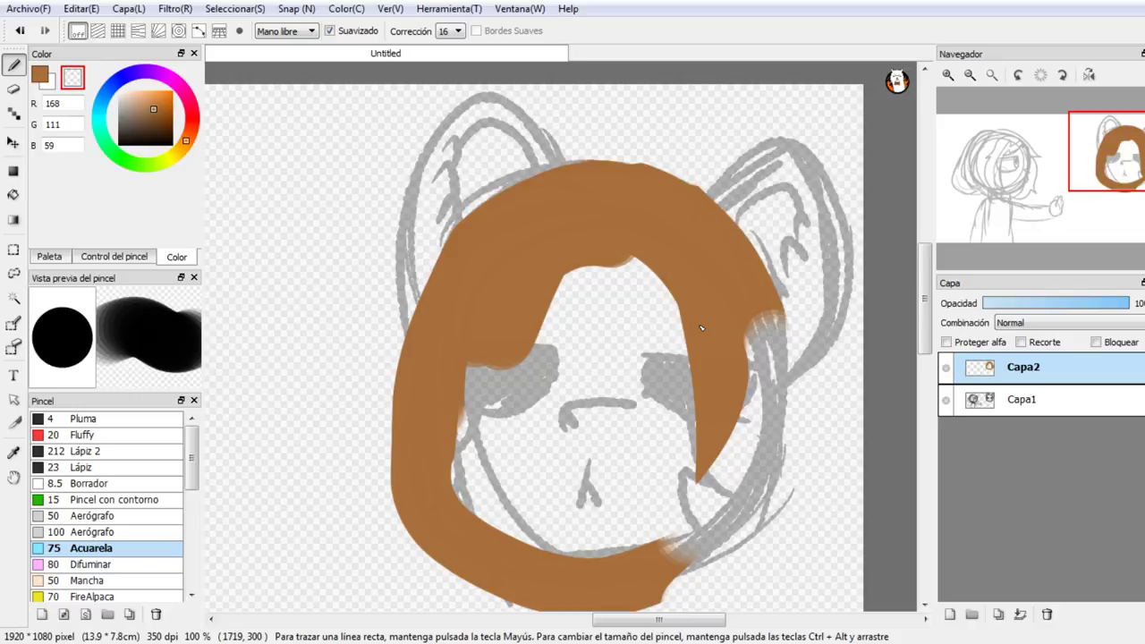
{"action": "key", "text": "ctrl+z"}
Step: Return to the brown colour and repaint the head's right side and lower-right contour with a rounder edge
{"action": "left_click", "coordinate": [40, 77]}
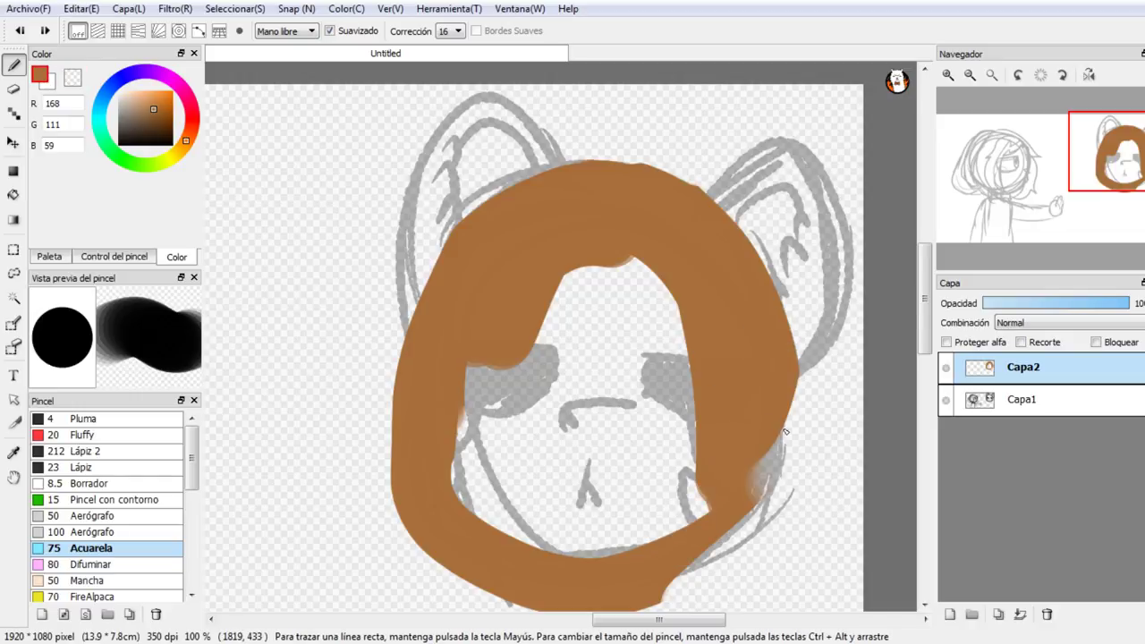
{"action": "left_click_drag", "start_coordinate": [776, 371], "coordinate": [730, 497]}
{"action": "key", "text": "ctrl+z"}
{"action": "mouse_move", "coordinate": [762, 350]}
{"action": "left_mouse_down"}
{"action": "mouse_move", "coordinate": [727, 486]}
{"action": "mouse_move", "coordinate": [768, 362]}
{"action": "mouse_move", "coordinate": [743, 497]}
{"action": "mouse_move", "coordinate": [671, 532]}
{"action": "mouse_move", "coordinate": [544, 538]}
{"action": "left_mouse_up"}
{"action": "mouse_move", "coordinate": [685, 533]}
{"action": "left_mouse_down"}
{"action": "mouse_move", "coordinate": [693, 590]}
{"action": "mouse_move", "coordinate": [657, 599]}
{"action": "mouse_move", "coordinate": [810, 393]}
{"action": "mouse_move", "coordinate": [760, 260]}
{"action": "left_mouse_up"}
Step: Fill the unpainted interior of the face with brown so the whole head is solid
{"action": "left_click_drag", "start_coordinate": [679, 232], "coordinate": [522, 225]}
{"action": "mouse_move", "coordinate": [647, 250]}
{"action": "left_mouse_down"}
{"action": "mouse_move", "coordinate": [513, 471]}
{"action": "mouse_move", "coordinate": [646, 263]}
{"action": "mouse_move", "coordinate": [690, 477]}
{"action": "left_mouse_up"}
{"action": "left_click_drag", "start_coordinate": [621, 355], "coordinate": [613, 438]}
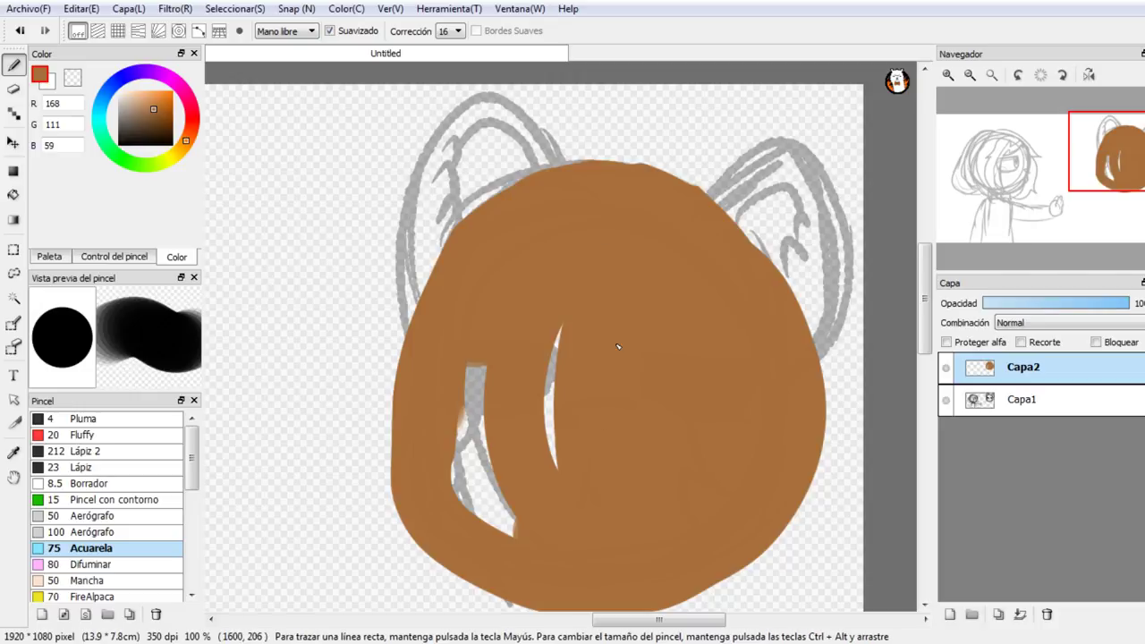
{"action": "mouse_move", "coordinate": [617, 345]}
{"action": "left_mouse_down"}
{"action": "mouse_move", "coordinate": [571, 320]}
{"action": "mouse_move", "coordinate": [535, 348]}
{"action": "mouse_move", "coordinate": [527, 547]}
{"action": "mouse_move", "coordinate": [470, 474]}
{"action": "mouse_move", "coordinate": [471, 367]}
{"action": "mouse_move", "coordinate": [496, 503]}
{"action": "left_mouse_up"}
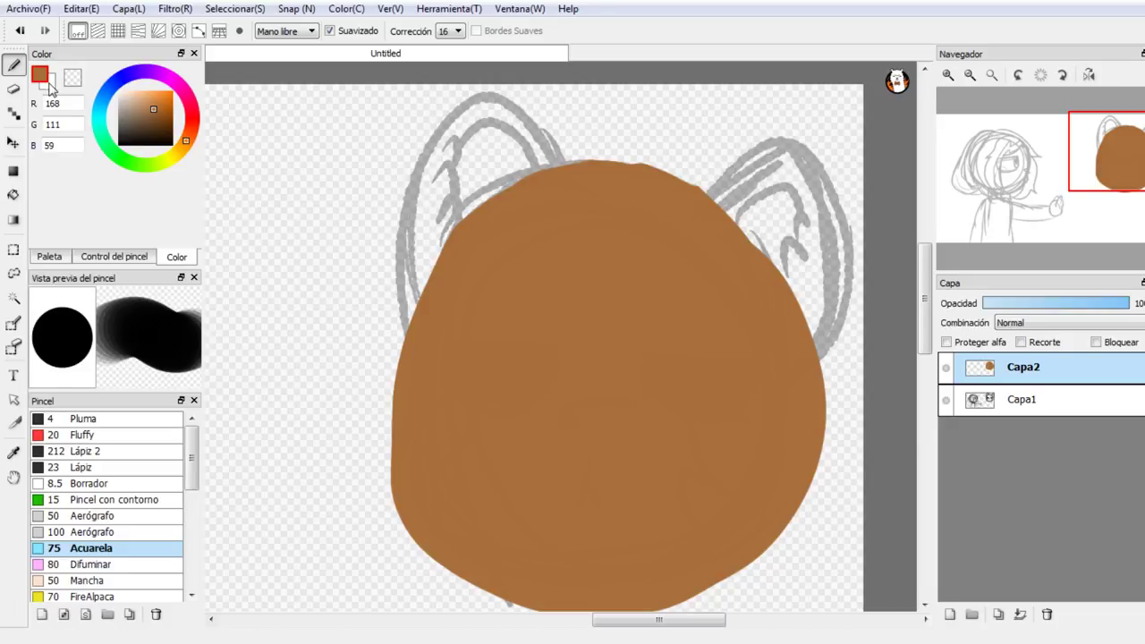
Step: Switch the colour to white and try painting over the brown head with the layer's alpha protected
{"action": "left_click", "coordinate": [52, 87]}
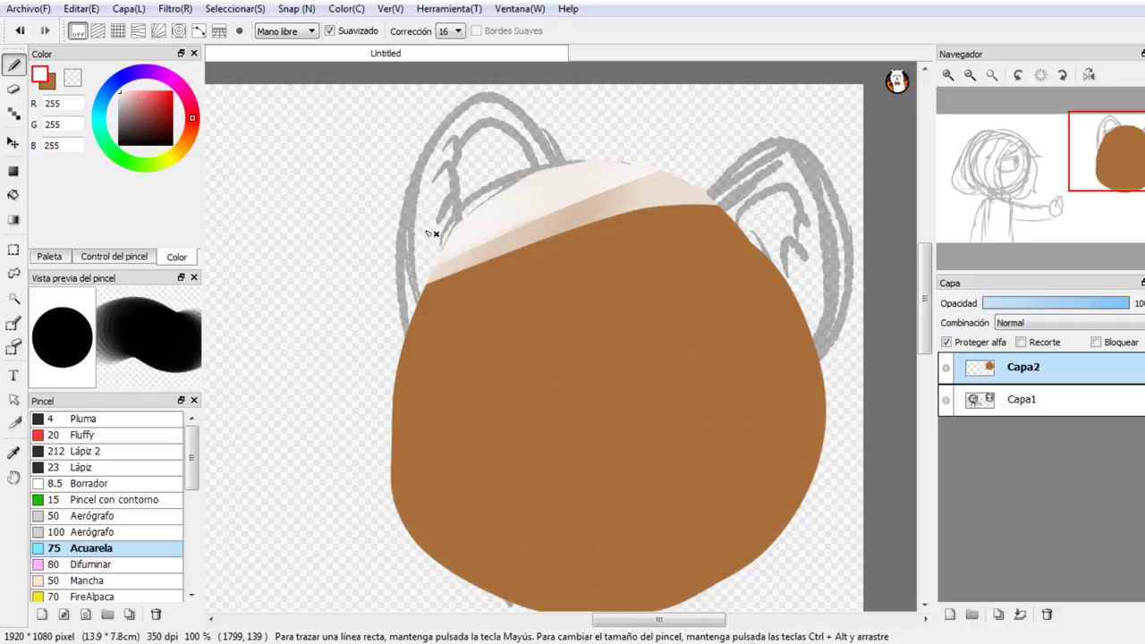
{"action": "mouse_move", "coordinate": [435, 225]}
{"action": "left_mouse_down"}
{"action": "mouse_move", "coordinate": [796, 174]}
{"action": "mouse_move", "coordinate": [536, 268]}
{"action": "mouse_move", "coordinate": [552, 204]}
{"action": "mouse_move", "coordinate": [370, 352]}
{"action": "mouse_move", "coordinate": [519, 256]}
{"action": "mouse_move", "coordinate": [802, 154]}
{"action": "mouse_move", "coordinate": [402, 510]}
{"action": "mouse_move", "coordinate": [812, 322]}
{"action": "mouse_move", "coordinate": [443, 565]}
{"action": "mouse_move", "coordinate": [656, 481]}
{"action": "mouse_move", "coordinate": [787, 465]}
{"action": "mouse_move", "coordinate": [734, 537]}
{"action": "mouse_move", "coordinate": [567, 611]}
{"action": "mouse_move", "coordinate": [879, 403]}
{"action": "mouse_move", "coordinate": [879, 367]}
{"action": "mouse_move", "coordinate": [778, 375]}
{"action": "left_mouse_up"}
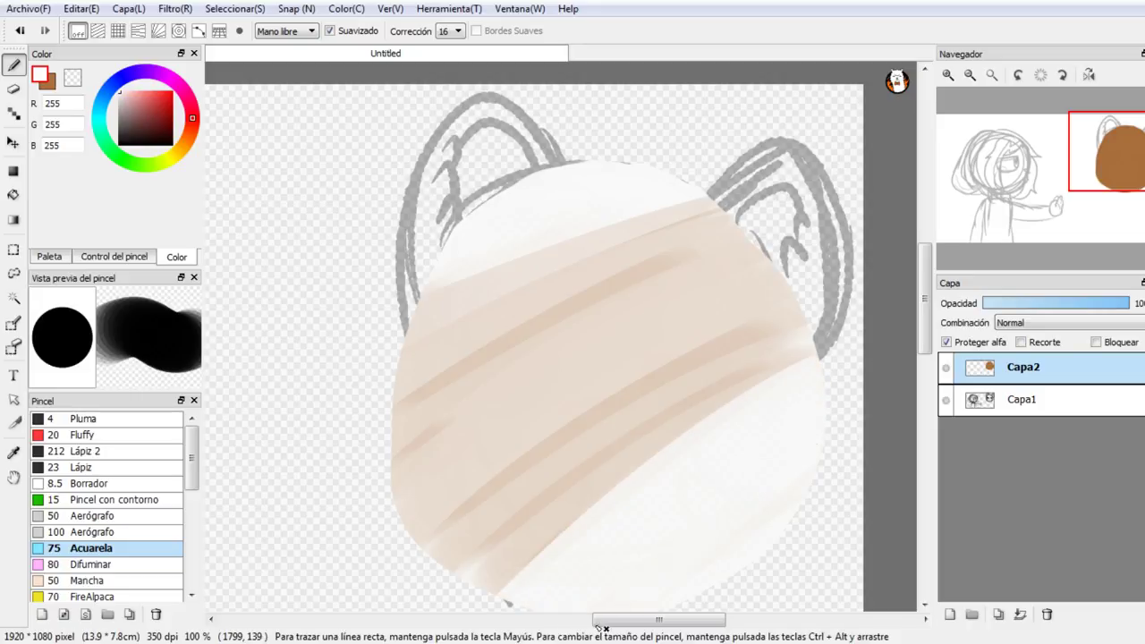
{"action": "left_click", "coordinate": [20, 30]}
{"action": "left_click", "coordinate": [13, 194]}
{"action": "left_click", "coordinate": [646, 432]}
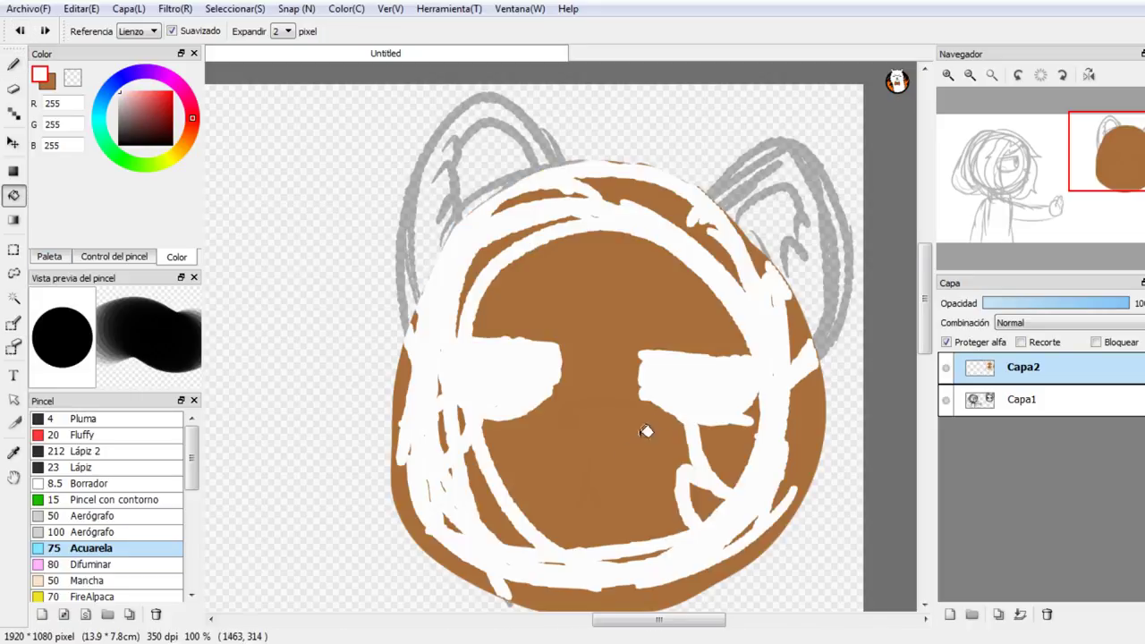
{"action": "left_click", "coordinate": [595, 413]}
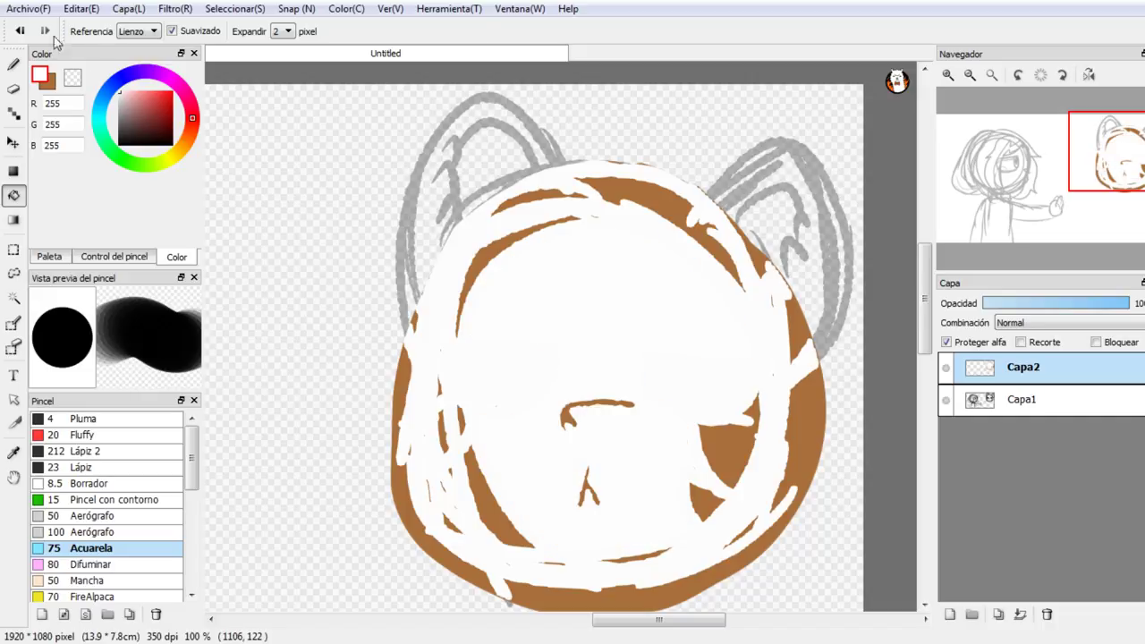
{"action": "left_click", "coordinate": [20, 32]}
{"action": "left_click", "coordinate": [20, 32]}
Step: Set the bucket fill's reference to Capa and fill the brown head with white
{"action": "left_click", "coordinate": [139, 31]}
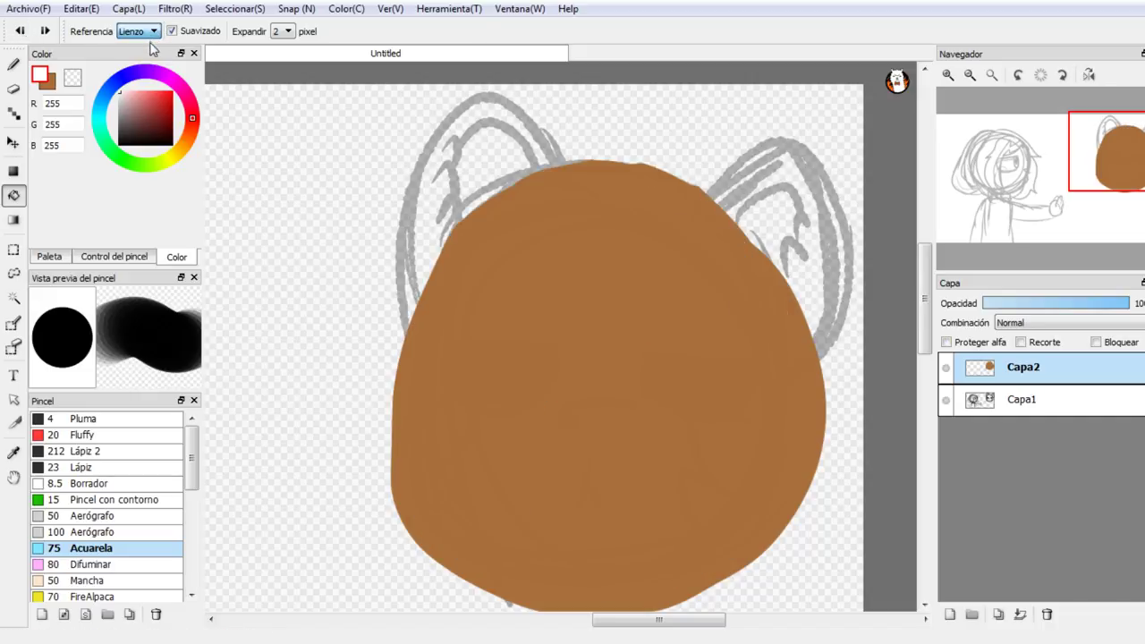
{"action": "left_click", "coordinate": [148, 56]}
{"action": "left_click", "coordinate": [572, 288]}
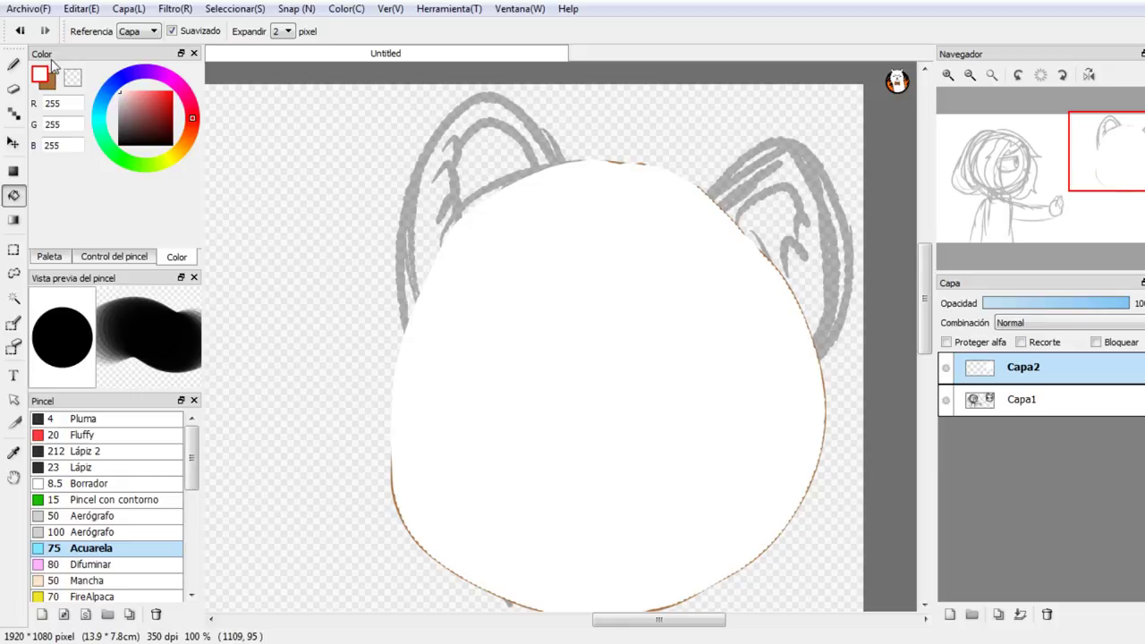
Step: Protect Capa2's alpha and paint over the leftover brown edge in white with the 212 px Lápiz 2 brush
{"action": "left_click", "coordinate": [13, 66]}
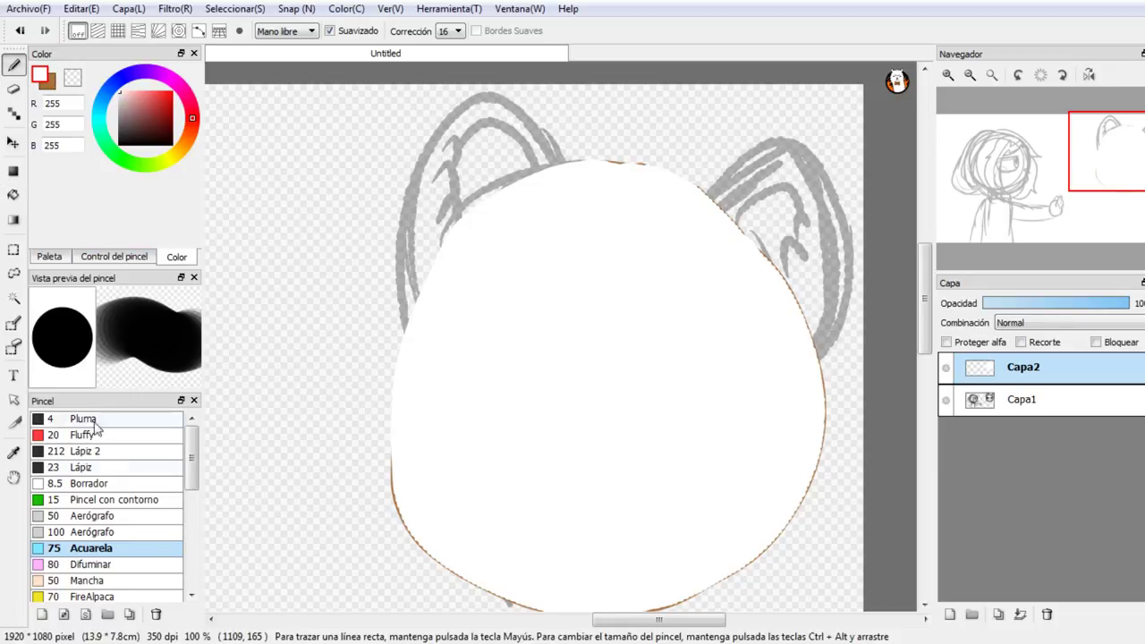
{"action": "left_click", "coordinate": [125, 453]}
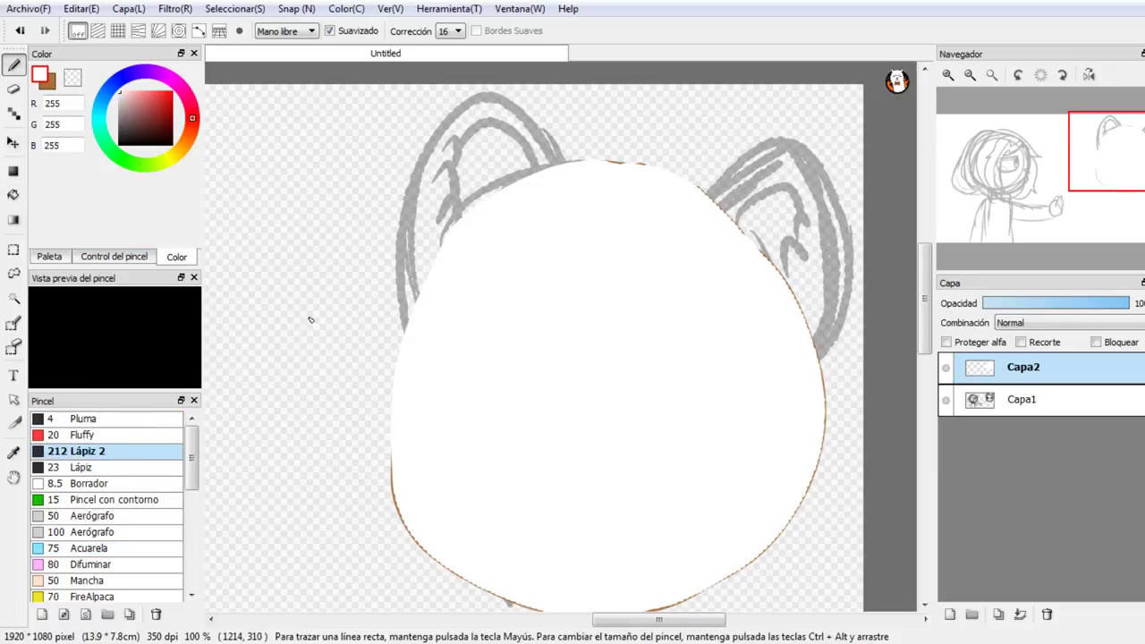
{"action": "left_click_drag", "start_coordinate": [380, 349], "coordinate": [439, 214]}
{"action": "left_click_drag", "start_coordinate": [569, 158], "coordinate": [684, 601]}
{"action": "left_click", "coordinate": [20, 30]}
{"action": "left_click", "coordinate": [946, 343]}
{"action": "mouse_move", "coordinate": [741, 216]}
{"action": "left_mouse_down"}
{"action": "mouse_move", "coordinate": [565, 230]}
{"action": "mouse_move", "coordinate": [703, 569]}
{"action": "mouse_move", "coordinate": [477, 502]}
{"action": "left_mouse_up"}
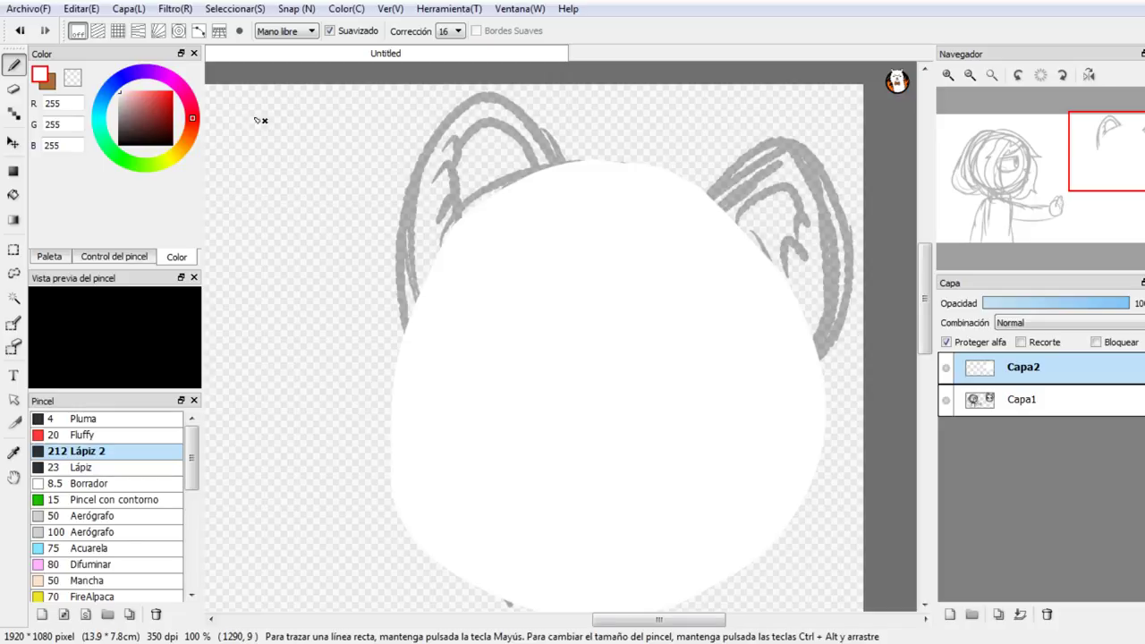
Step: Add a layer beneath the hidden Capa2 and outline both ears on it in white with the 23 px Lápiz brush
{"action": "left_click", "coordinate": [89, 435]}
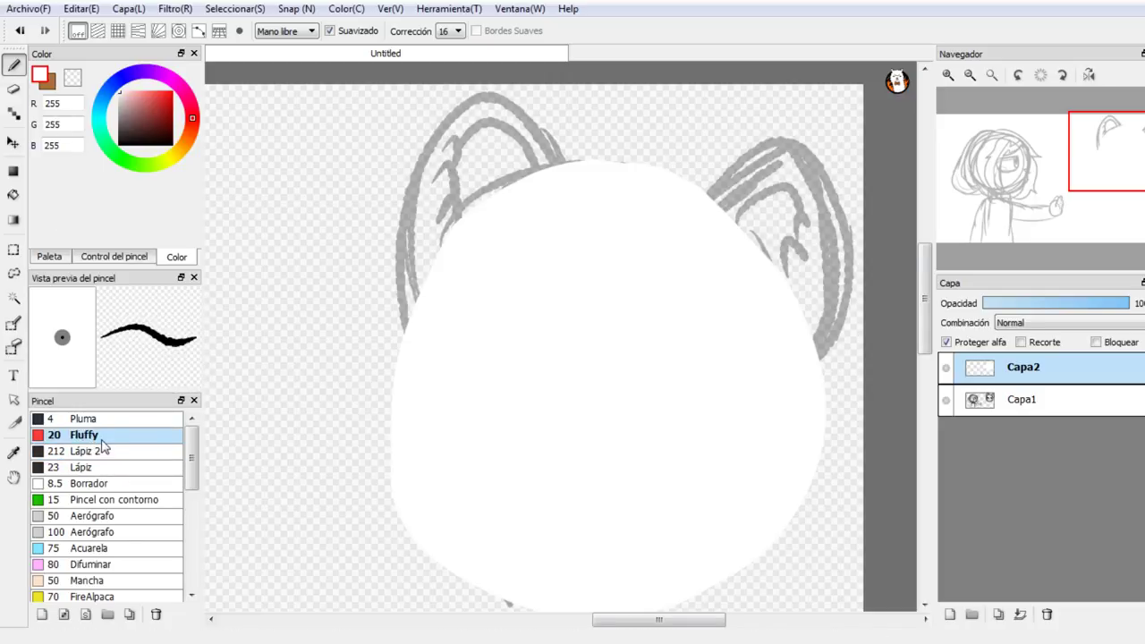
{"action": "left_click", "coordinate": [105, 467]}
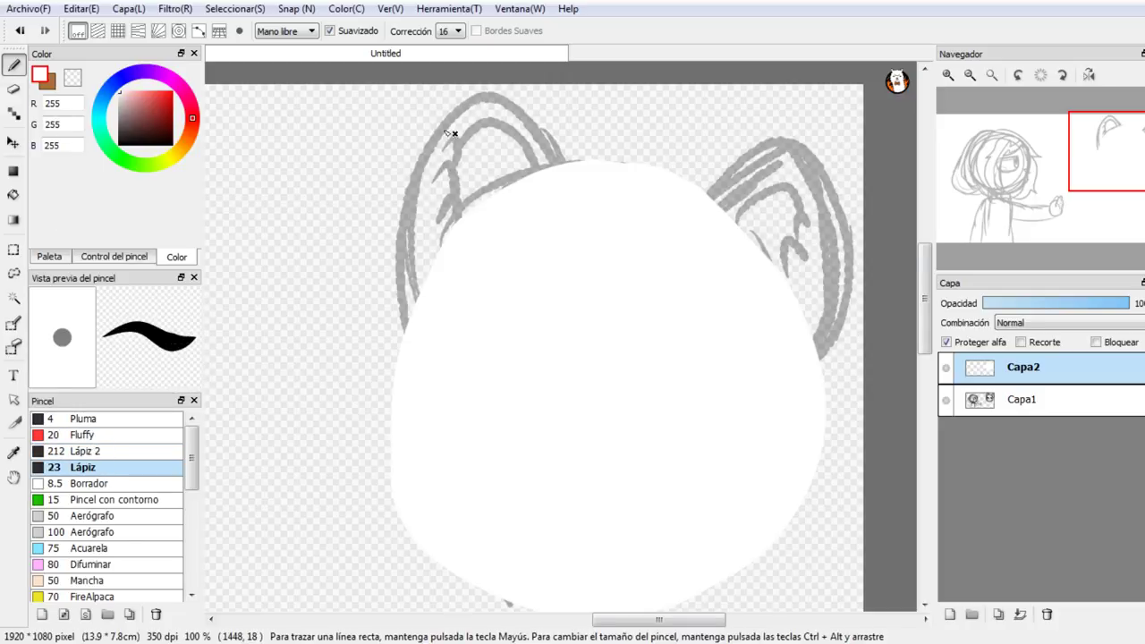
{"action": "left_click", "coordinate": [950, 614]}
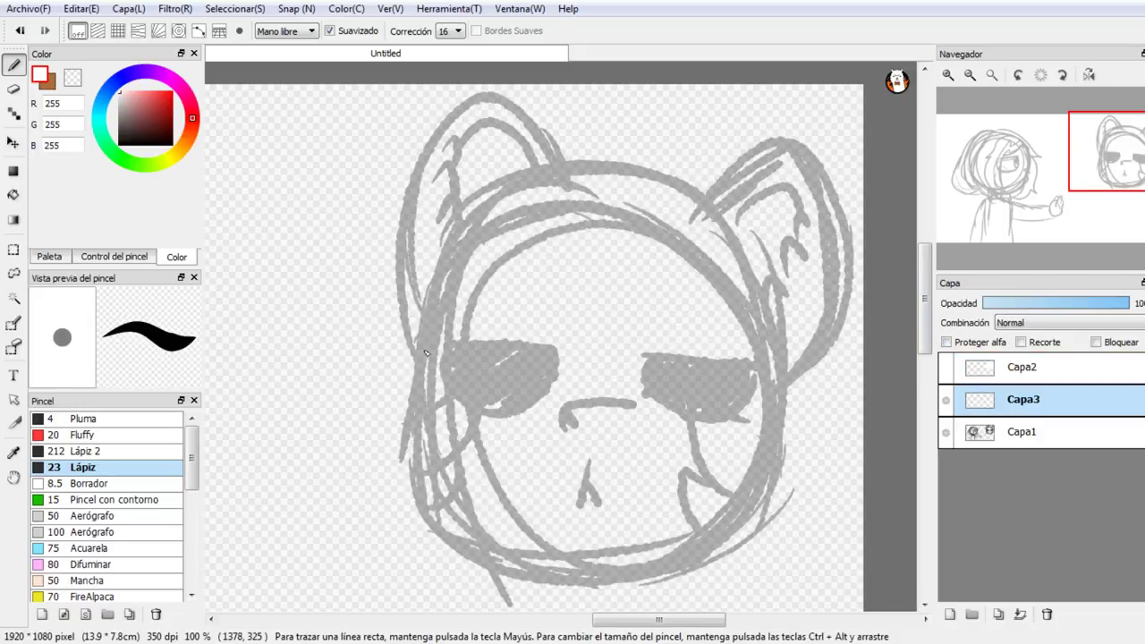
{"action": "mouse_move", "coordinate": [421, 356]}
{"action": "left_mouse_down"}
{"action": "mouse_move", "coordinate": [405, 311]}
{"action": "mouse_move", "coordinate": [467, 129]}
{"action": "mouse_move", "coordinate": [512, 104]}
{"action": "mouse_move", "coordinate": [579, 216]}
{"action": "mouse_move", "coordinate": [568, 251]}
{"action": "left_mouse_up"}
{"action": "mouse_move", "coordinate": [697, 219]}
{"action": "left_mouse_down"}
{"action": "mouse_move", "coordinate": [724, 182]}
{"action": "mouse_move", "coordinate": [796, 141]}
{"action": "mouse_move", "coordinate": [843, 232]}
{"action": "mouse_move", "coordinate": [824, 372]}
{"action": "mouse_move", "coordinate": [691, 367]}
{"action": "mouse_move", "coordinate": [717, 196]}
{"action": "left_mouse_up"}
{"action": "mouse_move", "coordinate": [421, 347]}
{"action": "left_mouse_down"}
{"action": "mouse_move", "coordinate": [493, 365]}
{"action": "mouse_move", "coordinate": [585, 268]}
{"action": "mouse_move", "coordinate": [581, 228]}
{"action": "left_mouse_up"}
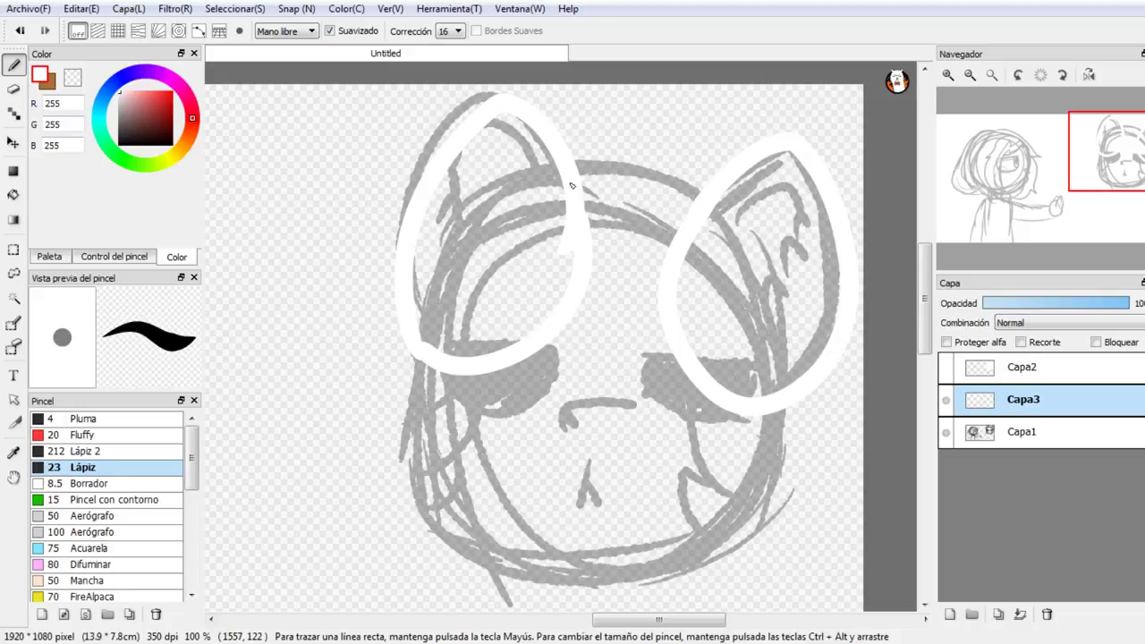
Step: Bucket-fill both outlined ears with white on Capa3 and show Capa2 again
{"action": "left_click", "coordinate": [13, 195]}
{"action": "left_click", "coordinate": [495, 234]}
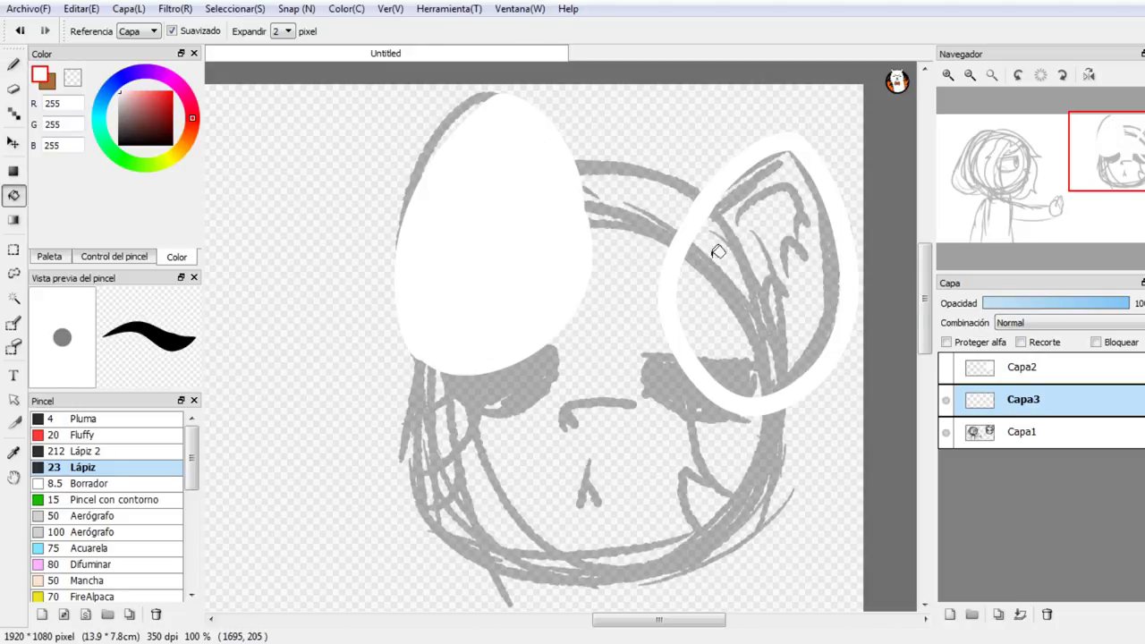
{"action": "left_click", "coordinate": [721, 253]}
{"action": "left_click", "coordinate": [13, 64]}
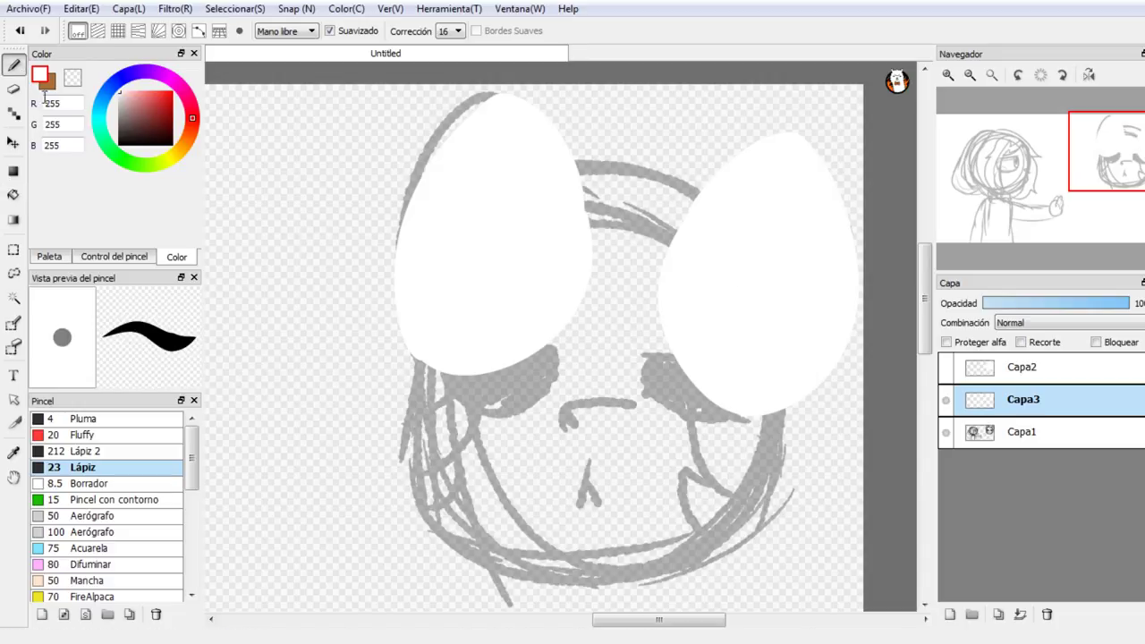
{"action": "left_click", "coordinate": [945, 367]}
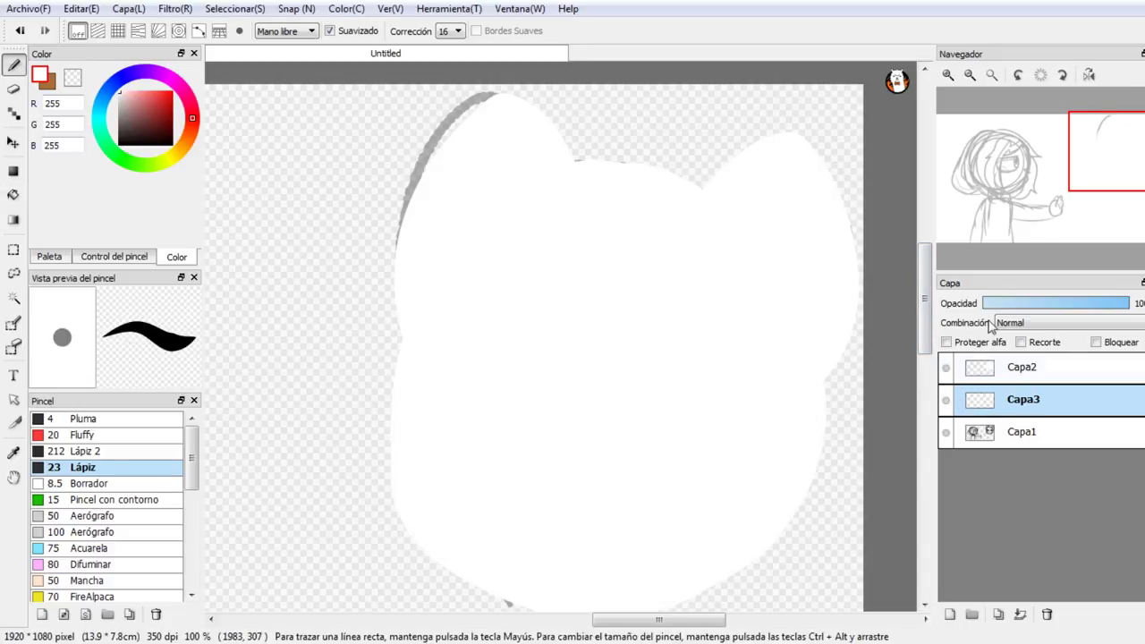
Step: Lower the opacity of layers Capa3 and Capa2 so the sketch shows through the white ears and head
{"action": "mouse_move", "coordinate": [1110, 152]}
{"action": "left_mouse_down"}
{"action": "mouse_move", "coordinate": [1088, 172]}
{"action": "mouse_move", "coordinate": [1106, 157]}
{"action": "left_mouse_up"}
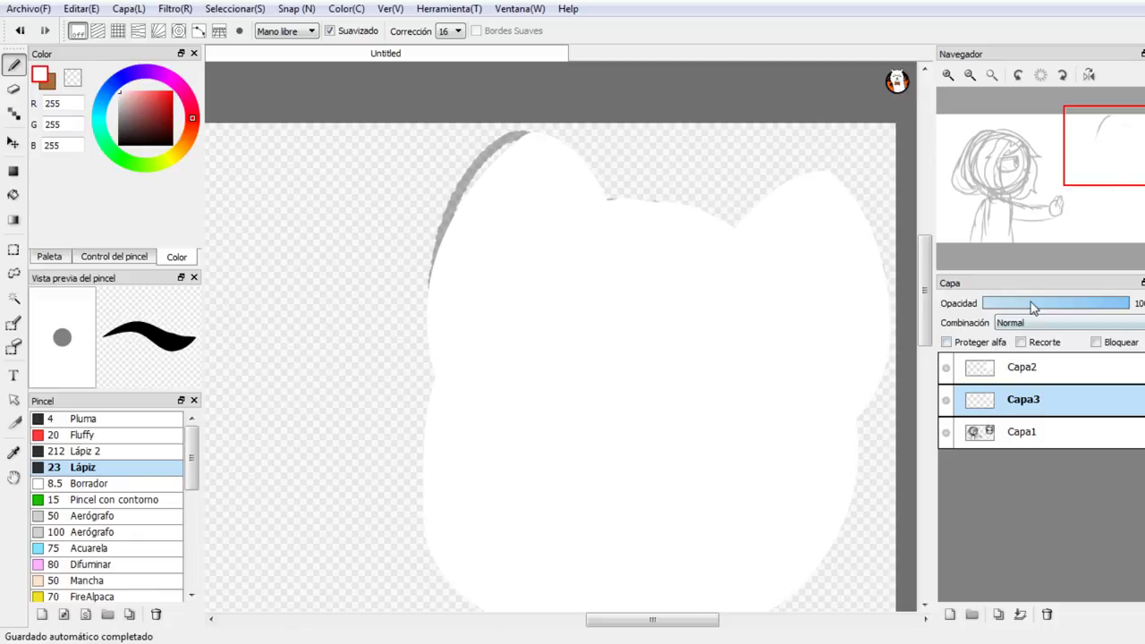
{"action": "left_click", "coordinate": [1032, 304]}
{"action": "left_click", "coordinate": [1015, 369]}
{"action": "left_click", "coordinate": [1029, 304]}
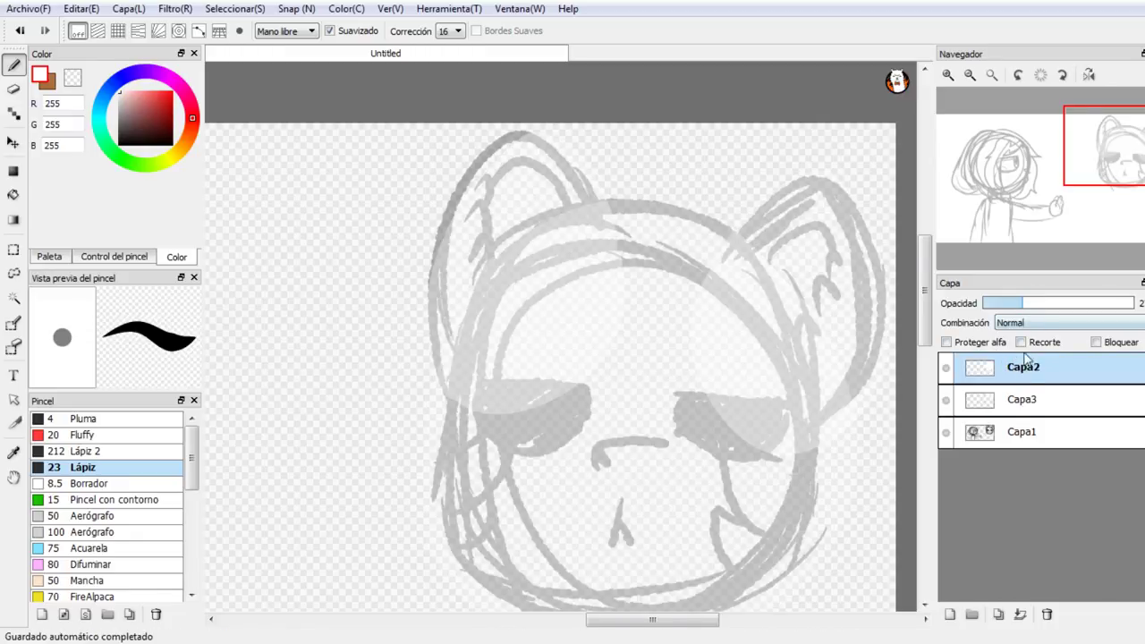
{"action": "left_click", "coordinate": [1011, 402]}
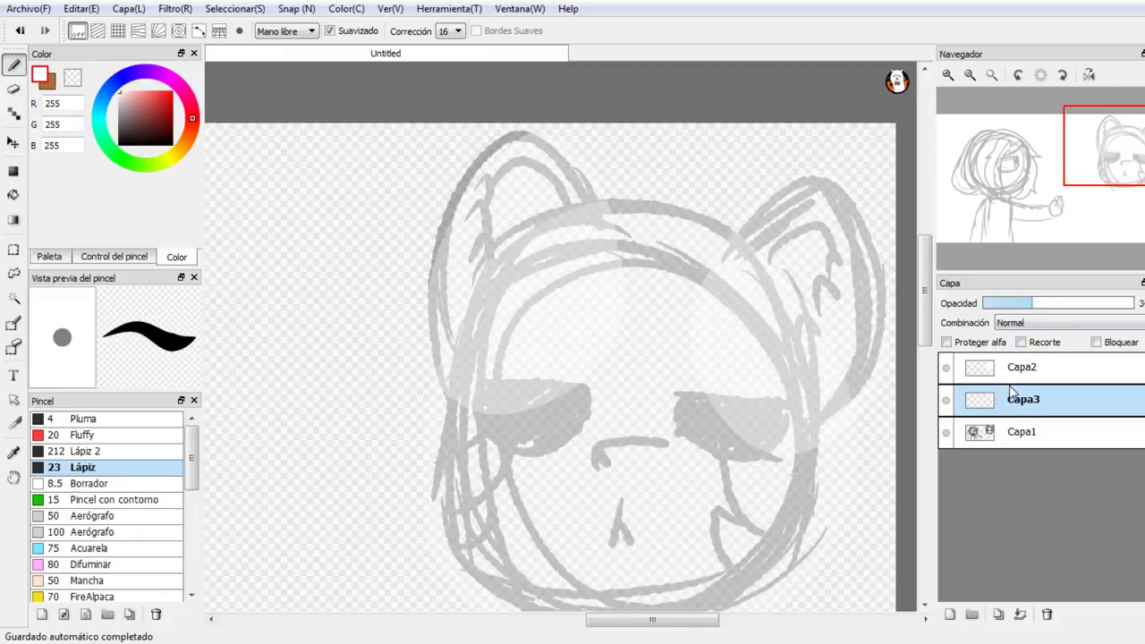
Step: Add a layer above Capa3, set the colour to light blue (RGB 0, 206, 255) and draw the left inner ear's arch
{"action": "left_click", "coordinate": [951, 614]}
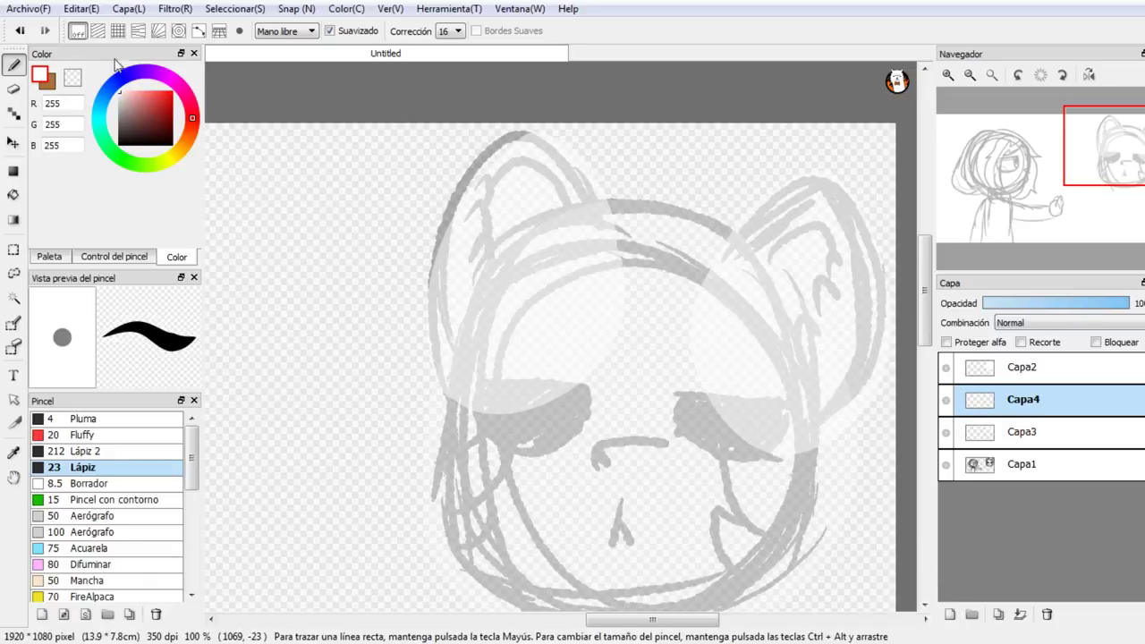
{"action": "left_click", "coordinate": [51, 81]}
{"action": "mouse_move", "coordinate": [106, 95]}
{"action": "left_mouse_down"}
{"action": "mouse_move", "coordinate": [100, 109]}
{"action": "mouse_move", "coordinate": [174, 82]}
{"action": "left_mouse_up"}
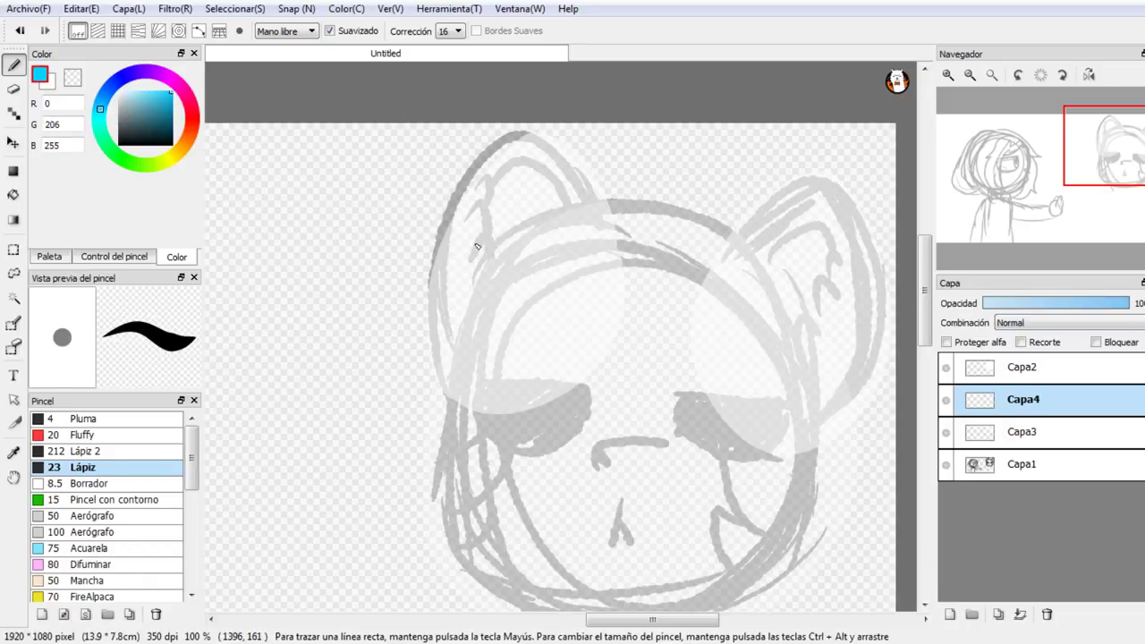
{"action": "left_click_drag", "start_coordinate": [519, 170], "coordinate": [480, 307]}
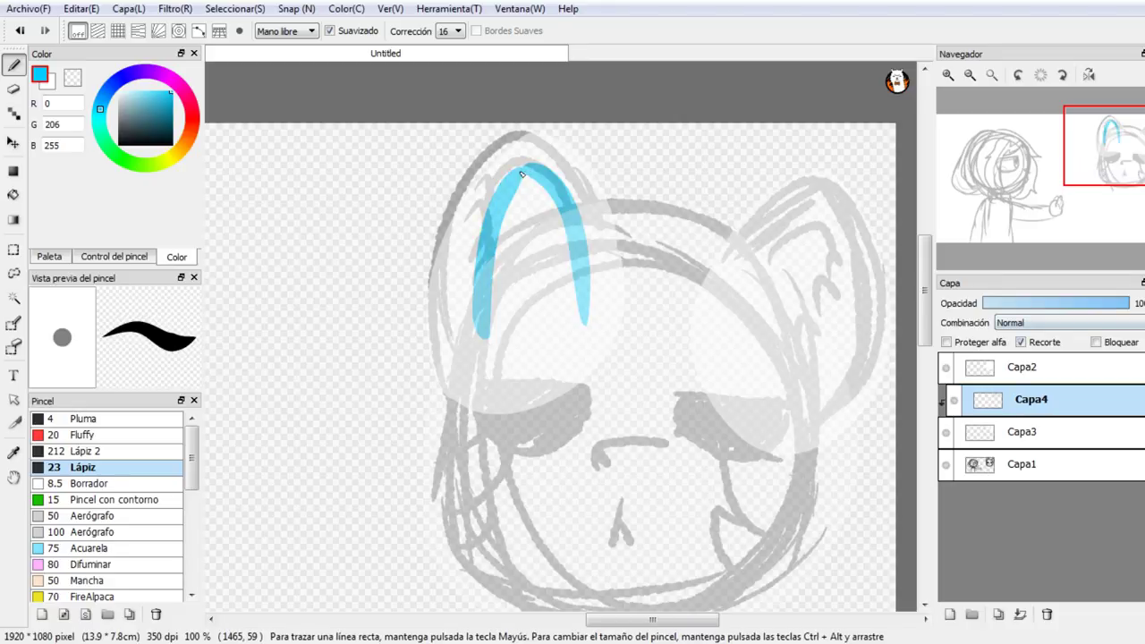
{"action": "mouse_move", "coordinate": [505, 180]}
{"action": "left_mouse_down"}
{"action": "mouse_move", "coordinate": [543, 175]}
{"action": "mouse_move", "coordinate": [566, 242]}
{"action": "mouse_move", "coordinate": [561, 313]}
{"action": "left_mouse_up"}
{"action": "key", "text": "ctrl+z"}
{"action": "key", "text": "ctrl+z"}
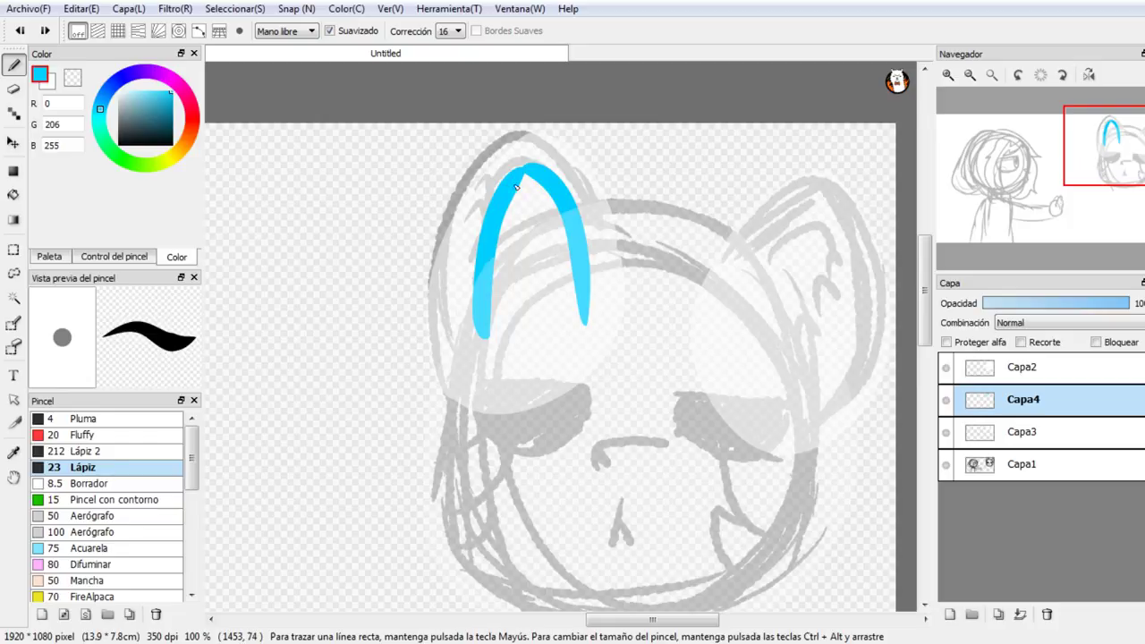
Step: Close the left inner ear's outline, outline the right inner ear, and fill both with light blue
{"action": "mouse_move", "coordinate": [504, 186]}
{"action": "left_mouse_down"}
{"action": "mouse_move", "coordinate": [561, 211]}
{"action": "mouse_move", "coordinate": [575, 315]}
{"action": "left_mouse_up"}
{"action": "mouse_move", "coordinate": [487, 334]}
{"action": "left_mouse_down"}
{"action": "mouse_move", "coordinate": [569, 295]}
{"action": "mouse_move", "coordinate": [498, 335]}
{"action": "mouse_move", "coordinate": [587, 314]}
{"action": "left_mouse_up"}
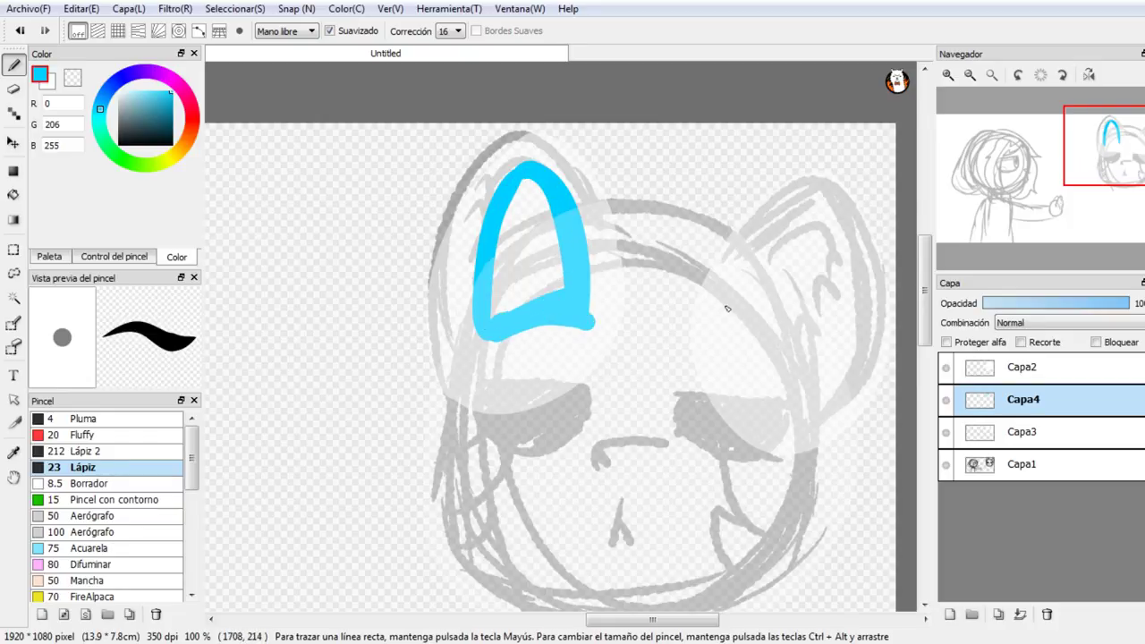
{"action": "mouse_move", "coordinate": [725, 306]}
{"action": "left_mouse_down"}
{"action": "mouse_move", "coordinate": [819, 227]}
{"action": "mouse_move", "coordinate": [819, 381]}
{"action": "mouse_move", "coordinate": [745, 347]}
{"action": "mouse_move", "coordinate": [732, 306]}
{"action": "left_mouse_up"}
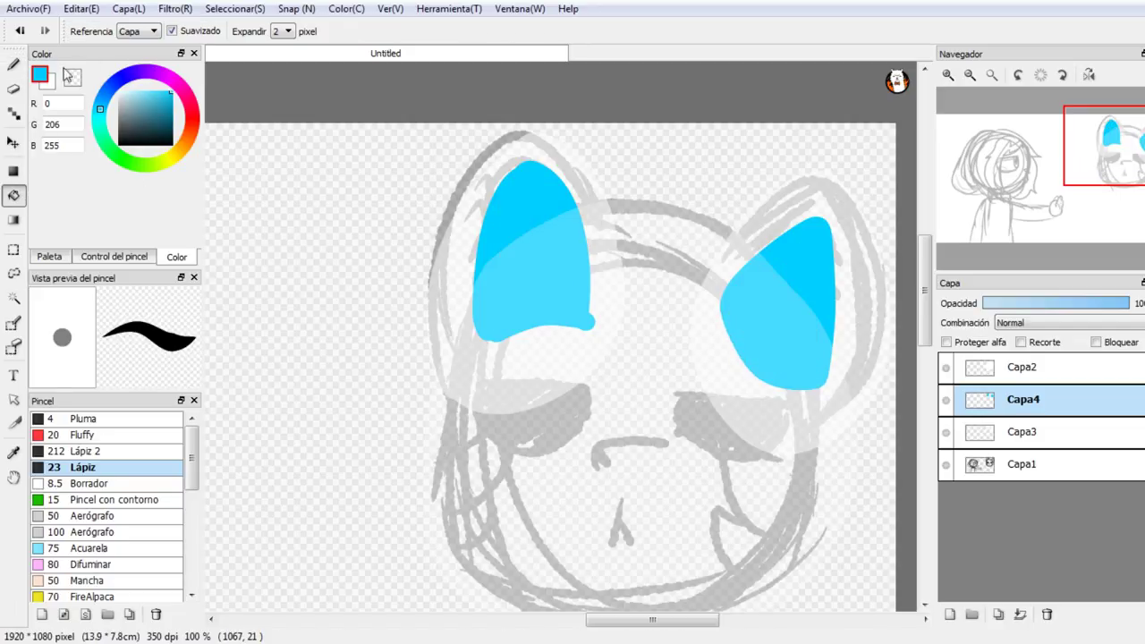
{"action": "key", "text": "b"}
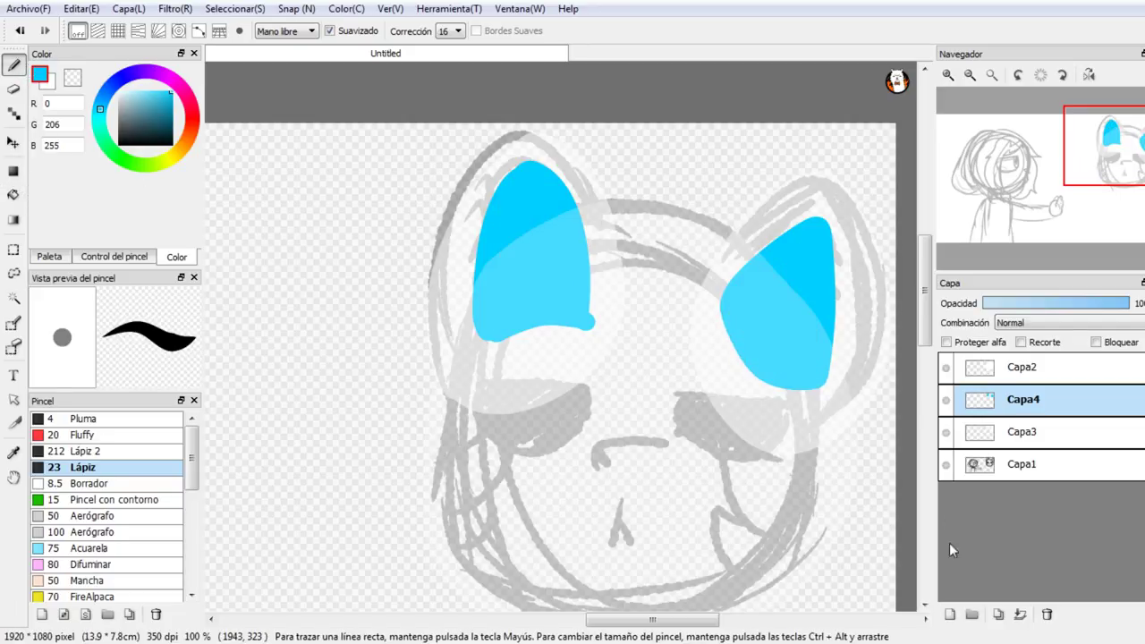
Step: Add clipped layer Capa5 above the blue inner ears, switch to white, and clip Capa4 to the ear base too
{"action": "left_click", "coordinate": [950, 615]}
{"action": "left_click", "coordinate": [1021, 342]}
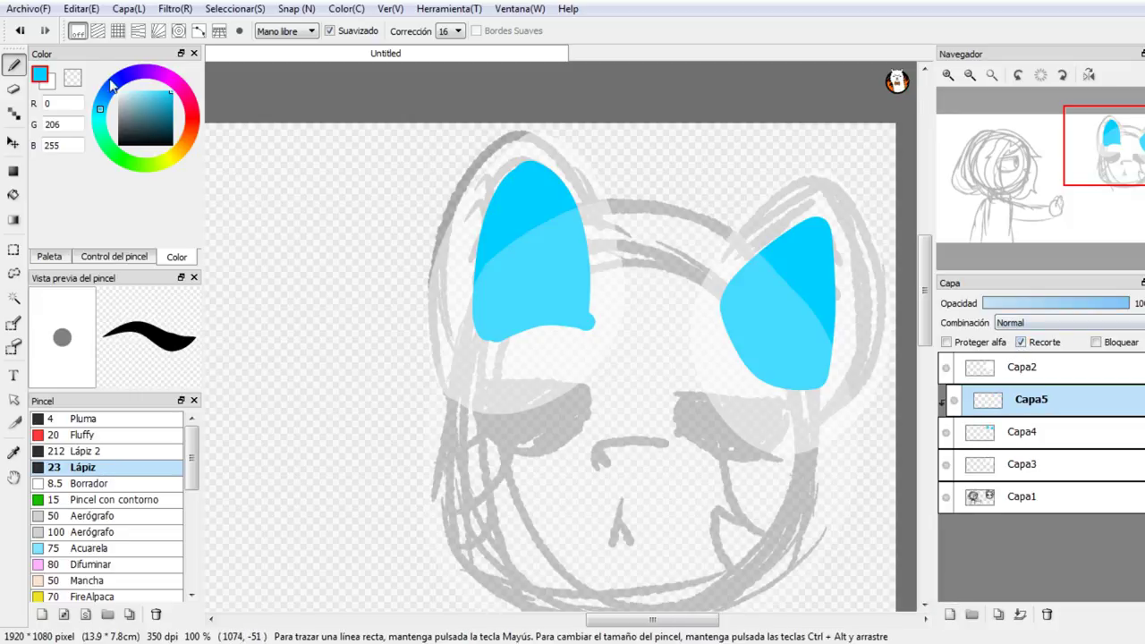
{"action": "left_click", "coordinate": [76, 73]}
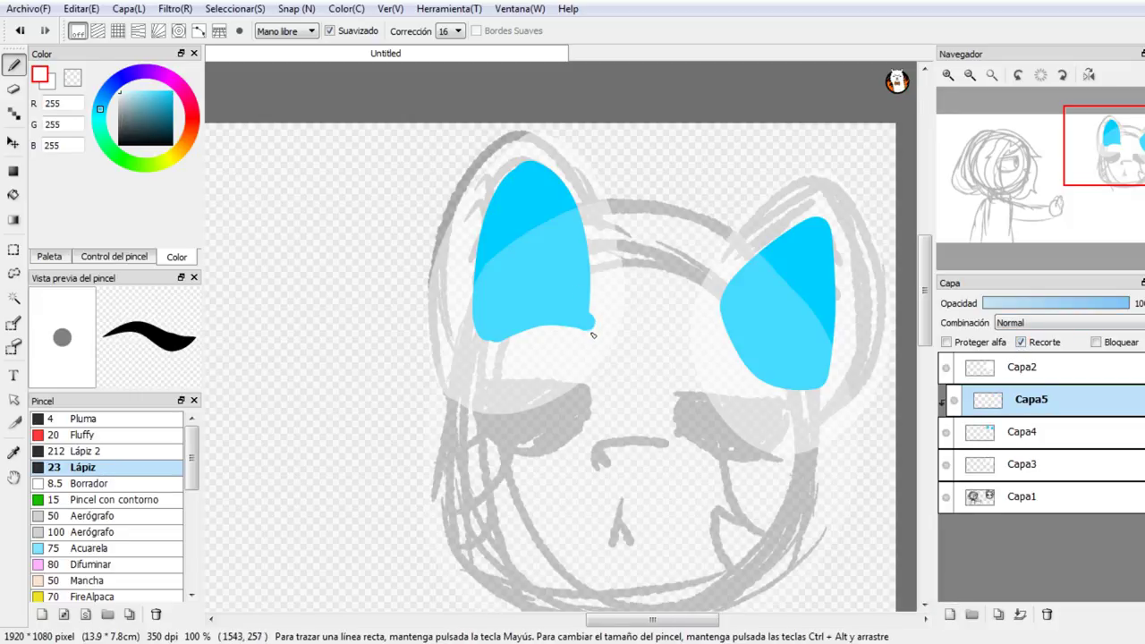
{"action": "left_click", "coordinate": [984, 433]}
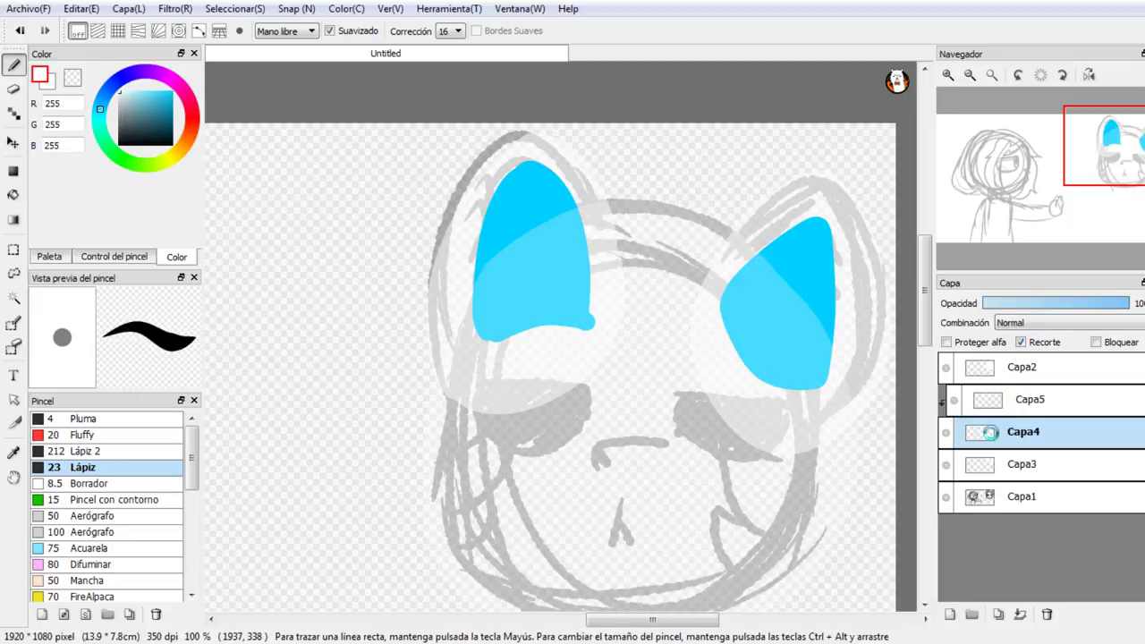
{"action": "left_click", "coordinate": [1021, 341]}
{"action": "left_click", "coordinate": [1000, 402]}
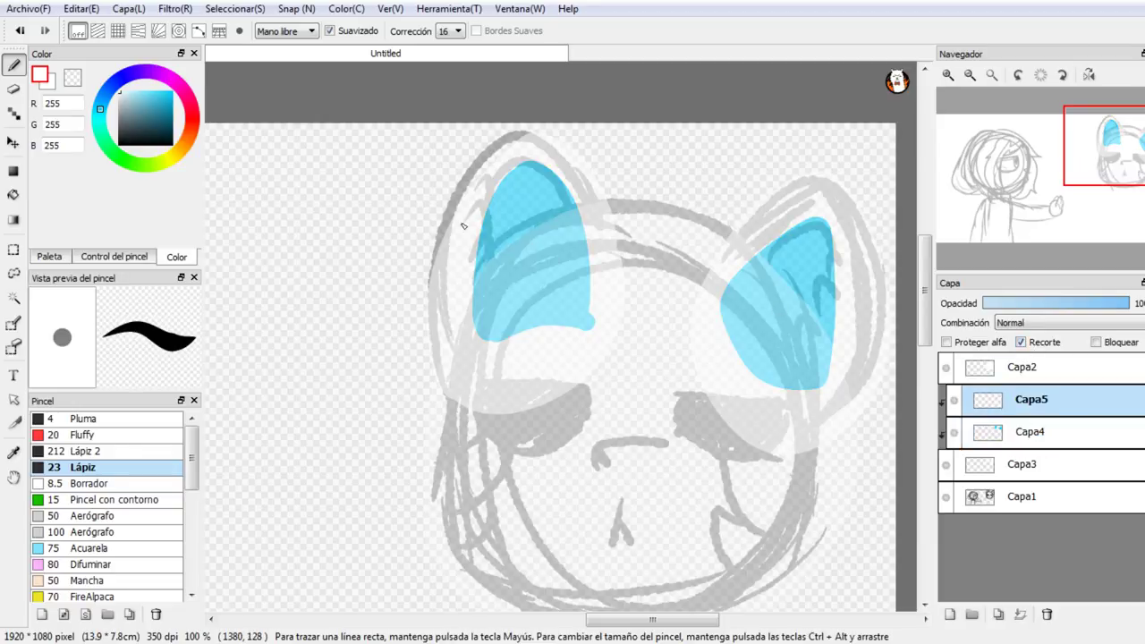
Step: Paint scalloped white fur tufts on Capa5 over the outer edges of both blue inner ears
{"action": "mouse_move", "coordinate": [487, 209]}
{"action": "left_mouse_down"}
{"action": "mouse_move", "coordinate": [476, 257]}
{"action": "mouse_move", "coordinate": [486, 220]}
{"action": "left_mouse_up"}
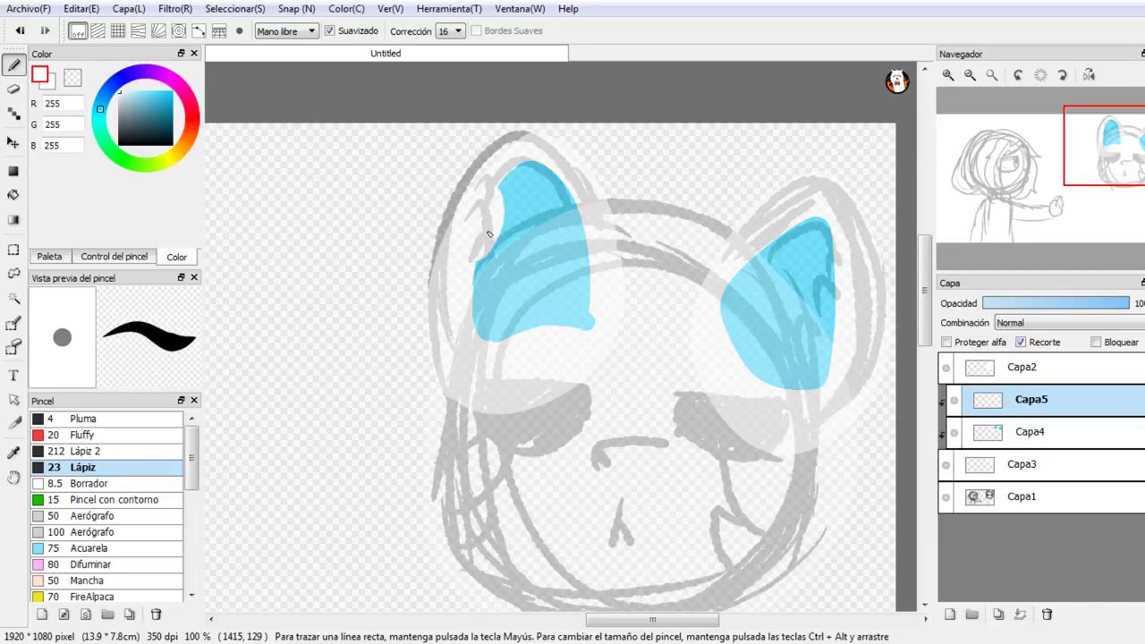
{"action": "mouse_move", "coordinate": [478, 260]}
{"action": "left_mouse_down"}
{"action": "mouse_move", "coordinate": [473, 287]}
{"action": "mouse_move", "coordinate": [481, 257]}
{"action": "mouse_move", "coordinate": [476, 296]}
{"action": "mouse_move", "coordinate": [497, 276]}
{"action": "mouse_move", "coordinate": [475, 318]}
{"action": "left_mouse_up"}
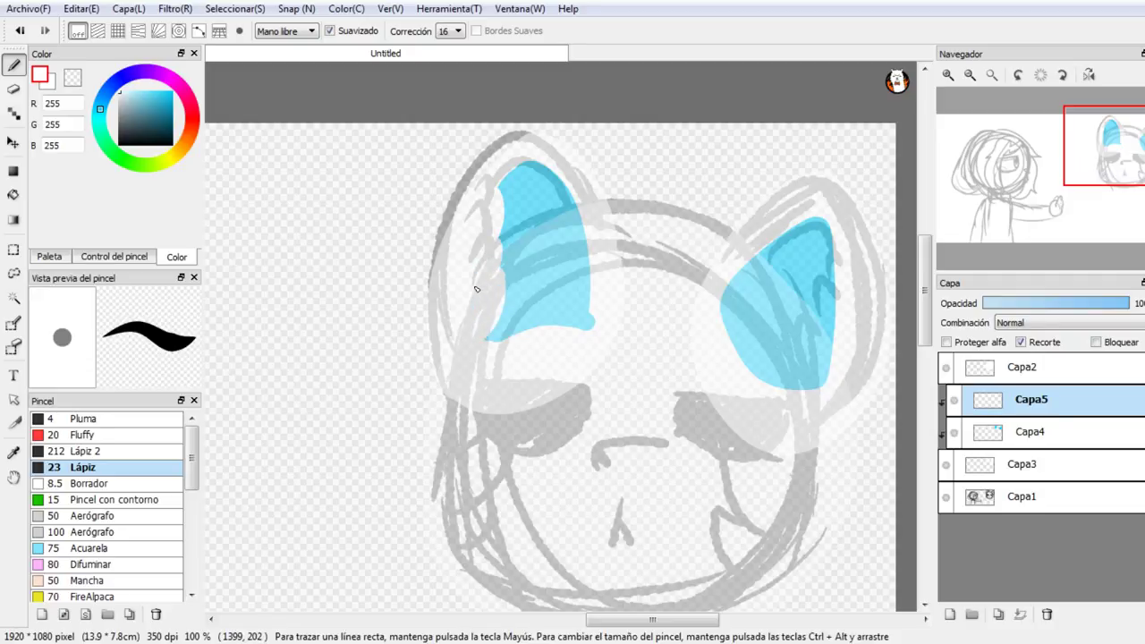
{"action": "mouse_move", "coordinate": [840, 268]}
{"action": "left_mouse_down"}
{"action": "mouse_move", "coordinate": [841, 320]}
{"action": "mouse_move", "coordinate": [836, 292]}
{"action": "mouse_move", "coordinate": [837, 325]}
{"action": "mouse_move", "coordinate": [809, 319]}
{"action": "mouse_move", "coordinate": [835, 368]}
{"action": "mouse_move", "coordinate": [829, 335]}
{"action": "mouse_move", "coordinate": [828, 361]}
{"action": "mouse_move", "coordinate": [835, 352]}
{"action": "mouse_move", "coordinate": [808, 376]}
{"action": "left_mouse_up"}
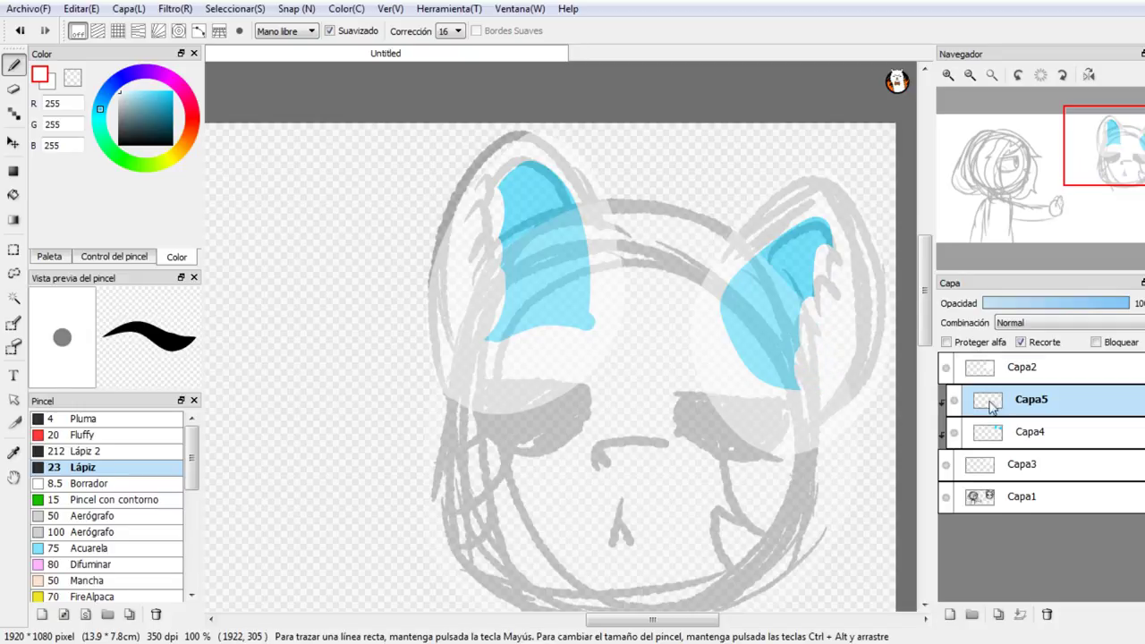
Step: Restore Capa3 and Capa2 to full opacity, toggling the ear and head layers' visibility in between to compare their contents
{"action": "left_click", "coordinate": [996, 459]}
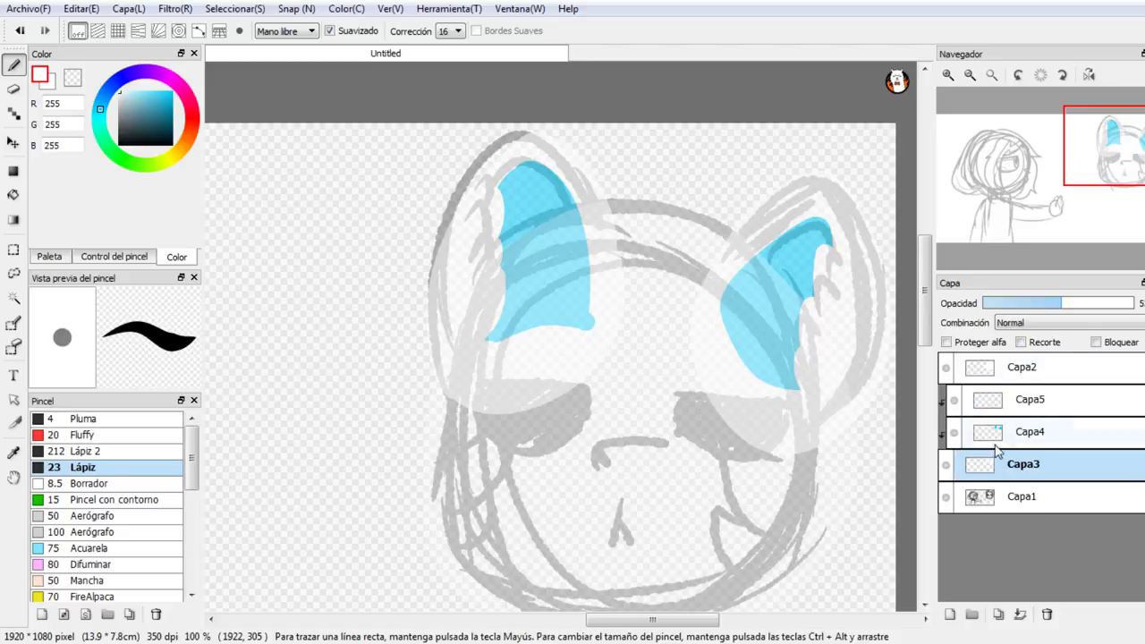
{"action": "left_click_drag", "start_coordinate": [1078, 309], "coordinate": [1132, 331]}
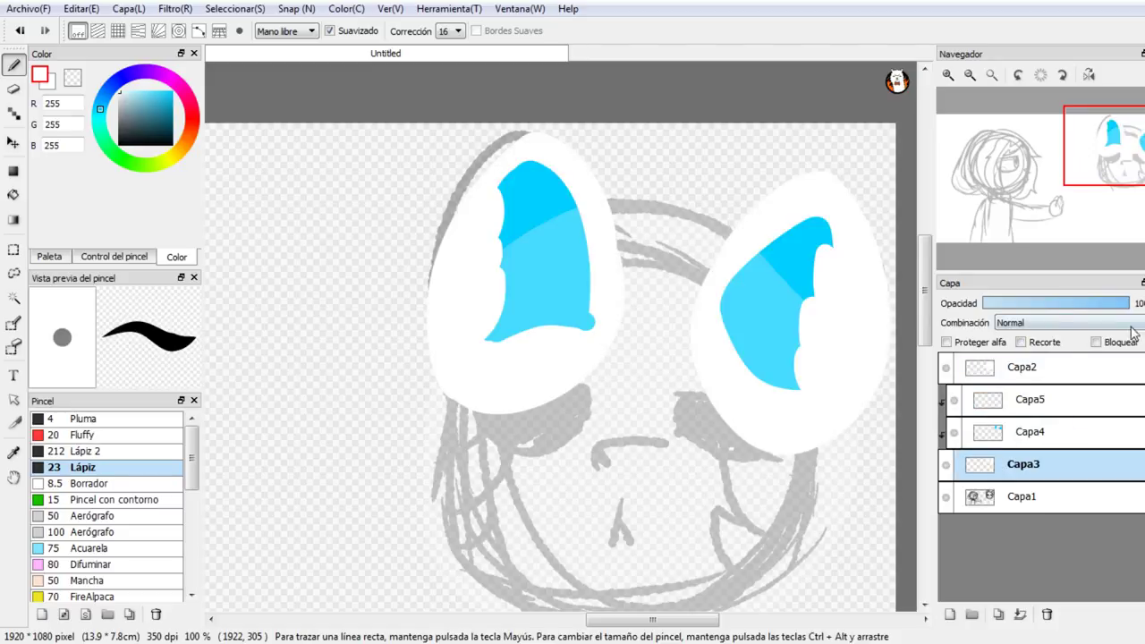
{"action": "left_click", "coordinate": [977, 443]}
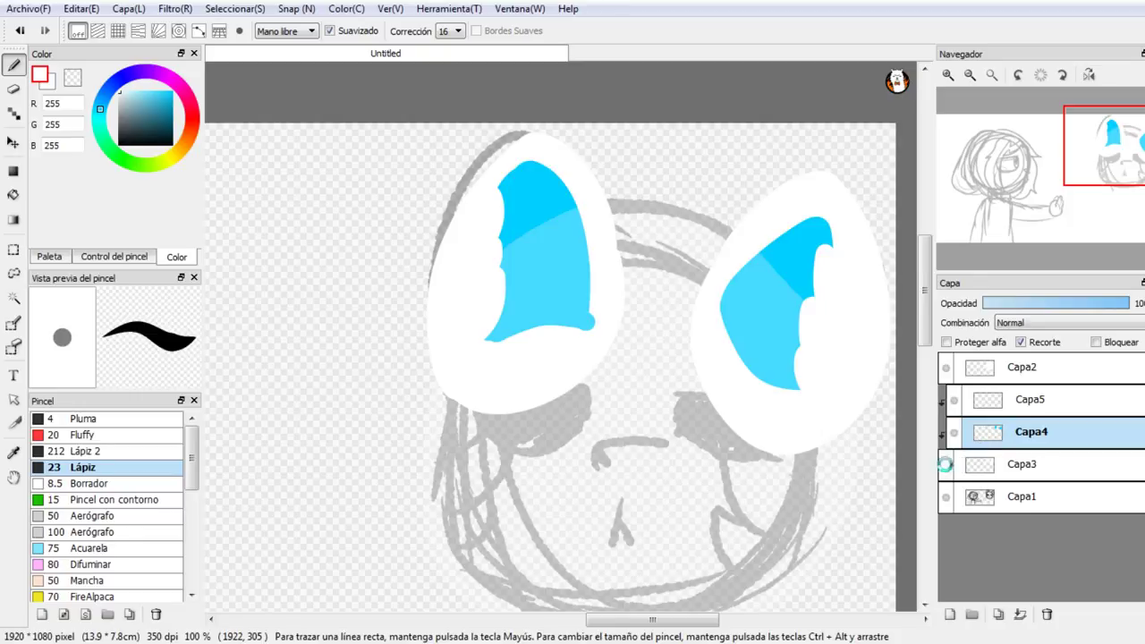
{"action": "left_click", "coordinate": [947, 466]}
{"action": "left_click", "coordinate": [948, 468]}
{"action": "left_click", "coordinate": [954, 400]}
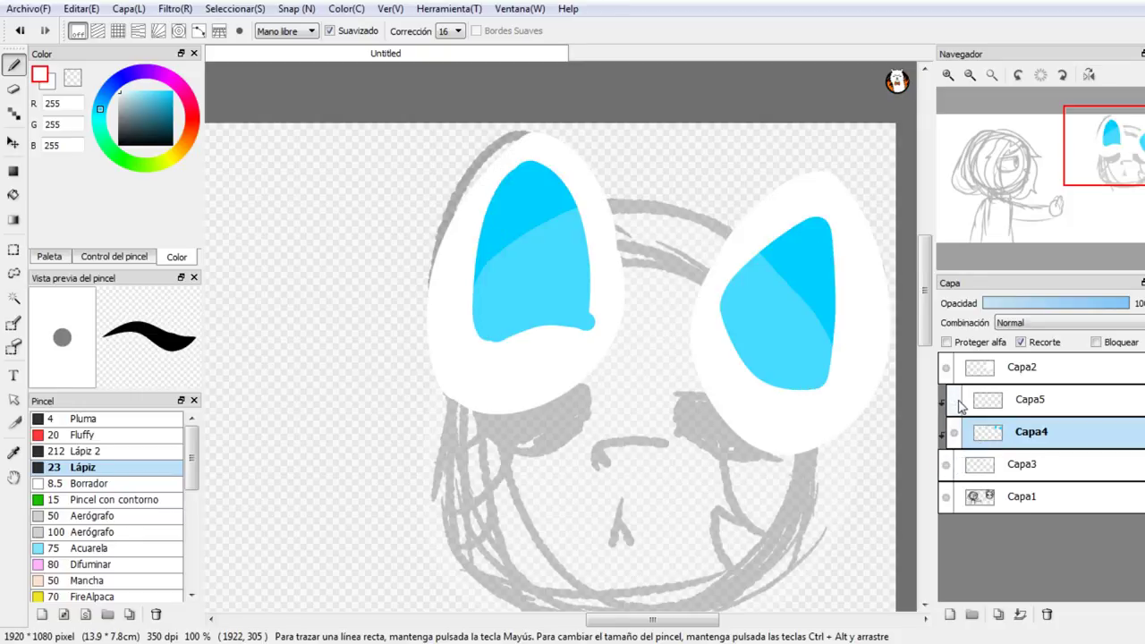
{"action": "left_click", "coordinate": [954, 400]}
{"action": "left_click", "coordinate": [947, 369]}
{"action": "left_click", "coordinate": [947, 368]}
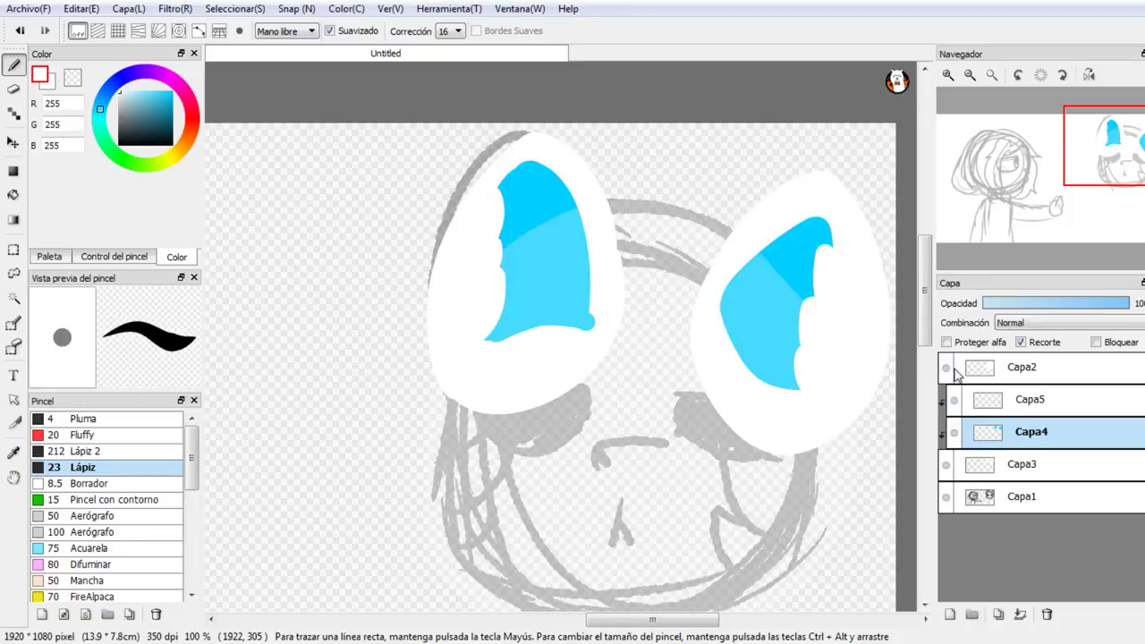
{"action": "left_click", "coordinate": [980, 364]}
{"action": "left_click_drag", "start_coordinate": [1070, 304], "coordinate": [1144, 304]}
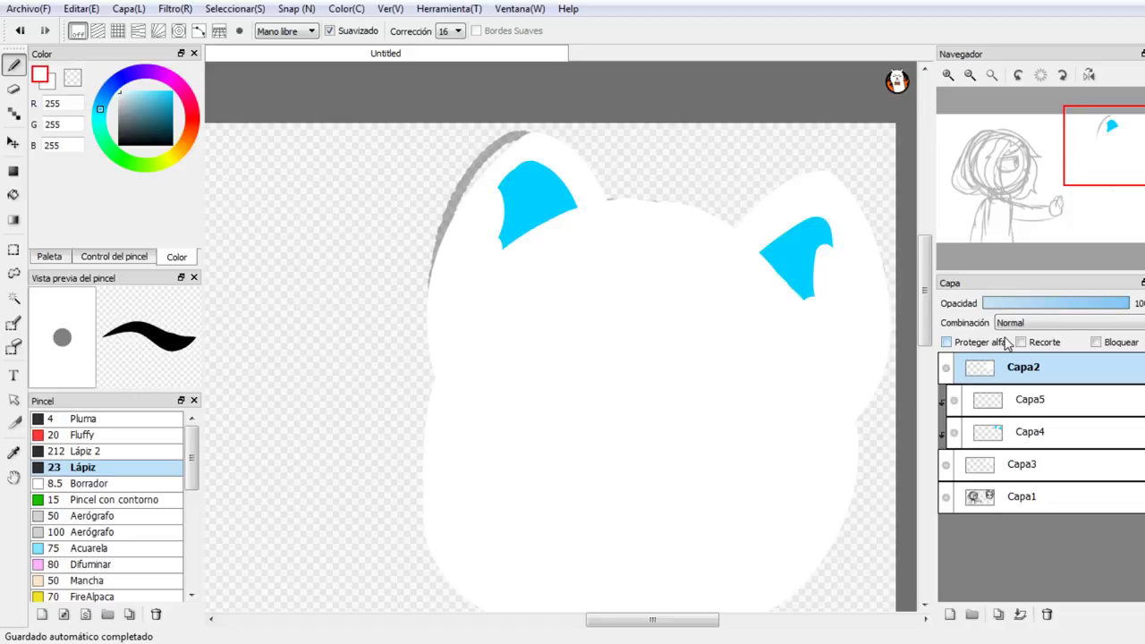
Step: Erase parts of the white fur on Capa5 with the transparent colour to shape pointed tufts in both ears
{"action": "left_click", "coordinate": [72, 78]}
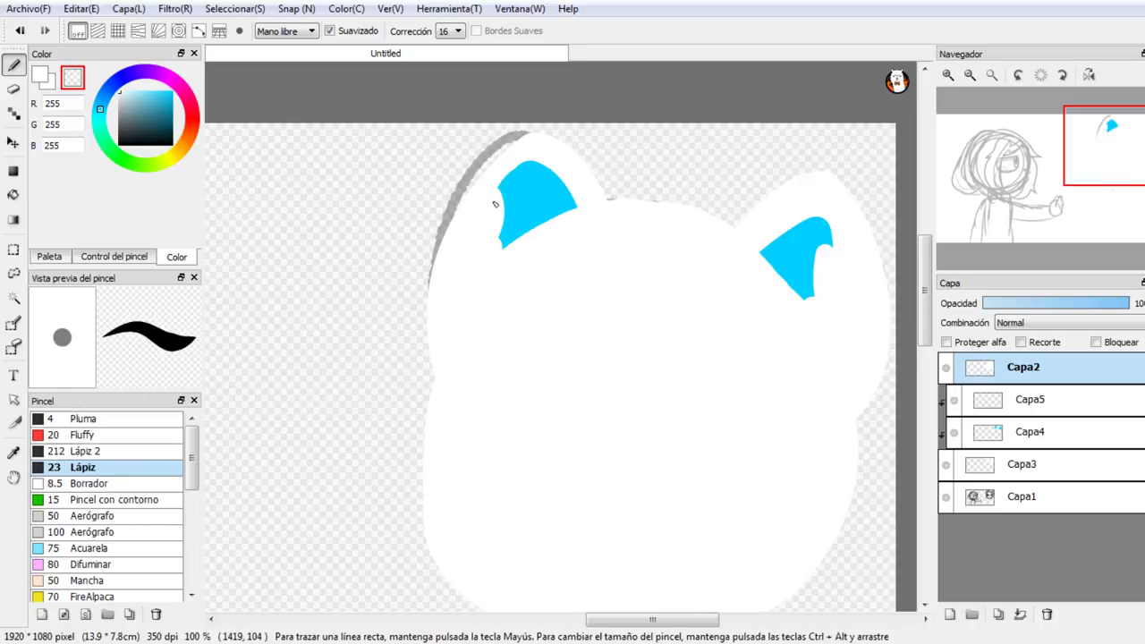
{"action": "left_click", "coordinate": [1006, 398]}
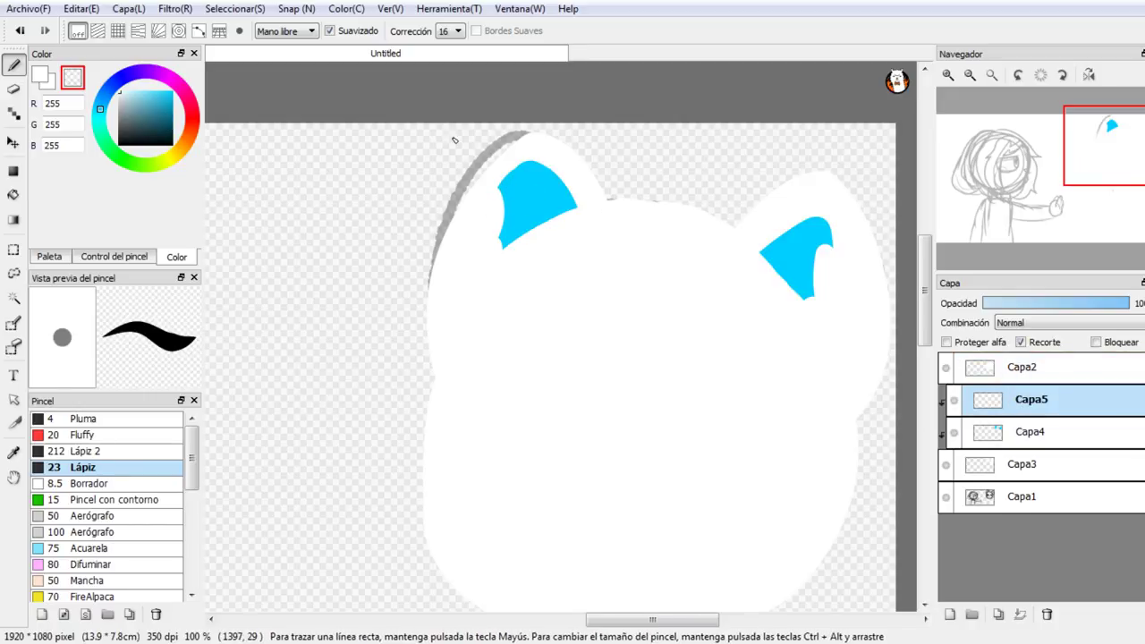
{"action": "mouse_move", "coordinate": [502, 190]}
{"action": "left_mouse_down"}
{"action": "mouse_move", "coordinate": [487, 214]}
{"action": "mouse_move", "coordinate": [500, 188]}
{"action": "mouse_move", "coordinate": [485, 219]}
{"action": "mouse_move", "coordinate": [508, 227]}
{"action": "mouse_move", "coordinate": [483, 248]}
{"action": "left_mouse_up"}
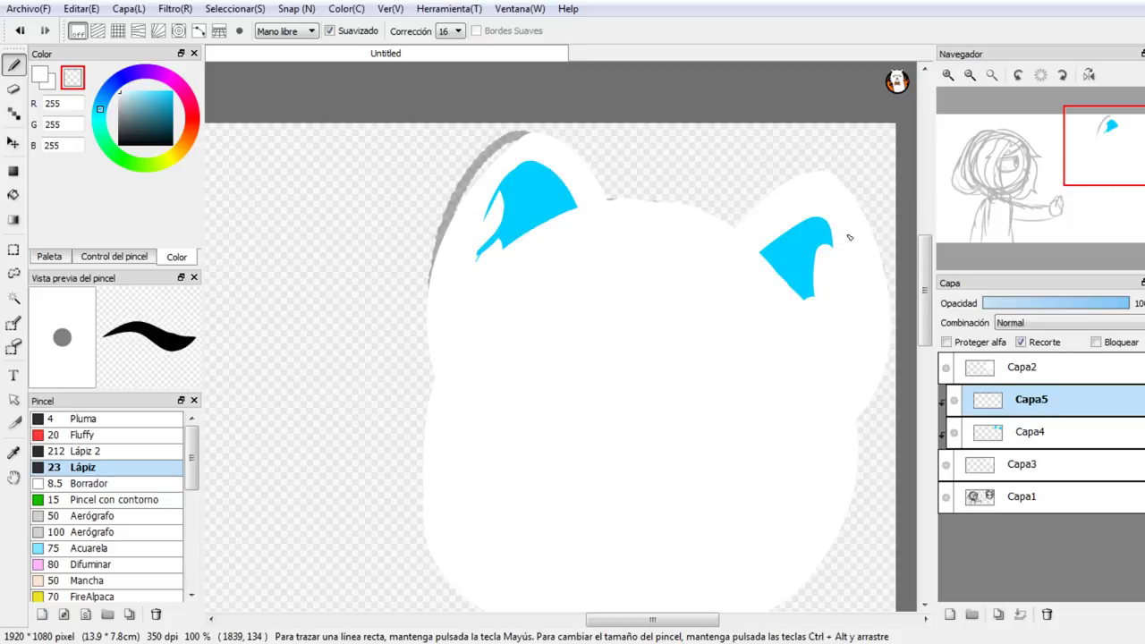
{"action": "left_click_drag", "start_coordinate": [810, 274], "coordinate": [827, 320]}
Step: Refine the left ear's fur tufts at 200% zoom by erasing more white along their edges
{"action": "mouse_move", "coordinate": [1105, 146]}
{"action": "left_mouse_down"}
{"action": "mouse_move", "coordinate": [1077, 160]}
{"action": "mouse_move", "coordinate": [1095, 162]}
{"action": "mouse_move", "coordinate": [1097, 136]}
{"action": "left_mouse_up"}
{"action": "left_click", "coordinate": [949, 75]}
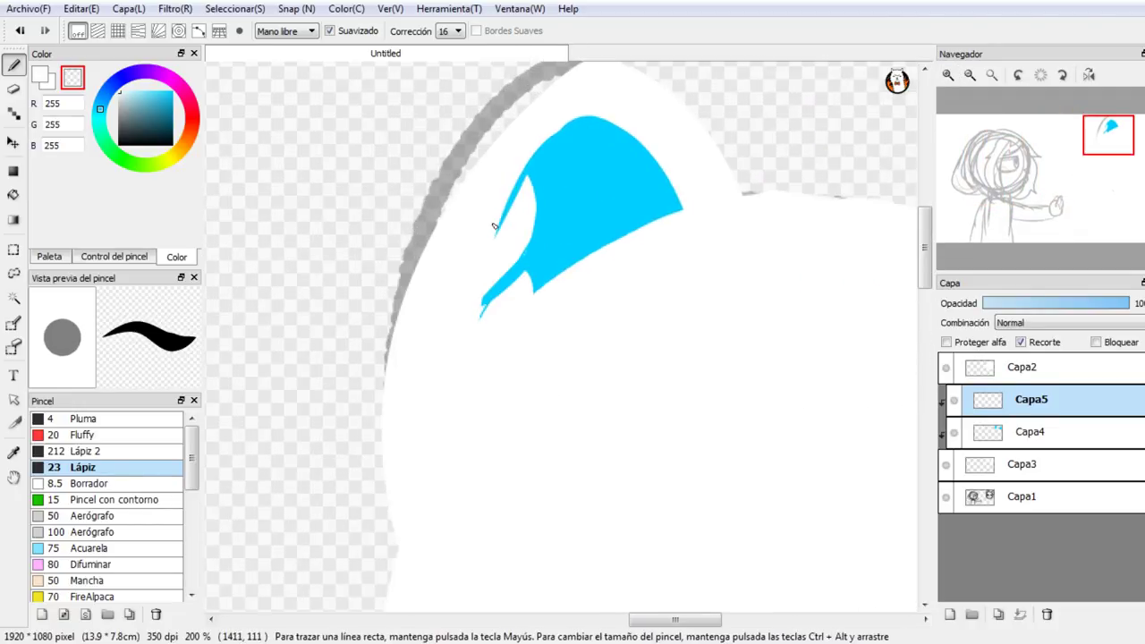
{"action": "left_click_drag", "start_coordinate": [493, 227], "coordinate": [546, 169]}
{"action": "left_click_drag", "start_coordinate": [551, 211], "coordinate": [463, 342]}
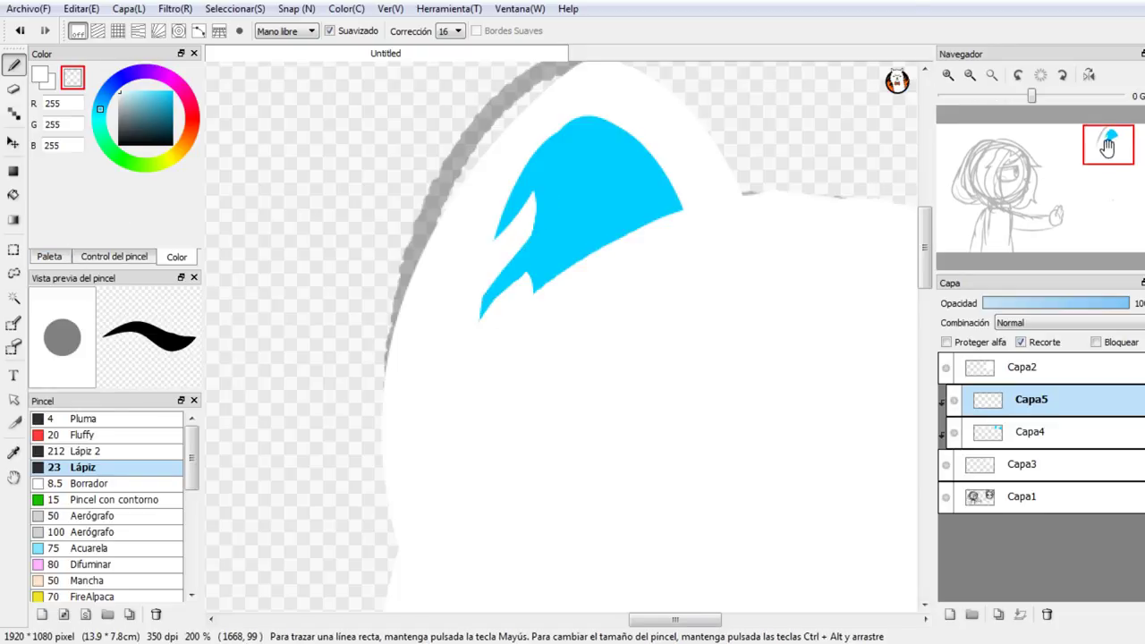
Step: Erase more white on Capa5 along the right ear's inner blue to sharpen its pointed fur tufts
{"action": "left_click_drag", "start_coordinate": [1106, 146], "coordinate": [1144, 151]}
{"action": "mouse_move", "coordinate": [558, 246]}
{"action": "left_mouse_down"}
{"action": "mouse_move", "coordinate": [582, 311]}
{"action": "mouse_move", "coordinate": [595, 313]}
{"action": "mouse_move", "coordinate": [545, 240]}
{"action": "mouse_move", "coordinate": [526, 272]}
{"action": "mouse_move", "coordinate": [614, 422]}
{"action": "left_mouse_up"}
{"action": "mouse_move", "coordinate": [537, 336]}
{"action": "left_mouse_down"}
{"action": "mouse_move", "coordinate": [584, 427]}
{"action": "mouse_move", "coordinate": [537, 353]}
{"action": "mouse_move", "coordinate": [553, 386]}
{"action": "left_mouse_up"}
{"action": "left_click_drag", "start_coordinate": [513, 347], "coordinate": [539, 438]}
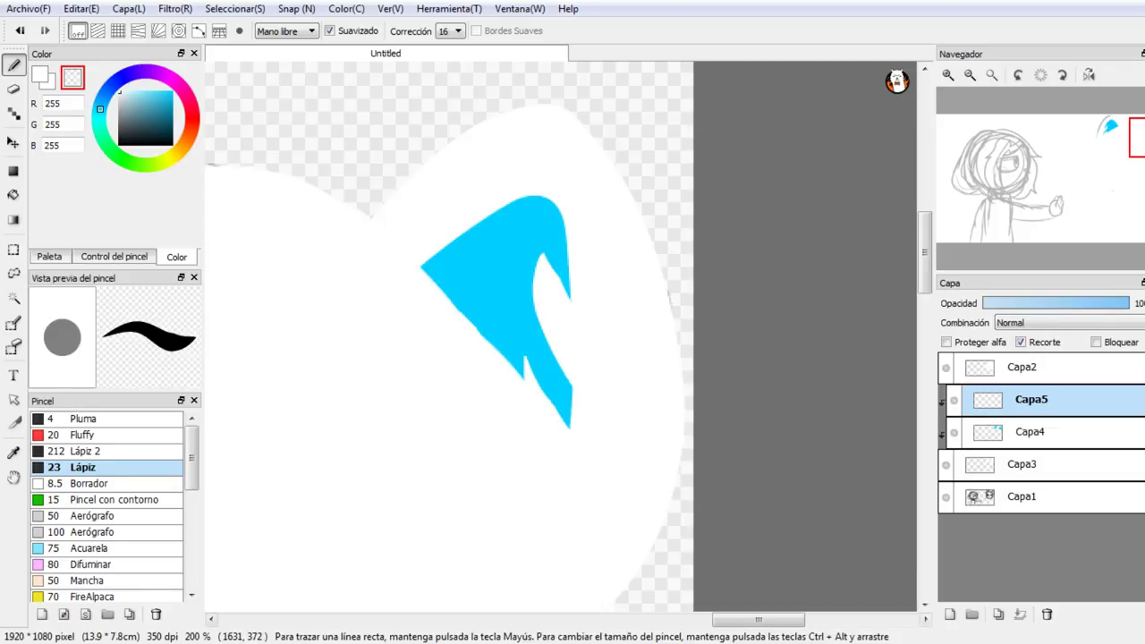
Step: Try to merge the inner-ear layer Capa4 down into Capa3
{"action": "left_click", "coordinate": [303, 643]}
{"action": "mouse_move", "coordinate": [1131, 179]}
{"action": "left_mouse_down"}
{"action": "mouse_move", "coordinate": [1105, 178]}
{"action": "mouse_move", "coordinate": [1110, 166]}
{"action": "mouse_move", "coordinate": [1064, 185]}
{"action": "mouse_move", "coordinate": [1130, 181]}
{"action": "left_mouse_up"}
{"action": "left_click", "coordinate": [970, 74]}
{"action": "left_click", "coordinate": [970, 73]}
{"action": "left_click", "coordinate": [1029, 432]}
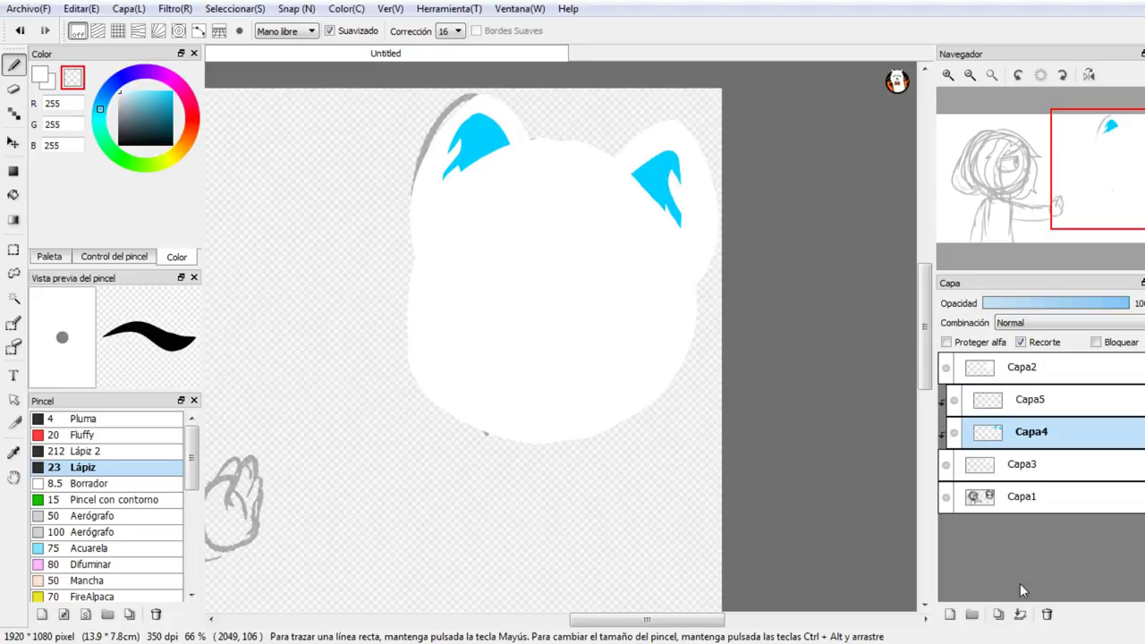
{"action": "left_click", "coordinate": [1021, 613]}
{"action": "left_click", "coordinate": [950, 614]}
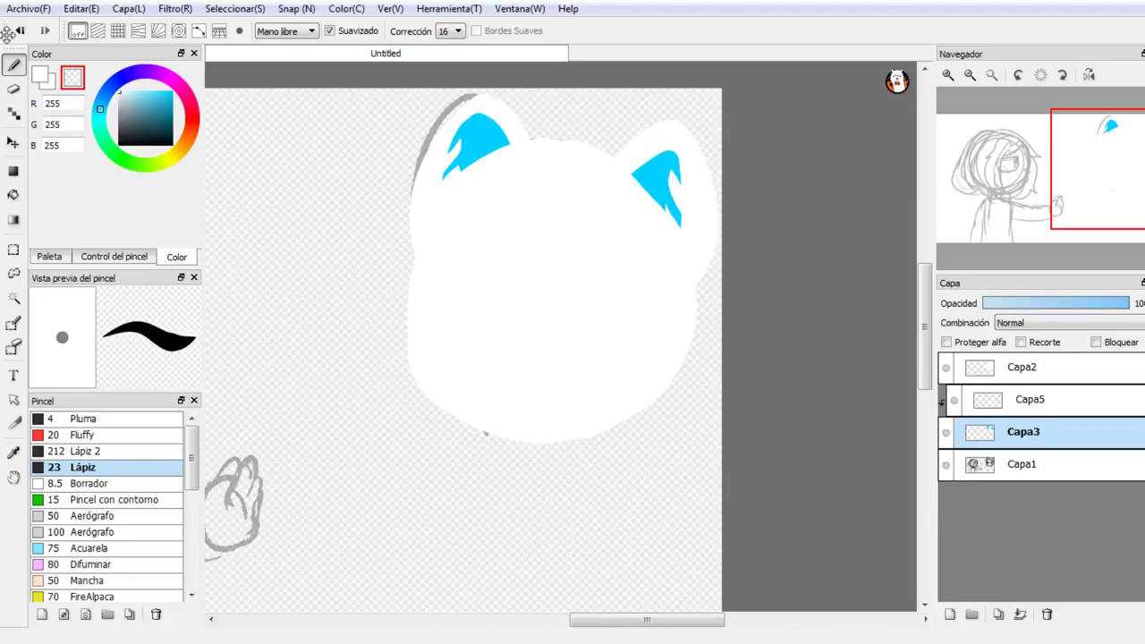
Step: Protect Capa4's alpha and paint a dark blue (0, 138, 172) shadow band along the lower edge of both inner ears
{"action": "mouse_move", "coordinate": [143, 116]}
{"action": "left_mouse_down"}
{"action": "mouse_move", "coordinate": [175, 97]}
{"action": "mouse_move", "coordinate": [178, 114]}
{"action": "left_mouse_up"}
{"action": "left_click", "coordinate": [37, 82]}
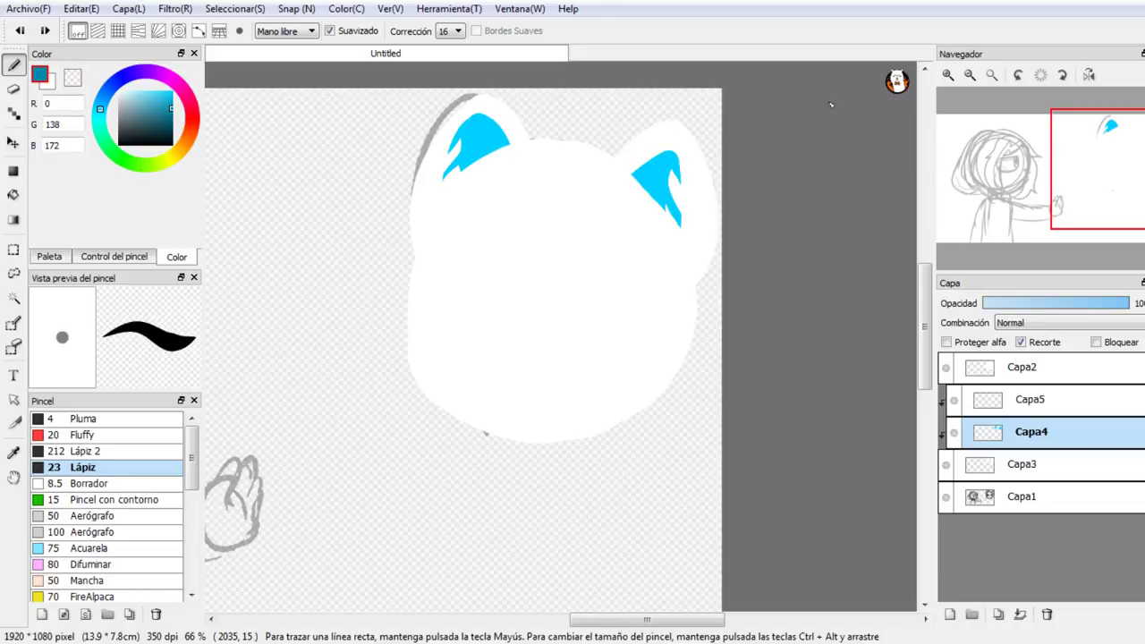
{"action": "left_click", "coordinate": [951, 76]}
{"action": "left_click", "coordinate": [951, 76]}
{"action": "left_click_drag", "start_coordinate": [1093, 164], "coordinate": [1122, 141]}
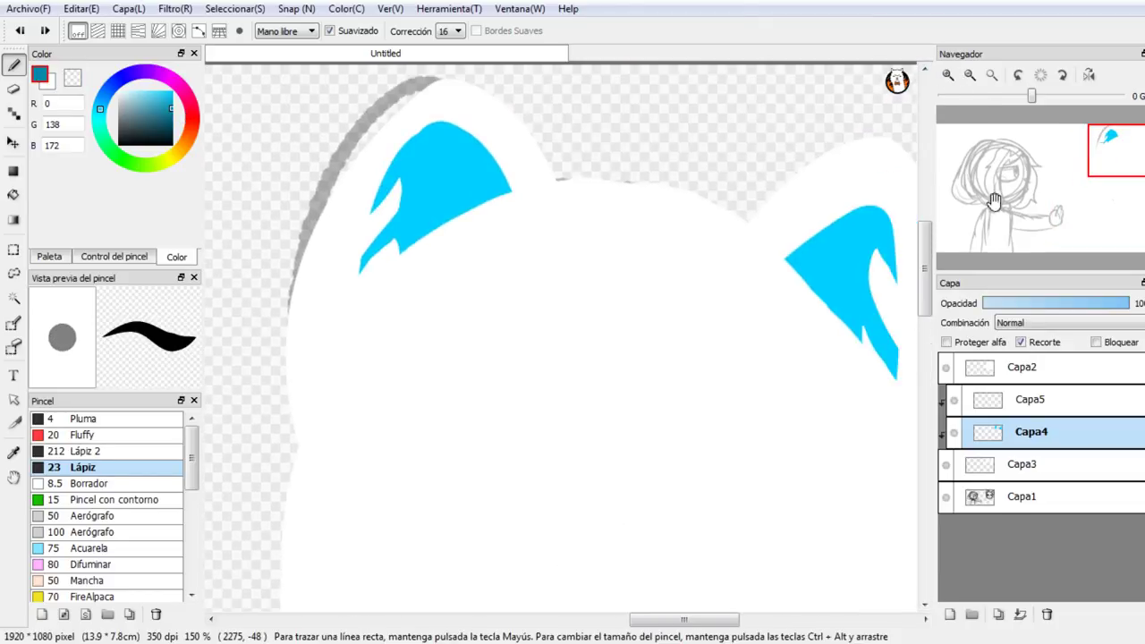
{"action": "left_click", "coordinate": [946, 342]}
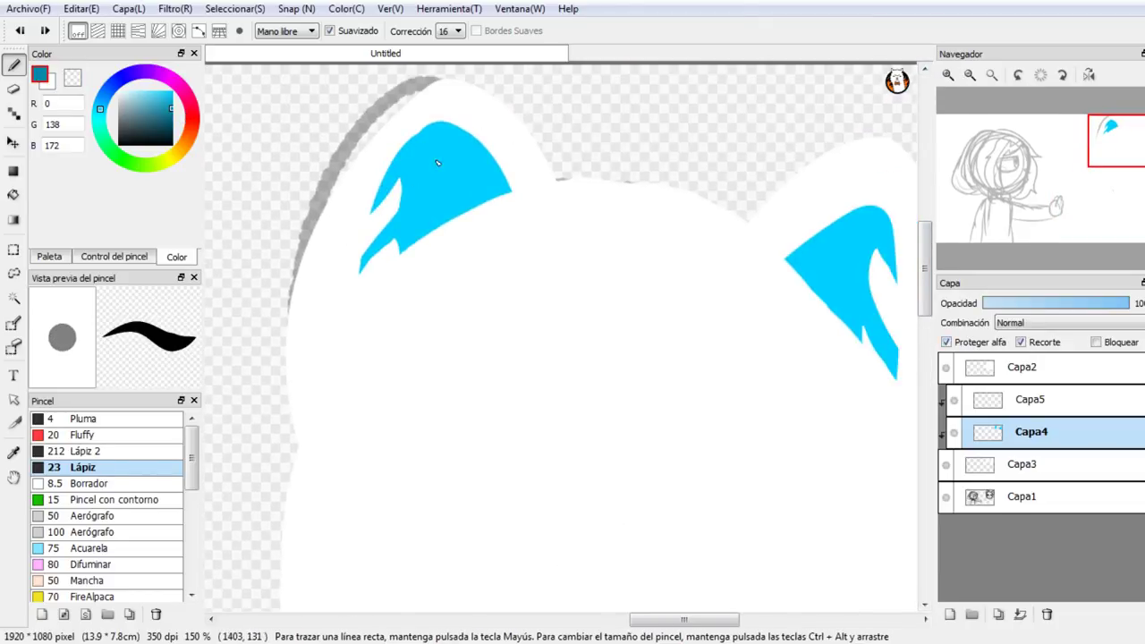
{"action": "left_click_drag", "start_coordinate": [359, 266], "coordinate": [548, 179]}
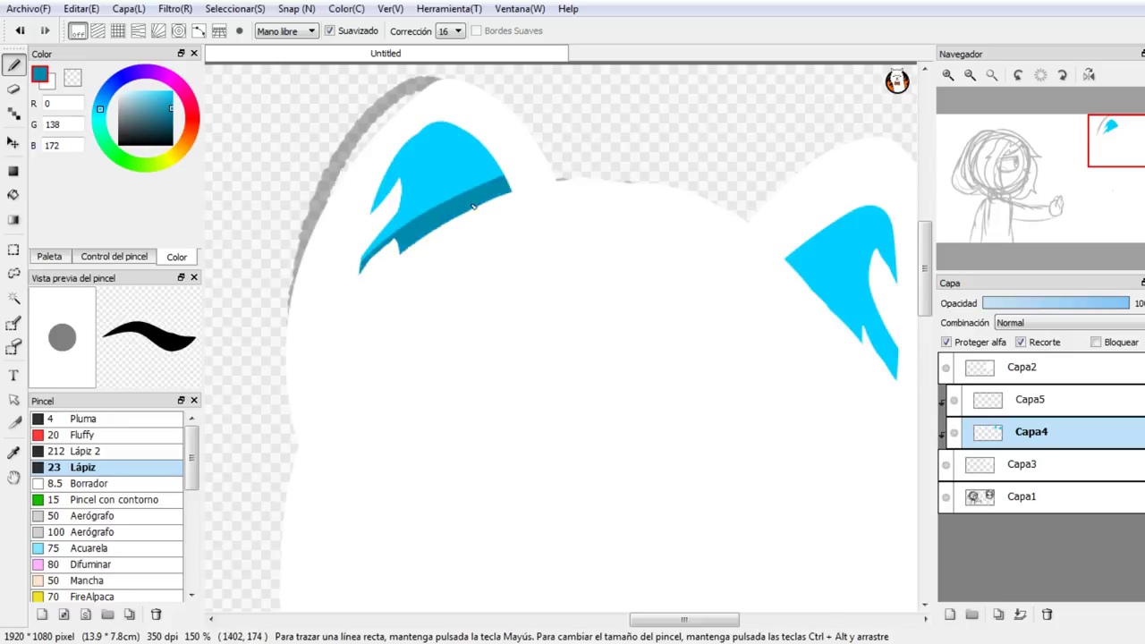
{"action": "left_click_drag", "start_coordinate": [790, 256], "coordinate": [918, 417]}
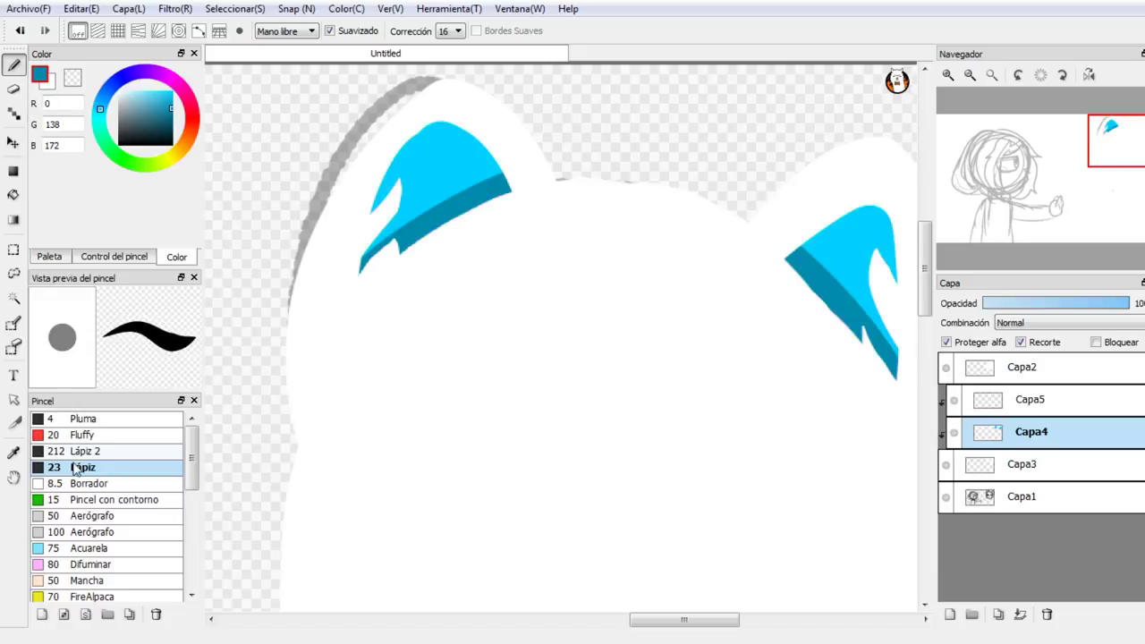
Step: Extend and soften the dark blue shading around both inner ears using the Acuarela brush at size 13.1
{"action": "left_click", "coordinate": [101, 550]}
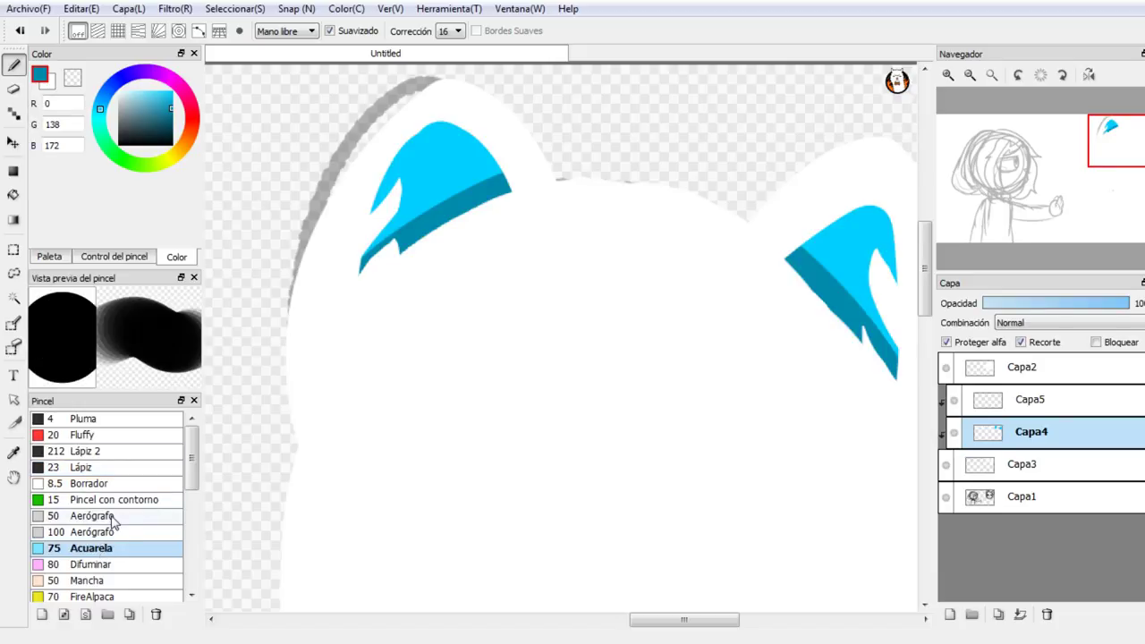
{"action": "left_click", "coordinate": [96, 256]}
{"action": "left_click_drag", "start_coordinate": [125, 85], "coordinate": [67, 80]}
{"action": "left_click_drag", "start_coordinate": [516, 168], "coordinate": [338, 280]}
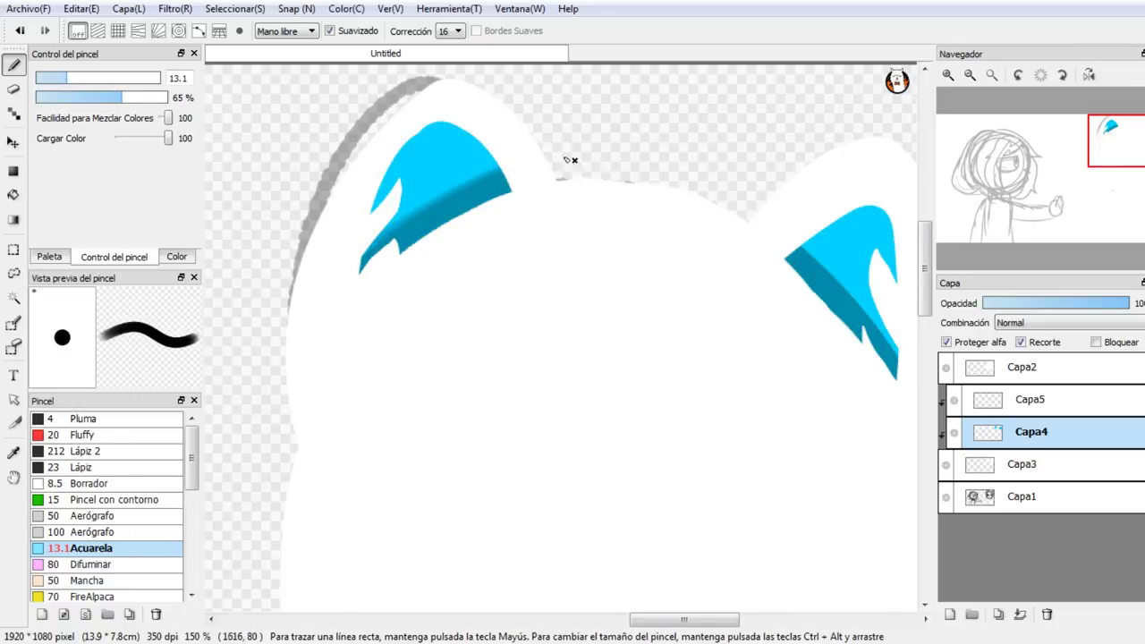
{"action": "mouse_move", "coordinate": [410, 120]}
{"action": "left_mouse_down"}
{"action": "mouse_move", "coordinate": [399, 210]}
{"action": "mouse_move", "coordinate": [396, 157]}
{"action": "mouse_move", "coordinate": [392, 202]}
{"action": "left_mouse_up"}
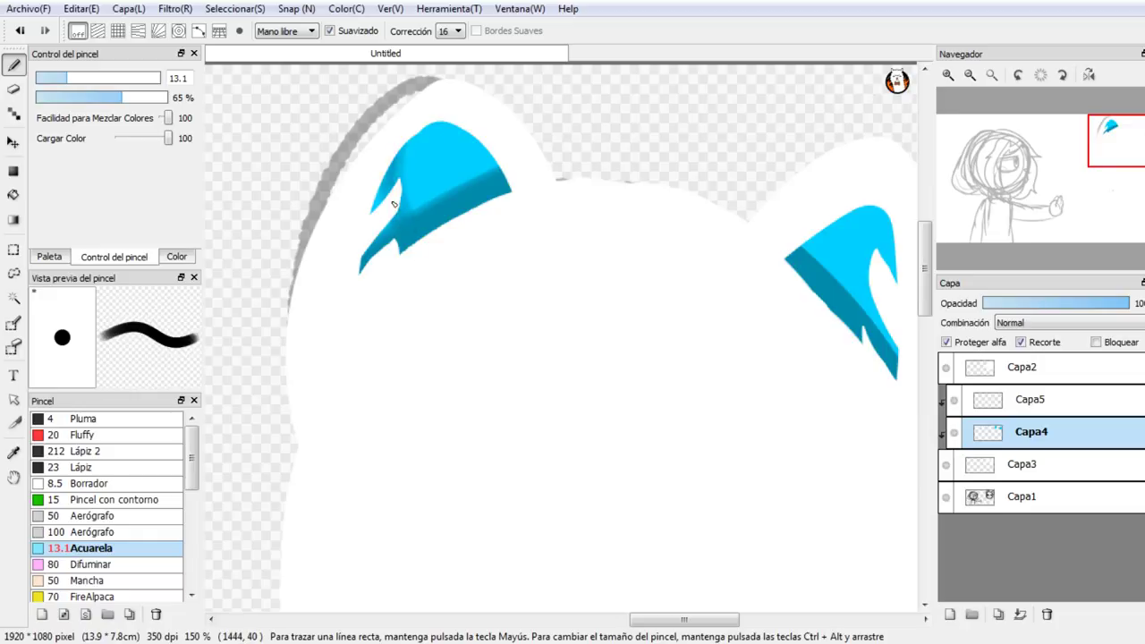
{"action": "mouse_move", "coordinate": [388, 258]}
{"action": "left_mouse_down"}
{"action": "mouse_move", "coordinate": [395, 163]}
{"action": "mouse_move", "coordinate": [407, 257]}
{"action": "left_mouse_up"}
{"action": "left_click_drag", "start_coordinate": [401, 188], "coordinate": [516, 168]}
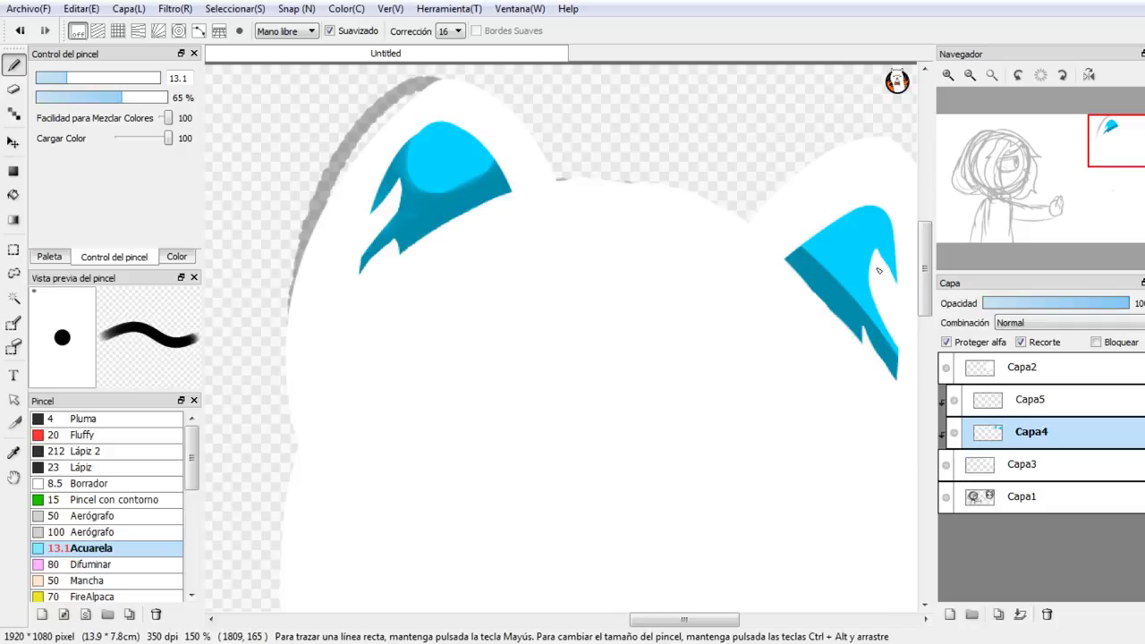
{"action": "mouse_move", "coordinate": [913, 208]}
{"action": "left_mouse_down"}
{"action": "mouse_move", "coordinate": [859, 291]}
{"action": "mouse_move", "coordinate": [845, 288]}
{"action": "mouse_move", "coordinate": [915, 235]}
{"action": "mouse_move", "coordinate": [805, 250]}
{"action": "mouse_move", "coordinate": [810, 263]}
{"action": "mouse_move", "coordinate": [891, 235]}
{"action": "left_mouse_up"}
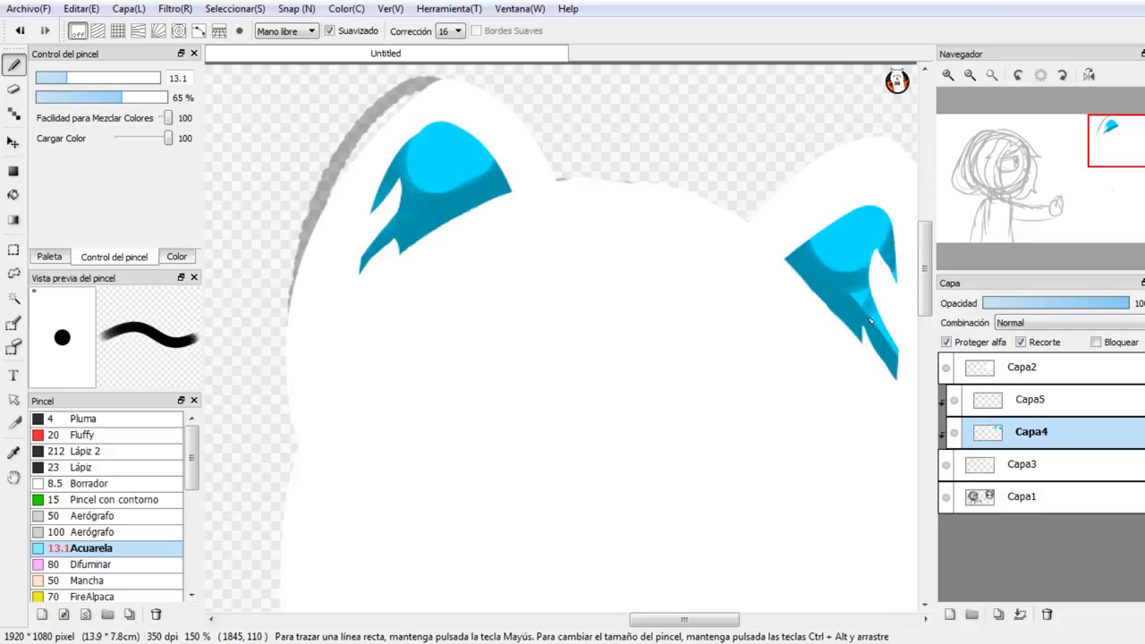
{"action": "mouse_move", "coordinate": [866, 294]}
{"action": "left_mouse_down"}
{"action": "mouse_move", "coordinate": [891, 361]}
{"action": "mouse_move", "coordinate": [906, 271]}
{"action": "left_mouse_up"}
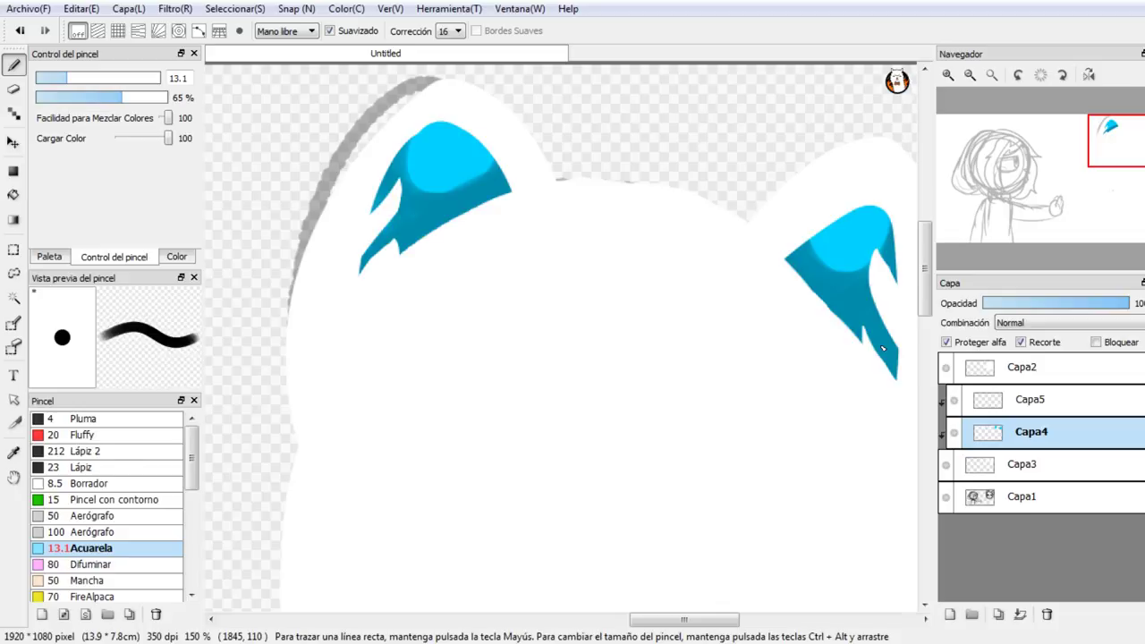
Step: Blend the left inner ear's shading with light blue (0, 206, 255) and mid blue (0, 163, 202) strokes
{"action": "left_click", "coordinate": [178, 257]}
{"action": "left_click_drag", "start_coordinate": [170, 105], "coordinate": [212, 51]}
{"action": "mouse_move", "coordinate": [453, 117]}
{"action": "left_mouse_down"}
{"action": "mouse_move", "coordinate": [501, 112]}
{"action": "mouse_move", "coordinate": [405, 179]}
{"action": "mouse_move", "coordinate": [490, 134]}
{"action": "left_mouse_up"}
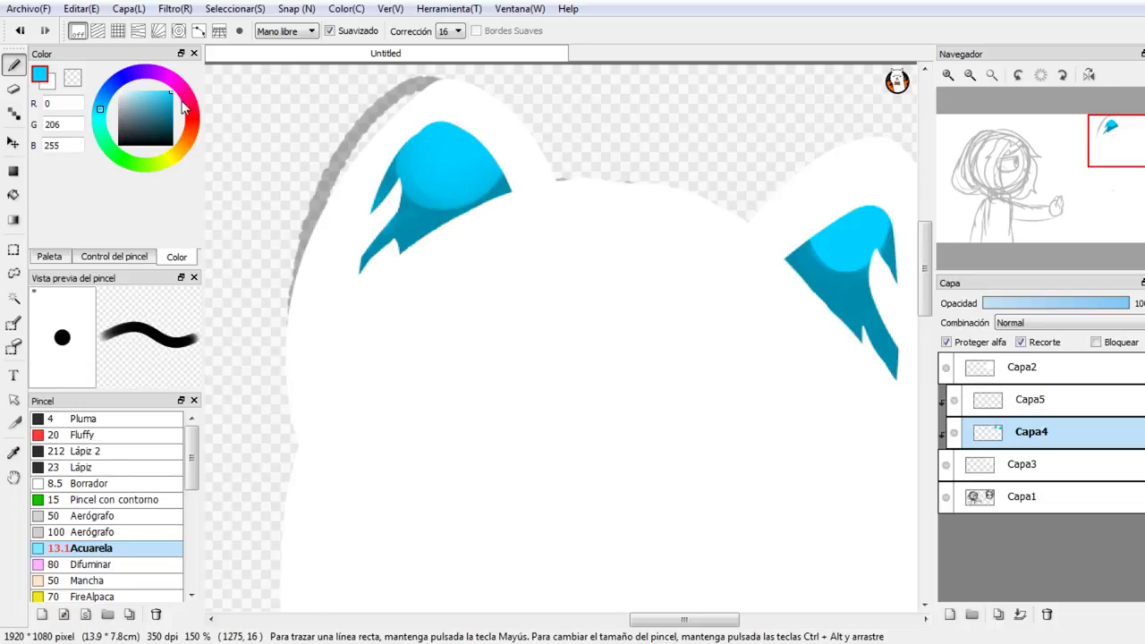
{"action": "left_click", "coordinate": [171, 102]}
{"action": "left_click_drag", "start_coordinate": [501, 180], "coordinate": [404, 218]}
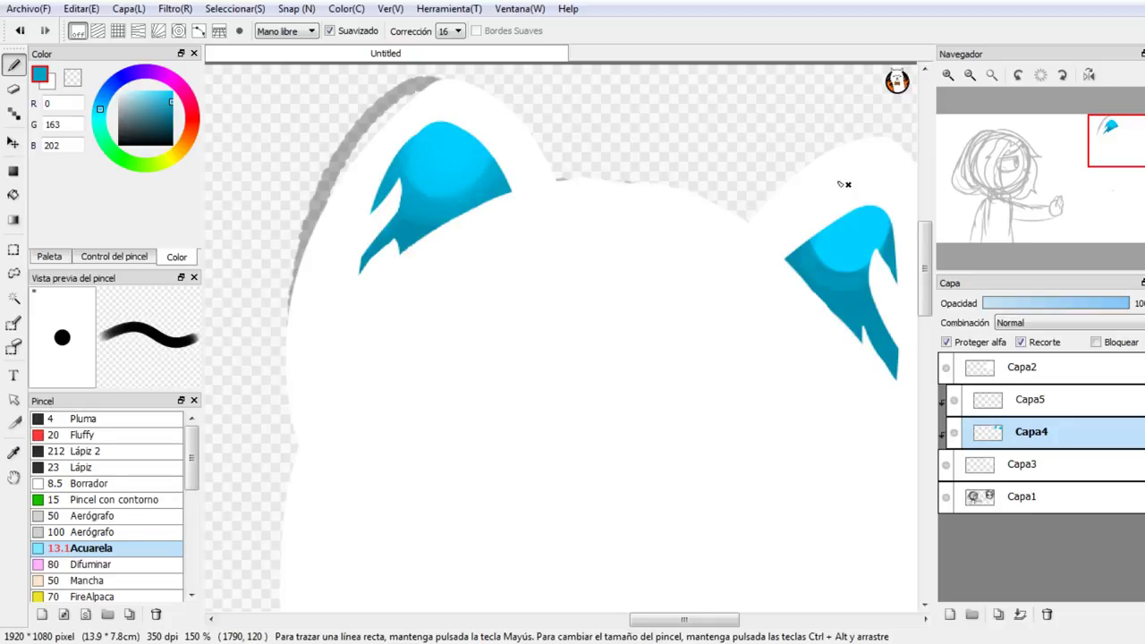
Step: Blend the right inner ear's shading with mid blue and light blue (0, 206, 255), finishing by sampling its dark blue shadow colour
{"action": "left_click_drag", "start_coordinate": [818, 232], "coordinate": [854, 272]}
{"action": "mouse_move", "coordinate": [862, 210]}
{"action": "left_mouse_down"}
{"action": "mouse_move", "coordinate": [880, 243]}
{"action": "mouse_move", "coordinate": [863, 265]}
{"action": "mouse_move", "coordinate": [858, 222]}
{"action": "left_mouse_up"}
{"action": "right_click", "coordinate": [844, 235]}
{"action": "left_click", "coordinate": [44, 32]}
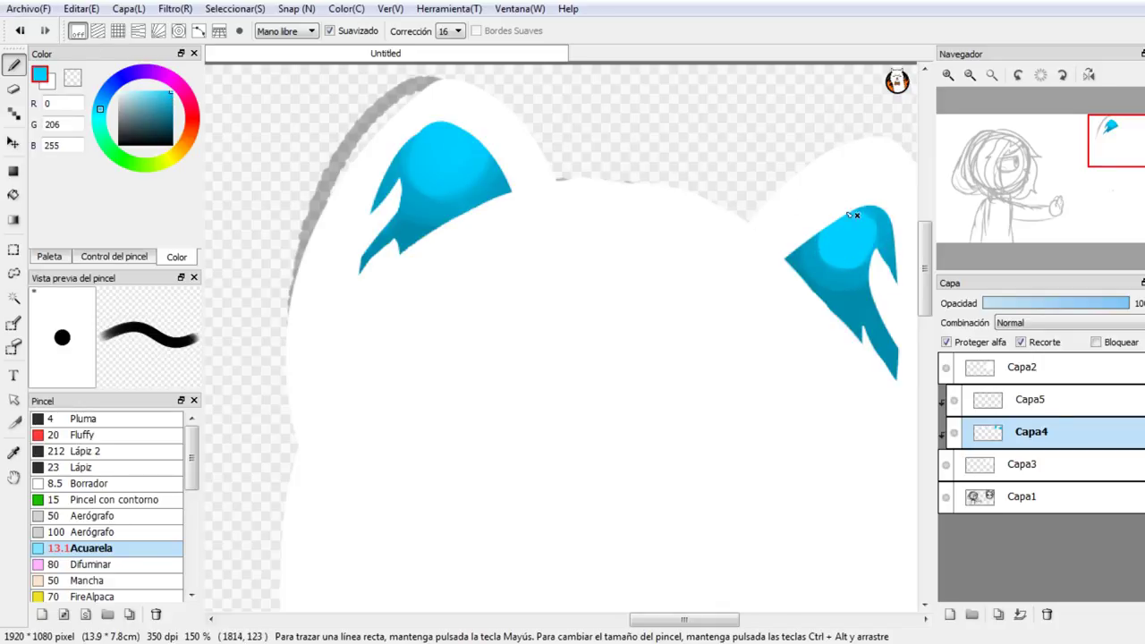
{"action": "left_click_drag", "start_coordinate": [829, 257], "coordinate": [857, 213]}
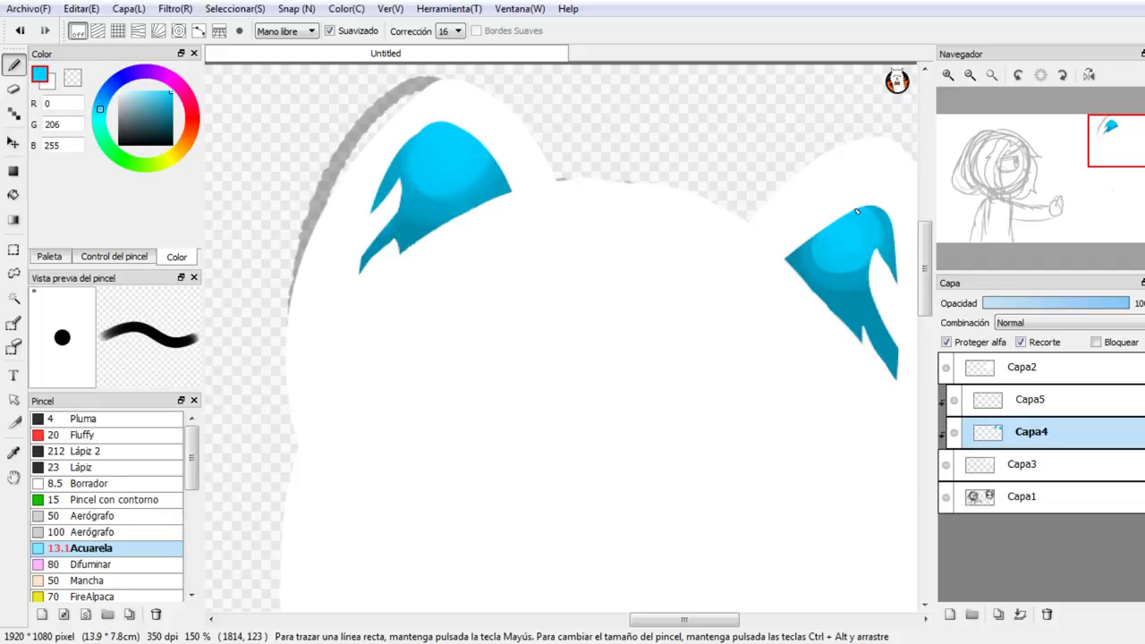
{"action": "left_click", "coordinate": [851, 306], "text": "alt"}
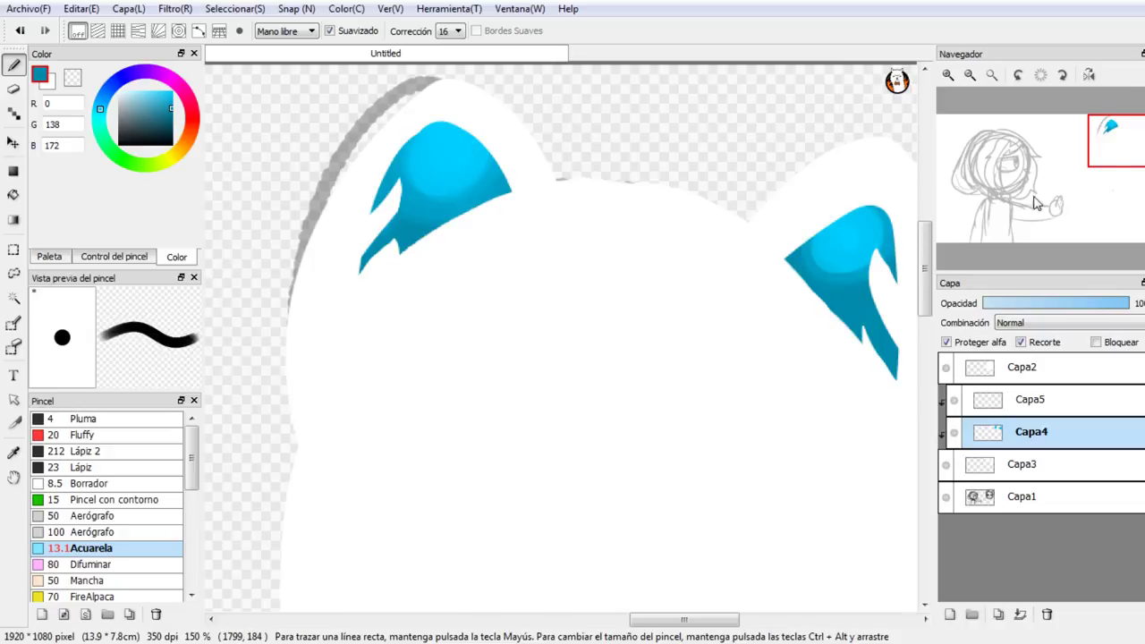
Step: Try merging Capa4 and Capa5 down into Capa3, toggle the merged layer's visibility, and undo both merges
{"action": "left_click_drag", "start_coordinate": [1120, 142], "coordinate": [1128, 164]}
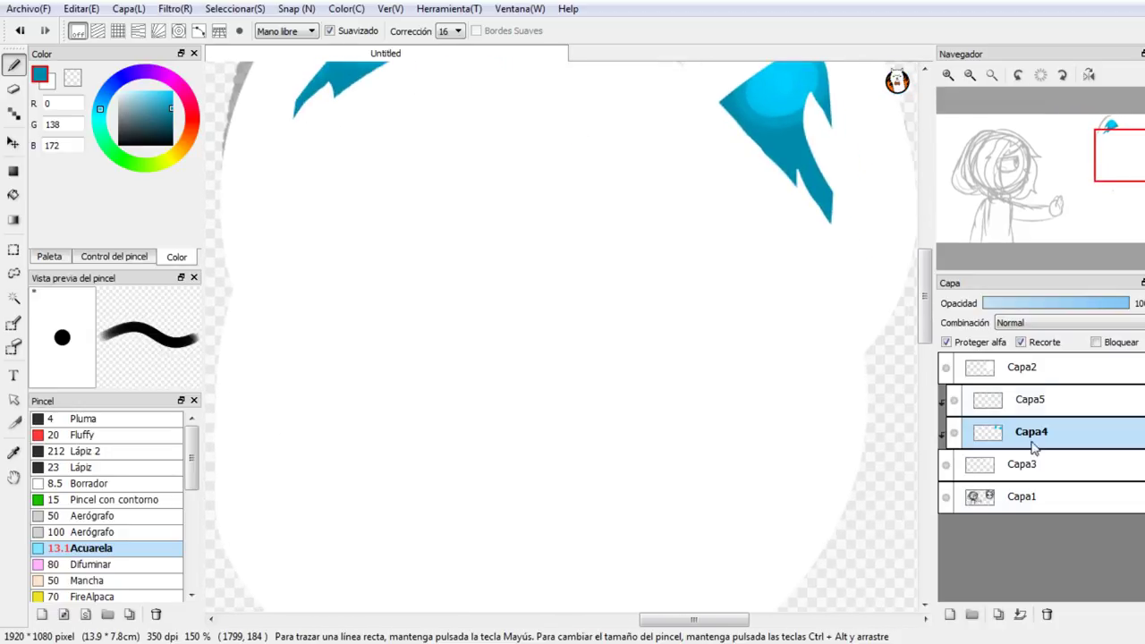
{"action": "left_click", "coordinate": [1020, 614]}
{"action": "left_click", "coordinate": [1002, 404]}
{"action": "left_click", "coordinate": [1020, 614]}
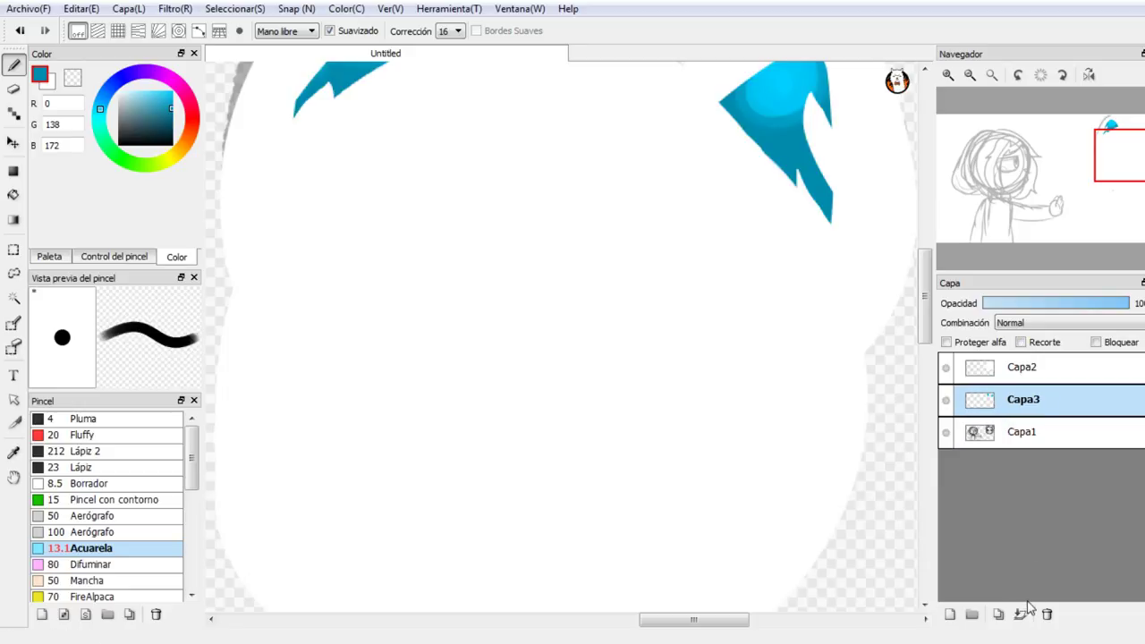
{"action": "left_click", "coordinate": [947, 401]}
{"action": "left_click", "coordinate": [948, 401]}
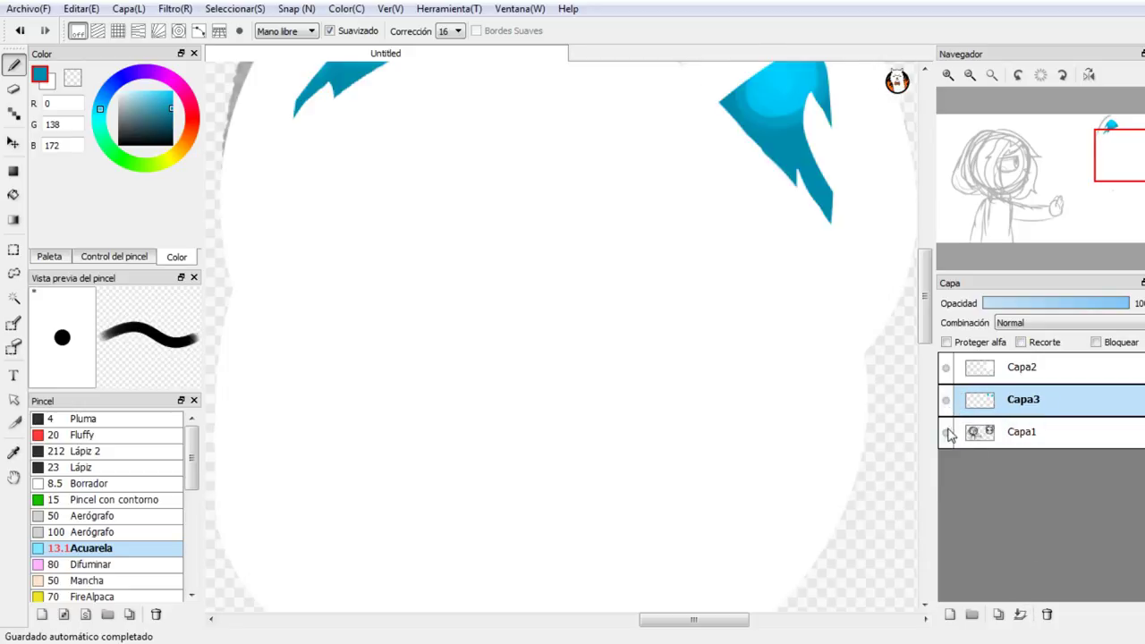
{"action": "left_click", "coordinate": [20, 31]}
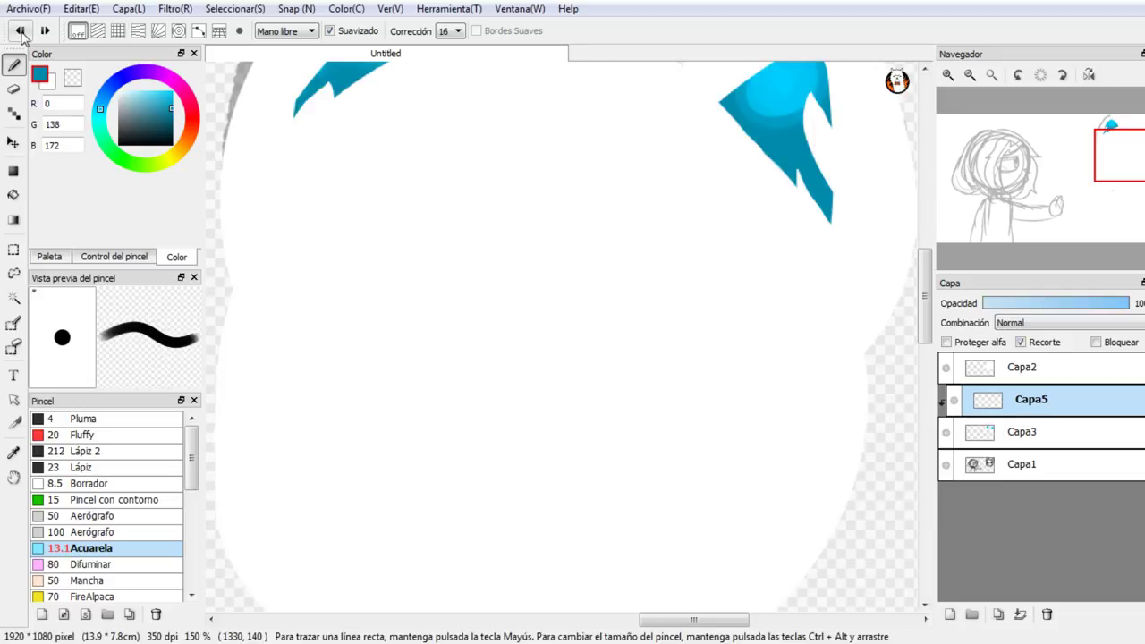
{"action": "left_click", "coordinate": [20, 32]}
Step: Add a new layer directly above Capa3 and clip it to the white head base
{"action": "left_click", "coordinate": [962, 463]}
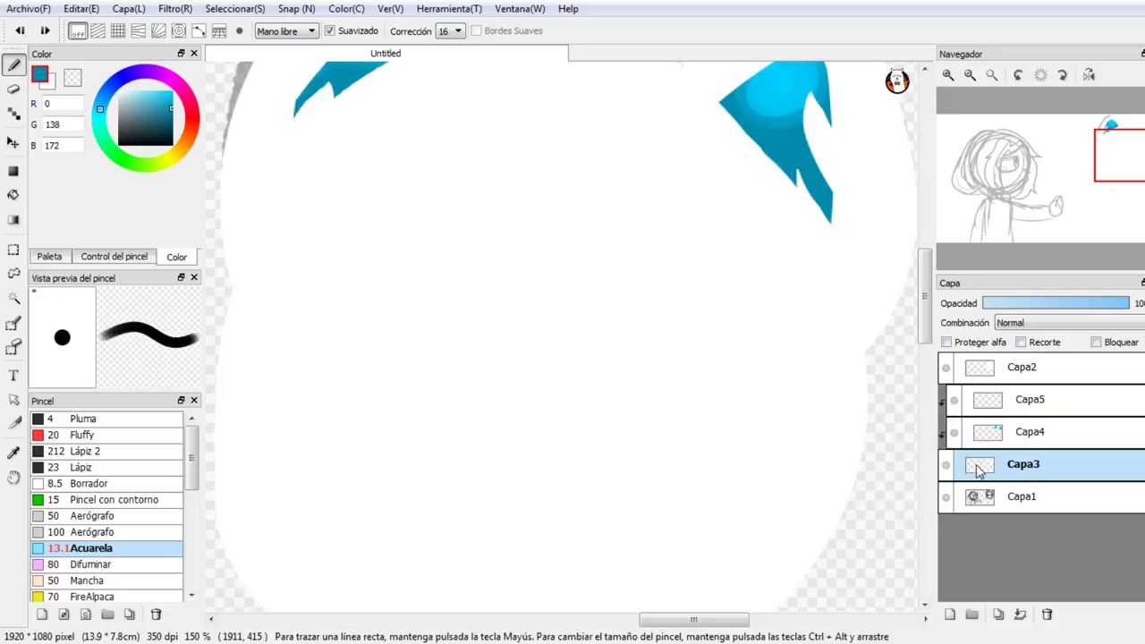
{"action": "left_click", "coordinate": [952, 616]}
{"action": "left_click", "coordinate": [1021, 341]}
{"action": "left_click", "coordinate": [969, 76]}
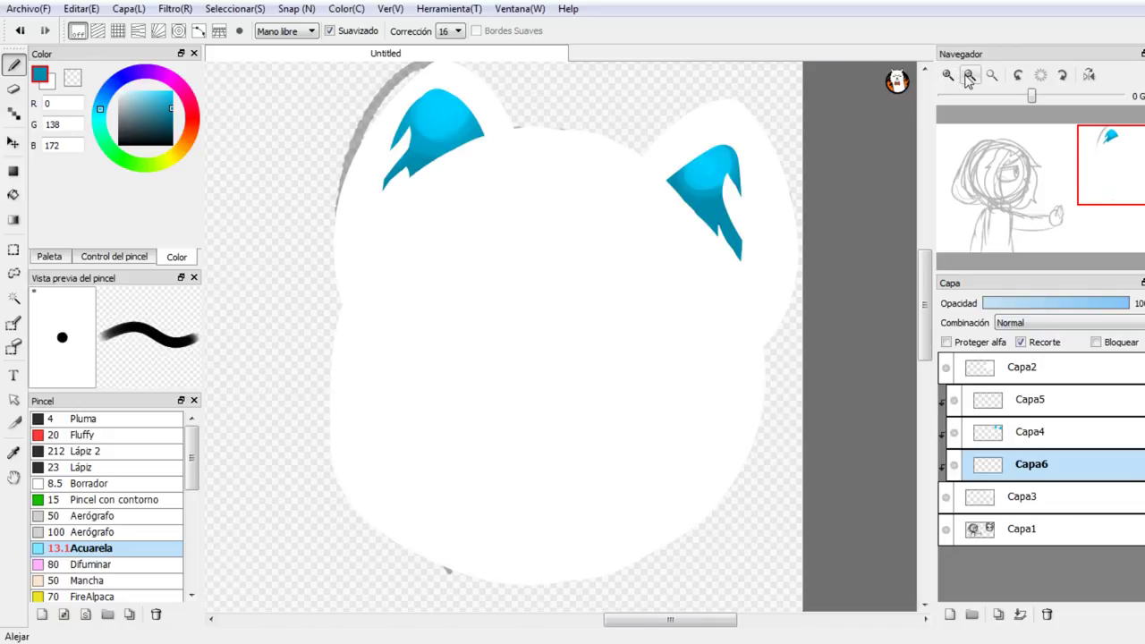
Step: Paint soft grey (195, 195, 195) shading on Capa6 at both sides of the left ear's base
{"action": "left_click", "coordinate": [119, 104]}
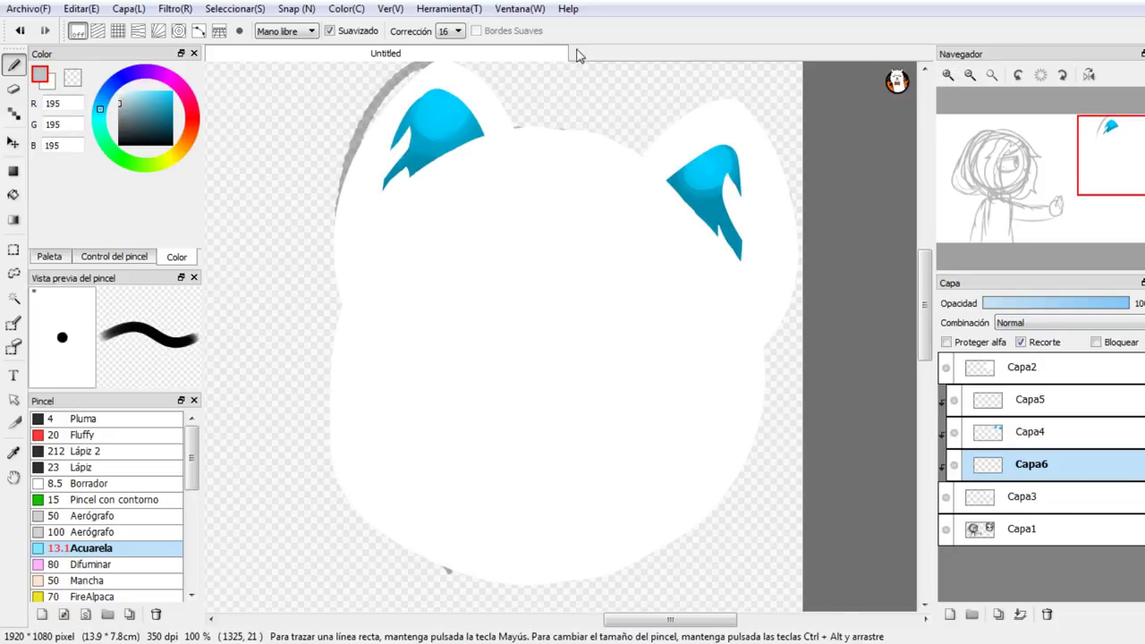
{"action": "left_click", "coordinate": [948, 75]}
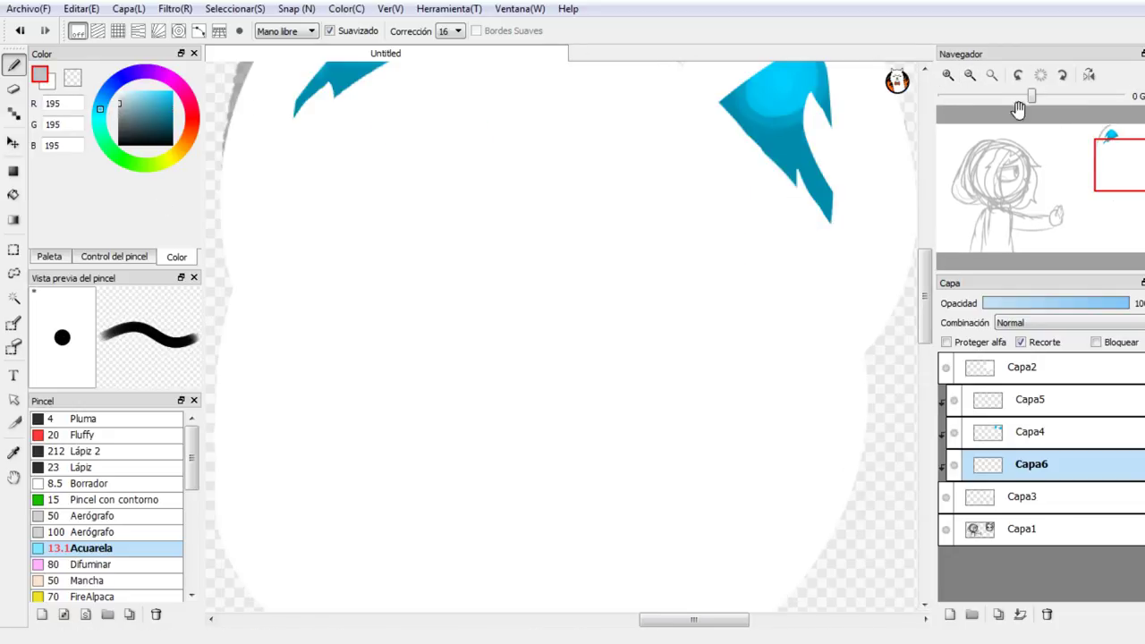
{"action": "left_click_drag", "start_coordinate": [1127, 166], "coordinate": [1112, 142]}
{"action": "left_click_drag", "start_coordinate": [470, 311], "coordinate": [420, 445]}
{"action": "left_click_drag", "start_coordinate": [500, 271], "coordinate": [411, 421]}
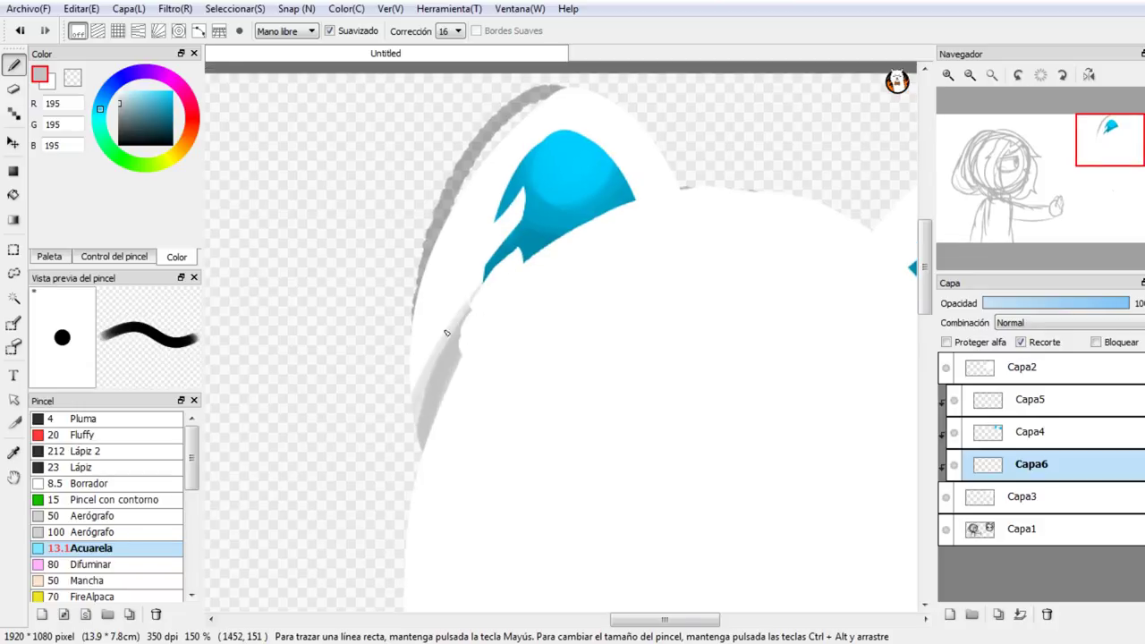
{"action": "mouse_move", "coordinate": [465, 269]}
{"action": "left_mouse_down"}
{"action": "mouse_move", "coordinate": [411, 420]}
{"action": "mouse_move", "coordinate": [398, 409]}
{"action": "left_mouse_up"}
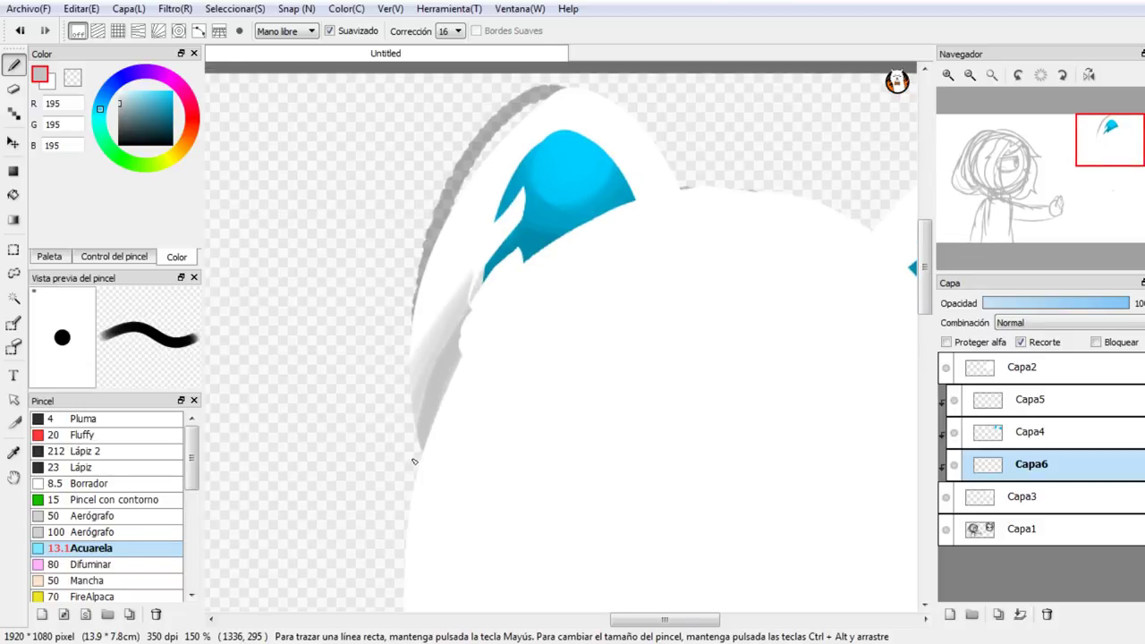
{"action": "left_click_drag", "start_coordinate": [679, 169], "coordinate": [581, 243]}
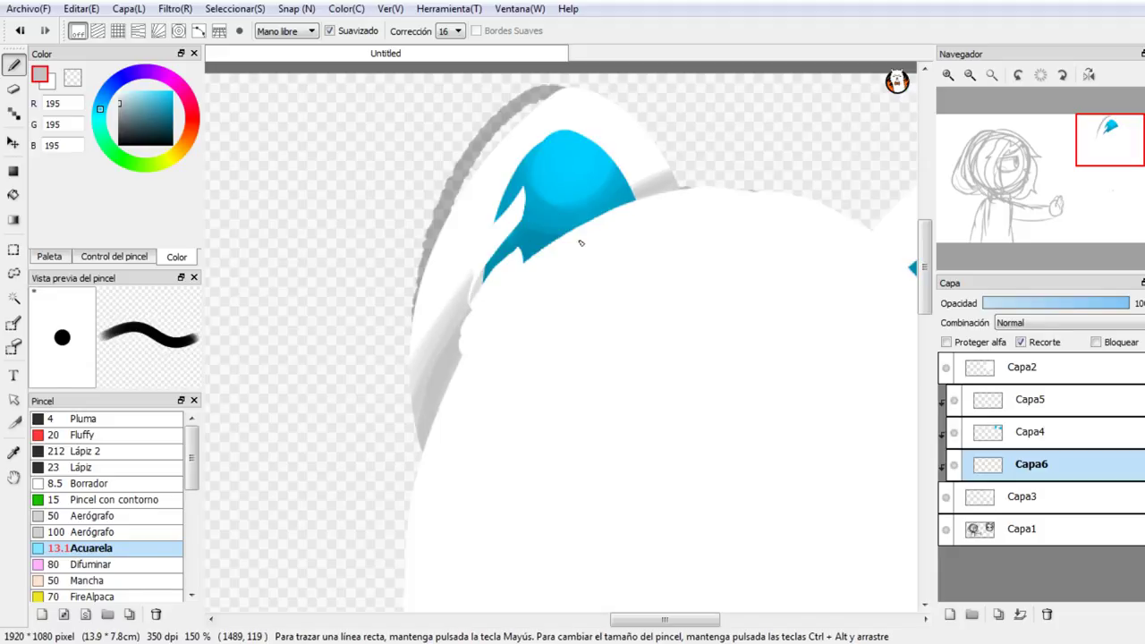
{"action": "mouse_move", "coordinate": [654, 183]}
{"action": "left_mouse_down"}
{"action": "mouse_move", "coordinate": [680, 161]}
{"action": "mouse_move", "coordinate": [551, 236]}
{"action": "mouse_move", "coordinate": [674, 159]}
{"action": "left_mouse_up"}
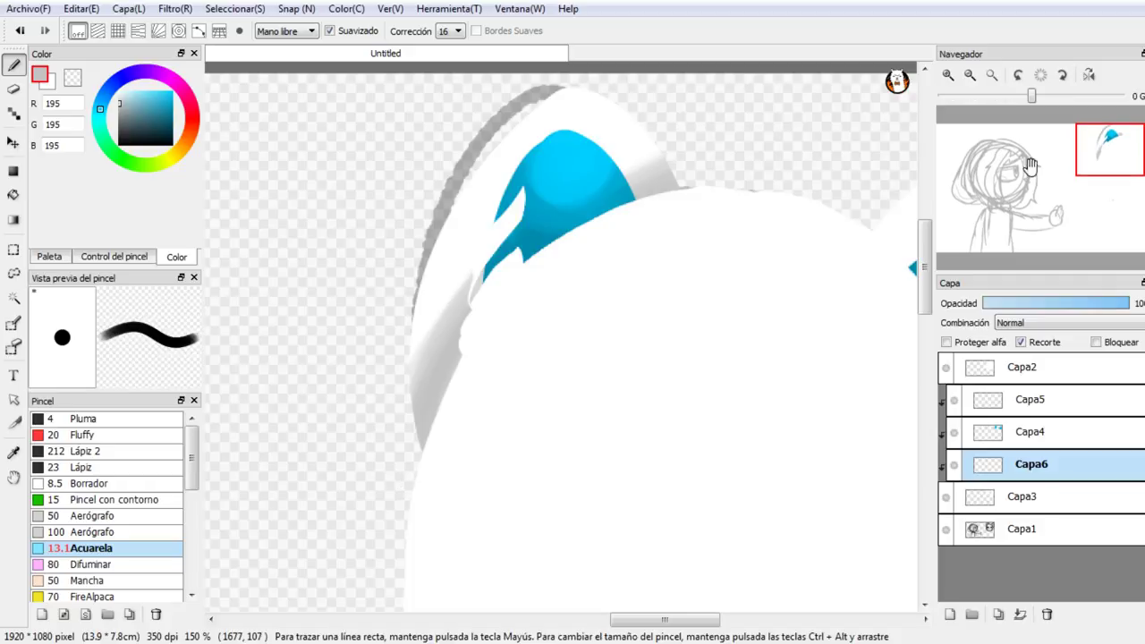
Step: Paint matching grey shading on Capa6 at both sides of the right ear's base
{"action": "left_click_drag", "start_coordinate": [1113, 154], "coordinate": [1140, 136]}
{"action": "left_click_drag", "start_coordinate": [607, 310], "coordinate": [573, 262]}
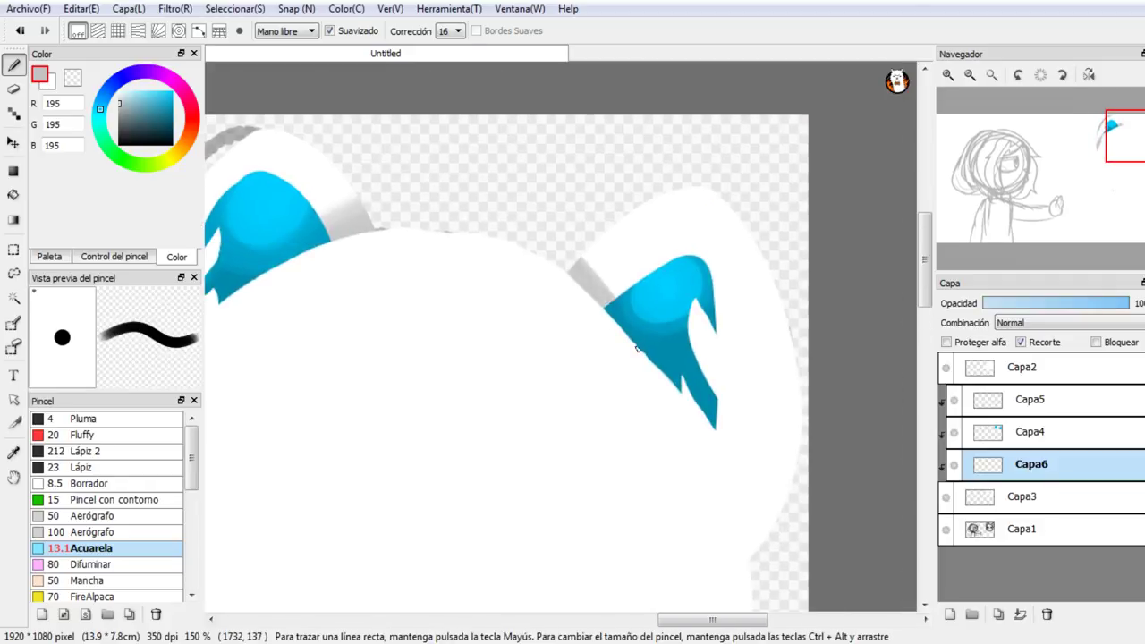
{"action": "left_click_drag", "start_coordinate": [617, 309], "coordinate": [590, 246]}
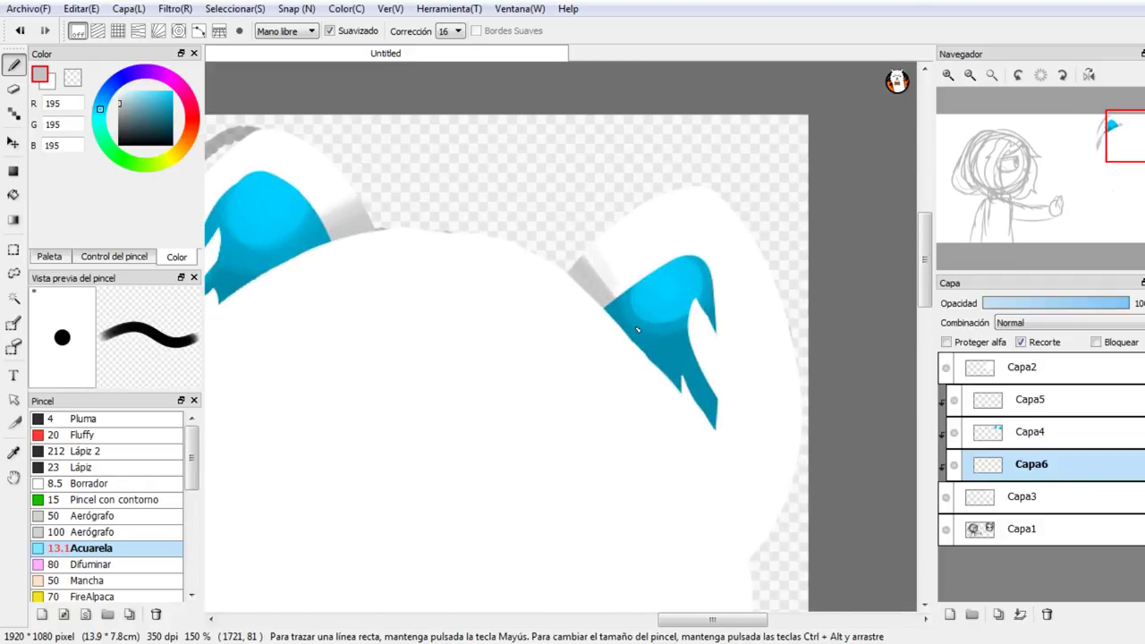
{"action": "mouse_move", "coordinate": [719, 419]}
{"action": "left_mouse_down"}
{"action": "mouse_move", "coordinate": [753, 547]}
{"action": "mouse_move", "coordinate": [746, 540]}
{"action": "mouse_move", "coordinate": [760, 556]}
{"action": "mouse_move", "coordinate": [775, 542]}
{"action": "left_mouse_up"}
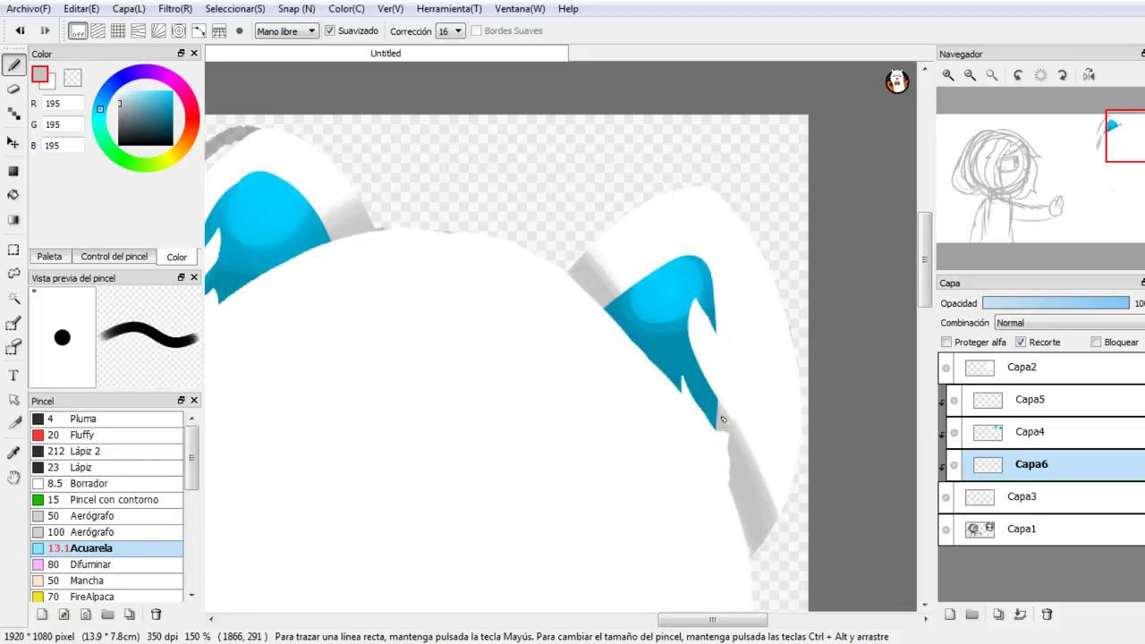
Step: Release Capa4 from its clipping so the fur tufts on Capa5 clip to the blue inner ears, and select Capa5
{"action": "left_click", "coordinate": [1002, 404]}
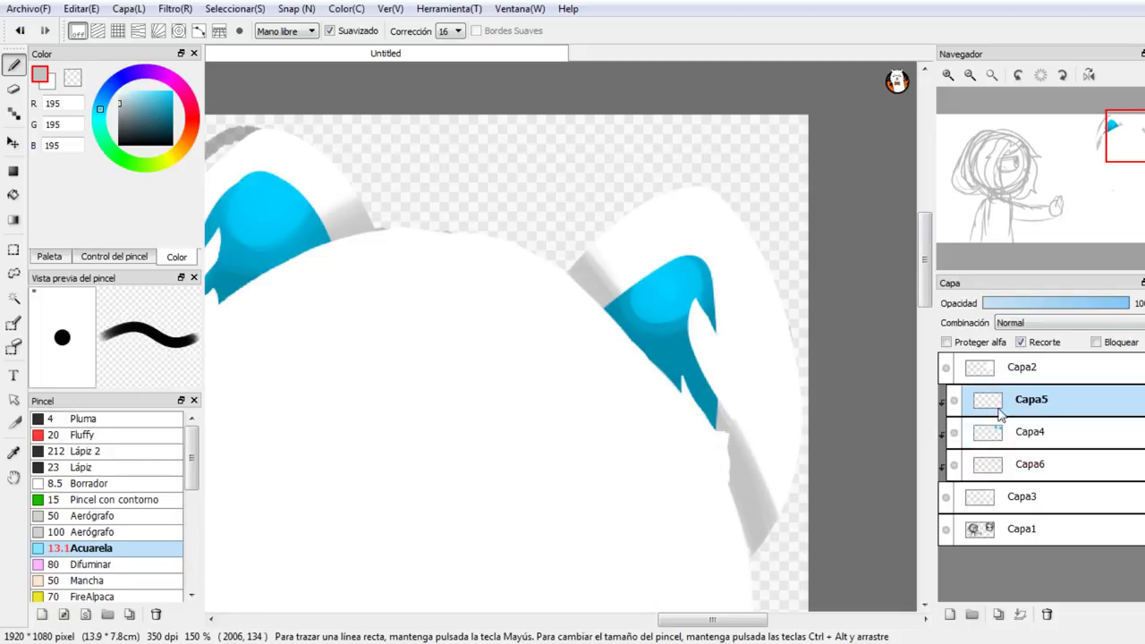
{"action": "left_click", "coordinate": [1021, 343]}
{"action": "left_click", "coordinate": [1021, 343]}
{"action": "left_click", "coordinate": [1029, 433]}
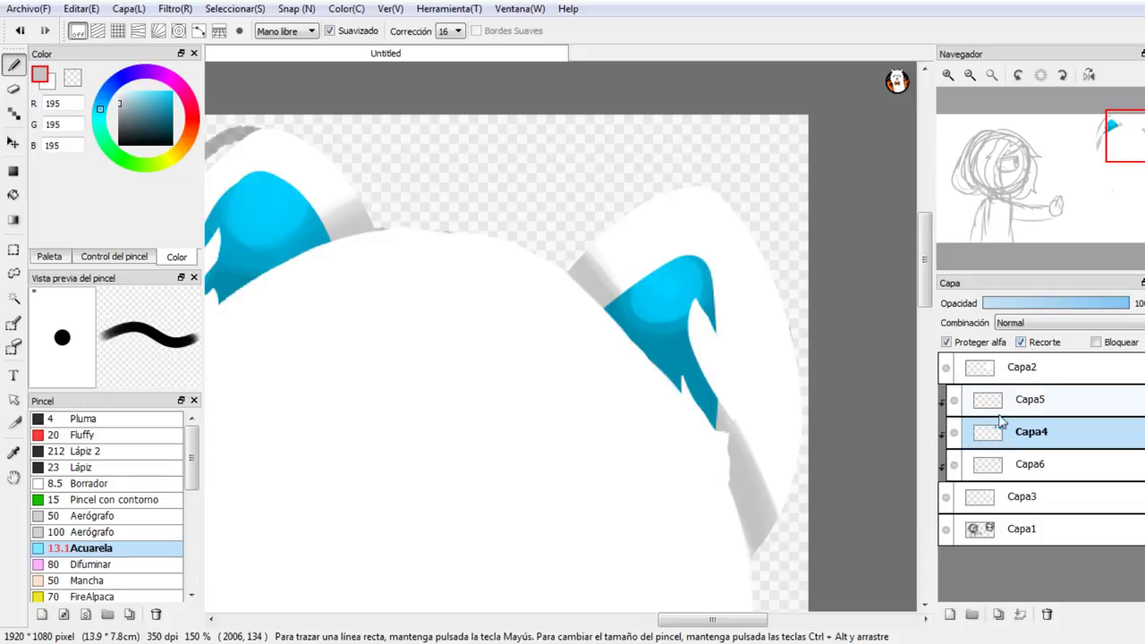
{"action": "left_click", "coordinate": [1020, 343]}
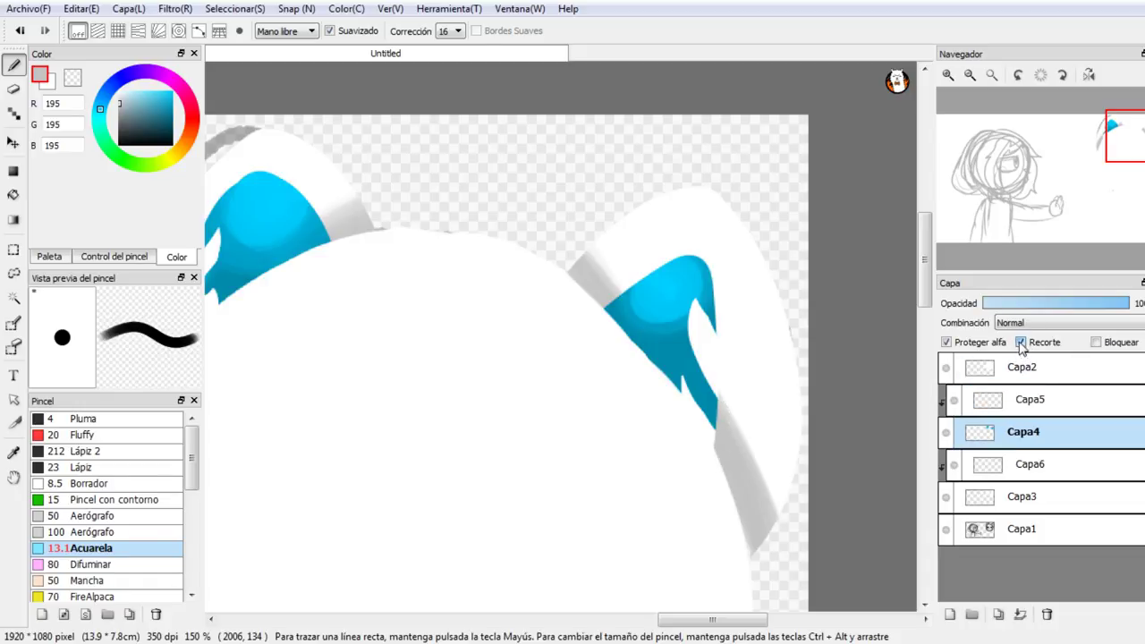
{"action": "left_click", "coordinate": [995, 402]}
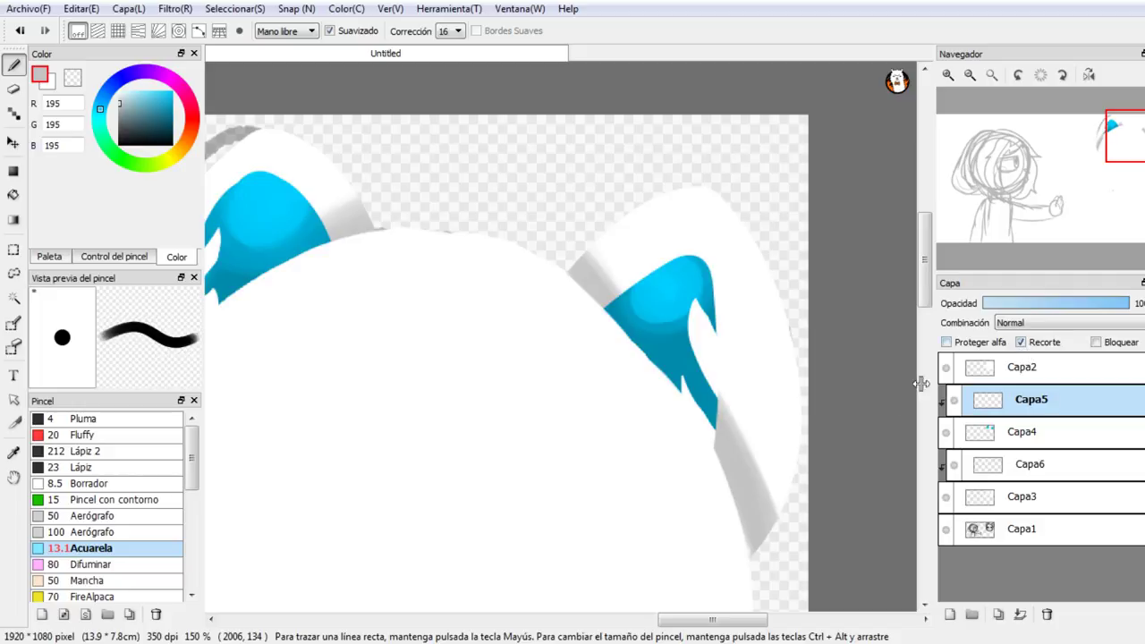
Step: Protect Capa5's alpha and paint soft grey (195, 195, 195) shading over the white fur tufts of both ears
{"action": "left_click", "coordinate": [947, 341]}
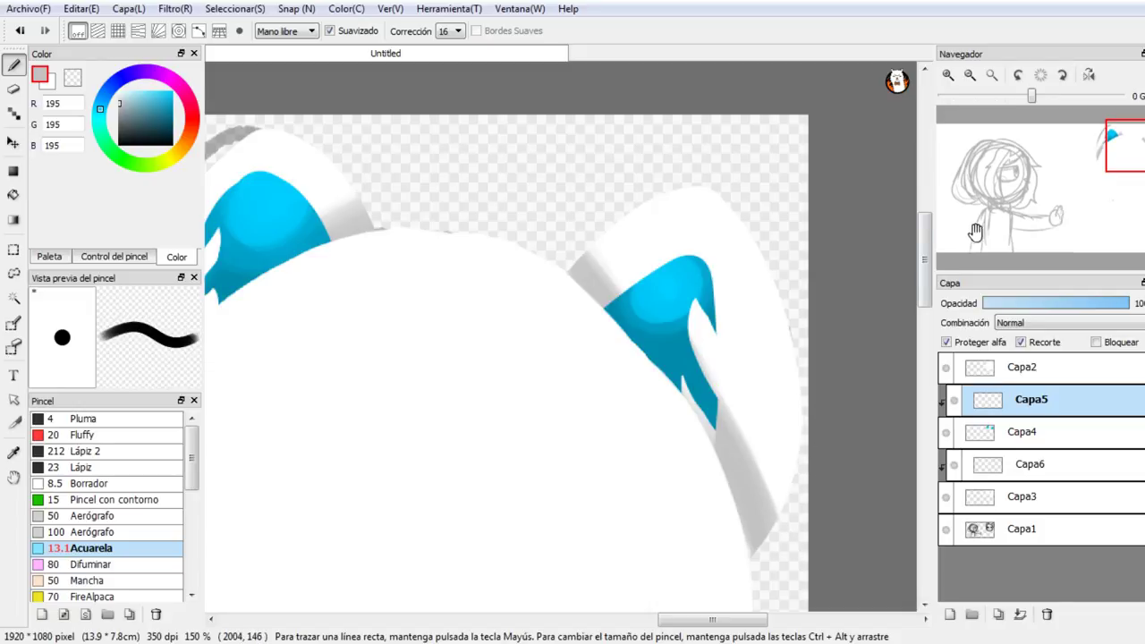
{"action": "mouse_move", "coordinate": [1123, 136]}
{"action": "left_mouse_down"}
{"action": "mouse_move", "coordinate": [1106, 161]}
{"action": "mouse_move", "coordinate": [1104, 137]}
{"action": "left_mouse_up"}
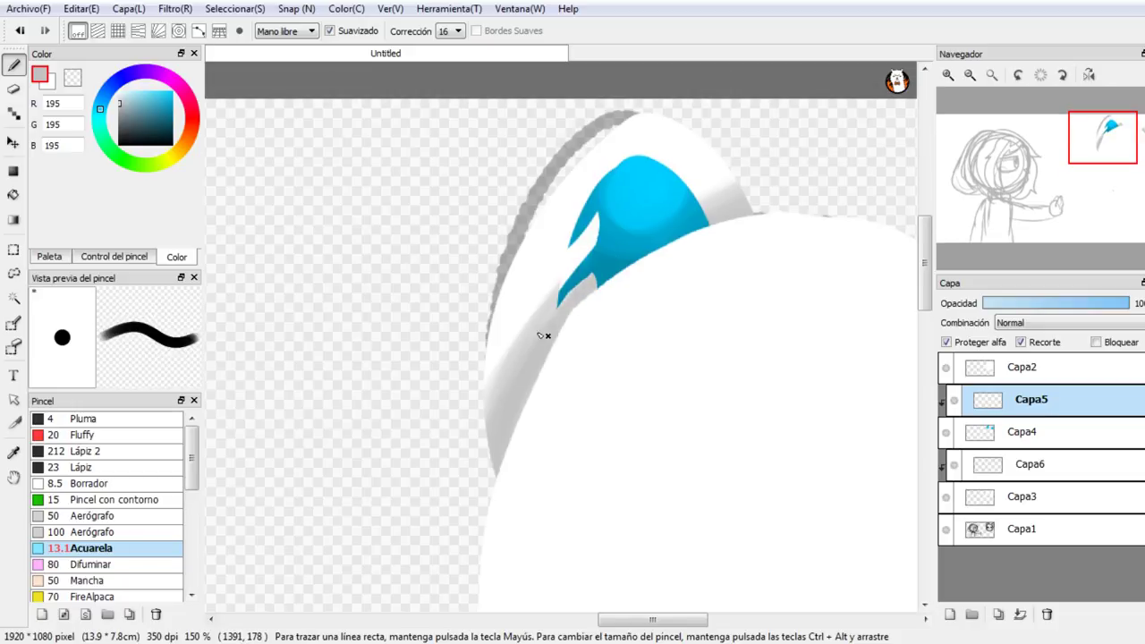
{"action": "mouse_move", "coordinate": [583, 276]}
{"action": "left_mouse_down"}
{"action": "mouse_move", "coordinate": [608, 225]}
{"action": "mouse_move", "coordinate": [608, 255]}
{"action": "left_mouse_up"}
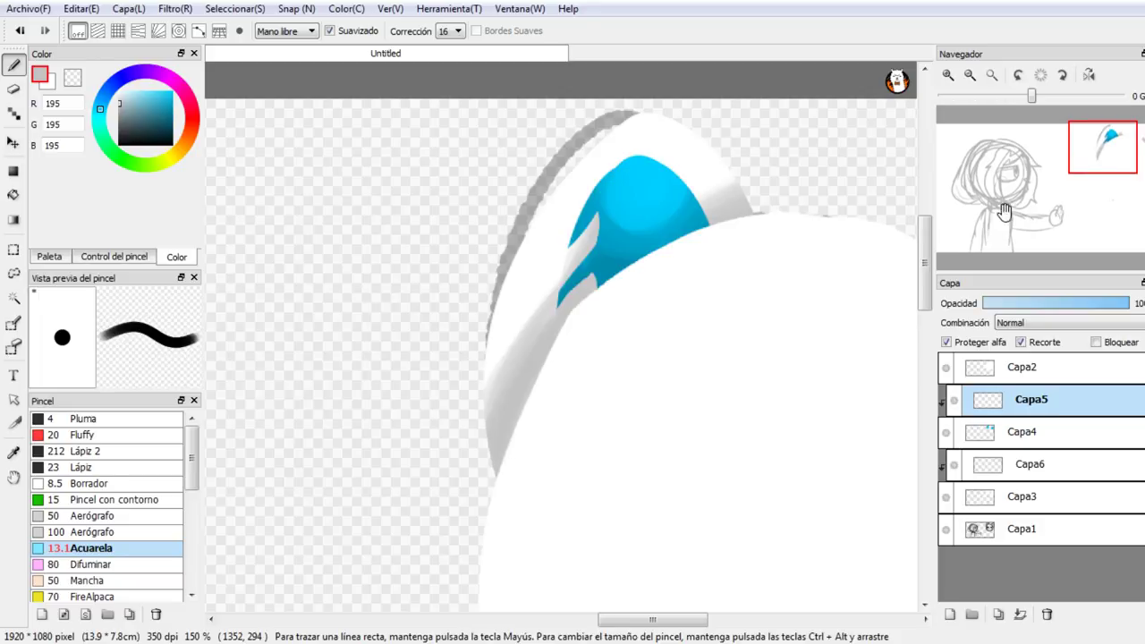
{"action": "left_click_drag", "start_coordinate": [1097, 162], "coordinate": [1106, 166]}
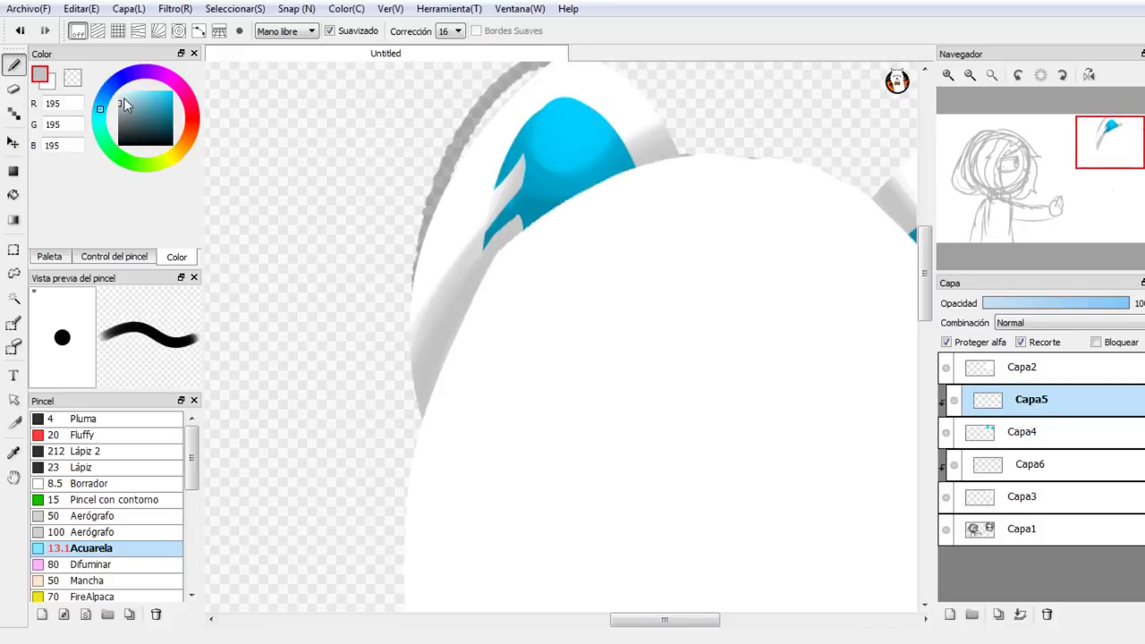
Step: Soften the grey shading of both ears on Capa6 by blending it with white (255, 255, 255)
{"action": "left_click_drag", "start_coordinate": [123, 98], "coordinate": [116, 100]}
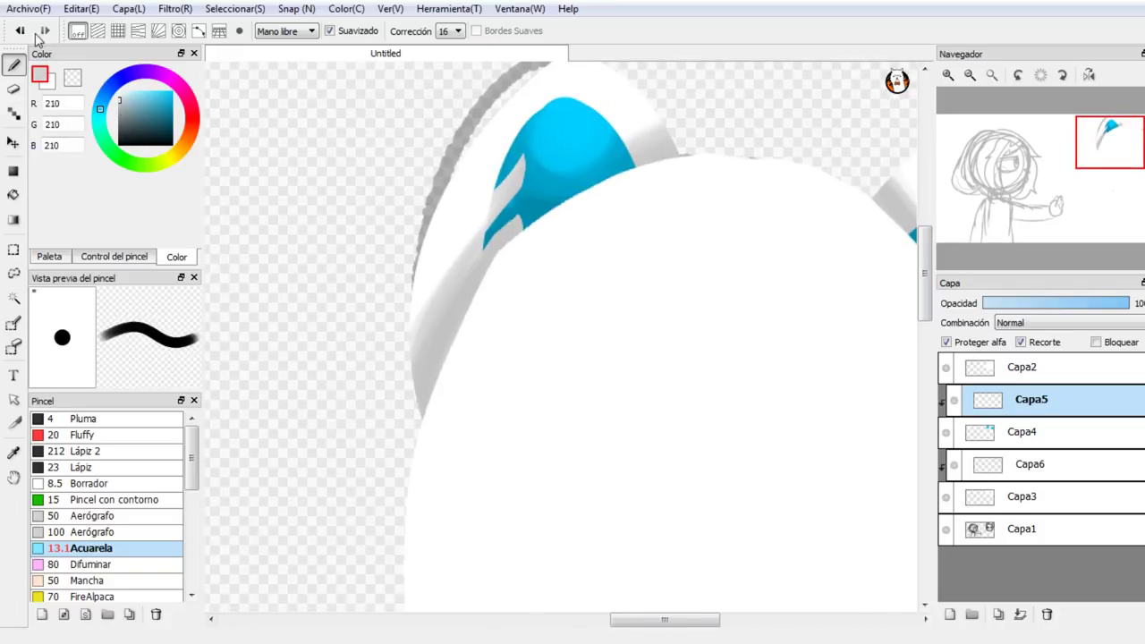
{"action": "left_click_drag", "start_coordinate": [117, 105], "coordinate": [116, 96]}
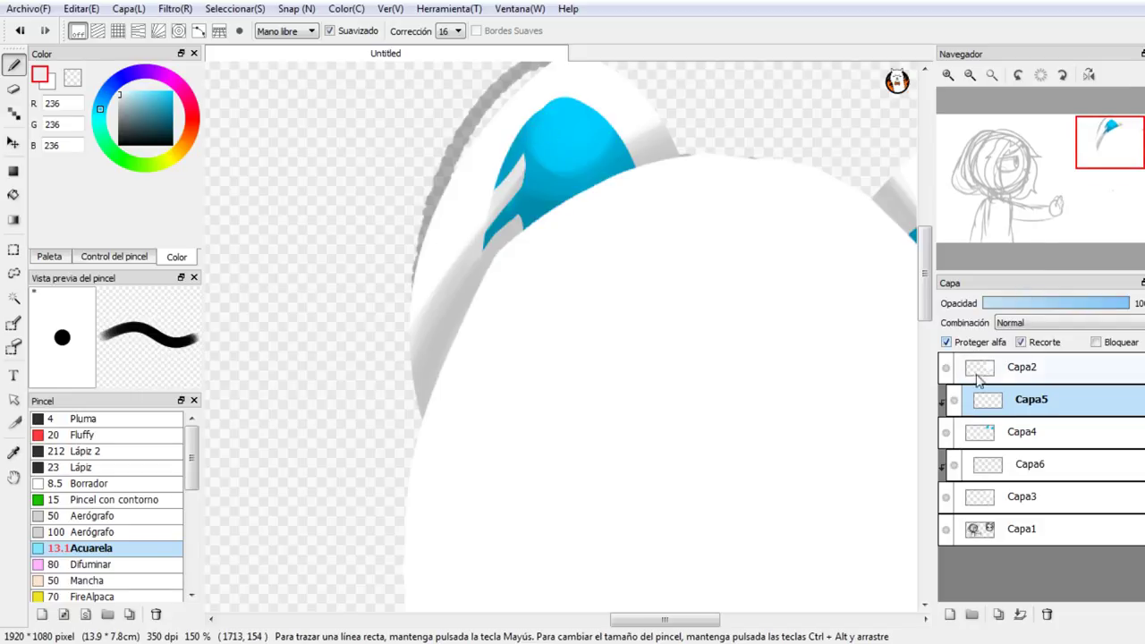
{"action": "left_click_drag", "start_coordinate": [1112, 154], "coordinate": [1137, 152]}
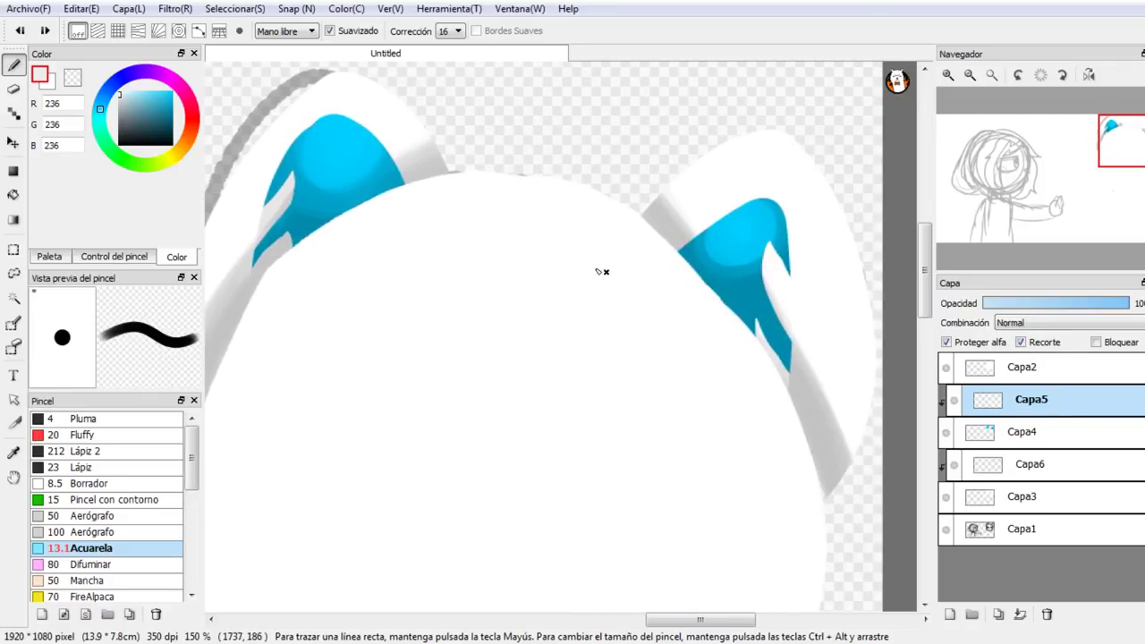
{"action": "left_click", "coordinate": [118, 92]}
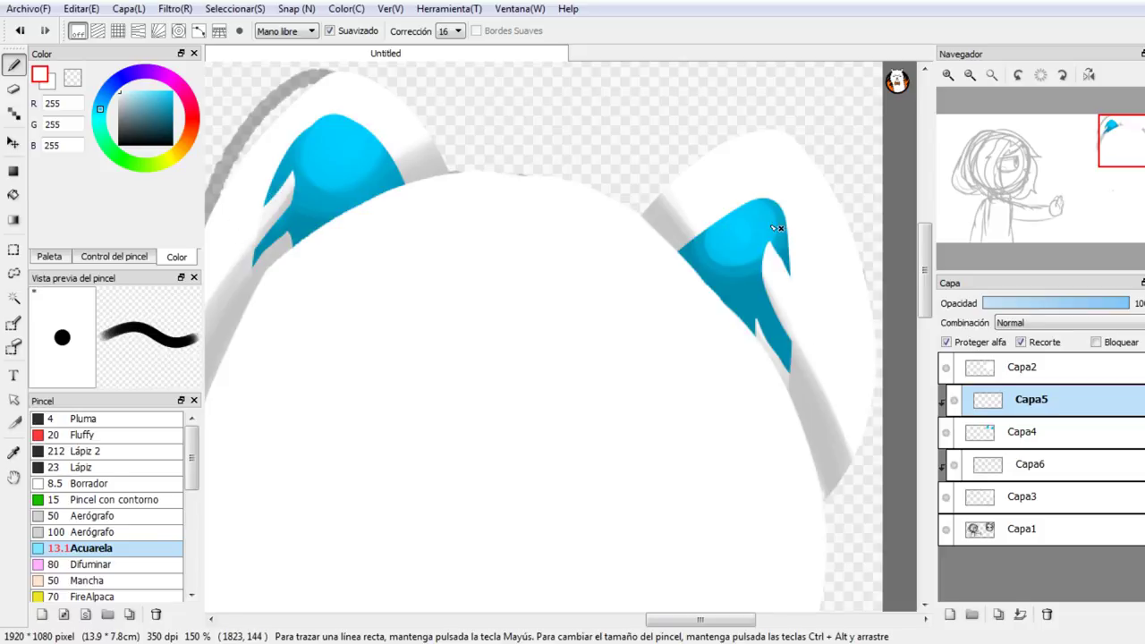
{"action": "left_click", "coordinate": [1007, 442]}
{"action": "left_click", "coordinate": [1001, 466]}
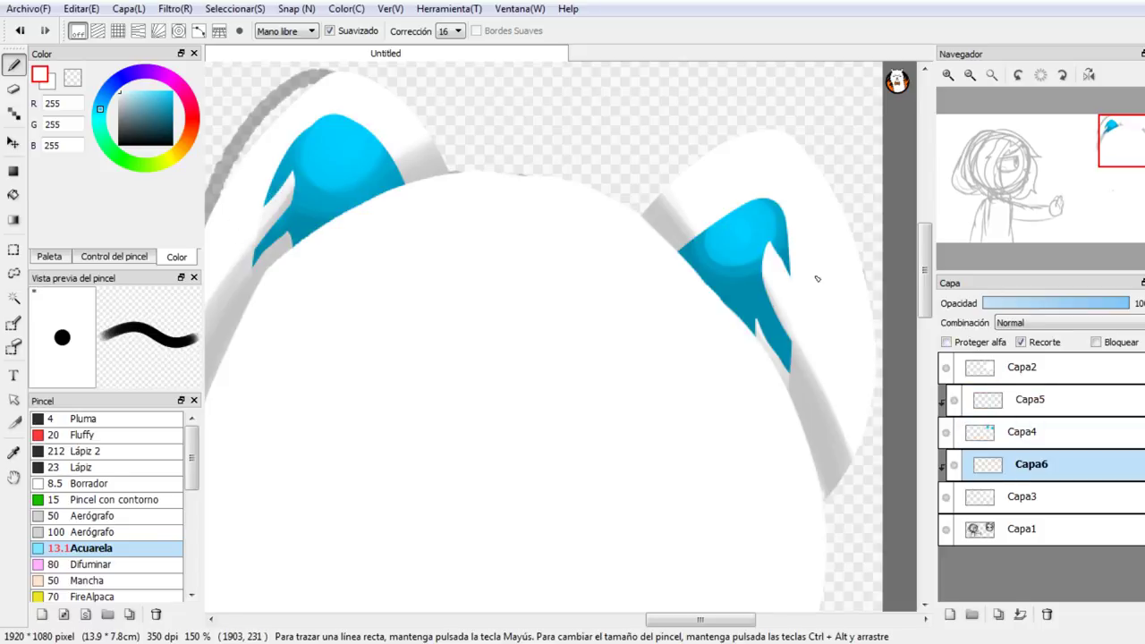
{"action": "left_click_drag", "start_coordinate": [770, 269], "coordinate": [809, 364]}
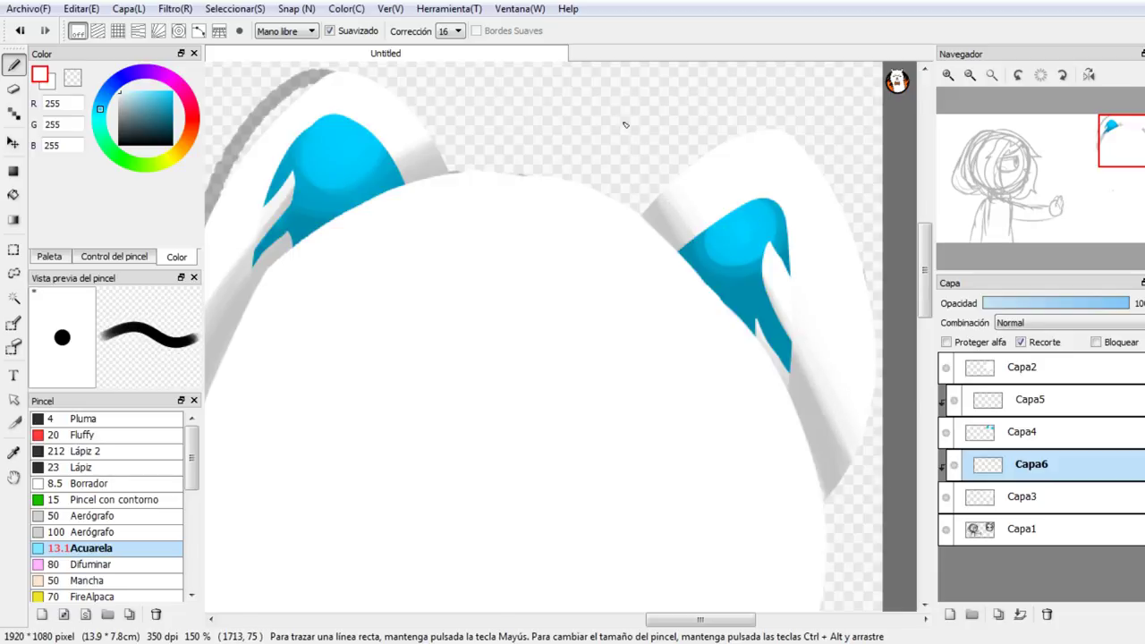
{"action": "left_click_drag", "start_coordinate": [1115, 147], "coordinate": [1099, 147]}
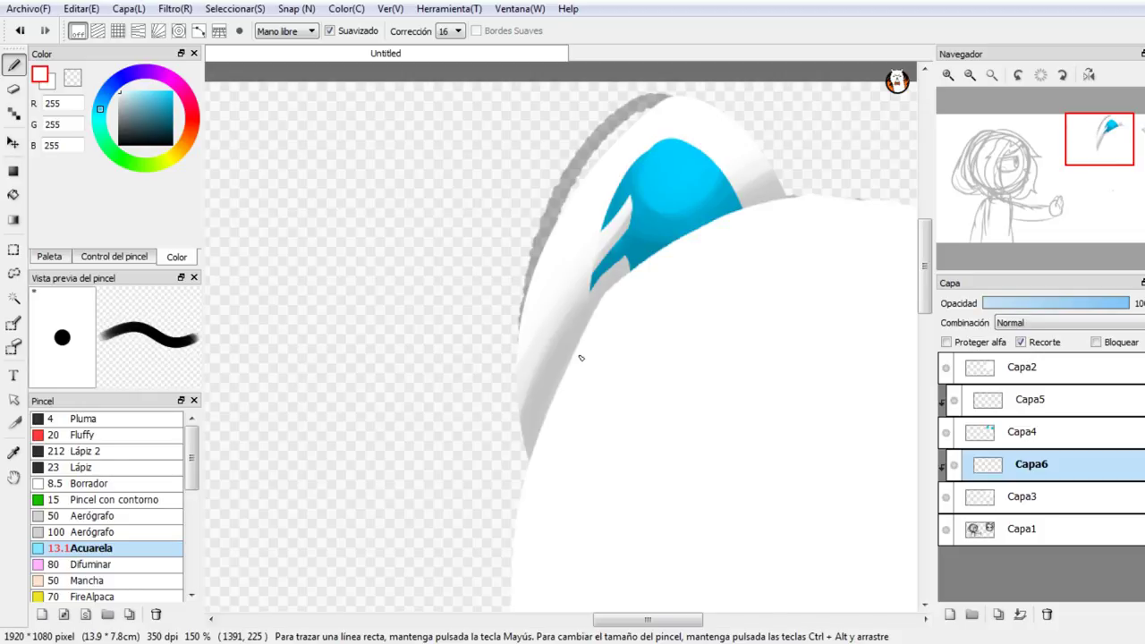
{"action": "left_click_drag", "start_coordinate": [1108, 167], "coordinate": [1084, 161]}
{"action": "left_click", "coordinate": [971, 75]}
{"action": "left_click", "coordinate": [971, 75]}
Step: Set the drawing colour to light grey (217, 217, 217) and merge Capa5 down into Capa4
{"action": "left_click_drag", "start_coordinate": [121, 102], "coordinate": [110, 99]}
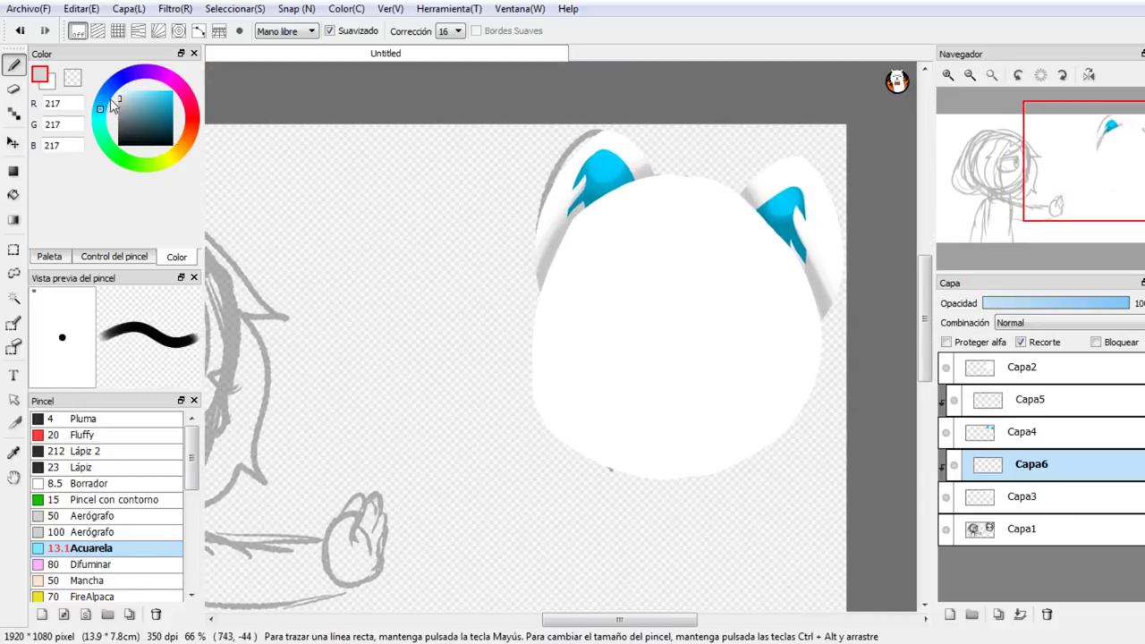
{"action": "left_click", "coordinate": [993, 433]}
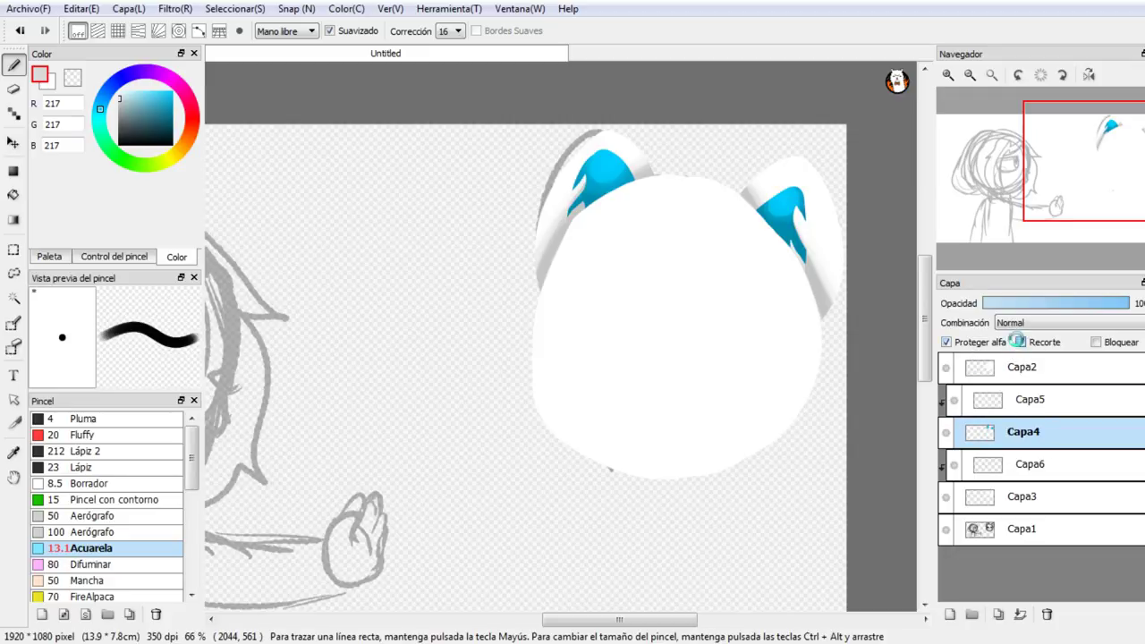
{"action": "left_click", "coordinate": [1021, 343]}
{"action": "left_click", "coordinate": [1021, 343]}
{"action": "left_click", "coordinate": [1022, 344]}
{"action": "left_click", "coordinate": [1022, 343]}
{"action": "left_click", "coordinate": [1002, 400]}
{"action": "left_click", "coordinate": [1021, 614]}
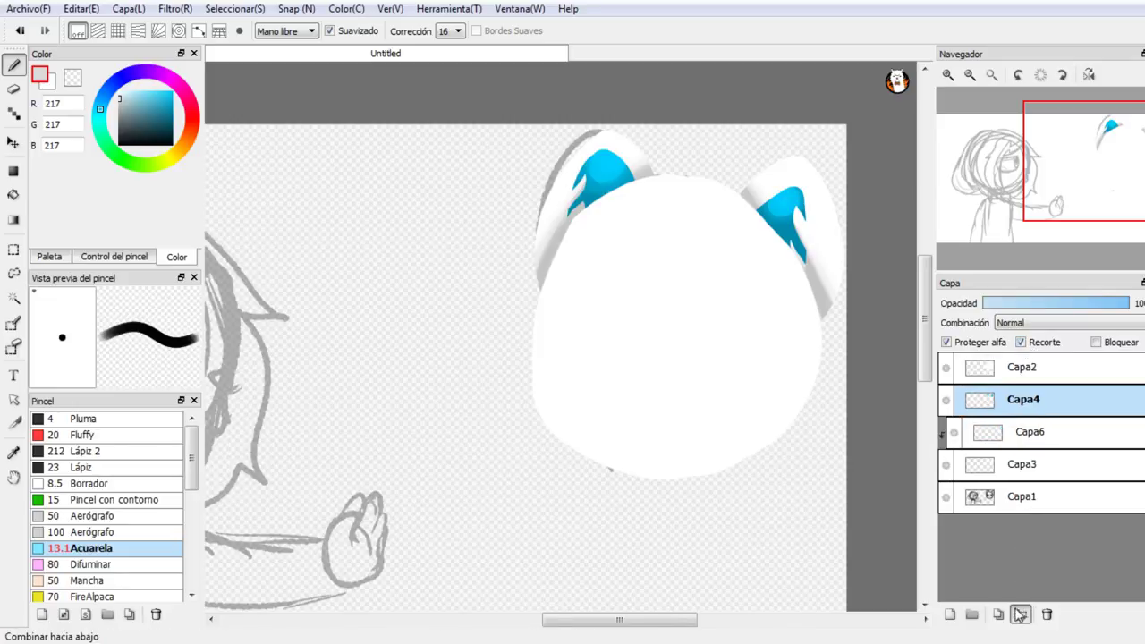
Step: Clip Capa4 to the ear base again and merge both Capa6 and Capa4 down into Capa3
{"action": "left_click", "coordinate": [1022, 344]}
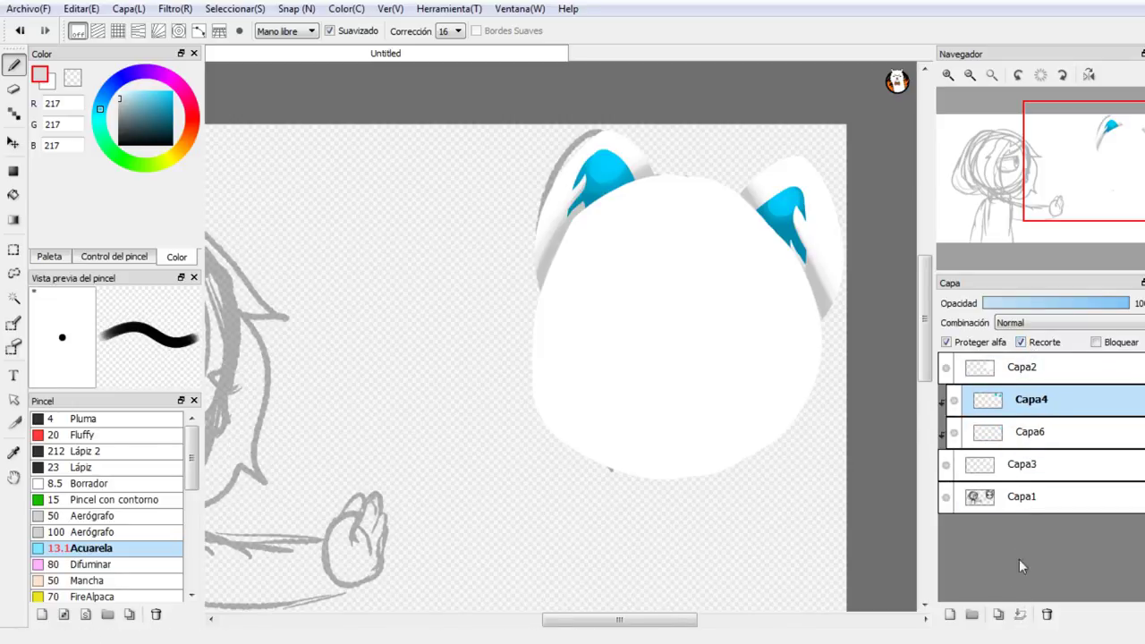
{"action": "left_click", "coordinate": [1028, 432]}
{"action": "left_click", "coordinate": [1021, 614]}
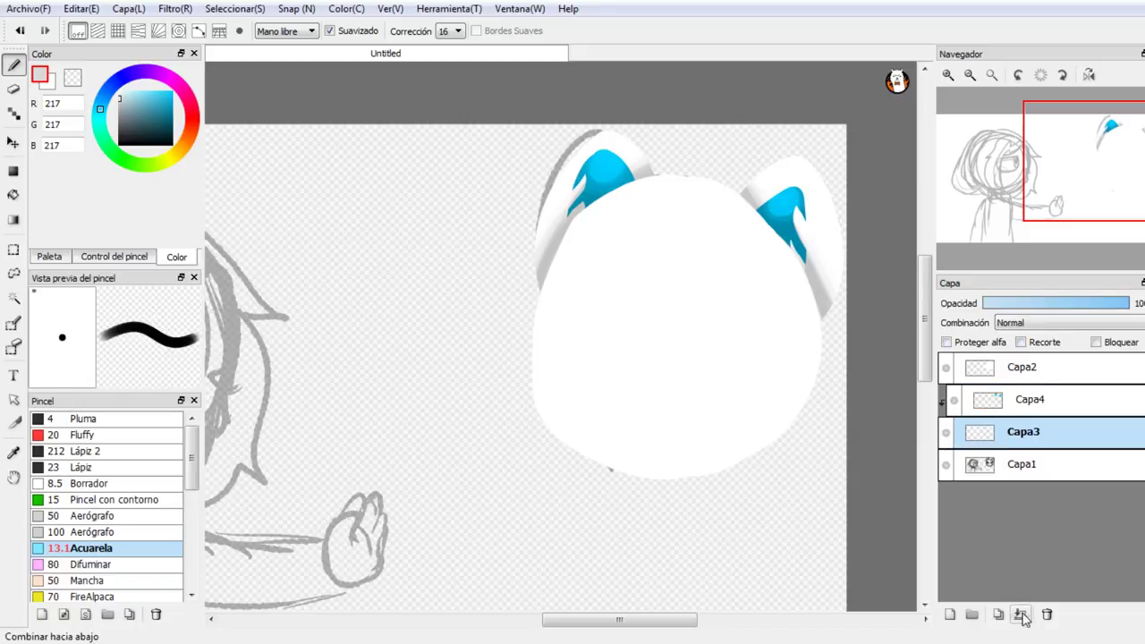
{"action": "left_click", "coordinate": [1020, 615]}
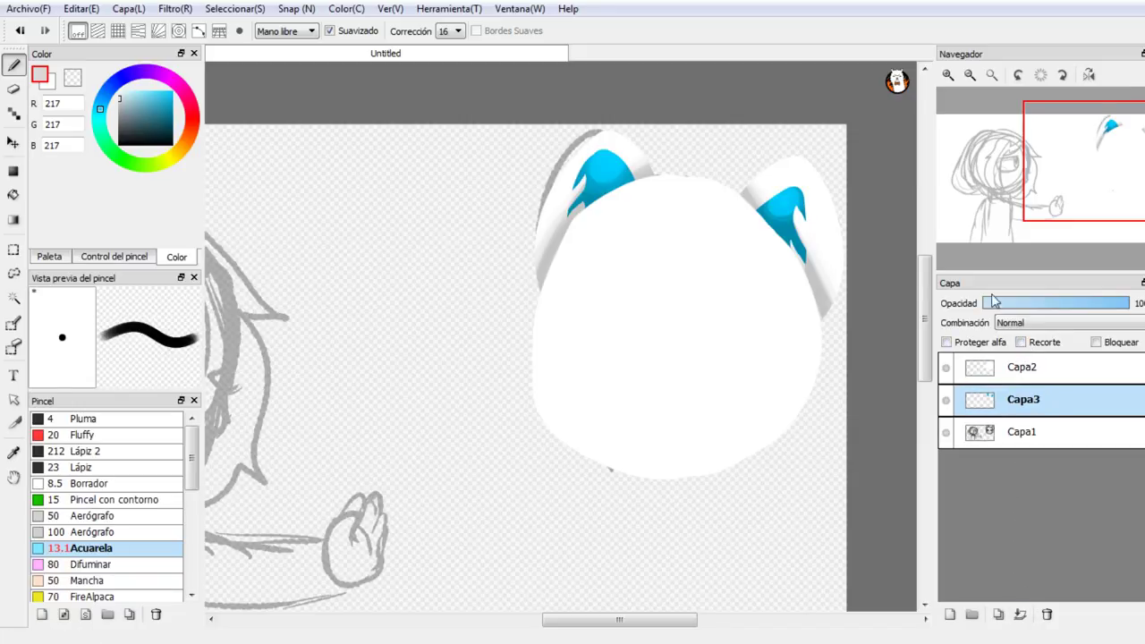
Step: Add a new layer above Capa2 and clip it to the white head shape
{"action": "left_click", "coordinate": [948, 75]}
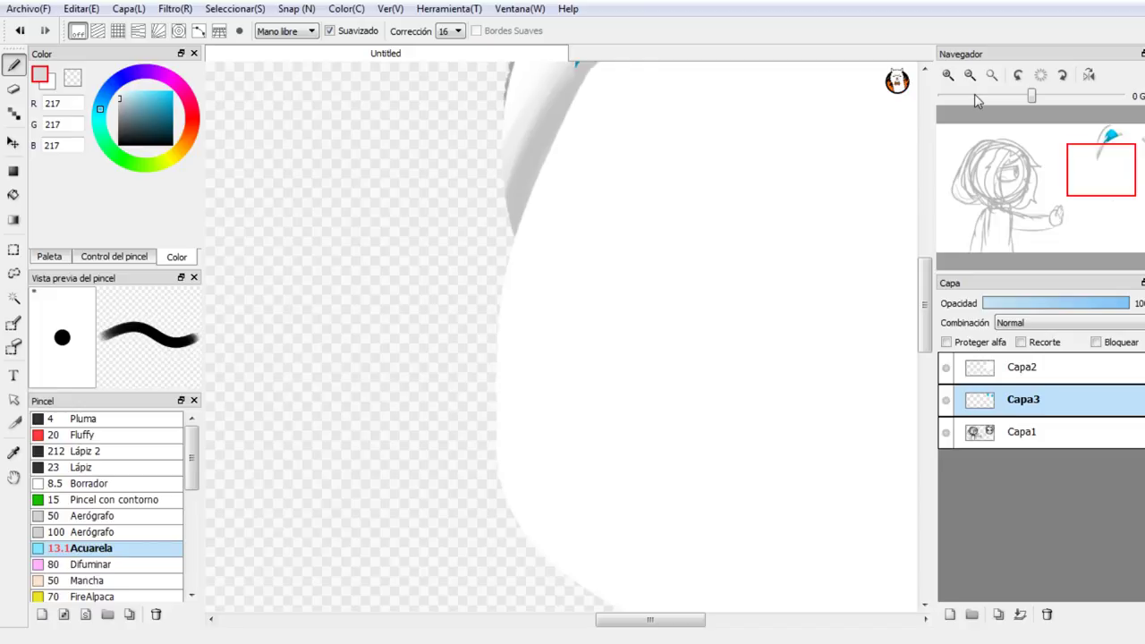
{"action": "left_click_drag", "start_coordinate": [1124, 152], "coordinate": [1109, 150]}
{"action": "left_click", "coordinate": [970, 75]}
{"action": "left_click", "coordinate": [970, 75]}
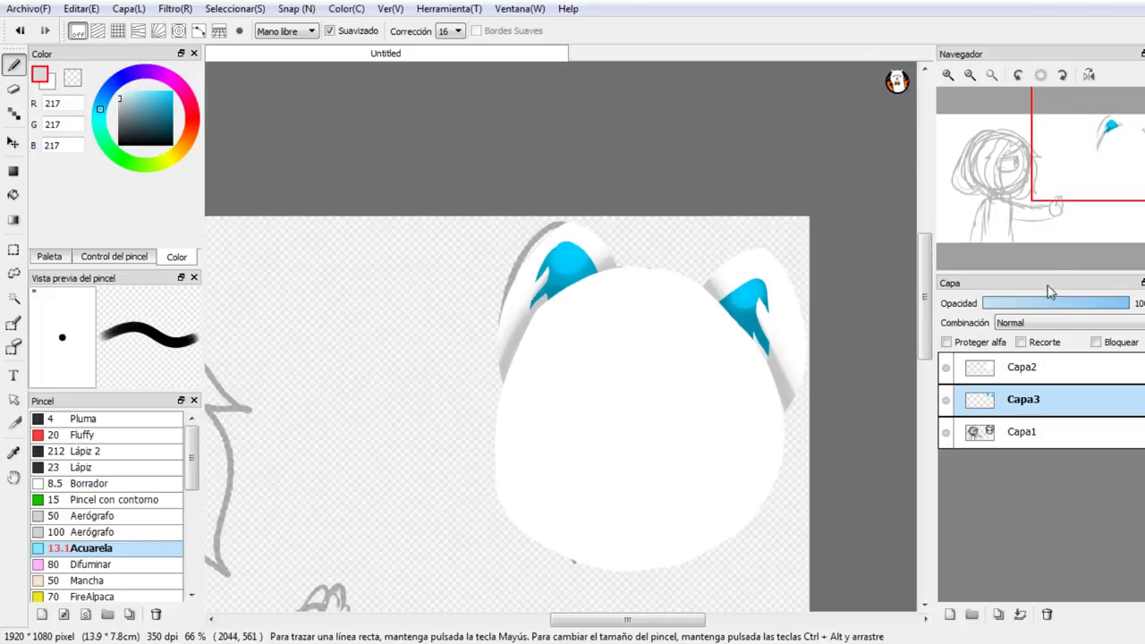
{"action": "left_click", "coordinate": [1007, 367]}
{"action": "left_click", "coordinate": [950, 614]}
{"action": "left_click", "coordinate": [1020, 342]}
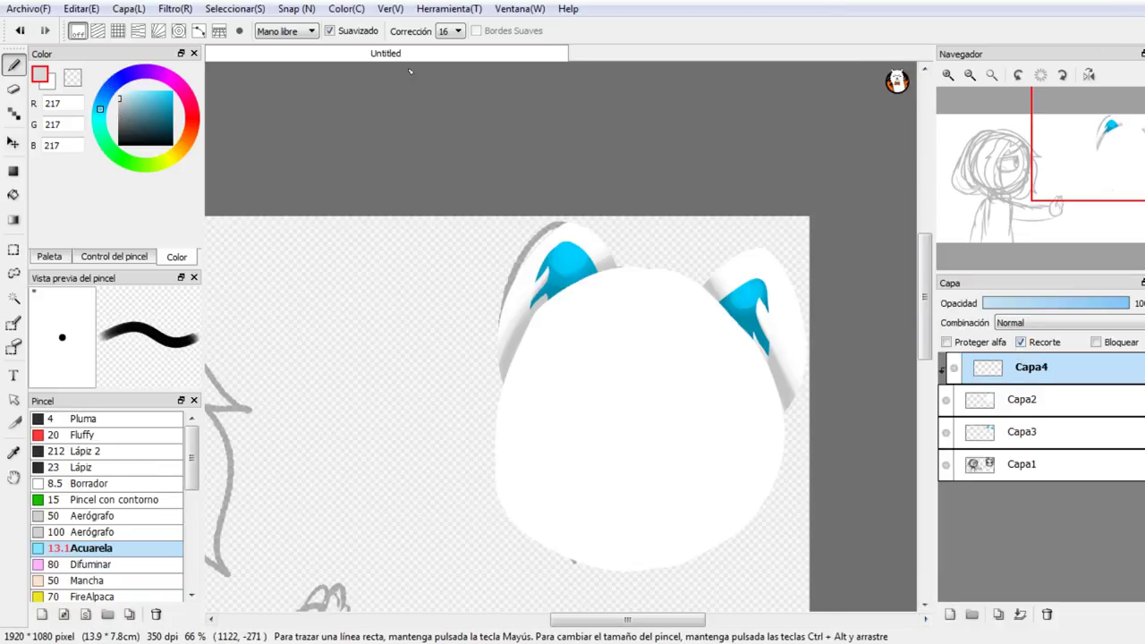
Step: Paint light grey (217, 217, 217) shading on the new layer along the head's edge beneath both ears
{"action": "left_click", "coordinate": [948, 75]}
{"action": "left_click", "coordinate": [1089, 163]}
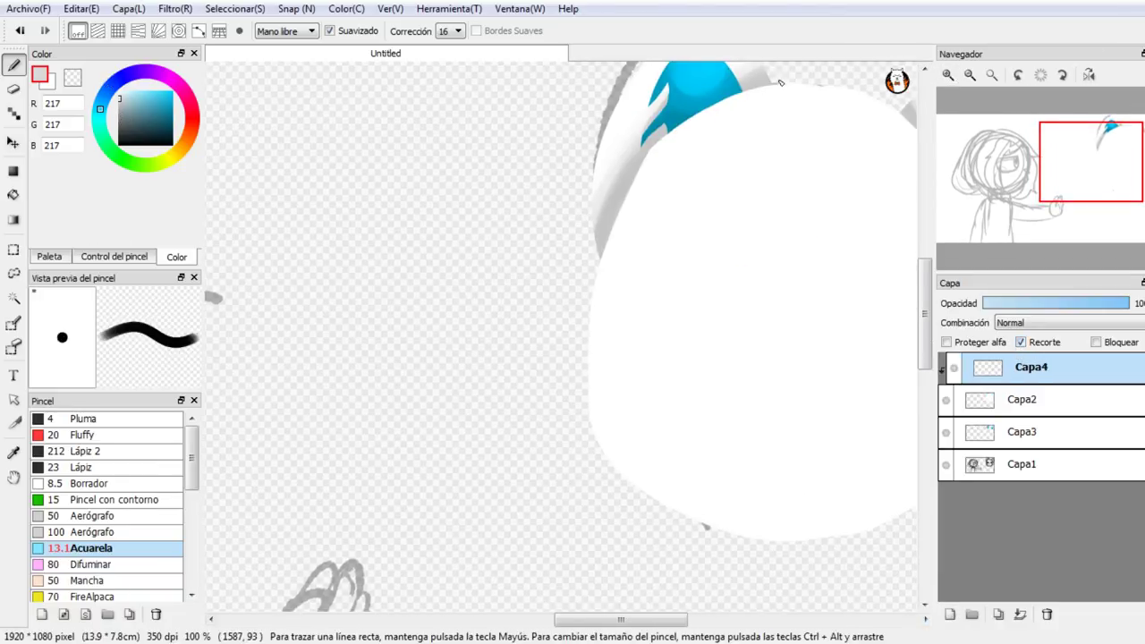
{"action": "left_click_drag", "start_coordinate": [781, 85], "coordinate": [632, 186]}
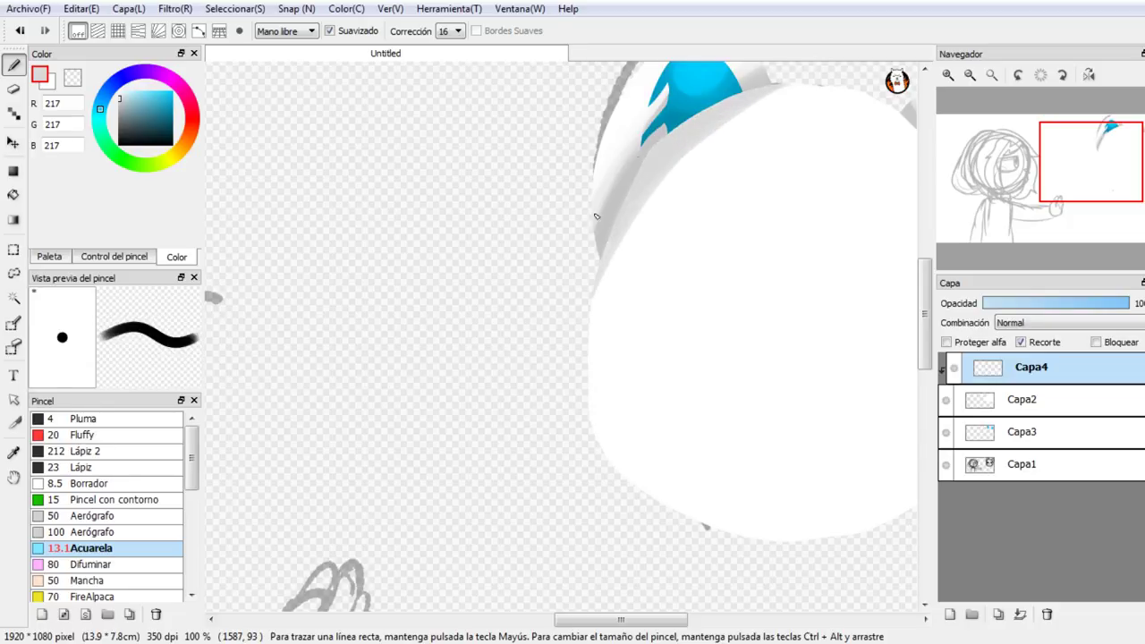
{"action": "mouse_move", "coordinate": [1037, 156]}
{"action": "left_mouse_down"}
{"action": "mouse_move", "coordinate": [1017, 209]}
{"action": "mouse_move", "coordinate": [1102, 157]}
{"action": "left_mouse_up"}
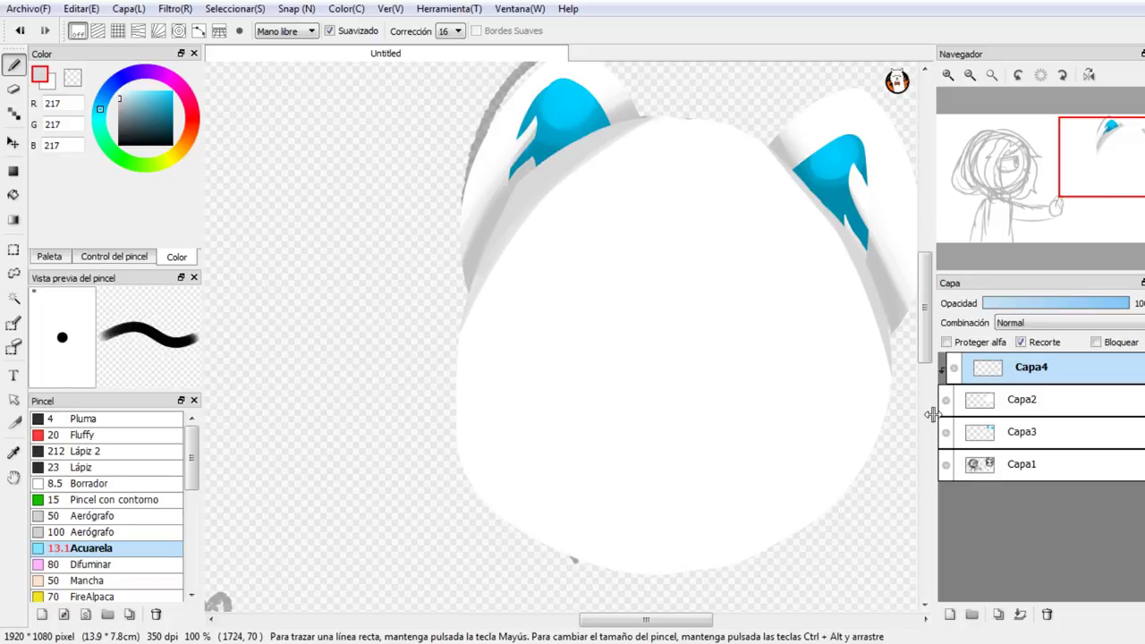
{"action": "mouse_move", "coordinate": [780, 128]}
{"action": "left_mouse_down"}
{"action": "mouse_move", "coordinate": [885, 388]}
{"action": "mouse_move", "coordinate": [915, 431]}
{"action": "left_mouse_up"}
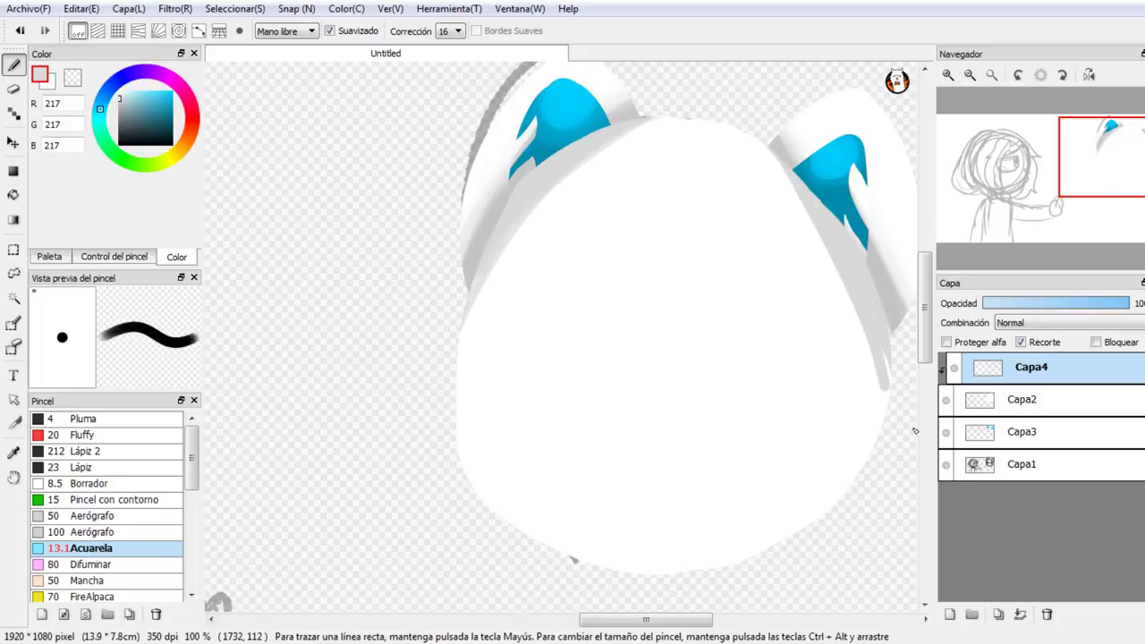
Step: Blend the head's grey edge shading beneath both ears into the base with white (255, 255, 255)
{"action": "left_click", "coordinate": [55, 85]}
{"action": "mouse_move", "coordinate": [683, 127]}
{"action": "left_mouse_down"}
{"action": "mouse_move", "coordinate": [641, 118]}
{"action": "mouse_move", "coordinate": [602, 176]}
{"action": "left_mouse_up"}
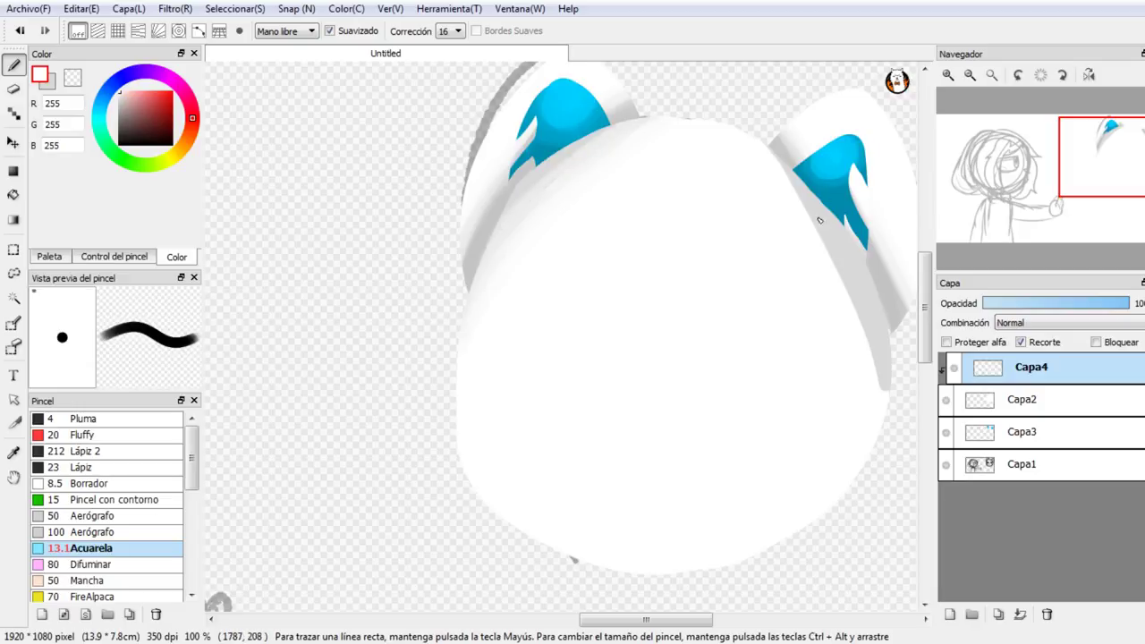
{"action": "mouse_move", "coordinate": [873, 305]}
{"action": "left_mouse_down"}
{"action": "mouse_move", "coordinate": [789, 172]}
{"action": "mouse_move", "coordinate": [881, 328]}
{"action": "left_mouse_up"}
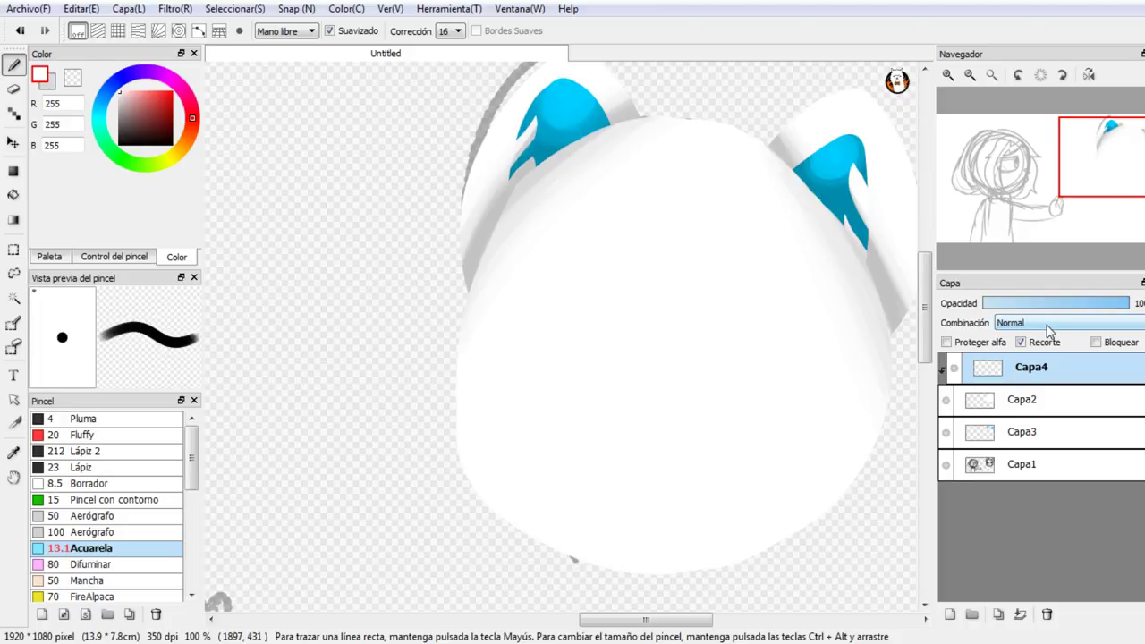
Step: Try a lower opacity on the head shading layer and on Capa2, and restore full opacity
{"action": "left_click_drag", "start_coordinate": [1120, 168], "coordinate": [1105, 173]}
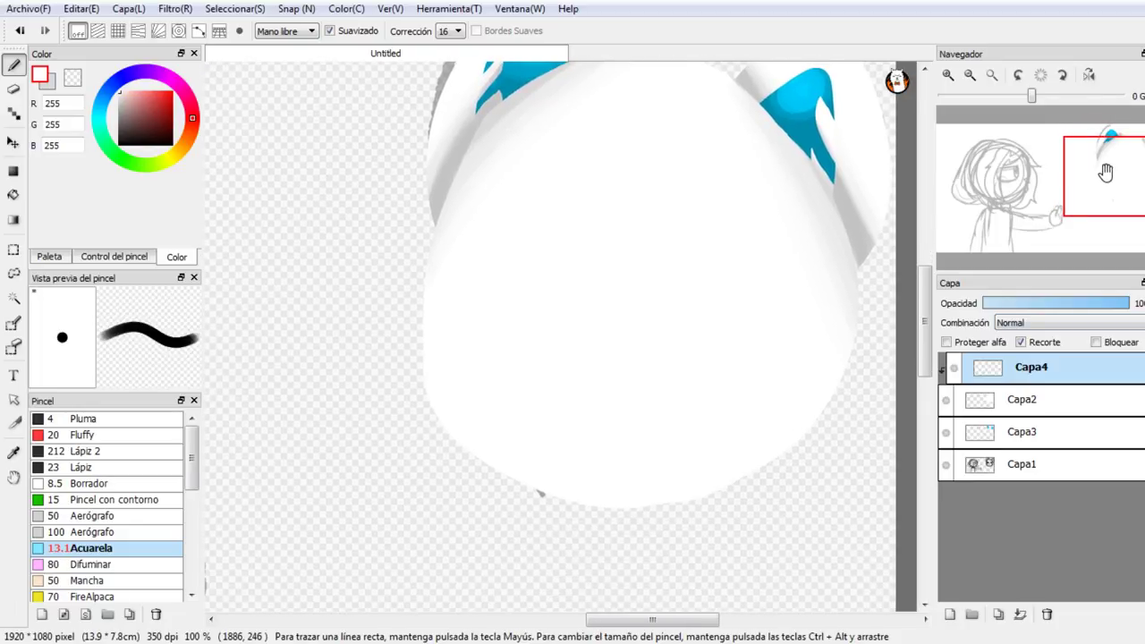
{"action": "left_click", "coordinate": [1043, 305]}
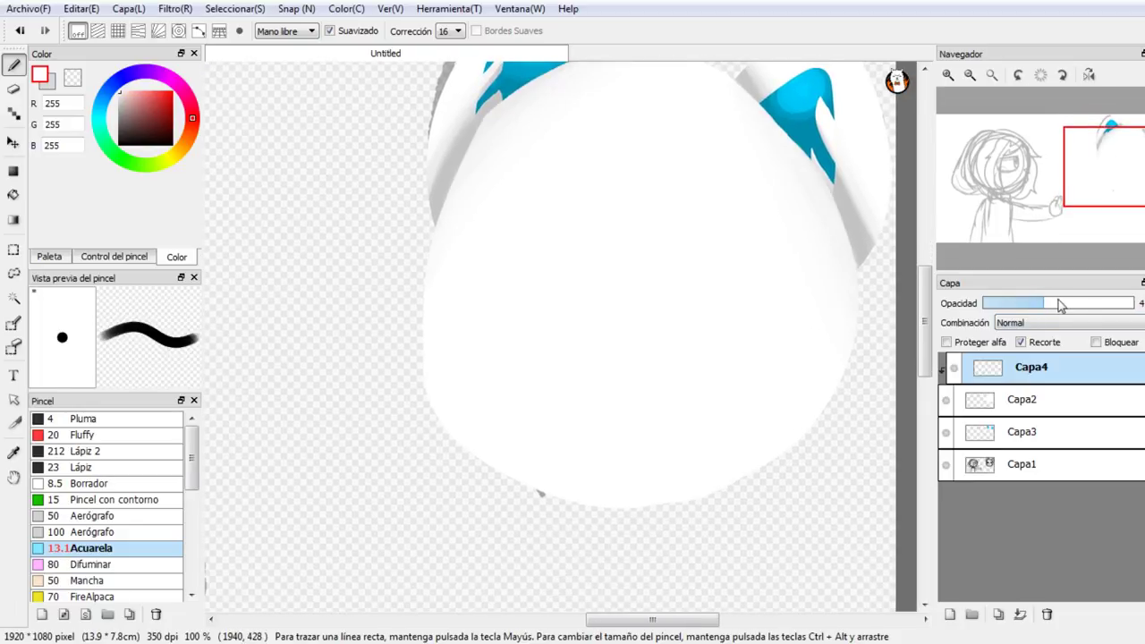
{"action": "left_click", "coordinate": [1024, 399]}
{"action": "left_click", "coordinate": [1038, 305]}
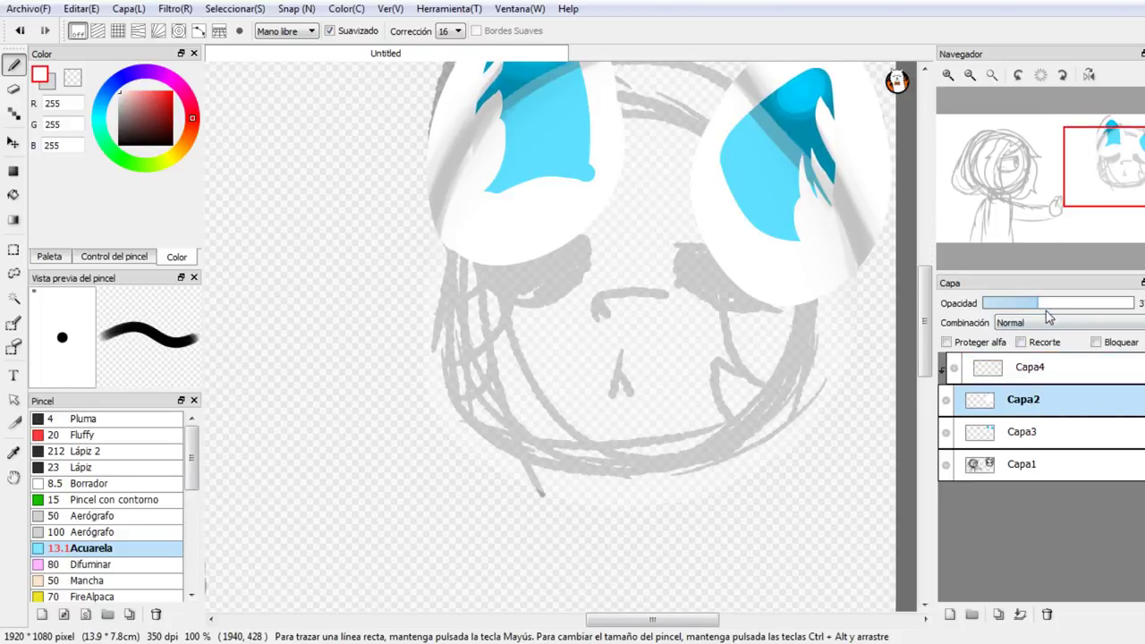
{"action": "left_click_drag", "start_coordinate": [1054, 315], "coordinate": [1135, 304]}
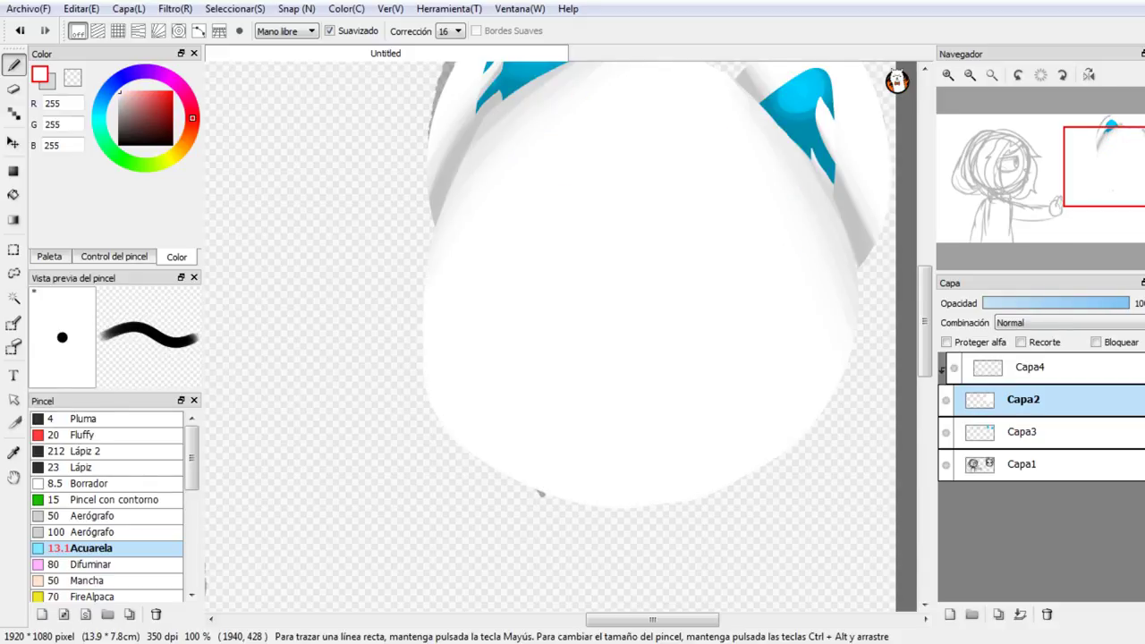
{"action": "left_click", "coordinate": [52, 86]}
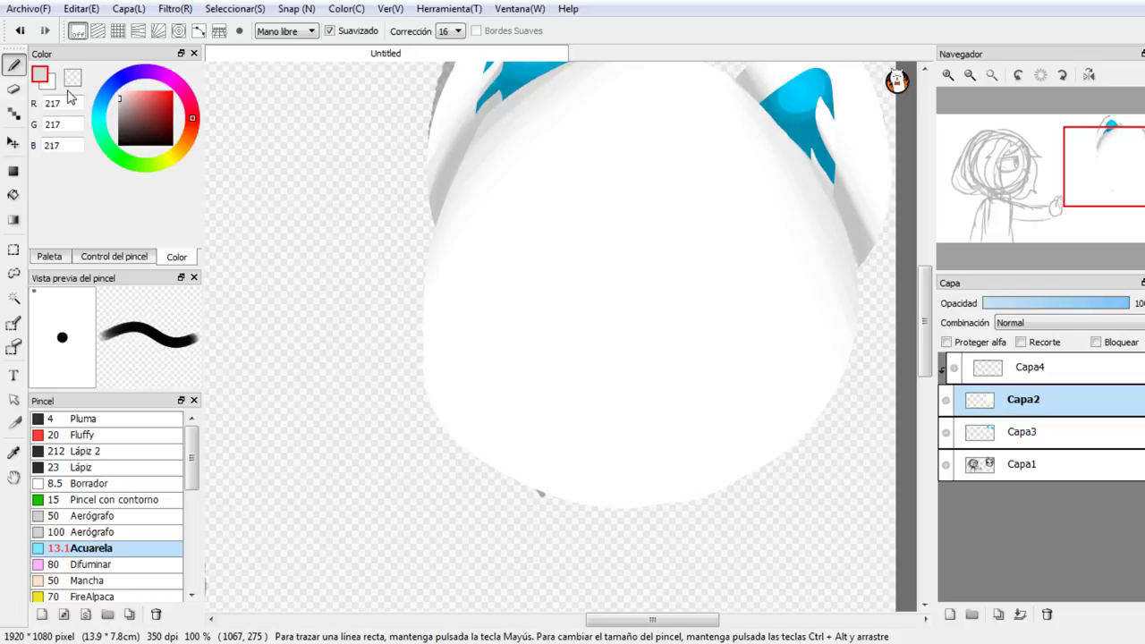
{"action": "left_click_drag", "start_coordinate": [422, 288], "coordinate": [447, 456]}
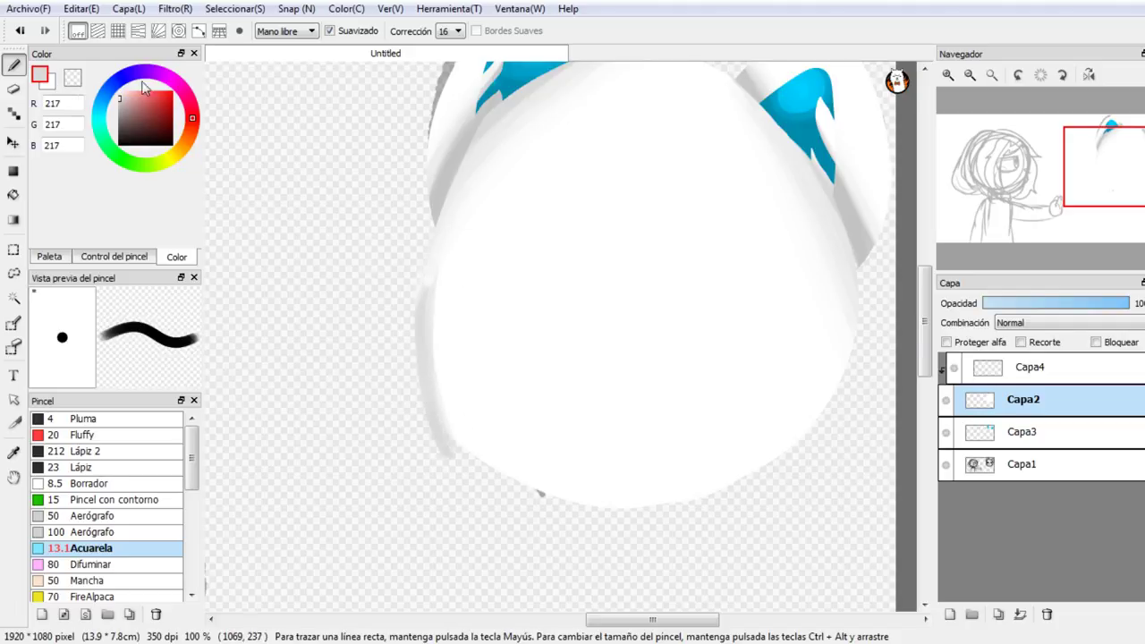
{"action": "left_click", "coordinate": [18, 30]}
{"action": "left_click", "coordinate": [18, 31]}
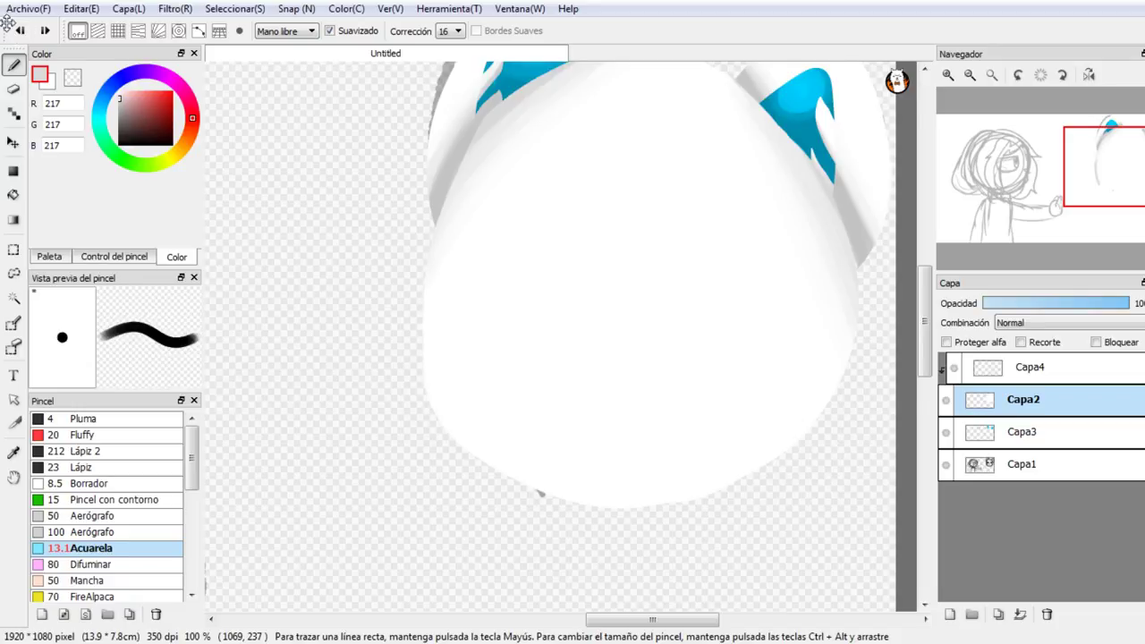
Step: Paint light grey (217, 217, 217) shading on Capa4 along both lower side edges of the head
{"action": "left_click", "coordinate": [975, 367]}
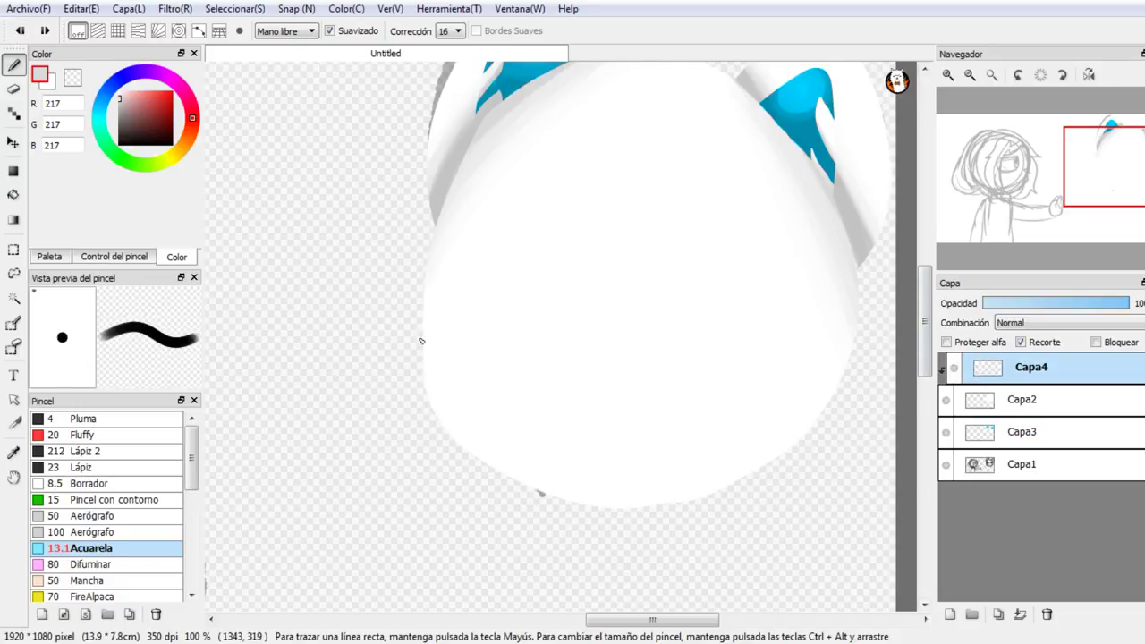
{"action": "mouse_move", "coordinate": [420, 286]}
{"action": "left_mouse_down"}
{"action": "mouse_move", "coordinate": [467, 447]}
{"action": "mouse_move", "coordinate": [497, 482]}
{"action": "left_mouse_up"}
{"action": "mouse_move", "coordinate": [403, 314]}
{"action": "left_mouse_down"}
{"action": "mouse_move", "coordinate": [503, 481]}
{"action": "mouse_move", "coordinate": [412, 352]}
{"action": "mouse_move", "coordinate": [494, 483]}
{"action": "left_mouse_up"}
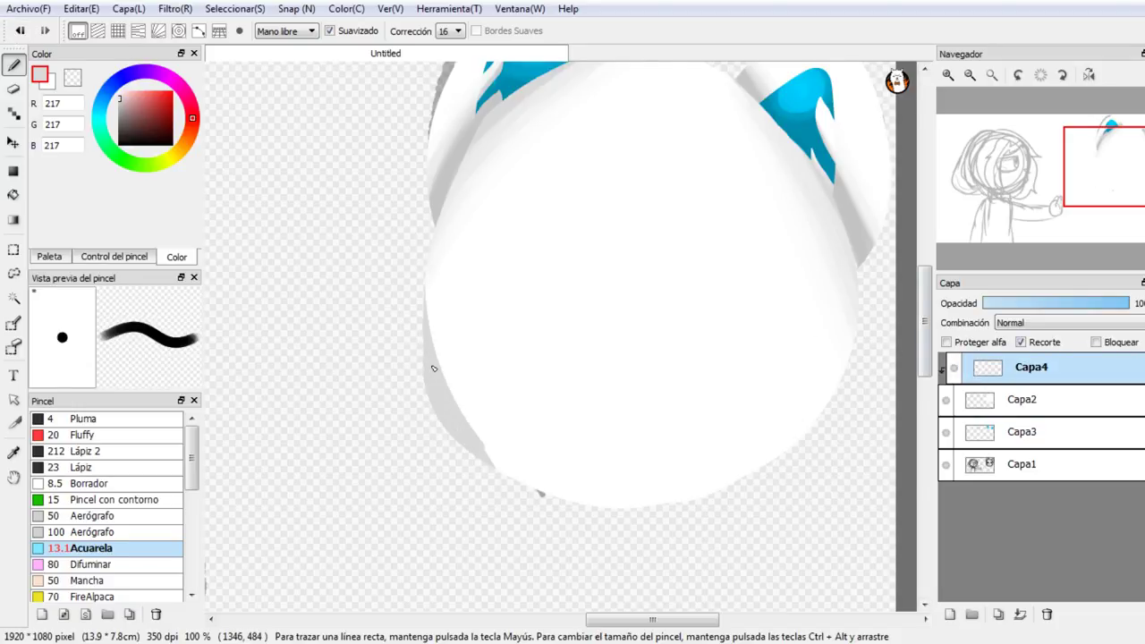
{"action": "mouse_move", "coordinate": [851, 268]}
{"action": "left_mouse_down"}
{"action": "mouse_move", "coordinate": [790, 492]}
{"action": "mouse_move", "coordinate": [856, 244]}
{"action": "mouse_move", "coordinate": [789, 485]}
{"action": "mouse_move", "coordinate": [861, 330]}
{"action": "mouse_move", "coordinate": [757, 476]}
{"action": "mouse_move", "coordinate": [860, 284]}
{"action": "mouse_move", "coordinate": [705, 518]}
{"action": "left_mouse_up"}
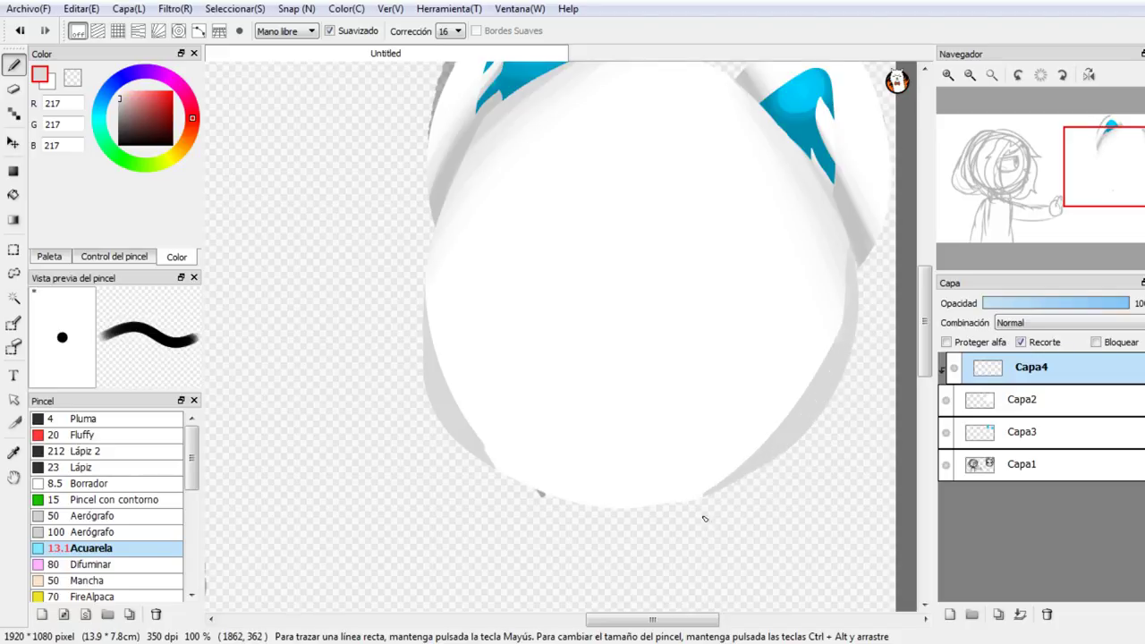
Step: Soften the grey shading along both lower side edges of the head with white (255, 255, 255) strokes
{"action": "left_click", "coordinate": [50, 84]}
{"action": "mouse_move", "coordinate": [421, 285]}
{"action": "left_mouse_down"}
{"action": "mouse_move", "coordinate": [500, 456]}
{"action": "mouse_move", "coordinate": [425, 264]}
{"action": "mouse_move", "coordinate": [519, 494]}
{"action": "left_mouse_up"}
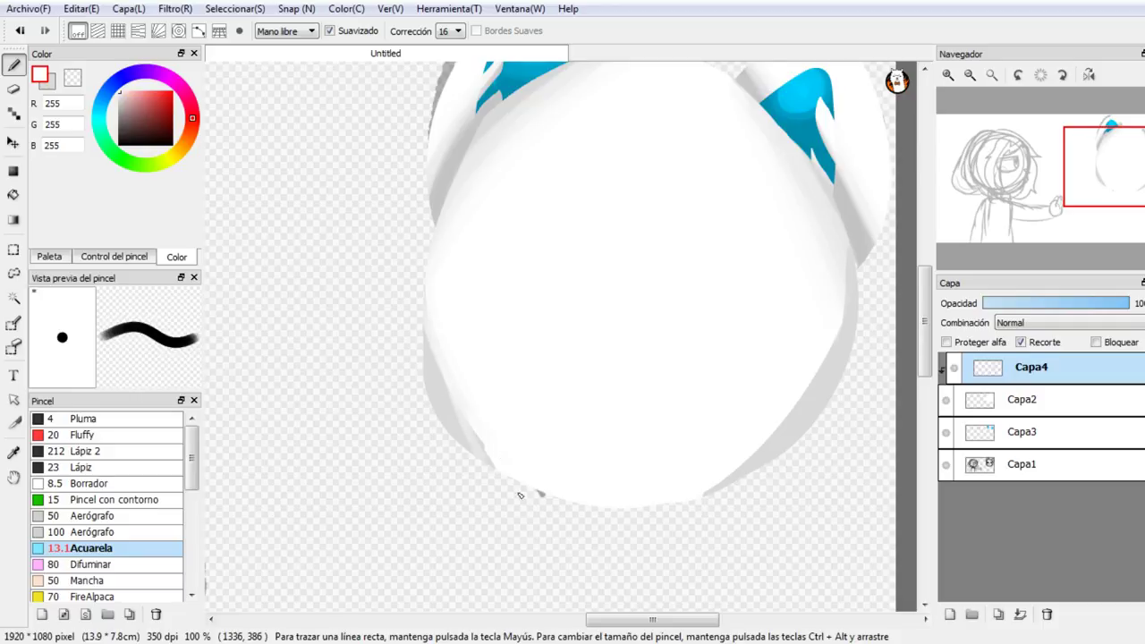
{"action": "left_click_drag", "start_coordinate": [428, 354], "coordinate": [478, 467]}
{"action": "left_click_drag", "start_coordinate": [405, 301], "coordinate": [476, 469]}
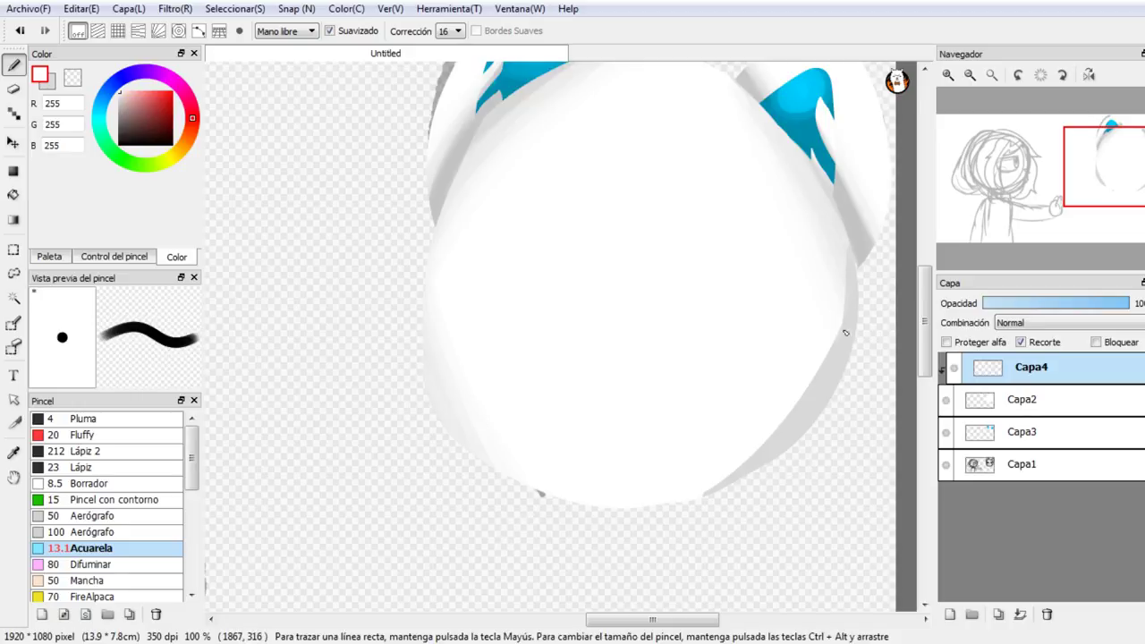
{"action": "left_click_drag", "start_coordinate": [703, 494], "coordinate": [848, 252]}
{"action": "left_click_drag", "start_coordinate": [801, 422], "coordinate": [856, 273]}
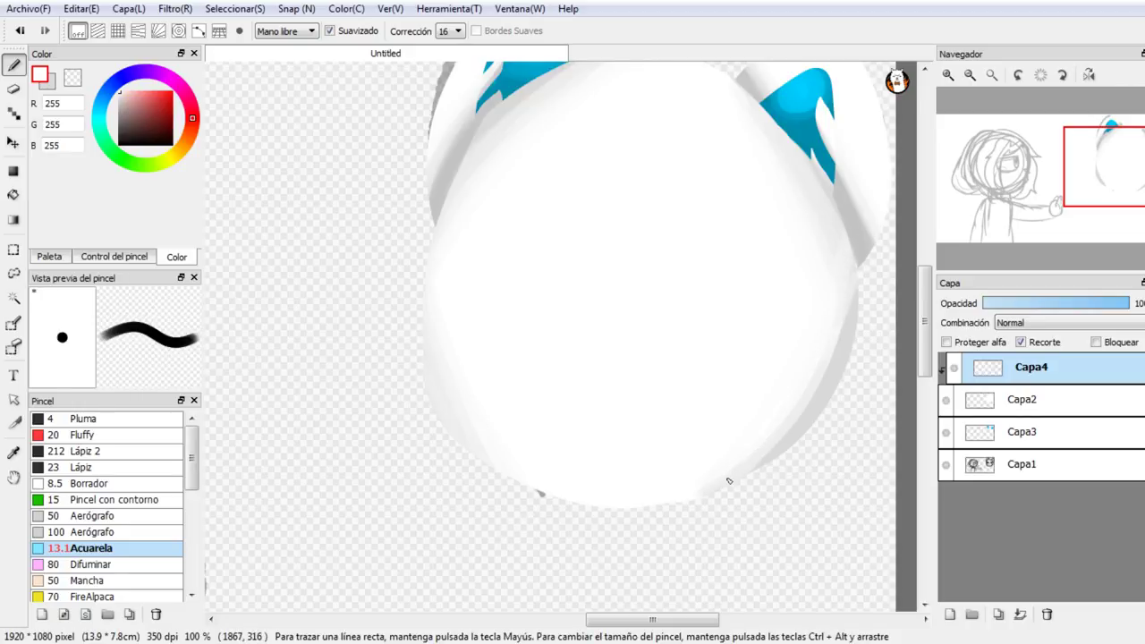
{"action": "left_click_drag", "start_coordinate": [729, 480], "coordinate": [860, 265]}
{"action": "mouse_move", "coordinate": [764, 462]}
{"action": "left_mouse_down"}
{"action": "mouse_move", "coordinate": [883, 248]}
{"action": "mouse_move", "coordinate": [856, 379]}
{"action": "mouse_move", "coordinate": [745, 495]}
{"action": "mouse_move", "coordinate": [874, 326]}
{"action": "mouse_move", "coordinate": [884, 298]}
{"action": "mouse_move", "coordinate": [772, 455]}
{"action": "left_mouse_up"}
{"action": "left_click_drag", "start_coordinate": [862, 272], "coordinate": [714, 498]}
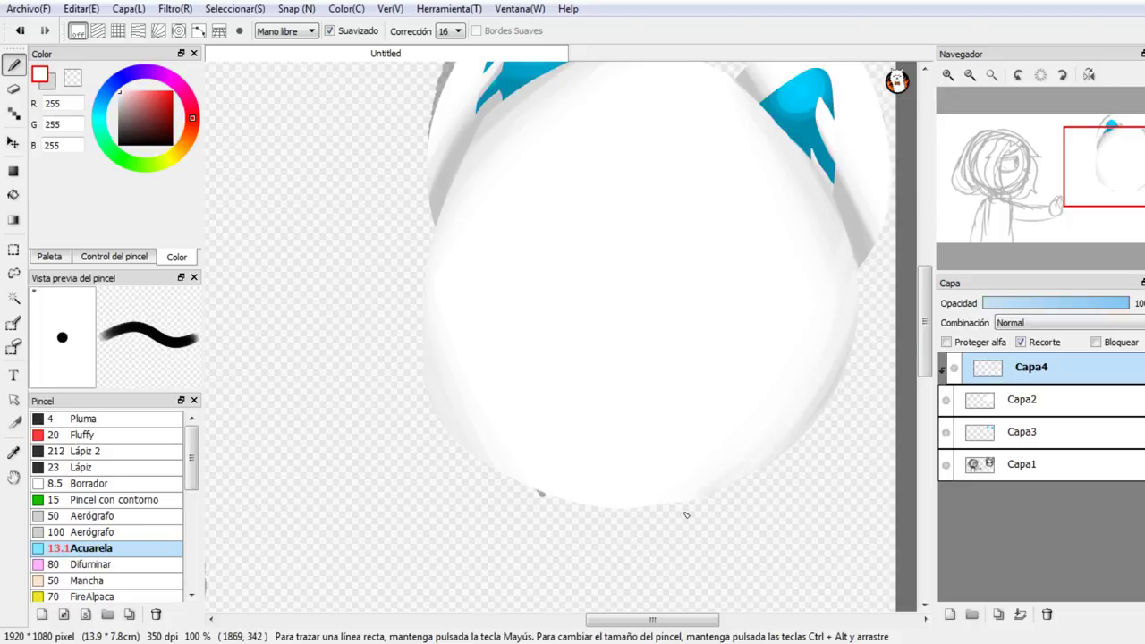
{"action": "left_click_drag", "start_coordinate": [853, 344], "coordinate": [775, 481]}
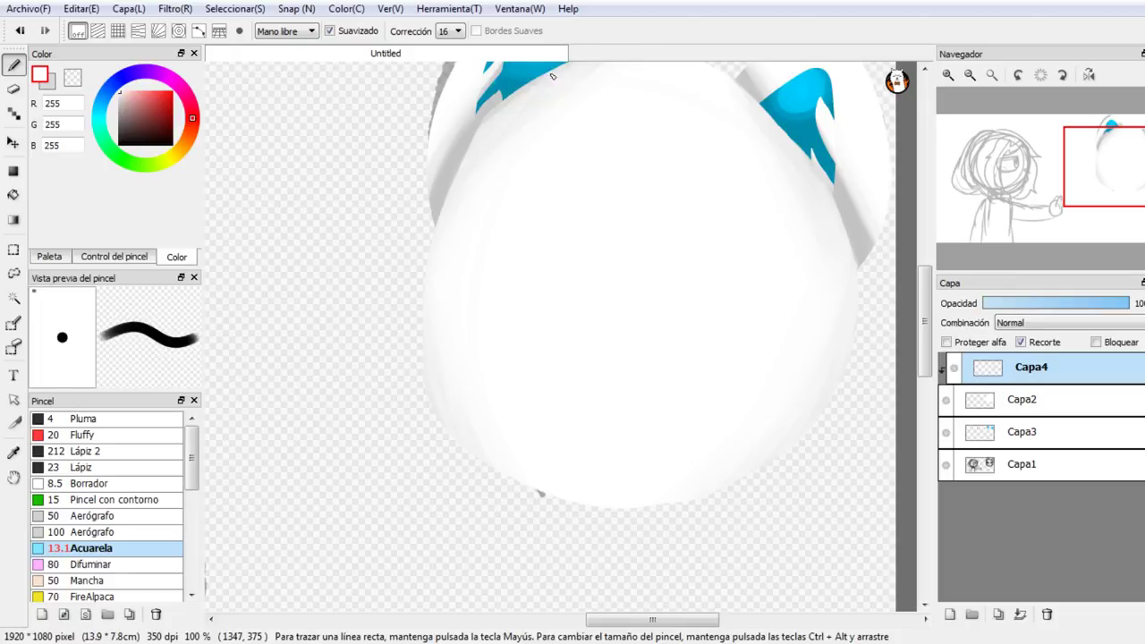
Step: Paint a light grey (217, 217, 217) arc across the middle of the face and fade it with white (255, 255, 255)
{"action": "mouse_move", "coordinate": [1116, 164]}
{"action": "left_mouse_down"}
{"action": "mouse_move", "coordinate": [1115, 143]}
{"action": "mouse_move", "coordinate": [1132, 172]}
{"action": "left_mouse_up"}
{"action": "left_click", "coordinate": [119, 99]}
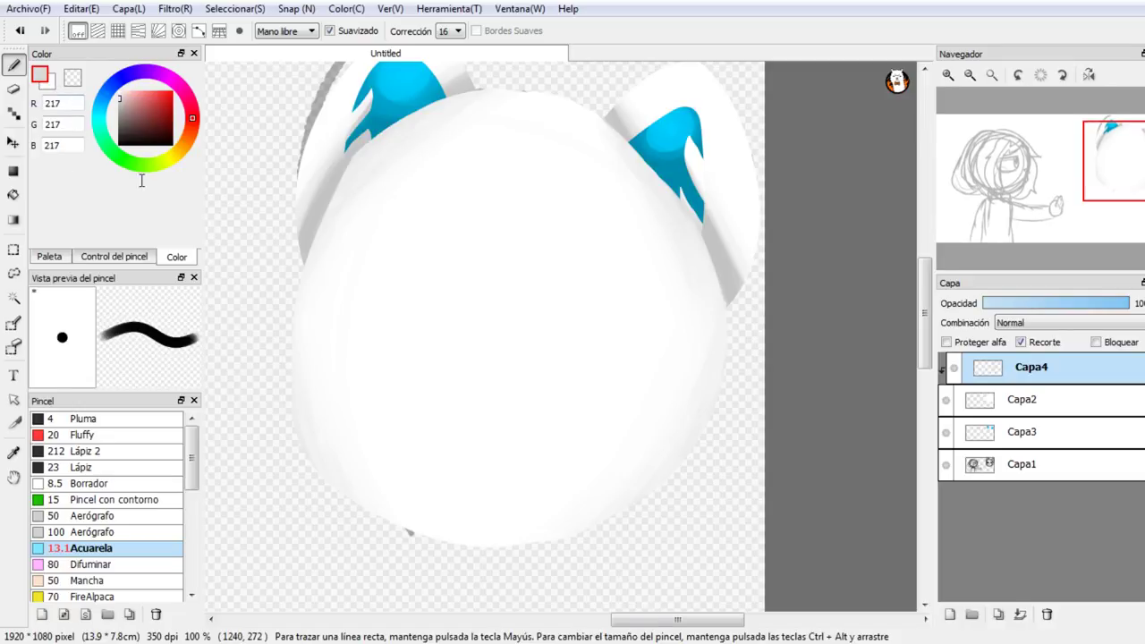
{"action": "mouse_move", "coordinate": [416, 365]}
{"action": "left_mouse_down"}
{"action": "mouse_move", "coordinate": [503, 360]}
{"action": "mouse_move", "coordinate": [432, 362]}
{"action": "left_mouse_up"}
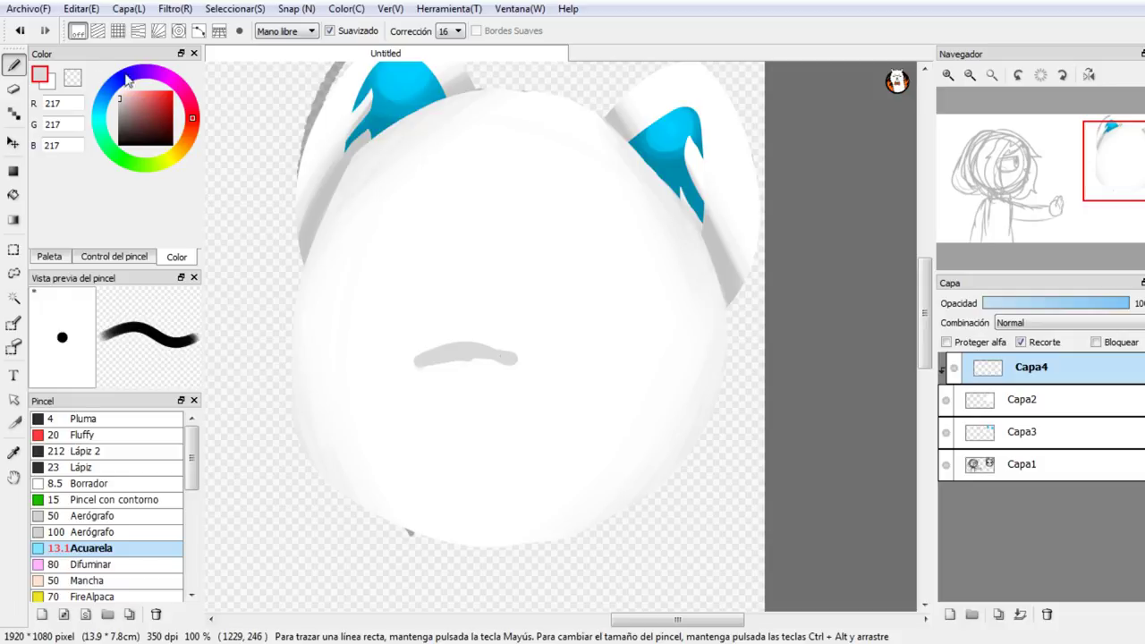
{"action": "left_click", "coordinate": [73, 79]}
{"action": "left_click", "coordinate": [54, 88]}
{"action": "left_click", "coordinate": [50, 84]}
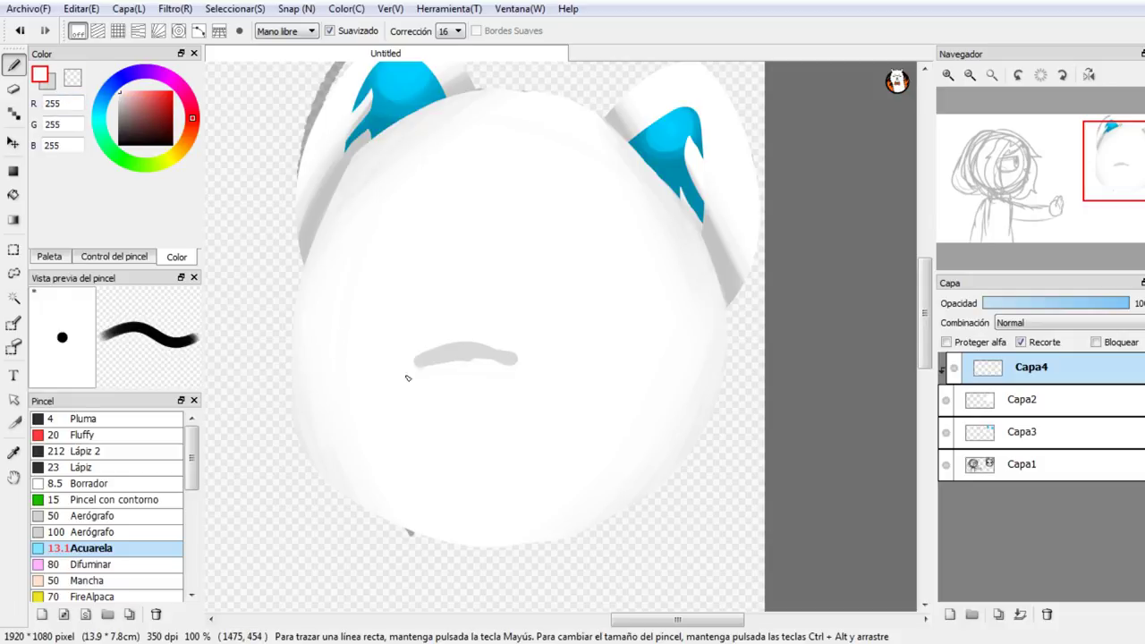
{"action": "left_click_drag", "start_coordinate": [414, 367], "coordinate": [511, 361]}
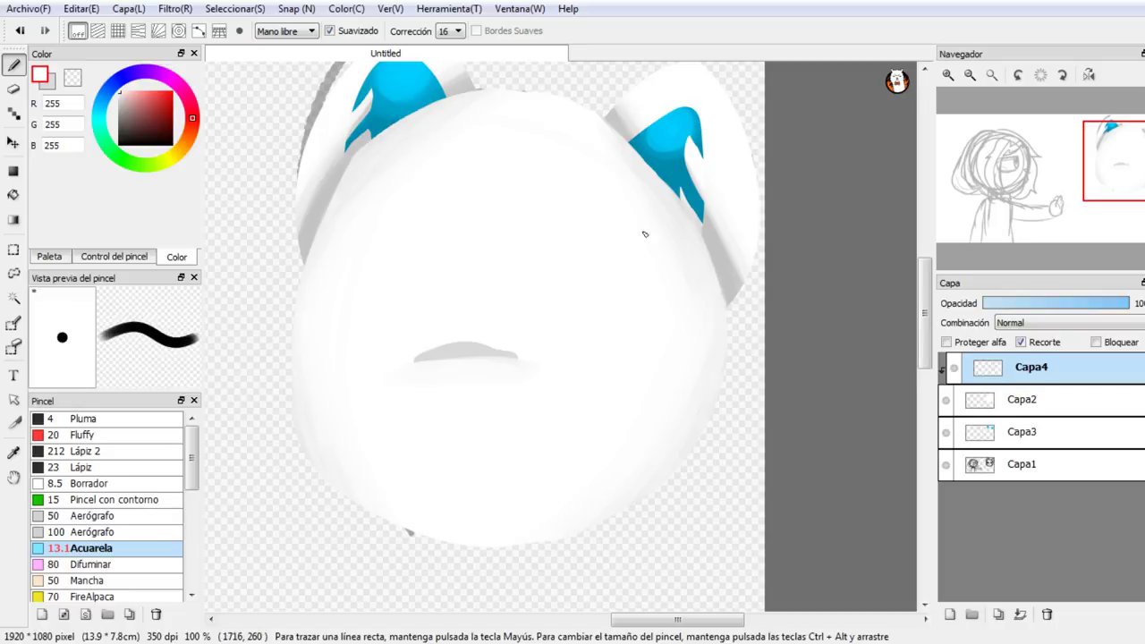
{"action": "mouse_move", "coordinate": [392, 378]}
{"action": "left_mouse_down"}
{"action": "mouse_move", "coordinate": [530, 343]}
{"action": "mouse_move", "coordinate": [509, 333]}
{"action": "mouse_move", "coordinate": [456, 341]}
{"action": "mouse_move", "coordinate": [553, 369]}
{"action": "left_mouse_up"}
{"action": "mouse_move", "coordinate": [464, 350]}
{"action": "left_mouse_down"}
{"action": "mouse_move", "coordinate": [427, 354]}
{"action": "mouse_move", "coordinate": [548, 365]}
{"action": "left_mouse_up"}
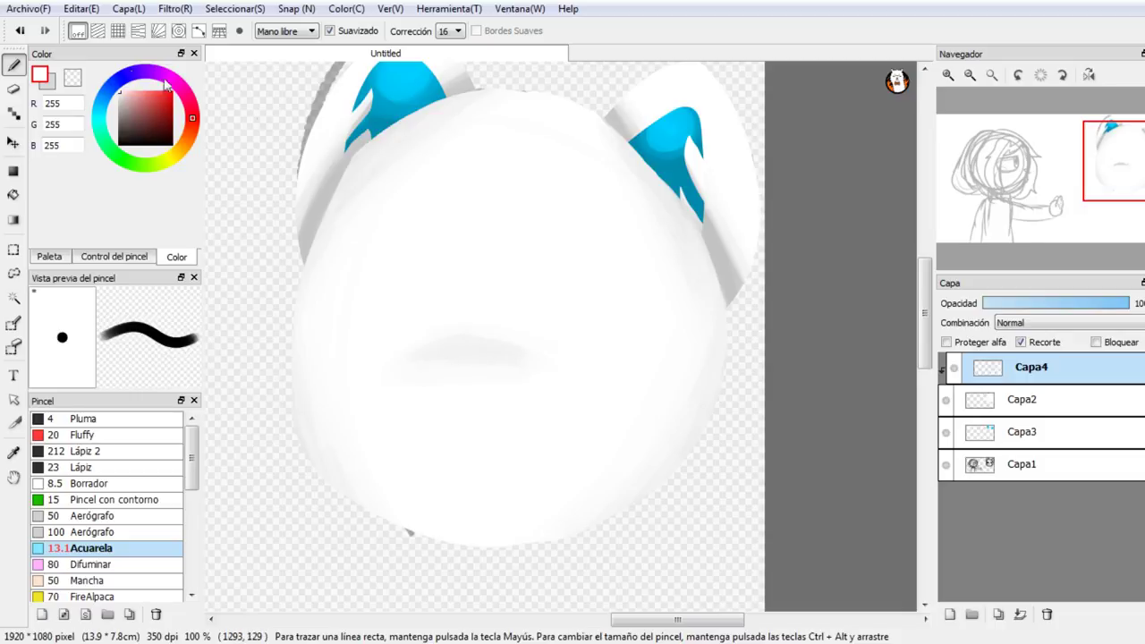
Step: Outline the snout's upper and left edges in light grey (217, 217, 217) and blend the inner side with white
{"action": "left_click", "coordinate": [48, 85]}
{"action": "mouse_move", "coordinate": [413, 333]}
{"action": "left_mouse_down"}
{"action": "mouse_move", "coordinate": [506, 336]}
{"action": "mouse_move", "coordinate": [419, 339]}
{"action": "mouse_move", "coordinate": [431, 387]}
{"action": "left_mouse_up"}
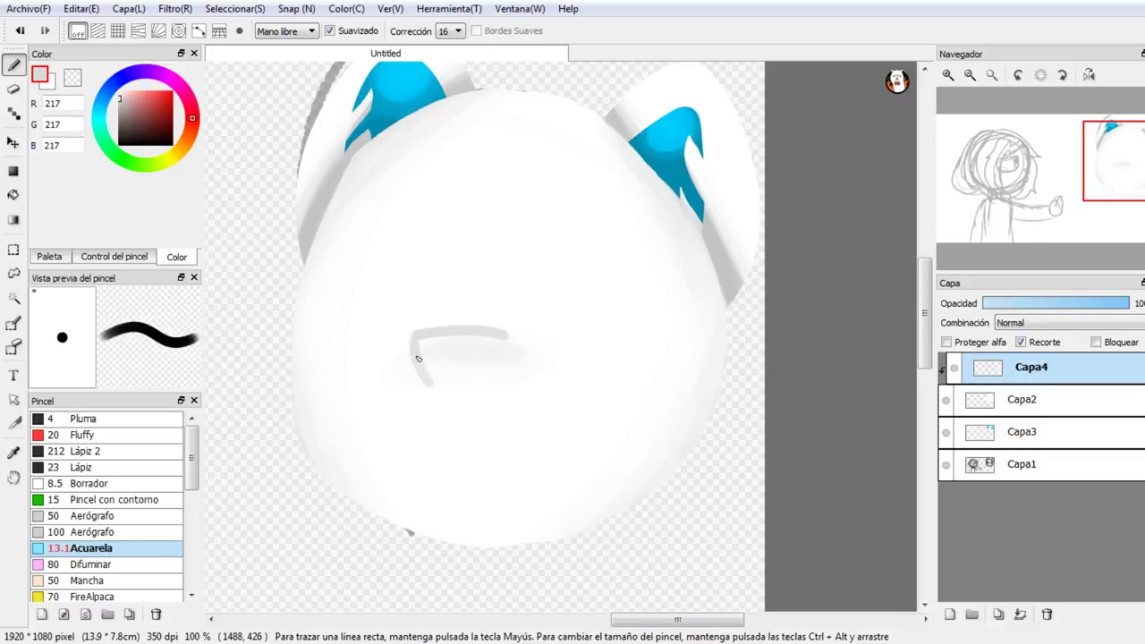
{"action": "left_click", "coordinate": [49, 85]}
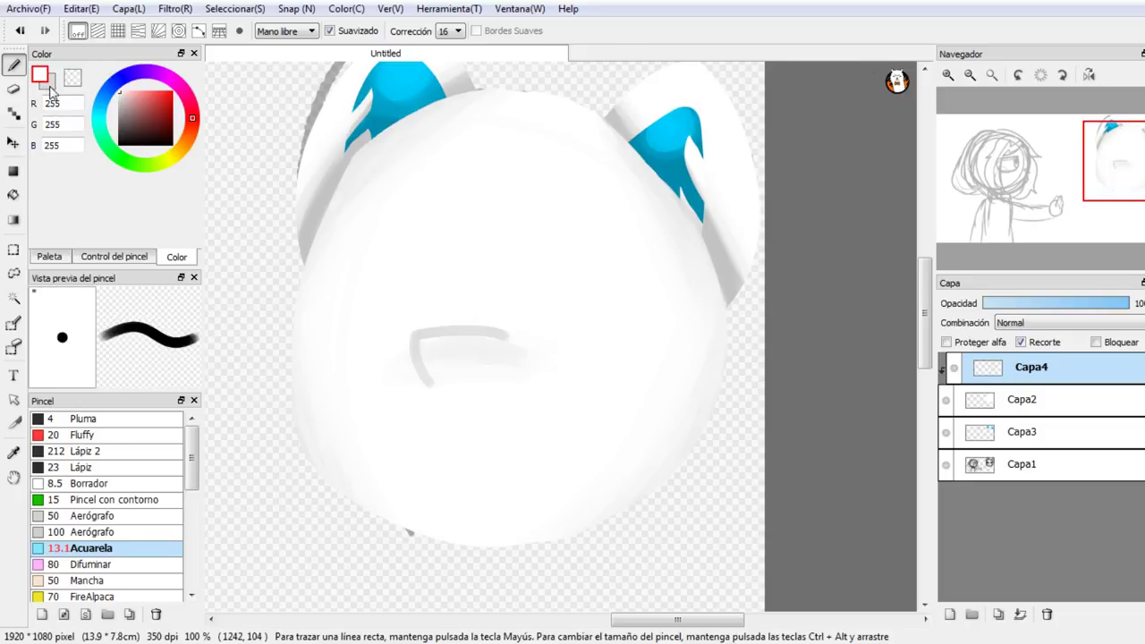
{"action": "left_click", "coordinate": [948, 76]}
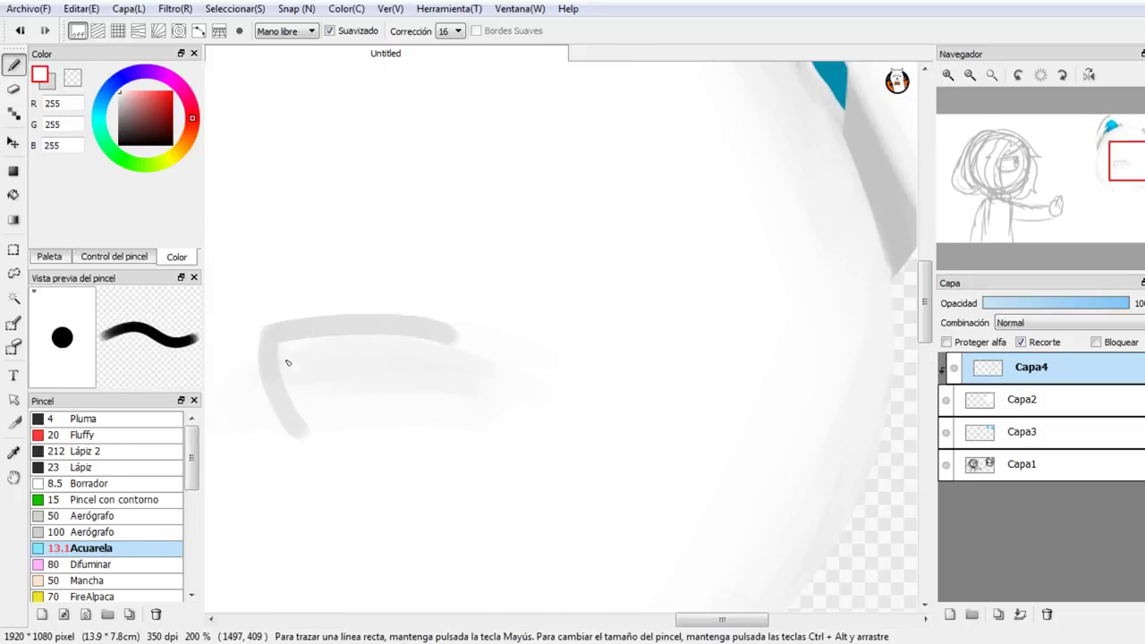
{"action": "mouse_move", "coordinate": [288, 362]}
{"action": "left_mouse_down"}
{"action": "mouse_move", "coordinate": [333, 446]}
{"action": "mouse_move", "coordinate": [280, 369]}
{"action": "mouse_move", "coordinate": [302, 407]}
{"action": "left_mouse_up"}
{"action": "mouse_move", "coordinate": [287, 342]}
{"action": "left_mouse_down"}
{"action": "mouse_move", "coordinate": [451, 339]}
{"action": "mouse_move", "coordinate": [424, 331]}
{"action": "mouse_move", "coordinate": [297, 357]}
{"action": "mouse_move", "coordinate": [406, 343]}
{"action": "left_mouse_up"}
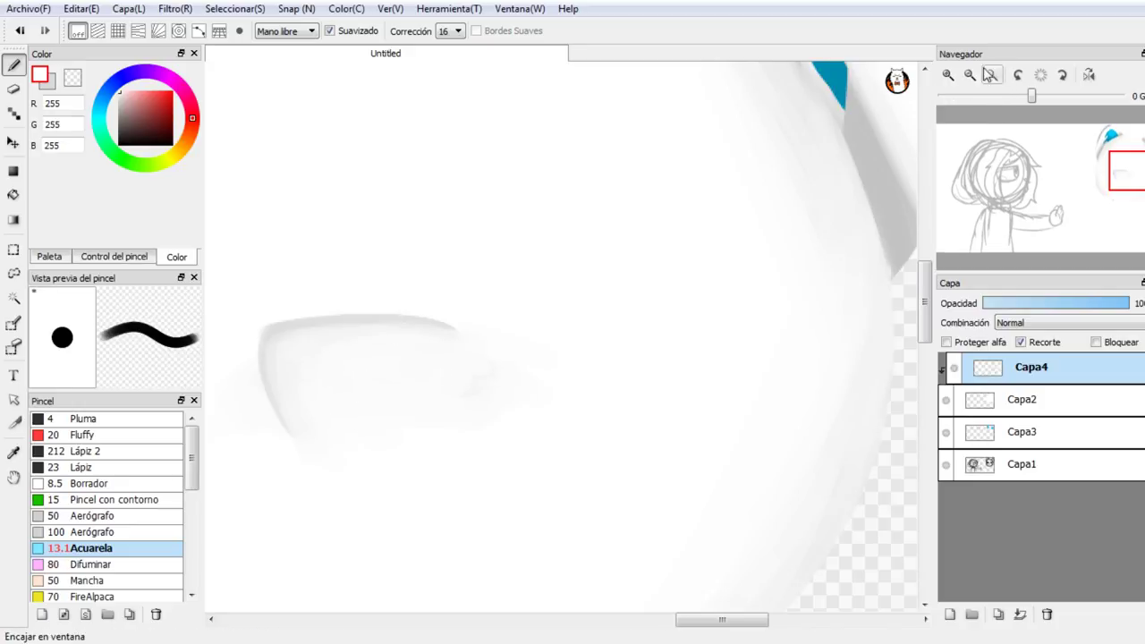
Step: Add a clipped layer above Capa4 and paint a two-pointed bright blue (0, 191, 255) fur marking on the head's left edge
{"action": "left_click", "coordinate": [973, 79]}
{"action": "left_click_drag", "start_coordinate": [1073, 153], "coordinate": [1094, 171]}
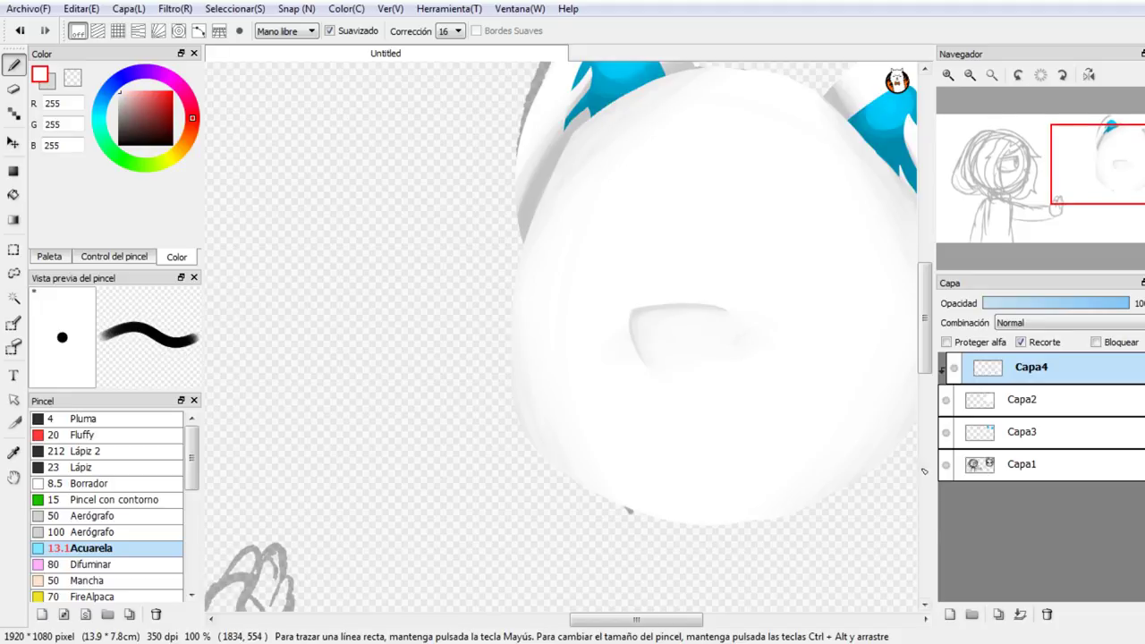
{"action": "left_click", "coordinate": [950, 614]}
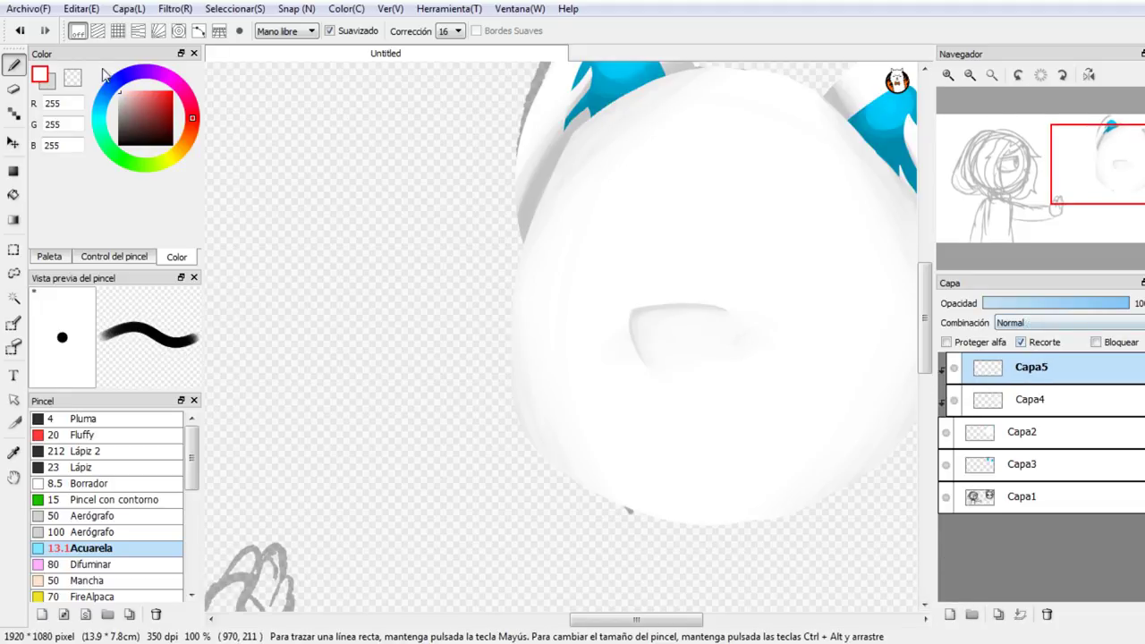
{"action": "mouse_move", "coordinate": [115, 83]}
{"action": "left_mouse_down"}
{"action": "mouse_move", "coordinate": [102, 105]}
{"action": "mouse_move", "coordinate": [179, 89]}
{"action": "left_mouse_up"}
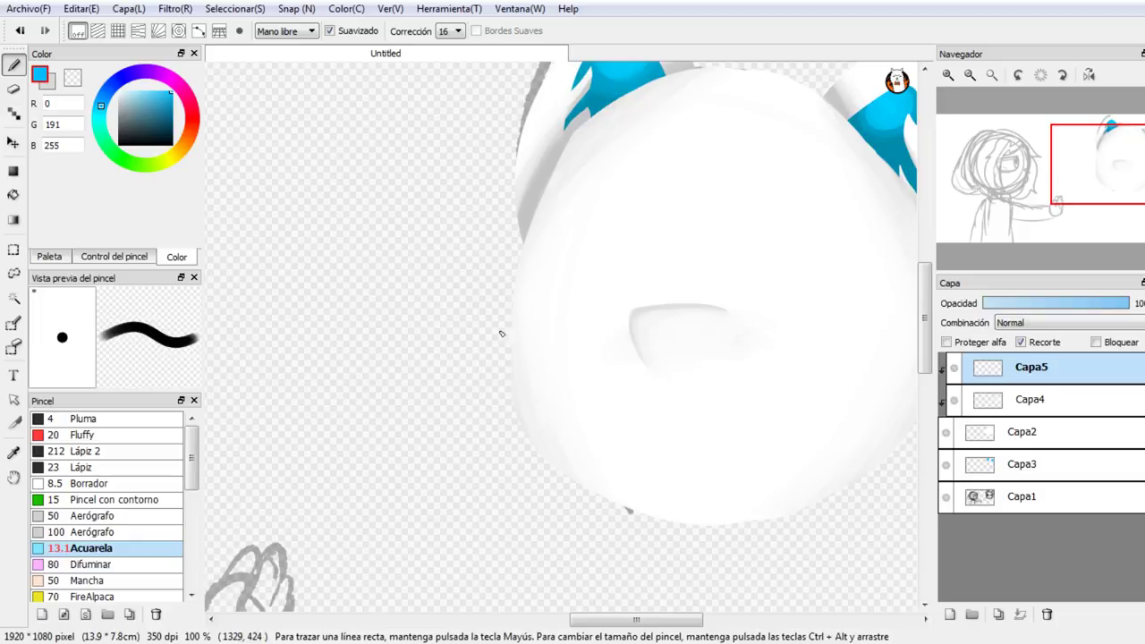
{"action": "mouse_move", "coordinate": [501, 331]}
{"action": "left_mouse_down"}
{"action": "mouse_move", "coordinate": [534, 348]}
{"action": "mouse_move", "coordinate": [507, 365]}
{"action": "left_mouse_up"}
{"action": "mouse_move", "coordinate": [547, 301]}
{"action": "left_mouse_down"}
{"action": "mouse_move", "coordinate": [499, 366]}
{"action": "mouse_move", "coordinate": [551, 293]}
{"action": "mouse_move", "coordinate": [508, 331]}
{"action": "mouse_move", "coordinate": [556, 289]}
{"action": "mouse_move", "coordinate": [488, 392]}
{"action": "mouse_move", "coordinate": [481, 361]}
{"action": "mouse_move", "coordinate": [516, 294]}
{"action": "mouse_move", "coordinate": [548, 364]}
{"action": "mouse_move", "coordinate": [542, 397]}
{"action": "mouse_move", "coordinate": [519, 376]}
{"action": "left_mouse_up"}
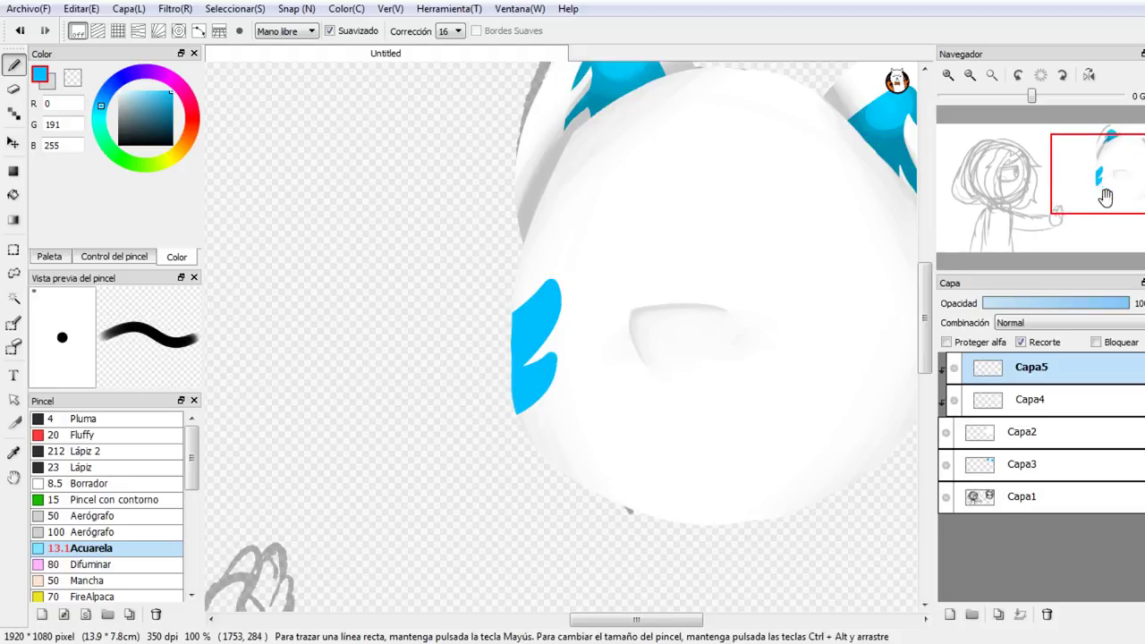
Step: Paint a matching two-pointed blue marking on the head's right edge and lengthen the left marking's upper tip
{"action": "left_click_drag", "start_coordinate": [1106, 192], "coordinate": [1130, 170]}
{"action": "mouse_move", "coordinate": [732, 369]}
{"action": "left_mouse_down"}
{"action": "mouse_move", "coordinate": [685, 263]}
{"action": "mouse_move", "coordinate": [725, 297]}
{"action": "mouse_move", "coordinate": [753, 300]}
{"action": "left_mouse_up"}
{"action": "mouse_move", "coordinate": [708, 409]}
{"action": "left_mouse_down"}
{"action": "mouse_move", "coordinate": [685, 390]}
{"action": "mouse_move", "coordinate": [693, 351]}
{"action": "mouse_move", "coordinate": [747, 371]}
{"action": "mouse_move", "coordinate": [695, 375]}
{"action": "mouse_move", "coordinate": [685, 357]}
{"action": "mouse_move", "coordinate": [713, 417]}
{"action": "mouse_move", "coordinate": [695, 355]}
{"action": "mouse_move", "coordinate": [737, 389]}
{"action": "mouse_move", "coordinate": [724, 376]}
{"action": "mouse_move", "coordinate": [707, 411]}
{"action": "mouse_move", "coordinate": [729, 340]}
{"action": "mouse_move", "coordinate": [692, 273]}
{"action": "mouse_move", "coordinate": [719, 364]}
{"action": "mouse_move", "coordinate": [694, 283]}
{"action": "mouse_move", "coordinate": [736, 376]}
{"action": "mouse_move", "coordinate": [713, 299]}
{"action": "mouse_move", "coordinate": [743, 330]}
{"action": "mouse_move", "coordinate": [752, 300]}
{"action": "mouse_move", "coordinate": [704, 283]}
{"action": "mouse_move", "coordinate": [759, 310]}
{"action": "mouse_move", "coordinate": [747, 347]}
{"action": "left_mouse_up"}
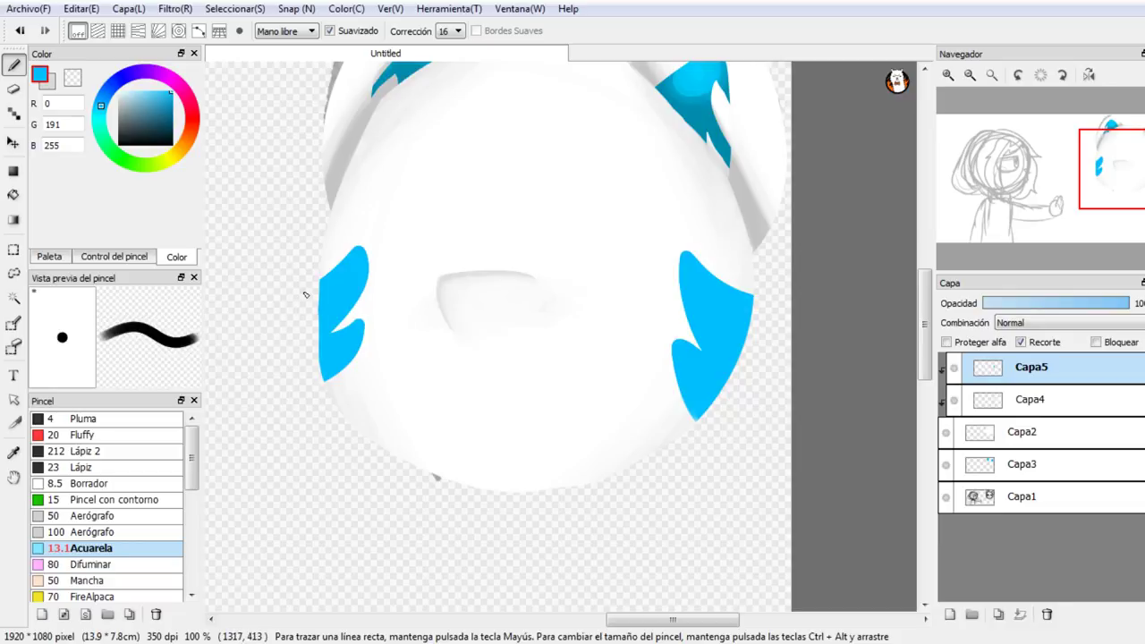
{"action": "mouse_move", "coordinate": [354, 260]}
{"action": "left_mouse_down"}
{"action": "mouse_move", "coordinate": [365, 231]}
{"action": "mouse_move", "coordinate": [365, 254]}
{"action": "left_mouse_up"}
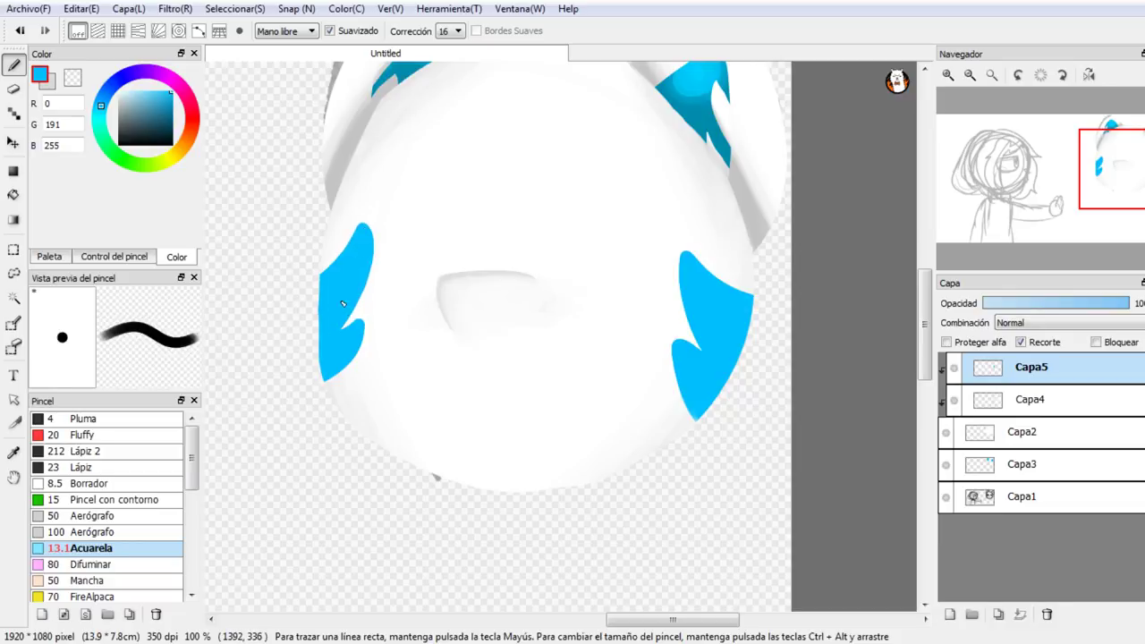
Step: Lasso the blue marking on the left side of the head and delete it
{"action": "left_click", "coordinate": [14, 272]}
{"action": "mouse_move", "coordinate": [361, 194]}
{"action": "left_mouse_down"}
{"action": "mouse_move", "coordinate": [281, 293]}
{"action": "mouse_move", "coordinate": [357, 442]}
{"action": "mouse_move", "coordinate": [359, 195]}
{"action": "left_mouse_up"}
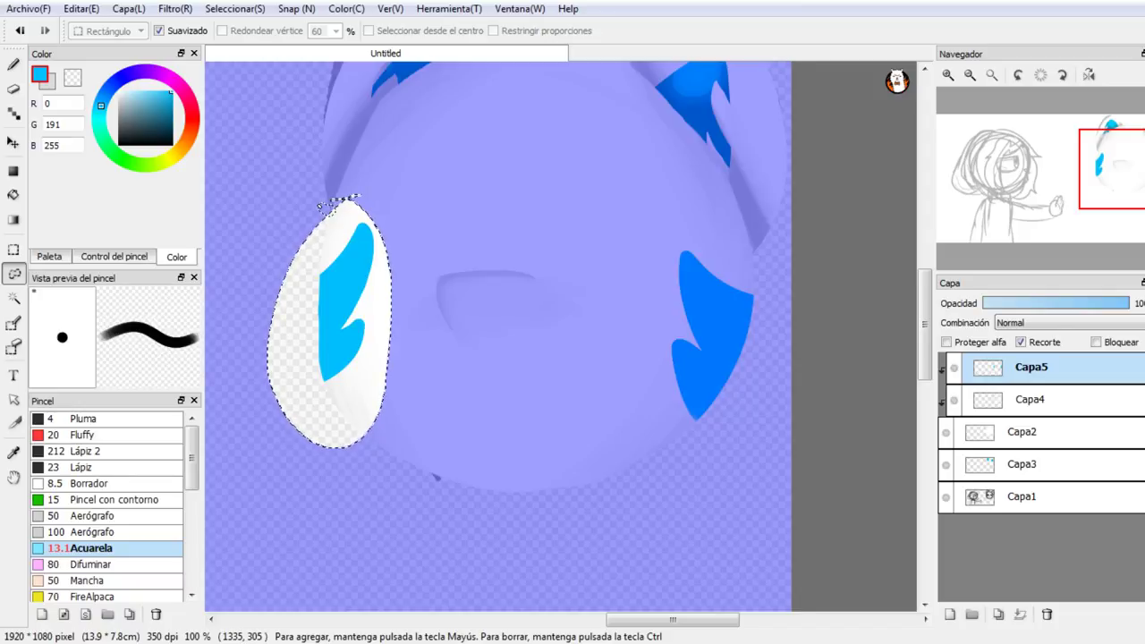
{"action": "key", "text": "Delete"}
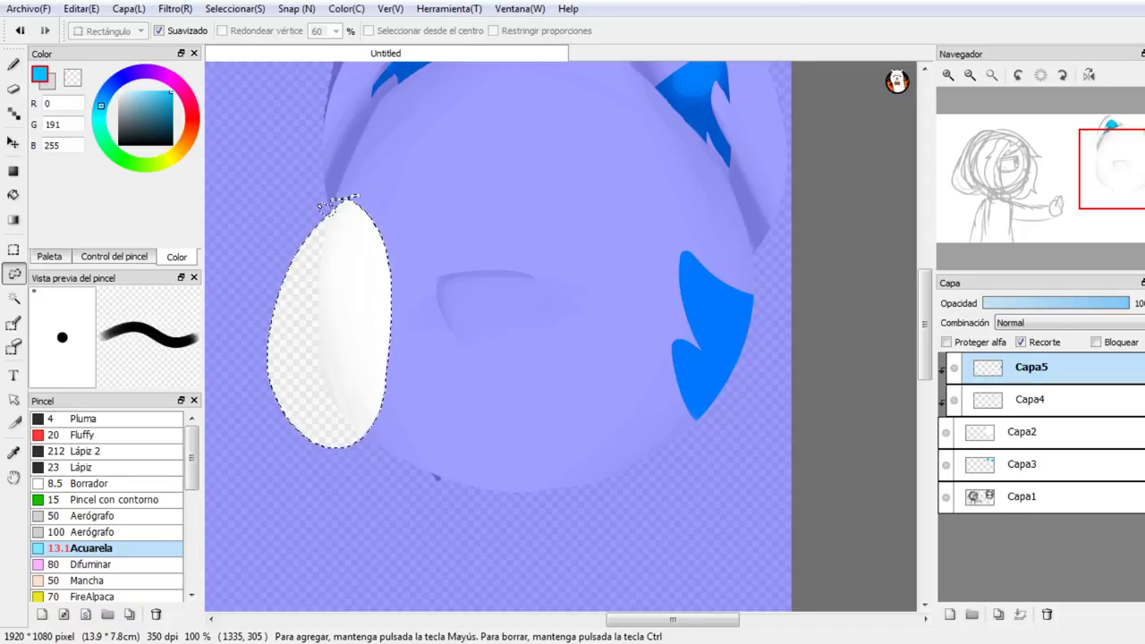
Step: Repaint the left cheek's two-pointed marking in the same blue, fill it in, and clear the selection
{"action": "left_click", "coordinate": [13, 65]}
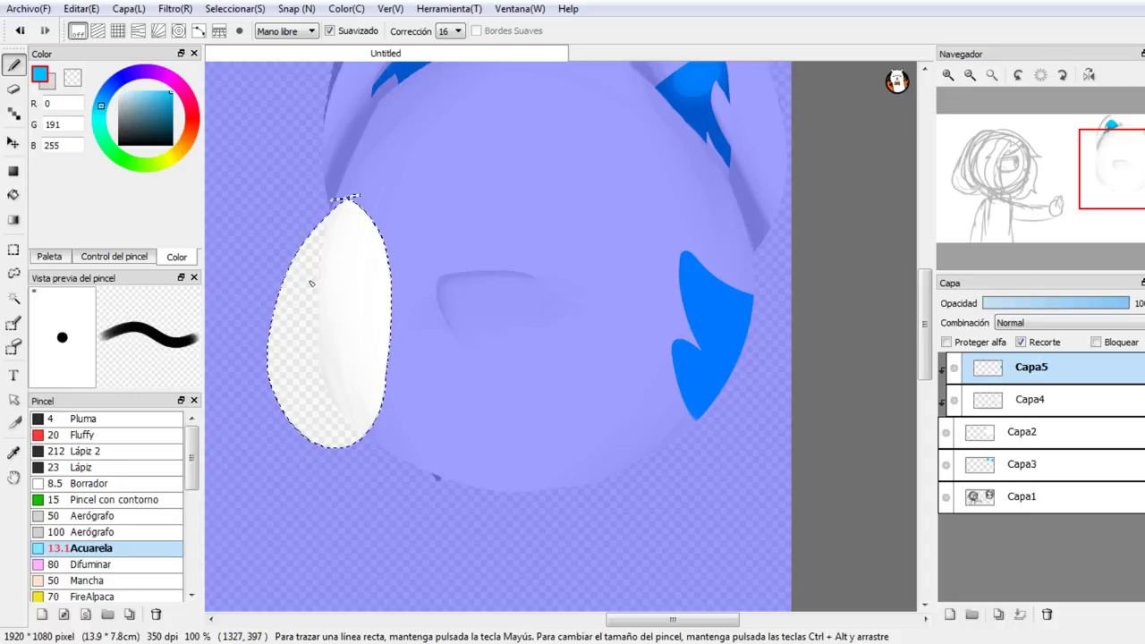
{"action": "mouse_move", "coordinate": [320, 280]}
{"action": "left_mouse_down"}
{"action": "mouse_move", "coordinate": [362, 271]}
{"action": "mouse_move", "coordinate": [289, 346]}
{"action": "mouse_move", "coordinate": [341, 331]}
{"action": "mouse_move", "coordinate": [328, 386]}
{"action": "left_mouse_up"}
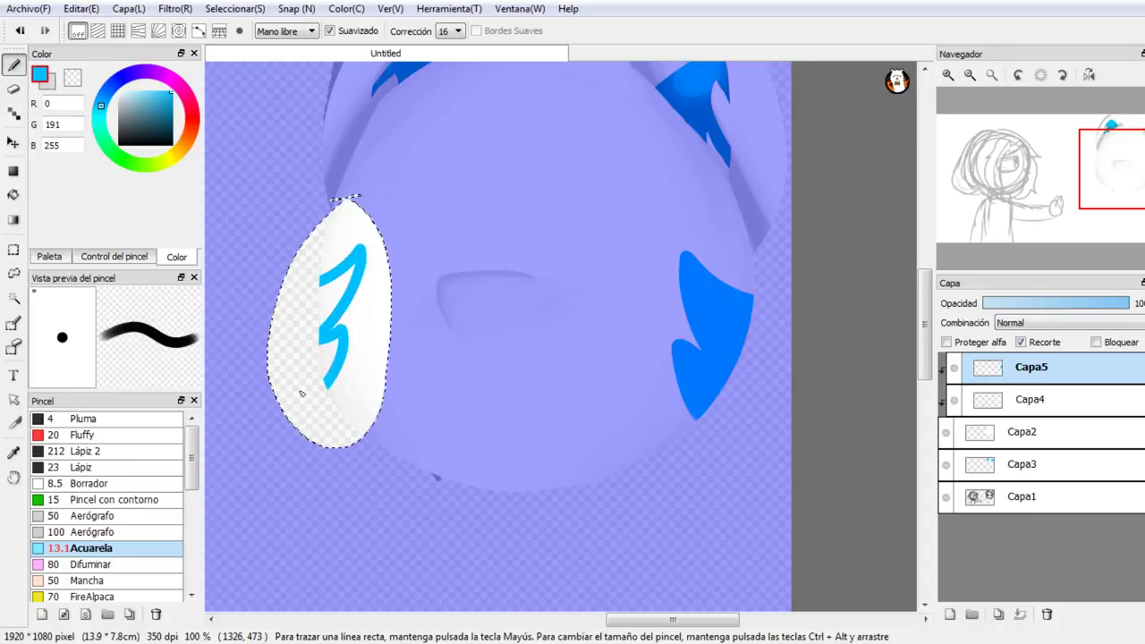
{"action": "left_click_drag", "start_coordinate": [323, 344], "coordinate": [321, 369]}
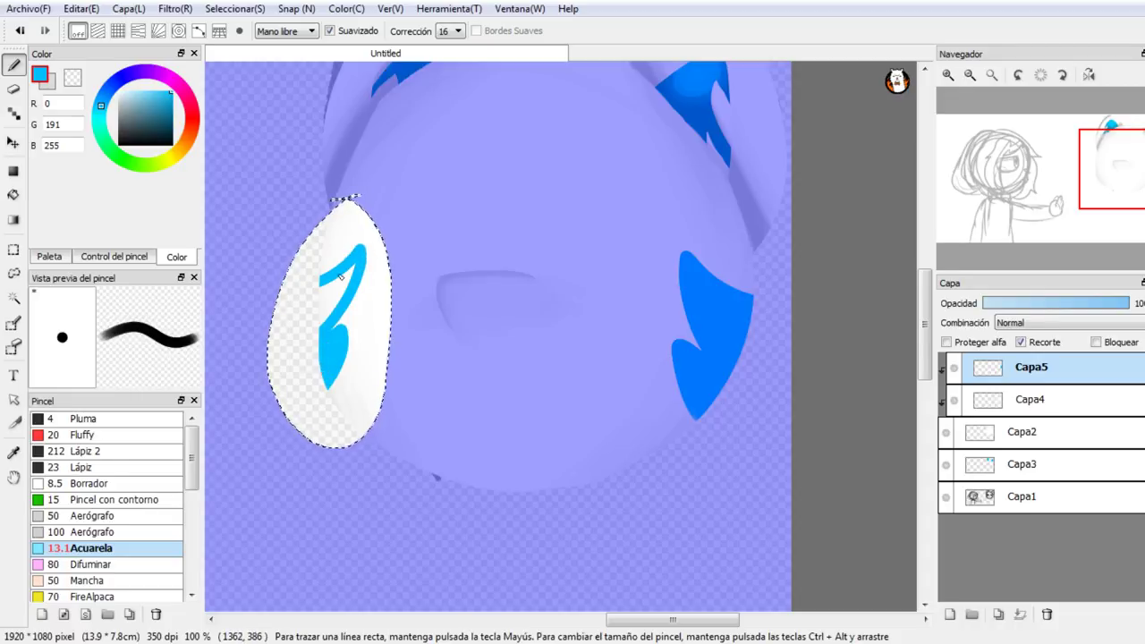
{"action": "mouse_move", "coordinate": [340, 277]}
{"action": "left_mouse_down"}
{"action": "mouse_move", "coordinate": [323, 300]}
{"action": "mouse_move", "coordinate": [358, 261]}
{"action": "mouse_move", "coordinate": [323, 333]}
{"action": "left_mouse_up"}
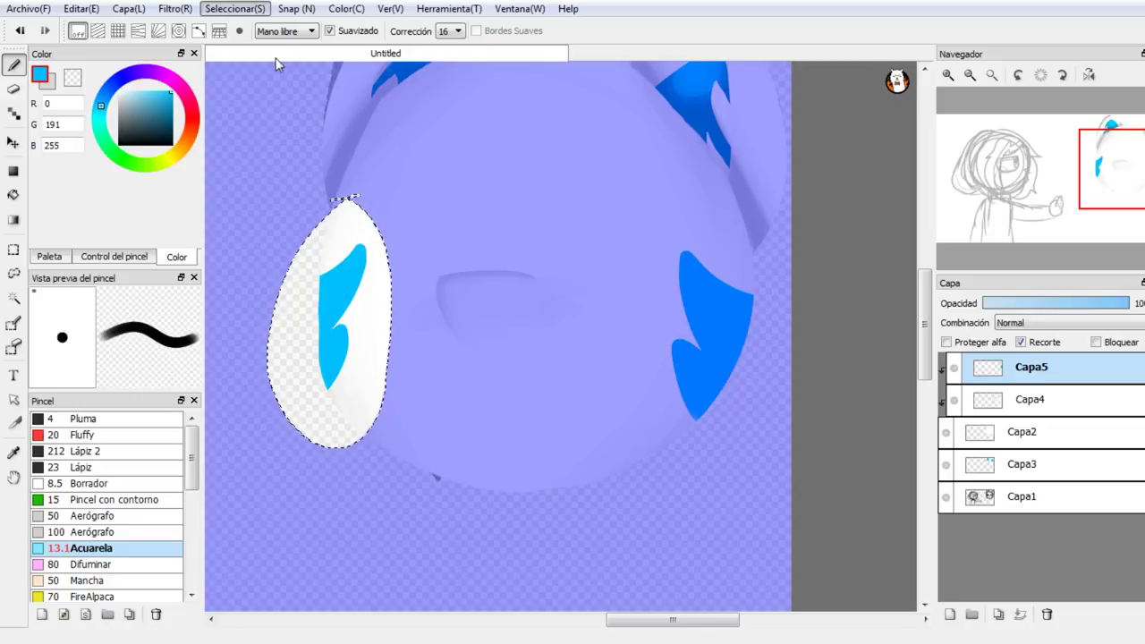
{"action": "key", "text": "ctrl+d"}
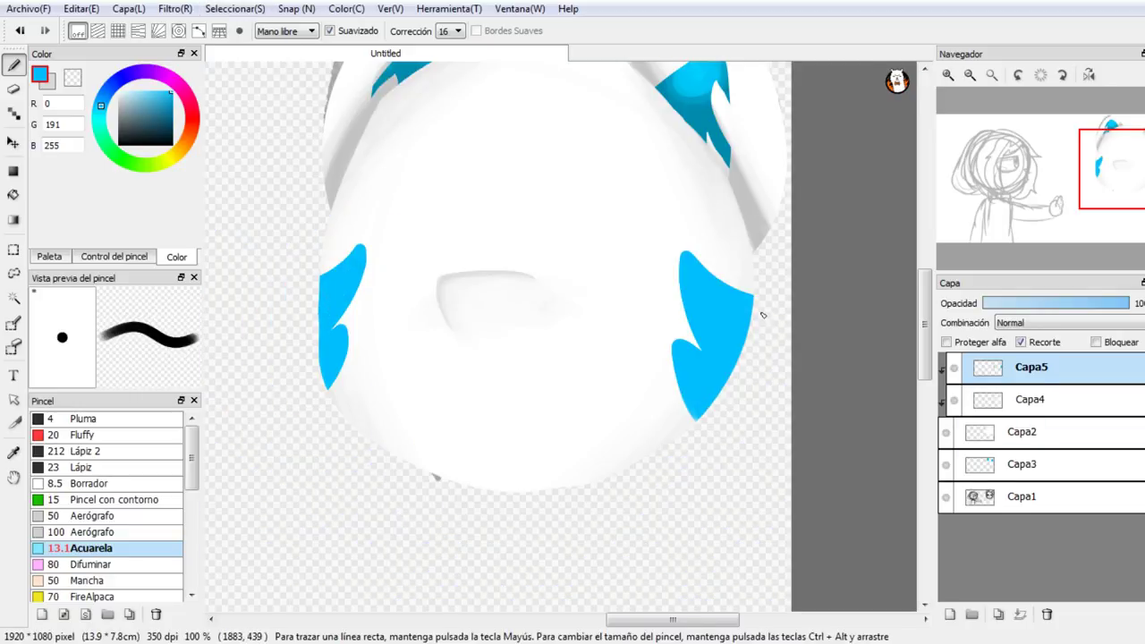
Step: Turn off clipping for the blue cheek markings layer and add a new layer above, clipped to it
{"action": "left_click", "coordinate": [1021, 342]}
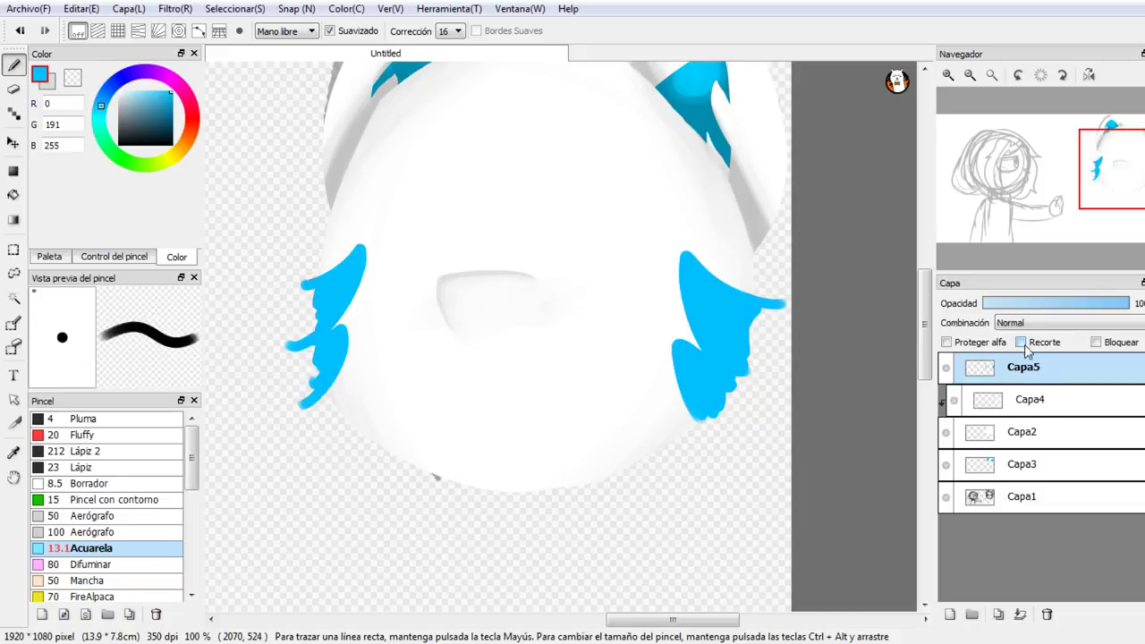
{"action": "left_click", "coordinate": [950, 614]}
{"action": "left_click", "coordinate": [1021, 342]}
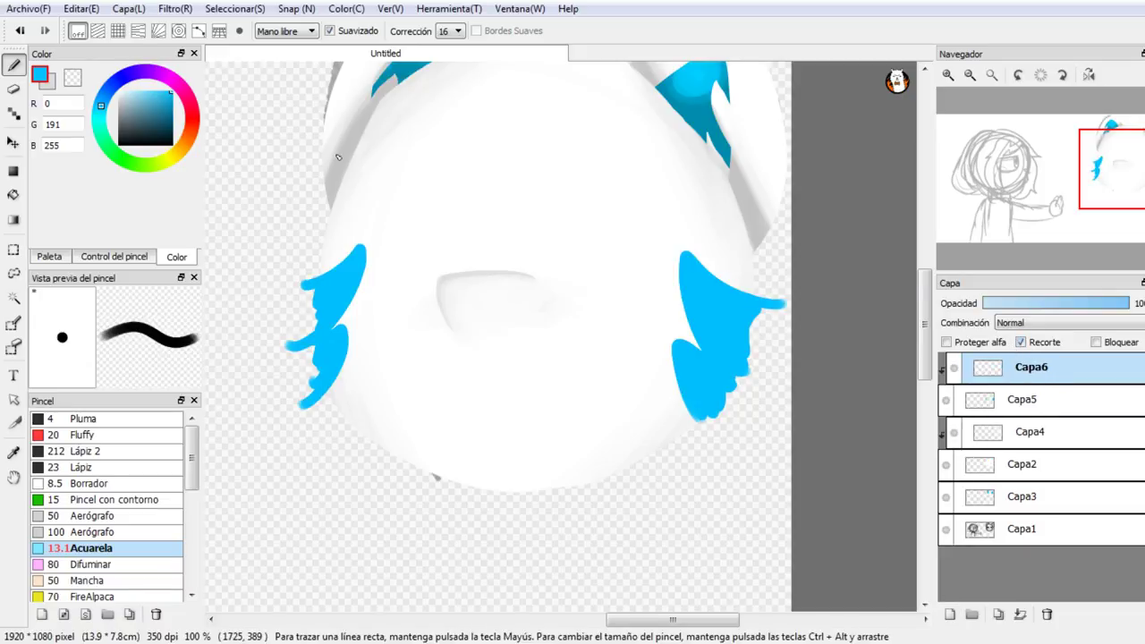
Step: Shade the outer and lower edges of both blue cheek markings with a darker blue, RGB 0, 146, 195
{"action": "left_click_drag", "start_coordinate": [182, 111], "coordinate": [189, 115]}
{"action": "mouse_move", "coordinate": [324, 291]}
{"action": "left_mouse_down"}
{"action": "mouse_move", "coordinate": [315, 345]}
{"action": "mouse_move", "coordinate": [303, 294]}
{"action": "left_mouse_up"}
{"action": "mouse_move", "coordinate": [360, 324]}
{"action": "left_mouse_down"}
{"action": "mouse_move", "coordinate": [329, 393]}
{"action": "mouse_move", "coordinate": [336, 386]}
{"action": "mouse_move", "coordinate": [357, 320]}
{"action": "mouse_move", "coordinate": [300, 395]}
{"action": "mouse_move", "coordinate": [306, 303]}
{"action": "mouse_move", "coordinate": [290, 340]}
{"action": "left_mouse_up"}
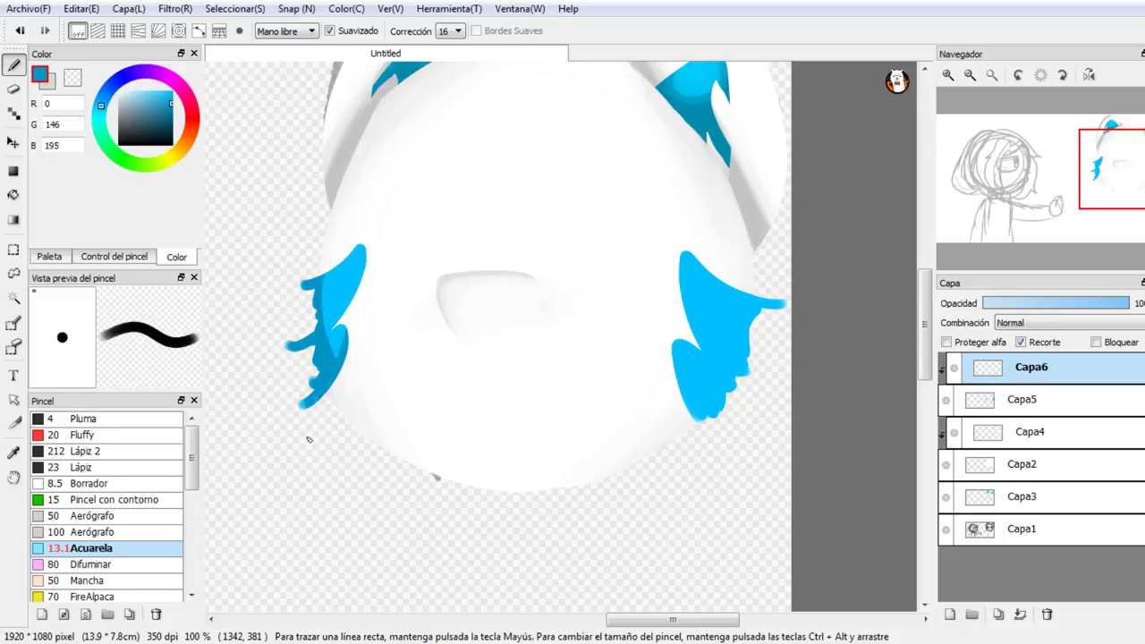
{"action": "left_click_drag", "start_coordinate": [751, 297], "coordinate": [691, 385]}
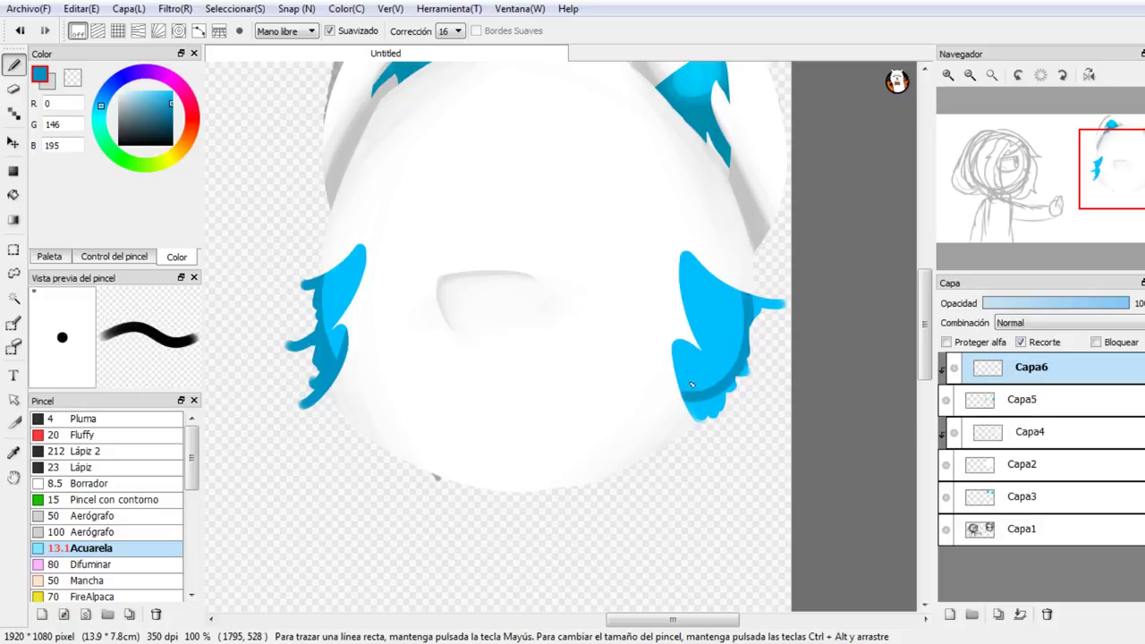
{"action": "mouse_move", "coordinate": [673, 343]}
{"action": "left_mouse_down"}
{"action": "mouse_move", "coordinate": [717, 432]}
{"action": "mouse_move", "coordinate": [664, 353]}
{"action": "mouse_move", "coordinate": [681, 384]}
{"action": "mouse_move", "coordinate": [735, 417]}
{"action": "mouse_move", "coordinate": [707, 411]}
{"action": "mouse_move", "coordinate": [739, 375]}
{"action": "left_mouse_up"}
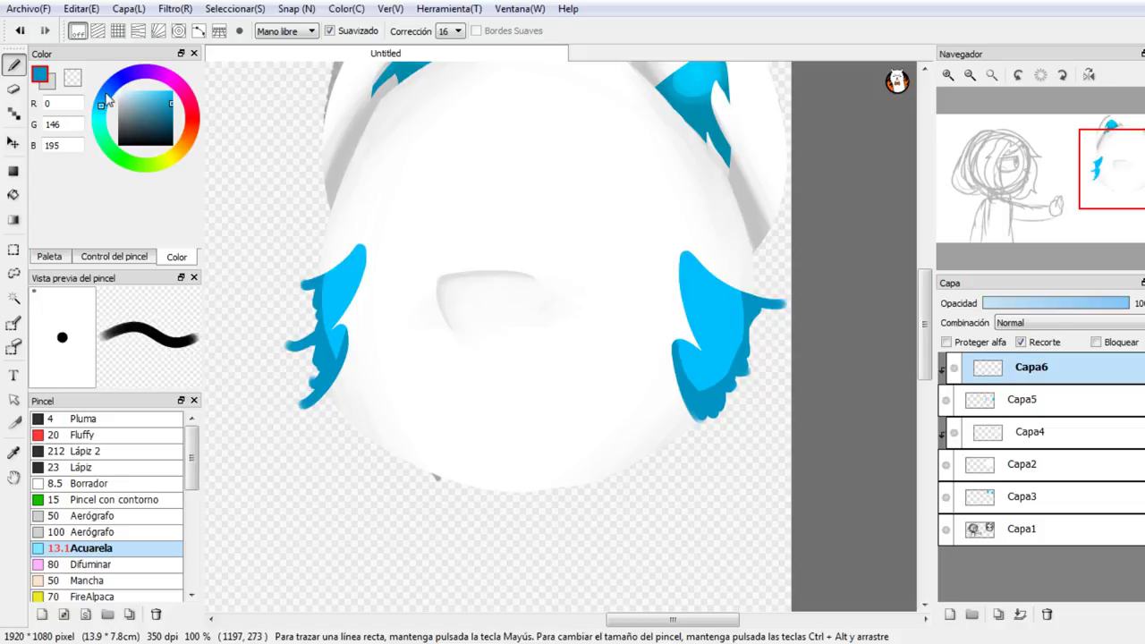
Step: Blend the edges of the dark shading on both cheek markings with a mid blue, RGB 0, 165, 221
{"action": "left_click_drag", "start_coordinate": [171, 101], "coordinate": [171, 96]}
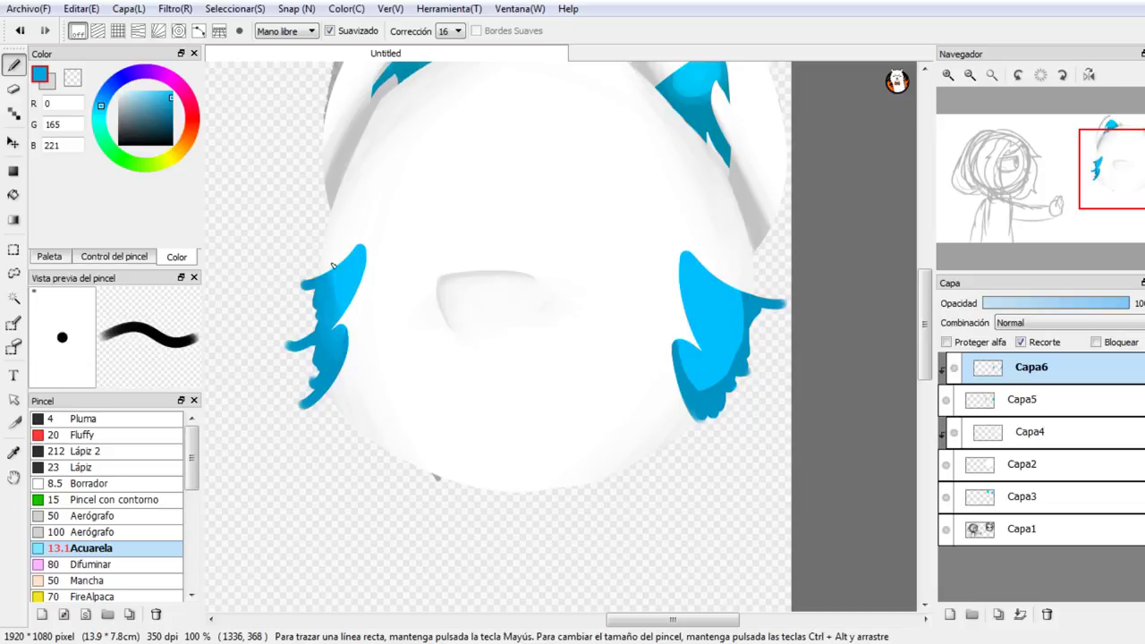
{"action": "left_click_drag", "start_coordinate": [744, 295], "coordinate": [742, 278]}
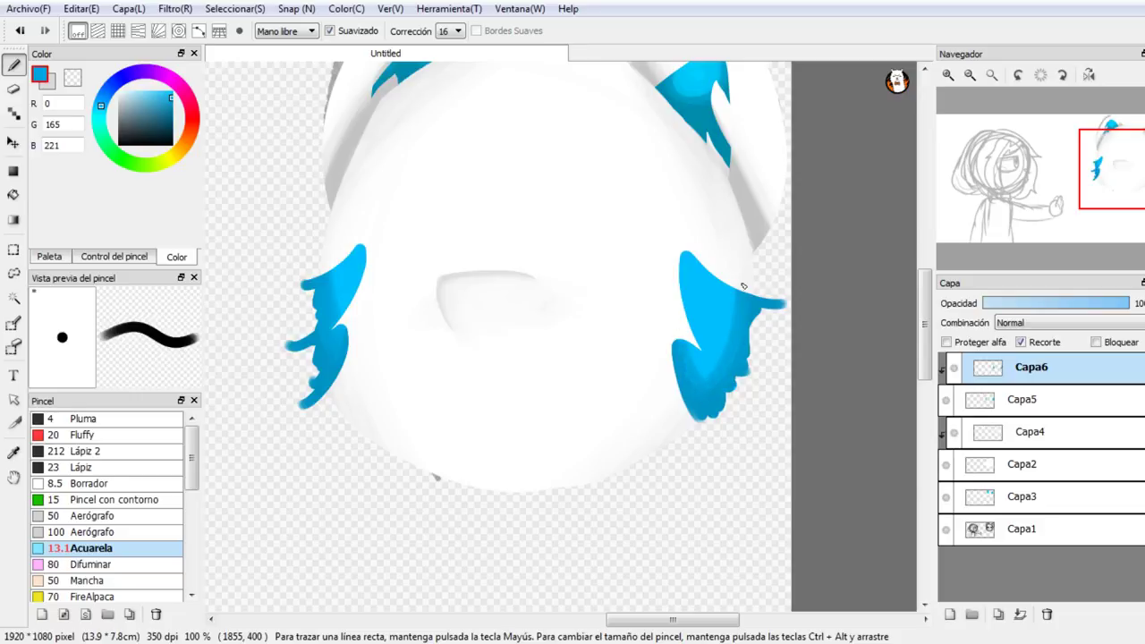
Step: Highlight the upper tips of both cheek markings in light blue, RGB 75, 209, 255, and soften them with RGB 8, 193, 255
{"action": "left_click_drag", "start_coordinate": [172, 101], "coordinate": [176, 88]}
{"action": "left_click", "coordinate": [156, 91]}
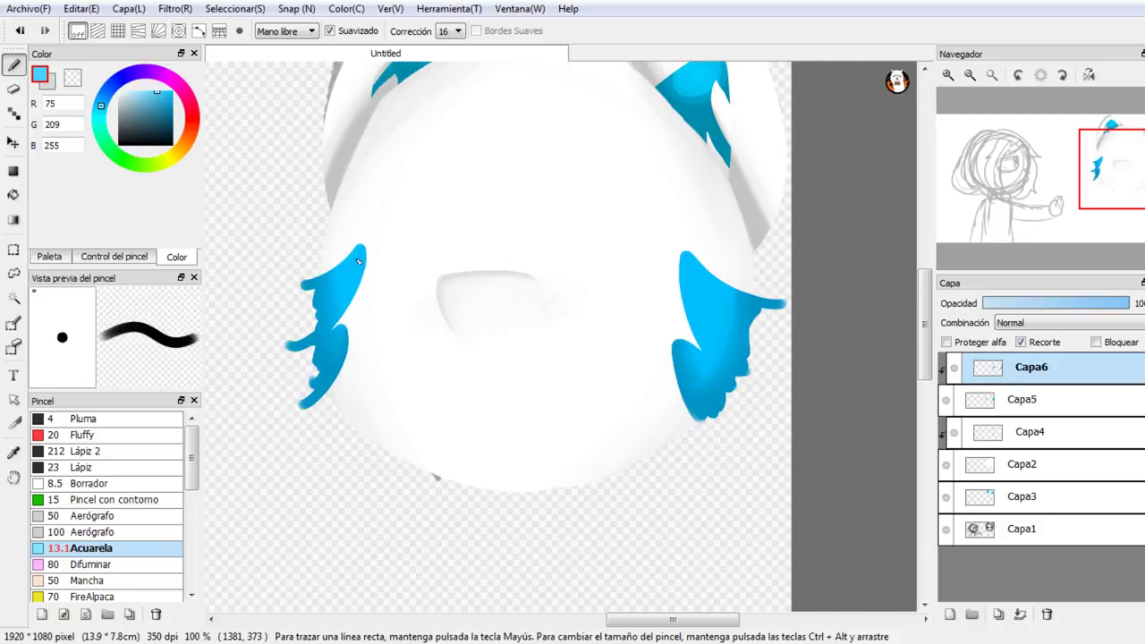
{"action": "left_click_drag", "start_coordinate": [362, 246], "coordinate": [367, 246]}
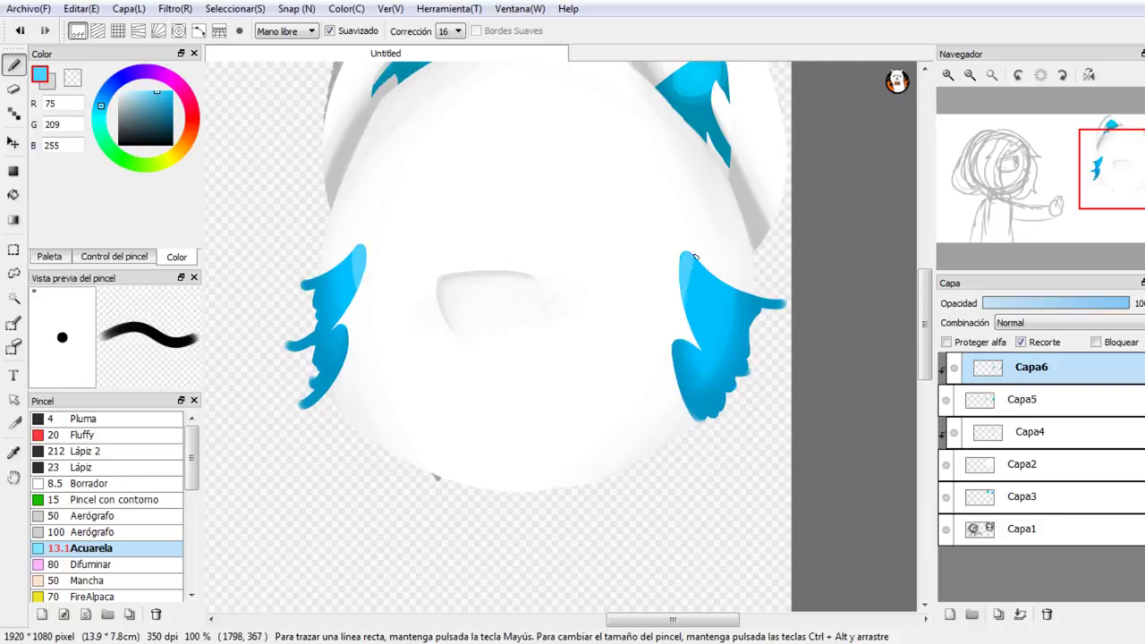
{"action": "left_click_drag", "start_coordinate": [157, 91], "coordinate": [170, 91]}
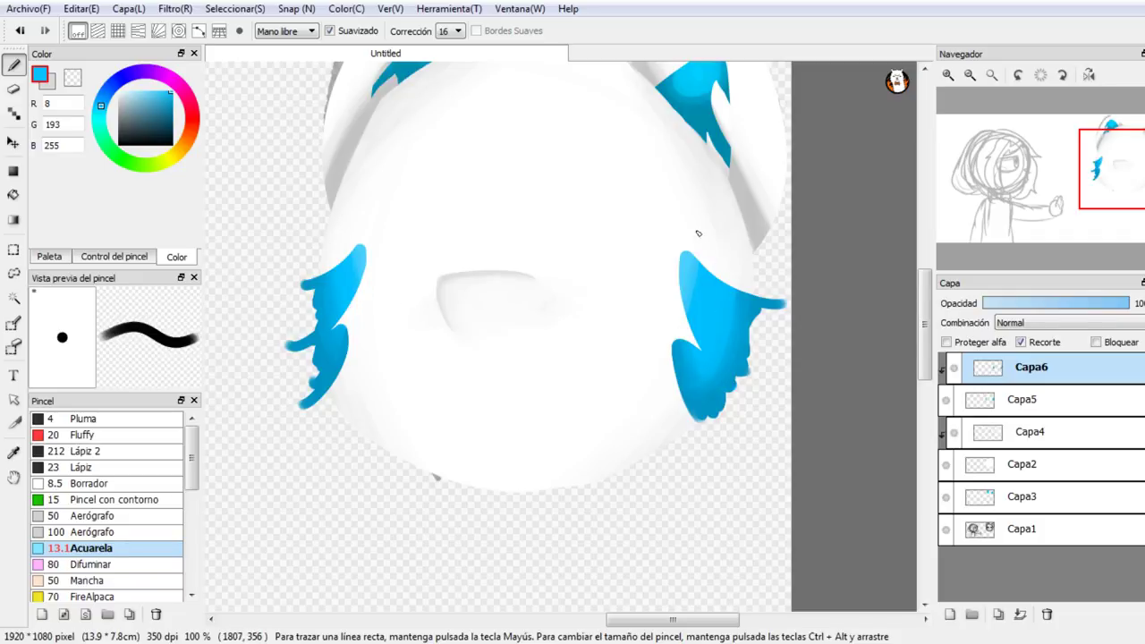
Step: Merge the shading layer down into the cheek markings layer, clip the merged layer to the head, and set the colour to black
{"action": "mouse_move", "coordinate": [1093, 204]}
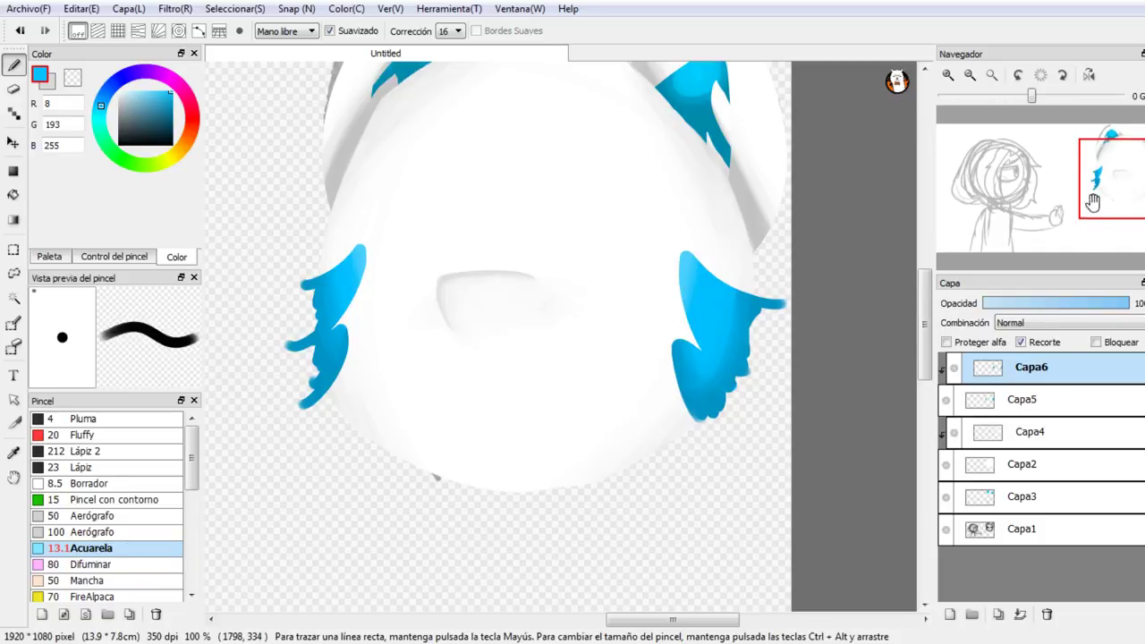
{"action": "left_click", "coordinate": [1021, 614]}
{"action": "left_click", "coordinate": [1024, 343]}
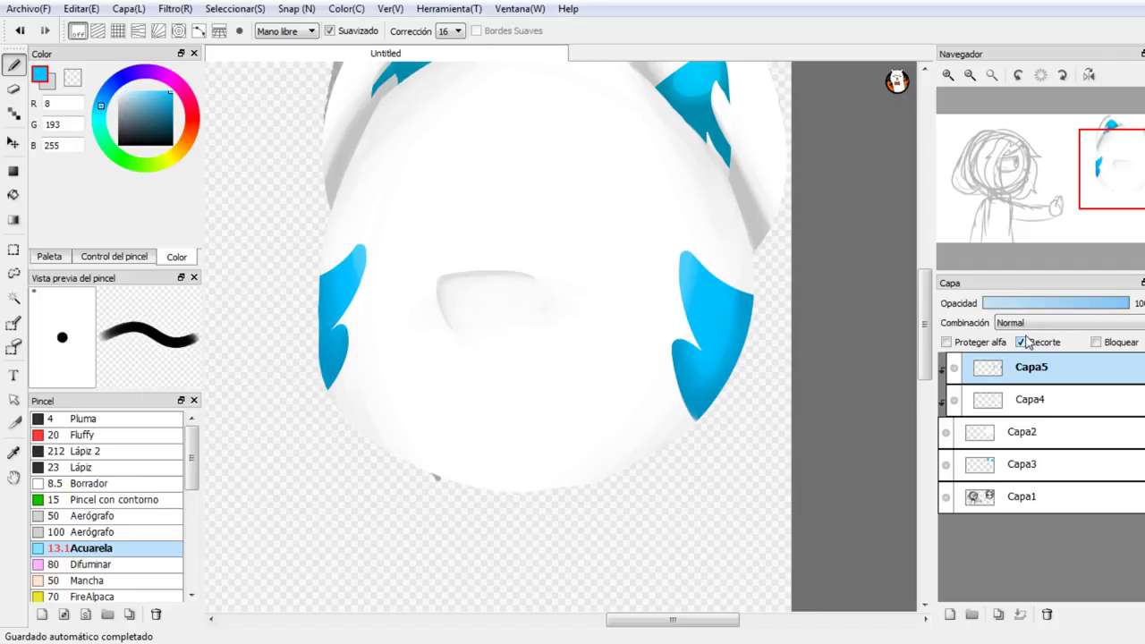
{"action": "mouse_move", "coordinate": [1060, 183]}
{"action": "left_mouse_down"}
{"action": "mouse_move", "coordinate": [1112, 198]}
{"action": "mouse_move", "coordinate": [1110, 158]}
{"action": "left_mouse_up"}
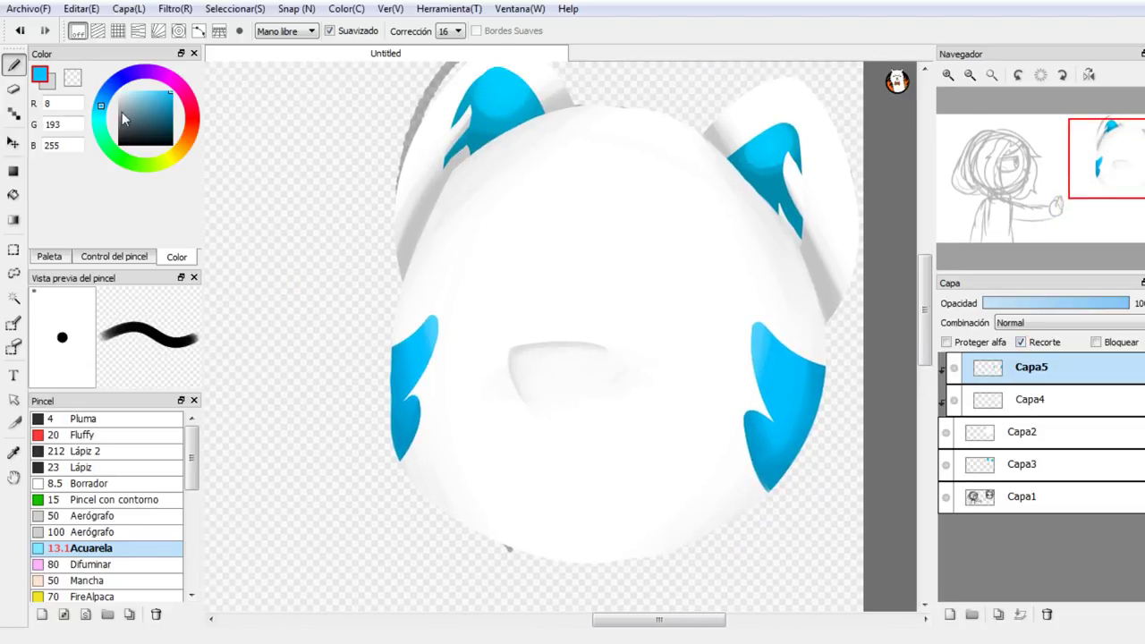
{"action": "left_click_drag", "start_coordinate": [123, 114], "coordinate": [34, 185]}
{"action": "left_click", "coordinate": [951, 614]}
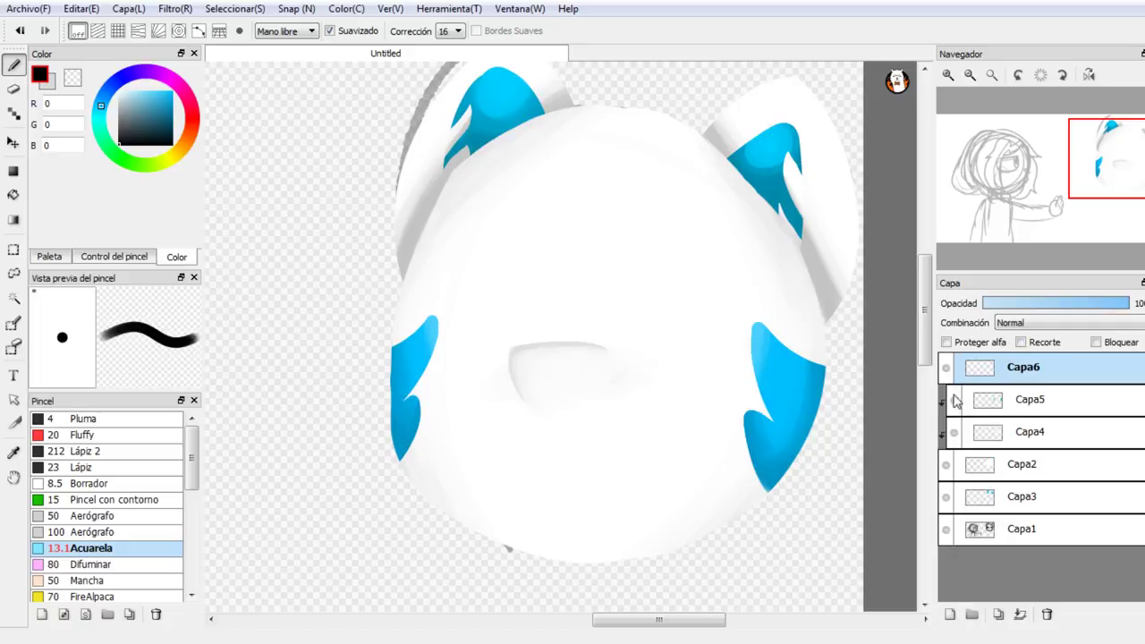
{"action": "left_click_drag", "start_coordinate": [414, 293], "coordinate": [565, 281]}
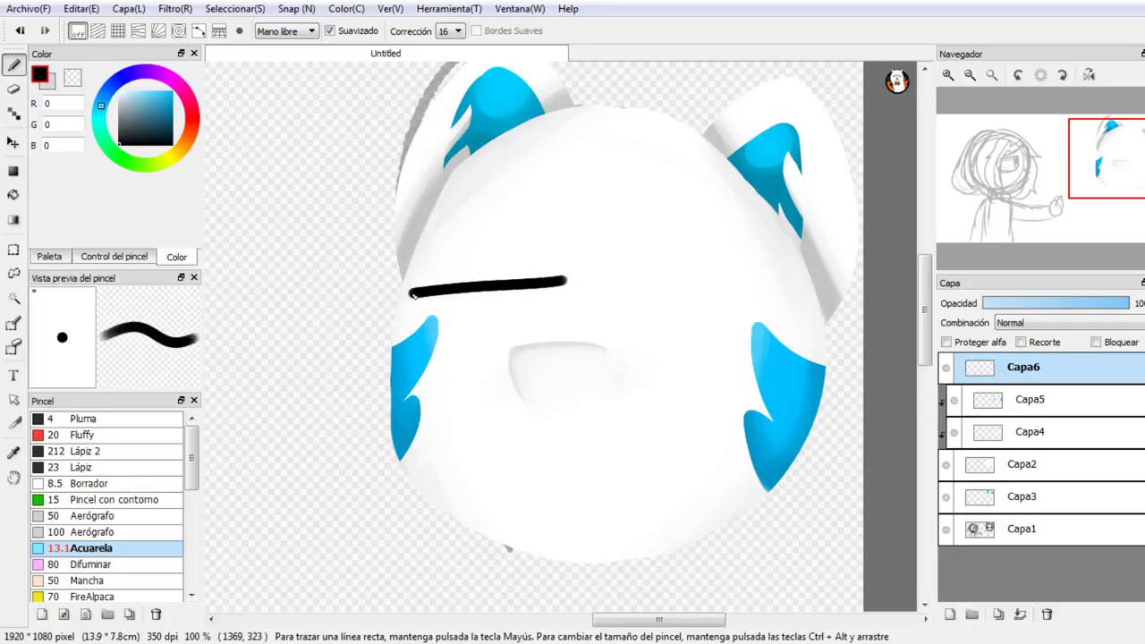
{"action": "mouse_move", "coordinate": [411, 296]}
{"action": "left_mouse_down"}
{"action": "mouse_move", "coordinate": [442, 340]}
{"action": "mouse_move", "coordinate": [564, 285]}
{"action": "left_mouse_up"}
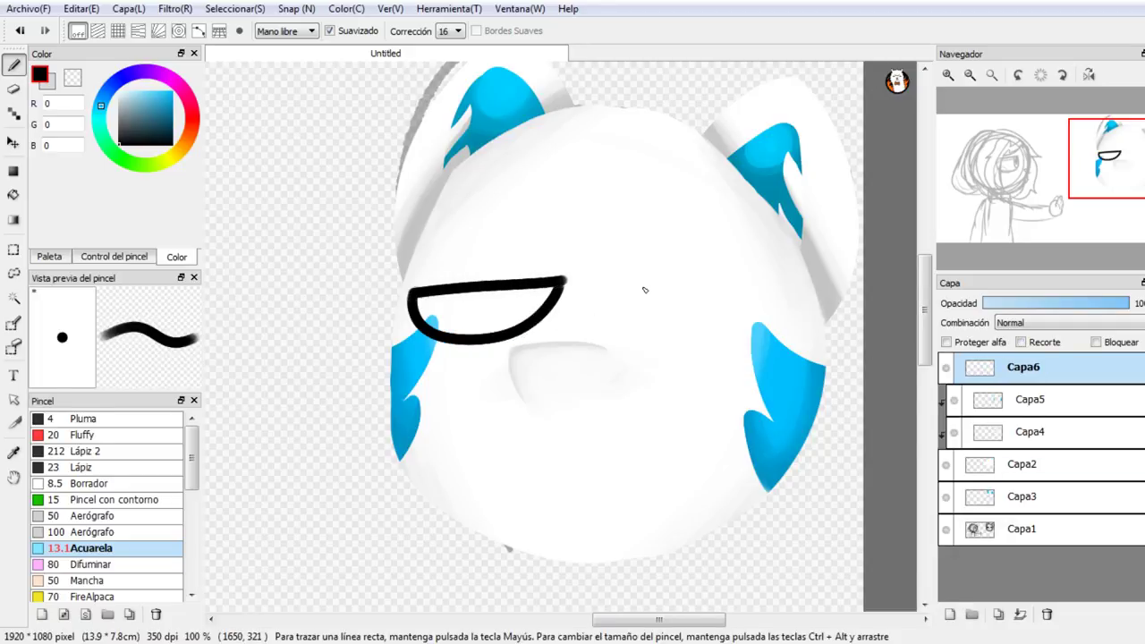
{"action": "left_click_drag", "start_coordinate": [641, 288], "coordinate": [786, 313]}
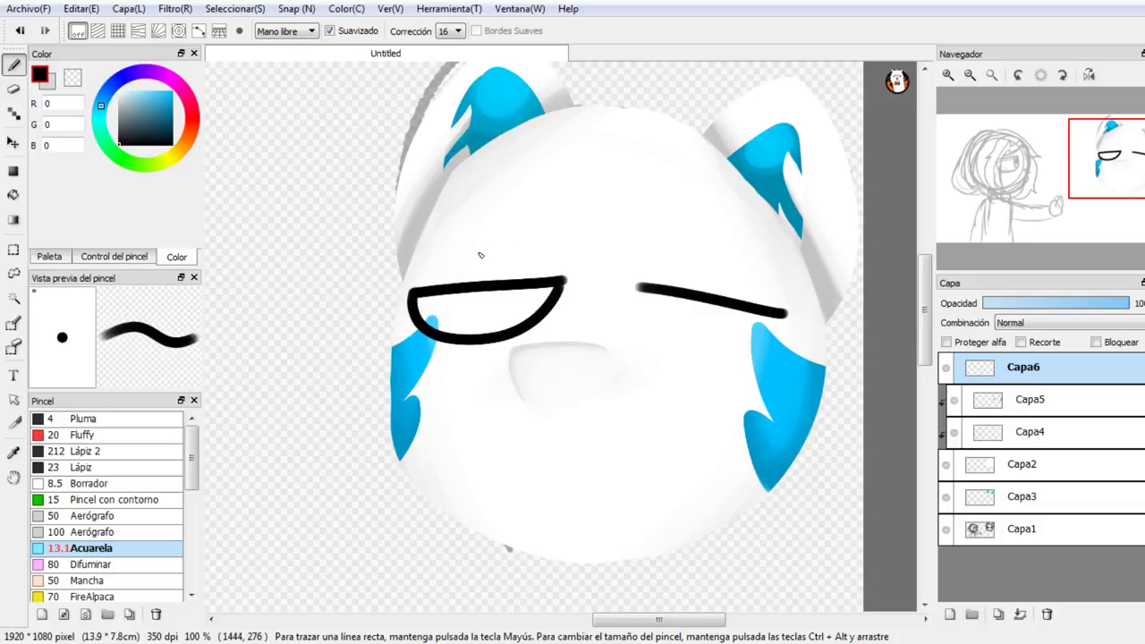
{"action": "key", "text": "ctrl+z"}
{"action": "key", "text": "ctrl+z"}
{"action": "key", "text": "ctrl+z"}
{"action": "key", "text": "ctrl+z"}
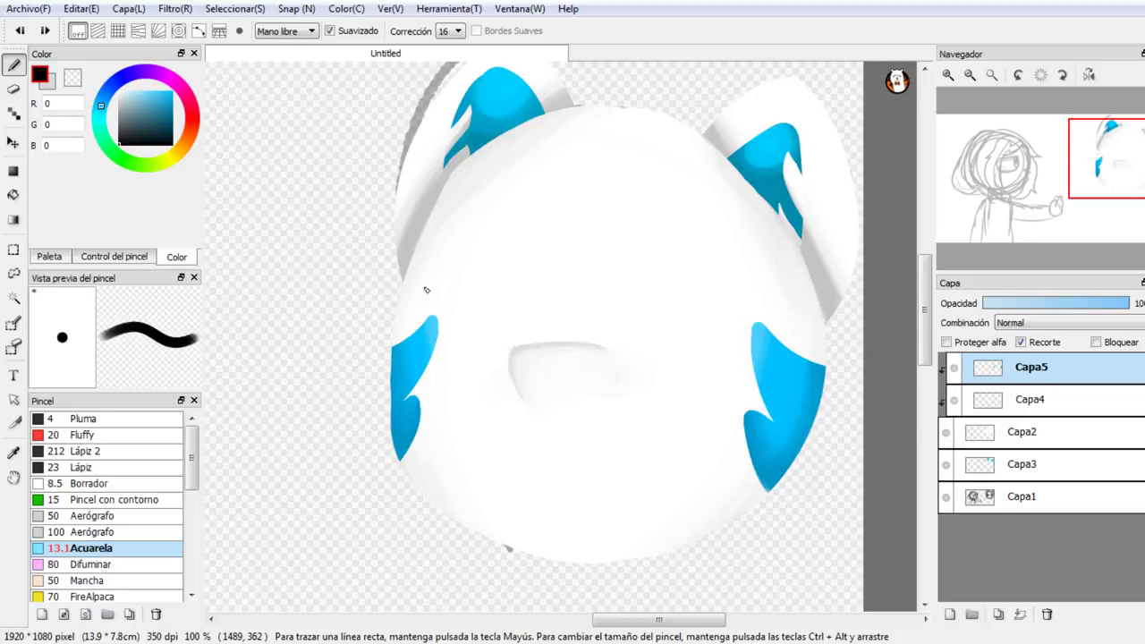
Step: Add a new layer above the cheek markings and clip it to the head
{"action": "left_click", "coordinate": [950, 614]}
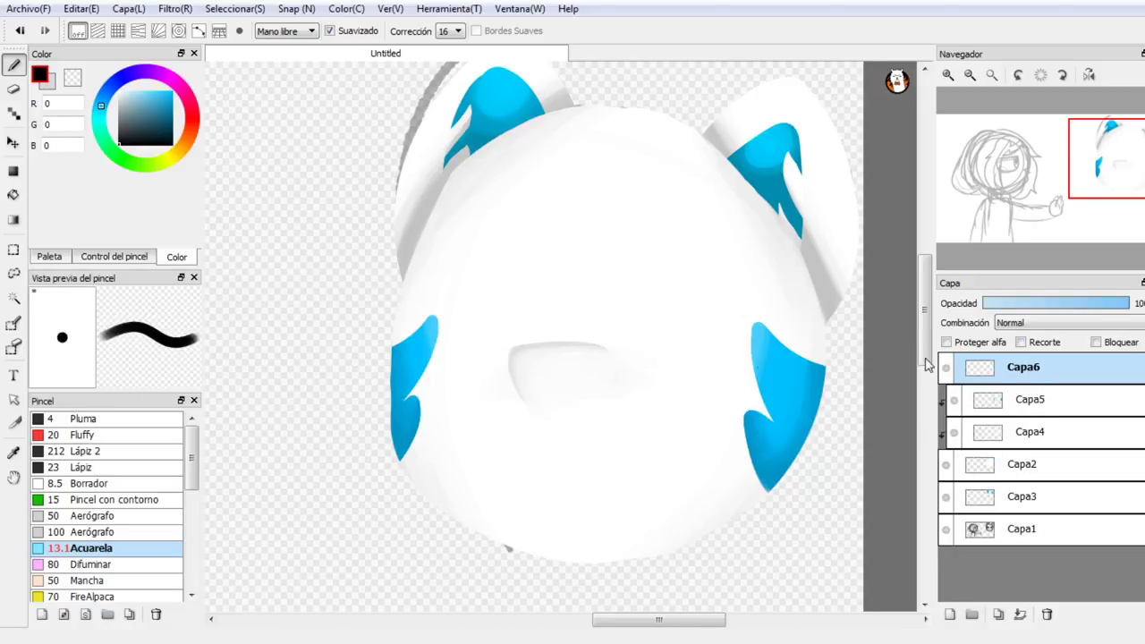
{"action": "left_click_drag", "start_coordinate": [373, 291], "coordinate": [554, 254]}
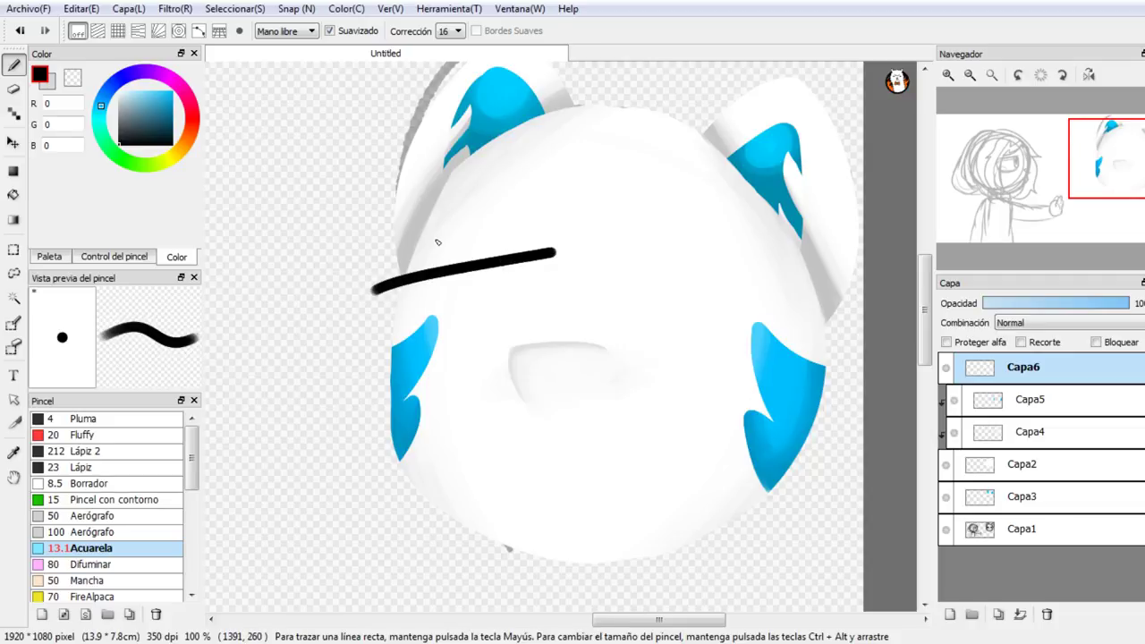
{"action": "key", "text": "ctrl+z"}
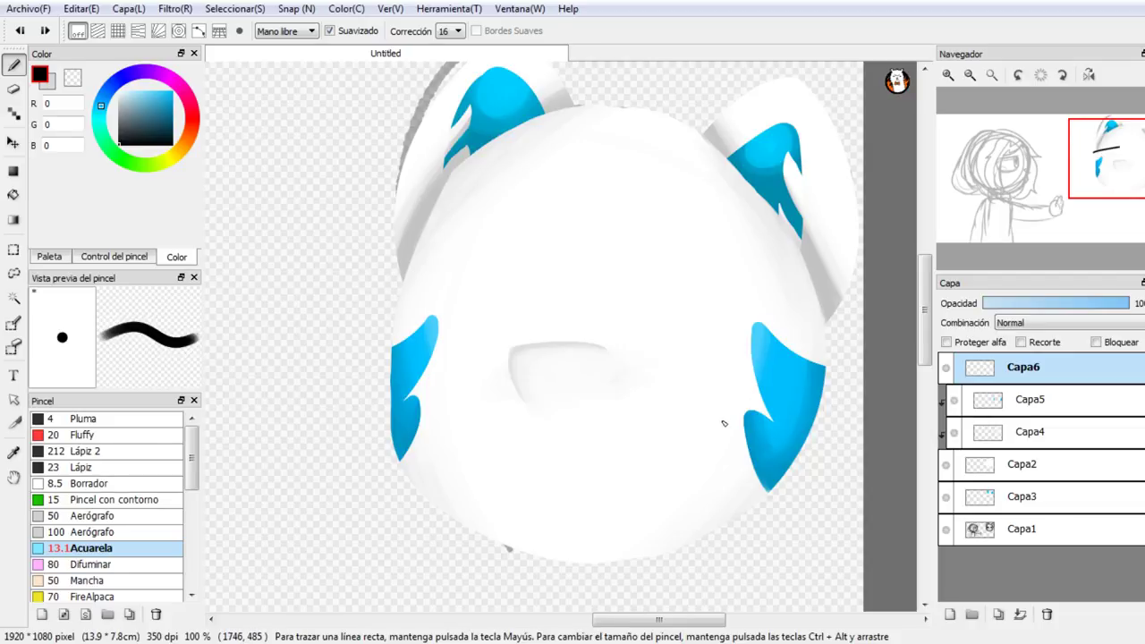
{"action": "left_click", "coordinate": [1021, 342]}
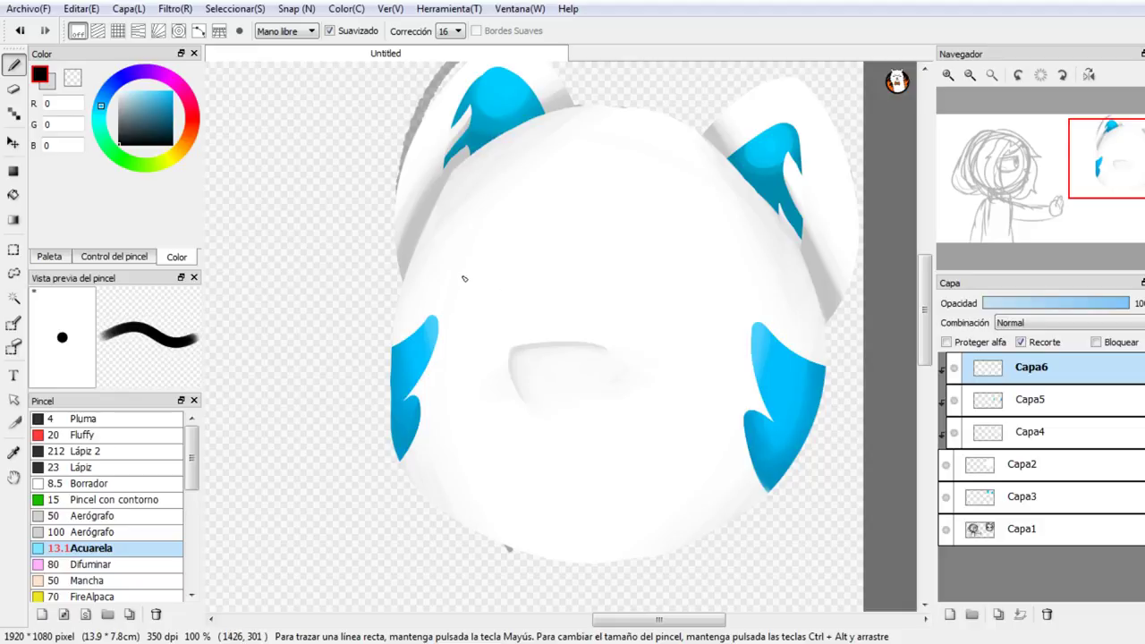
{"action": "left_click_drag", "start_coordinate": [433, 274], "coordinate": [578, 254]}
{"action": "key", "text": "ctrl+z"}
{"action": "left_click_drag", "start_coordinate": [405, 273], "coordinate": [555, 244]}
{"action": "mouse_move", "coordinate": [404, 277]}
{"action": "left_mouse_down"}
{"action": "mouse_move", "coordinate": [442, 342]}
{"action": "mouse_move", "coordinate": [536, 283]}
{"action": "mouse_move", "coordinate": [548, 231]}
{"action": "left_mouse_up"}
{"action": "key", "text": "ctrl+z"}
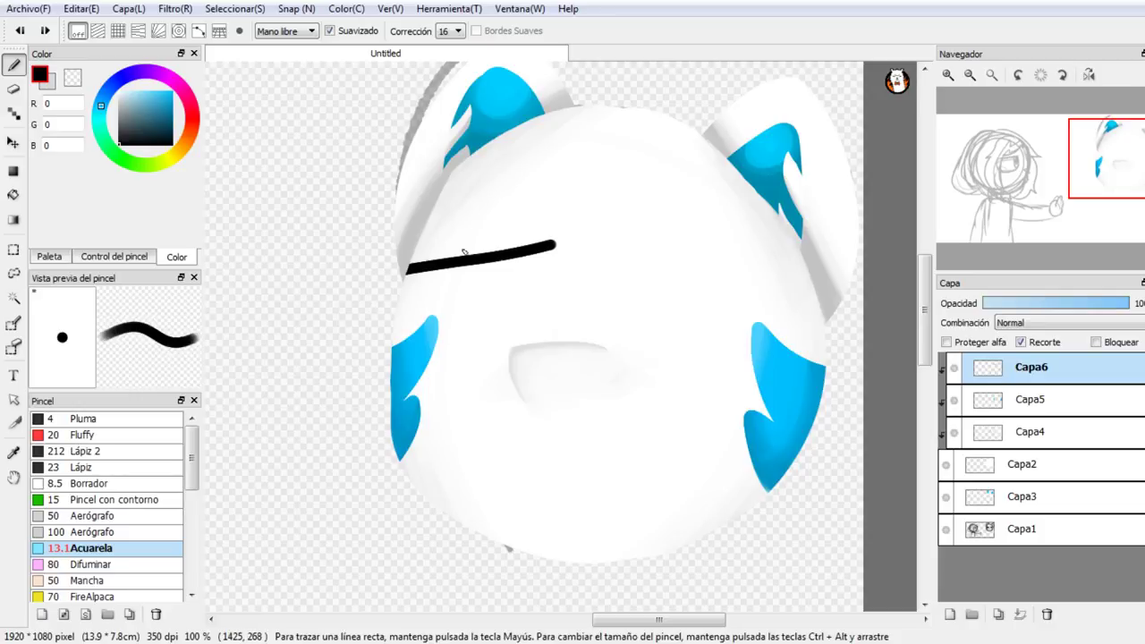
{"action": "key", "text": "ctrl+z"}
Step: Outline two half-closed eyes in black above the snout, each with a nearly straight upper lid and a rounded lower curve
{"action": "left_click_drag", "start_coordinate": [407, 269], "coordinate": [555, 265]}
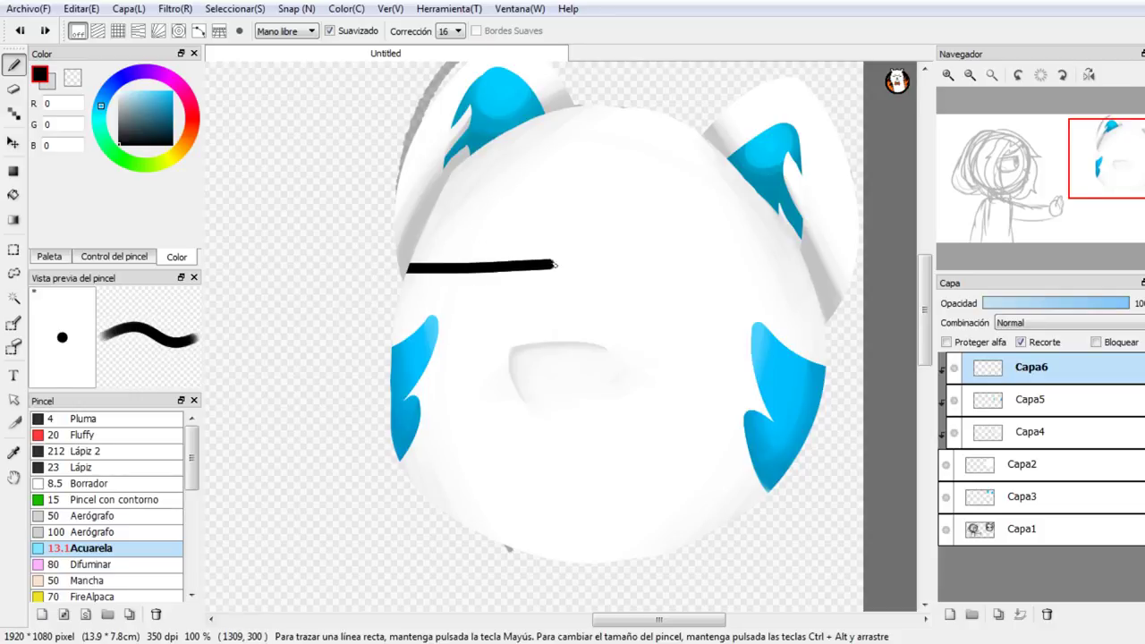
{"action": "mouse_move", "coordinate": [406, 271]}
{"action": "left_mouse_down"}
{"action": "mouse_move", "coordinate": [422, 336]}
{"action": "mouse_move", "coordinate": [509, 334]}
{"action": "mouse_move", "coordinate": [547, 264]}
{"action": "left_mouse_up"}
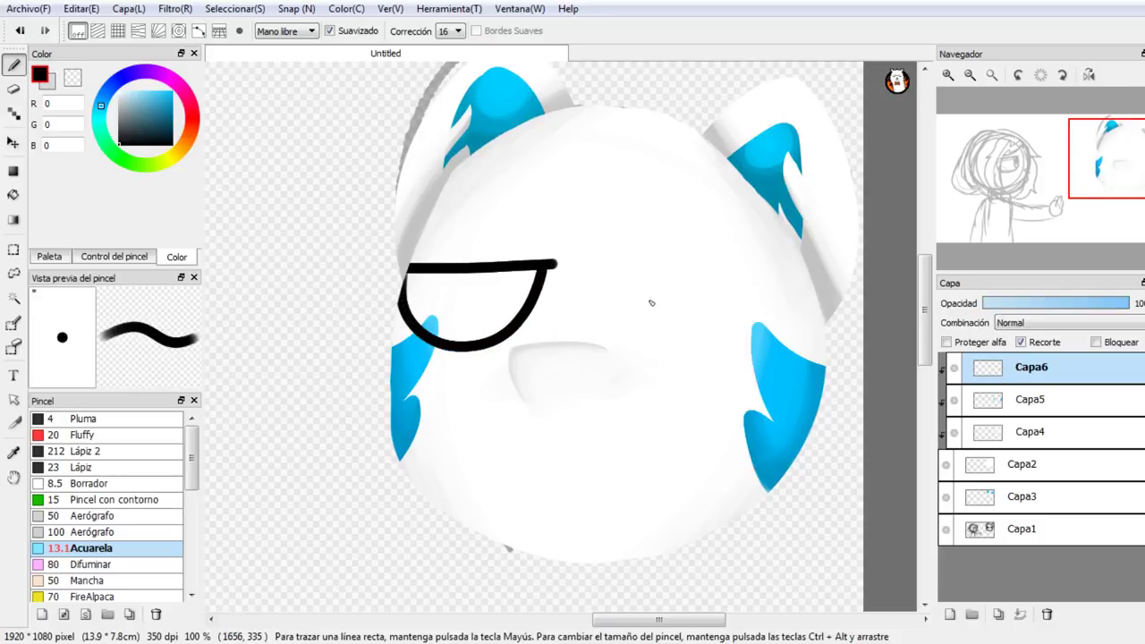
{"action": "left_click_drag", "start_coordinate": [628, 271], "coordinate": [801, 293]}
{"action": "mouse_move", "coordinate": [630, 271]}
{"action": "left_mouse_down"}
{"action": "mouse_move", "coordinate": [654, 334]}
{"action": "mouse_move", "coordinate": [766, 328]}
{"action": "mouse_move", "coordinate": [787, 293]}
{"action": "left_mouse_up"}
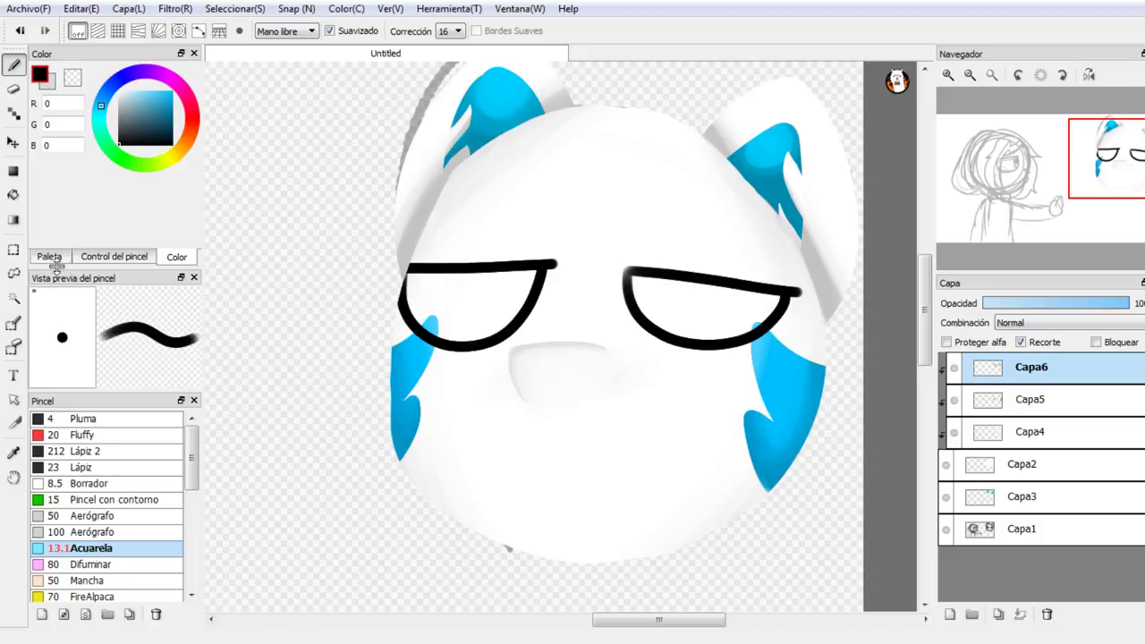
Step: Fill both eye outlines with black and paint over the faded inner corner of the right eye
{"action": "left_click", "coordinate": [951, 77]}
{"action": "left_click", "coordinate": [951, 77]}
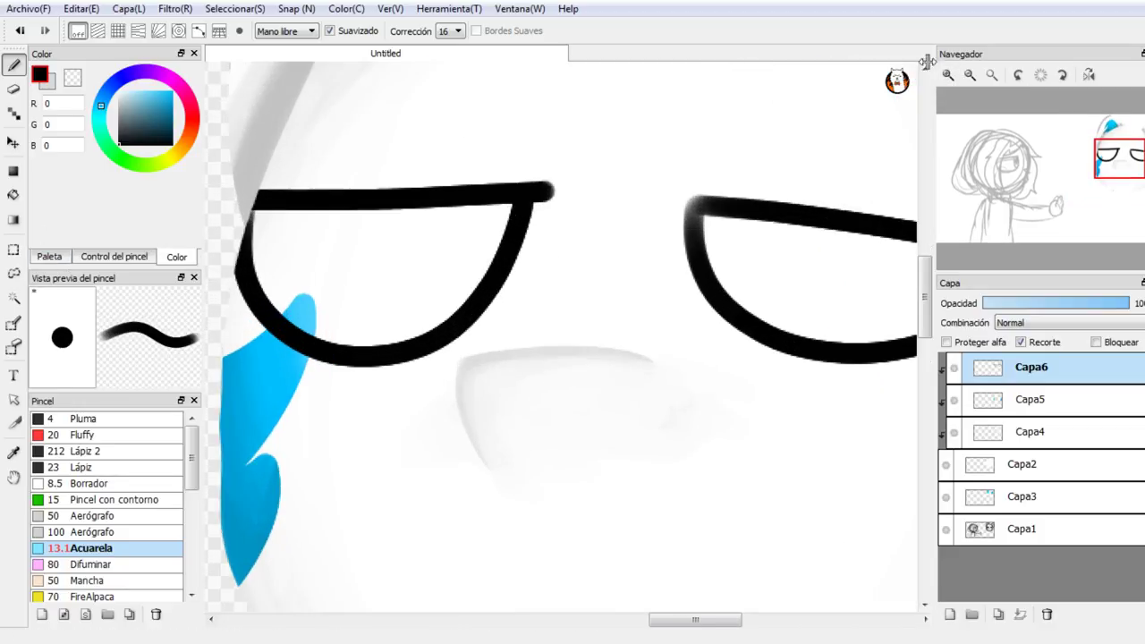
{"action": "left_click", "coordinate": [13, 195]}
{"action": "left_click", "coordinate": [314, 245]}
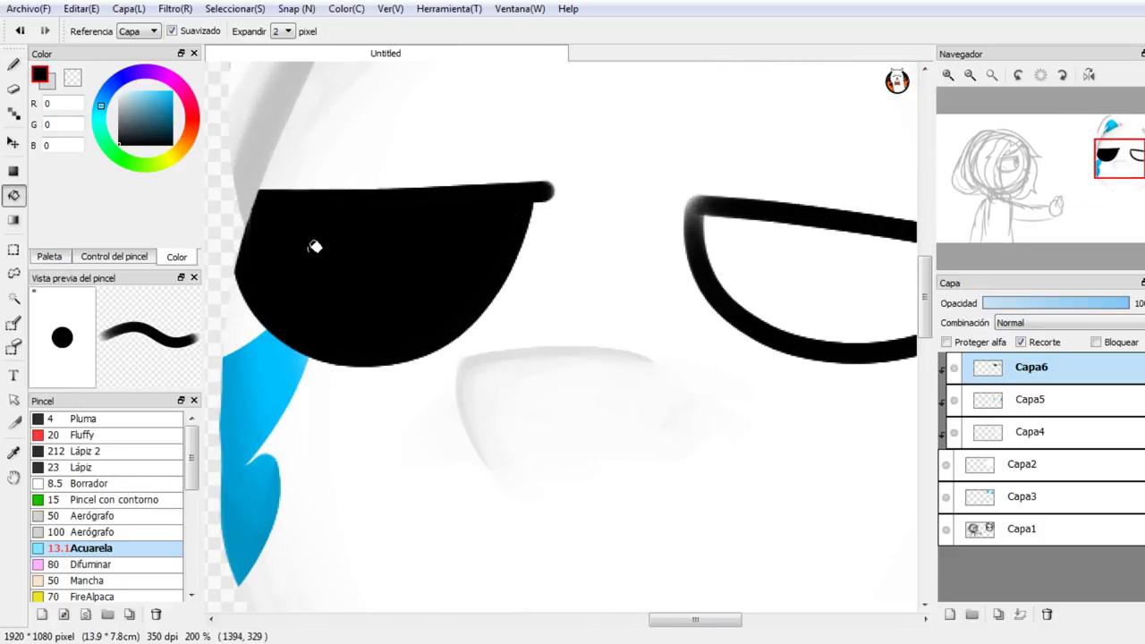
{"action": "left_click", "coordinate": [779, 270]}
{"action": "left_click", "coordinate": [13, 65]}
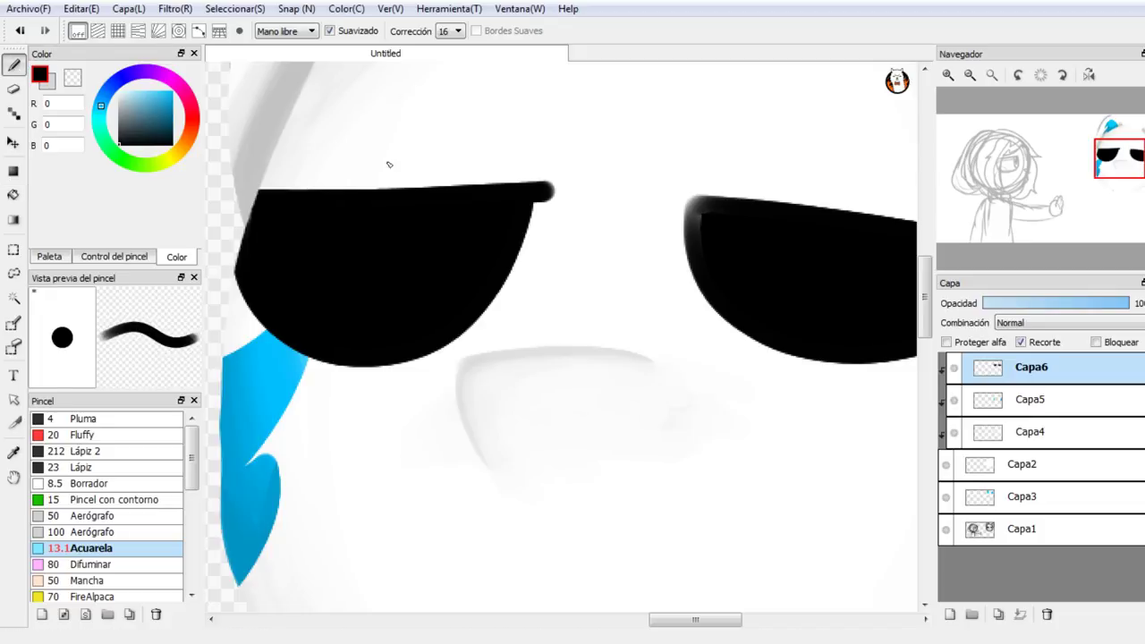
{"action": "left_click_drag", "start_coordinate": [706, 223], "coordinate": [717, 209]}
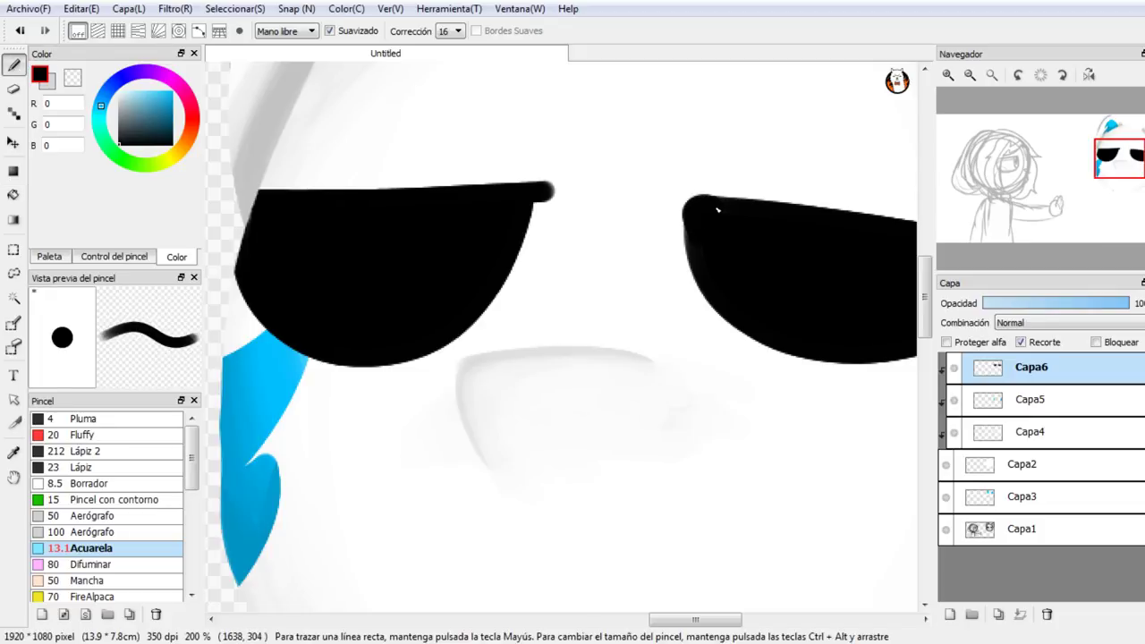
Step: Pick dark grey, RGB 84, 84, 84, turn off clipping for the eyes layer, and add a new layer above clipped to it
{"action": "mouse_move", "coordinate": [1125, 170]}
{"action": "left_mouse_down"}
{"action": "mouse_move", "coordinate": [1144, 170]}
{"action": "mouse_move", "coordinate": [1120, 169]}
{"action": "left_mouse_up"}
{"action": "left_click", "coordinate": [972, 76]}
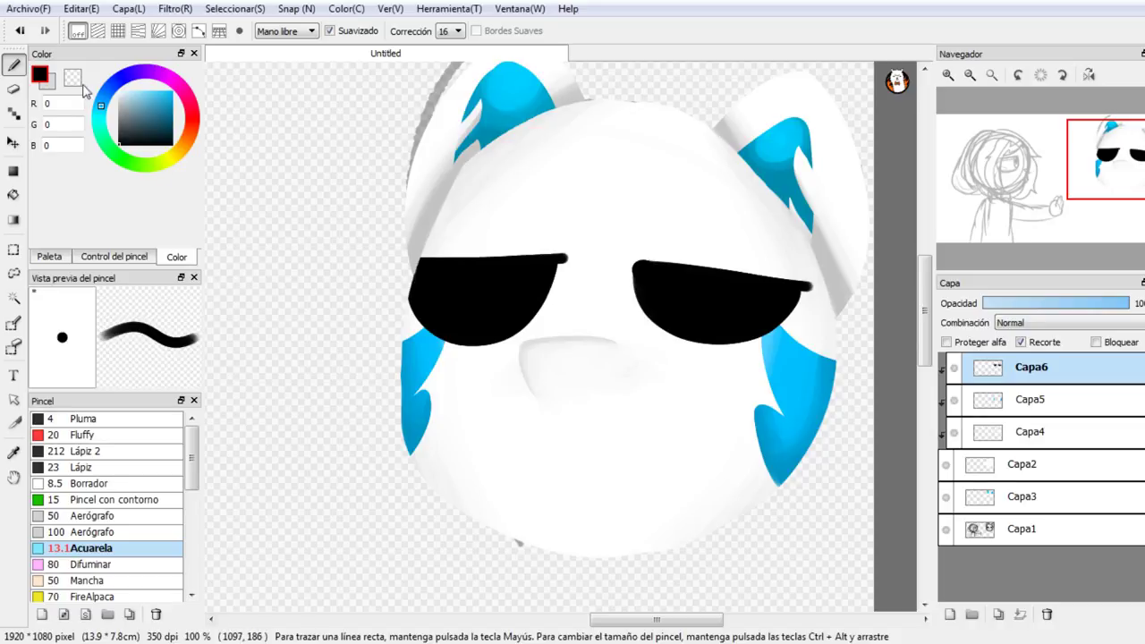
{"action": "left_click", "coordinate": [121, 140]}
{"action": "left_click_drag", "start_coordinate": [121, 140], "coordinate": [119, 126]}
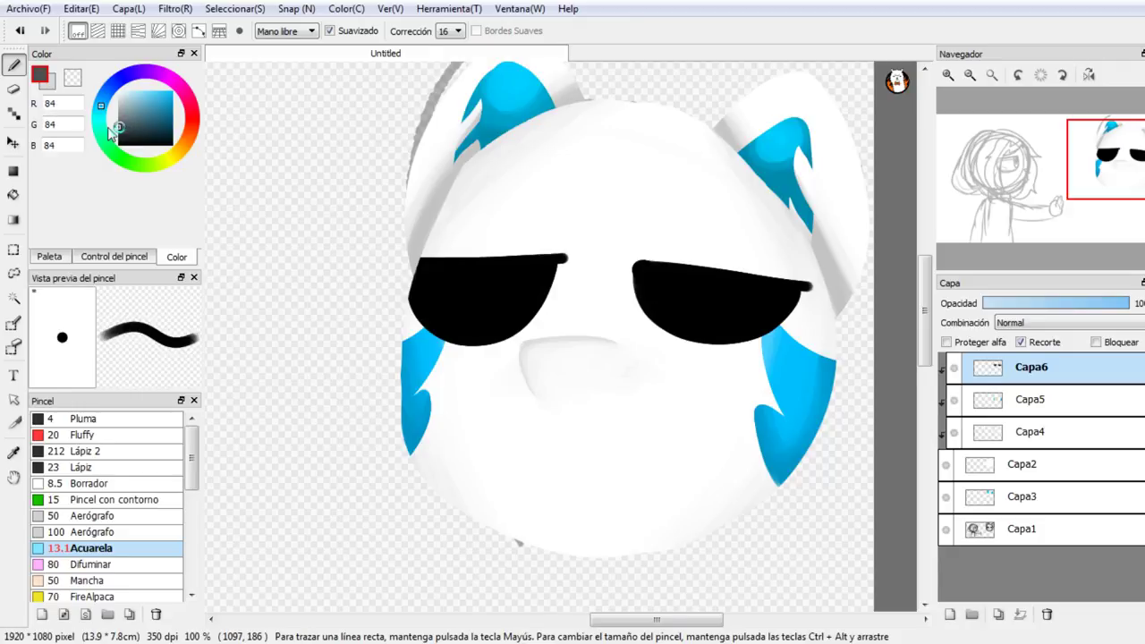
{"action": "left_click", "coordinate": [1021, 341]}
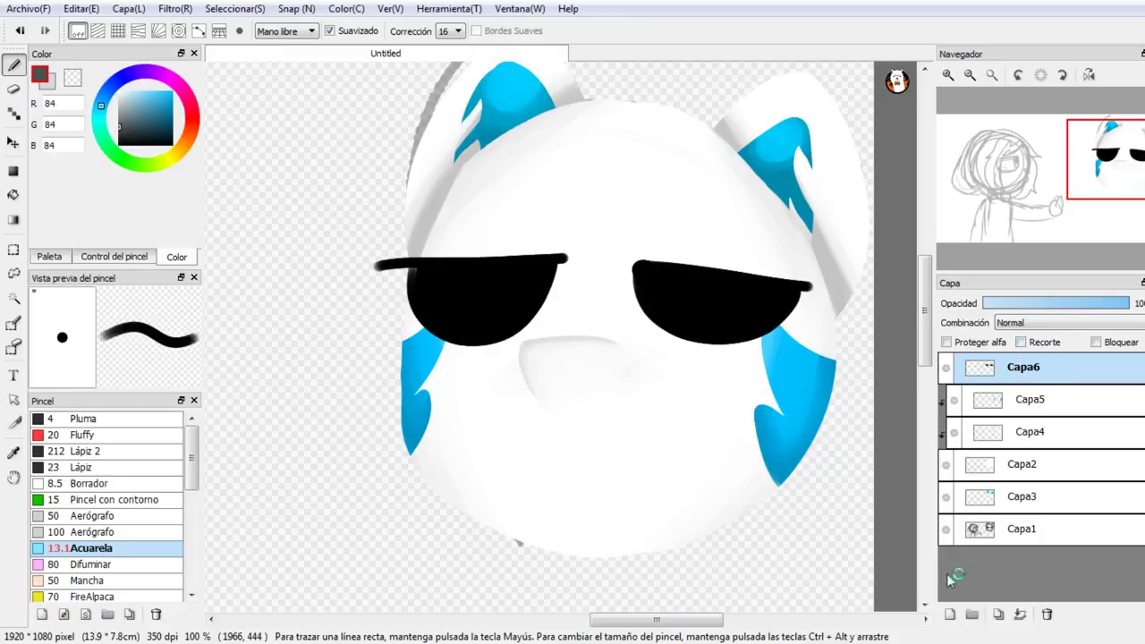
{"action": "left_click", "coordinate": [951, 616]}
{"action": "left_click", "coordinate": [1021, 342]}
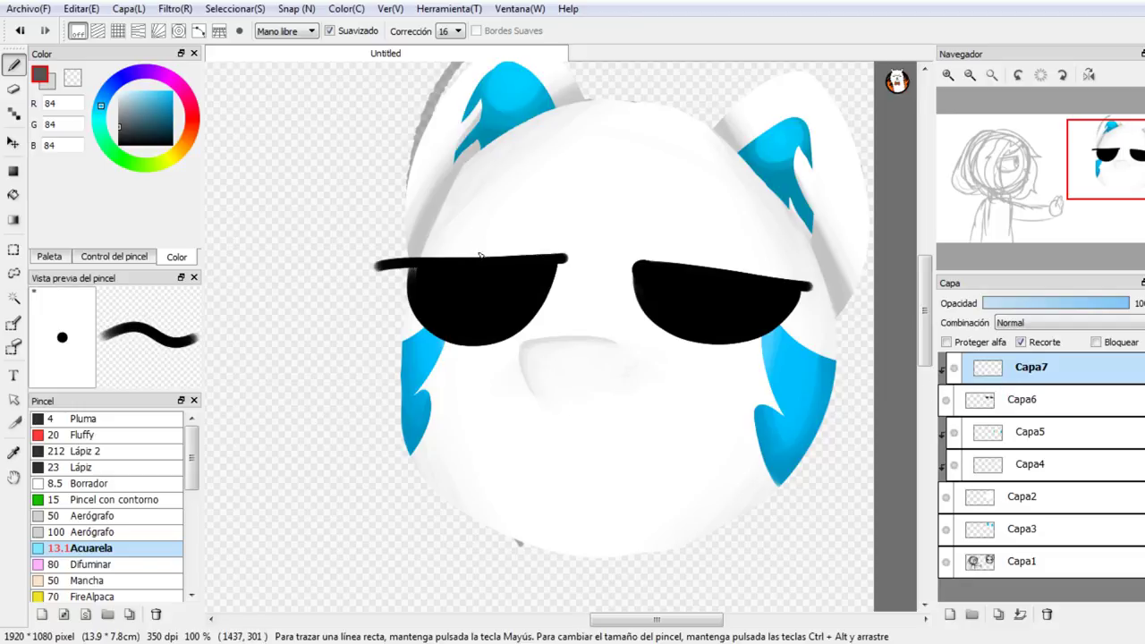
Step: Paint a dark grey vertical sheen along the outer side of both black eyes
{"action": "left_click_drag", "start_coordinate": [427, 270], "coordinate": [434, 320]}
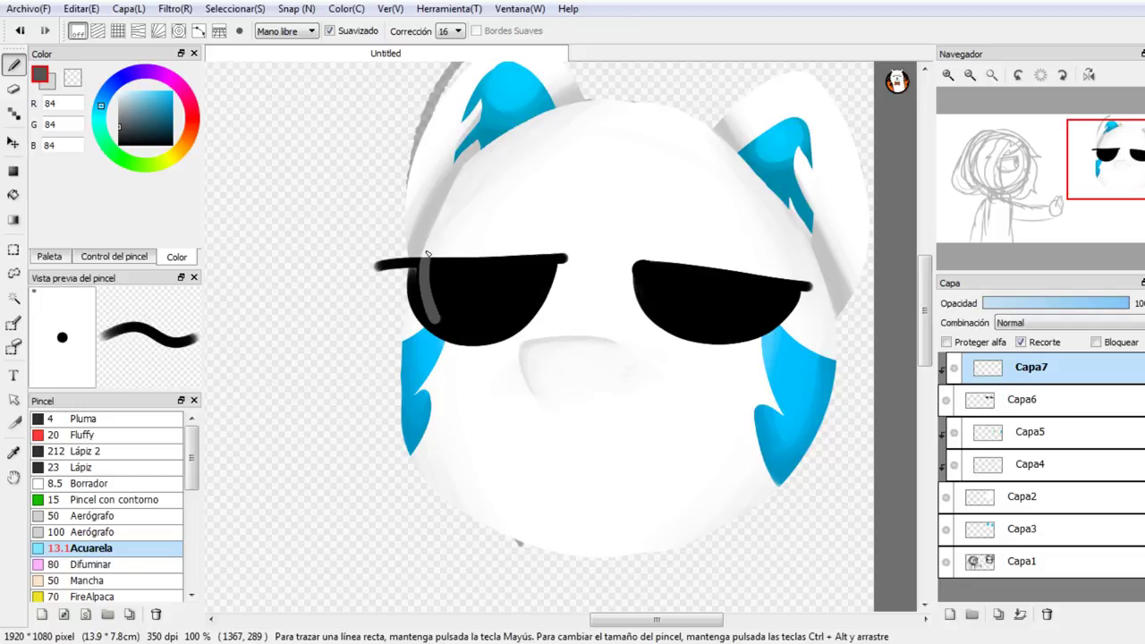
{"action": "left_click_drag", "start_coordinate": [431, 274], "coordinate": [439, 321]}
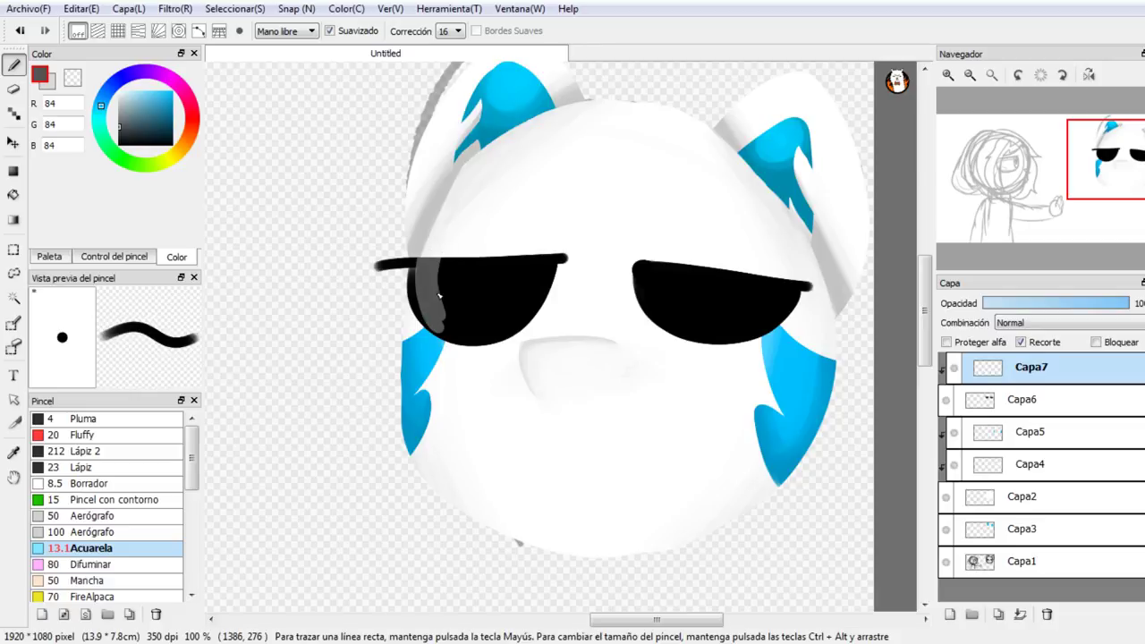
{"action": "mouse_move", "coordinate": [441, 260]}
{"action": "left_mouse_down"}
{"action": "mouse_move", "coordinate": [441, 319]}
{"action": "mouse_move", "coordinate": [438, 242]}
{"action": "mouse_move", "coordinate": [450, 331]}
{"action": "left_mouse_up"}
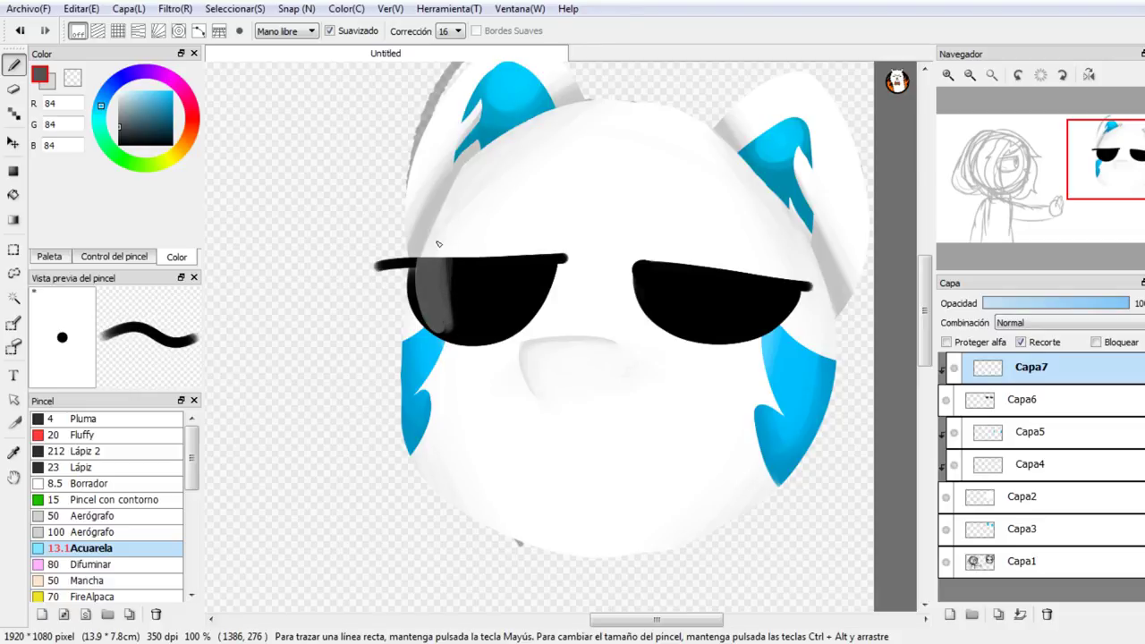
{"action": "mouse_move", "coordinate": [415, 282]}
{"action": "left_mouse_down"}
{"action": "mouse_move", "coordinate": [433, 329]}
{"action": "mouse_move", "coordinate": [417, 263]}
{"action": "left_mouse_up"}
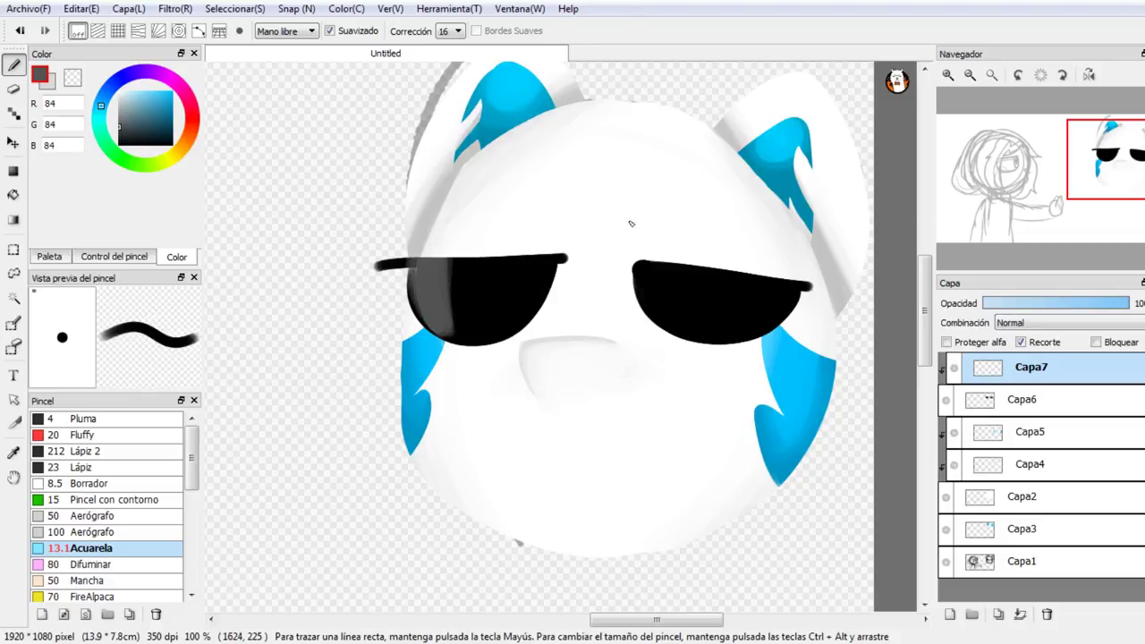
{"action": "mouse_move", "coordinate": [741, 273]}
{"action": "left_mouse_down"}
{"action": "mouse_move", "coordinate": [753, 312]}
{"action": "mouse_move", "coordinate": [753, 289]}
{"action": "mouse_move", "coordinate": [740, 324]}
{"action": "left_mouse_up"}
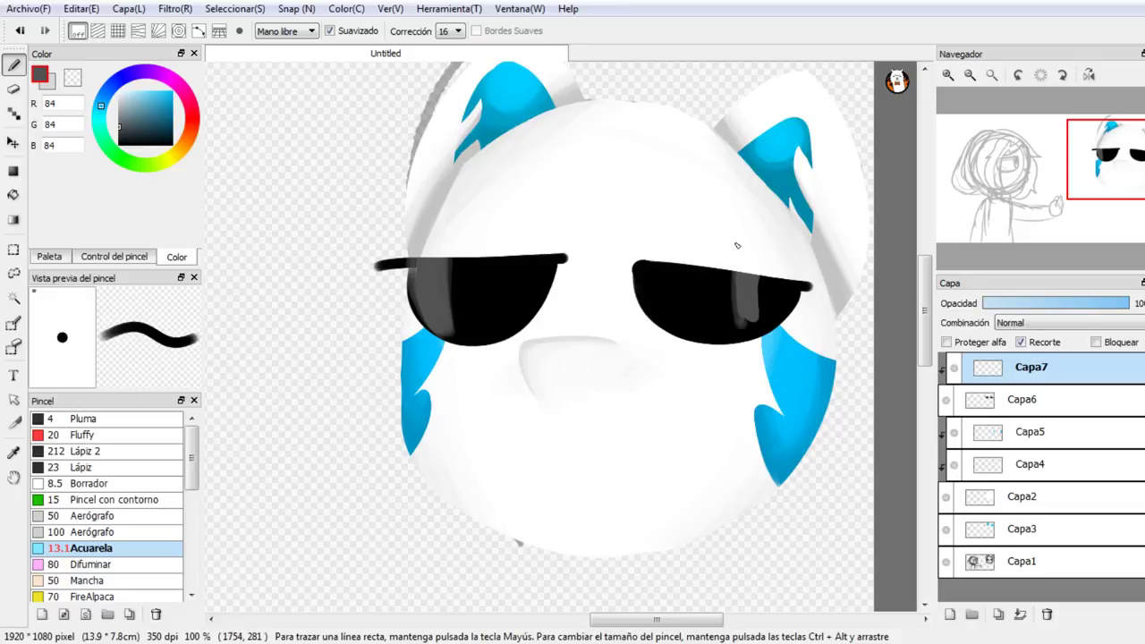
{"action": "mouse_move", "coordinate": [737, 245]}
{"action": "left_mouse_down"}
{"action": "mouse_move", "coordinate": [747, 307]}
{"action": "mouse_move", "coordinate": [766, 294]}
{"action": "left_mouse_up"}
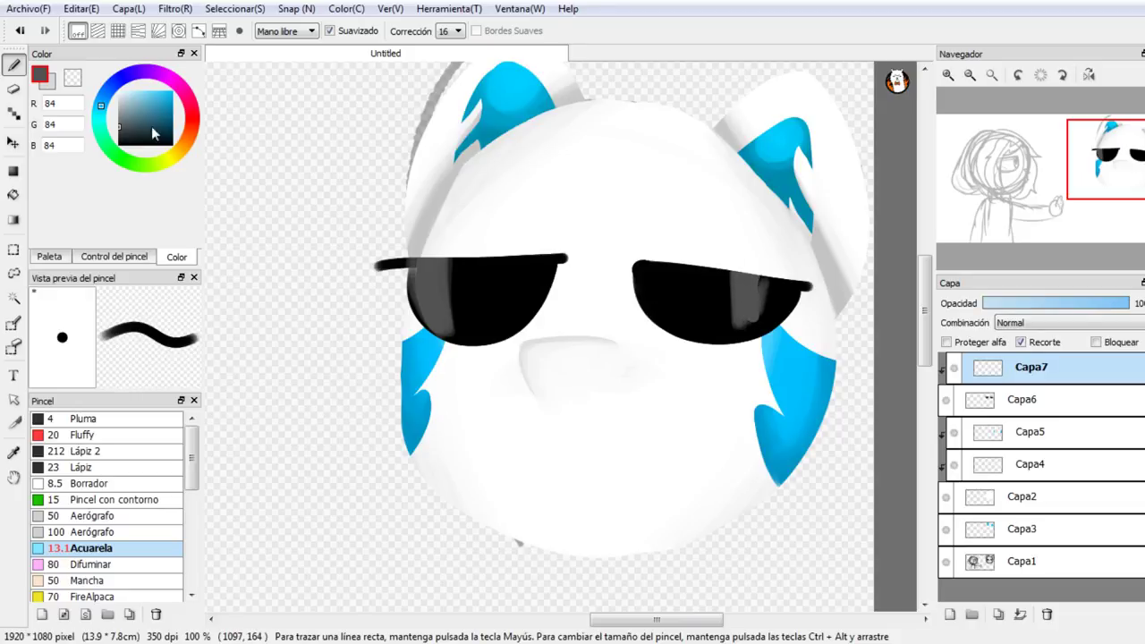
Step: Blend the grey sheen on both eyes darker using black and a brush size of 22
{"action": "left_click", "coordinate": [119, 144]}
{"action": "left_click", "coordinate": [948, 75]}
{"action": "left_click", "coordinate": [949, 76]}
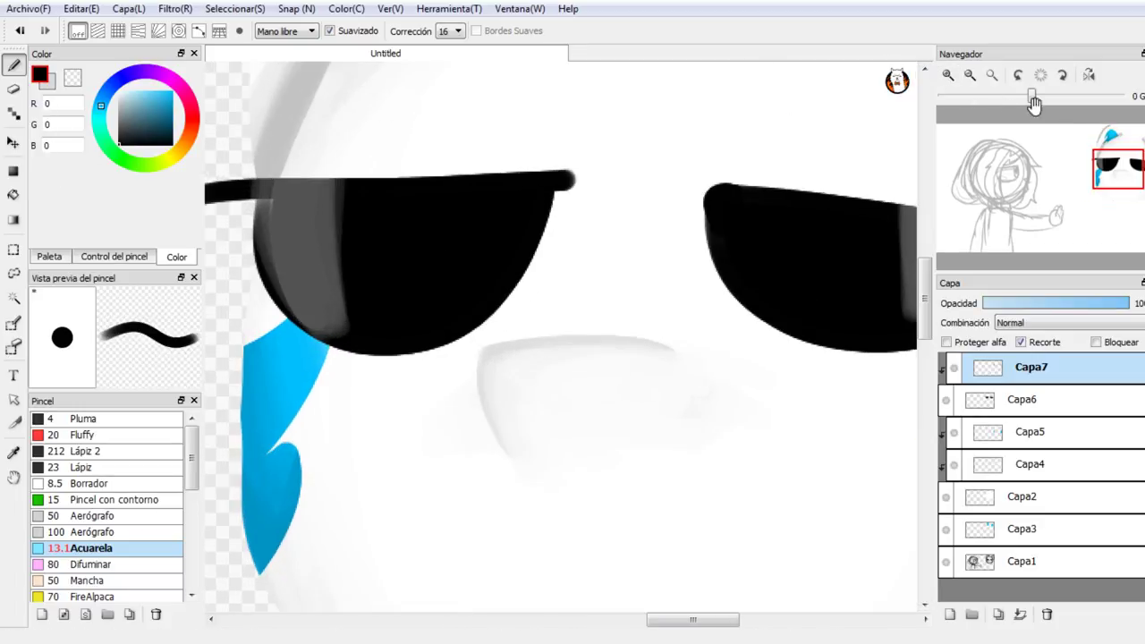
{"action": "left_click_drag", "start_coordinate": [1110, 152], "coordinate": [1105, 163]}
{"action": "left_click", "coordinate": [114, 257]}
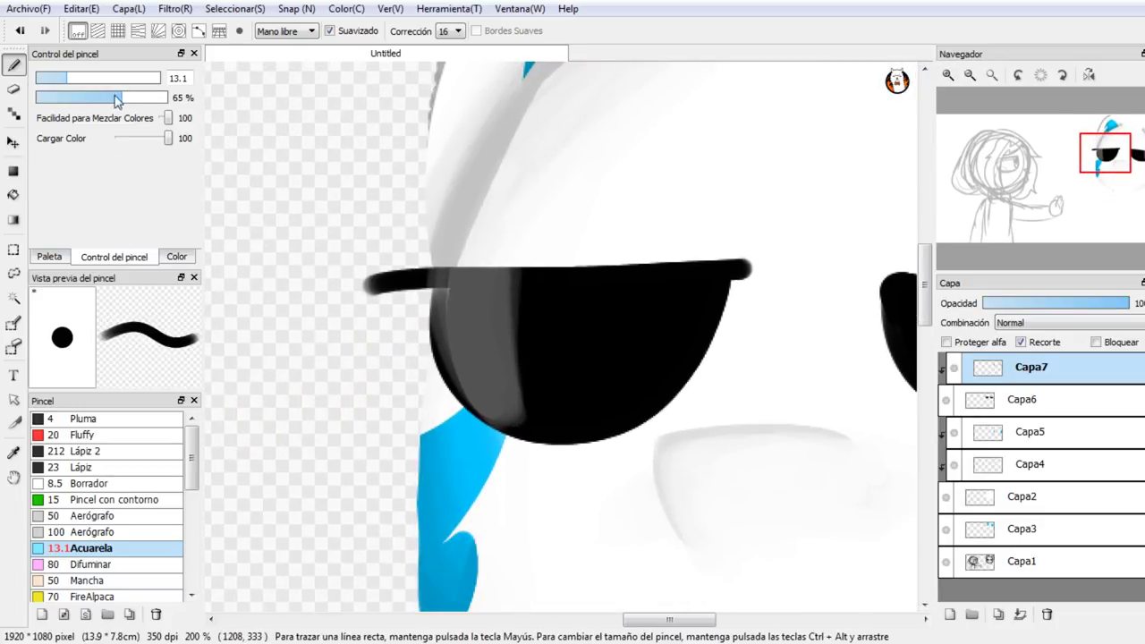
{"action": "left_click_drag", "start_coordinate": [79, 79], "coordinate": [103, 91]}
{"action": "left_click_drag", "start_coordinate": [524, 248], "coordinate": [512, 245]}
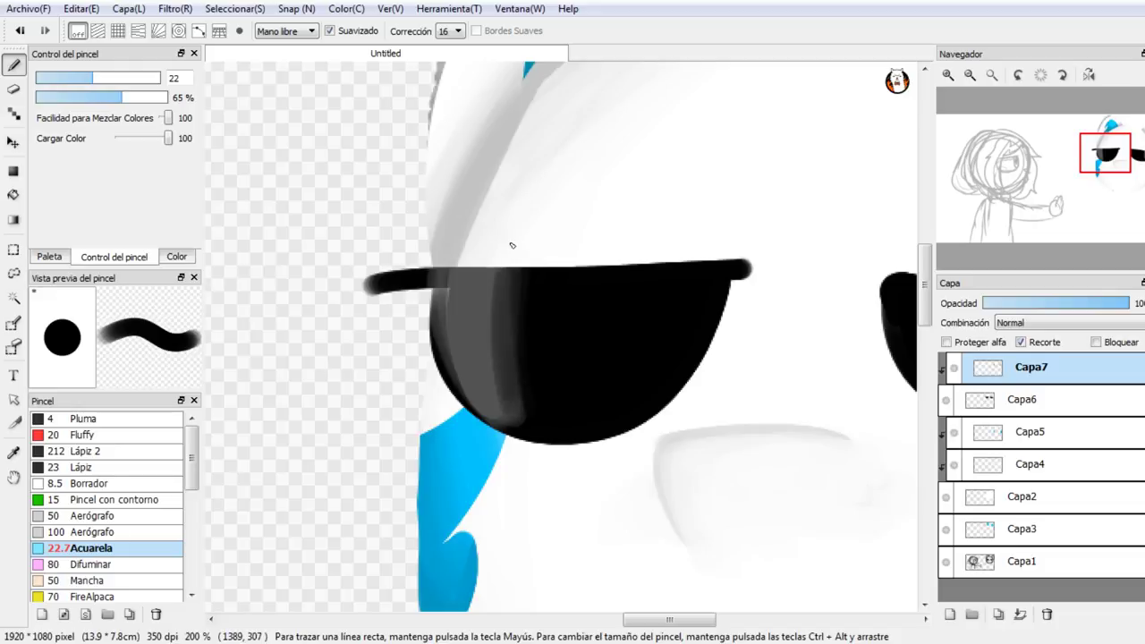
{"action": "mouse_move", "coordinate": [499, 392]}
{"action": "left_mouse_down"}
{"action": "mouse_move", "coordinate": [464, 205]}
{"action": "mouse_move", "coordinate": [515, 438]}
{"action": "mouse_move", "coordinate": [445, 269]}
{"action": "mouse_move", "coordinate": [495, 452]}
{"action": "mouse_move", "coordinate": [455, 259]}
{"action": "mouse_move", "coordinate": [494, 432]}
{"action": "mouse_move", "coordinate": [458, 249]}
{"action": "mouse_move", "coordinate": [499, 428]}
{"action": "mouse_move", "coordinate": [502, 239]}
{"action": "mouse_move", "coordinate": [508, 404]}
{"action": "mouse_move", "coordinate": [441, 264]}
{"action": "mouse_move", "coordinate": [453, 383]}
{"action": "left_mouse_up"}
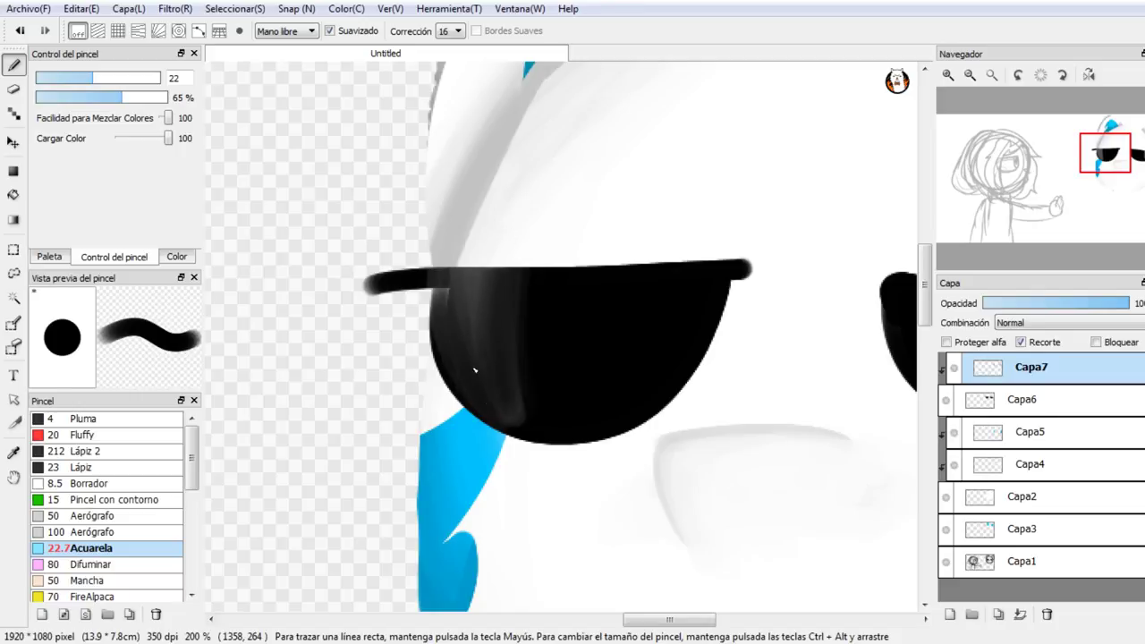
{"action": "left_click_drag", "start_coordinate": [1110, 160], "coordinate": [1136, 161]}
{"action": "mouse_move", "coordinate": [526, 255]}
{"action": "left_mouse_down"}
{"action": "mouse_move", "coordinate": [532, 387]}
{"action": "mouse_move", "coordinate": [525, 243]}
{"action": "mouse_move", "coordinate": [528, 368]}
{"action": "mouse_move", "coordinate": [539, 286]}
{"action": "mouse_move", "coordinate": [558, 395]}
{"action": "mouse_move", "coordinate": [599, 235]}
{"action": "mouse_move", "coordinate": [577, 391]}
{"action": "mouse_move", "coordinate": [606, 277]}
{"action": "mouse_move", "coordinate": [573, 347]}
{"action": "mouse_move", "coordinate": [554, 250]}
{"action": "left_mouse_up"}
{"action": "left_click", "coordinate": [971, 75]}
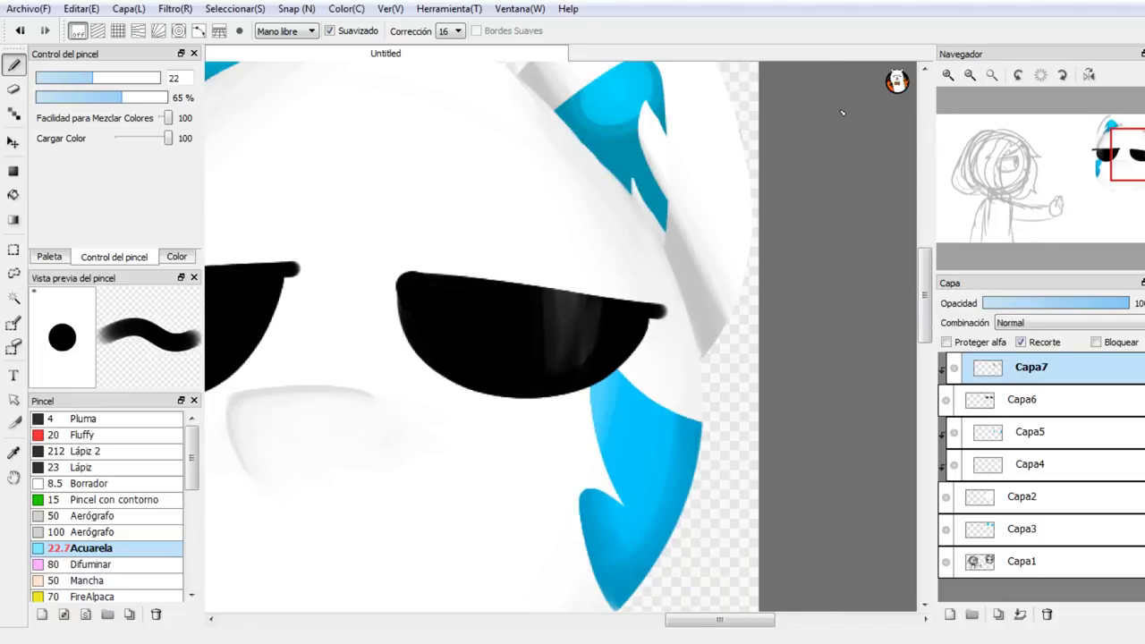
Step: Paint light grey, RGB 217, 217, 217, oval highlights in the upper inner corner of both eyes
{"action": "left_click", "coordinate": [177, 257]}
{"action": "left_click", "coordinate": [50, 84]}
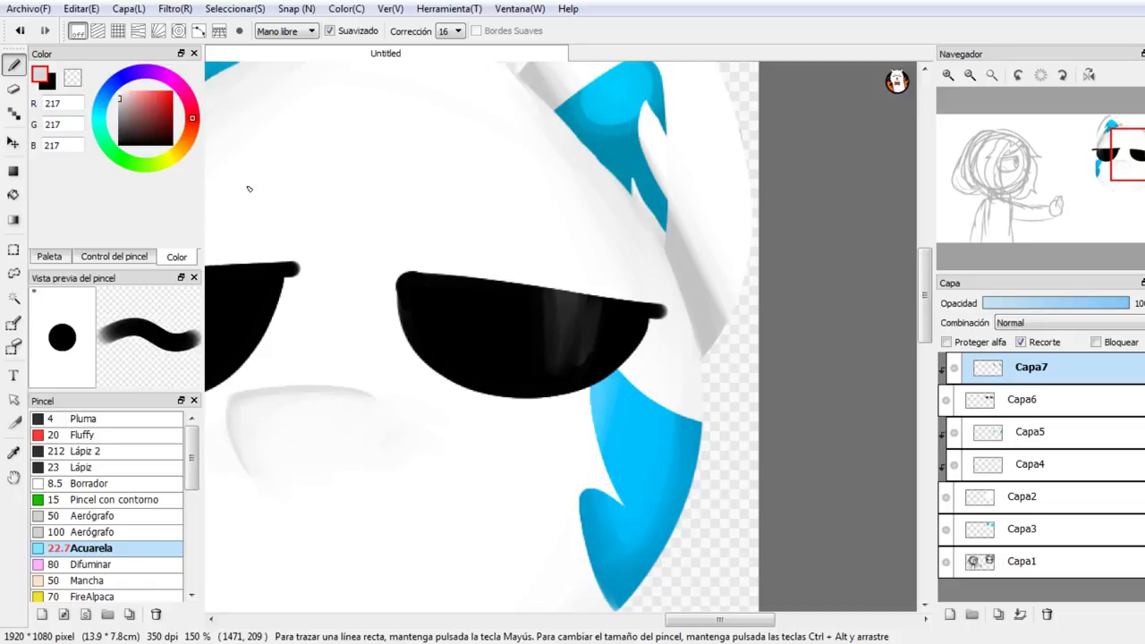
{"action": "mouse_move", "coordinate": [442, 295]}
{"action": "left_mouse_down"}
{"action": "mouse_move", "coordinate": [474, 304]}
{"action": "mouse_move", "coordinate": [421, 306]}
{"action": "mouse_move", "coordinate": [483, 287]}
{"action": "left_mouse_up"}
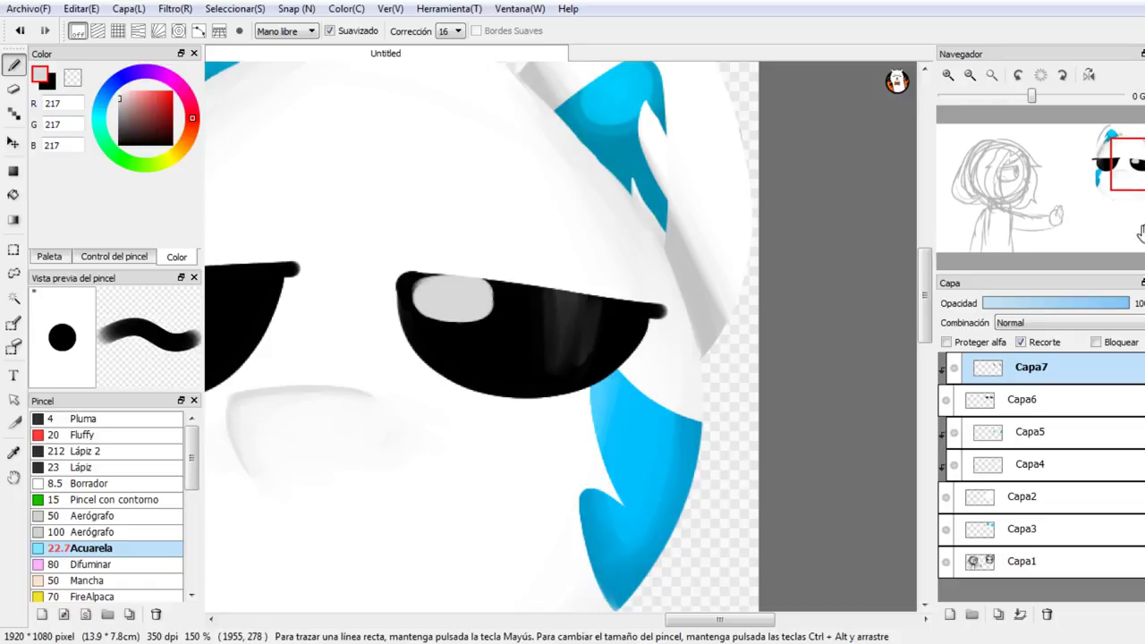
{"action": "left_click", "coordinate": [1103, 170]}
{"action": "left_click_drag", "start_coordinate": [1103, 170], "coordinate": [1103, 168]}
{"action": "mouse_move", "coordinate": [657, 263]}
{"action": "left_mouse_down"}
{"action": "mouse_move", "coordinate": [713, 260]}
{"action": "mouse_move", "coordinate": [667, 289]}
{"action": "mouse_move", "coordinate": [577, 279]}
{"action": "mouse_move", "coordinate": [635, 270]}
{"action": "mouse_move", "coordinate": [614, 288]}
{"action": "mouse_move", "coordinate": [575, 287]}
{"action": "mouse_move", "coordinate": [663, 243]}
{"action": "left_mouse_up"}
Step: Paint black over the oval highlights and the upper part of the left eye's sheen to tone them down
{"action": "left_click", "coordinate": [51, 85]}
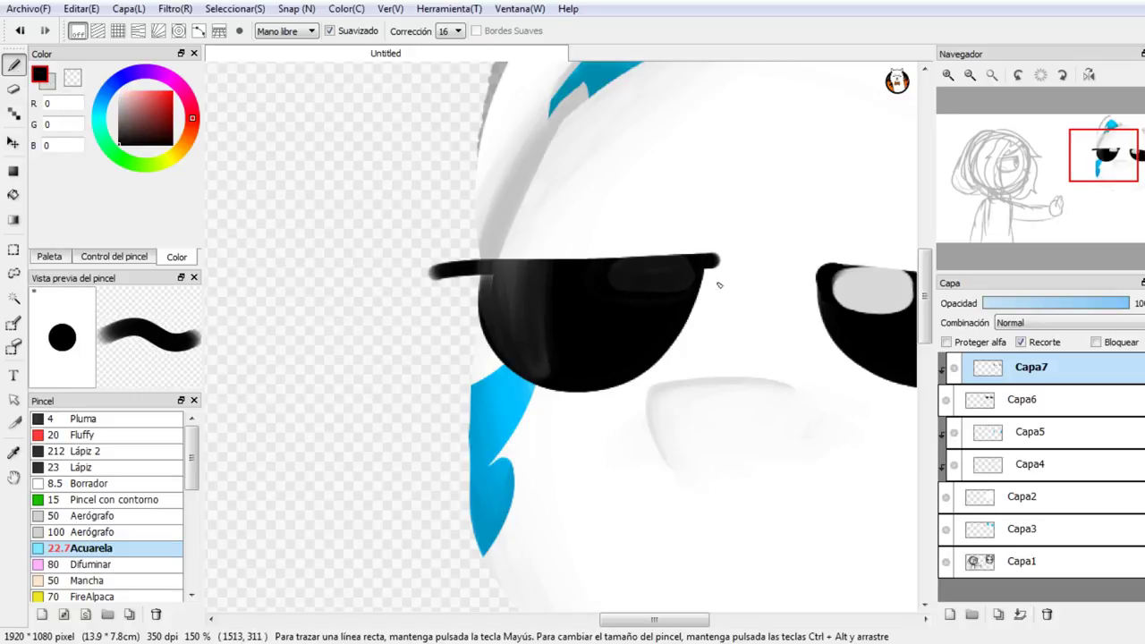
{"action": "mouse_move", "coordinate": [898, 288]}
{"action": "left_mouse_down"}
{"action": "mouse_move", "coordinate": [827, 288]}
{"action": "mouse_move", "coordinate": [819, 328]}
{"action": "left_mouse_up"}
{"action": "mouse_move", "coordinate": [826, 277]}
{"action": "left_mouse_down"}
{"action": "mouse_move", "coordinate": [875, 287]}
{"action": "mouse_move", "coordinate": [910, 256]}
{"action": "left_mouse_up"}
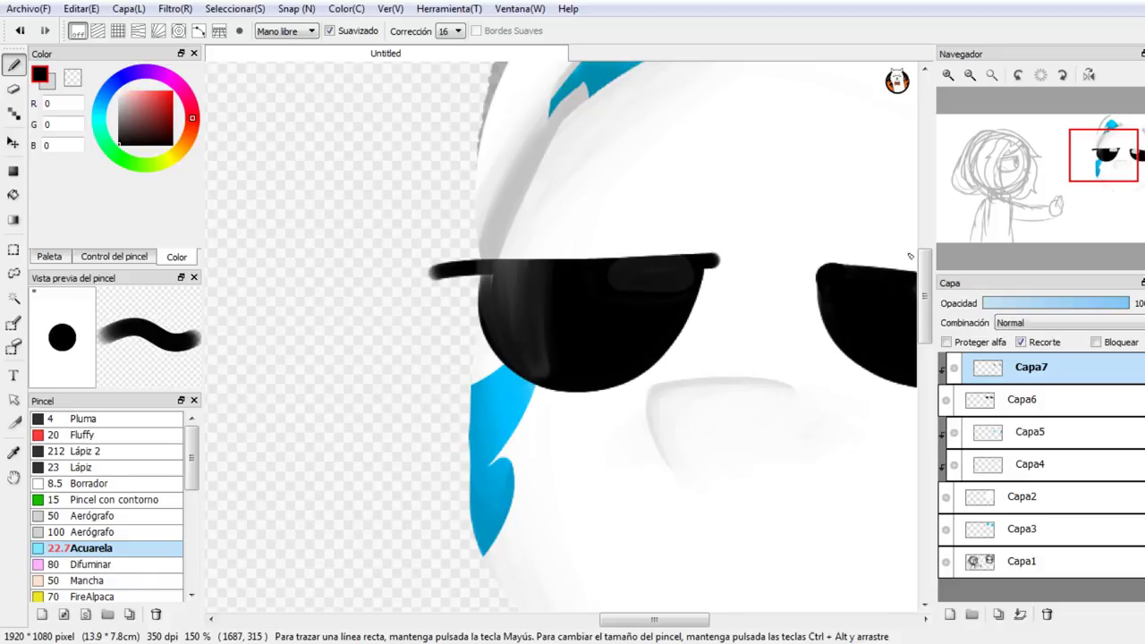
{"action": "mouse_move", "coordinate": [700, 261]}
{"action": "left_mouse_down"}
{"action": "mouse_move", "coordinate": [516, 307]}
{"action": "mouse_move", "coordinate": [528, 272]}
{"action": "mouse_move", "coordinate": [519, 322]}
{"action": "mouse_move", "coordinate": [542, 338]}
{"action": "left_mouse_up"}
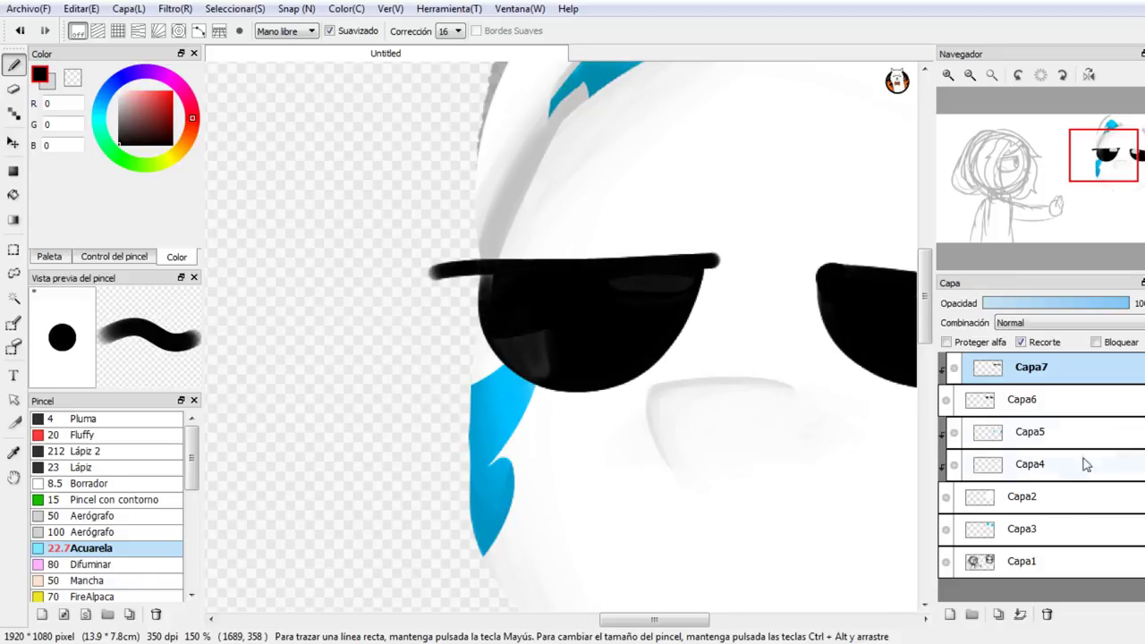
Step: Merge the sheen layer down into the eyes layer and darken the upper part of the right eye's sheen
{"action": "left_click", "coordinate": [1028, 617]}
{"action": "left_click_drag", "start_coordinate": [1105, 170], "coordinate": [1134, 164]}
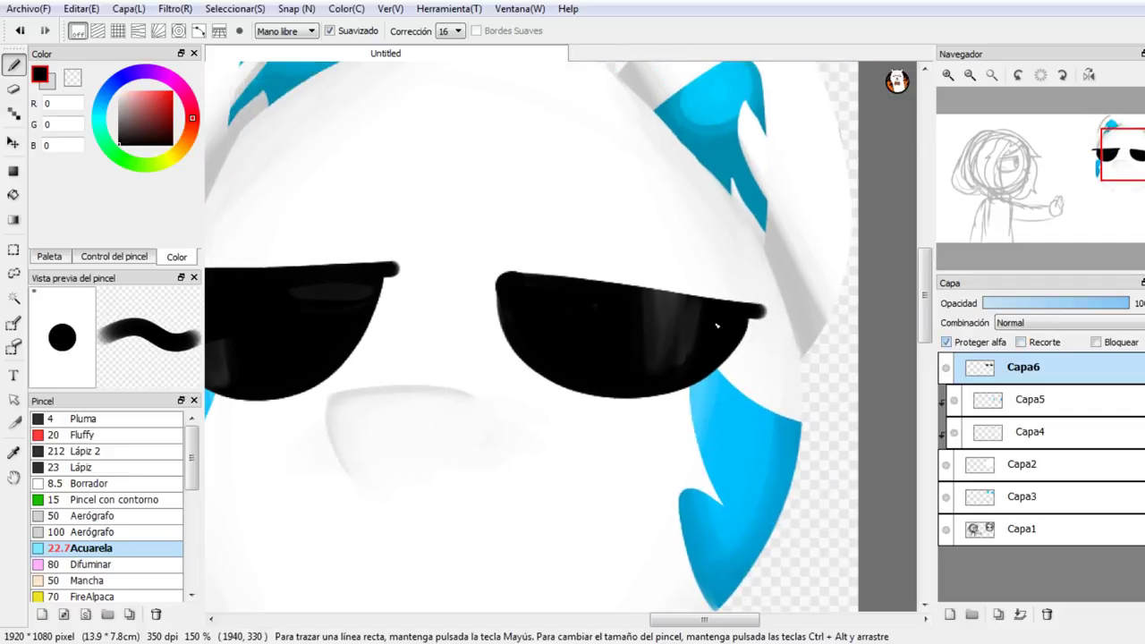
{"action": "mouse_move", "coordinate": [716, 326]}
{"action": "left_mouse_down"}
{"action": "mouse_move", "coordinate": [664, 313]}
{"action": "mouse_move", "coordinate": [691, 329]}
{"action": "left_mouse_up"}
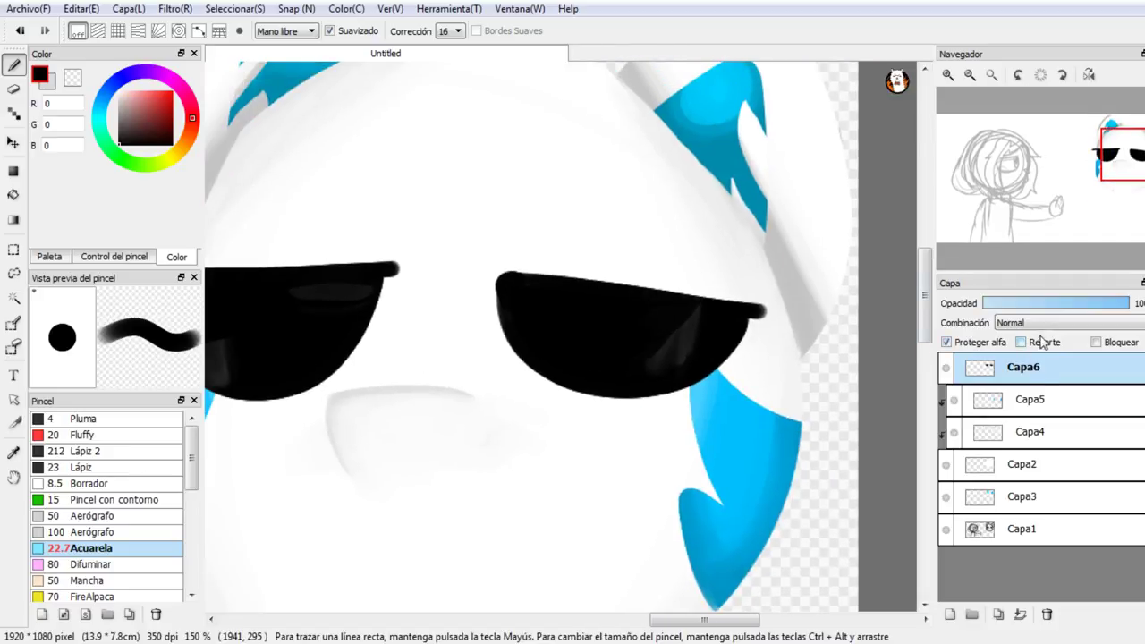
Step: Clip the eyes layer to the head and shift the eyes slightly down and to the left
{"action": "left_click", "coordinate": [1040, 342]}
{"action": "mouse_move", "coordinate": [1129, 157]}
{"action": "left_mouse_down"}
{"action": "mouse_move", "coordinate": [1118, 151]}
{"action": "mouse_move", "coordinate": [1123, 170]}
{"action": "mouse_move", "coordinate": [1122, 160]}
{"action": "left_mouse_up"}
{"action": "left_click", "coordinate": [13, 142]}
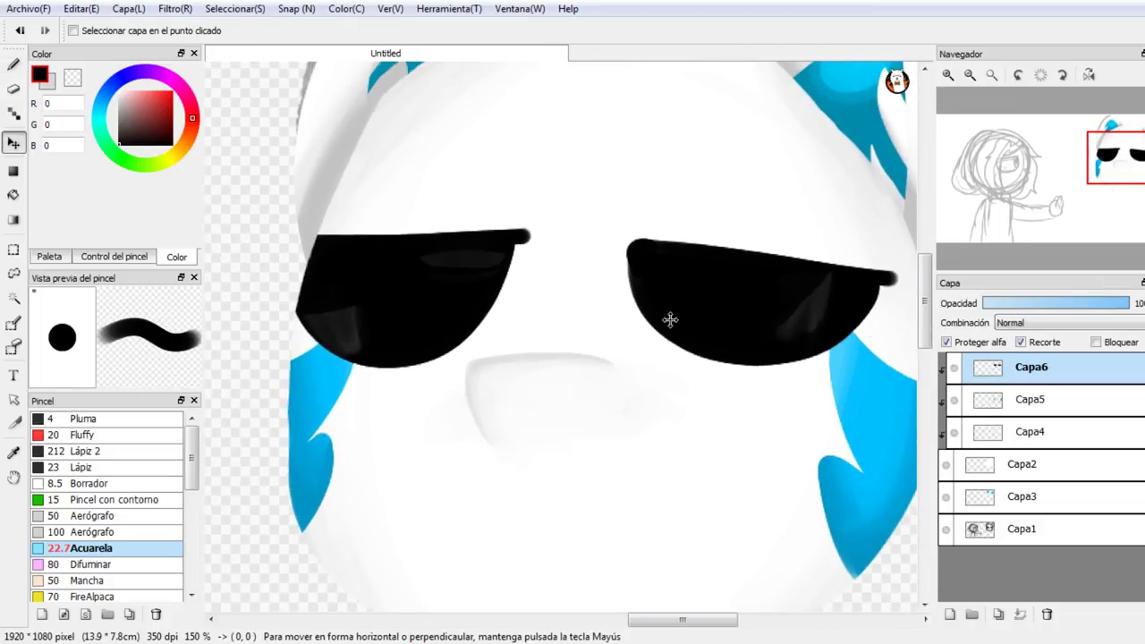
{"action": "left_click_drag", "start_coordinate": [670, 320], "coordinate": [660, 327]}
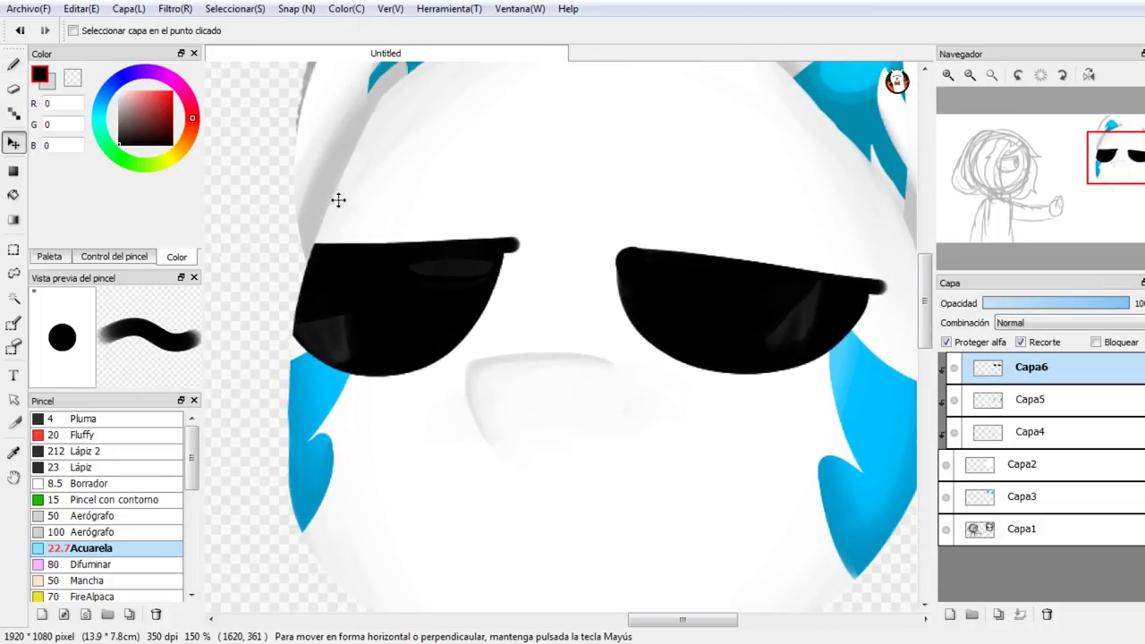
Step: Erase the protruding lid tips at the left eye's inner corner and the right eye's outer corner with transparent colour
{"action": "left_click", "coordinate": [72, 78]}
{"action": "left_click", "coordinate": [14, 65]}
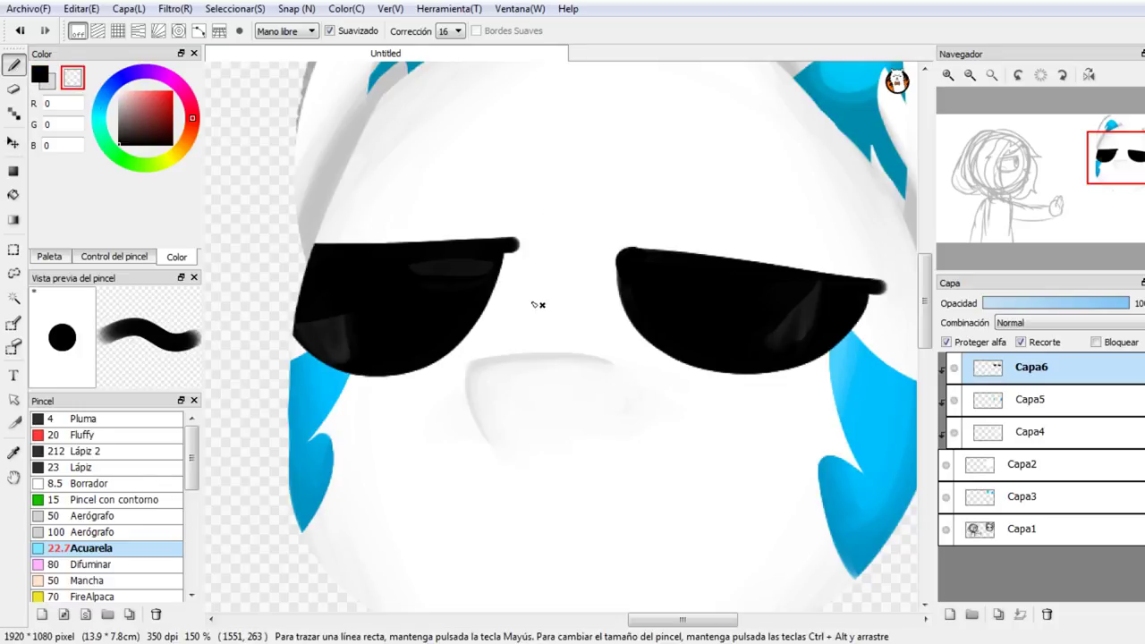
{"action": "left_click_drag", "start_coordinate": [537, 305], "coordinate": [526, 184]}
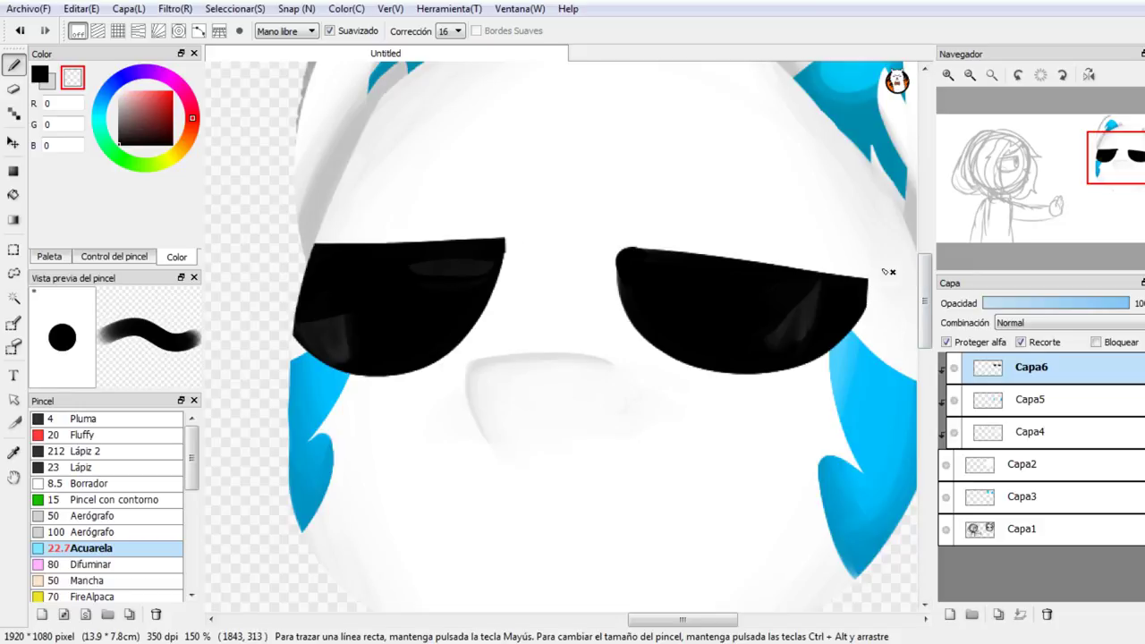
{"action": "left_click_drag", "start_coordinate": [1122, 179], "coordinate": [1119, 171]}
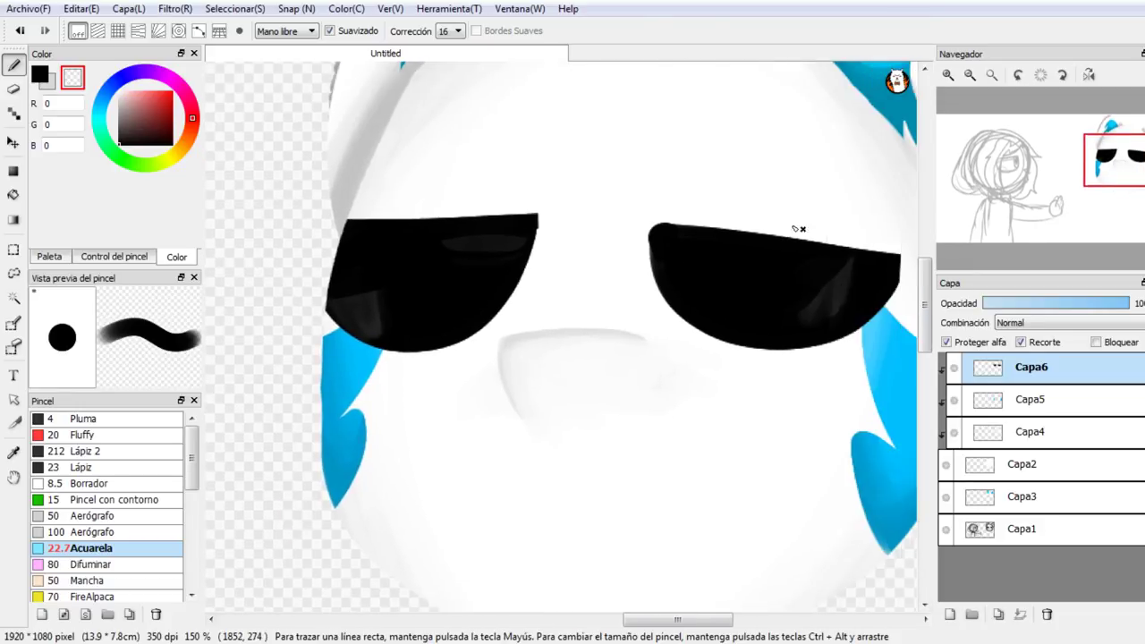
Step: Switch the brush back to black and reduce its size to 12.5 for drawing below the snout
{"action": "left_click", "coordinate": [39, 73]}
{"action": "left_click", "coordinate": [105, 255]}
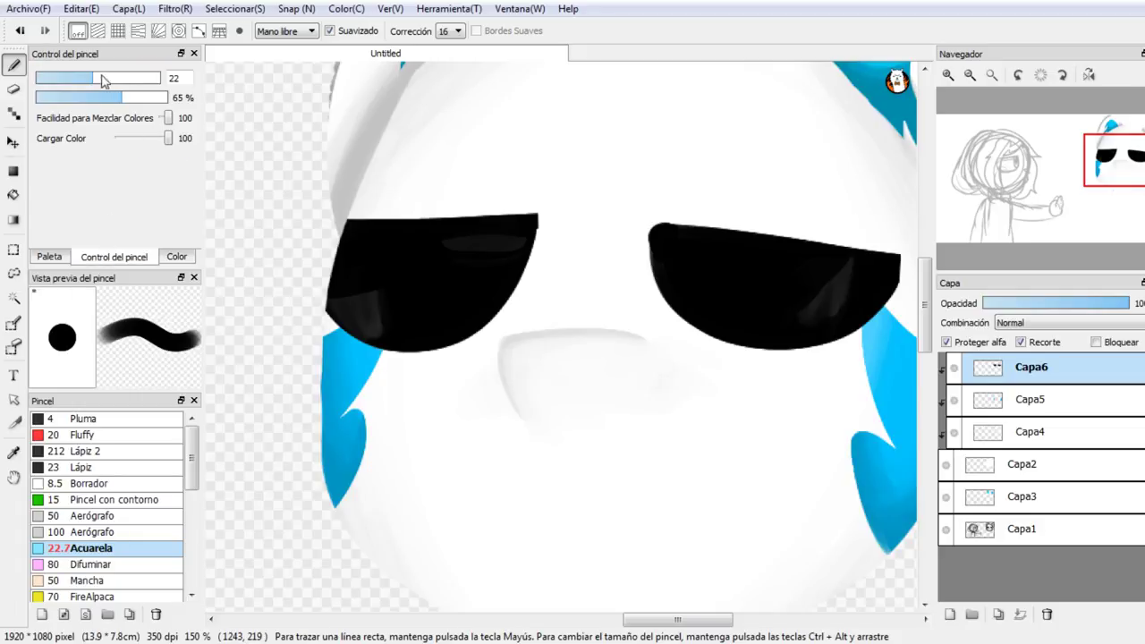
{"action": "left_click_drag", "start_coordinate": [106, 79], "coordinate": [65, 79]}
{"action": "left_click_drag", "start_coordinate": [1053, 220], "coordinate": [1053, 231]}
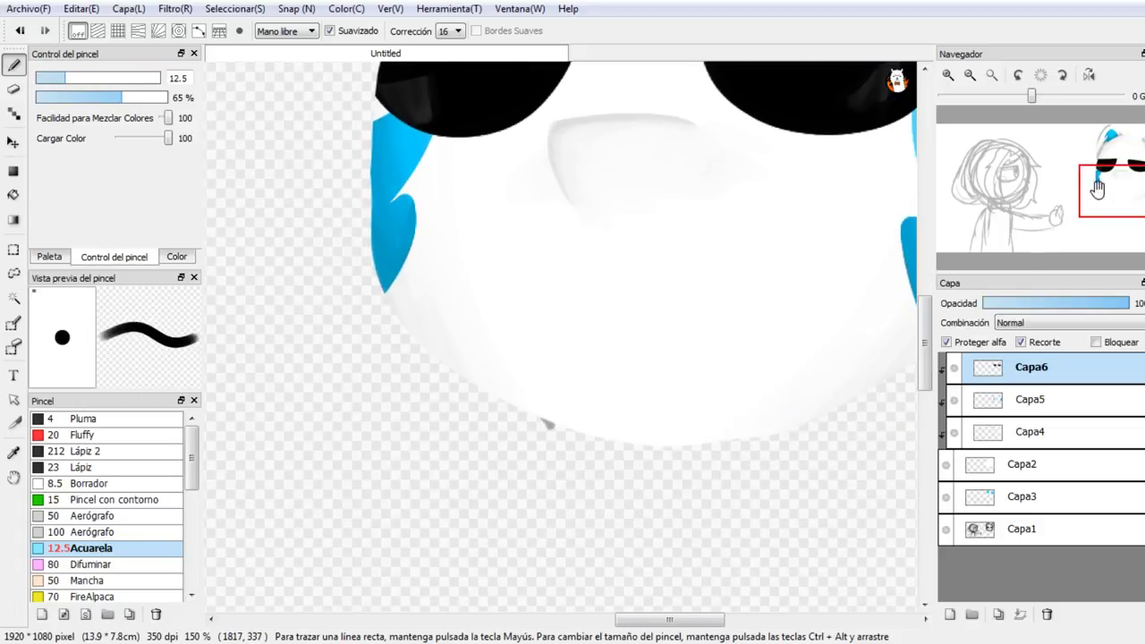
{"action": "left_click", "coordinate": [960, 346]}
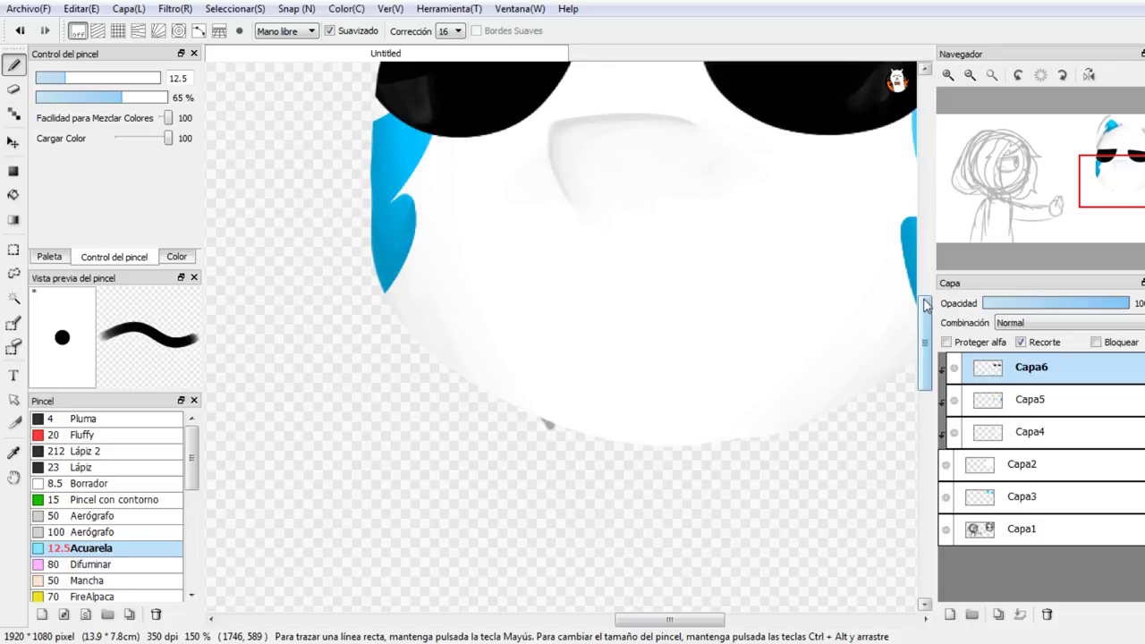
{"action": "left_click_drag", "start_coordinate": [629, 259], "coordinate": [618, 365]}
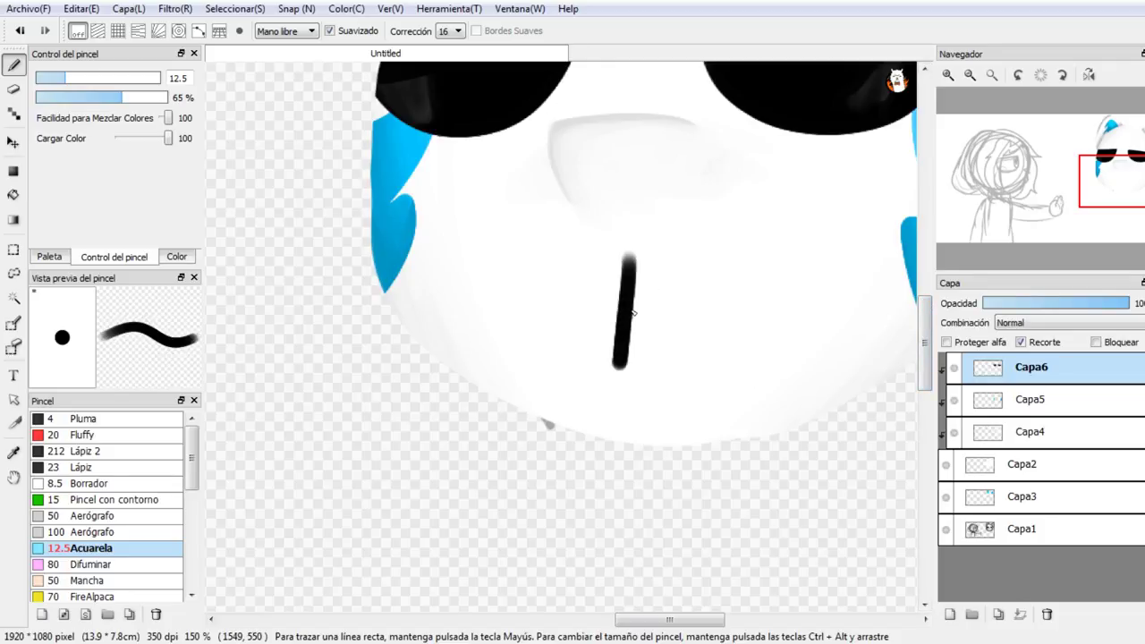
{"action": "left_click_drag", "start_coordinate": [633, 311], "coordinate": [647, 358]}
{"action": "left_click_drag", "start_coordinate": [1130, 182], "coordinate": [1117, 183]}
{"action": "key", "text": "ctrl+z"}
{"action": "key", "text": "ctrl+z"}
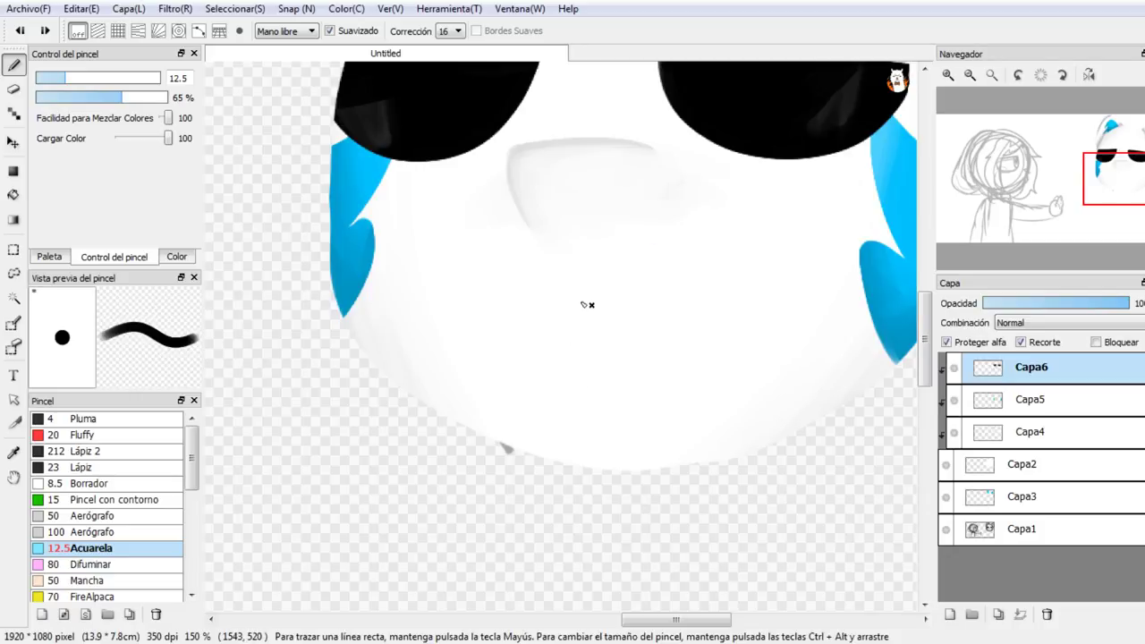
Step: Add a new layer and draw an inverted-V mouth below the snout in grey, RGB 92, 92, 92
{"action": "left_click", "coordinate": [950, 615]}
{"action": "left_click", "coordinate": [177, 257]}
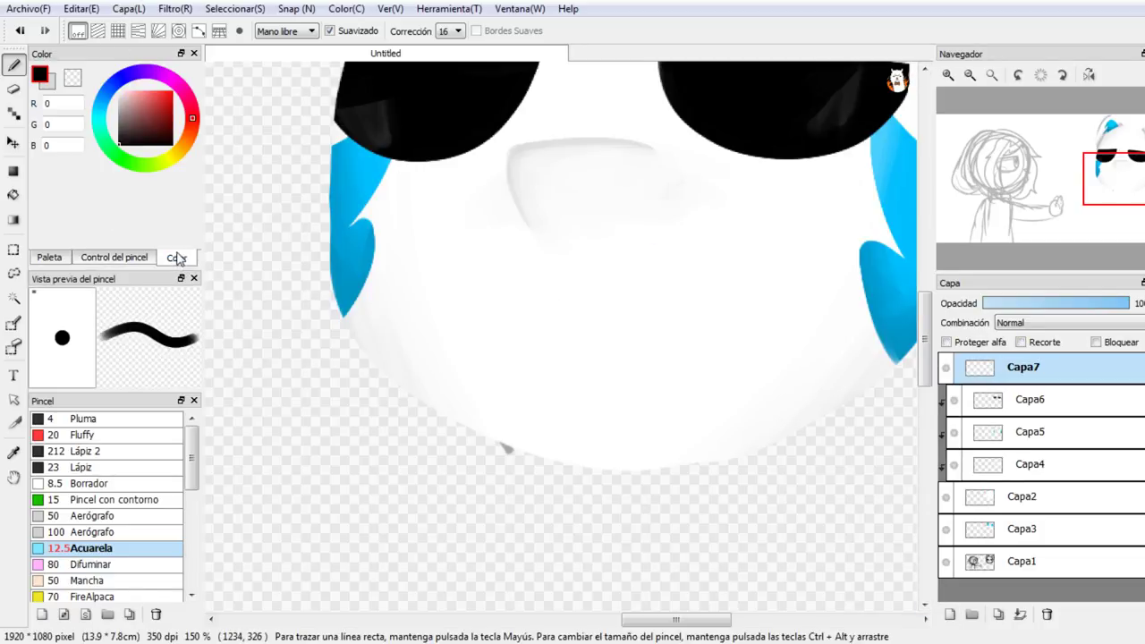
{"action": "left_click", "coordinate": [123, 112]}
{"action": "left_click", "coordinate": [119, 125]}
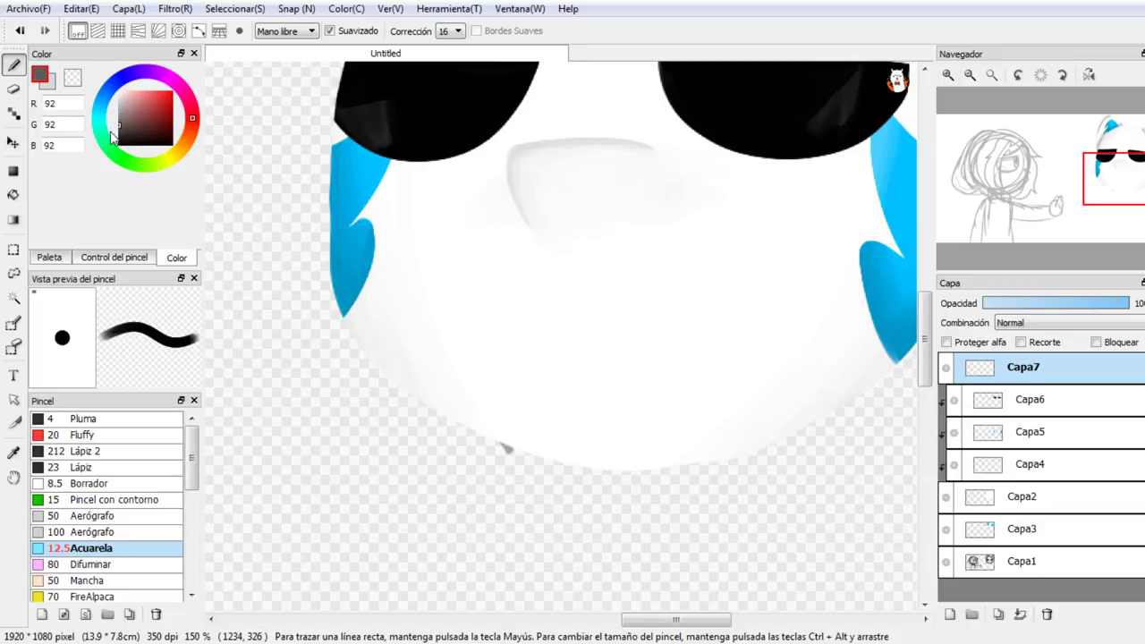
{"action": "left_click_drag", "start_coordinate": [598, 281], "coordinate": [563, 392]}
{"action": "left_click_drag", "start_coordinate": [592, 328], "coordinate": [604, 383]}
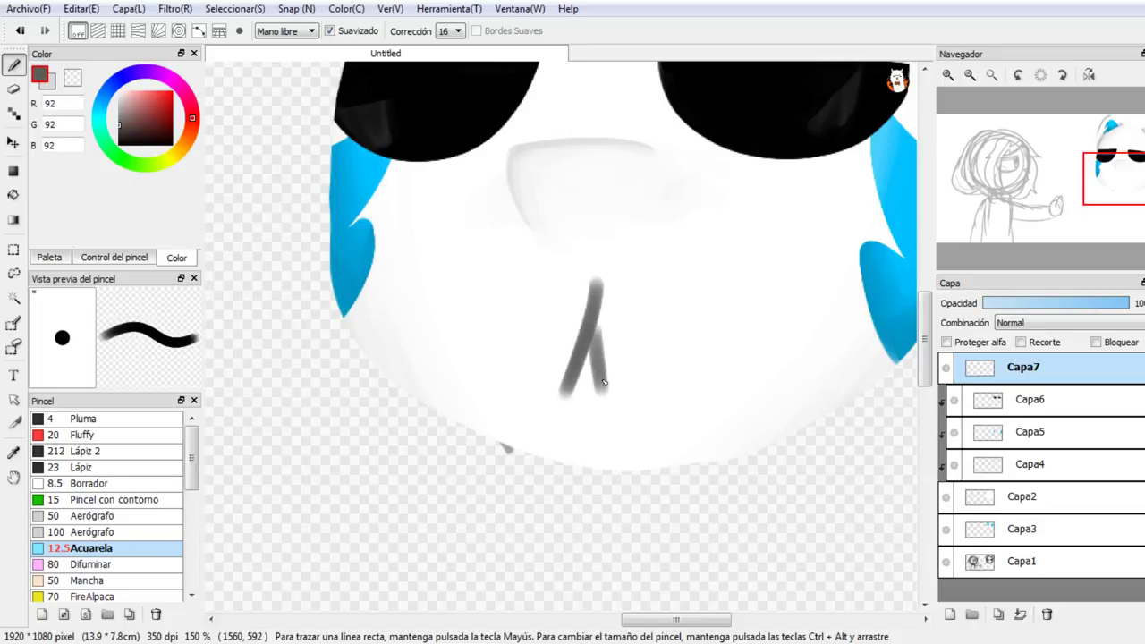
{"action": "left_click_drag", "start_coordinate": [592, 327], "coordinate": [604, 391]}
{"action": "left_click", "coordinate": [119, 99]}
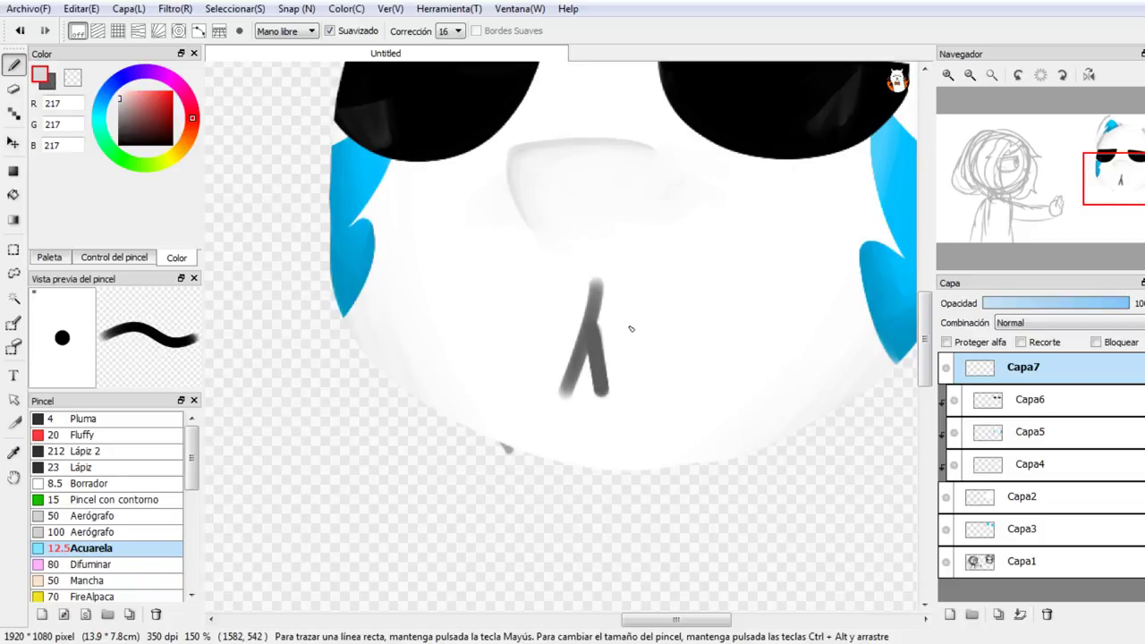
{"action": "left_click_drag", "start_coordinate": [605, 270], "coordinate": [612, 390]}
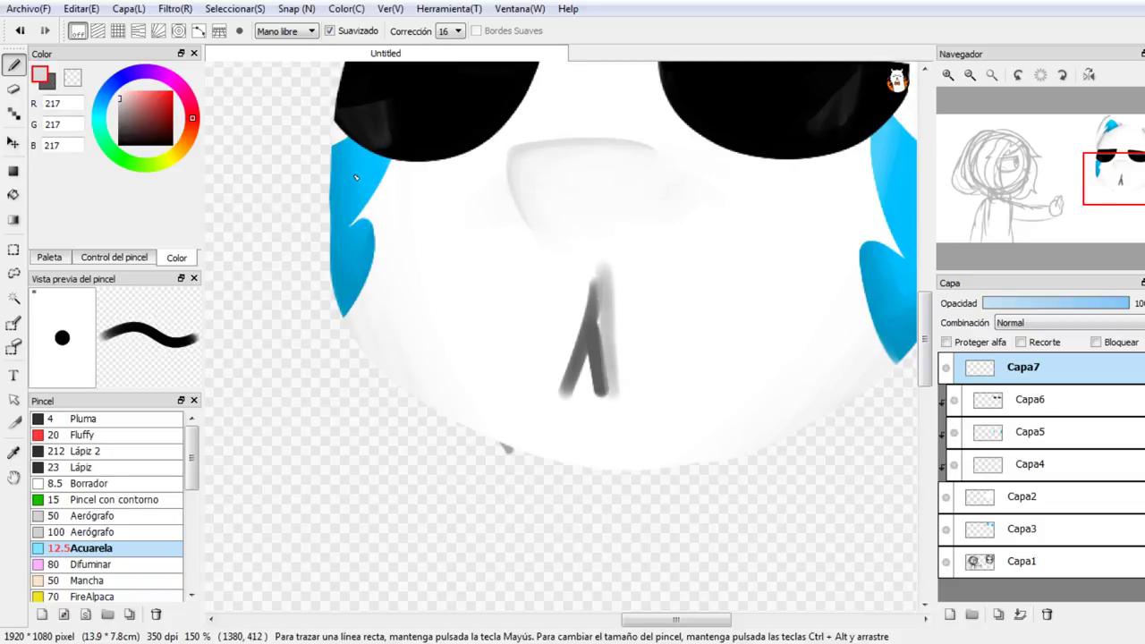
{"action": "key", "text": "ctrl+z"}
Step: Trim the right edge of the mouth with white strokes so its top tapers to a point
{"action": "left_click", "coordinate": [118, 93]}
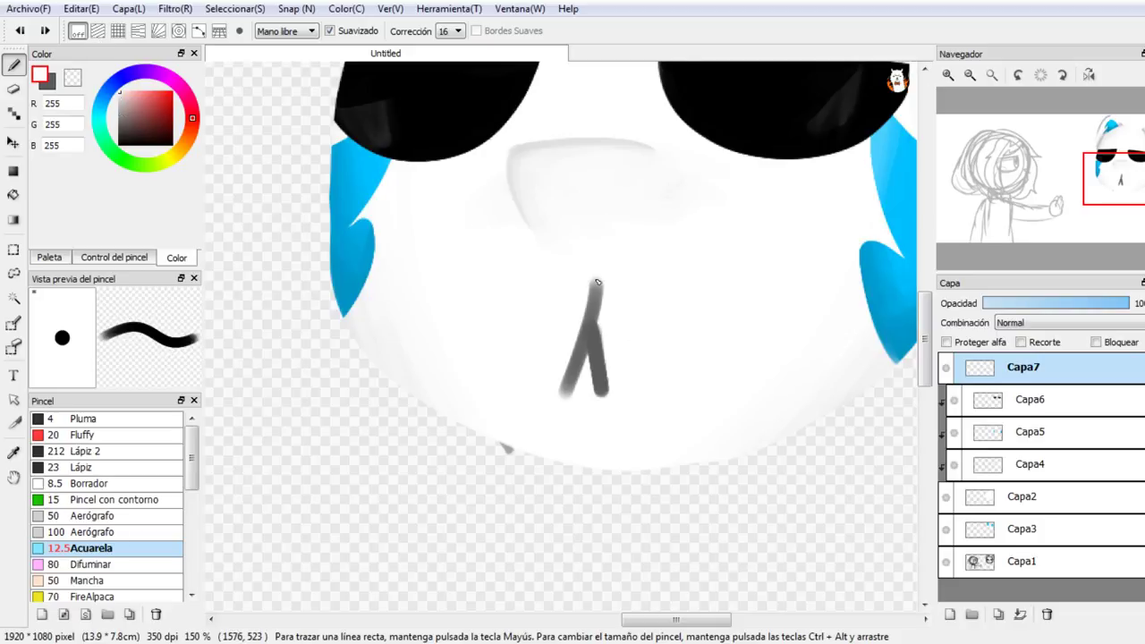
{"action": "left_click_drag", "start_coordinate": [600, 274], "coordinate": [609, 342]}
{"action": "left_click_drag", "start_coordinate": [614, 400], "coordinate": [616, 399]}
{"action": "mouse_move", "coordinate": [614, 296]}
{"action": "left_mouse_down"}
{"action": "mouse_move", "coordinate": [631, 394]}
{"action": "mouse_move", "coordinate": [606, 272]}
{"action": "mouse_move", "coordinate": [621, 388]}
{"action": "mouse_move", "coordinate": [601, 284]}
{"action": "mouse_move", "coordinate": [626, 379]}
{"action": "left_mouse_up"}
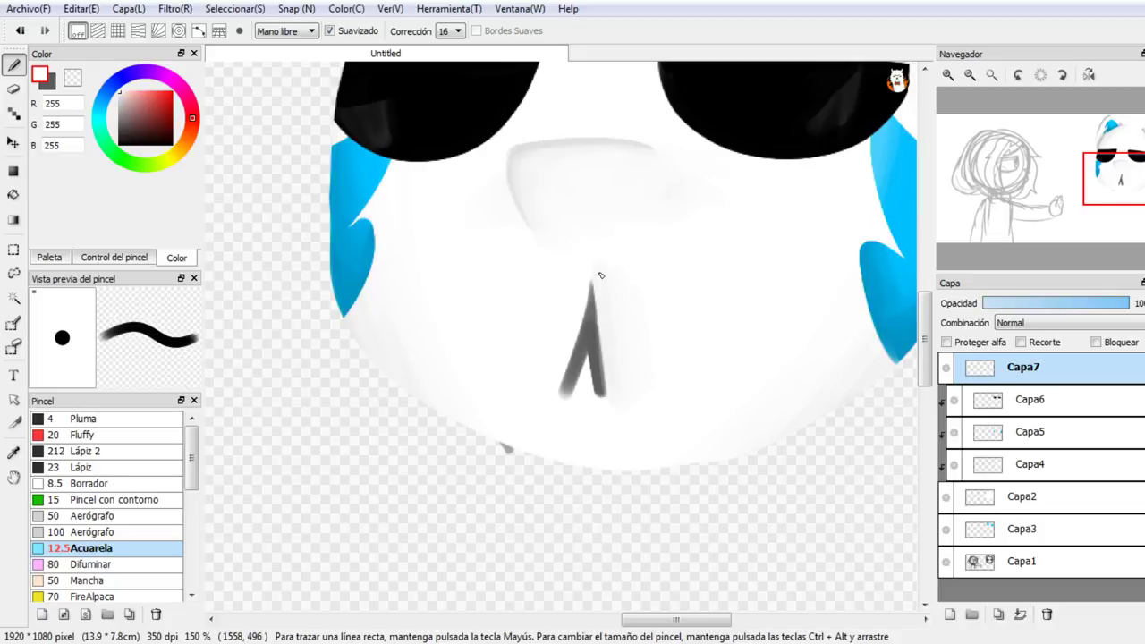
Step: Trim the upper left edge of the mouth with white strokes to lower its peak, undoing the unwanted strokes
{"action": "left_click_drag", "start_coordinate": [596, 270], "coordinate": [554, 383]}
{"action": "key", "text": "ctrl+z"}
{"action": "left_click_drag", "start_coordinate": [591, 262], "coordinate": [545, 367]}
{"action": "left_click_drag", "start_coordinate": [590, 280], "coordinate": [556, 371]}
{"action": "left_click_drag", "start_coordinate": [588, 281], "coordinate": [553, 377]}
{"action": "left_click_drag", "start_coordinate": [587, 273], "coordinate": [566, 348]}
{"action": "left_click_drag", "start_coordinate": [591, 288], "coordinate": [524, 460]}
{"action": "left_click_drag", "start_coordinate": [586, 285], "coordinate": [544, 385]}
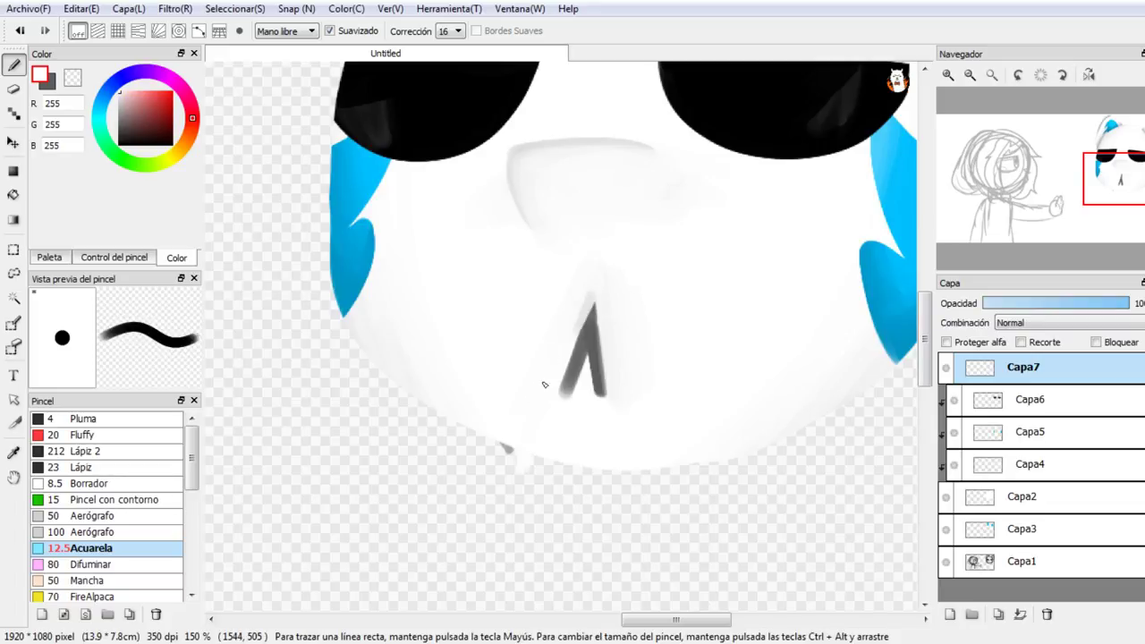
{"action": "key", "text": "ctrl+z"}
{"action": "key", "text": "ctrl+z"}
{"action": "key", "text": "ctrl+z"}
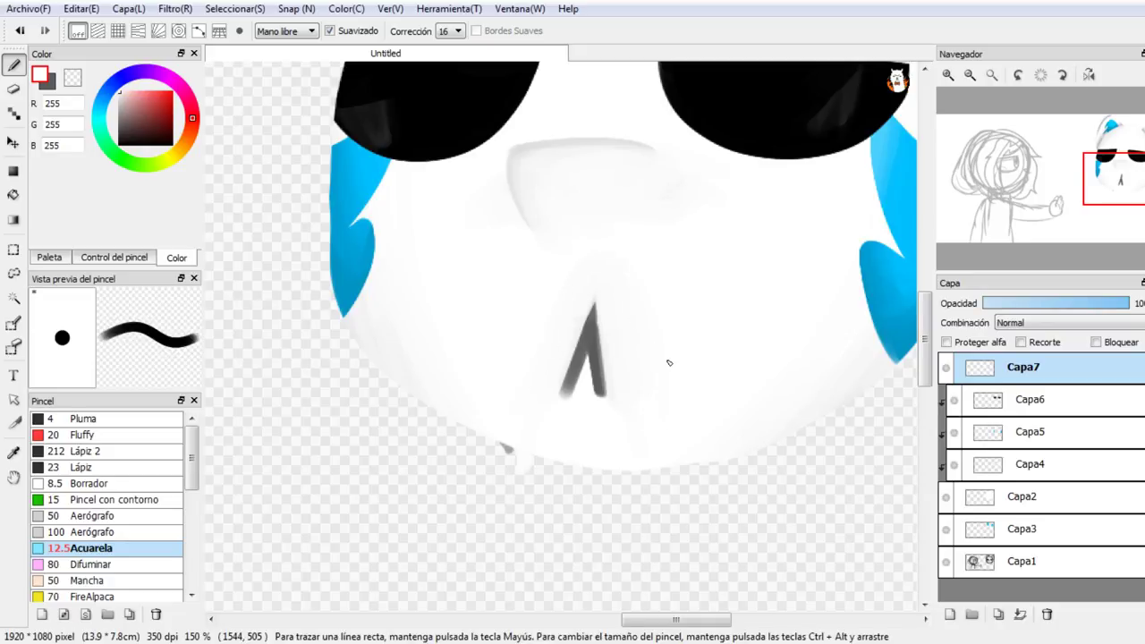
Step: Reduce the brush size to 3.2 and thin the inner edges of both mouth legs with white strokes
{"action": "left_click", "coordinate": [949, 75]}
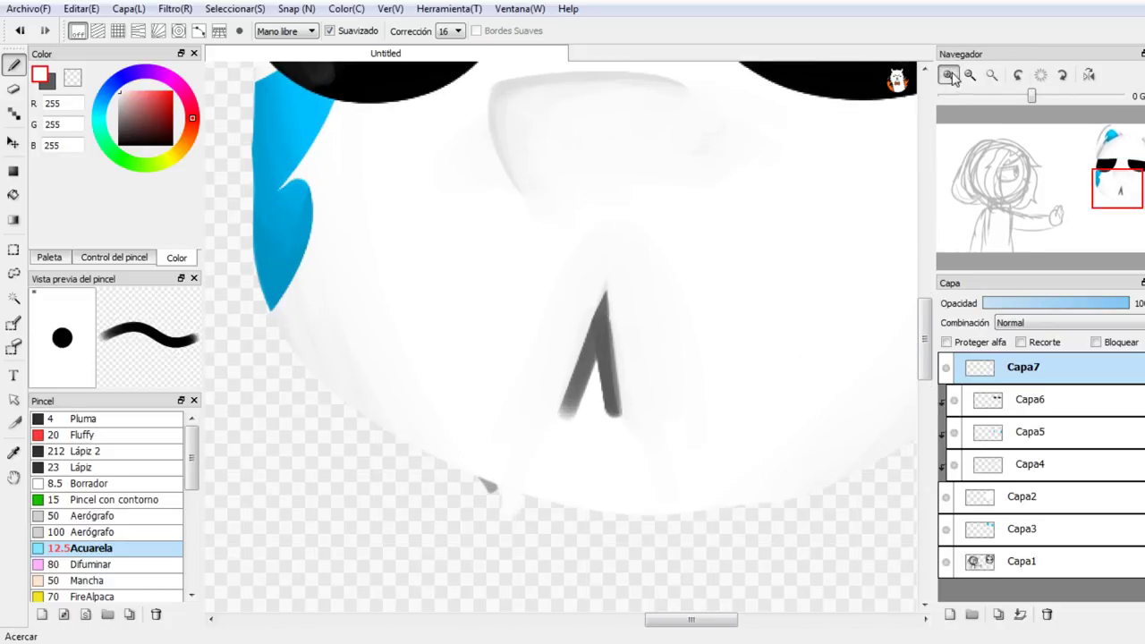
{"action": "left_click", "coordinate": [949, 75]}
{"action": "left_click_drag", "start_coordinate": [1055, 139], "coordinate": [1117, 185]}
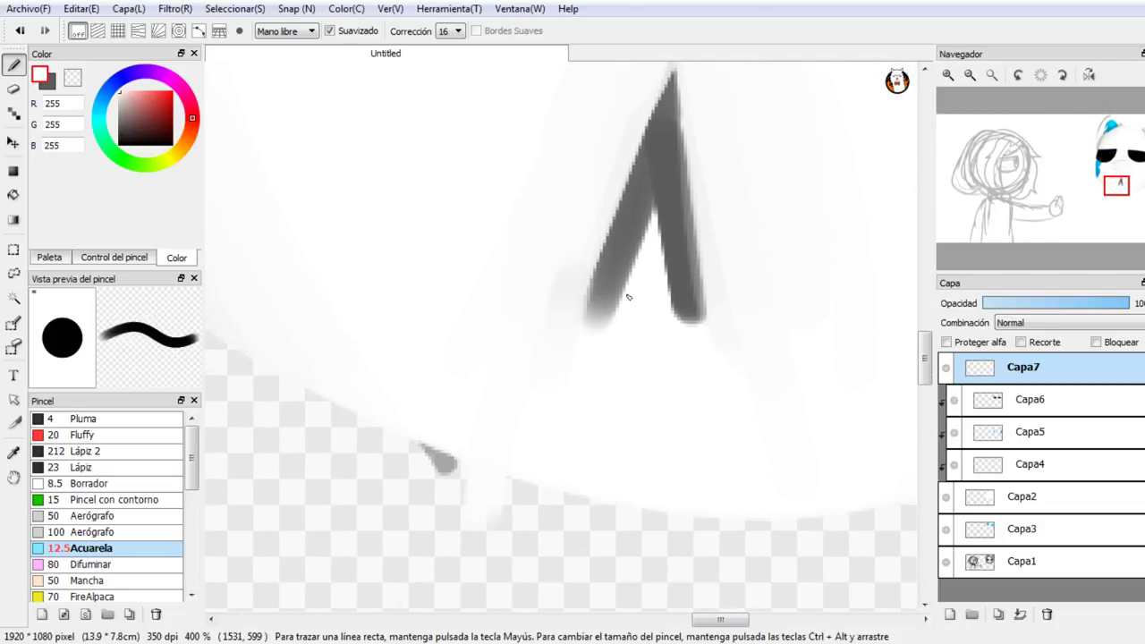
{"action": "left_click", "coordinate": [116, 256]}
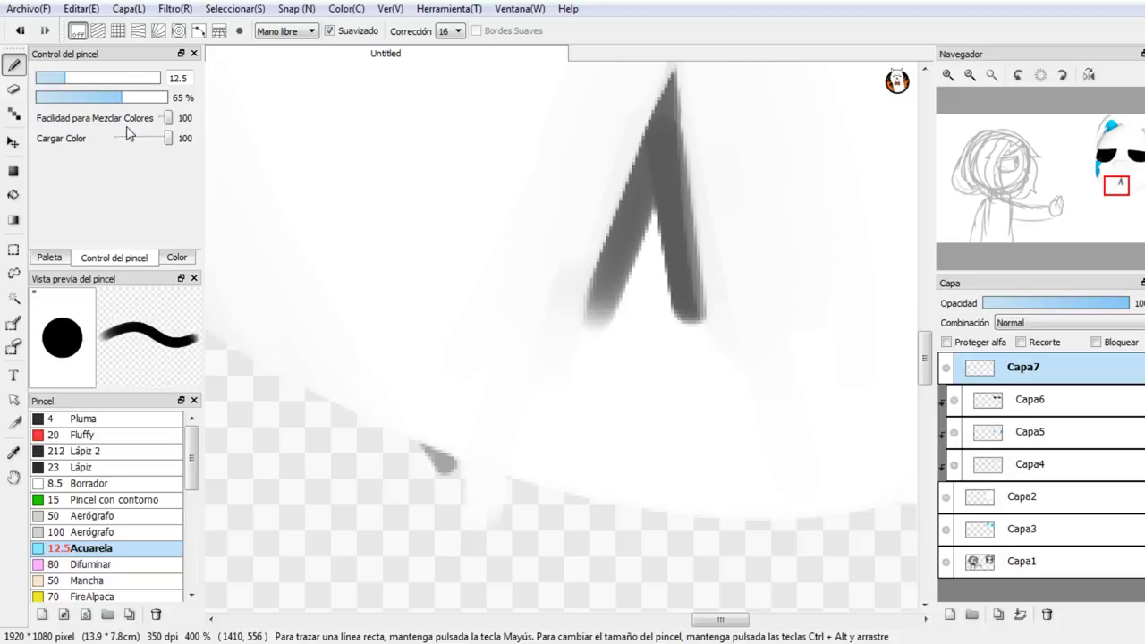
{"action": "left_click_drag", "start_coordinate": [61, 80], "coordinate": [39, 81]}
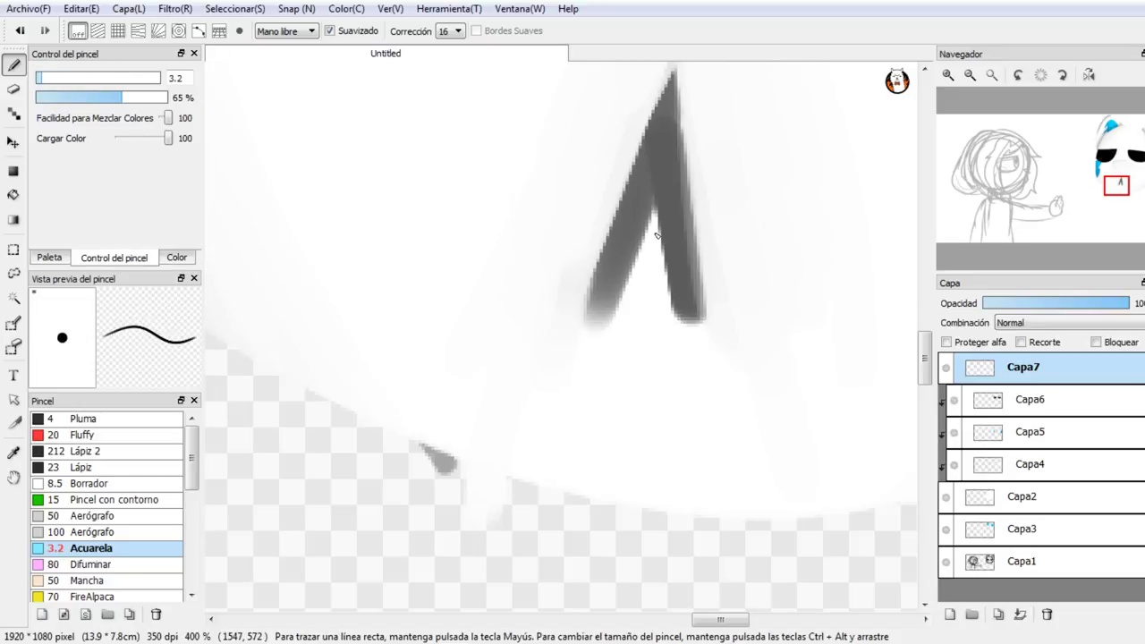
{"action": "left_click_drag", "start_coordinate": [659, 204], "coordinate": [622, 319]}
{"action": "left_click_drag", "start_coordinate": [641, 247], "coordinate": [617, 314]}
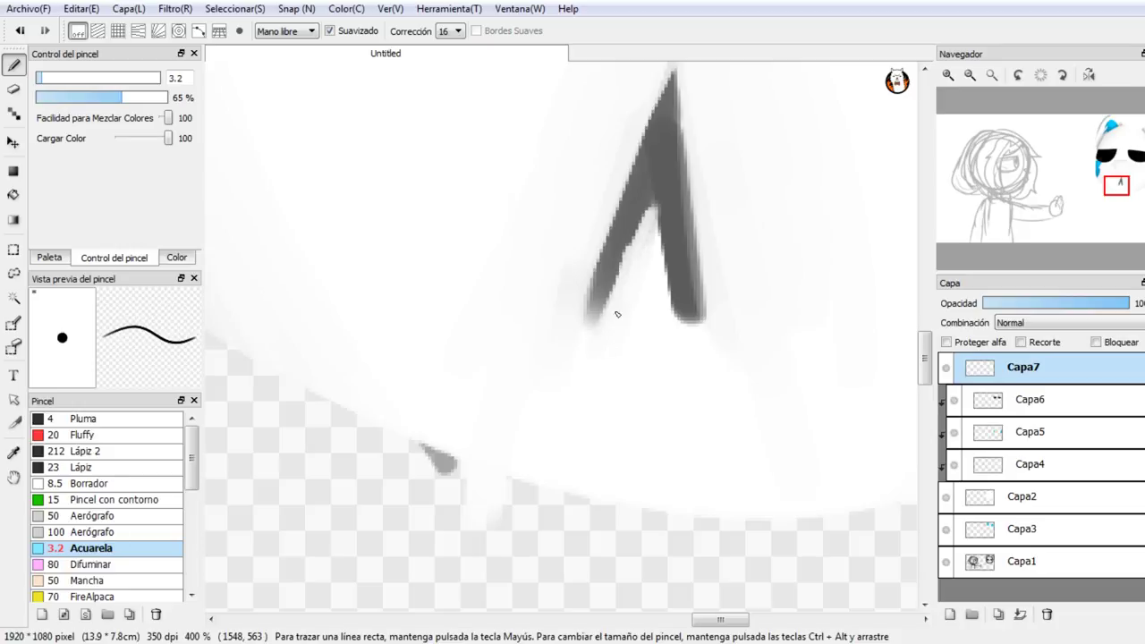
{"action": "left_click_drag", "start_coordinate": [644, 219], "coordinate": [582, 363]}
{"action": "left_click_drag", "start_coordinate": [634, 247], "coordinate": [596, 331]}
{"action": "mouse_move", "coordinate": [665, 242]}
{"action": "left_mouse_down"}
{"action": "mouse_move", "coordinate": [681, 342]}
{"action": "mouse_move", "coordinate": [647, 196]}
{"action": "mouse_move", "coordinate": [683, 342]}
{"action": "left_mouse_up"}
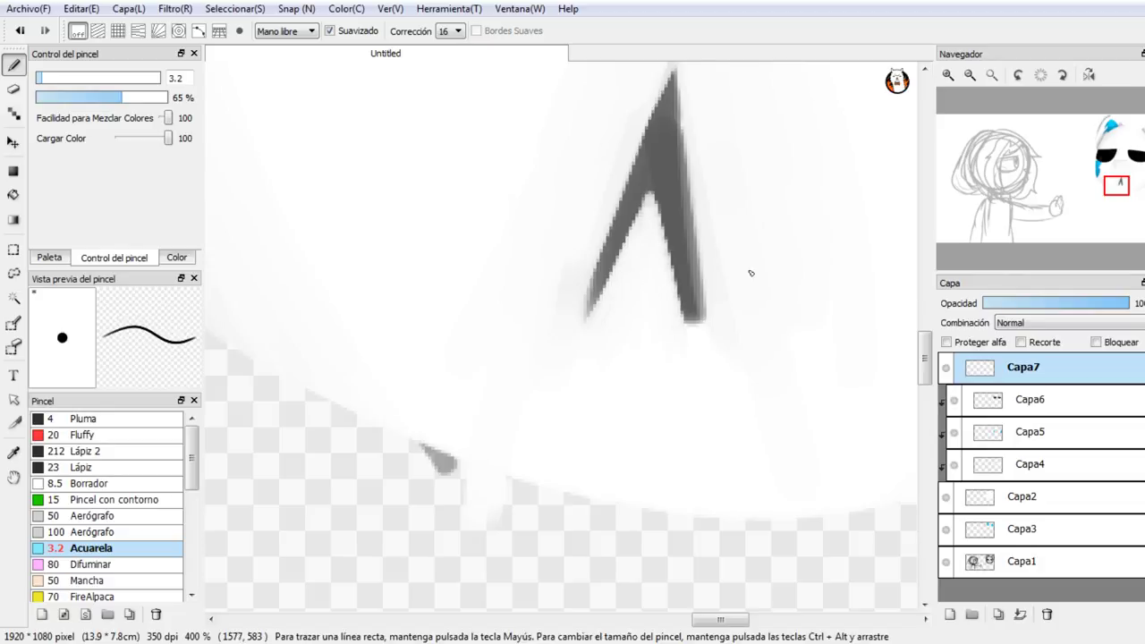
Step: Switch to grey, RGB 92, 92, 92, and draw a thin stem extending upward from the mouth's peak
{"action": "left_click_drag", "start_coordinate": [1115, 184], "coordinate": [1109, 176]}
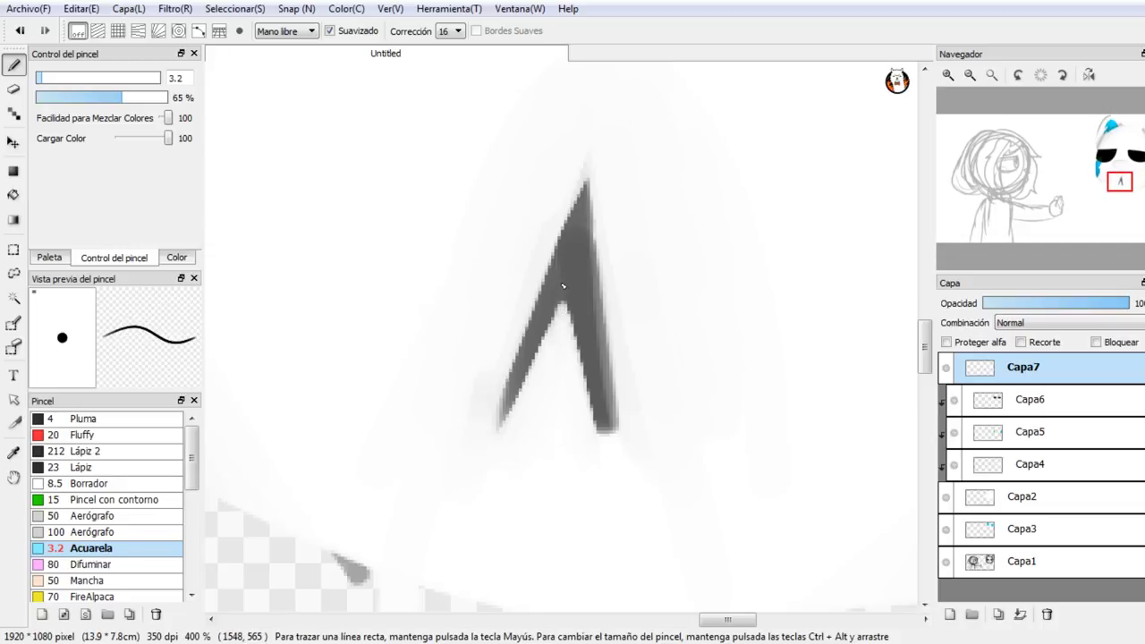
{"action": "left_click_drag", "start_coordinate": [563, 285], "coordinate": [559, 224]}
{"action": "left_click_drag", "start_coordinate": [560, 301], "coordinate": [566, 246]}
{"action": "left_click", "coordinate": [175, 261]}
{"action": "left_click", "coordinate": [63, 96]}
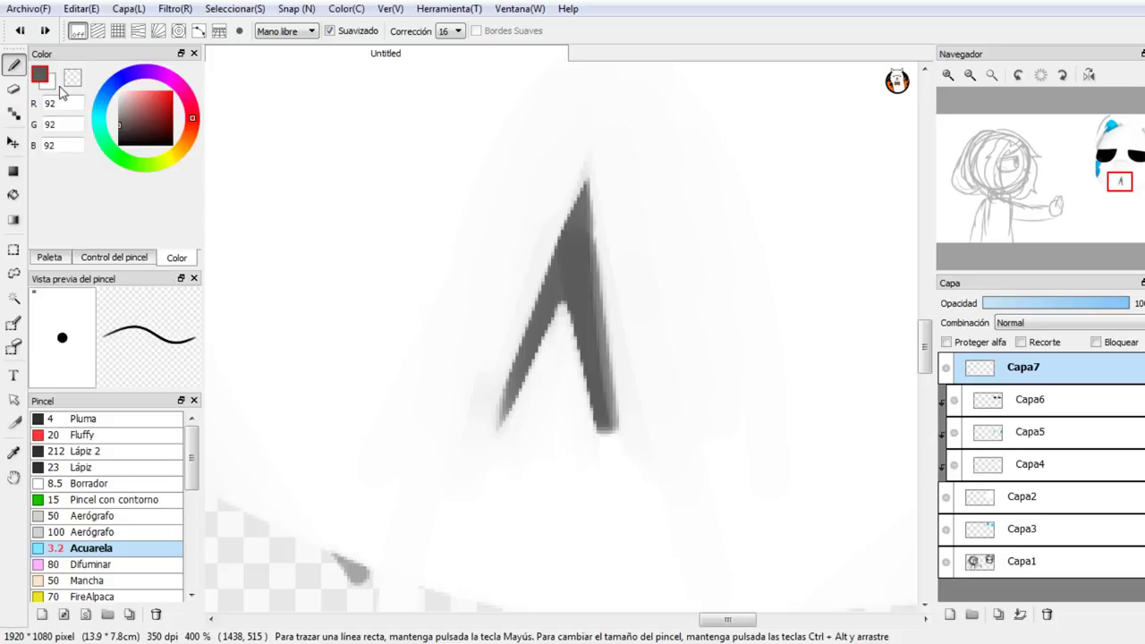
{"action": "mouse_move", "coordinate": [581, 239]}
{"action": "left_mouse_down"}
{"action": "mouse_move", "coordinate": [600, 106]}
{"action": "mouse_move", "coordinate": [590, 224]}
{"action": "left_mouse_up"}
{"action": "left_click_drag", "start_coordinate": [605, 96], "coordinate": [571, 286]}
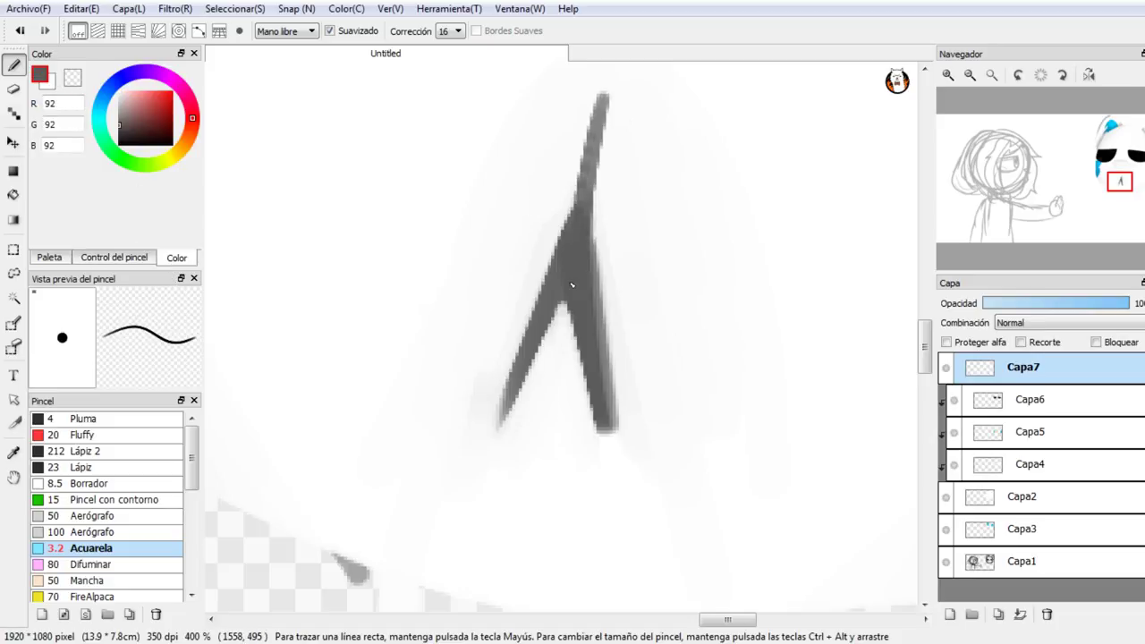
{"action": "mouse_move", "coordinate": [603, 112]}
{"action": "left_mouse_down"}
{"action": "mouse_move", "coordinate": [585, 168]}
{"action": "mouse_move", "coordinate": [604, 95]}
{"action": "left_mouse_up"}
{"action": "left_click_drag", "start_coordinate": [1116, 195], "coordinate": [1124, 189]}
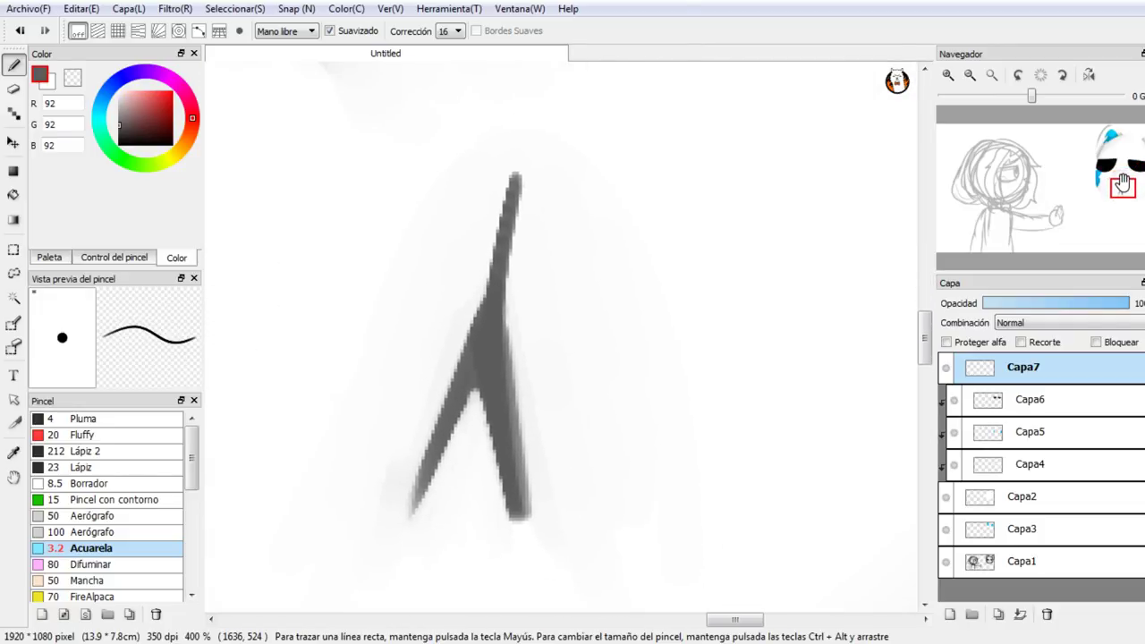
Step: Try to separate the mouth's left leg from the stem with white strokes, and paint the gap over in grey
{"action": "left_click", "coordinate": [51, 85]}
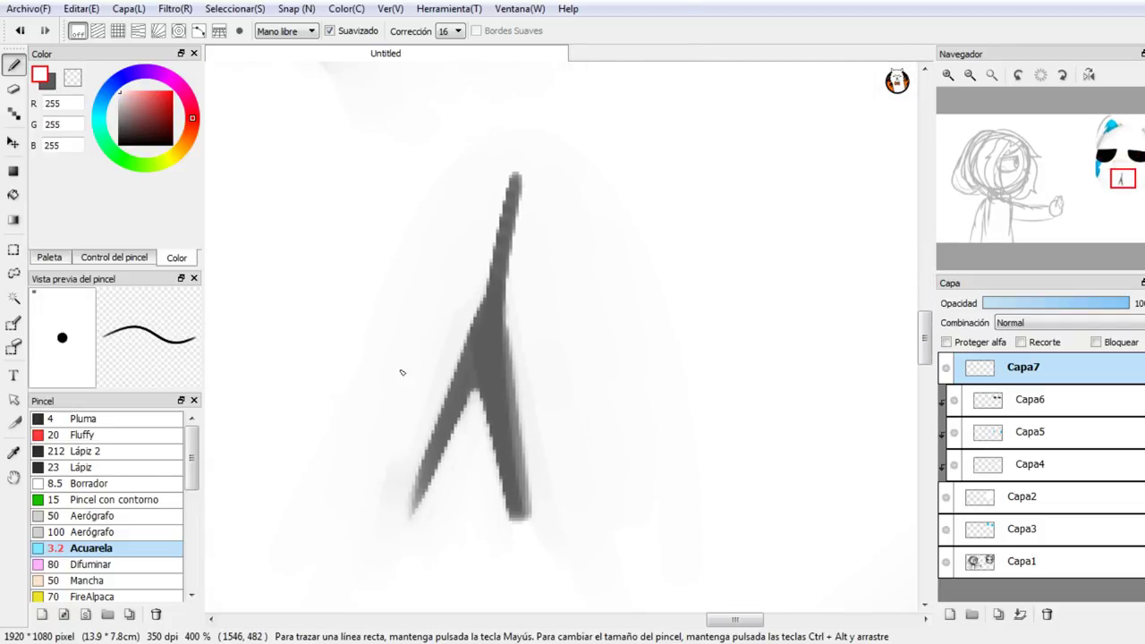
{"action": "left_click_drag", "start_coordinate": [473, 345], "coordinate": [488, 448]}
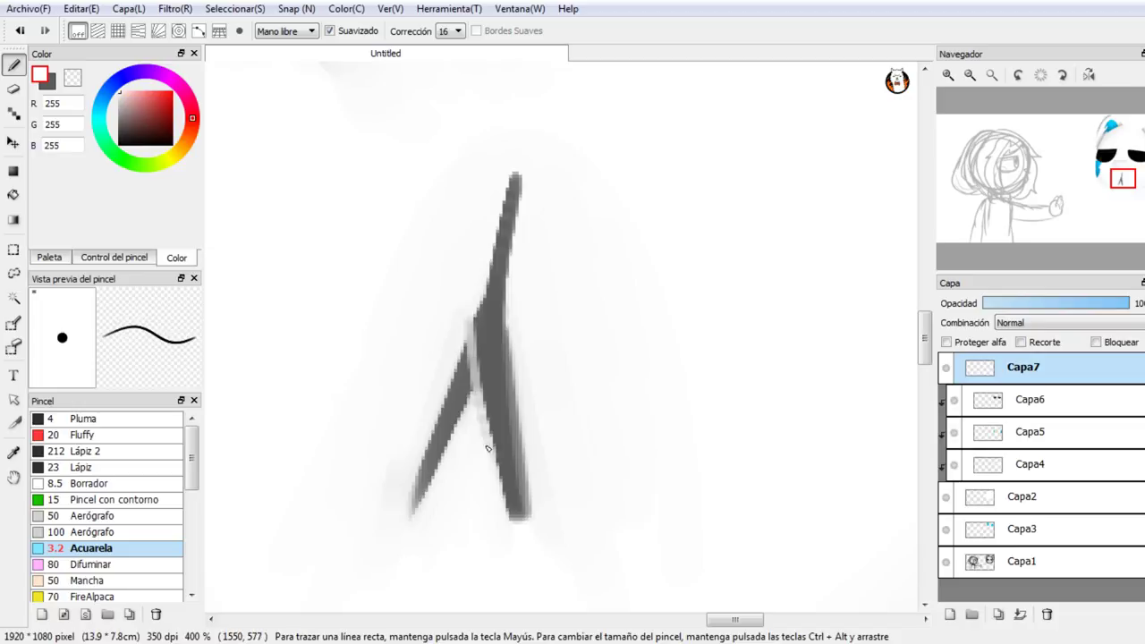
{"action": "key", "text": "ctrl+z"}
{"action": "mouse_move", "coordinate": [467, 324]}
{"action": "left_mouse_down"}
{"action": "mouse_move", "coordinate": [467, 276]}
{"action": "mouse_move", "coordinate": [484, 457]}
{"action": "mouse_move", "coordinate": [465, 277]}
{"action": "left_mouse_up"}
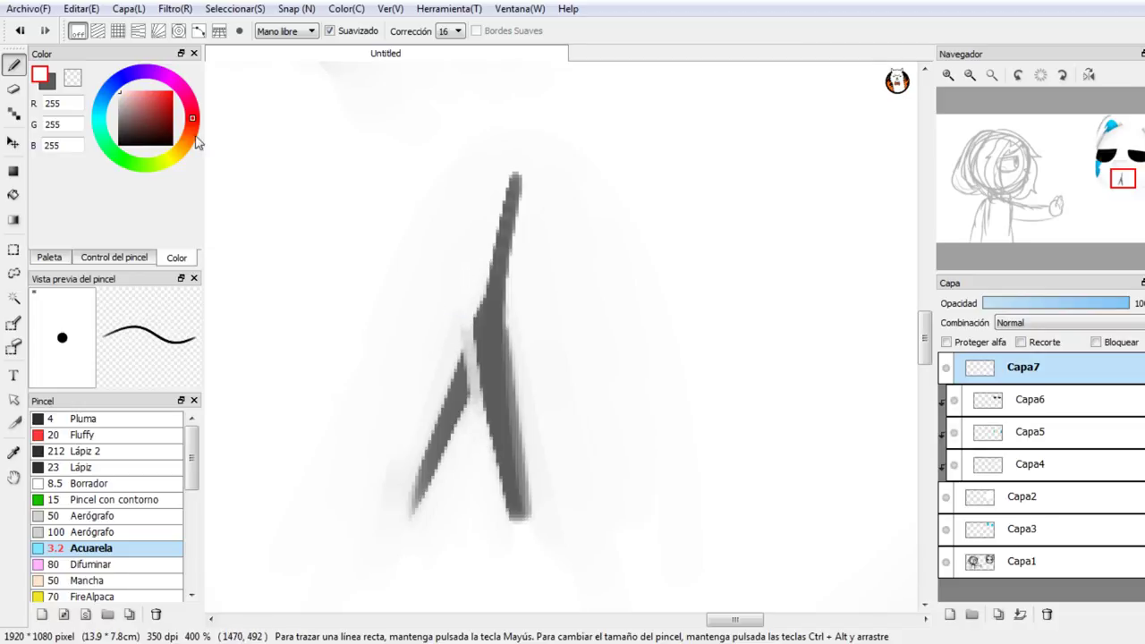
{"action": "left_click", "coordinate": [47, 86]}
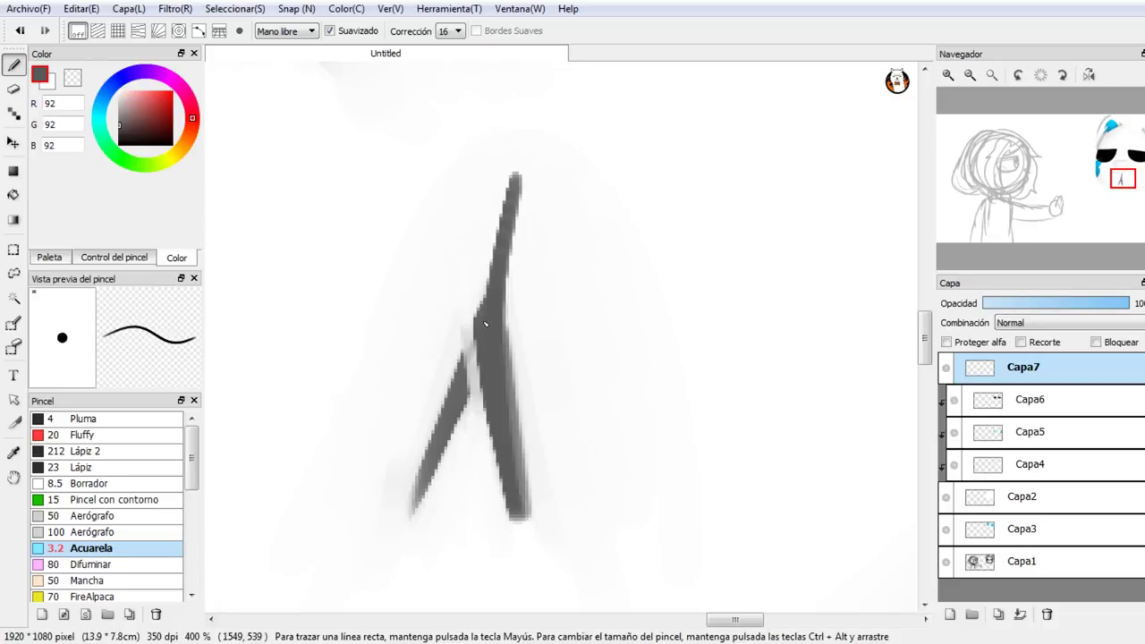
{"action": "mouse_move", "coordinate": [460, 386]}
{"action": "left_mouse_down"}
{"action": "mouse_move", "coordinate": [450, 413]}
{"action": "mouse_move", "coordinate": [487, 356]}
{"action": "mouse_move", "coordinate": [479, 377]}
{"action": "mouse_move", "coordinate": [487, 324]}
{"action": "mouse_move", "coordinate": [414, 508]}
{"action": "left_mouse_up"}
Step: Cut a gap between the mouth's left leg and the stem with the size 4 Pluma brush in white
{"action": "left_click", "coordinate": [121, 484]}
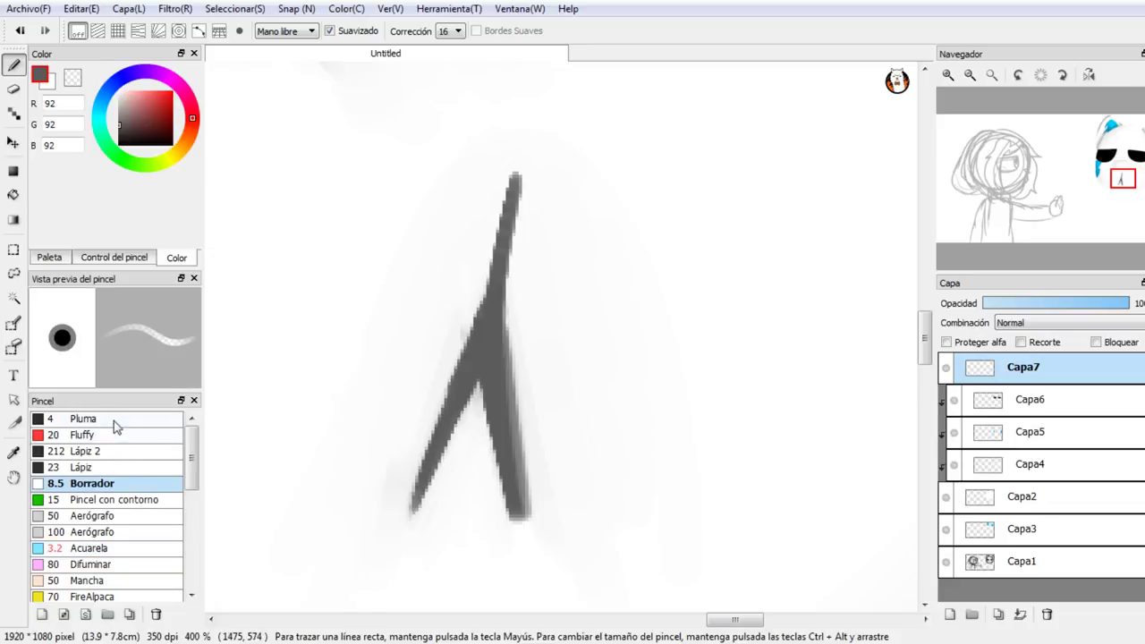
{"action": "left_click", "coordinate": [103, 419]}
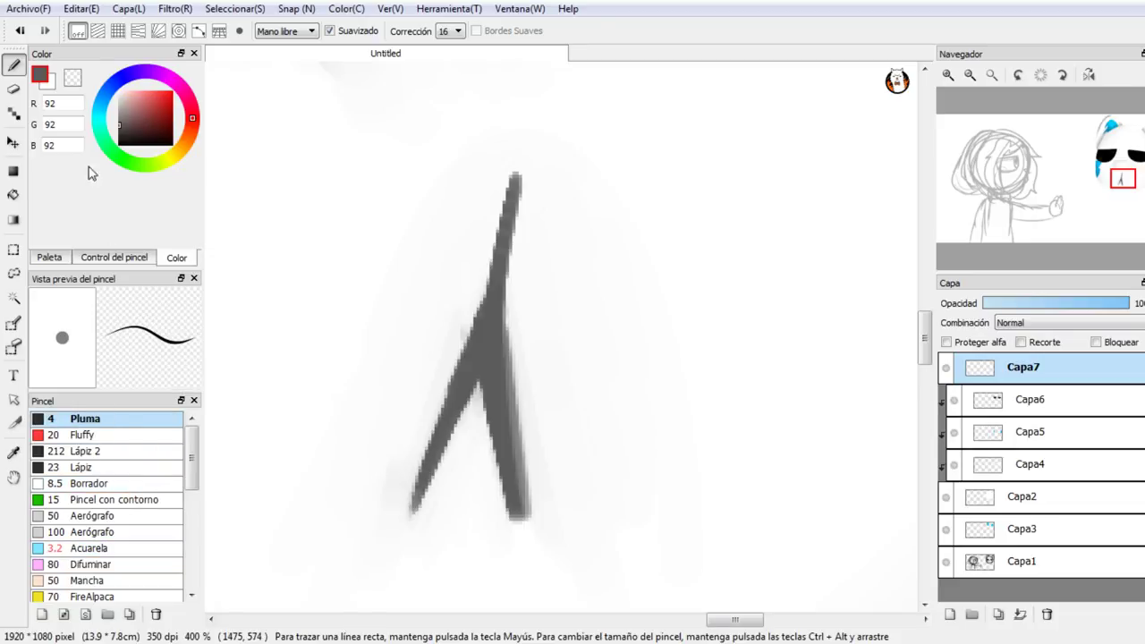
{"action": "left_click", "coordinate": [51, 86]}
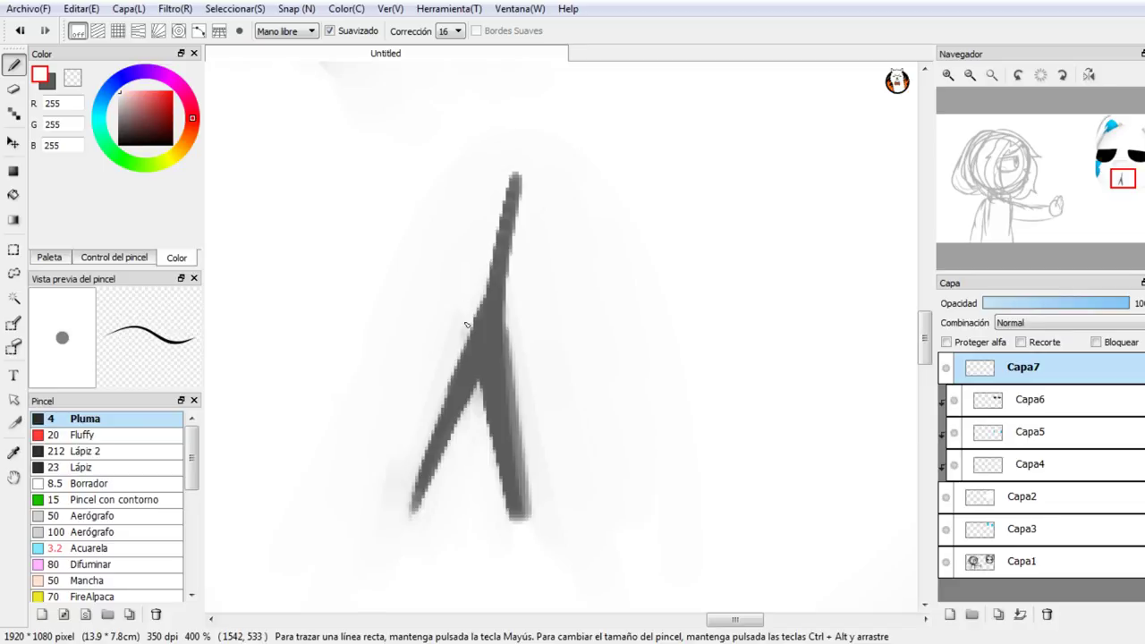
{"action": "left_click_drag", "start_coordinate": [466, 324], "coordinate": [462, 419]}
{"action": "mouse_move", "coordinate": [460, 352]}
{"action": "left_mouse_down"}
{"action": "mouse_move", "coordinate": [378, 521]}
{"action": "mouse_move", "coordinate": [458, 352]}
{"action": "mouse_move", "coordinate": [402, 484]}
{"action": "mouse_move", "coordinate": [453, 332]}
{"action": "left_mouse_up"}
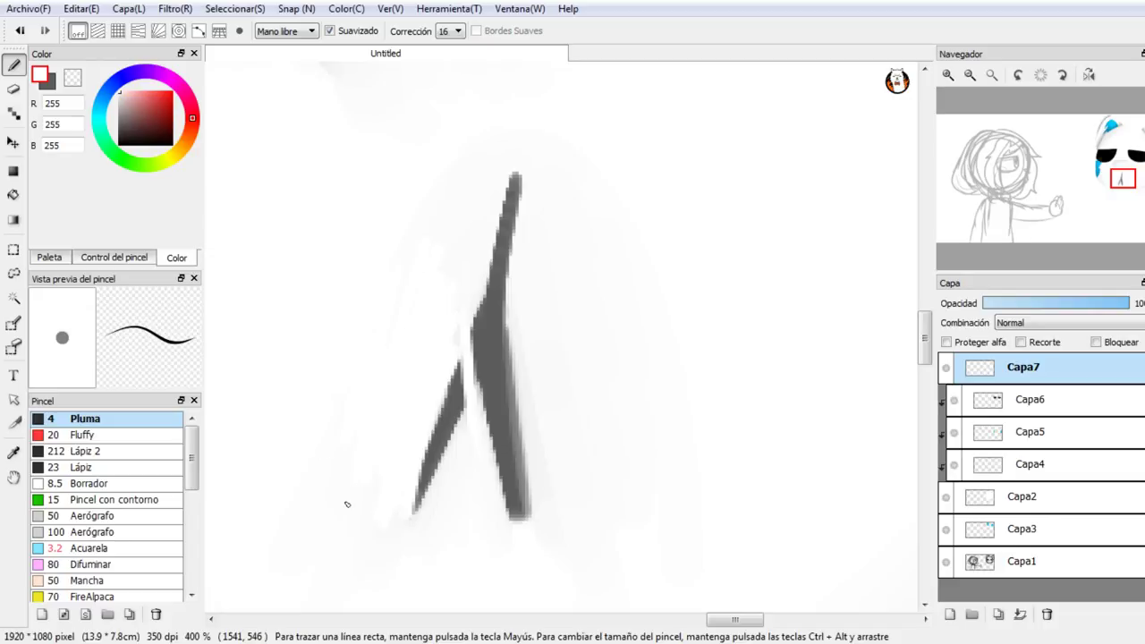
Step: Clean up the right edge of the mouth's right leg and stem with white strokes of the Acuarela brush
{"action": "left_click", "coordinate": [115, 548]}
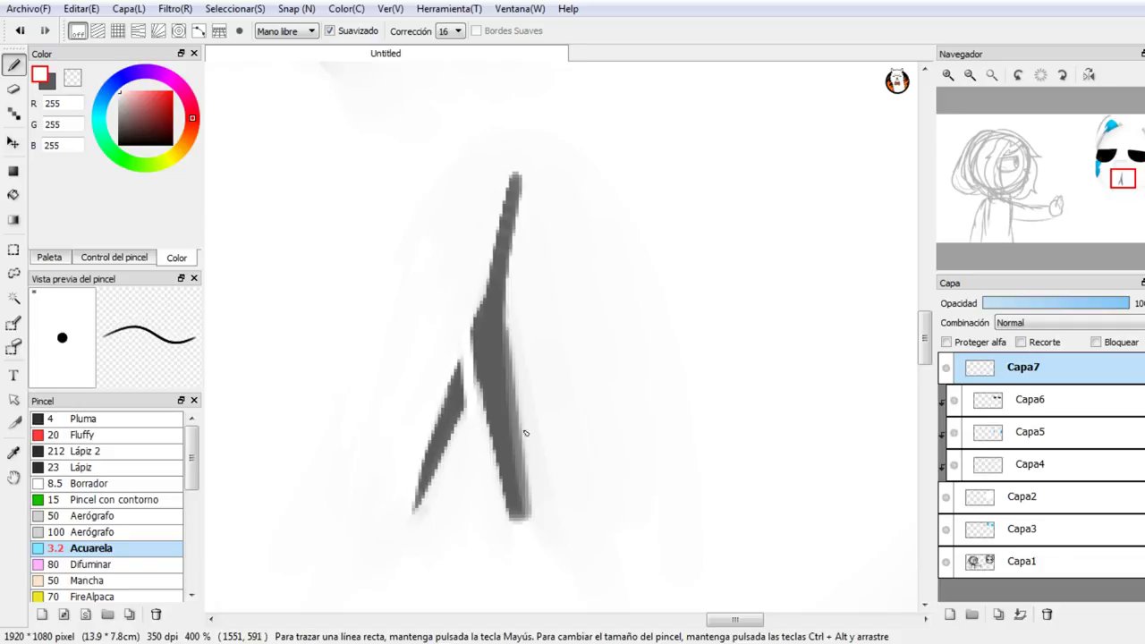
{"action": "mouse_move", "coordinate": [528, 393]}
{"action": "left_mouse_down"}
{"action": "mouse_move", "coordinate": [546, 551]}
{"action": "mouse_move", "coordinate": [526, 481]}
{"action": "left_mouse_up"}
{"action": "mouse_move", "coordinate": [517, 332]}
{"action": "left_mouse_down"}
{"action": "mouse_move", "coordinate": [533, 511]}
{"action": "mouse_move", "coordinate": [531, 470]}
{"action": "left_mouse_up"}
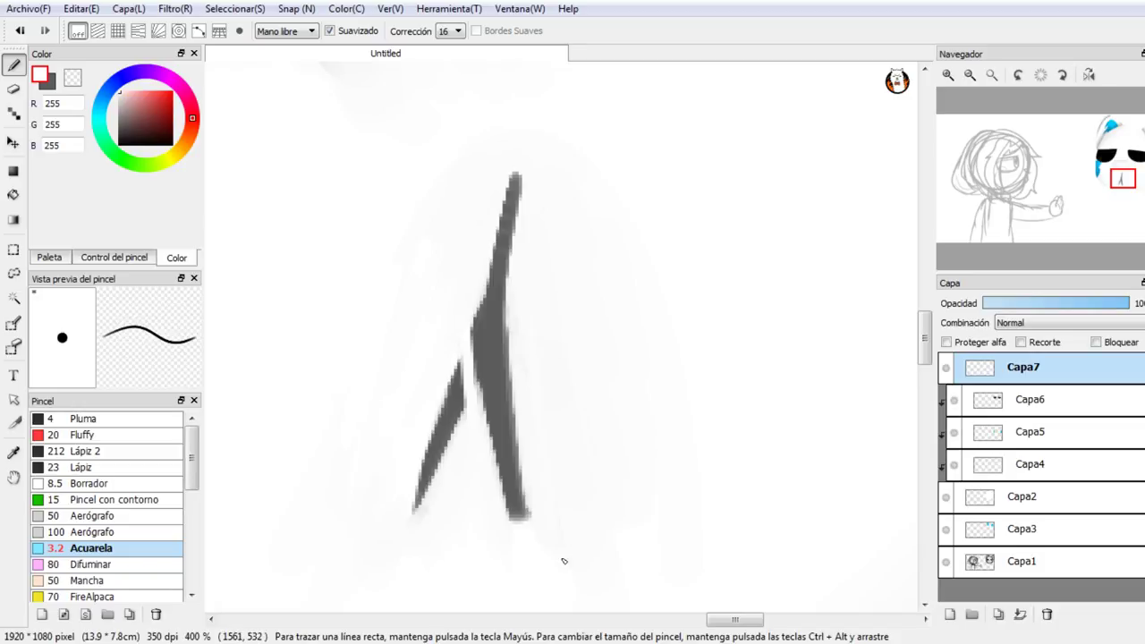
{"action": "mouse_move", "coordinate": [513, 286]}
{"action": "left_mouse_down"}
{"action": "mouse_move", "coordinate": [534, 170]}
{"action": "mouse_move", "coordinate": [526, 334]}
{"action": "mouse_move", "coordinate": [527, 178]}
{"action": "mouse_move", "coordinate": [514, 267]}
{"action": "left_mouse_up"}
Step: Merge the clipped layers Capa4, Capa5 and Capa6 one by one down into the head layer Capa2
{"action": "left_click", "coordinate": [969, 76]}
{"action": "left_click", "coordinate": [970, 76]}
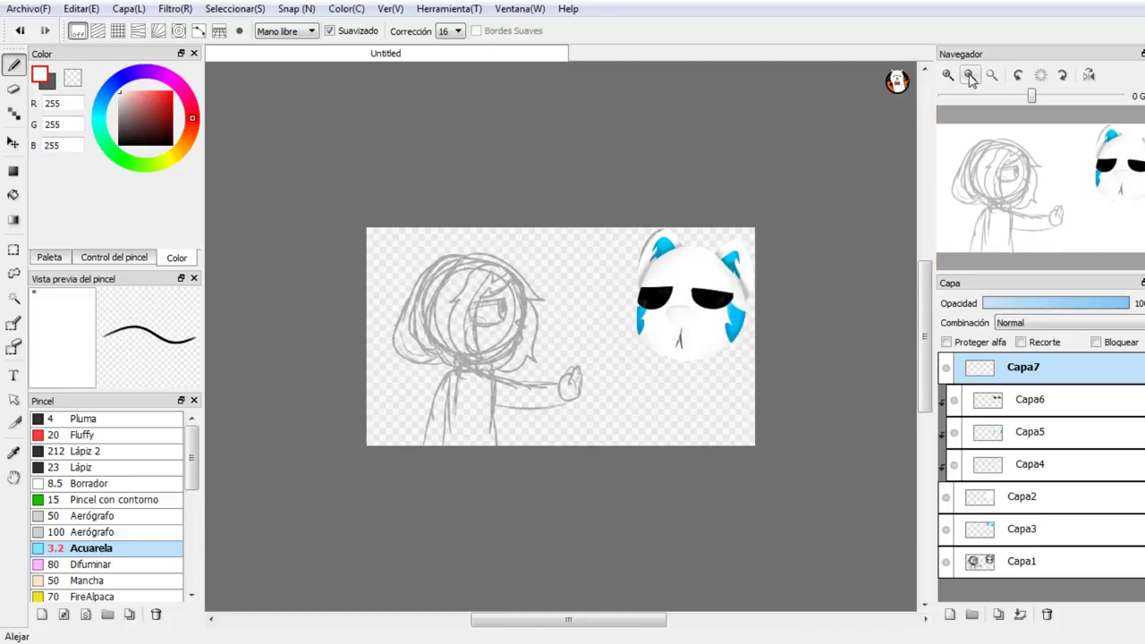
{"action": "left_click", "coordinate": [953, 77]}
{"action": "left_click", "coordinate": [953, 77]}
{"action": "left_click", "coordinate": [970, 77]}
{"action": "left_click_drag", "start_coordinate": [1070, 159], "coordinate": [1091, 183]}
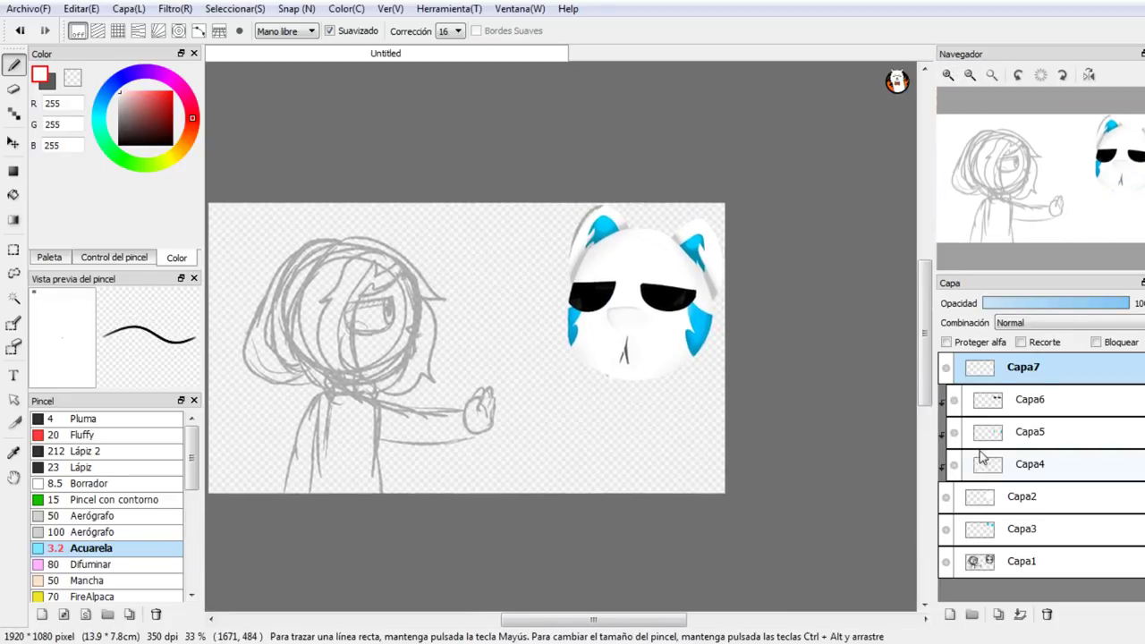
{"action": "left_click", "coordinate": [982, 458]}
{"action": "left_click", "coordinate": [1020, 614]}
{"action": "left_click", "coordinate": [1018, 437]}
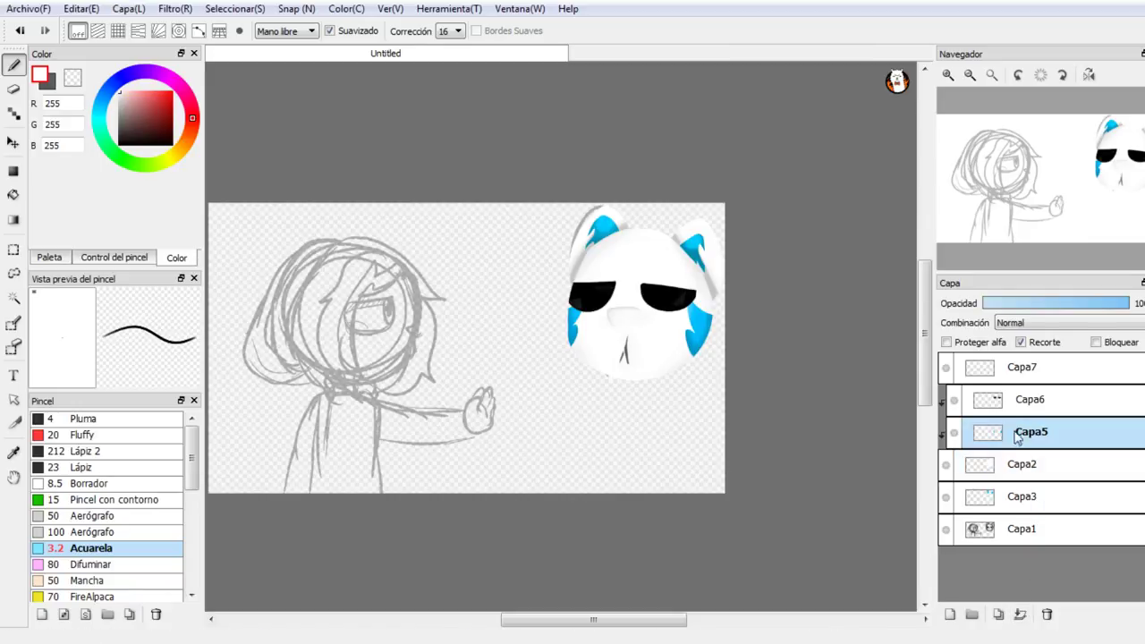
{"action": "left_click", "coordinate": [1023, 613]}
{"action": "left_click", "coordinate": [1031, 402]}
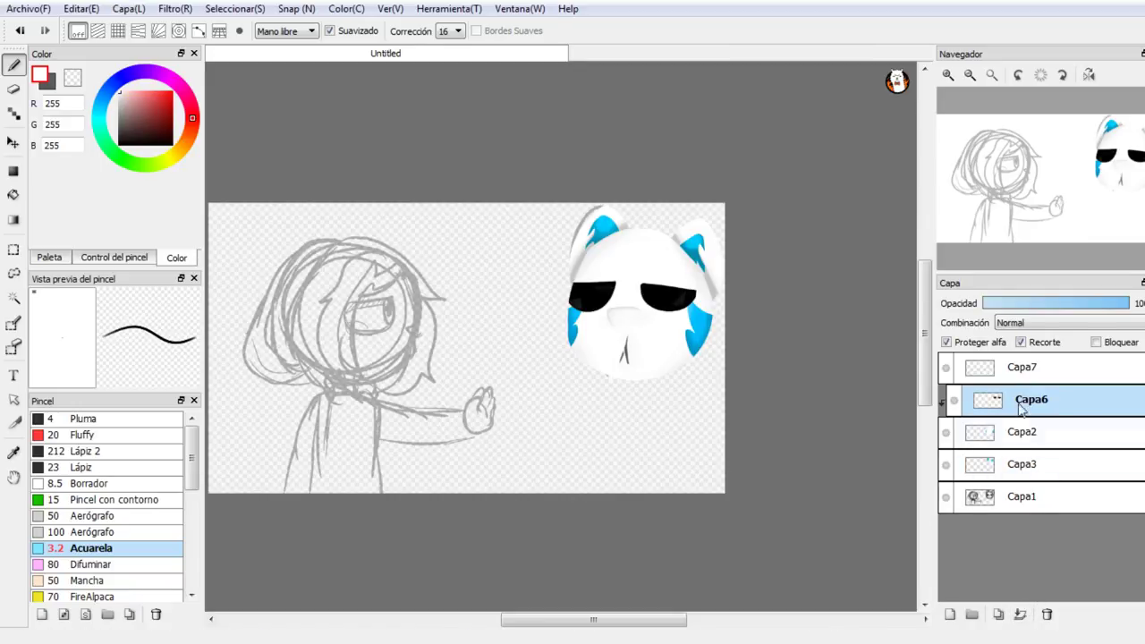
{"action": "left_click", "coordinate": [1020, 614]}
Step: Clip the mouth layer Capa7 to Capa2, merge it down, and merge the resulting head layer into Capa3
{"action": "left_click", "coordinate": [1013, 367]}
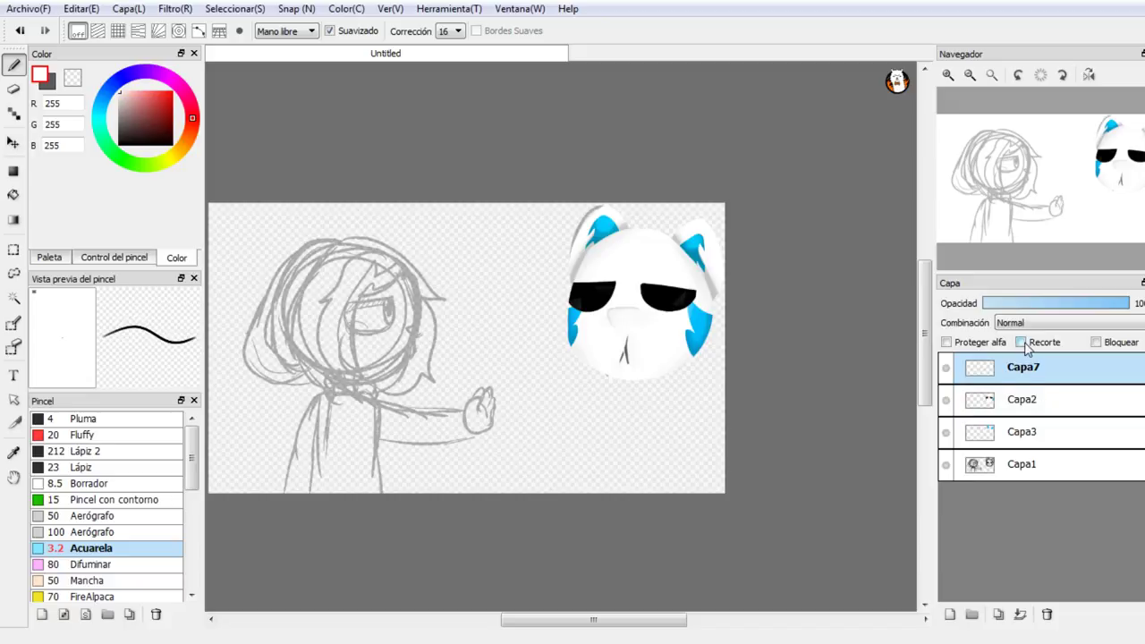
{"action": "left_click", "coordinate": [1024, 346]}
{"action": "left_click", "coordinate": [1025, 344]}
{"action": "left_click", "coordinate": [1026, 345]}
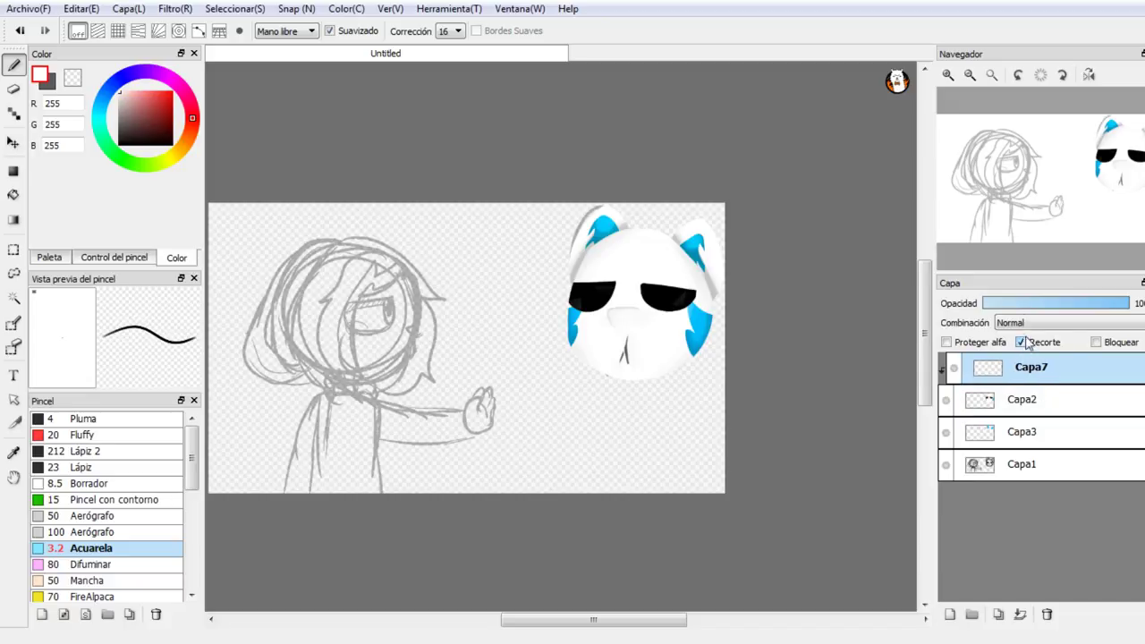
{"action": "left_click", "coordinate": [954, 96]}
{"action": "left_click", "coordinate": [955, 77]}
{"action": "left_click", "coordinate": [955, 78]}
{"action": "left_click", "coordinate": [955, 77]}
{"action": "left_click", "coordinate": [954, 78]}
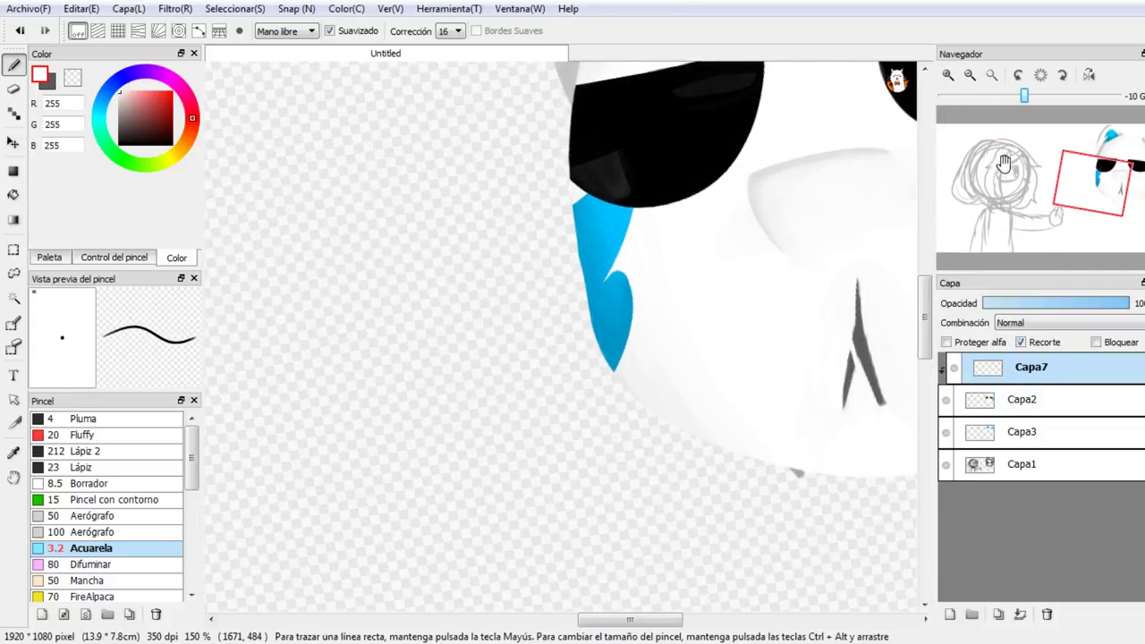
{"action": "left_click", "coordinate": [1020, 616]}
{"action": "left_click", "coordinate": [947, 368]}
{"action": "left_click", "coordinate": [947, 367]}
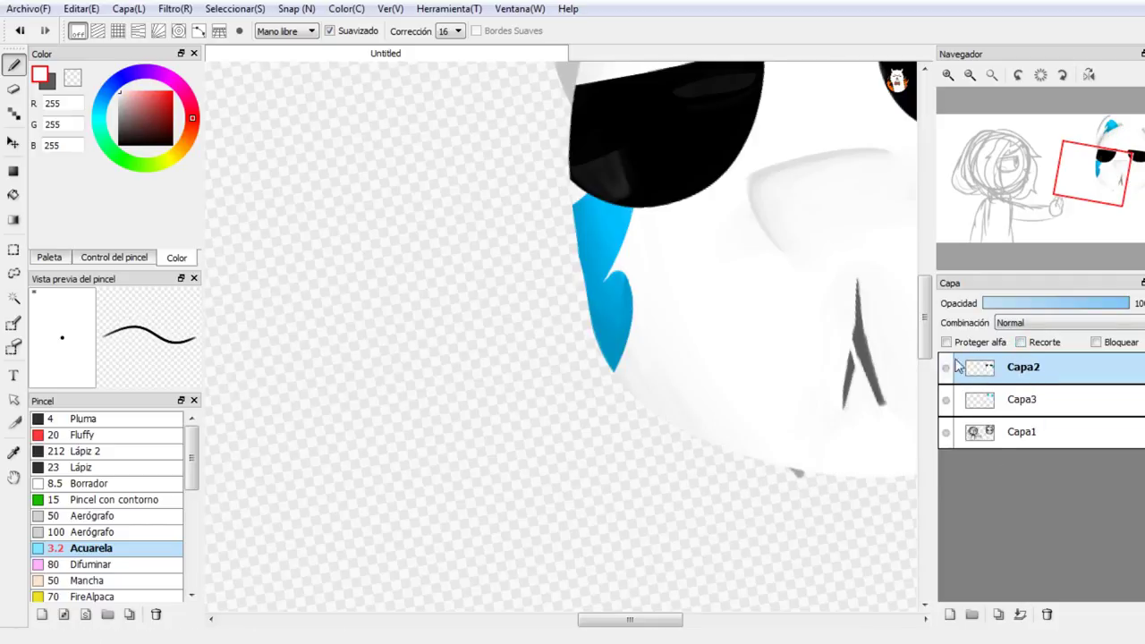
{"action": "left_click", "coordinate": [1020, 615]}
Step: Reset the canvas rotation and examine the merged head both up close and as a whole
{"action": "left_click", "coordinate": [1041, 77]}
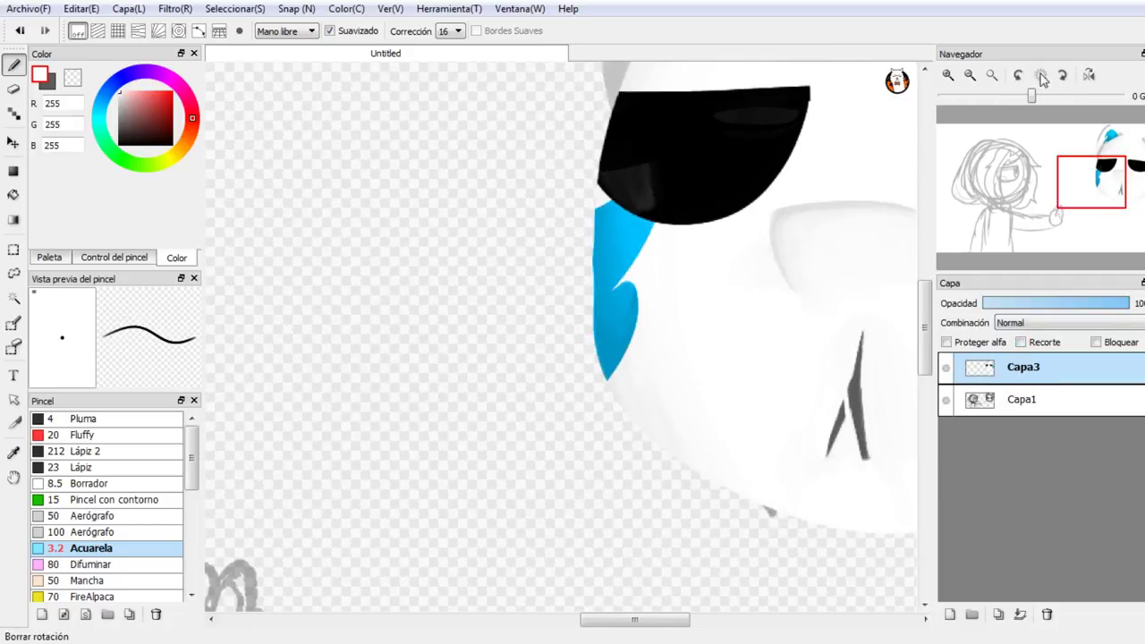
{"action": "left_click_drag", "start_coordinate": [1046, 126], "coordinate": [1117, 174]}
{"action": "left_click", "coordinate": [969, 77]}
{"action": "left_click", "coordinate": [991, 79]}
{"action": "left_click", "coordinate": [949, 77]}
{"action": "left_click", "coordinate": [949, 77]}
{"action": "left_click", "coordinate": [949, 77]}
{"action": "left_click", "coordinate": [950, 77]}
{"action": "left_click", "coordinate": [969, 76]}
{"action": "left_click", "coordinate": [970, 76]}
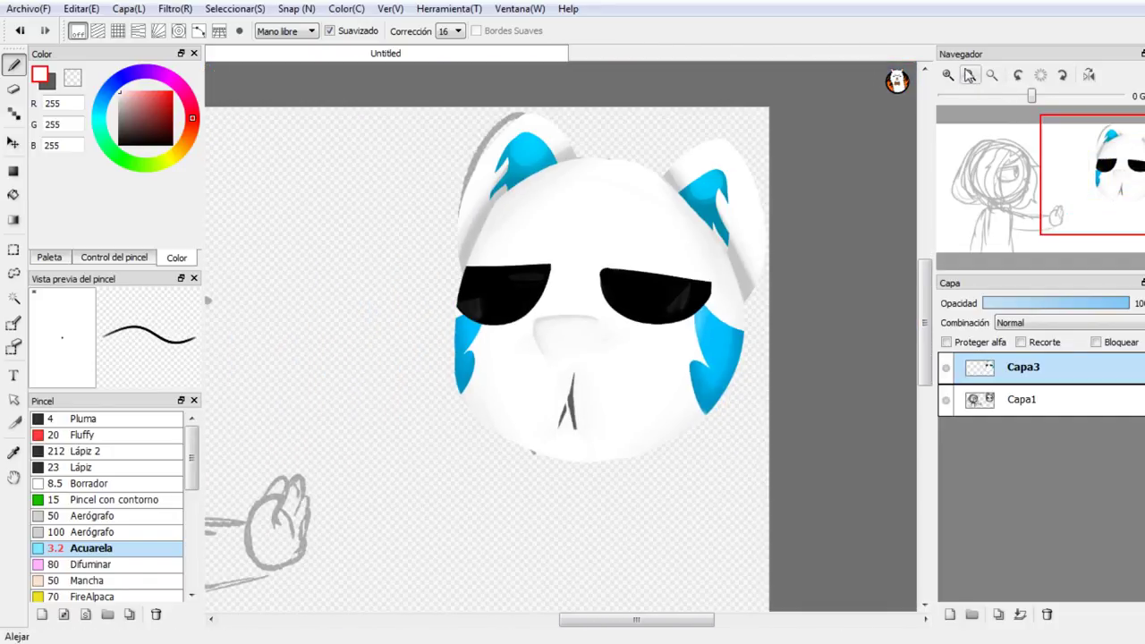
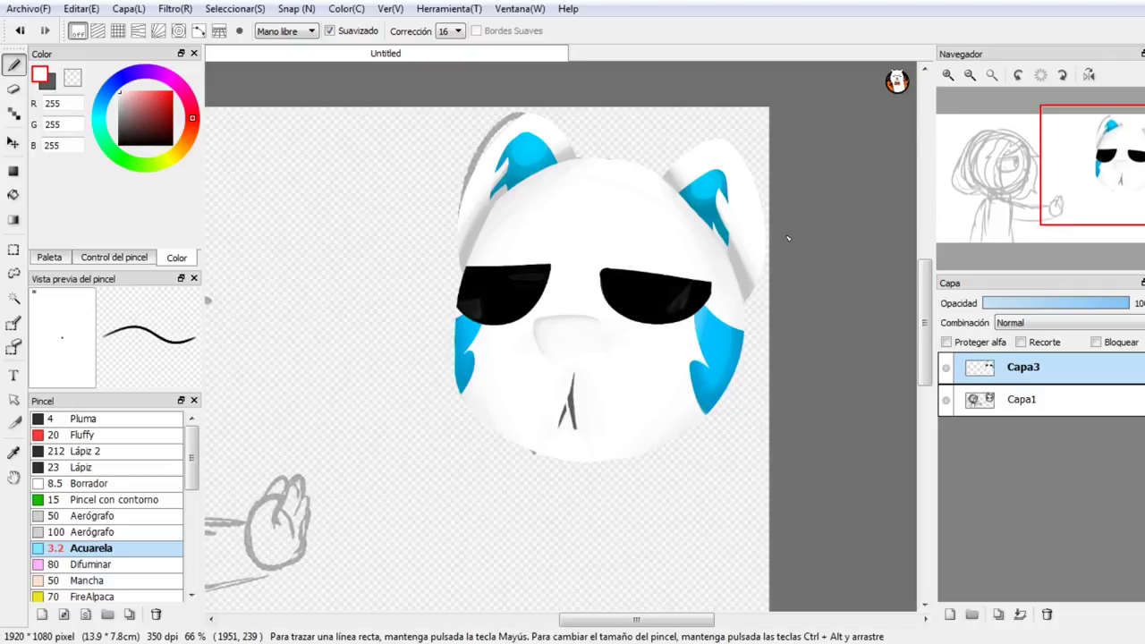
Step: Set the selection shape to Polígono, duplicate the head layer Capa3 and delete the empty layer Capa4
{"action": "left_click", "coordinate": [13, 250]}
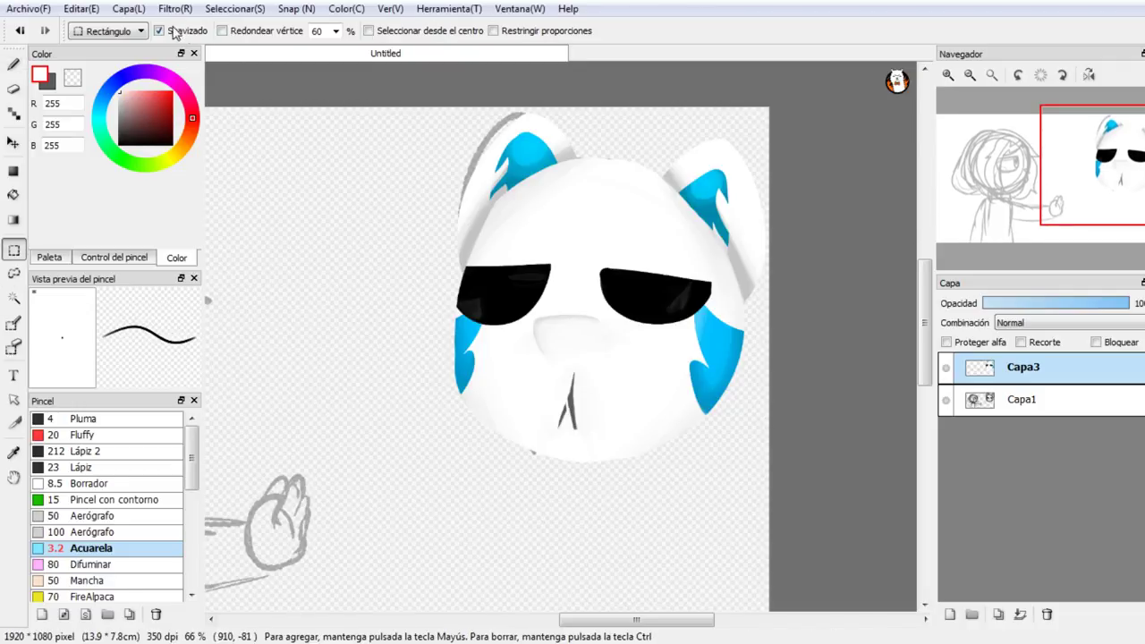
{"action": "key", "text": "Down"}
{"action": "left_click", "coordinate": [950, 616]}
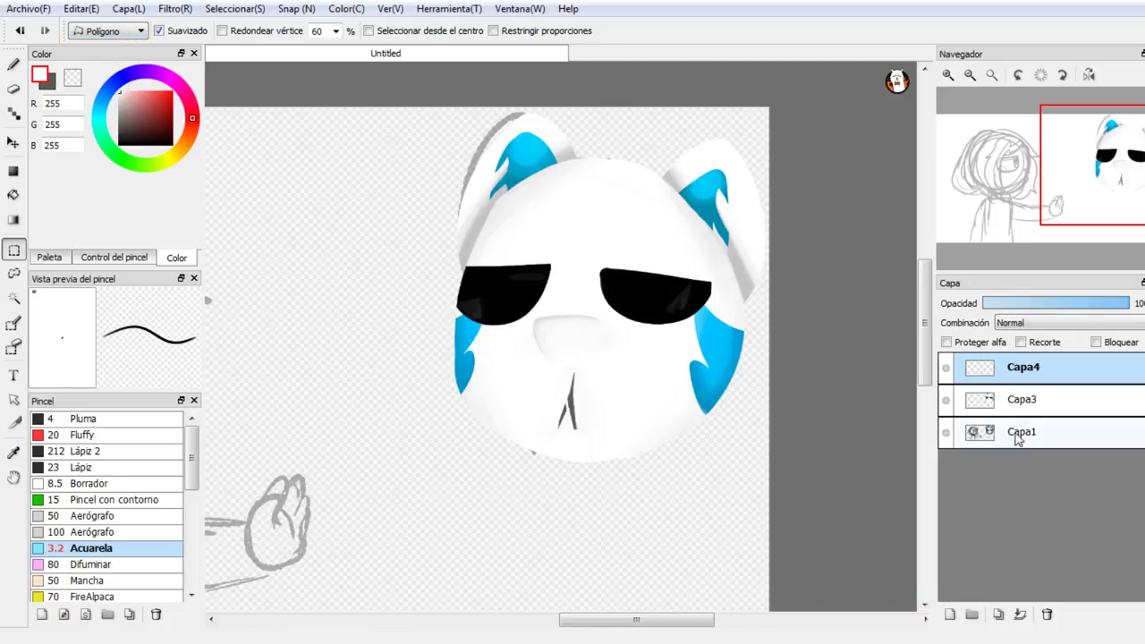
{"action": "left_click", "coordinate": [1023, 404]}
{"action": "left_click", "coordinate": [994, 371]}
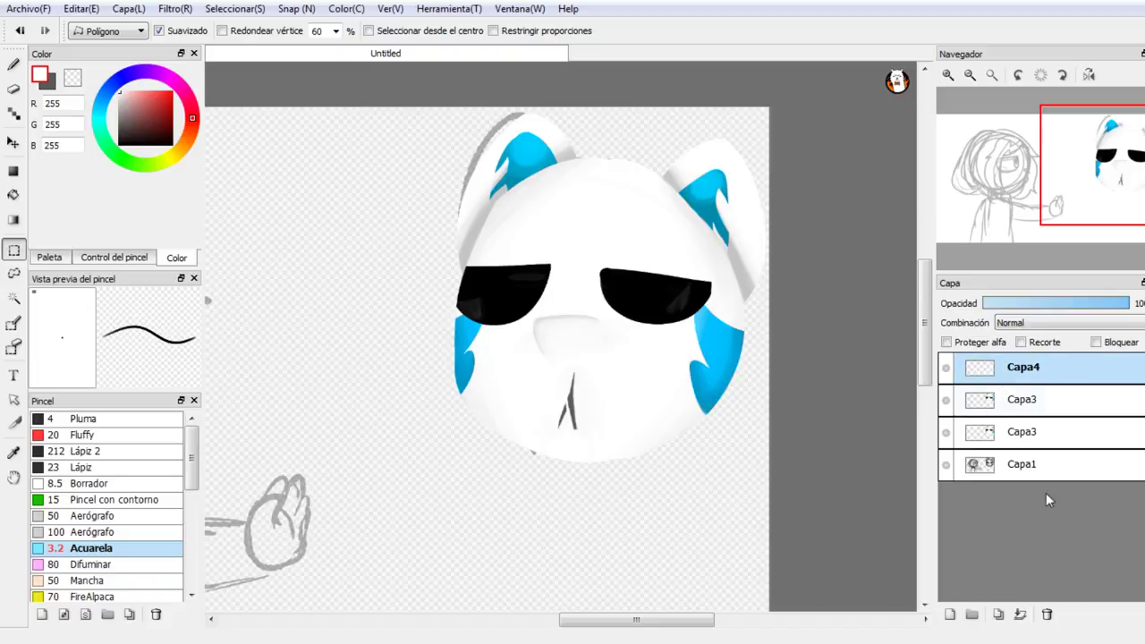
{"action": "left_click", "coordinate": [1047, 615]}
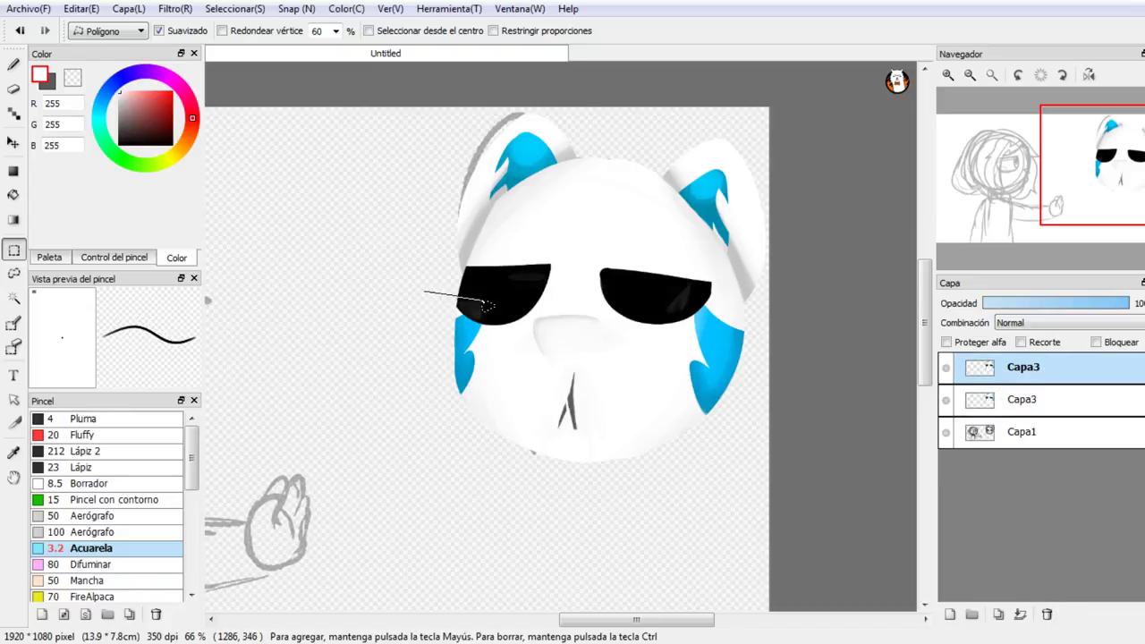
Step: Hide the lower Capa3, select a triangular piece across the left eye and cheek on the upper Capa3, and shift it outward to the left
{"action": "left_click", "coordinate": [431, 294]}
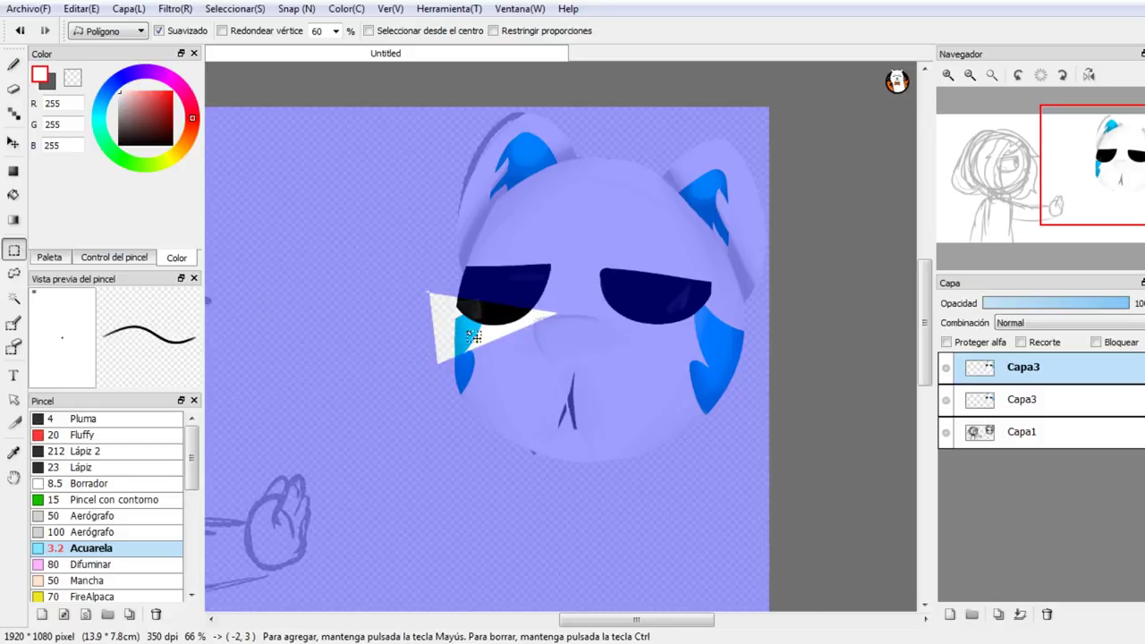
{"action": "left_click", "coordinate": [13, 142]}
{"action": "left_click_drag", "start_coordinate": [472, 329], "coordinate": [424, 339]}
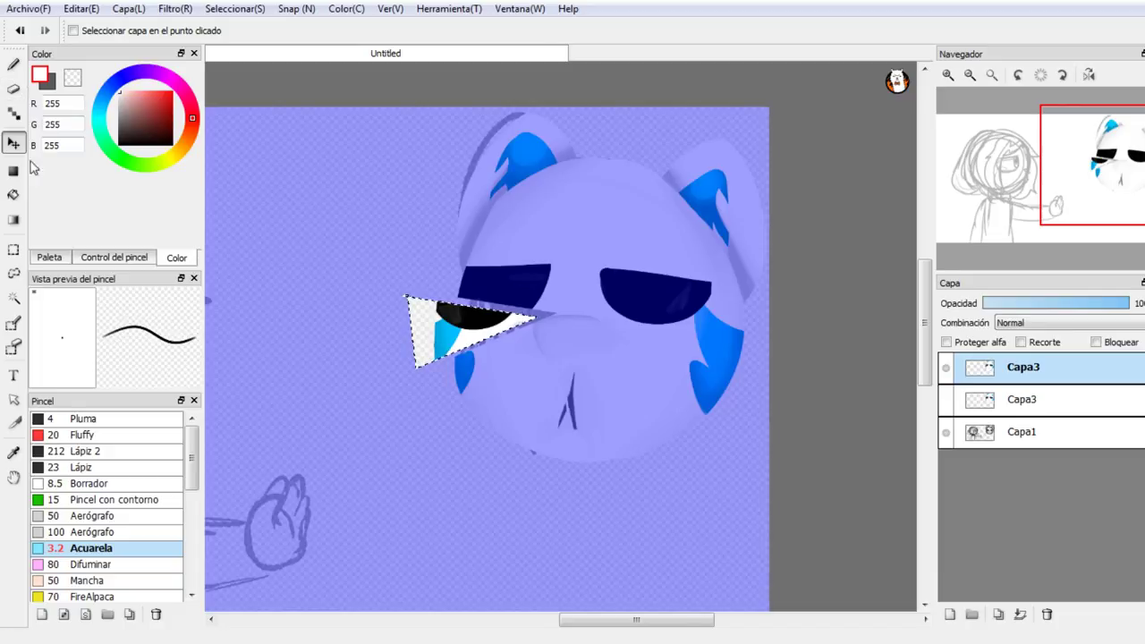
Step: Select a horizontal strip from the mouth to the right cheek with a polygon and shift it about 68 px to the right
{"action": "left_click", "coordinate": [13, 250]}
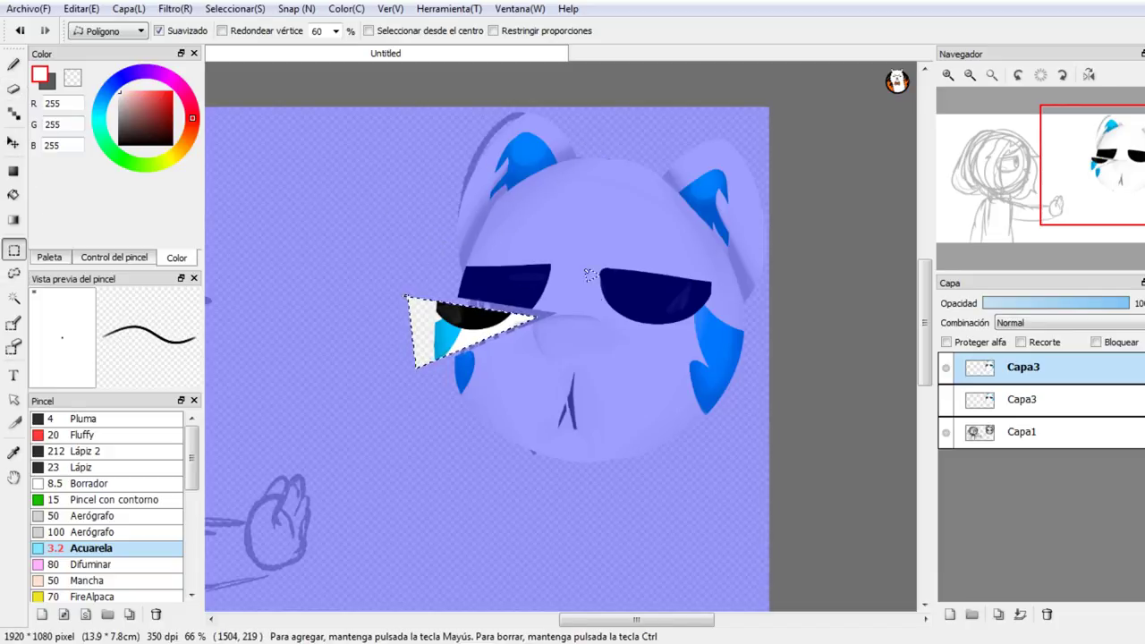
{"action": "left_click", "coordinate": [572, 374]}
{"action": "left_click", "coordinate": [742, 363]}
{"action": "left_click", "coordinate": [743, 410]}
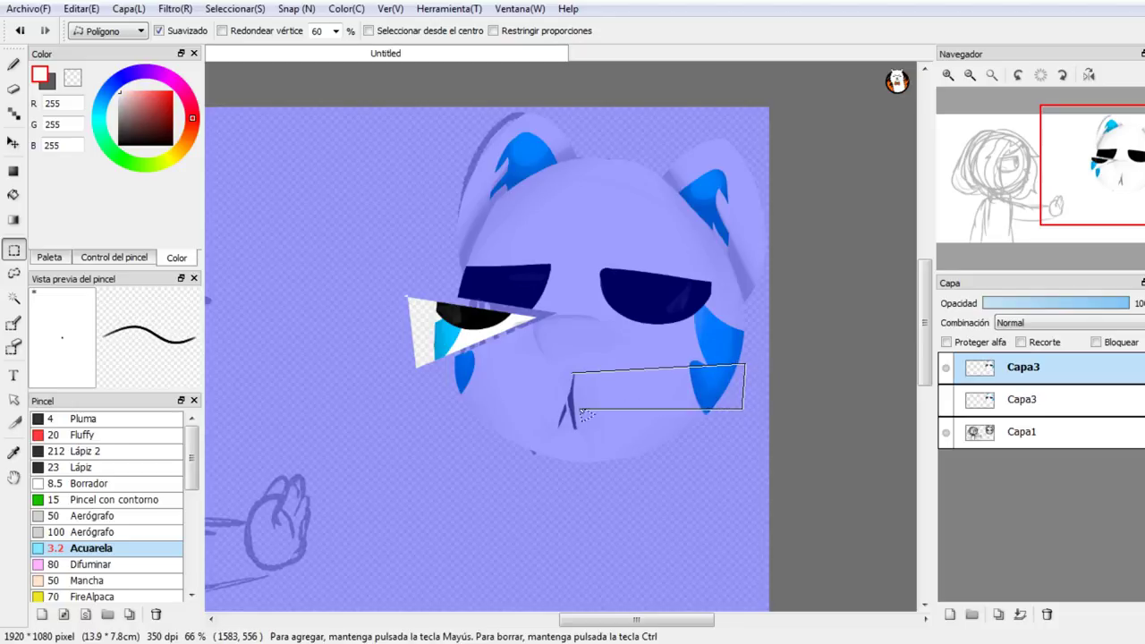
{"action": "left_click", "coordinate": [574, 375]}
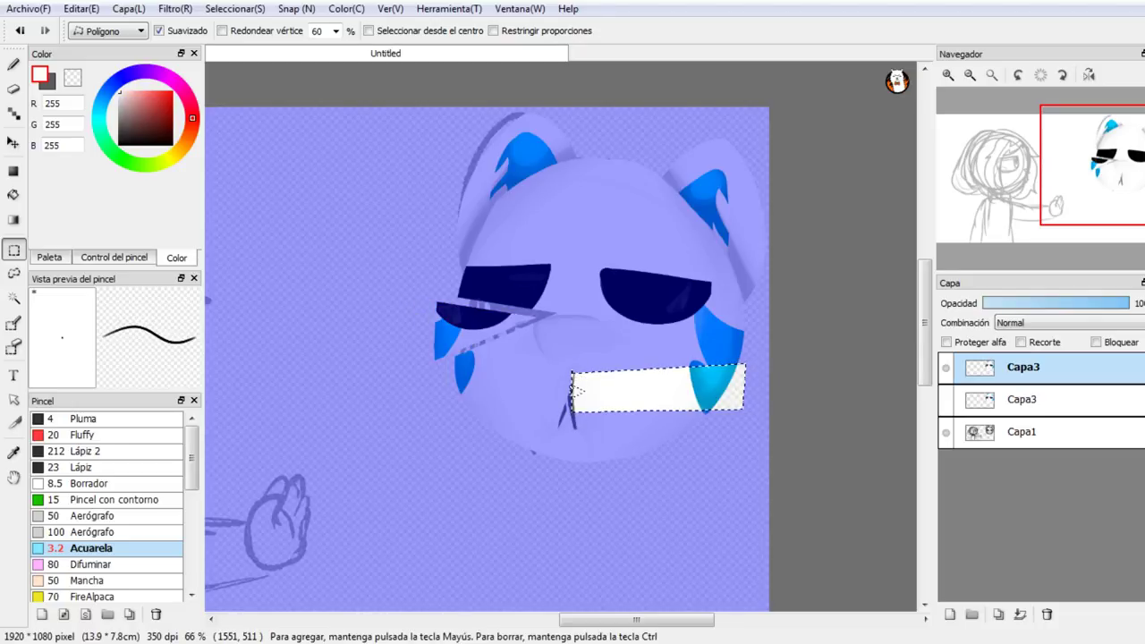
{"action": "left_click", "coordinate": [14, 143]}
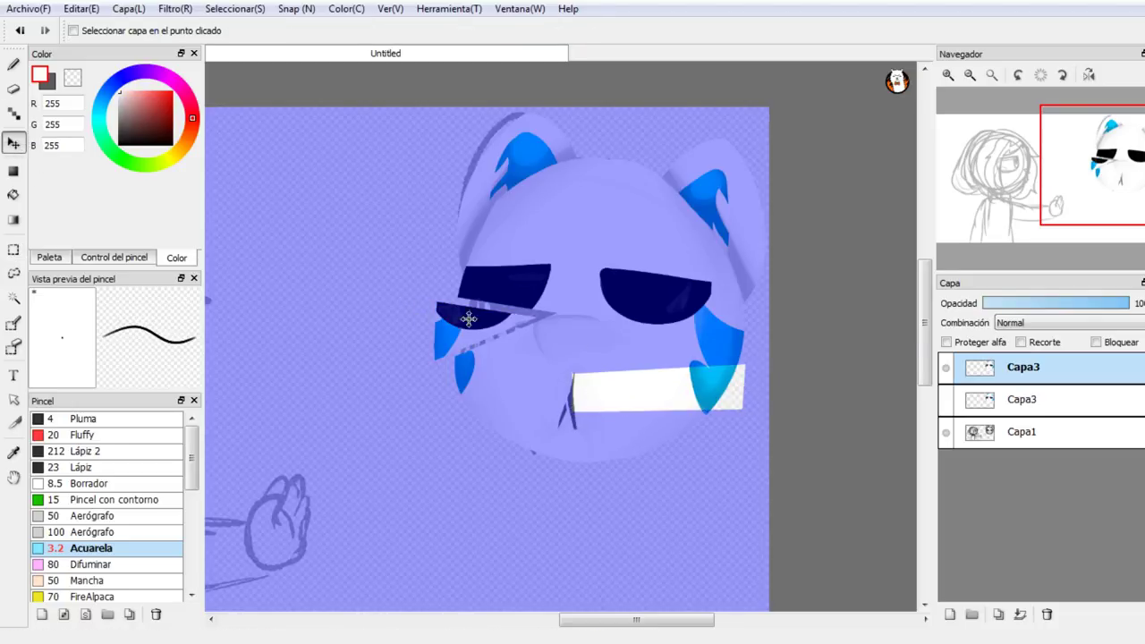
{"action": "left_click_drag", "start_coordinate": [643, 403], "coordinate": [680, 402]}
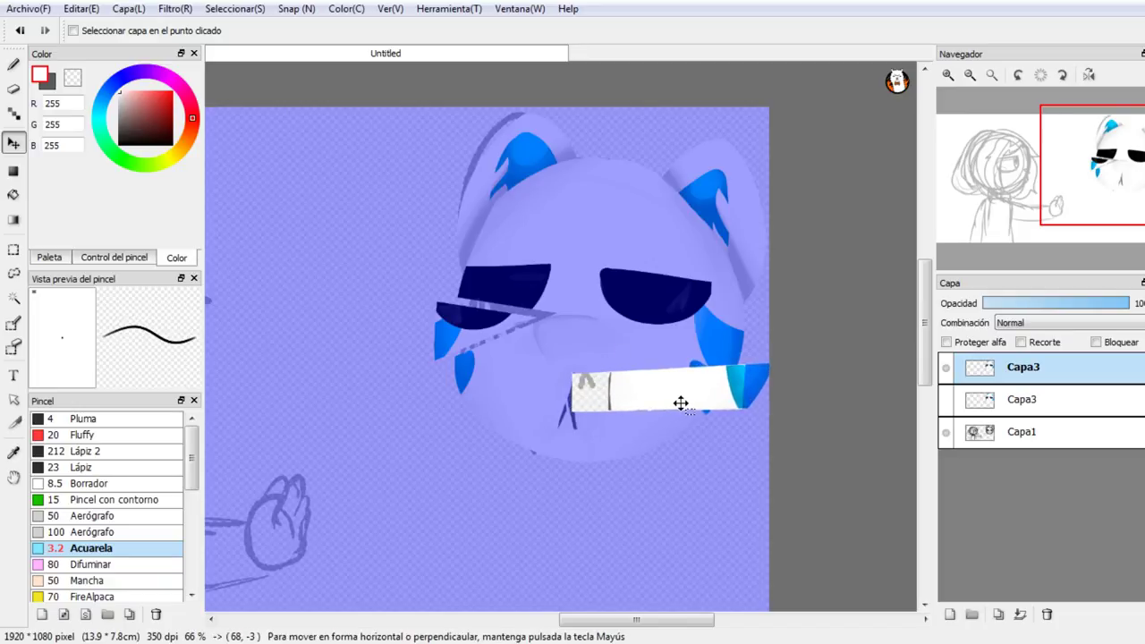
Step: Select a thin jagged crack from the top of the head down to the nose and move that sliver well left of the head
{"action": "left_click", "coordinate": [13, 65]}
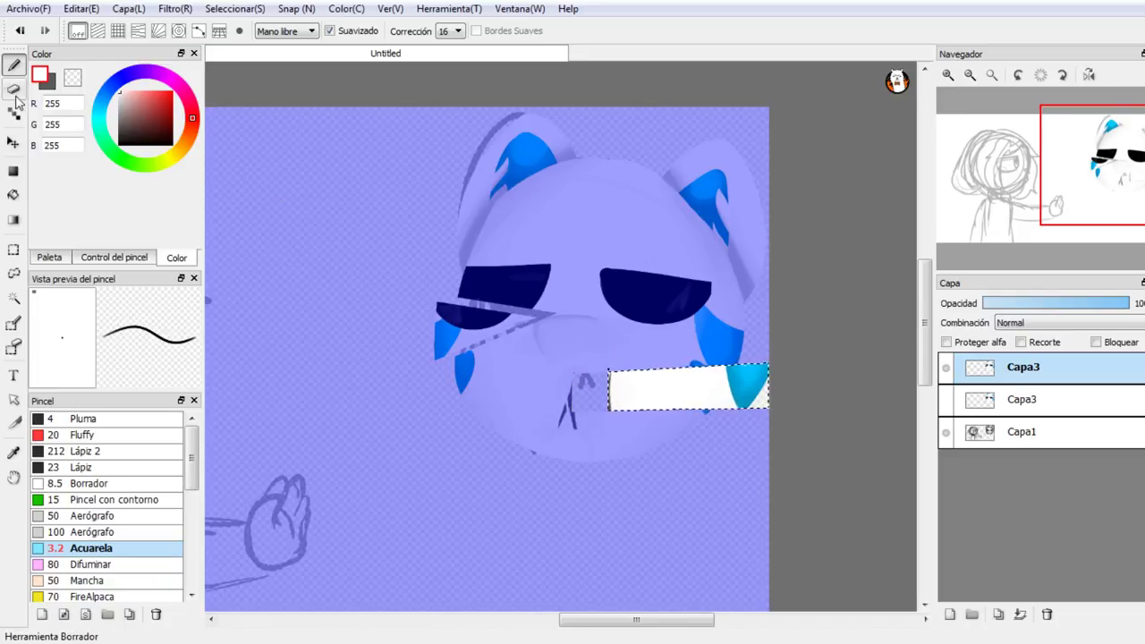
{"action": "left_click", "coordinate": [14, 249]}
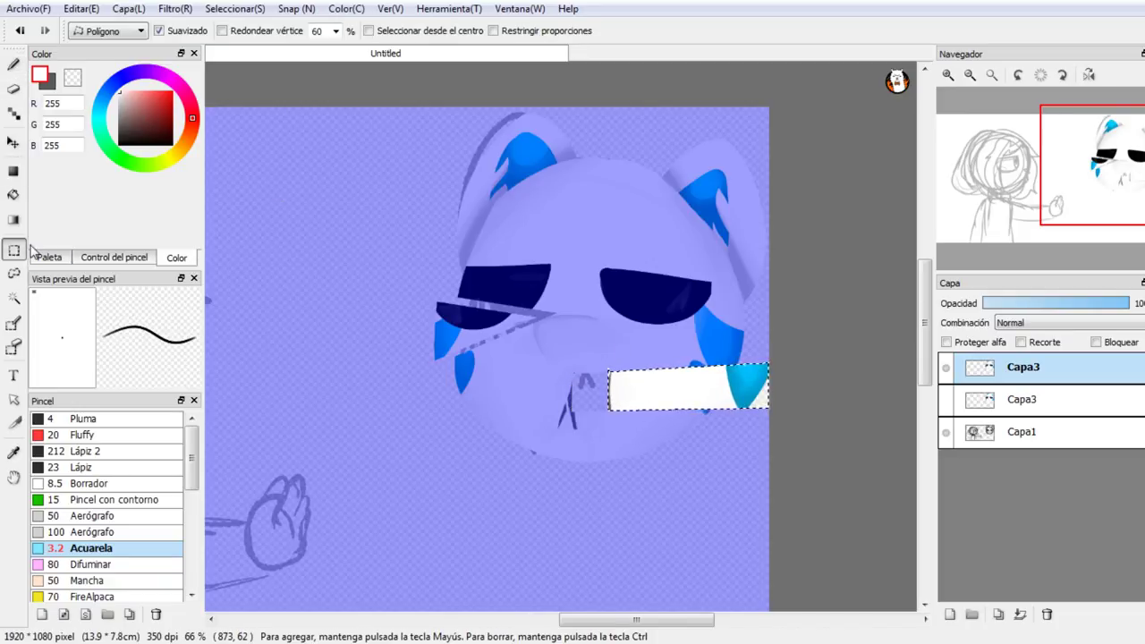
{"action": "left_click", "coordinate": [592, 145]}
{"action": "left_click", "coordinate": [588, 191]}
{"action": "left_click", "coordinate": [600, 222]}
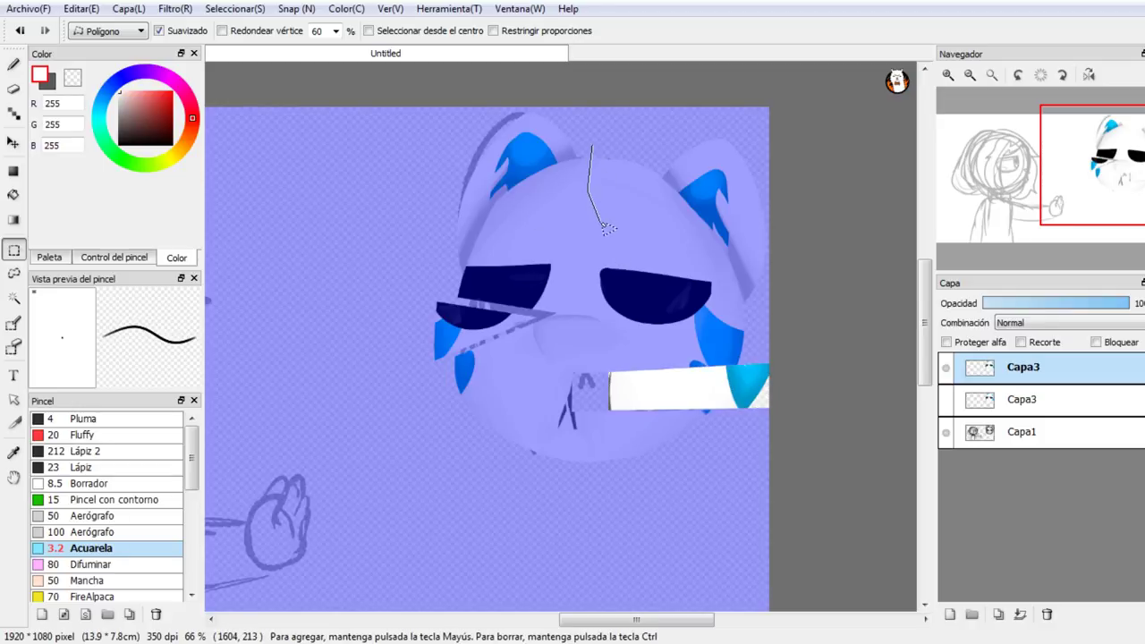
{"action": "left_click", "coordinate": [589, 240]}
{"action": "left_click", "coordinate": [594, 324]}
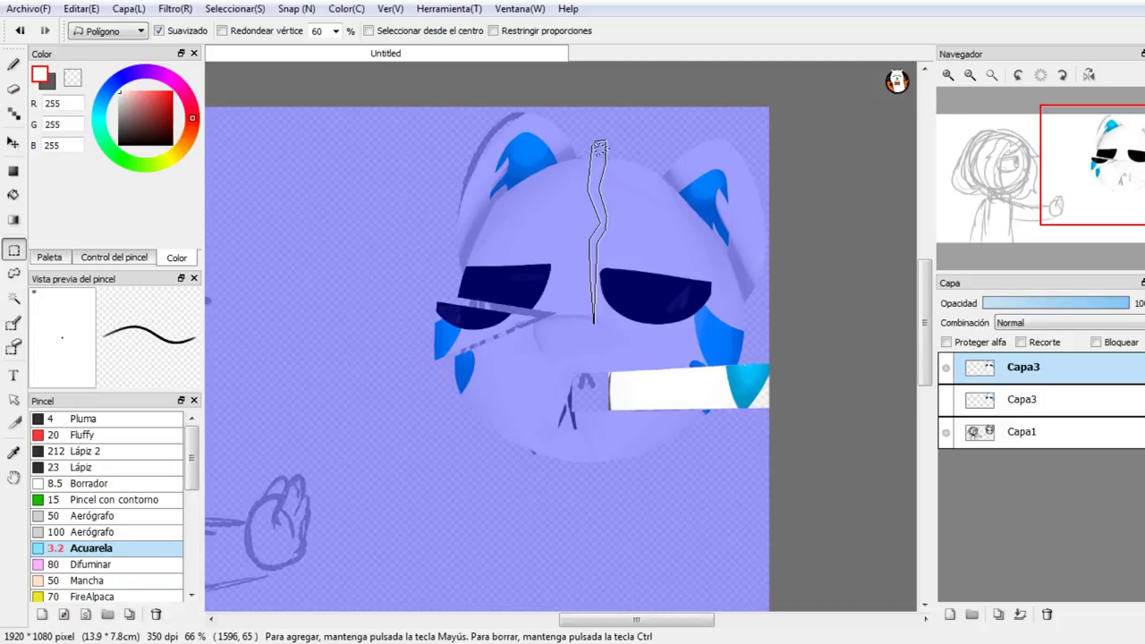
{"action": "left_click", "coordinate": [600, 146]}
{"action": "left_click", "coordinate": [20, 143]}
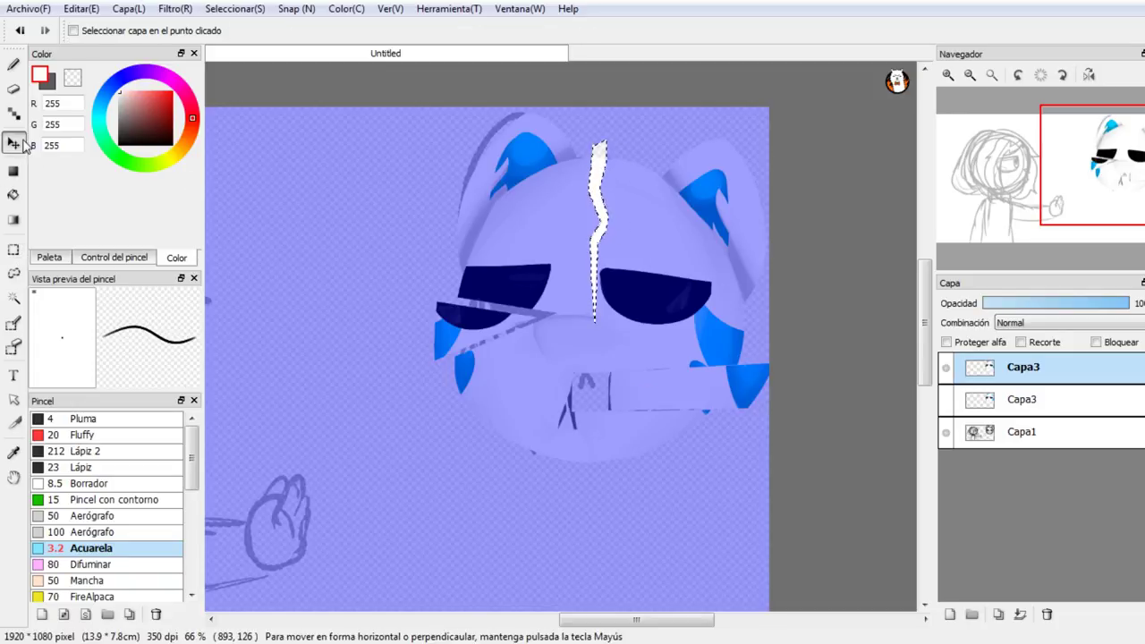
{"action": "left_click_drag", "start_coordinate": [597, 175], "coordinate": [588, 154]}
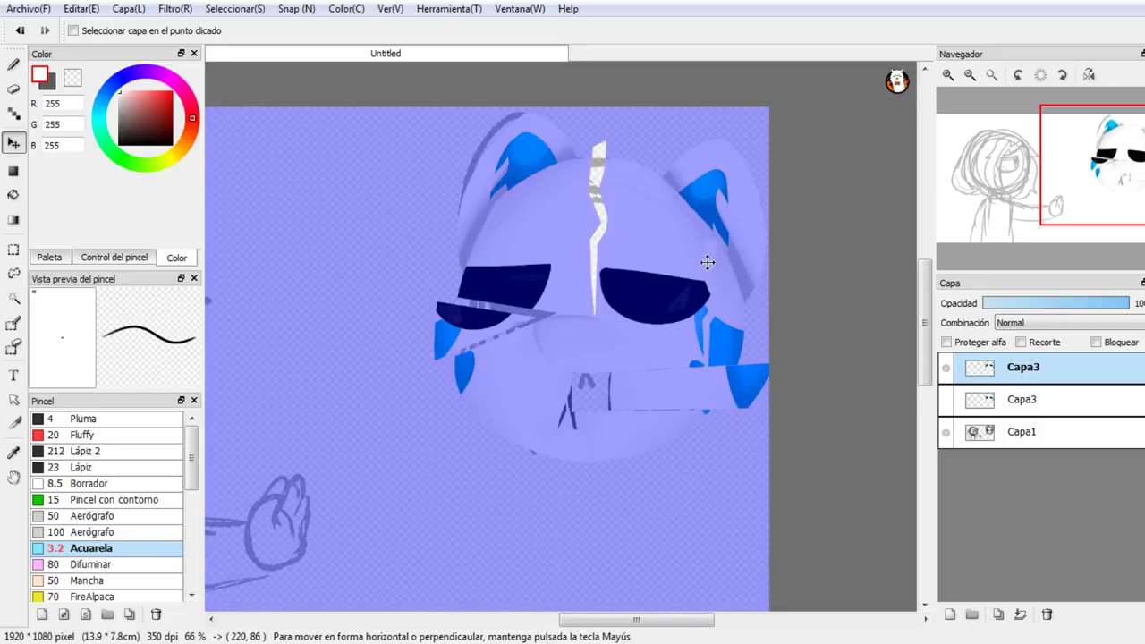
{"action": "left_click_drag", "start_coordinate": [707, 262], "coordinate": [325, 256]}
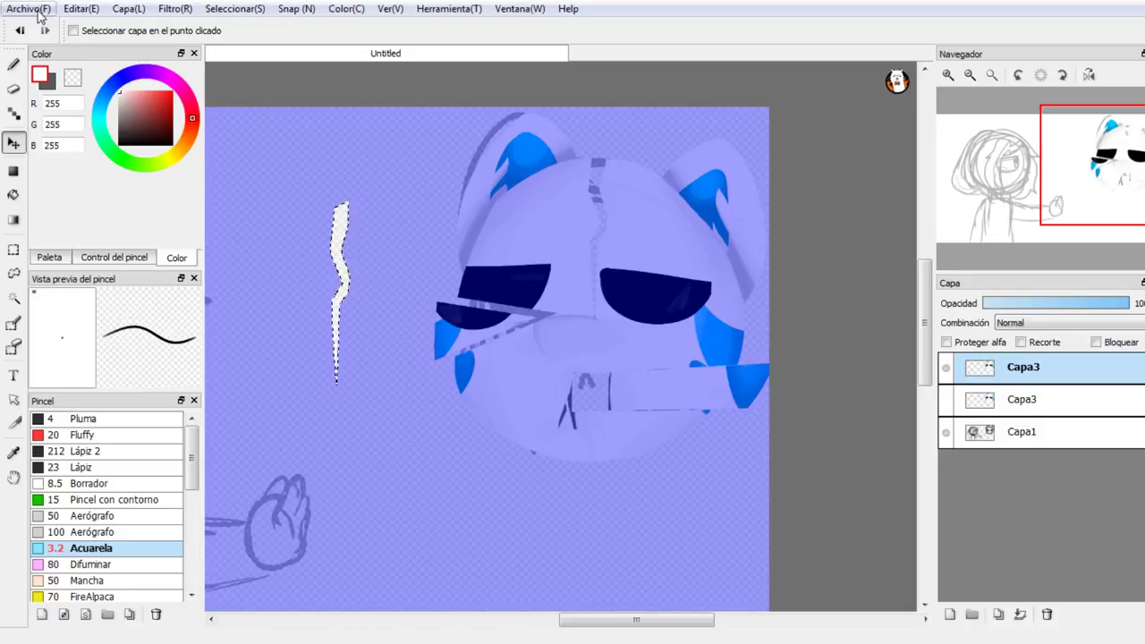
Step: Select a triangular chip at the lower left of the chin and move it slightly down and left, away from the head
{"action": "left_click", "coordinate": [13, 250]}
{"action": "left_click", "coordinate": [495, 458]}
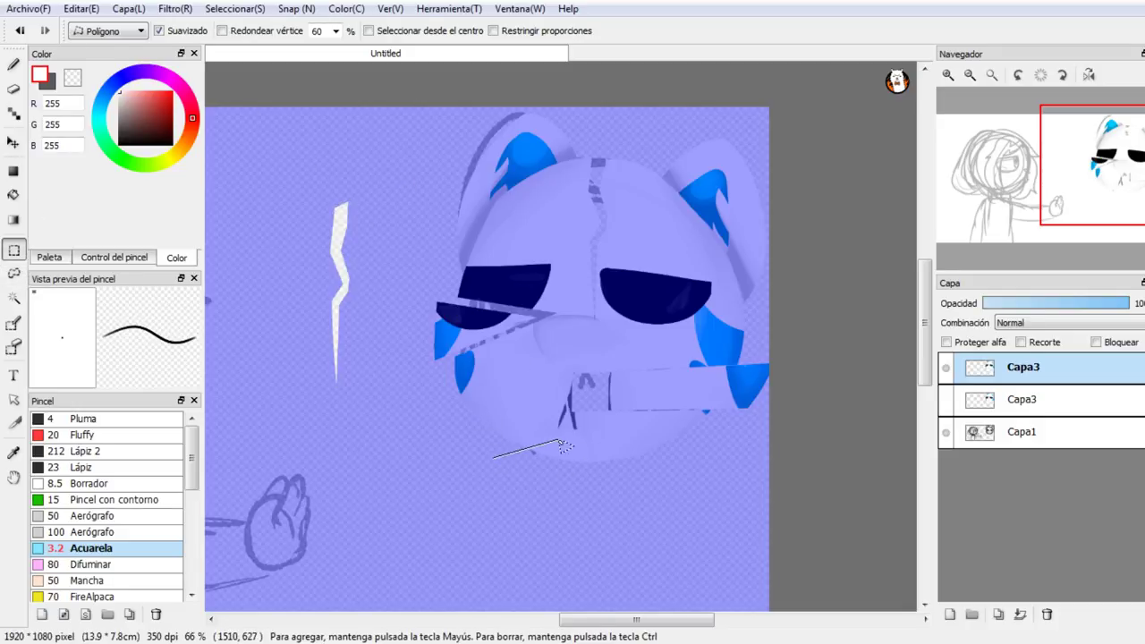
{"action": "left_click", "coordinate": [564, 437]}
{"action": "left_click", "coordinate": [564, 476]}
{"action": "left_click", "coordinate": [495, 459]}
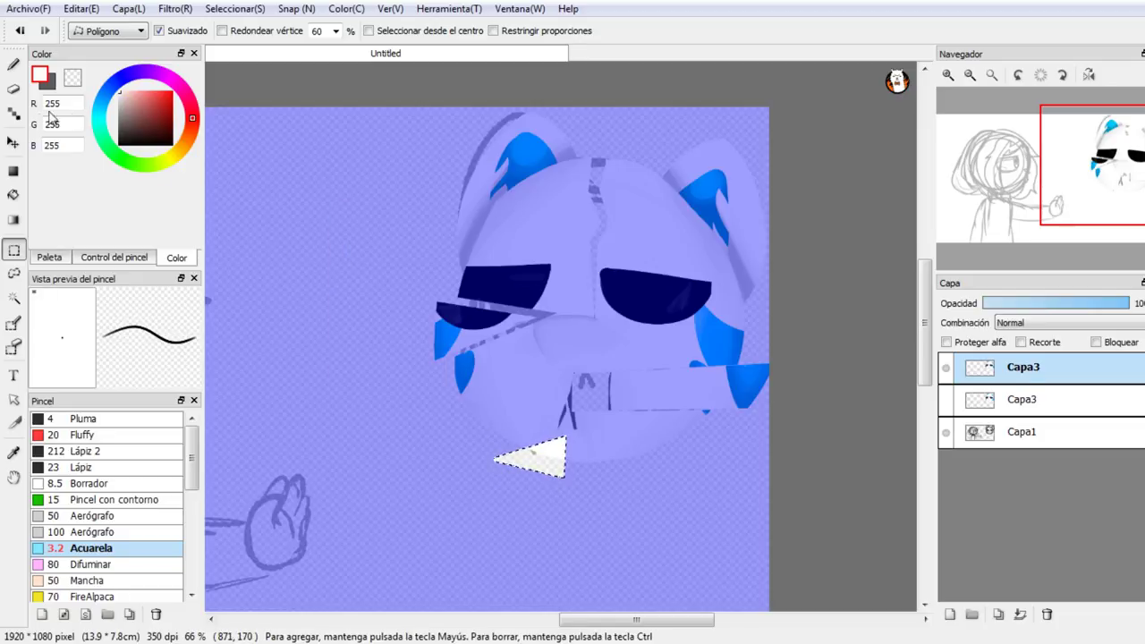
{"action": "key", "text": "v"}
{"action": "left_click_drag", "start_coordinate": [542, 468], "coordinate": [531, 493]}
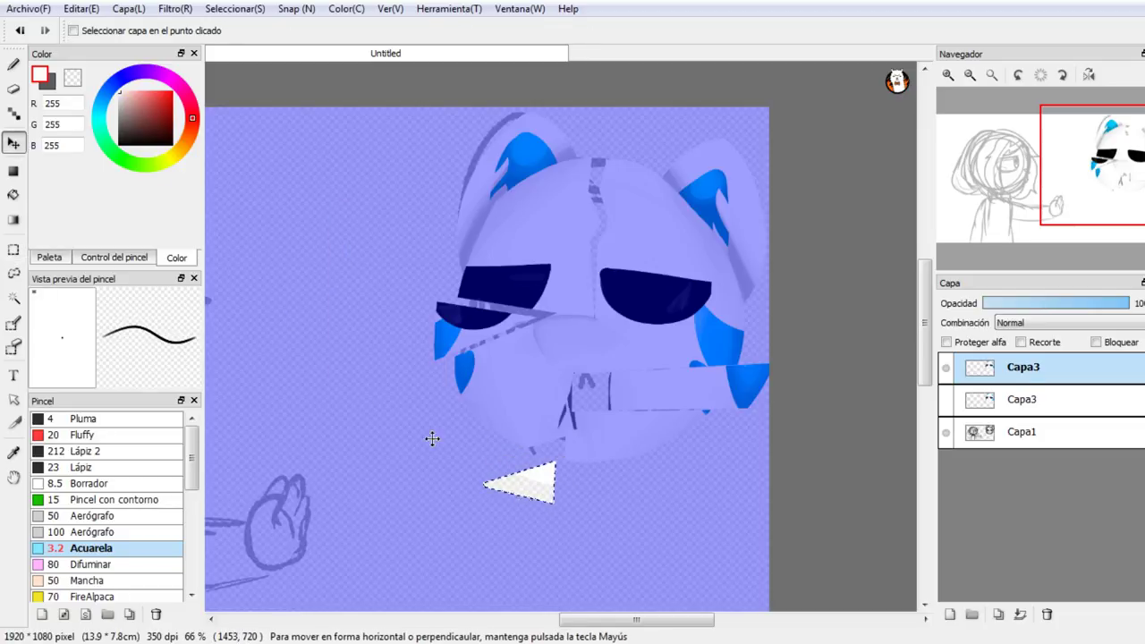
Step: Select a jagged sliver from the right ear down through the right eye, move it upward and clear the selection
{"action": "left_click", "coordinate": [13, 273]}
{"action": "left_click", "coordinate": [14, 250]}
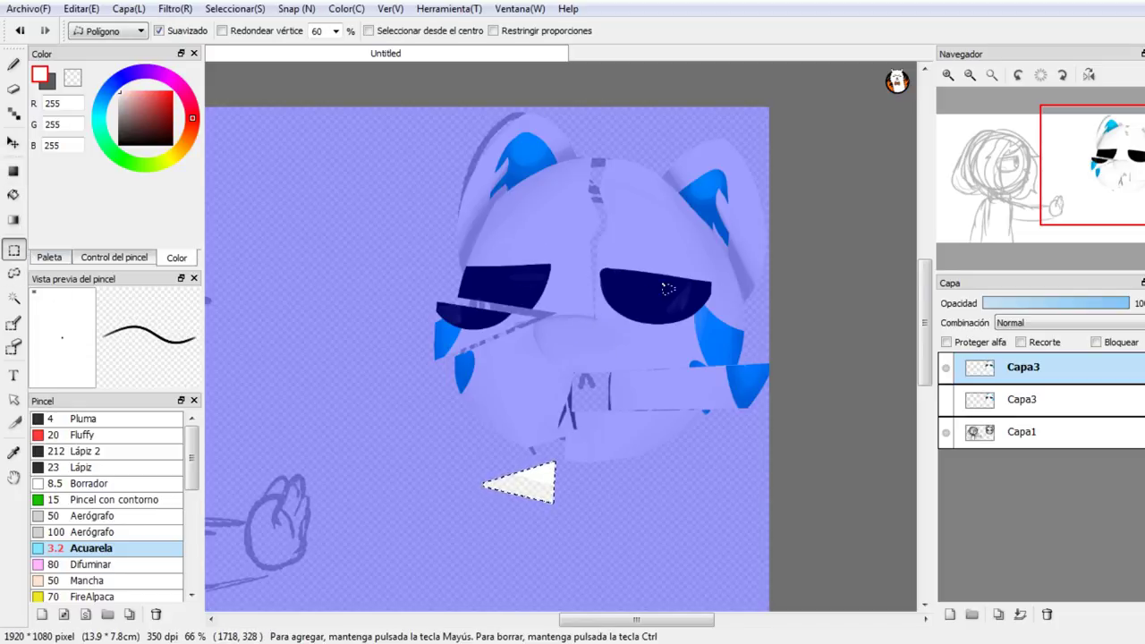
{"action": "left_click", "coordinate": [678, 256]}
{"action": "left_click_drag", "start_coordinate": [677, 254], "coordinate": [673, 320]}
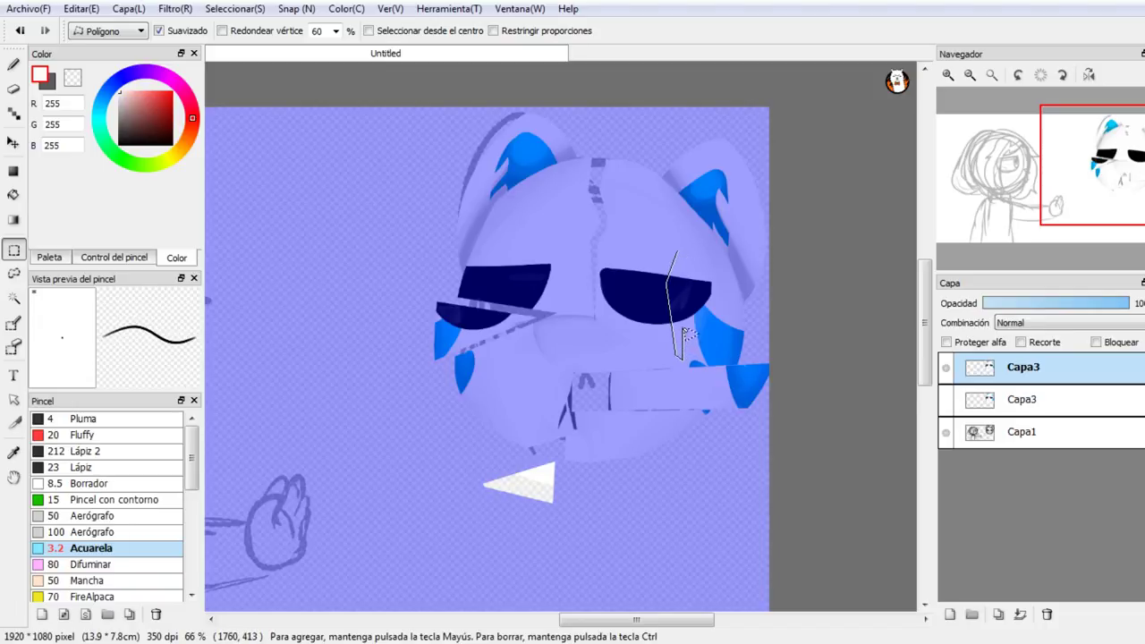
{"action": "left_click", "coordinate": [680, 295]}
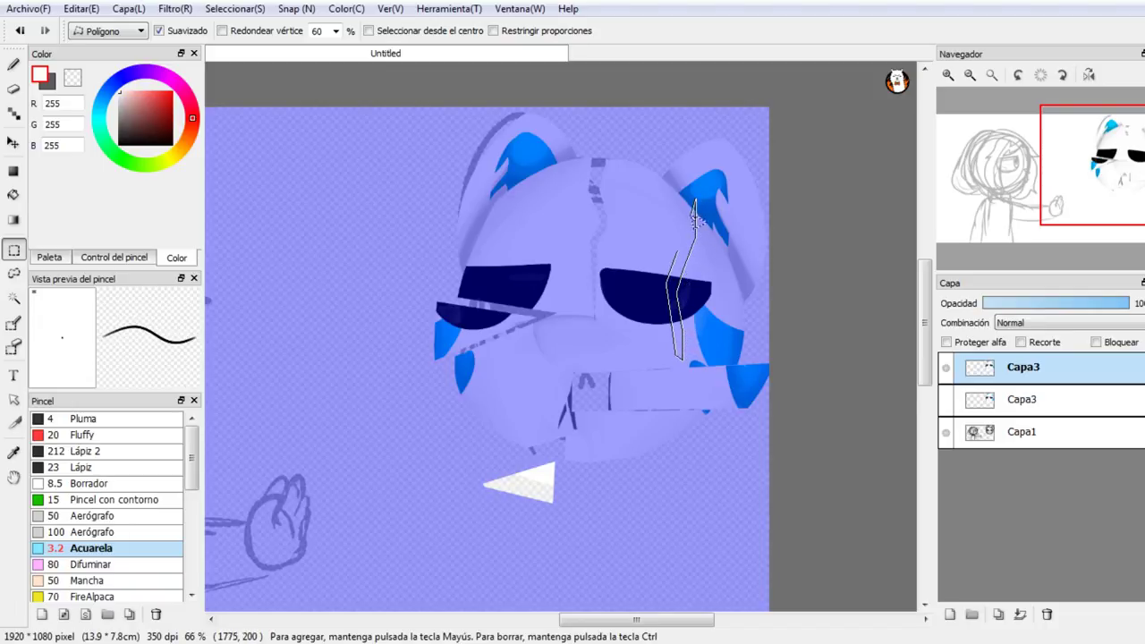
{"action": "double_click", "coordinate": [677, 254]}
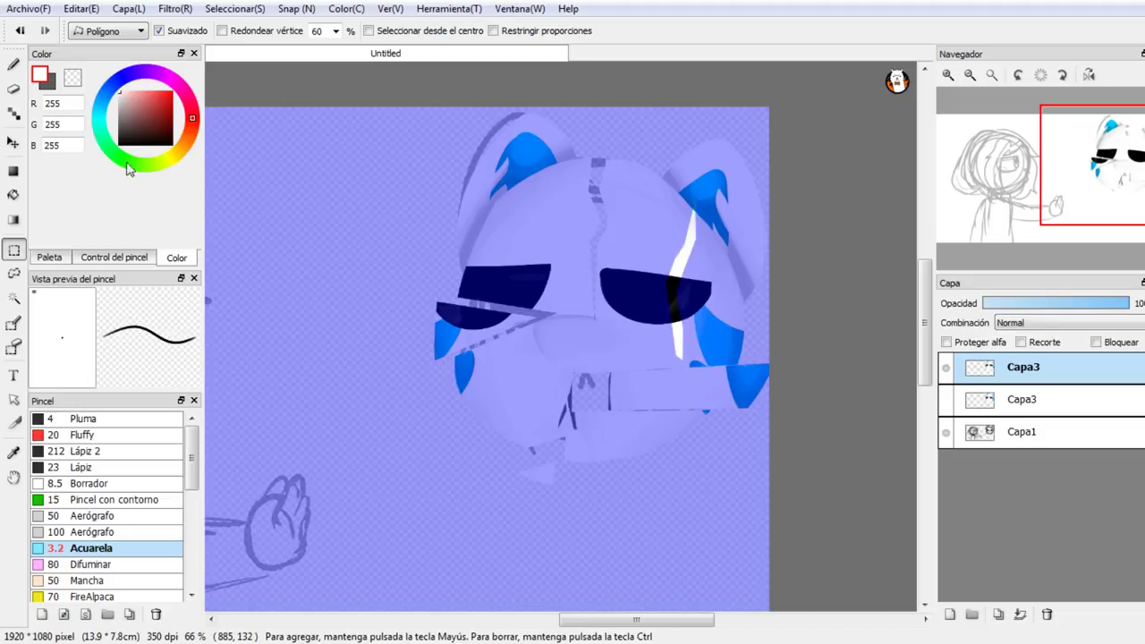
{"action": "left_click", "coordinate": [13, 143]}
{"action": "left_click_drag", "start_coordinate": [680, 281], "coordinate": [683, 150]}
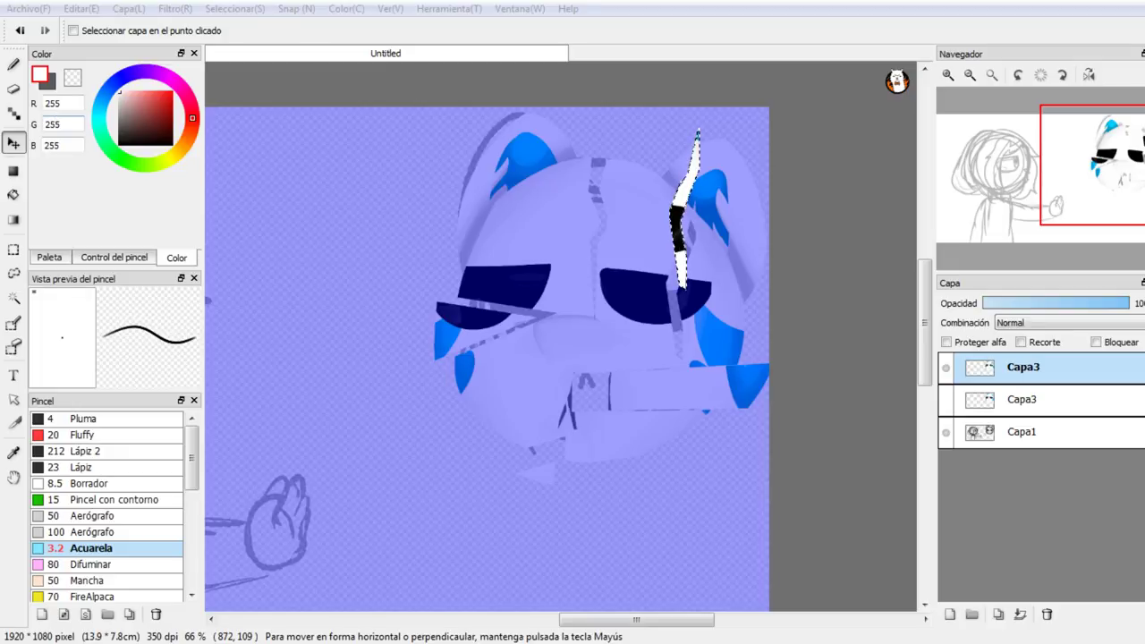
{"action": "left_click", "coordinate": [54, 116]}
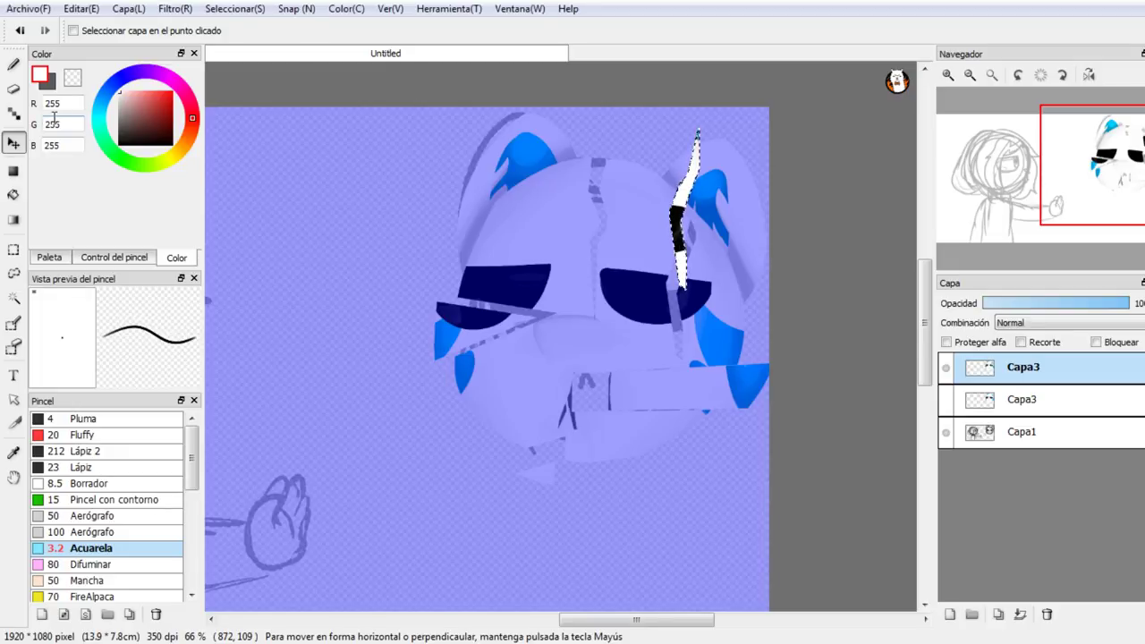
{"action": "key", "text": "ctrl+d"}
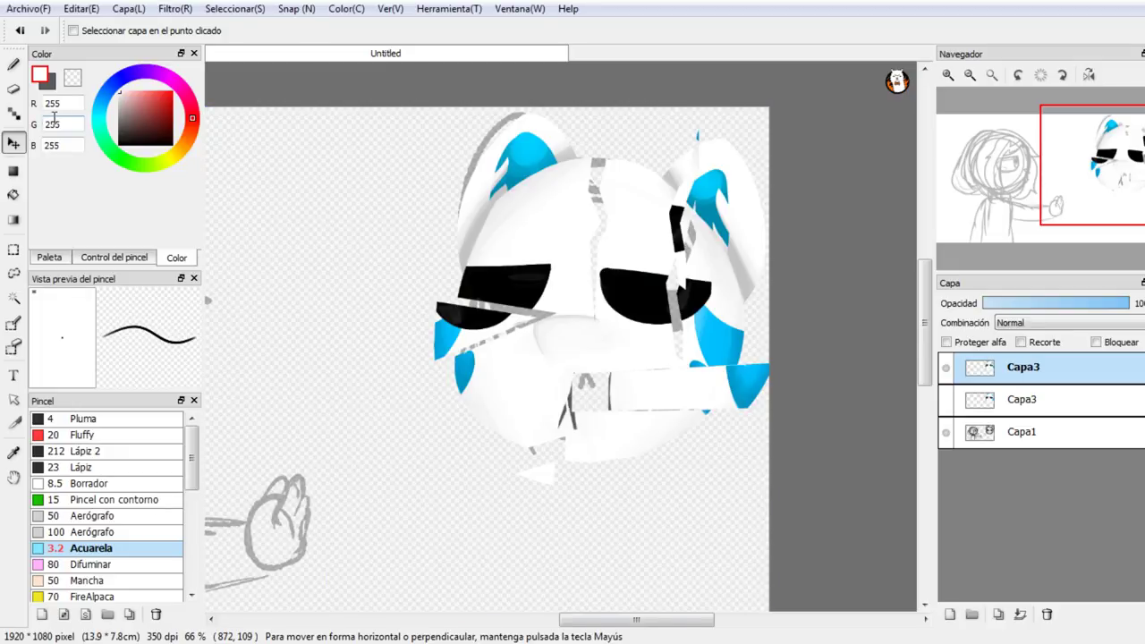
Step: Compare the cracked head with its intact copy by toggling layer visibility, and examine it with the sketch layer Capa1 hidden
{"action": "mouse_move", "coordinate": [1116, 195]}
{"action": "left_mouse_down"}
{"action": "mouse_move", "coordinate": [1052, 183]}
{"action": "mouse_move", "coordinate": [1057, 168]}
{"action": "left_mouse_up"}
{"action": "left_click_drag", "start_coordinate": [936, 402], "coordinate": [938, 404]}
{"action": "left_click", "coordinate": [947, 399]}
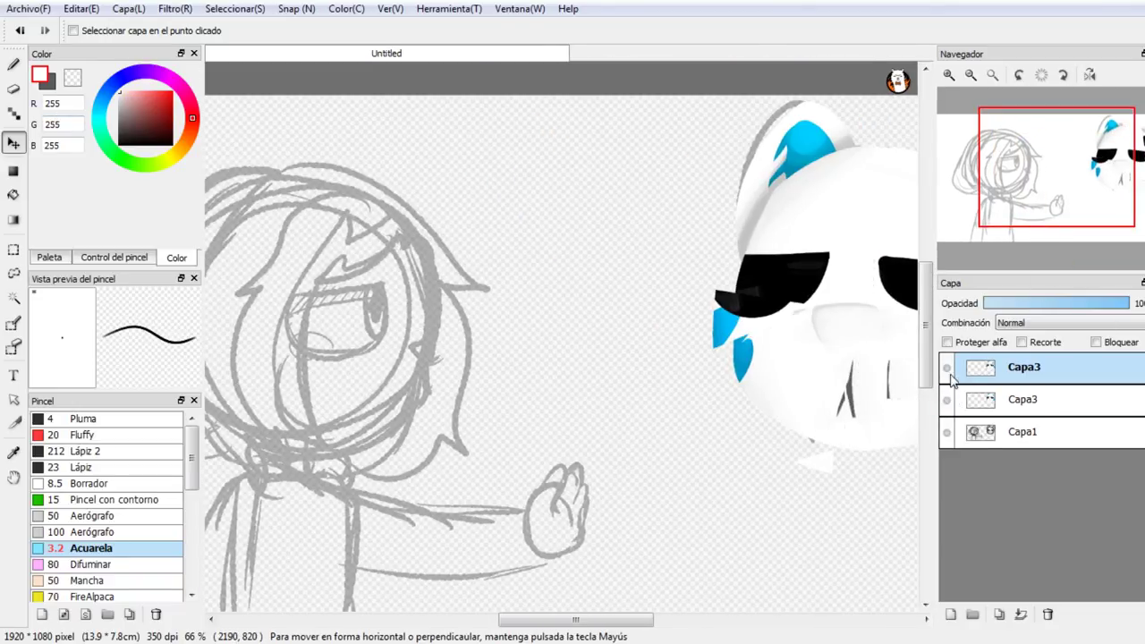
{"action": "left_click", "coordinate": [947, 372]}
{"action": "left_click", "coordinate": [945, 399]}
{"action": "left_click", "coordinate": [947, 368]}
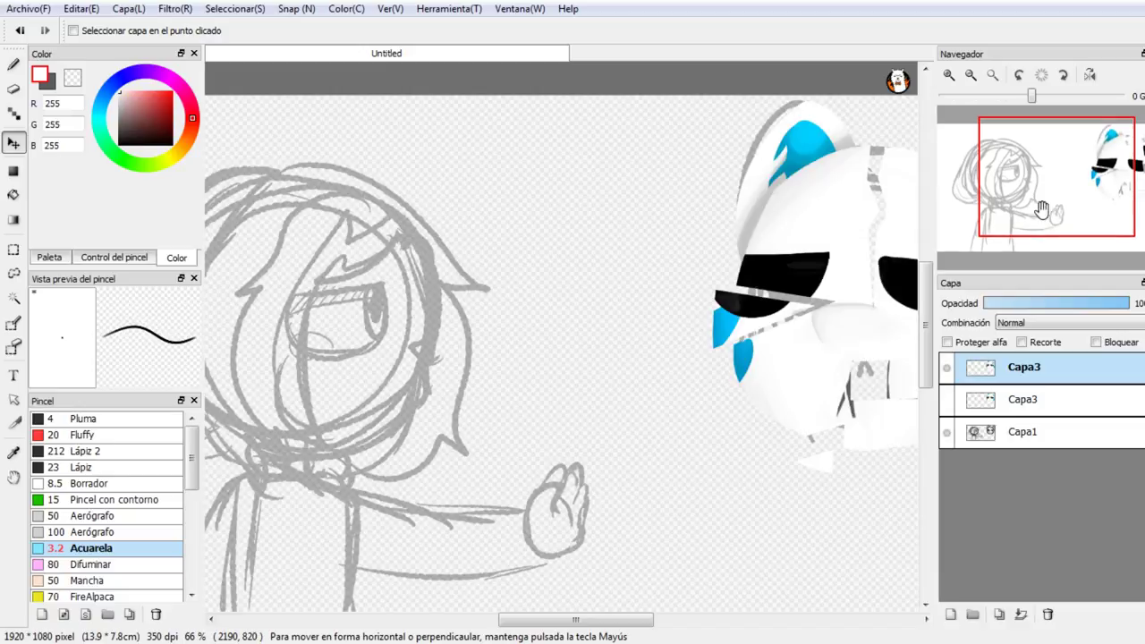
{"action": "left_click", "coordinate": [946, 432]}
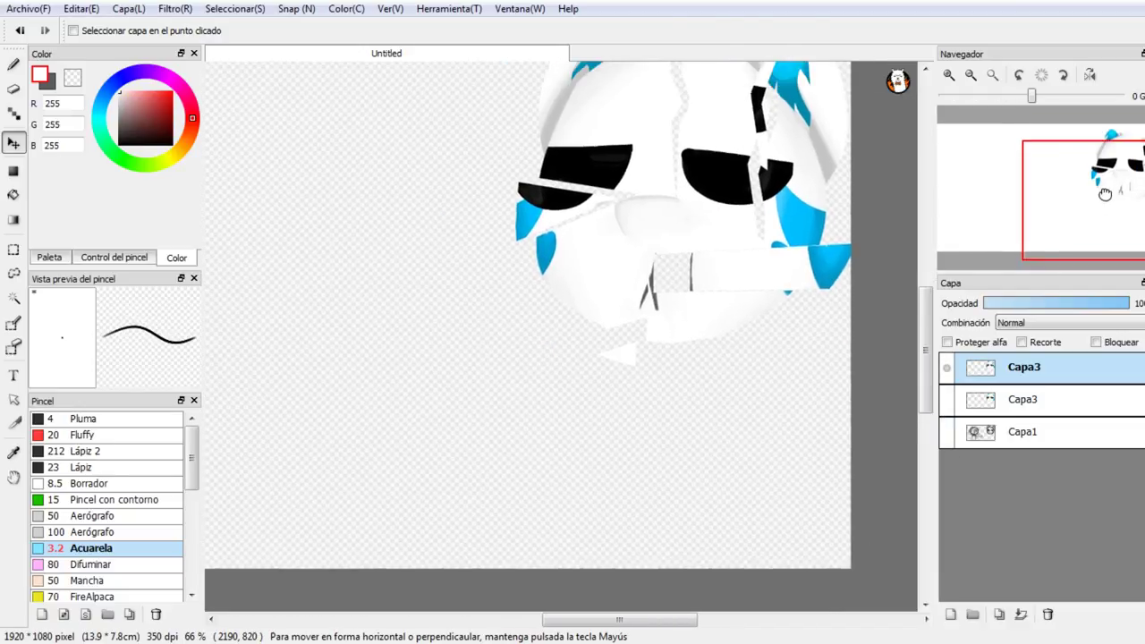
{"action": "left_click", "coordinate": [946, 433]}
Step: Add a new empty layer above the cracked head layer for the sketched long-haired character's head
{"action": "left_click_drag", "start_coordinate": [1125, 185], "coordinate": [1055, 212]}
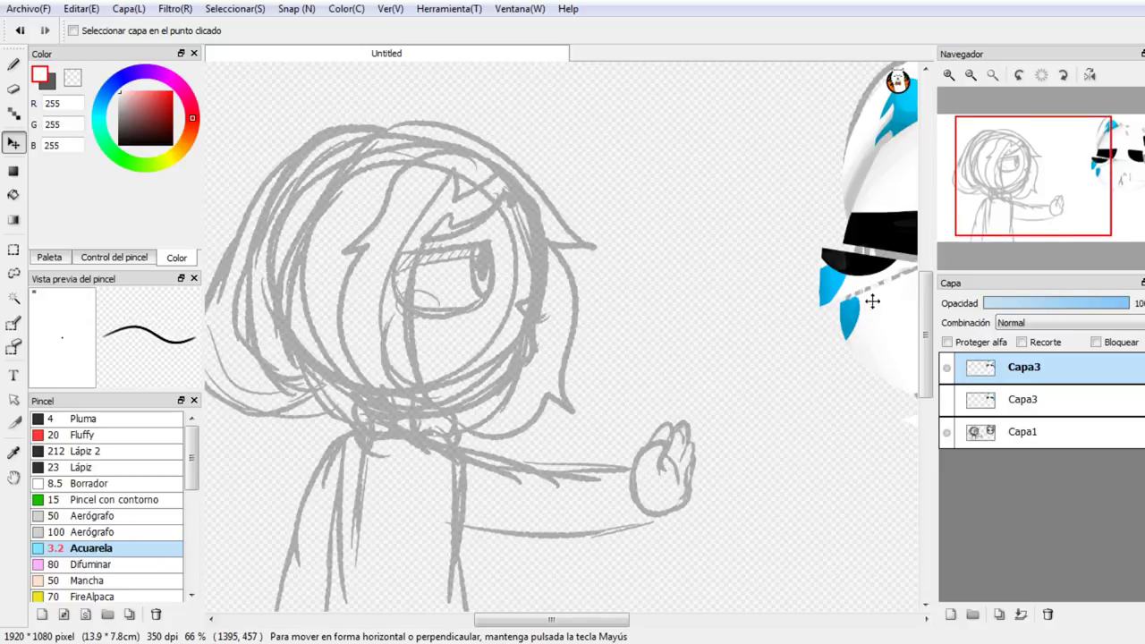
{"action": "left_click_drag", "start_coordinate": [1072, 208], "coordinate": [1052, 195]}
{"action": "left_click", "coordinate": [950, 615]}
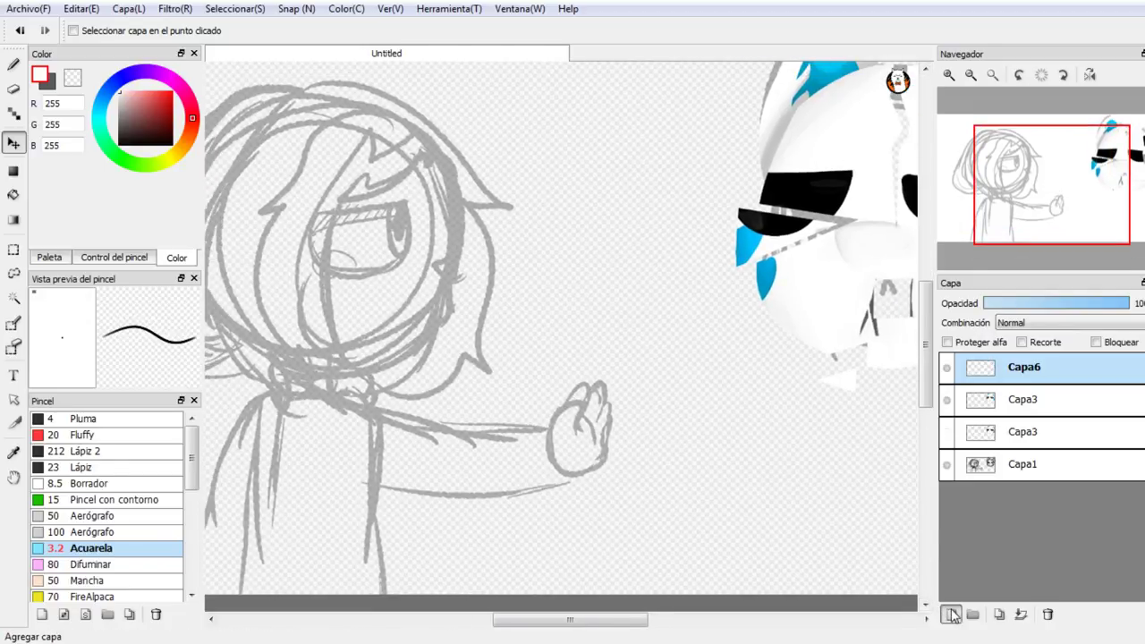
{"action": "left_click", "coordinate": [949, 75]}
{"action": "left_click", "coordinate": [949, 75]}
{"action": "left_click_drag", "start_coordinate": [1046, 191], "coordinate": [1008, 176]}
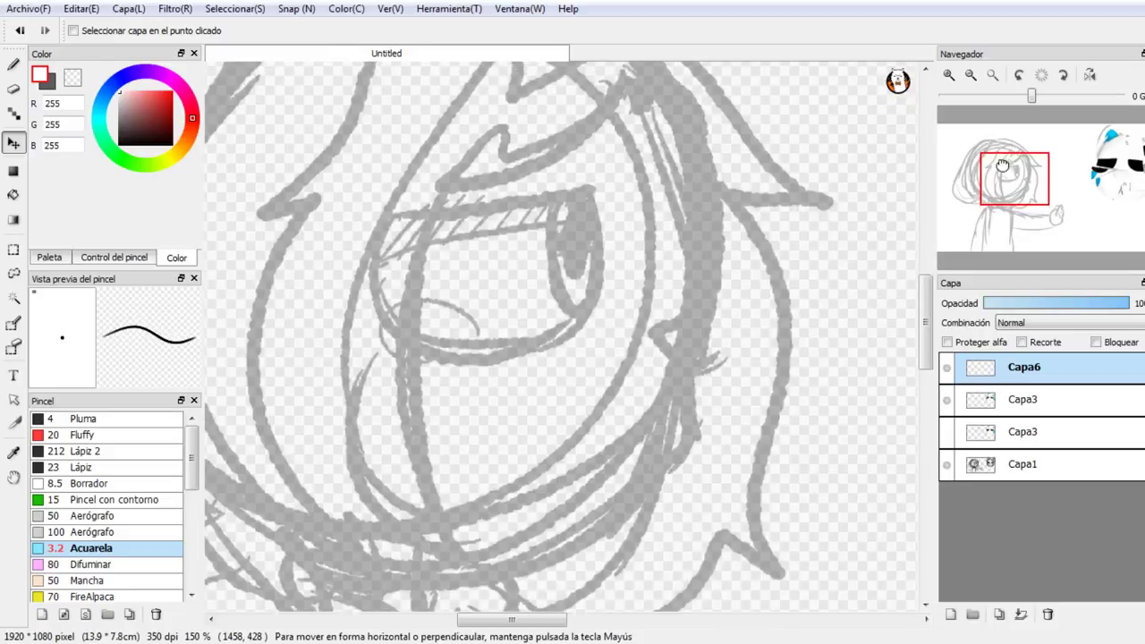
{"action": "left_click", "coordinate": [972, 76]}
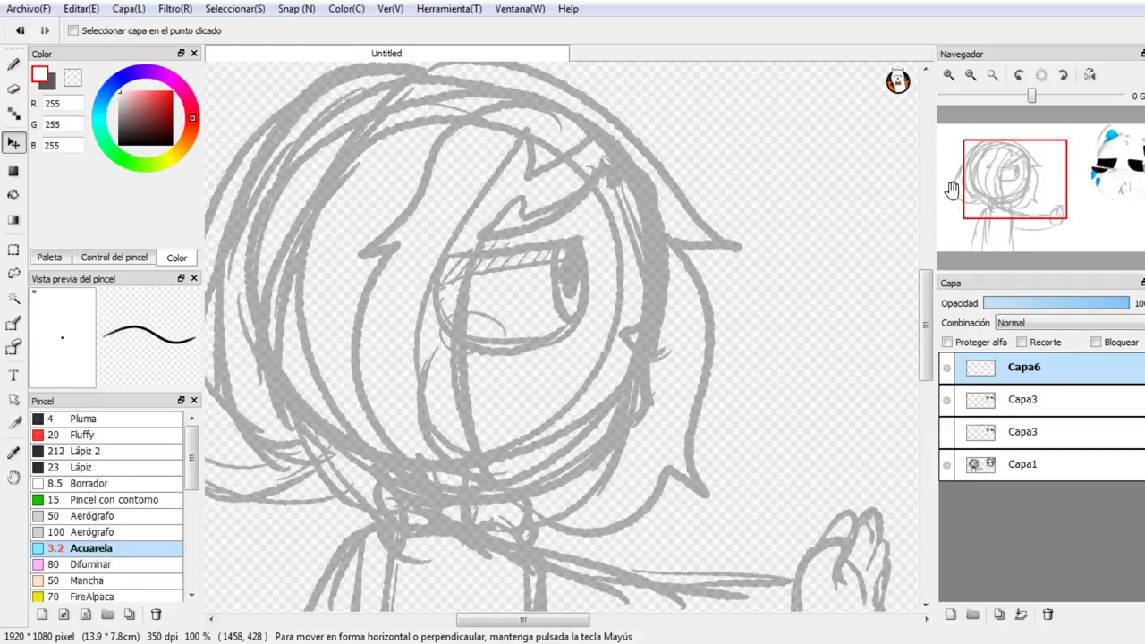
Step: Set the drawing colour to black and switch to the Brush tool for inking the long-haired head
{"action": "left_click", "coordinate": [1038, 105]}
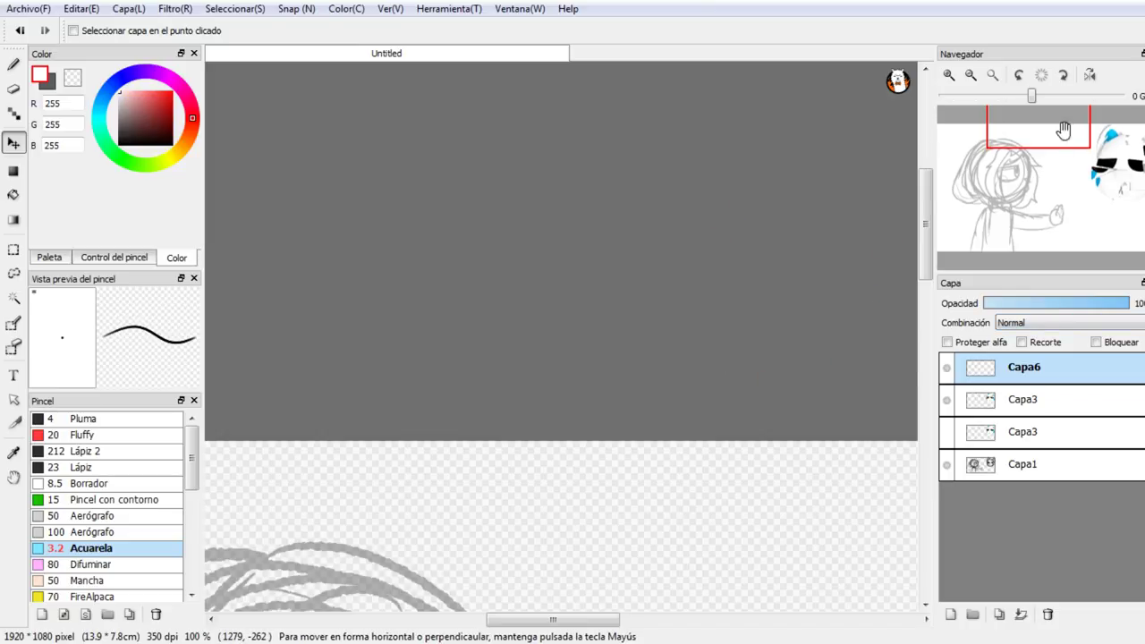
{"action": "left_click", "coordinate": [984, 224]}
{"action": "left_click_drag", "start_coordinate": [983, 224], "coordinate": [1003, 165]}
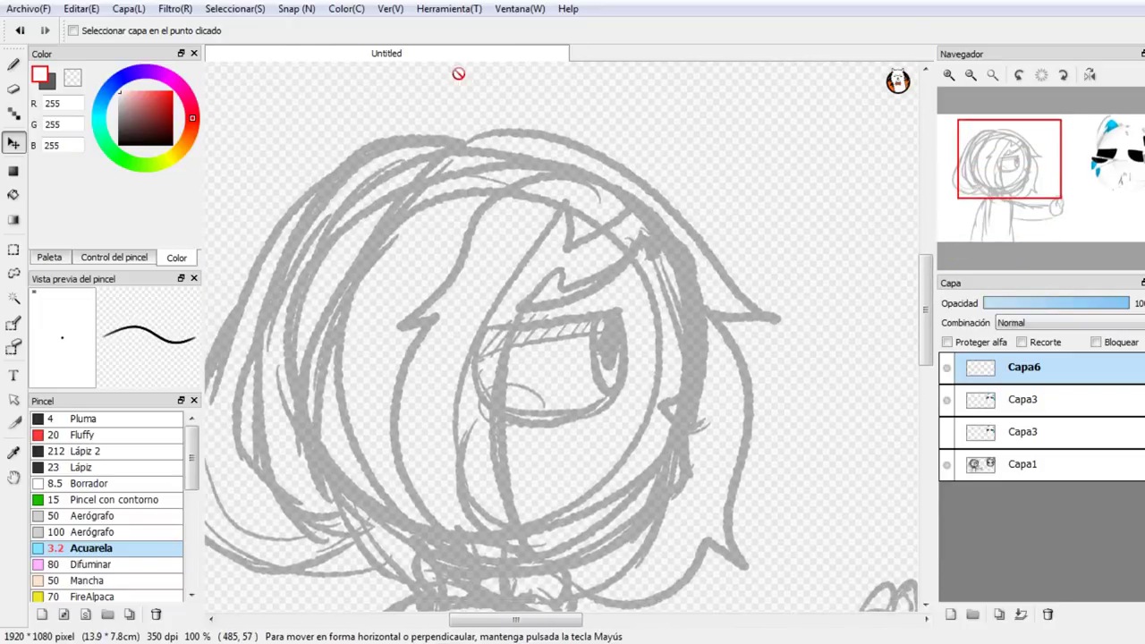
{"action": "left_click", "coordinate": [52, 85]}
{"action": "left_click_drag", "start_coordinate": [140, 136], "coordinate": [119, 144]}
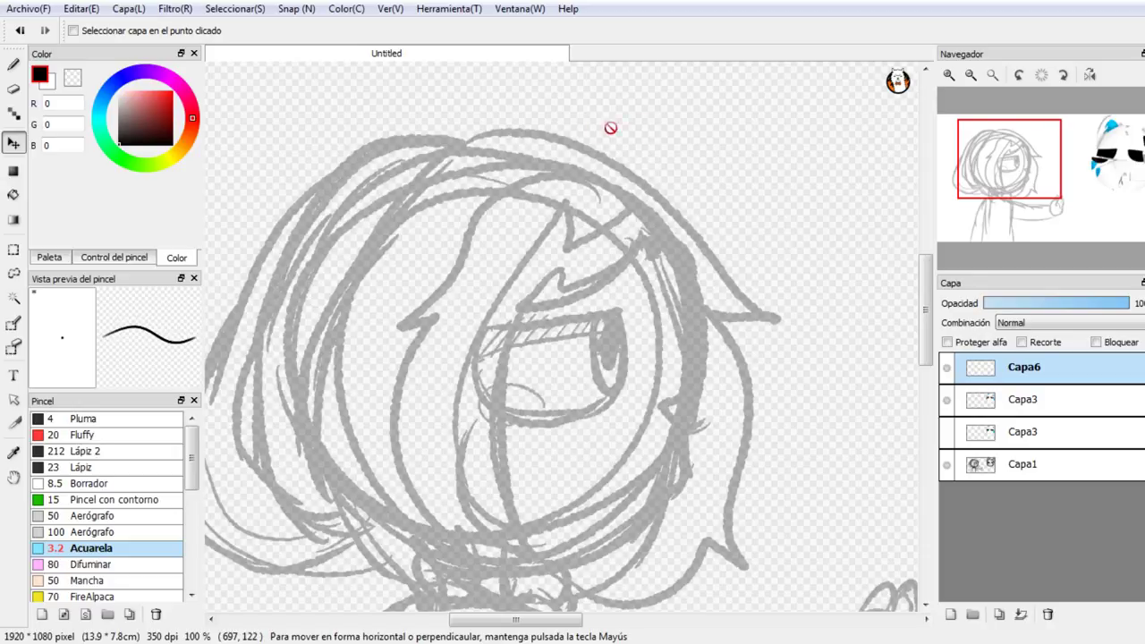
{"action": "key", "text": "b"}
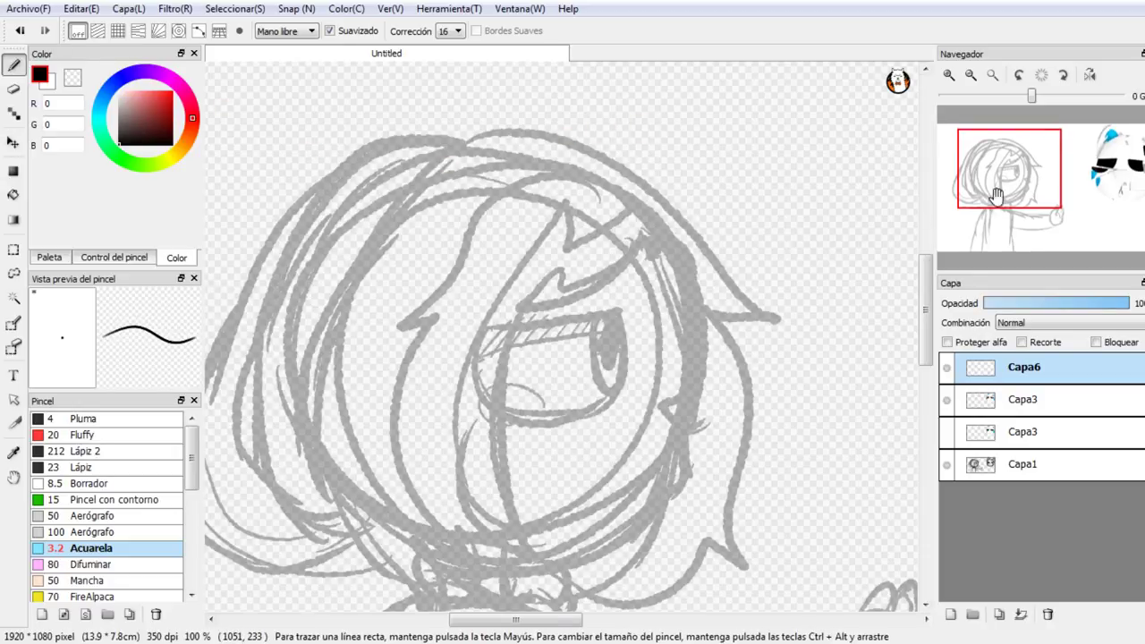
{"action": "left_click_drag", "start_coordinate": [1008, 189], "coordinate": [1011, 172]}
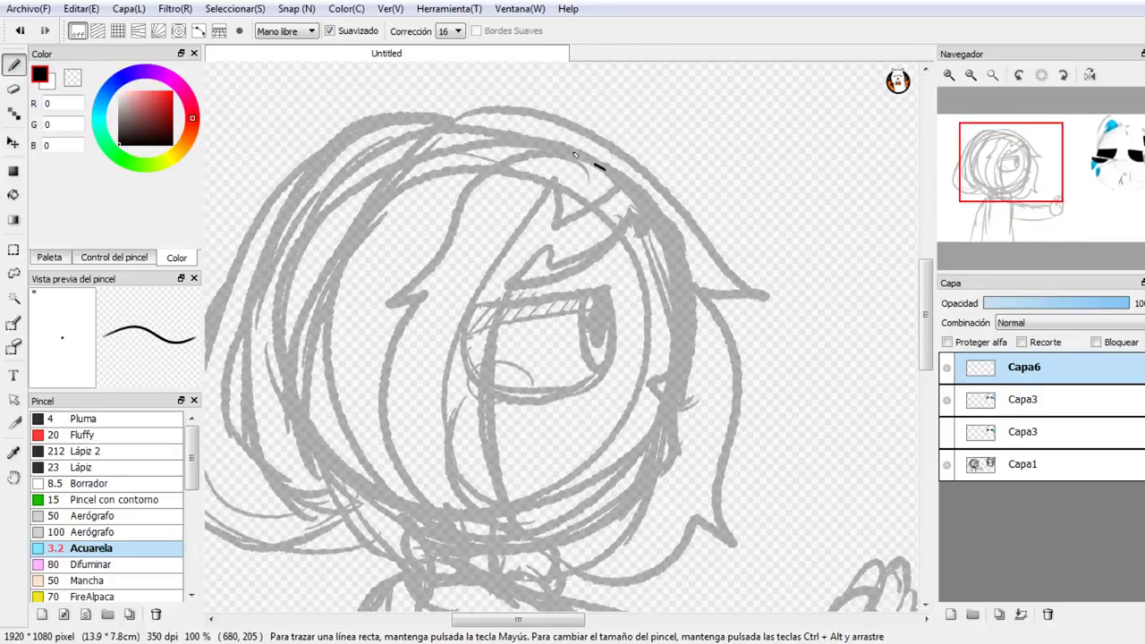
{"action": "mouse_move", "coordinate": [591, 164]}
{"action": "left_mouse_down"}
{"action": "mouse_move", "coordinate": [494, 171]}
{"action": "mouse_move", "coordinate": [422, 294]}
{"action": "left_mouse_up"}
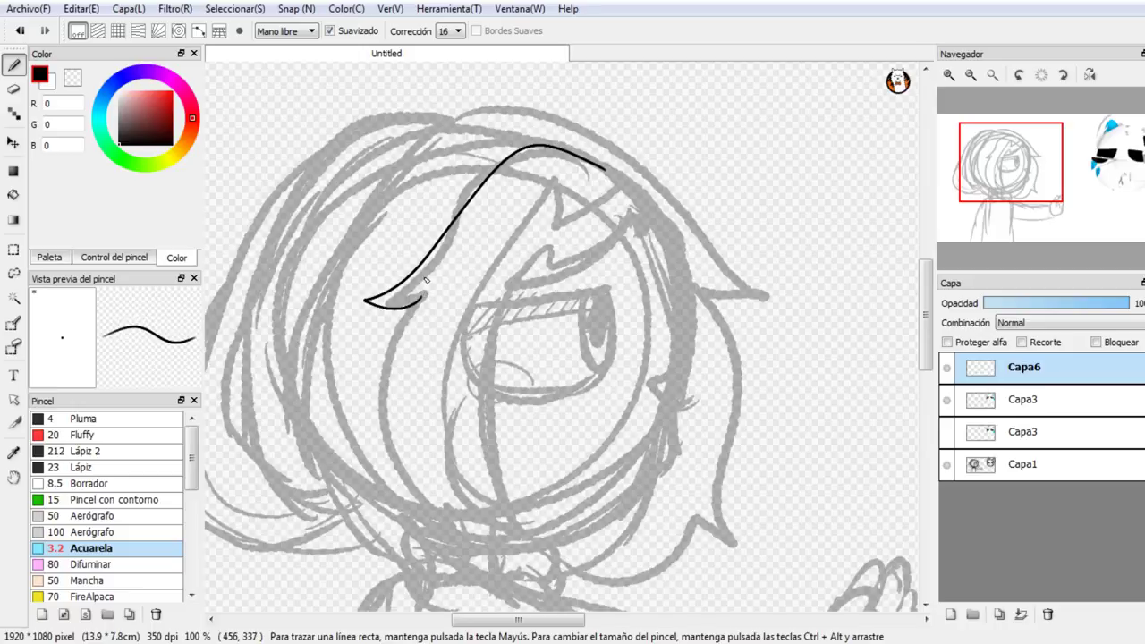
{"action": "left_click", "coordinate": [19, 31]}
Step: With the size 4 Pluma brush, ink the long front lock from the crown to its jagged tips below the chin and back up past the eye
{"action": "left_click", "coordinate": [117, 418]}
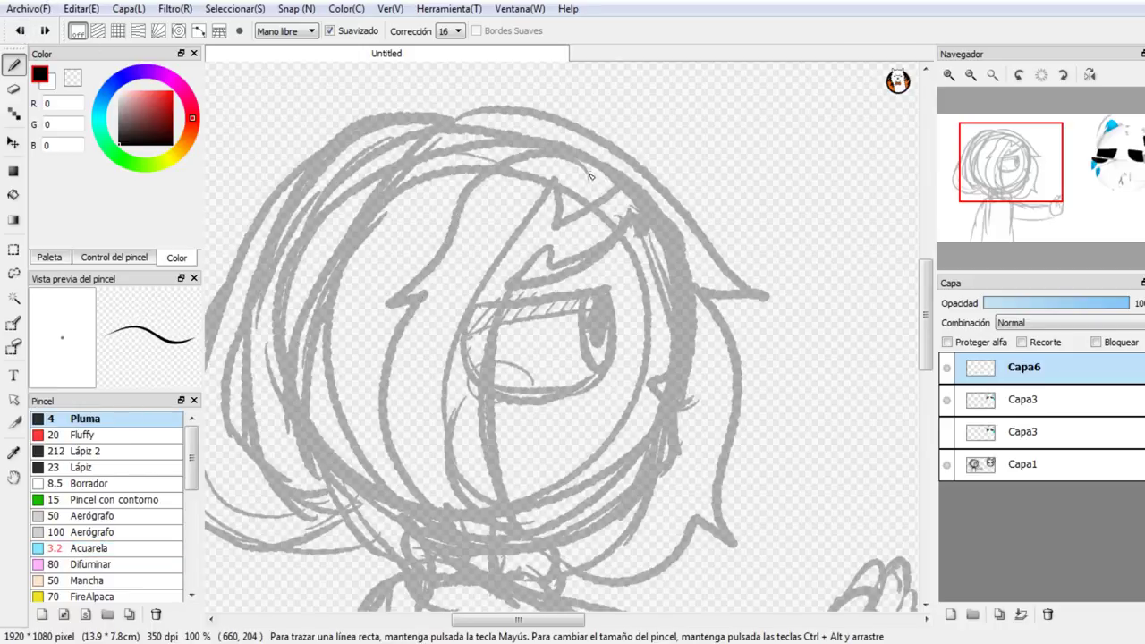
{"action": "mouse_move", "coordinate": [590, 176]}
{"action": "left_mouse_down"}
{"action": "mouse_move", "coordinate": [487, 172]}
{"action": "mouse_move", "coordinate": [422, 281]}
{"action": "mouse_move", "coordinate": [377, 312]}
{"action": "mouse_move", "coordinate": [431, 307]}
{"action": "left_mouse_up"}
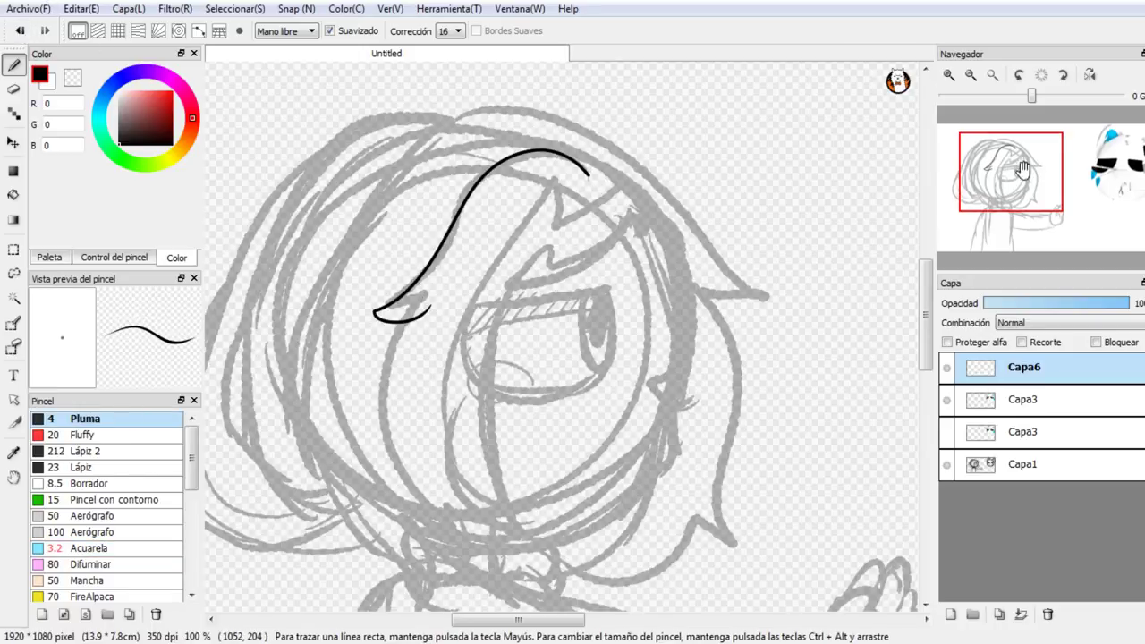
{"action": "left_click", "coordinate": [949, 76]}
{"action": "left_click_drag", "start_coordinate": [1011, 177], "coordinate": [1002, 182]}
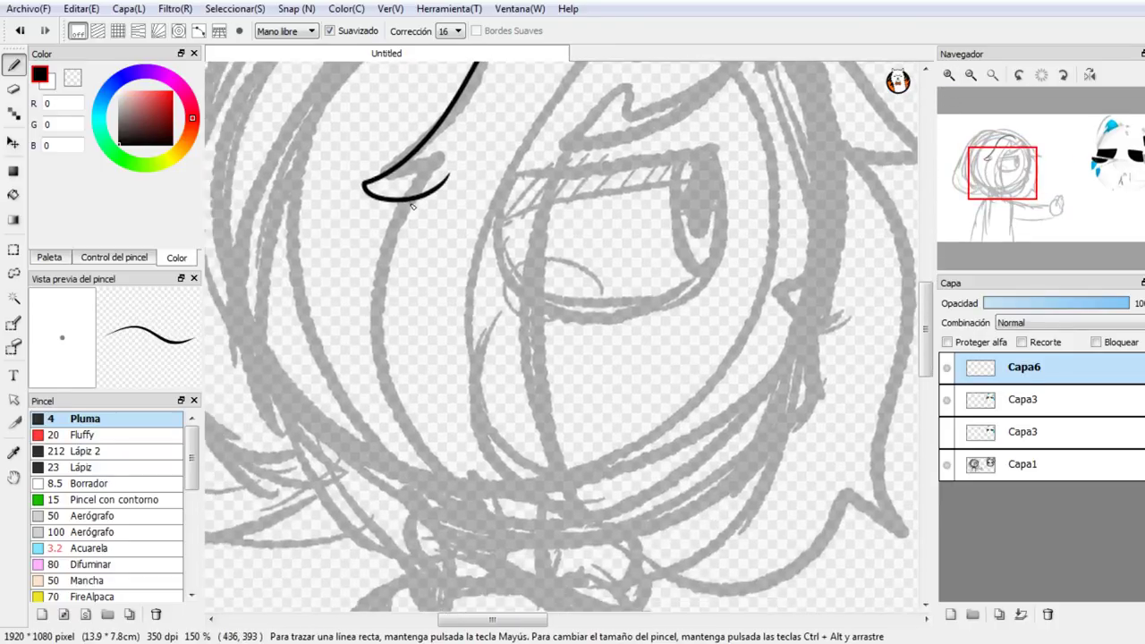
{"action": "mouse_move", "coordinate": [390, 210]}
{"action": "left_mouse_down"}
{"action": "mouse_move", "coordinate": [437, 520]}
{"action": "mouse_move", "coordinate": [562, 548]}
{"action": "left_mouse_up"}
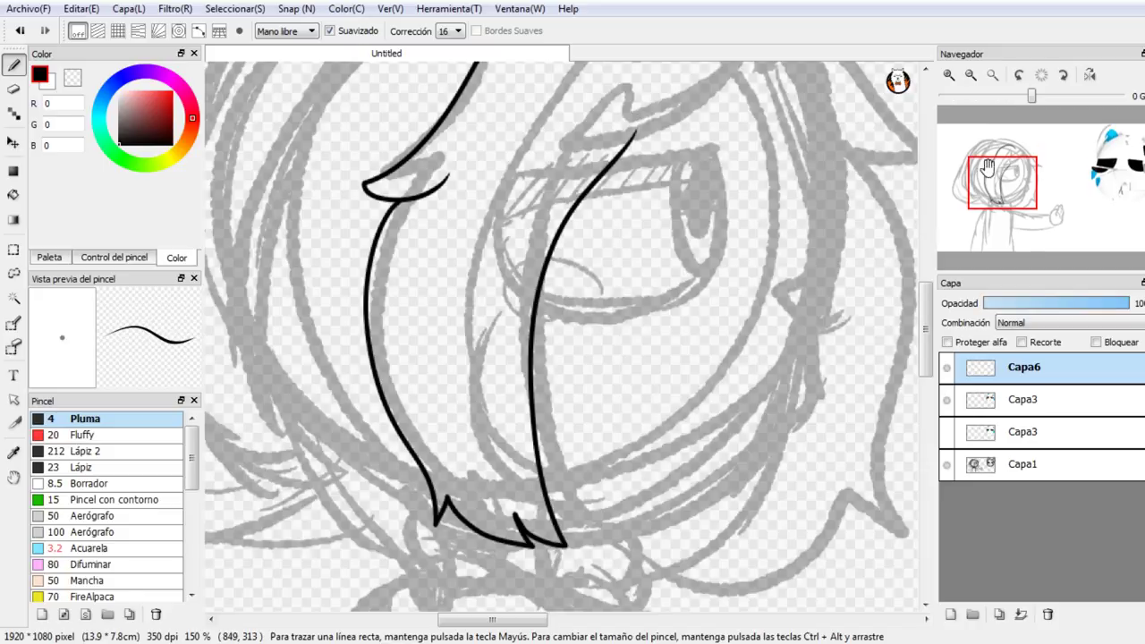
Step: Ink the forehead hair edge from a small pointed notch above the eye to a peak at the right temple
{"action": "left_click_drag", "start_coordinate": [1004, 184], "coordinate": [1016, 159]}
{"action": "mouse_move", "coordinate": [631, 185]}
{"action": "left_mouse_down"}
{"action": "mouse_move", "coordinate": [618, 234]}
{"action": "mouse_move", "coordinate": [508, 302]}
{"action": "mouse_move", "coordinate": [476, 347]}
{"action": "left_mouse_up"}
{"action": "mouse_move", "coordinate": [631, 187]}
{"action": "left_mouse_down"}
{"action": "mouse_move", "coordinate": [660, 209]}
{"action": "mouse_move", "coordinate": [681, 209]}
{"action": "mouse_move", "coordinate": [689, 248]}
{"action": "left_mouse_up"}
{"action": "mouse_move", "coordinate": [991, 199]}
{"action": "left_mouse_down"}
{"action": "mouse_move", "coordinate": [990, 217]}
{"action": "mouse_move", "coordinate": [992, 203]}
{"action": "left_mouse_up"}
{"action": "mouse_move", "coordinate": [676, 101]}
{"action": "left_mouse_down"}
{"action": "mouse_move", "coordinate": [656, 424]}
{"action": "mouse_move", "coordinate": [461, 536]}
{"action": "left_mouse_up"}
{"action": "key", "text": "ctrl+z"}
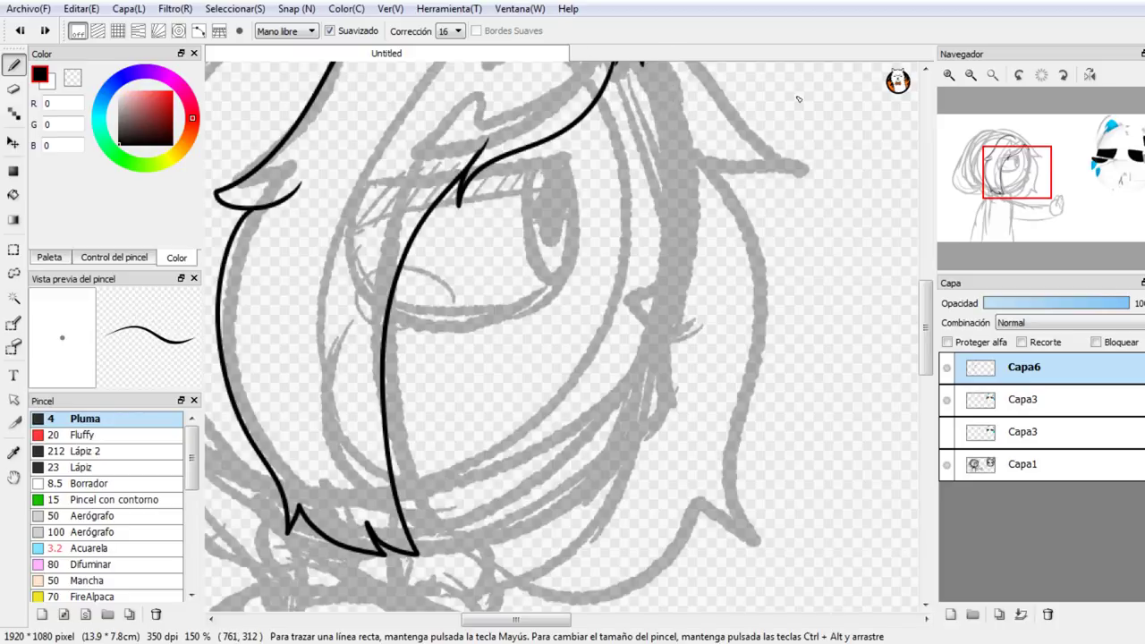
{"action": "left_click_drag", "start_coordinate": [1017, 174], "coordinate": [1008, 178]}
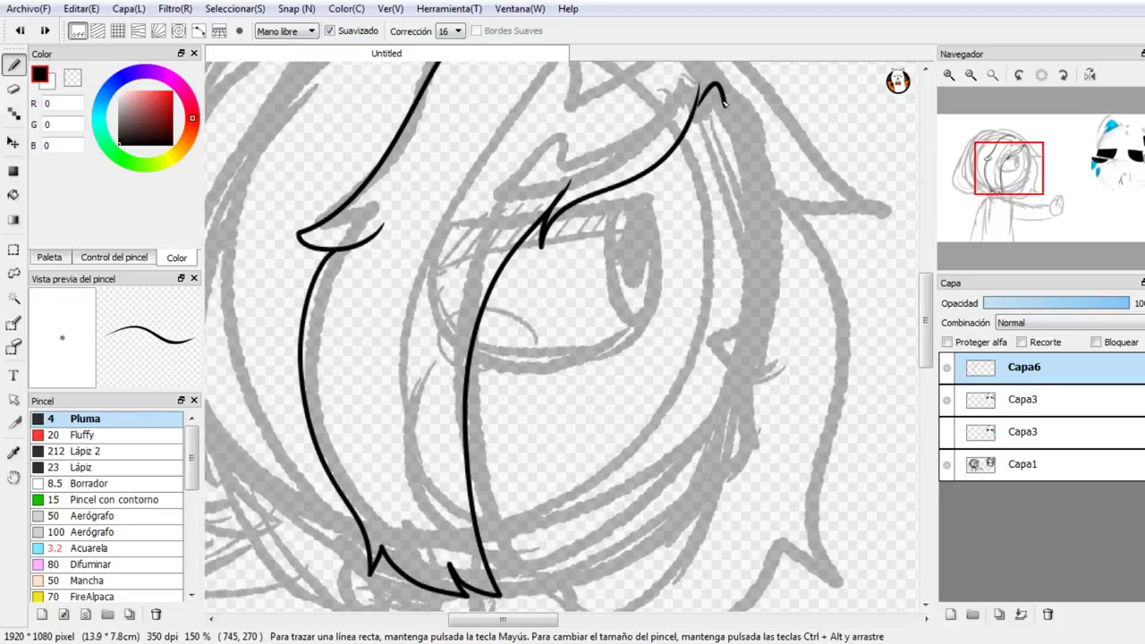
{"action": "mouse_move", "coordinate": [724, 105]}
{"action": "left_mouse_down"}
{"action": "mouse_move", "coordinate": [734, 326]}
{"action": "mouse_move", "coordinate": [754, 417]}
{"action": "mouse_move", "coordinate": [726, 428]}
{"action": "left_mouse_up"}
{"action": "key", "text": "ctrl+z"}
{"action": "mouse_move", "coordinate": [727, 105]}
{"action": "left_mouse_down"}
{"action": "mouse_move", "coordinate": [736, 387]}
{"action": "mouse_move", "coordinate": [708, 507]}
{"action": "mouse_move", "coordinate": [611, 557]}
{"action": "mouse_move", "coordinate": [480, 564]}
{"action": "left_mouse_up"}
{"action": "key", "text": "ctrl+z"}
Step: Ink the face contour in one curve from the peak at the right temple around the cheek to the chin
{"action": "key", "text": "ctrl+minus"}
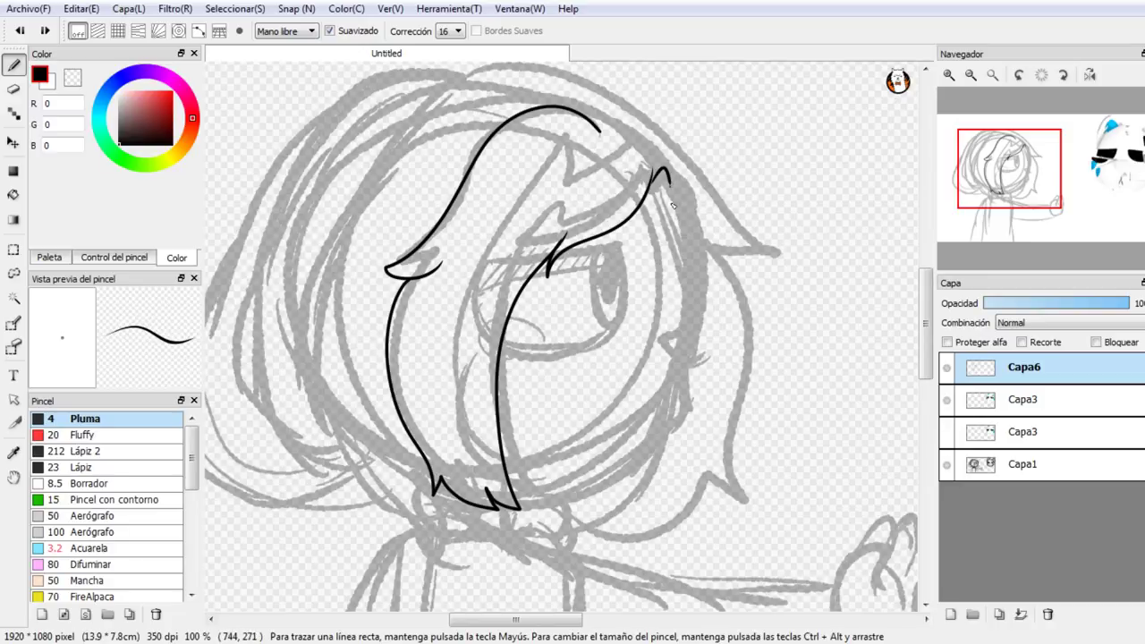
{"action": "mouse_move", "coordinate": [673, 205]}
{"action": "left_mouse_down"}
{"action": "mouse_move", "coordinate": [614, 503]}
{"action": "mouse_move", "coordinate": [501, 501]}
{"action": "left_mouse_up"}
{"action": "key", "text": "ctrl+z"}
{"action": "mouse_move", "coordinate": [667, 178]}
{"action": "left_mouse_down"}
{"action": "mouse_move", "coordinate": [664, 377]}
{"action": "mouse_move", "coordinate": [585, 481]}
{"action": "mouse_move", "coordinate": [454, 481]}
{"action": "left_mouse_up"}
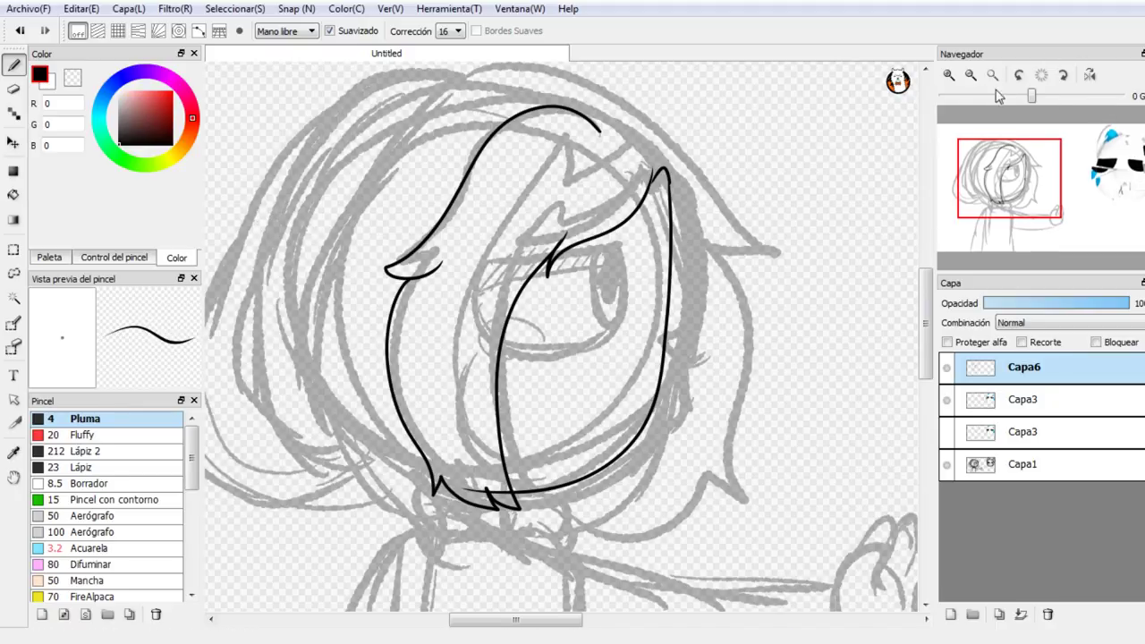
Step: Erase the chin line inside the front lock and trim the notch between its lower tips, using the transparent colour
{"action": "left_click", "coordinate": [950, 76]}
{"action": "left_click", "coordinate": [950, 76]}
{"action": "left_click", "coordinate": [950, 76]}
{"action": "mouse_move", "coordinate": [1013, 173]}
{"action": "left_mouse_down"}
{"action": "mouse_move", "coordinate": [1011, 199]}
{"action": "mouse_move", "coordinate": [1005, 184]}
{"action": "left_mouse_up"}
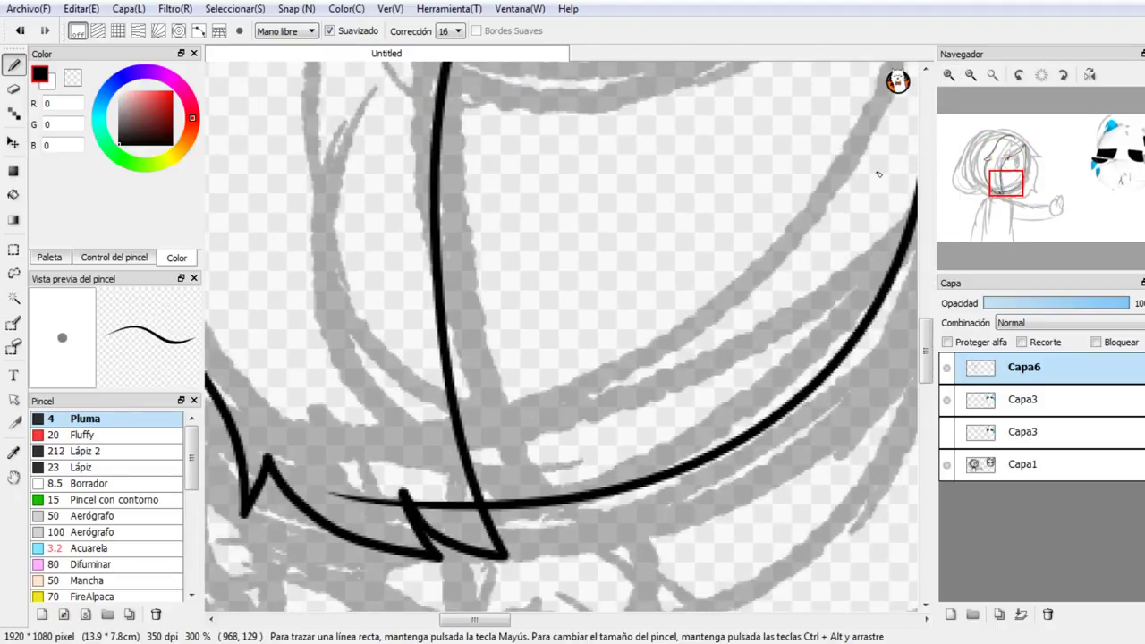
{"action": "left_click", "coordinate": [73, 78]}
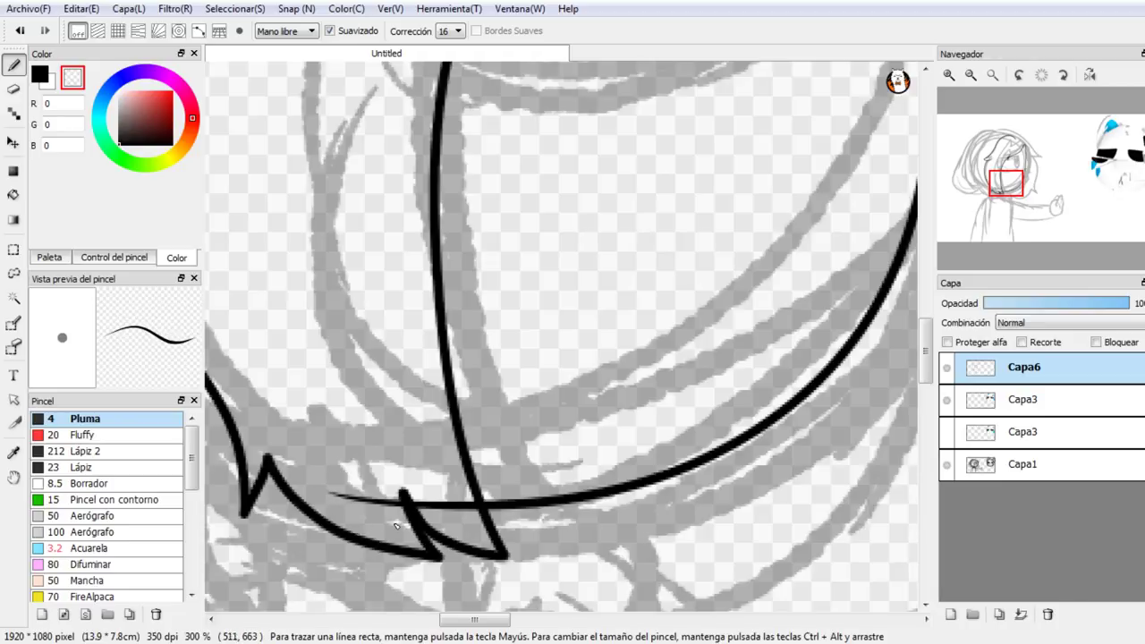
{"action": "mouse_move", "coordinate": [395, 486]}
{"action": "left_mouse_down"}
{"action": "mouse_move", "coordinate": [398, 527]}
{"action": "mouse_move", "coordinate": [397, 465]}
{"action": "mouse_move", "coordinate": [414, 538]}
{"action": "mouse_move", "coordinate": [395, 456]}
{"action": "mouse_move", "coordinate": [365, 497]}
{"action": "mouse_move", "coordinate": [388, 514]}
{"action": "mouse_move", "coordinate": [362, 494]}
{"action": "mouse_move", "coordinate": [386, 503]}
{"action": "mouse_move", "coordinate": [345, 487]}
{"action": "left_mouse_up"}
{"action": "mouse_move", "coordinate": [433, 506]}
{"action": "left_mouse_down"}
{"action": "mouse_move", "coordinate": [405, 471]}
{"action": "mouse_move", "coordinate": [448, 522]}
{"action": "mouse_move", "coordinate": [428, 497]}
{"action": "mouse_move", "coordinate": [475, 512]}
{"action": "mouse_move", "coordinate": [467, 496]}
{"action": "mouse_move", "coordinate": [427, 518]}
{"action": "mouse_move", "coordinate": [414, 498]}
{"action": "mouse_move", "coordinate": [473, 507]}
{"action": "left_mouse_up"}
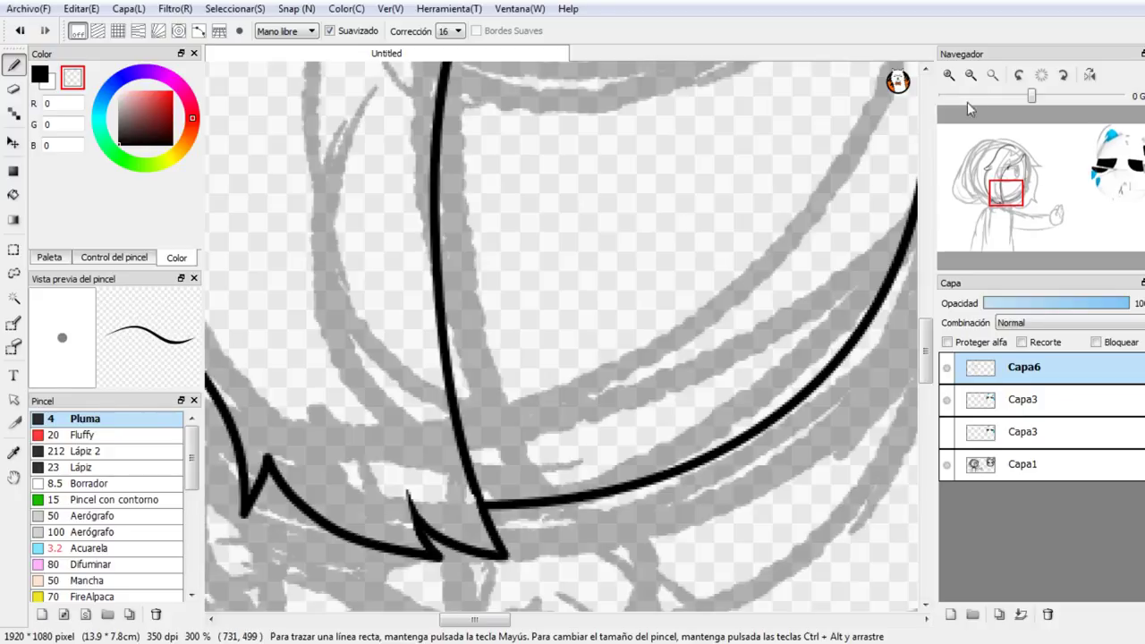
Step: In black, ink an inner strand line from the front lock's lower tips up to a notched point and across to the right temple
{"action": "left_click", "coordinate": [971, 75]}
{"action": "left_click", "coordinate": [973, 78]}
{"action": "left_click_drag", "start_coordinate": [1008, 189], "coordinate": [1013, 181]}
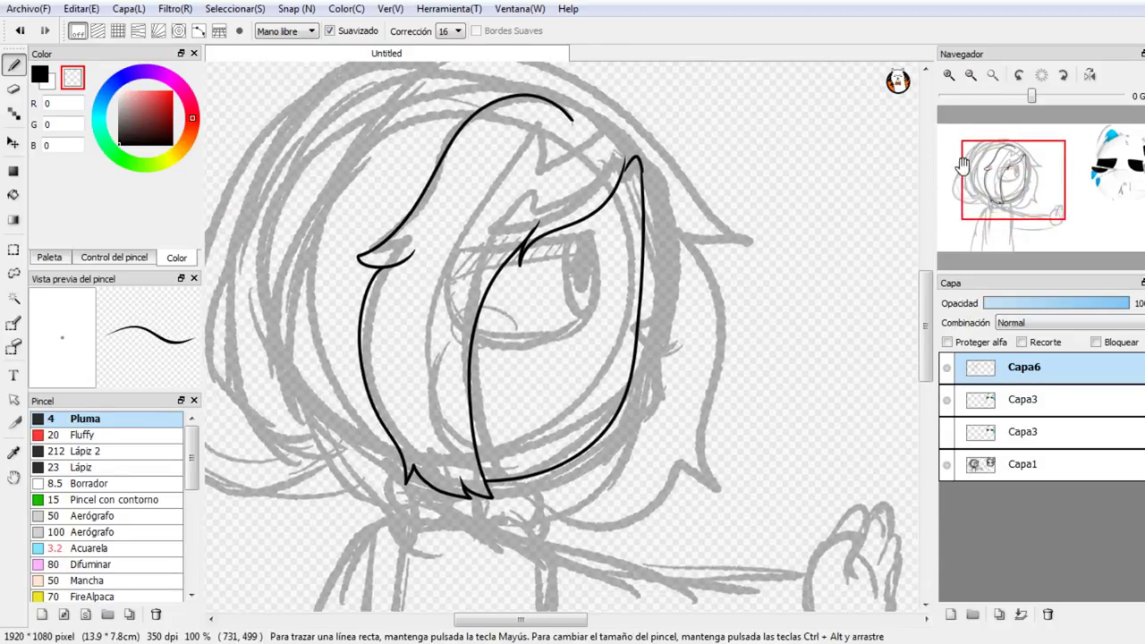
{"action": "left_click", "coordinate": [40, 75]}
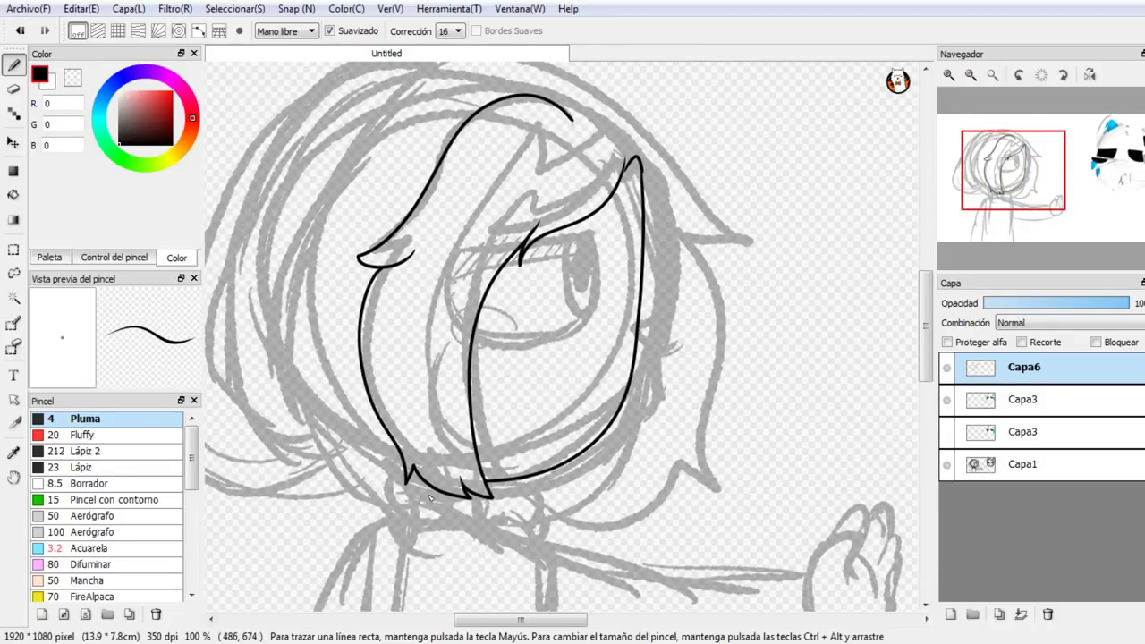
{"action": "mouse_move", "coordinate": [440, 492]}
{"action": "left_mouse_down"}
{"action": "mouse_move", "coordinate": [430, 360]}
{"action": "mouse_move", "coordinate": [508, 182]}
{"action": "mouse_move", "coordinate": [521, 198]}
{"action": "mouse_move", "coordinate": [615, 142]}
{"action": "left_mouse_up"}
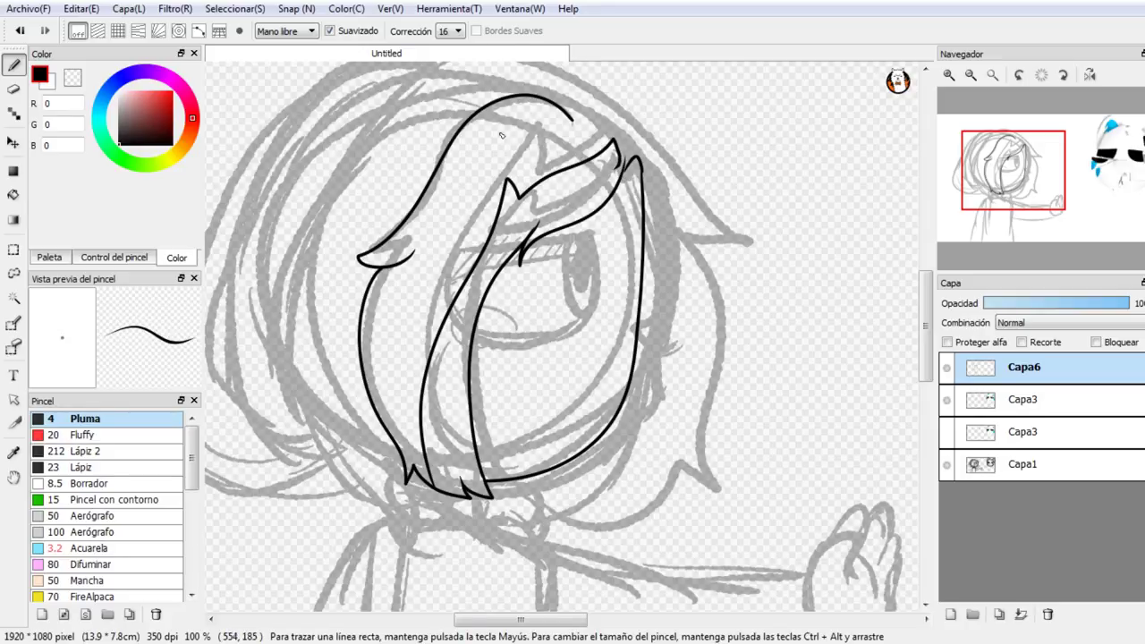
{"action": "key", "text": "ctrl+z"}
{"action": "mouse_move", "coordinate": [435, 490]}
{"action": "left_mouse_down"}
{"action": "mouse_move", "coordinate": [411, 362]}
{"action": "mouse_move", "coordinate": [509, 195]}
{"action": "mouse_move", "coordinate": [533, 163]}
{"action": "mouse_move", "coordinate": [539, 188]}
{"action": "mouse_move", "coordinate": [616, 137]}
{"action": "mouse_move", "coordinate": [631, 170]}
{"action": "left_mouse_up"}
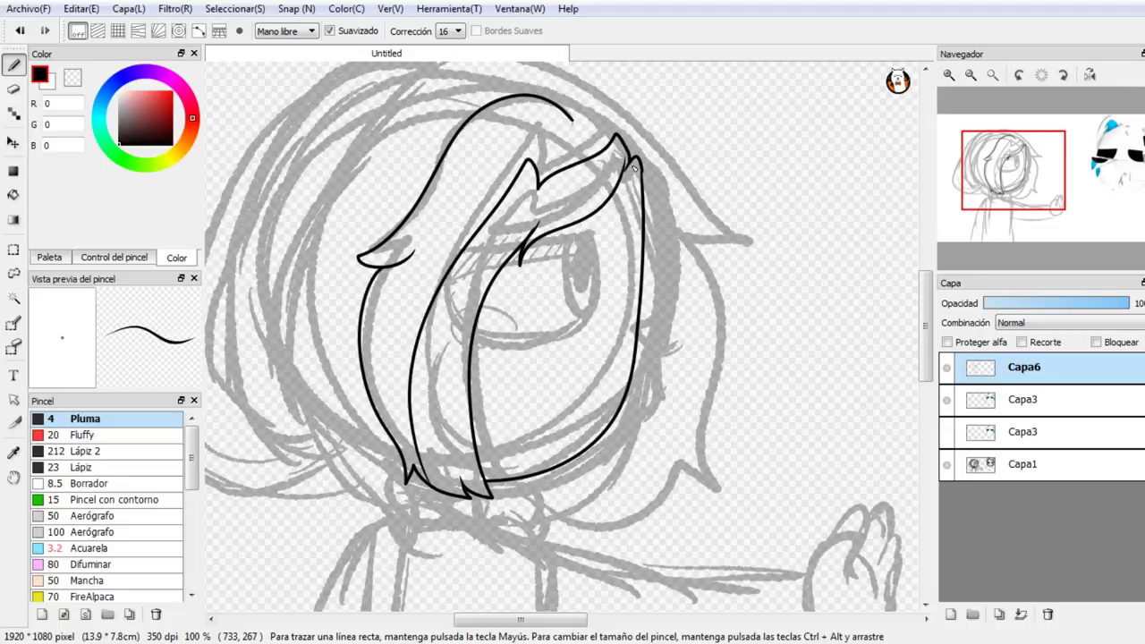
Step: Ink the hair outline from the crown to the pointed lock on the right and the strand hanging below it
{"action": "mouse_move", "coordinate": [1002, 177]}
{"action": "left_mouse_down"}
{"action": "mouse_move", "coordinate": [988, 168]}
{"action": "mouse_move", "coordinate": [1002, 164]}
{"action": "left_mouse_up"}
{"action": "mouse_move", "coordinate": [501, 119]}
{"action": "left_mouse_down"}
{"action": "mouse_move", "coordinate": [653, 109]}
{"action": "mouse_move", "coordinate": [833, 273]}
{"action": "mouse_move", "coordinate": [752, 266]}
{"action": "left_mouse_up"}
{"action": "left_click_drag", "start_coordinate": [1048, 170], "coordinate": [1062, 175]}
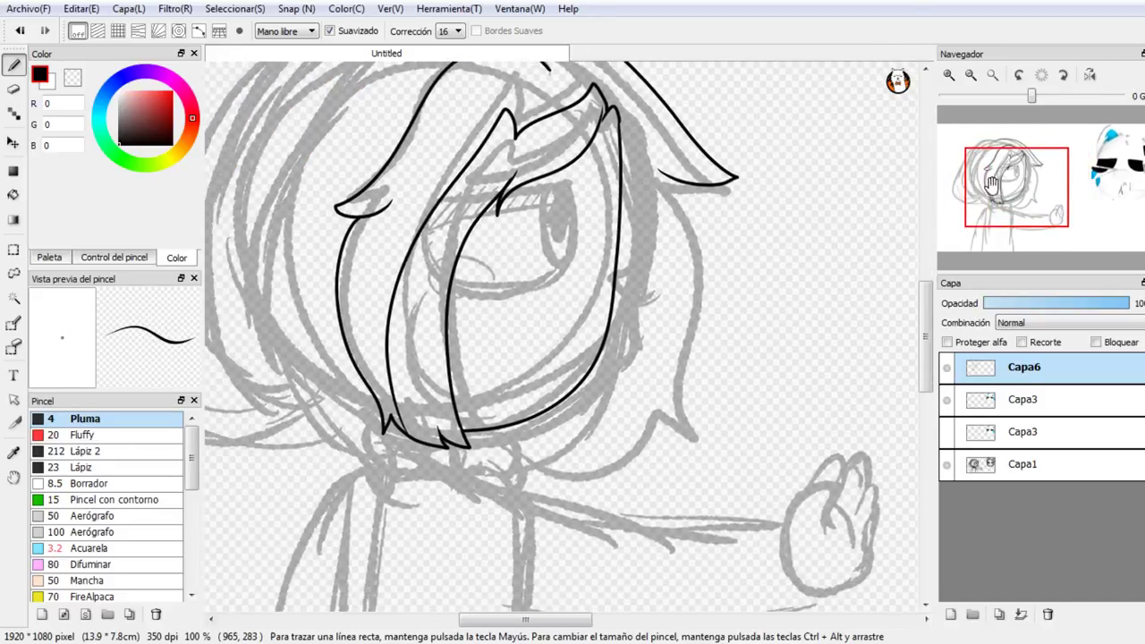
{"action": "mouse_move", "coordinate": [681, 181]}
{"action": "left_mouse_down"}
{"action": "mouse_move", "coordinate": [704, 252]}
{"action": "mouse_move", "coordinate": [696, 415]}
{"action": "mouse_move", "coordinate": [715, 458]}
{"action": "mouse_move", "coordinate": [665, 391]}
{"action": "left_mouse_up"}
Step: Ink the lower hair edge from the right strand's tip to a jagged end beneath the chin, touching up the notch by the tip
{"action": "left_click_drag", "start_coordinate": [1011, 193], "coordinate": [995, 181]}
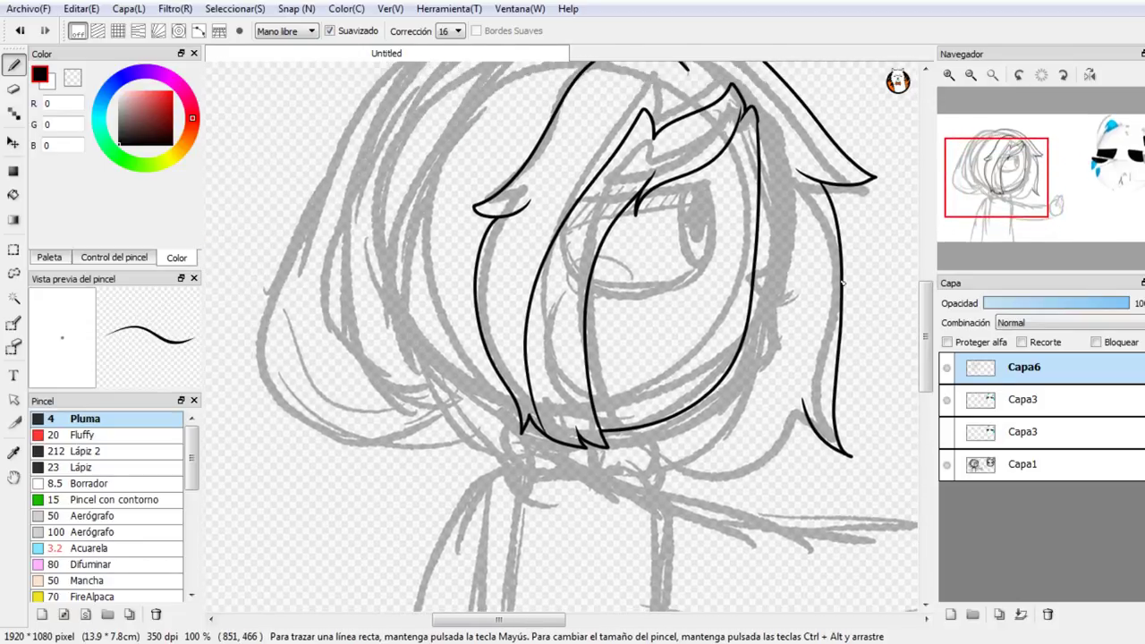
{"action": "mouse_move", "coordinate": [793, 439]}
{"action": "left_mouse_down"}
{"action": "mouse_move", "coordinate": [683, 472]}
{"action": "mouse_move", "coordinate": [699, 454]}
{"action": "mouse_move", "coordinate": [651, 469]}
{"action": "left_mouse_up"}
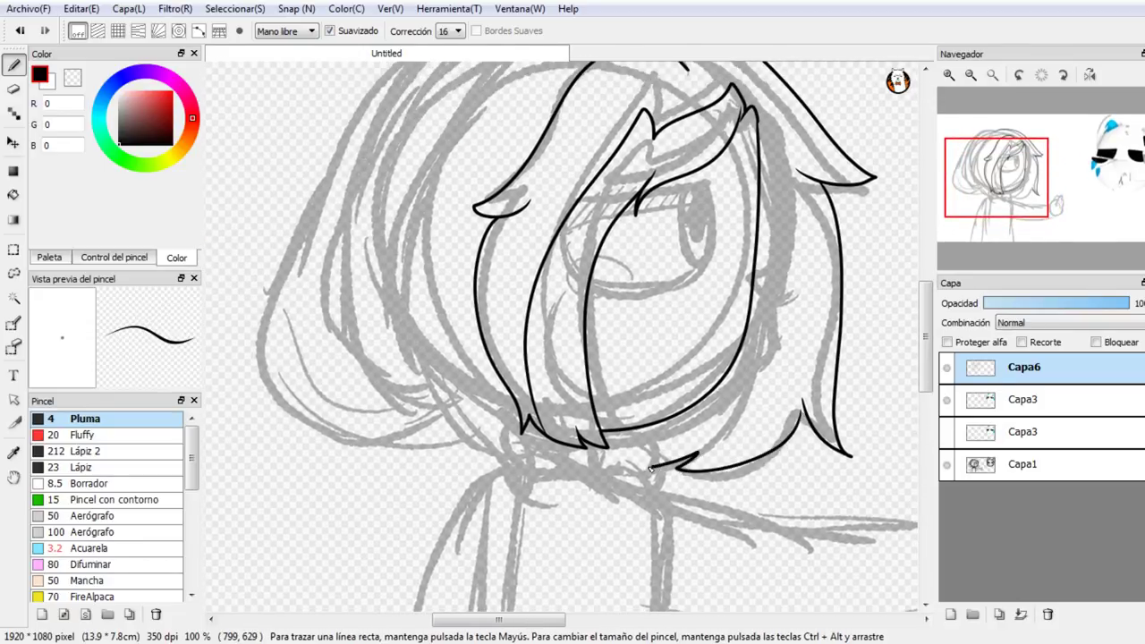
{"action": "left_click_drag", "start_coordinate": [802, 424], "coordinate": [805, 405]}
{"action": "key", "text": "ctrl+z"}
{"action": "left_click_drag", "start_coordinate": [803, 403], "coordinate": [803, 412]}
Step: Ink two long curved strands from the crown down the back of the head, left of the front lock
{"action": "mouse_move", "coordinate": [1071, 161]}
{"action": "left_mouse_down"}
{"action": "mouse_move", "coordinate": [1068, 143]}
{"action": "mouse_move", "coordinate": [1054, 145]}
{"action": "left_mouse_up"}
{"action": "mouse_move", "coordinate": [647, 134]}
{"action": "left_mouse_down"}
{"action": "mouse_move", "coordinate": [536, 434]}
{"action": "mouse_move", "coordinate": [552, 517]}
{"action": "left_mouse_up"}
{"action": "mouse_move", "coordinate": [668, 123]}
{"action": "left_mouse_down"}
{"action": "mouse_move", "coordinate": [614, 119]}
{"action": "mouse_move", "coordinate": [556, 132]}
{"action": "mouse_move", "coordinate": [466, 304]}
{"action": "mouse_move", "coordinate": [528, 535]}
{"action": "left_mouse_up"}
Step: Ink the rounded curl at the lower end of the back strands and the jagged hair tips behind the neck
{"action": "left_click", "coordinate": [949, 75]}
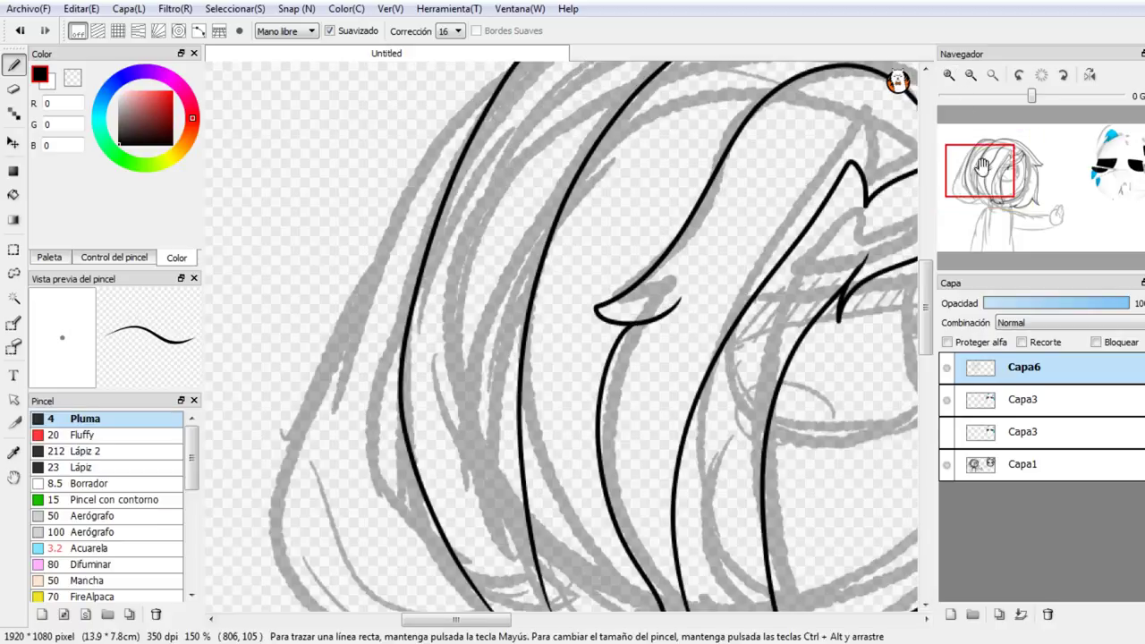
{"action": "left_click_drag", "start_coordinate": [969, 150], "coordinate": [968, 173]}
{"action": "mouse_move", "coordinate": [408, 195]}
{"action": "left_mouse_down"}
{"action": "mouse_move", "coordinate": [416, 279]}
{"action": "mouse_move", "coordinate": [459, 434]}
{"action": "mouse_move", "coordinate": [586, 445]}
{"action": "left_mouse_up"}
{"action": "key", "text": "ctrl+z"}
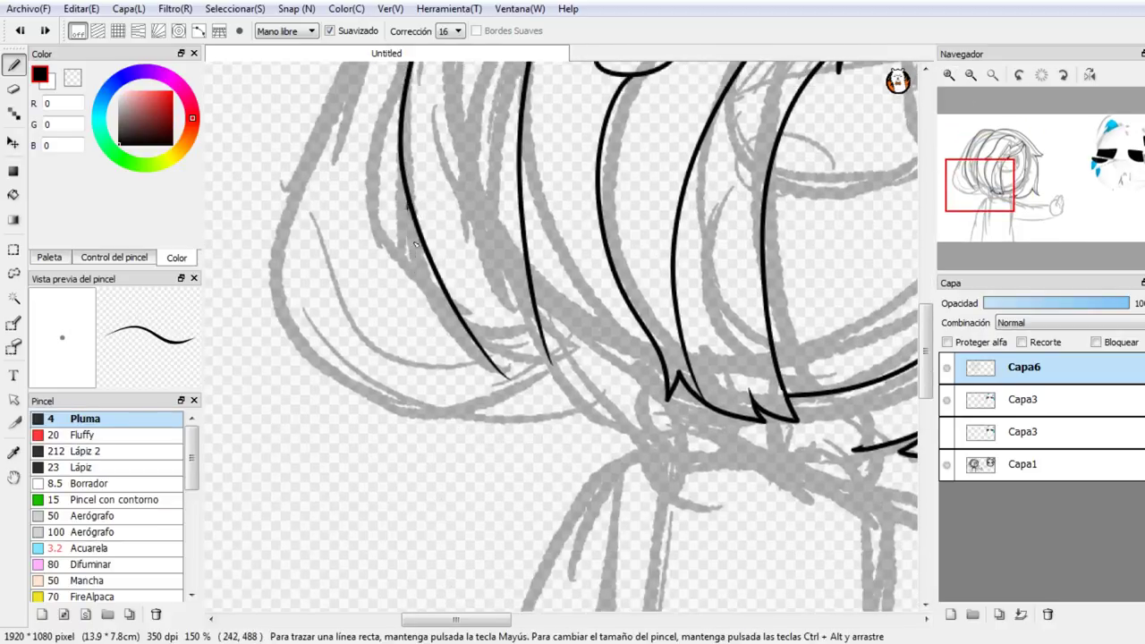
{"action": "mouse_move", "coordinate": [408, 206]}
{"action": "left_mouse_down"}
{"action": "mouse_move", "coordinate": [581, 409]}
{"action": "mouse_move", "coordinate": [588, 394]}
{"action": "left_mouse_up"}
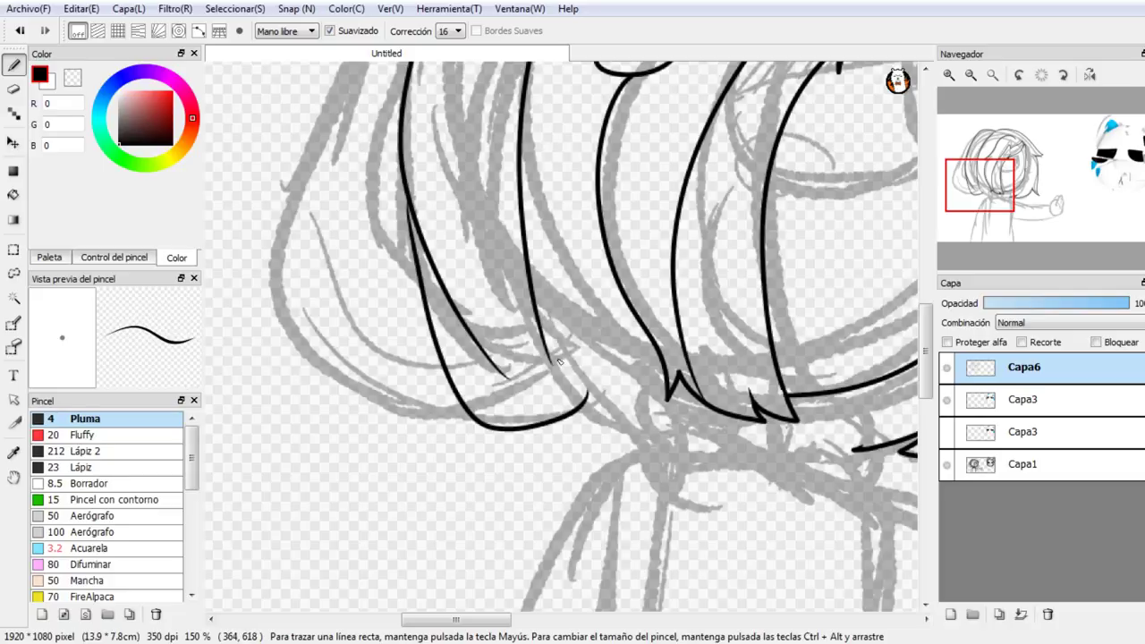
{"action": "mouse_move", "coordinate": [547, 344]}
{"action": "left_mouse_down"}
{"action": "mouse_move", "coordinate": [632, 463]}
{"action": "mouse_move", "coordinate": [635, 494]}
{"action": "mouse_move", "coordinate": [645, 433]}
{"action": "mouse_move", "coordinate": [702, 465]}
{"action": "mouse_move", "coordinate": [742, 465]}
{"action": "mouse_move", "coordinate": [715, 442]}
{"action": "mouse_move", "coordinate": [751, 451]}
{"action": "mouse_move", "coordinate": [729, 422]}
{"action": "left_mouse_up"}
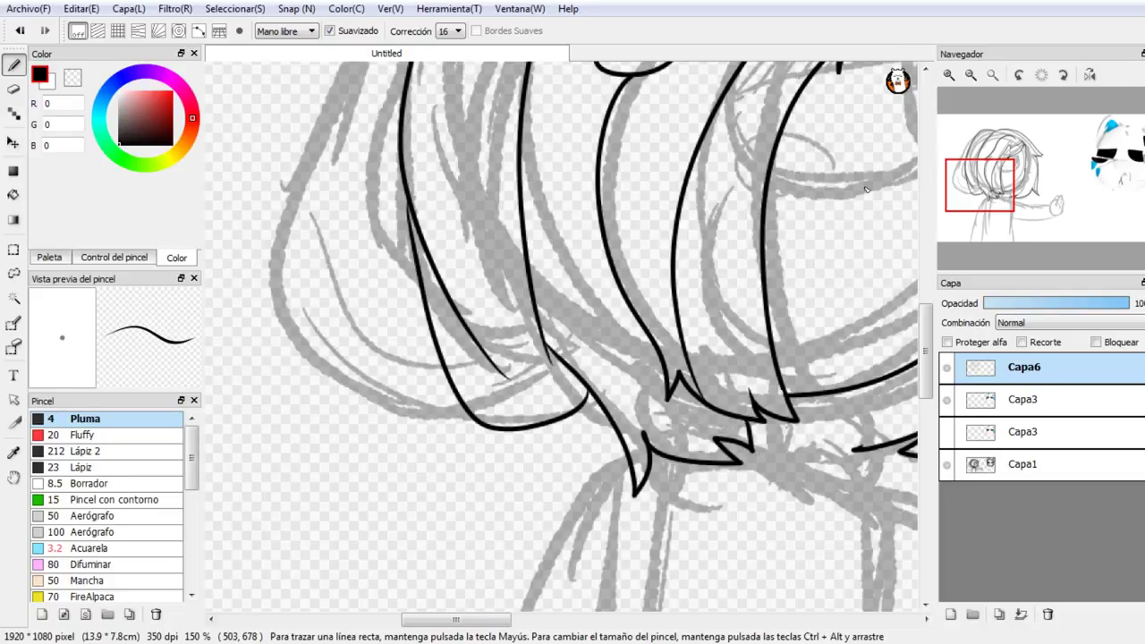
Step: Ink the outermost back lock from the upper left of the head around its rounded bottom, with a strand line inside it
{"action": "left_click_drag", "start_coordinate": [960, 155], "coordinate": [951, 143]}
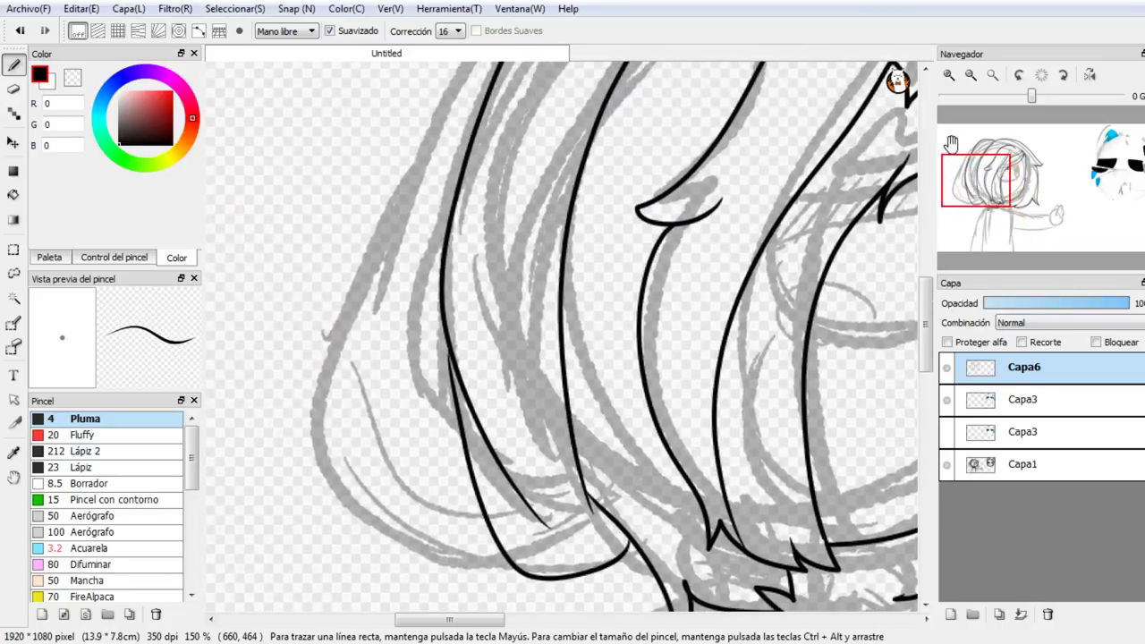
{"action": "left_click", "coordinate": [969, 78]}
{"action": "mouse_move", "coordinate": [554, 97]}
{"action": "left_mouse_down"}
{"action": "mouse_move", "coordinate": [463, 221]}
{"action": "mouse_move", "coordinate": [440, 376]}
{"action": "left_mouse_up"}
{"action": "mouse_move", "coordinate": [454, 235]}
{"action": "left_mouse_down"}
{"action": "mouse_move", "coordinate": [391, 408]}
{"action": "mouse_move", "coordinate": [412, 483]}
{"action": "mouse_move", "coordinate": [525, 532]}
{"action": "mouse_move", "coordinate": [601, 491]}
{"action": "mouse_move", "coordinate": [538, 528]}
{"action": "left_mouse_up"}
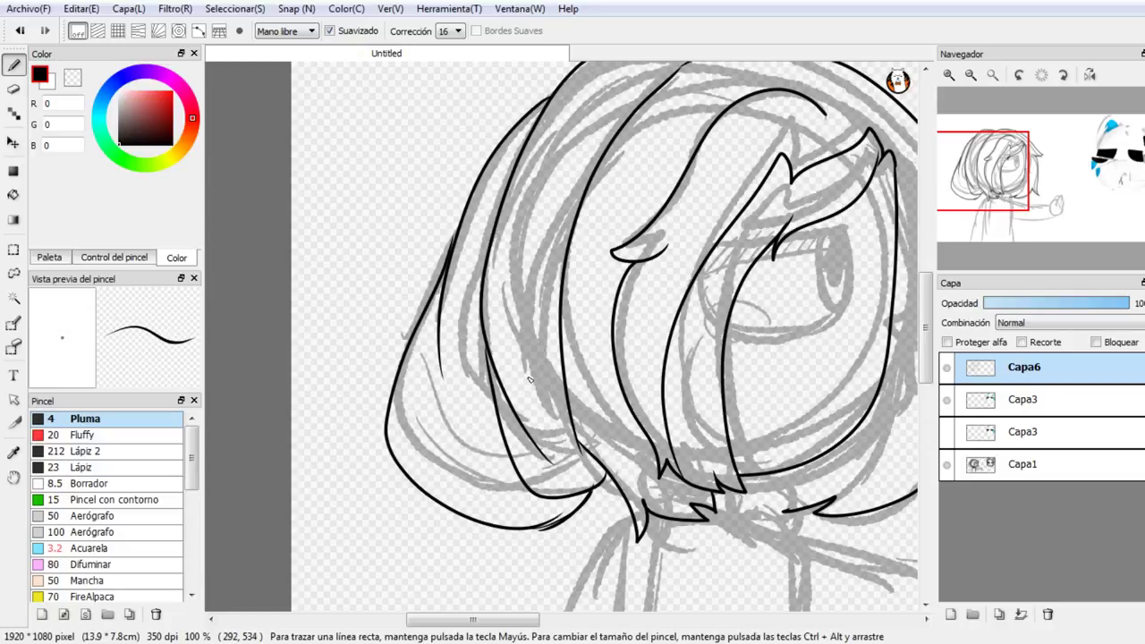
Step: Undo the last strokes at the bottom of the outermost back lock and redraw its end to join the inner curl
{"action": "key", "text": "ctrl+z"}
{"action": "key", "text": "ctrl+z"}
{"action": "left_click", "coordinate": [949, 76]}
{"action": "left_click", "coordinate": [949, 76]}
{"action": "left_click_drag", "start_coordinate": [986, 173], "coordinate": [970, 202]}
{"action": "left_click_drag", "start_coordinate": [653, 403], "coordinate": [703, 357]}
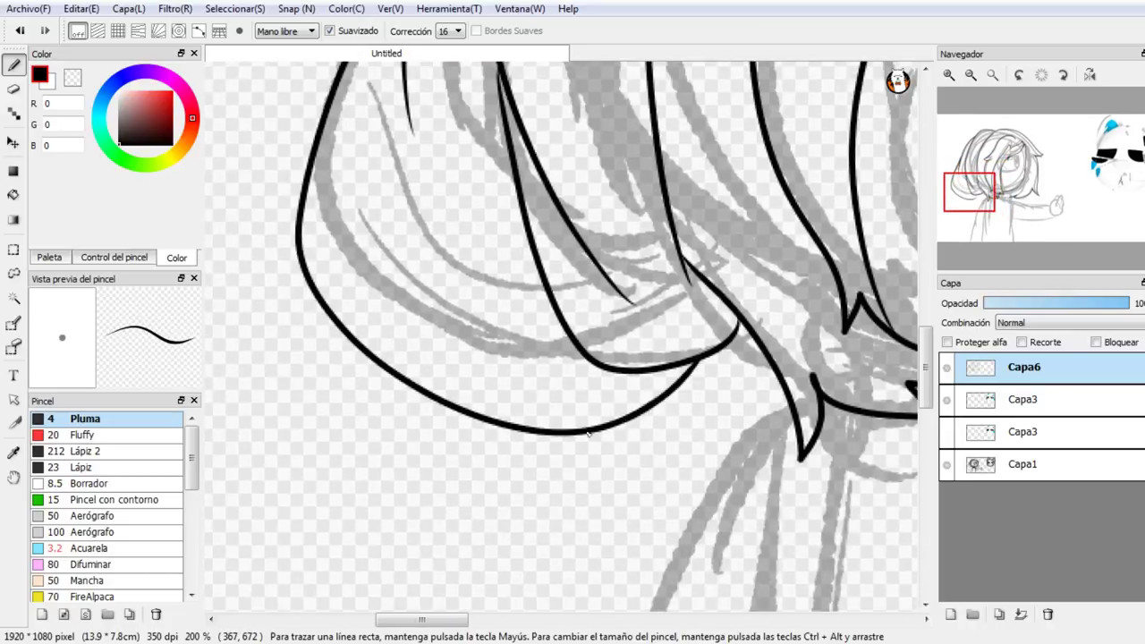
Step: Ink the short curved front line of the neck from the chin down to the shoulder, redrawing it once
{"action": "left_click", "coordinate": [973, 74]}
{"action": "left_click_drag", "start_coordinate": [993, 192], "coordinate": [1000, 184]}
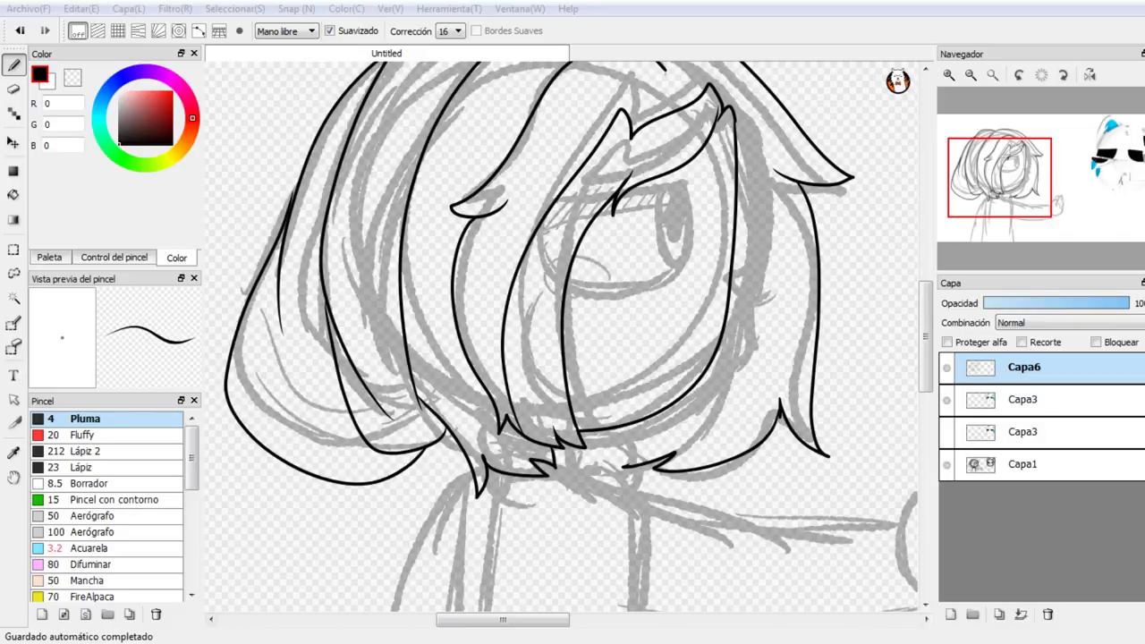
{"action": "left_click", "coordinate": [947, 76]}
{"action": "left_click_drag", "start_coordinate": [969, 211], "coordinate": [980, 234]}
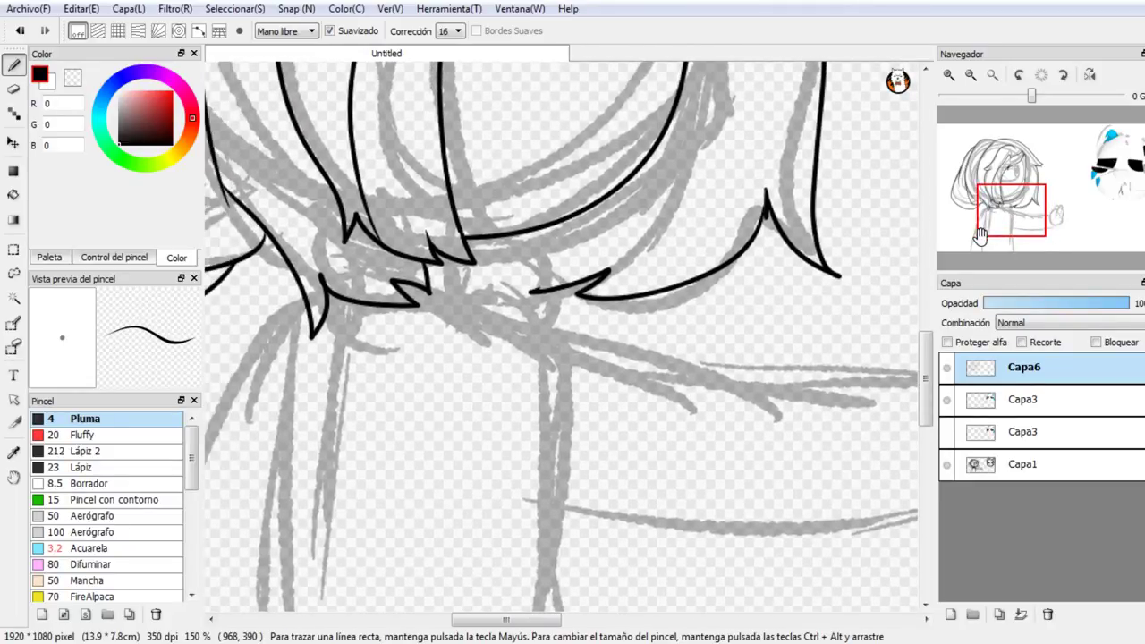
{"action": "left_click", "coordinate": [268, 643]}
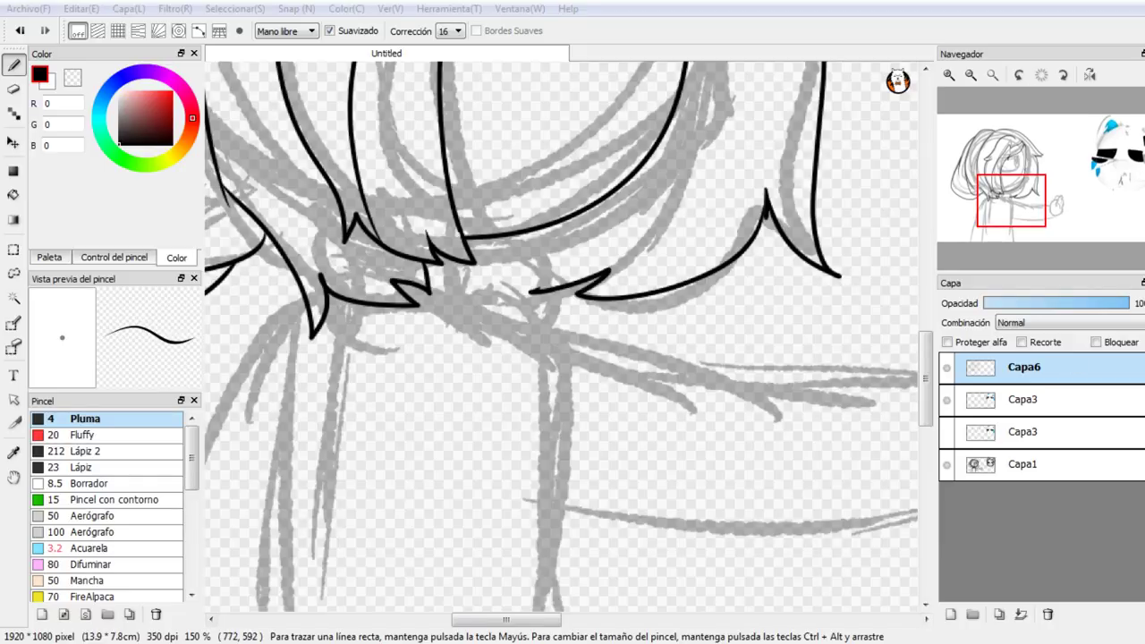
{"action": "left_click_drag", "start_coordinate": [475, 247], "coordinate": [483, 338]}
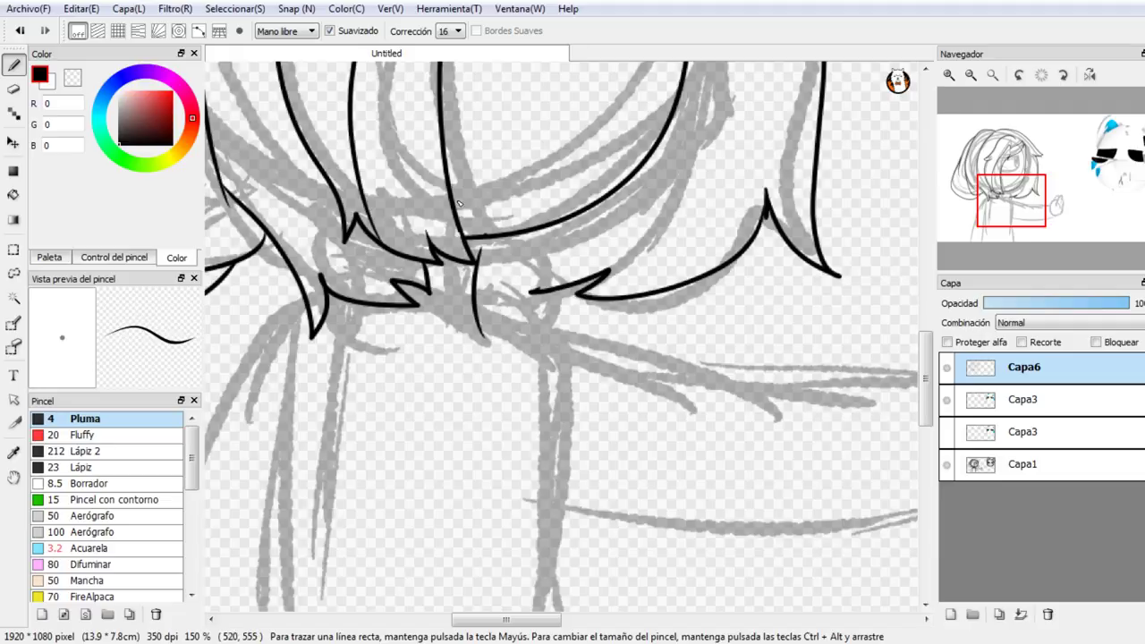
{"action": "key", "text": "ctrl+z"}
{"action": "left_click_drag", "start_coordinate": [474, 238], "coordinate": [490, 340]}
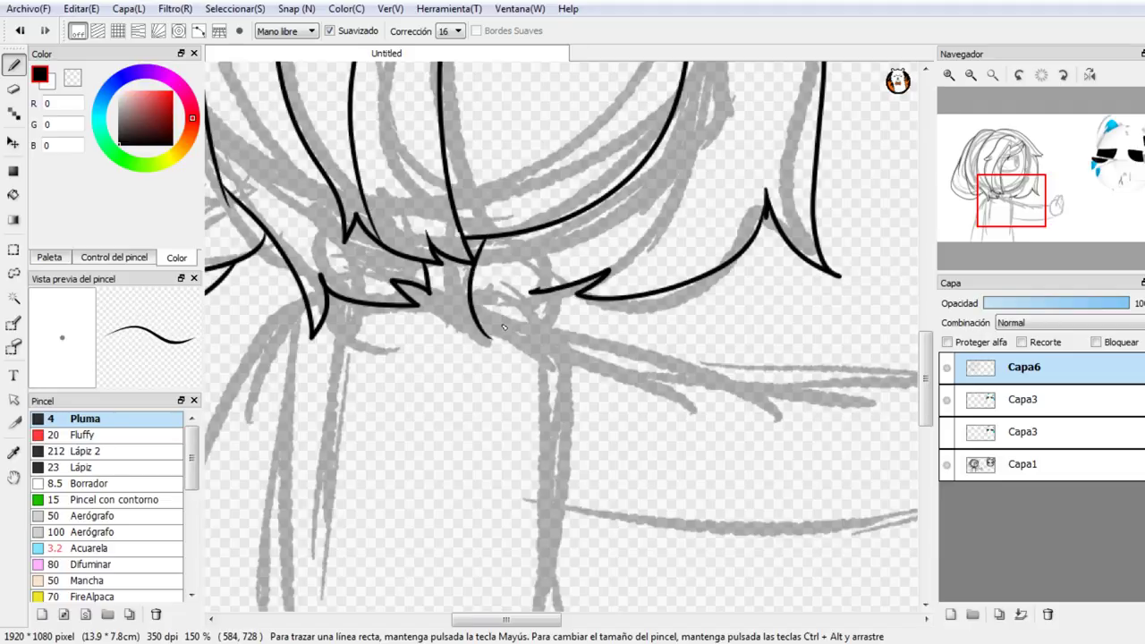
Step: Ink the pointed base of the neck and the upper edge of the outstretched arm from the shoulder to the wrist
{"action": "mouse_move", "coordinate": [431, 304]}
{"action": "left_mouse_down"}
{"action": "mouse_move", "coordinate": [485, 346]}
{"action": "mouse_move", "coordinate": [520, 329]}
{"action": "mouse_move", "coordinate": [716, 380]}
{"action": "left_mouse_up"}
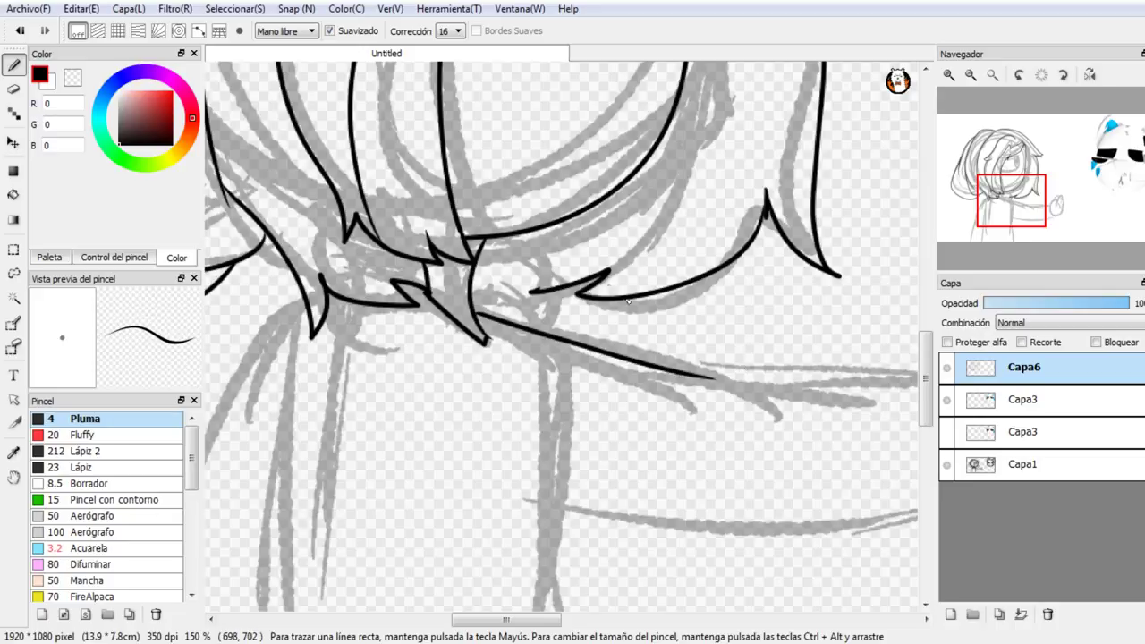
{"action": "key", "text": "ctrl+z"}
{"action": "mouse_move", "coordinate": [475, 310]}
{"action": "left_mouse_down"}
{"action": "mouse_move", "coordinate": [503, 306]}
{"action": "mouse_move", "coordinate": [714, 382]}
{"action": "left_mouse_up"}
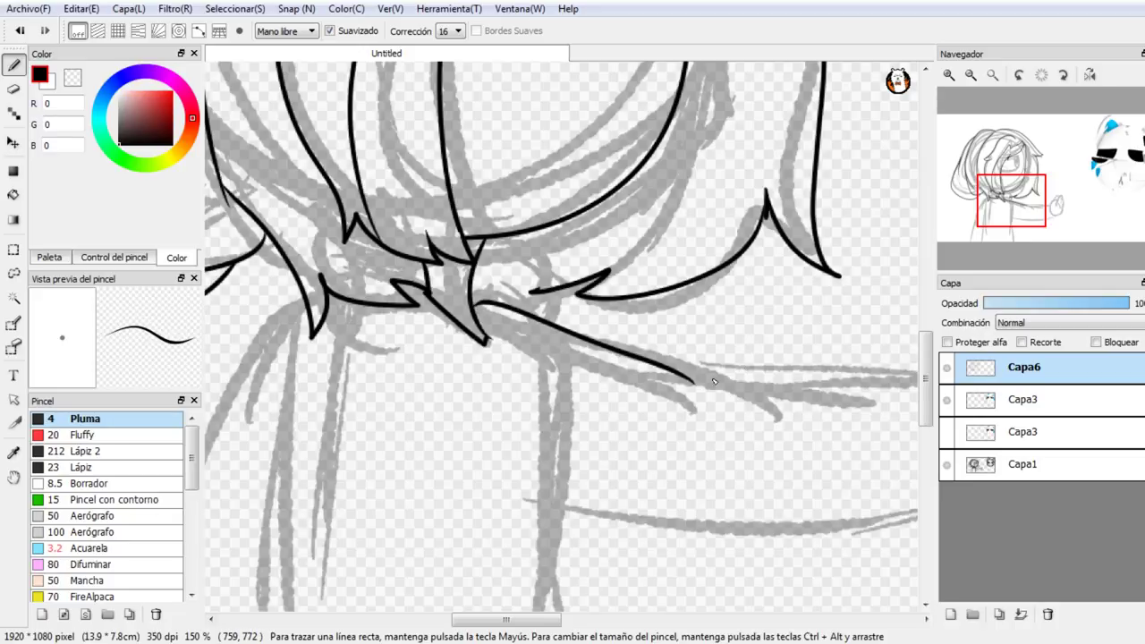
{"action": "left_click_drag", "start_coordinate": [629, 355], "coordinate": [880, 378]}
{"action": "mouse_move", "coordinate": [912, 318]}
{"action": "left_mouse_down"}
{"action": "mouse_move", "coordinate": [575, 353]}
{"action": "mouse_move", "coordinate": [601, 344]}
{"action": "left_mouse_up"}
Step: Ink the raised hand's palm edge at the wrist, the thumb, the finger outlines and the lines between the fingers
{"action": "mouse_move", "coordinate": [539, 405]}
{"action": "left_mouse_down"}
{"action": "mouse_move", "coordinate": [628, 393]}
{"action": "mouse_move", "coordinate": [654, 497]}
{"action": "mouse_move", "coordinate": [690, 513]}
{"action": "left_mouse_up"}
{"action": "mouse_move", "coordinate": [627, 399]}
{"action": "left_mouse_down"}
{"action": "mouse_move", "coordinate": [707, 344]}
{"action": "mouse_move", "coordinate": [685, 394]}
{"action": "mouse_move", "coordinate": [686, 337]}
{"action": "mouse_move", "coordinate": [682, 413]}
{"action": "mouse_move", "coordinate": [707, 411]}
{"action": "left_mouse_up"}
{"action": "key", "text": "ctrl+z"}
{"action": "mouse_move", "coordinate": [677, 345]}
{"action": "left_mouse_down"}
{"action": "mouse_move", "coordinate": [696, 308]}
{"action": "mouse_move", "coordinate": [728, 362]}
{"action": "left_mouse_up"}
{"action": "mouse_move", "coordinate": [733, 322]}
{"action": "left_mouse_down"}
{"action": "mouse_move", "coordinate": [762, 352]}
{"action": "mouse_move", "coordinate": [761, 377]}
{"action": "left_mouse_up"}
{"action": "mouse_move", "coordinate": [766, 357]}
{"action": "left_mouse_down"}
{"action": "mouse_move", "coordinate": [784, 419]}
{"action": "mouse_move", "coordinate": [754, 487]}
{"action": "left_mouse_up"}
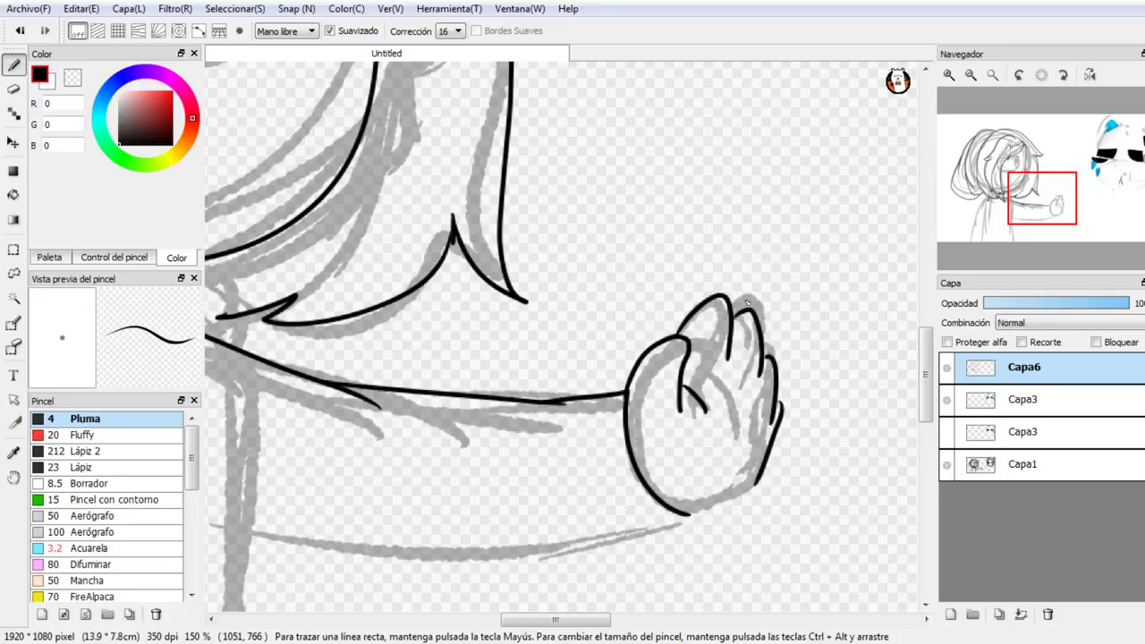
{"action": "mouse_move", "coordinate": [729, 356]}
{"action": "left_mouse_down"}
{"action": "mouse_move", "coordinate": [724, 387]}
{"action": "mouse_move", "coordinate": [752, 408]}
{"action": "left_mouse_up"}
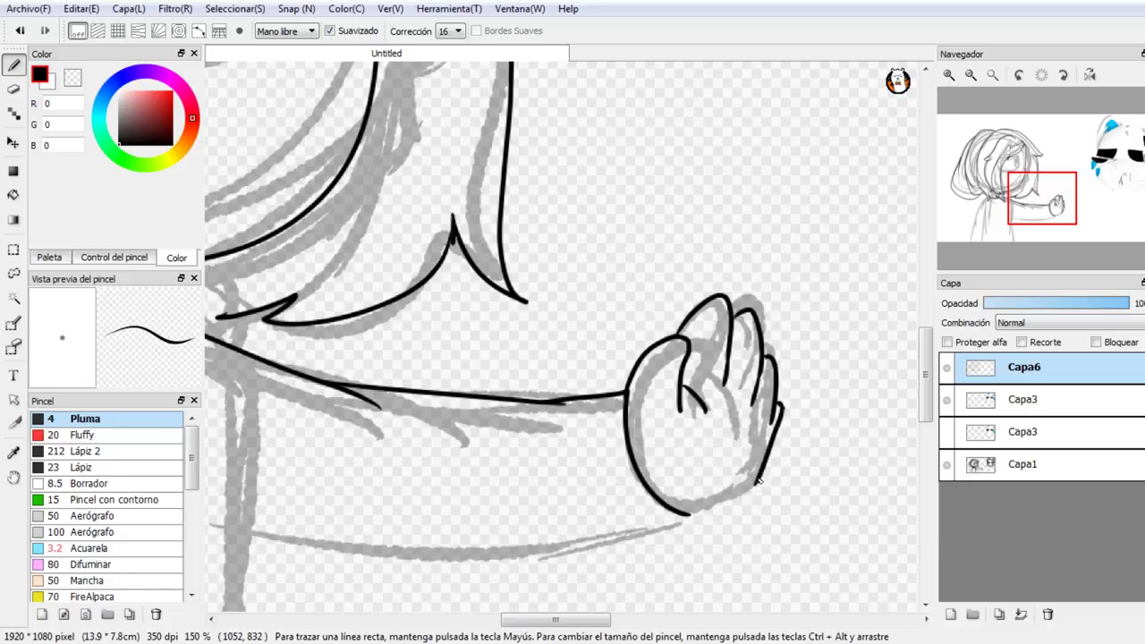
Step: Close the bottom of the raised hand with a curved stroke to the wrist, undoing and redrawing it until it fits
{"action": "left_click_drag", "start_coordinate": [756, 483], "coordinate": [682, 502]}
{"action": "key", "text": "ctrl+z"}
{"action": "mouse_move", "coordinate": [757, 480]}
{"action": "left_mouse_down"}
{"action": "mouse_move", "coordinate": [744, 501]}
{"action": "mouse_move", "coordinate": [680, 516]}
{"action": "left_mouse_up"}
{"action": "key", "text": "ctrl+z"}
{"action": "mouse_move", "coordinate": [758, 485]}
{"action": "left_mouse_down"}
{"action": "mouse_move", "coordinate": [741, 504]}
{"action": "mouse_move", "coordinate": [684, 510]}
{"action": "left_mouse_up"}
{"action": "key", "text": "ctrl+z"}
{"action": "left_click_drag", "start_coordinate": [757, 486], "coordinate": [662, 515]}
{"action": "key", "text": "ctrl+z"}
{"action": "left_click_drag", "start_coordinate": [757, 481], "coordinate": [655, 492]}
{"action": "key", "text": "ctrl+z"}
{"action": "mouse_move", "coordinate": [757, 480]}
{"action": "left_mouse_down"}
{"action": "mouse_move", "coordinate": [726, 510]}
{"action": "mouse_move", "coordinate": [673, 492]}
{"action": "left_mouse_up"}
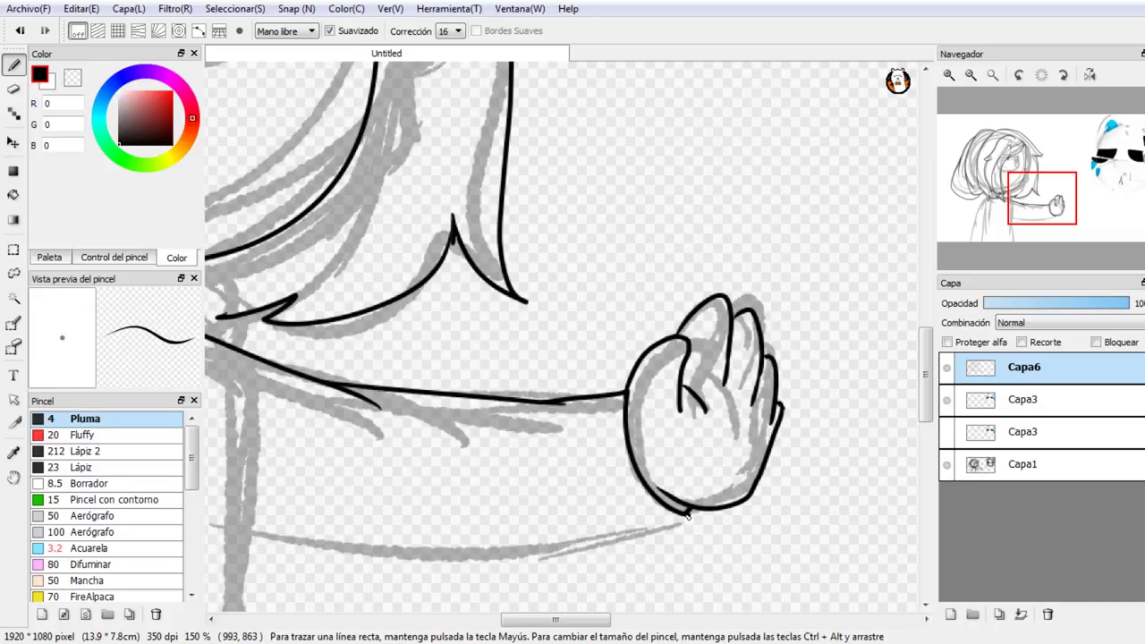
{"action": "left_click_drag", "start_coordinate": [689, 516], "coordinate": [701, 513]}
Step: Ink the underside of the outstretched arm from the wrist back to the torso in two overlapping curved strokes
{"action": "left_click_drag", "start_coordinate": [1065, 228], "coordinate": [1046, 239]}
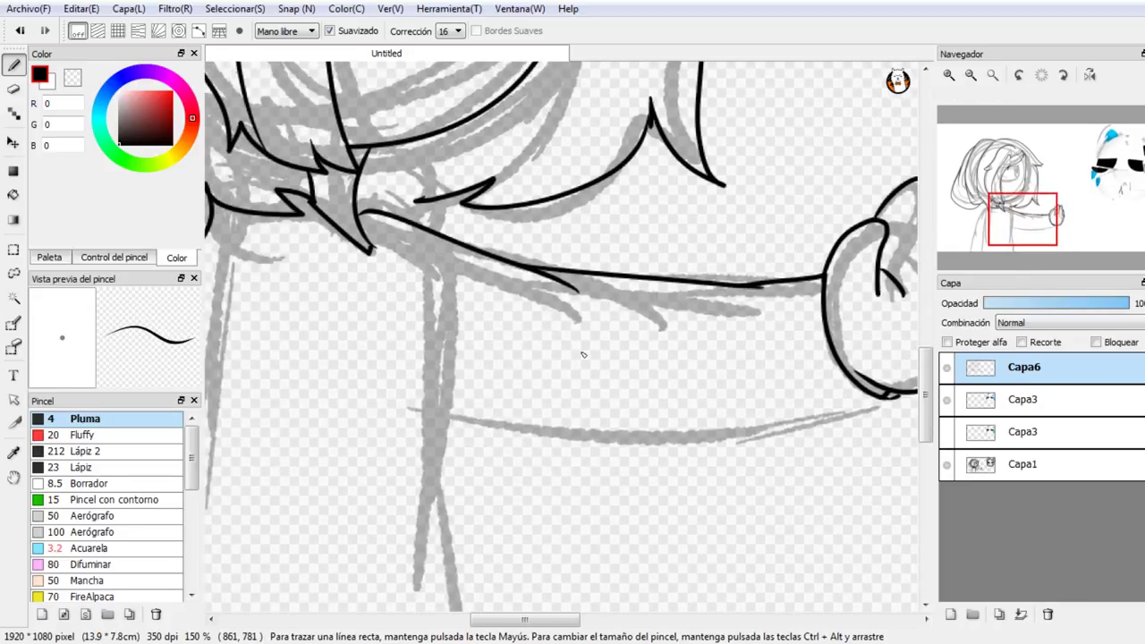
{"action": "left_click_drag", "start_coordinate": [438, 415], "coordinate": [817, 423]}
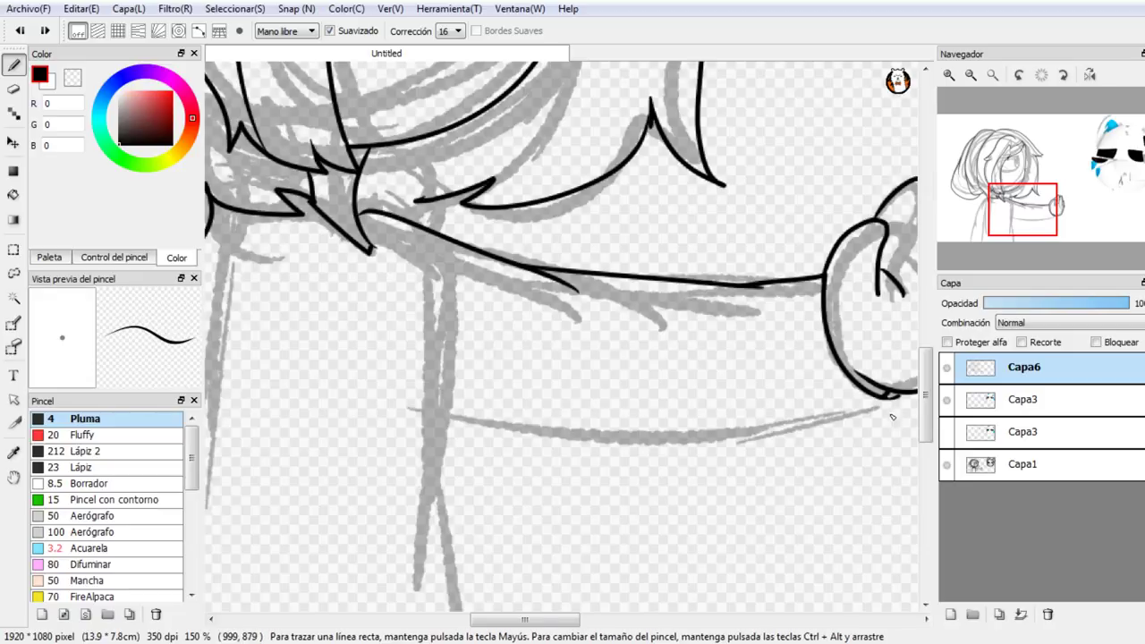
{"action": "left_click_drag", "start_coordinate": [894, 398], "coordinate": [427, 416]}
{"action": "key", "text": "ctrl+z"}
{"action": "mouse_move", "coordinate": [893, 401]}
{"action": "left_mouse_down"}
{"action": "mouse_move", "coordinate": [730, 436]}
{"action": "mouse_move", "coordinate": [748, 440]}
{"action": "mouse_move", "coordinate": [415, 370]}
{"action": "mouse_move", "coordinate": [384, 353]}
{"action": "left_mouse_up"}
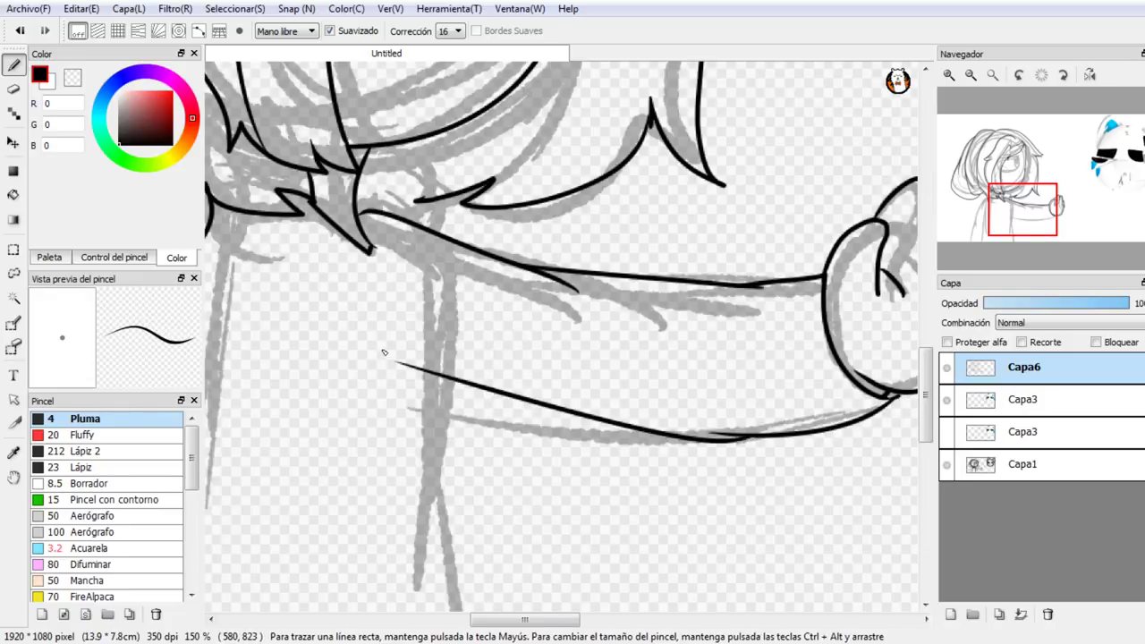
{"action": "key", "text": "ctrl+z"}
{"action": "mouse_move", "coordinate": [760, 441]}
{"action": "left_mouse_down"}
{"action": "mouse_move", "coordinate": [519, 430]}
{"action": "mouse_move", "coordinate": [379, 408]}
{"action": "left_mouse_up"}
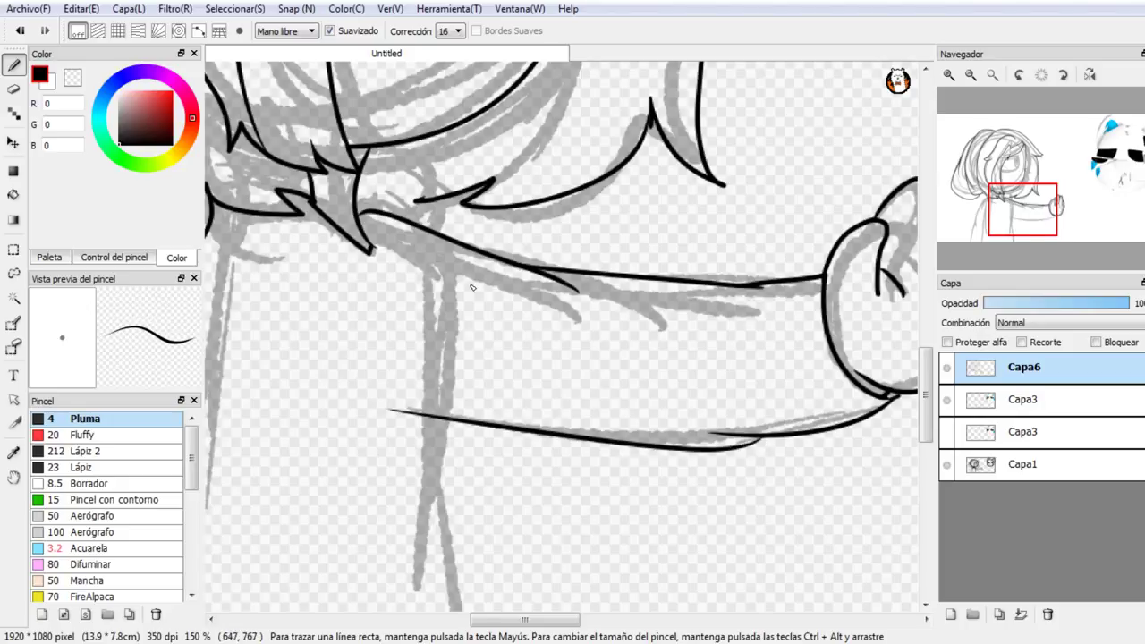
Step: Erase the end of the lower arm line that extends past the torso edge, using the transparent colour, and return to black
{"action": "left_click_drag", "start_coordinate": [1001, 224], "coordinate": [999, 232]}
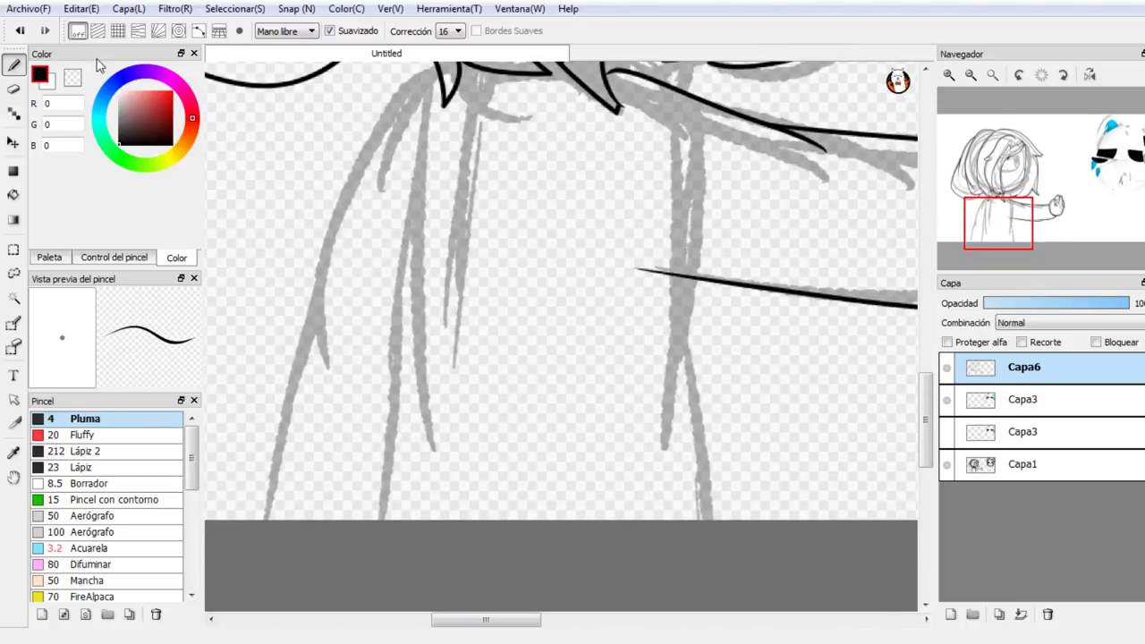
{"action": "left_click", "coordinate": [73, 78]}
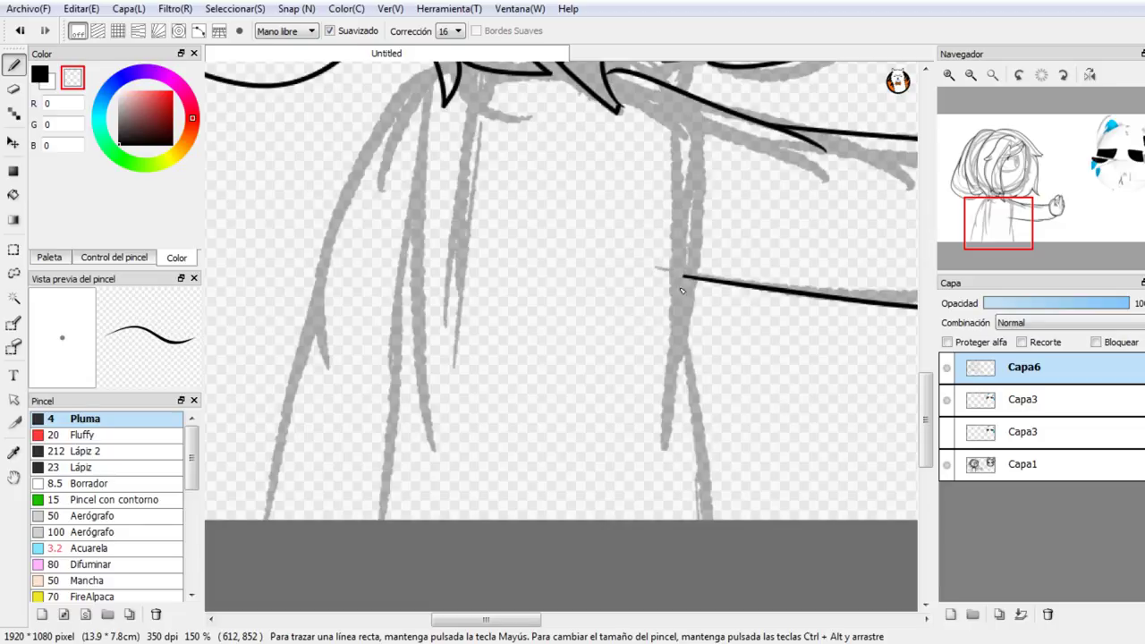
{"action": "key", "text": "x"}
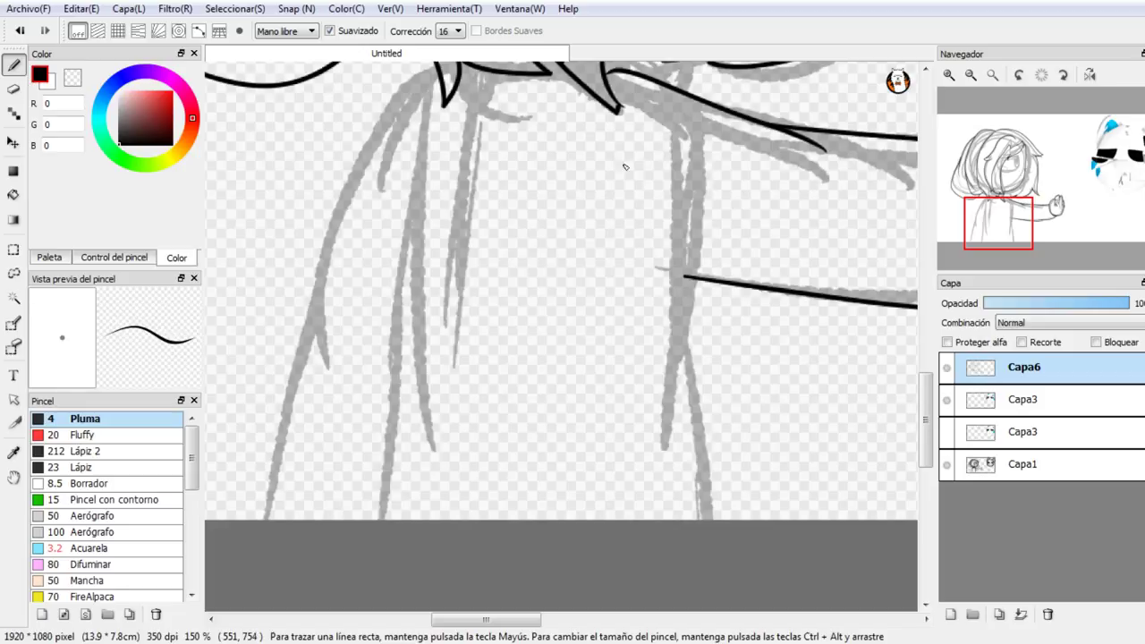
Step: Ink the front torso edge below the outstretched arm, adding a flared line down to the canvas's lower border
{"action": "mouse_move", "coordinate": [701, 151]}
{"action": "left_mouse_down"}
{"action": "mouse_move", "coordinate": [702, 286]}
{"action": "mouse_move", "coordinate": [670, 407]}
{"action": "mouse_move", "coordinate": [680, 434]}
{"action": "left_mouse_up"}
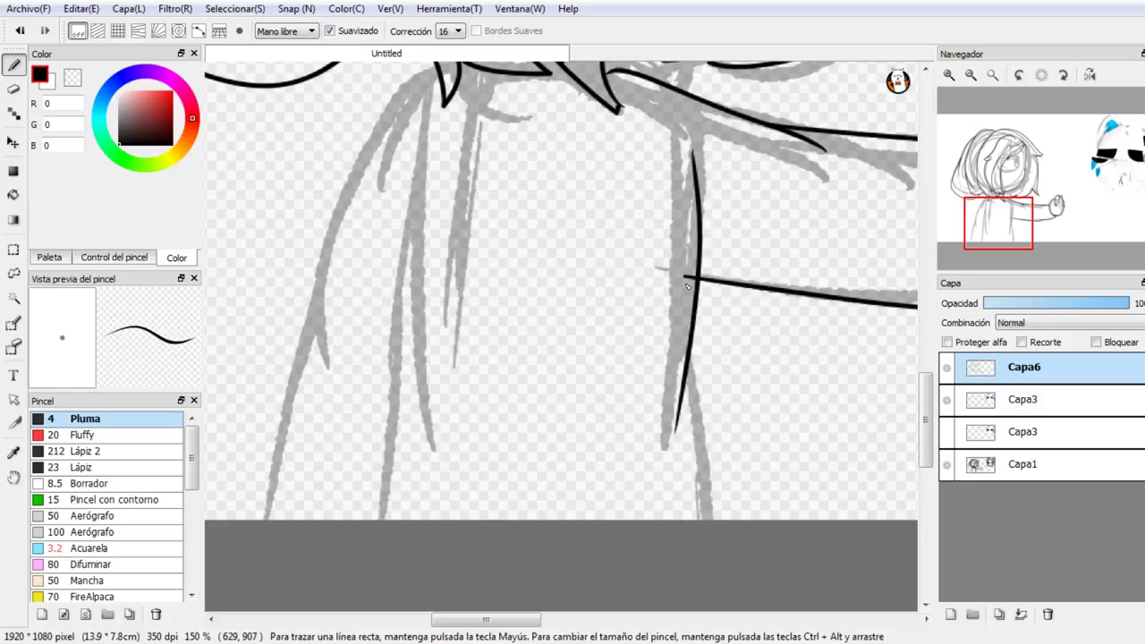
{"action": "key", "text": "ctrl+z"}
{"action": "left_click_drag", "start_coordinate": [691, 150], "coordinate": [664, 448]}
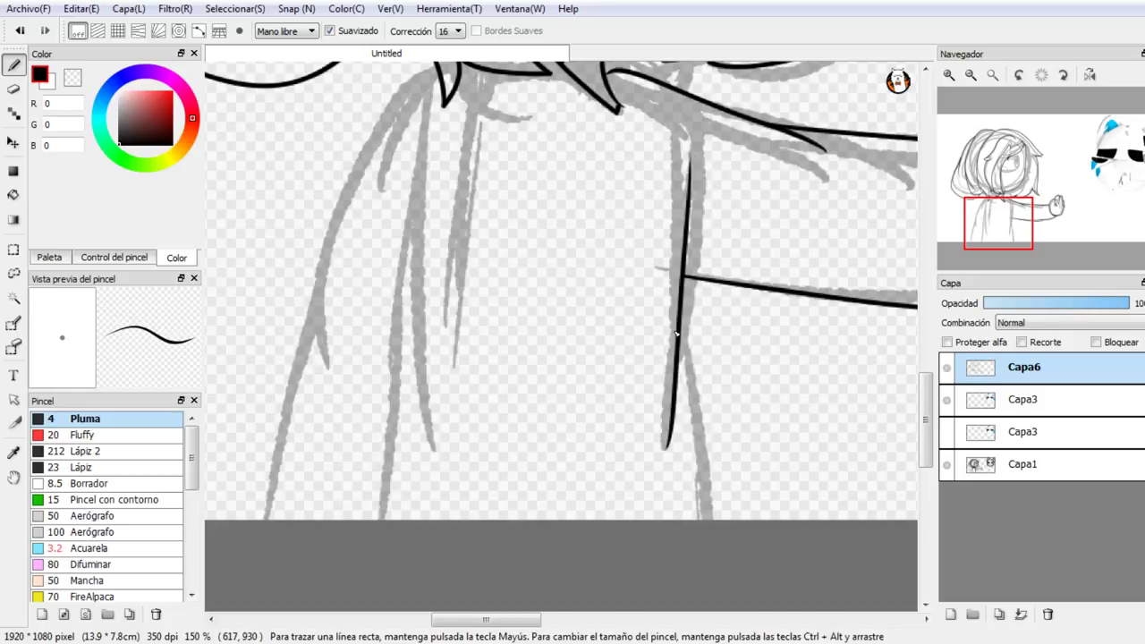
{"action": "left_click_drag", "start_coordinate": [680, 331], "coordinate": [716, 519]}
Step: Ink the back edge of the torso with its flared lower line, and the outer edge of the hanging rear arm
{"action": "mouse_move", "coordinate": [427, 119]}
{"action": "left_mouse_down"}
{"action": "mouse_move", "coordinate": [413, 358]}
{"action": "mouse_move", "coordinate": [422, 420]}
{"action": "left_mouse_up"}
{"action": "left_click_drag", "start_coordinate": [417, 273], "coordinate": [367, 559]}
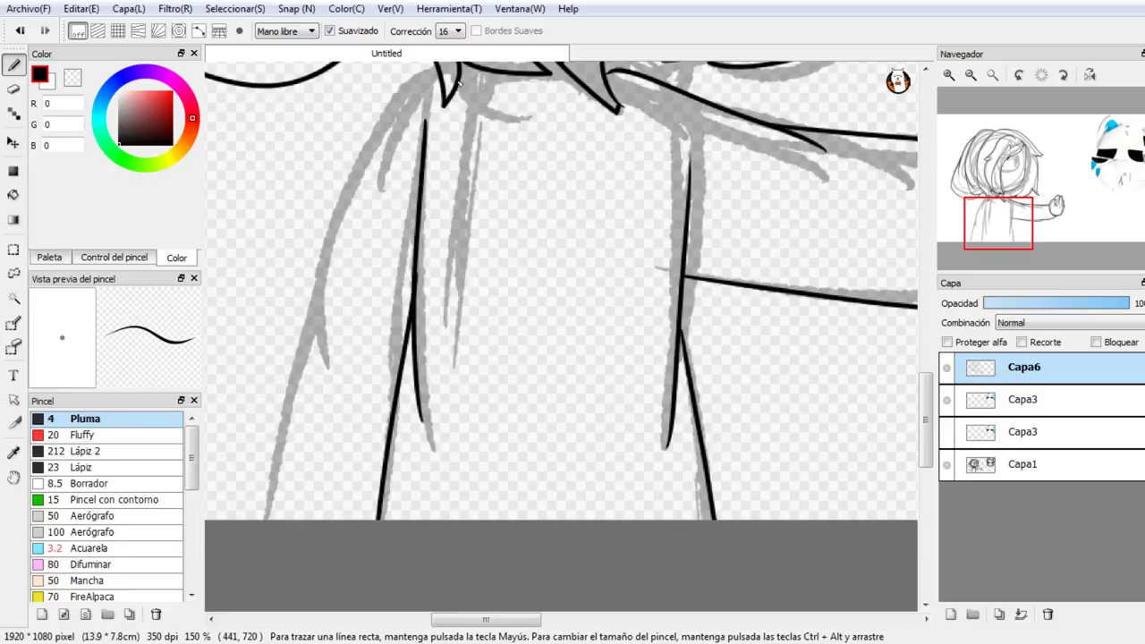
{"action": "left_click_drag", "start_coordinate": [432, 68], "coordinate": [271, 532]}
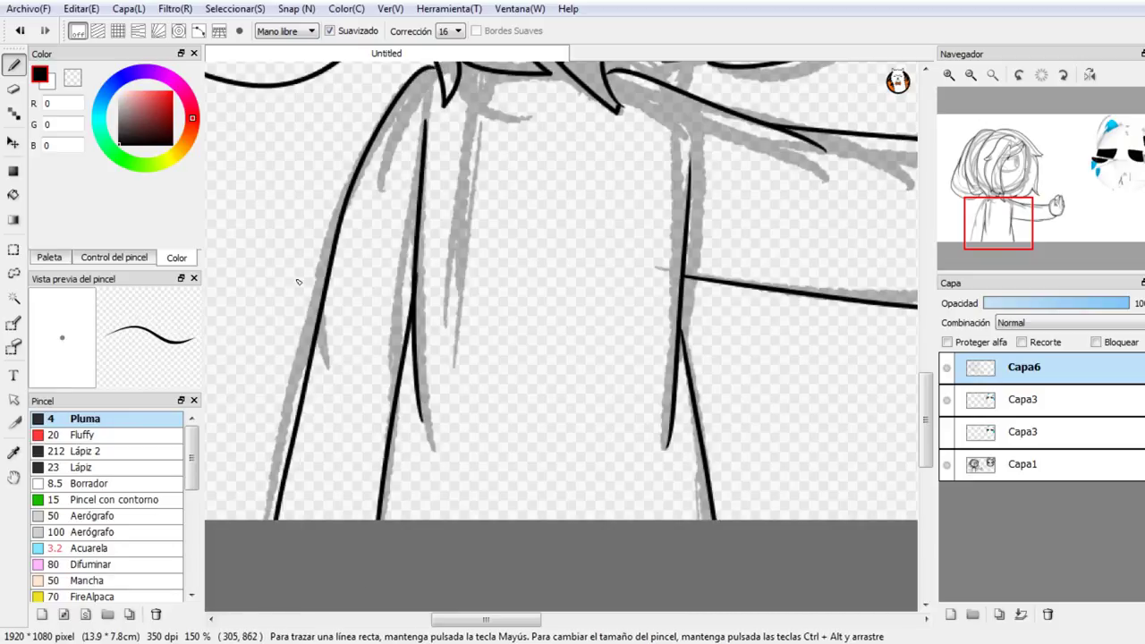
{"action": "key", "text": "ctrl+z"}
{"action": "mouse_move", "coordinate": [437, 65]}
{"action": "left_mouse_down"}
{"action": "mouse_move", "coordinate": [374, 112]}
{"action": "mouse_move", "coordinate": [324, 375]}
{"action": "left_mouse_up"}
{"action": "left_click_drag", "start_coordinate": [320, 278], "coordinate": [270, 581]}
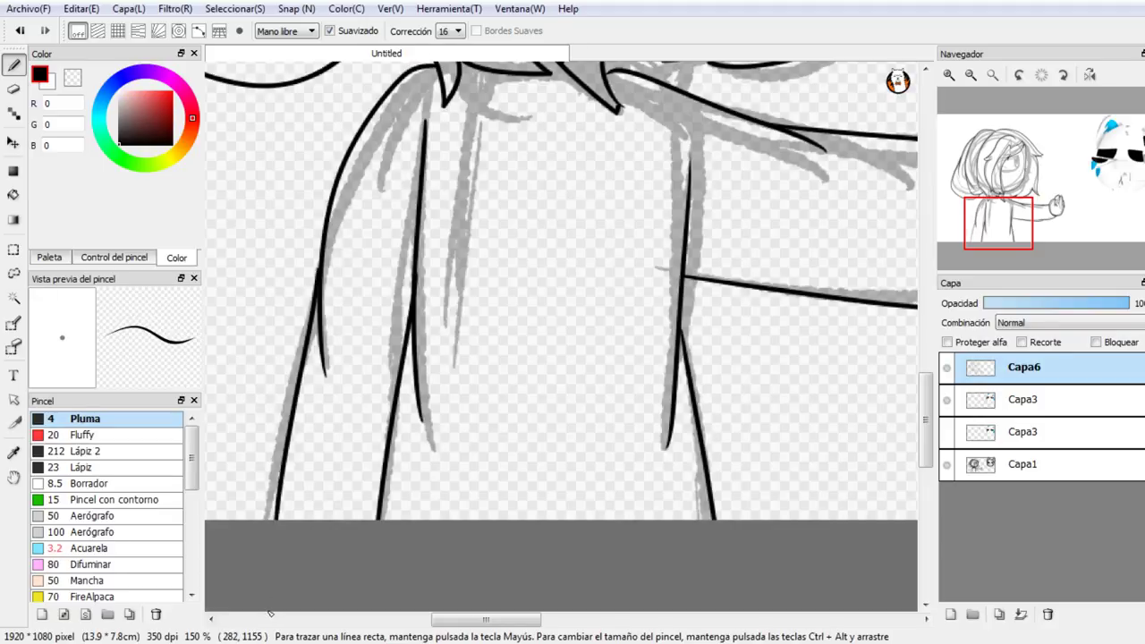
Step: Add a new layer above Capa6 for inking the sketched eye
{"action": "left_click", "coordinate": [970, 76]}
{"action": "left_click", "coordinate": [971, 76]}
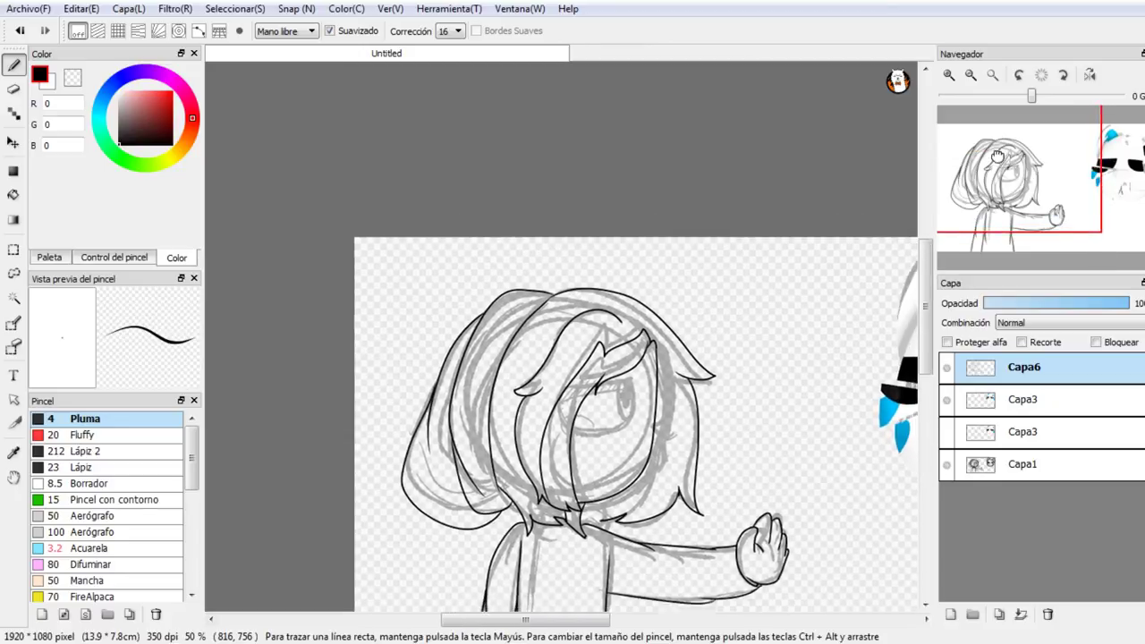
{"action": "left_click", "coordinate": [951, 75]}
{"action": "left_click", "coordinate": [951, 75]}
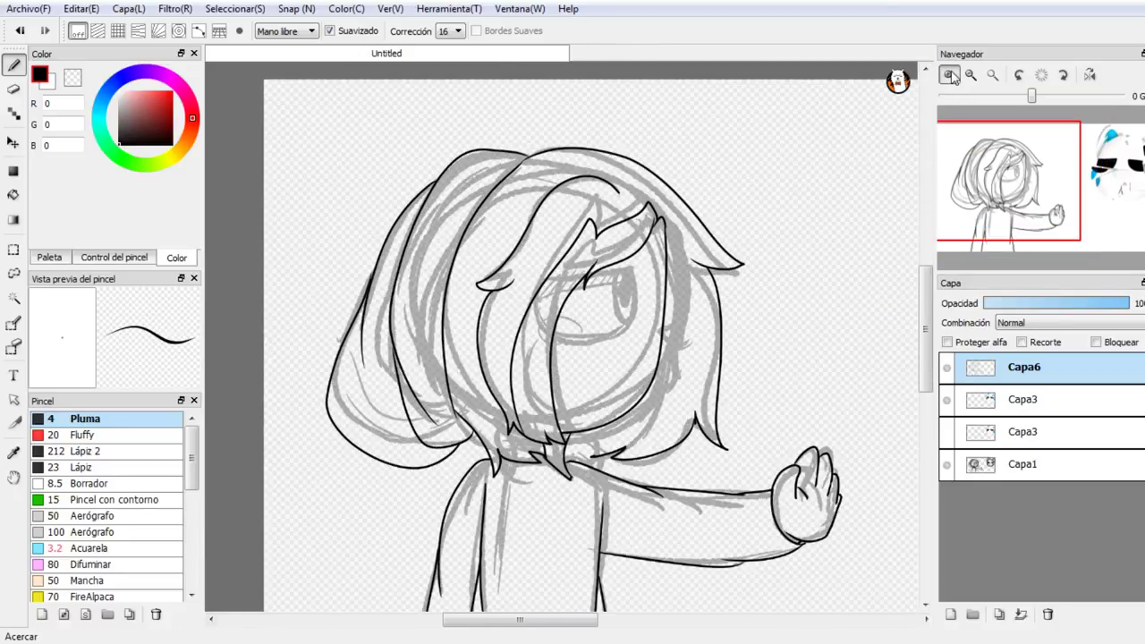
{"action": "left_click", "coordinate": [950, 76]}
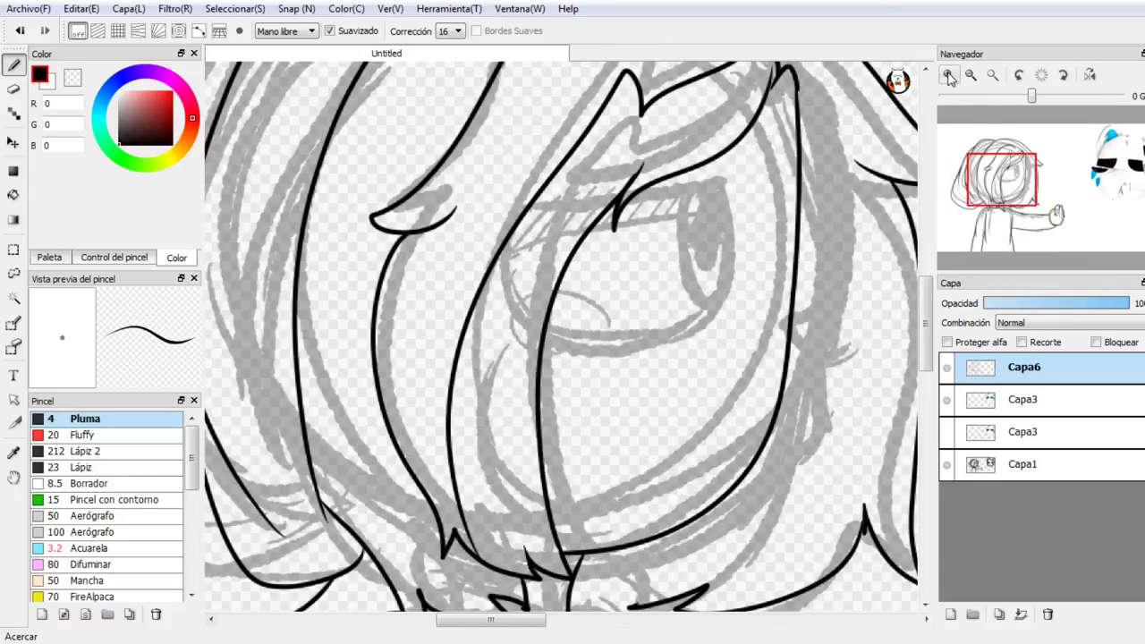
{"action": "left_click", "coordinate": [950, 76]}
{"action": "left_click", "coordinate": [951, 614]}
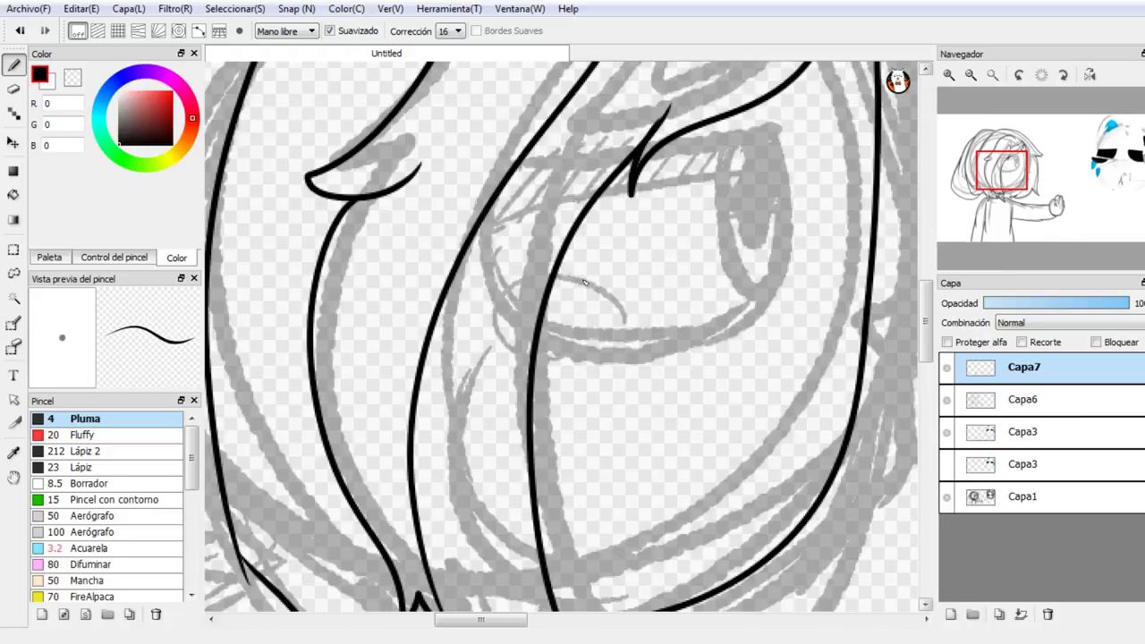
{"action": "left_click_drag", "start_coordinate": [479, 173], "coordinate": [739, 173]}
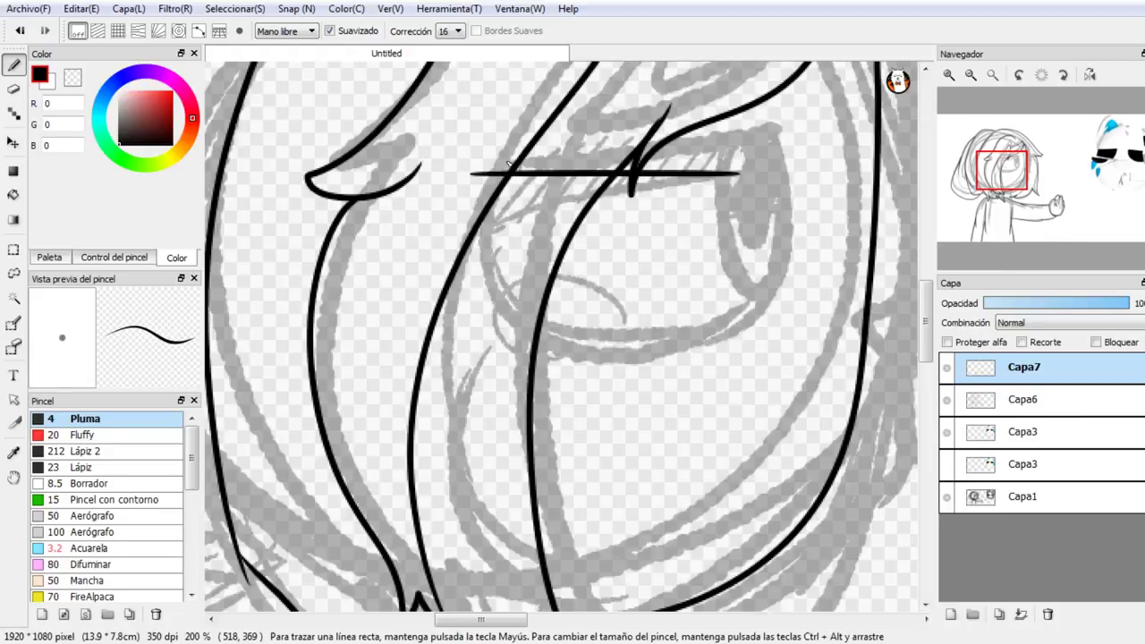
{"action": "key", "text": "ctrl+z"}
{"action": "mouse_move", "coordinate": [461, 162]}
{"action": "left_mouse_down"}
{"action": "mouse_move", "coordinate": [689, 150]}
{"action": "mouse_move", "coordinate": [744, 127]}
{"action": "left_mouse_up"}
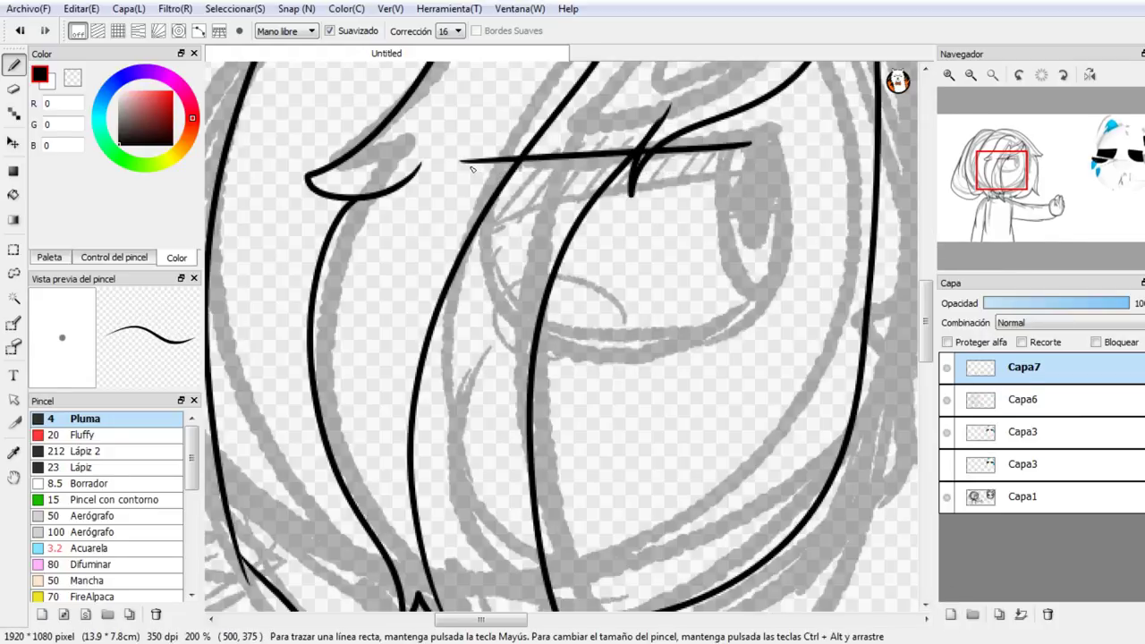
{"action": "mouse_move", "coordinate": [461, 159]}
{"action": "left_mouse_down"}
{"action": "mouse_move", "coordinate": [482, 288]}
{"action": "mouse_move", "coordinate": [689, 343]}
{"action": "mouse_move", "coordinate": [758, 158]}
{"action": "left_mouse_up"}
{"action": "key", "text": "ctrl+z"}
{"action": "mouse_move", "coordinate": [466, 168]}
{"action": "left_mouse_down"}
{"action": "mouse_move", "coordinate": [624, 359]}
{"action": "mouse_move", "coordinate": [776, 234]}
{"action": "mouse_move", "coordinate": [759, 140]}
{"action": "left_mouse_up"}
{"action": "key", "text": "ctrl+z"}
{"action": "key", "text": "ctrl+z"}
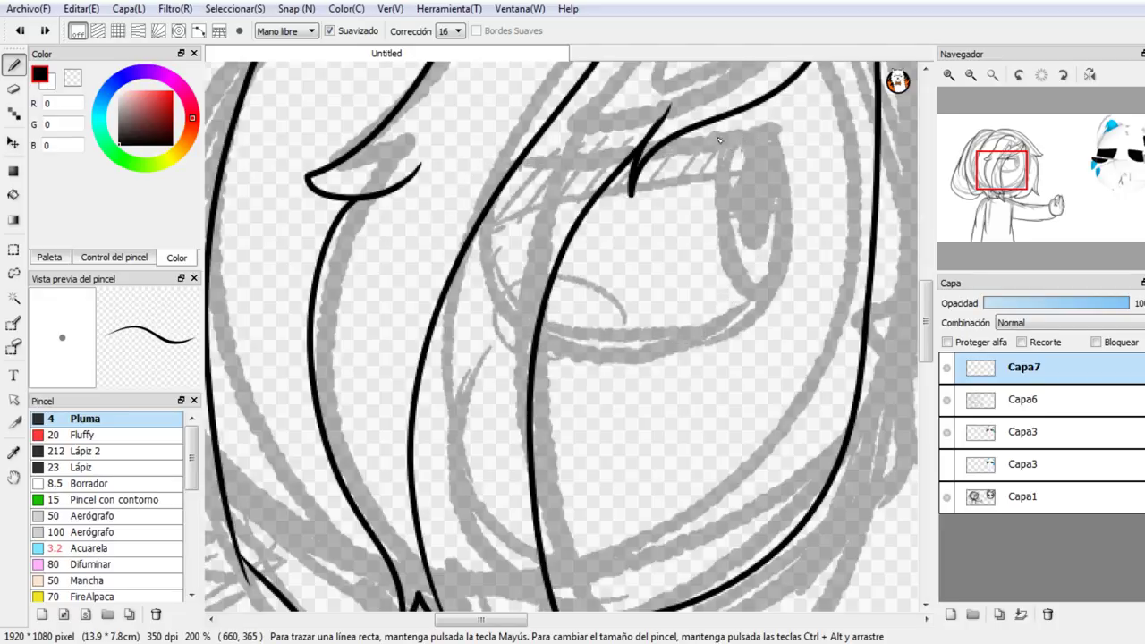
Step: Ink the eye outline with a nearly straight upper lid and a rounded lower curve, closing the gaps at both corners
{"action": "left_click_drag", "start_coordinate": [458, 163], "coordinate": [811, 141]}
{"action": "mouse_move", "coordinate": [457, 163]}
{"action": "left_mouse_down"}
{"action": "mouse_move", "coordinate": [459, 230]}
{"action": "mouse_move", "coordinate": [552, 350]}
{"action": "mouse_move", "coordinate": [799, 251]}
{"action": "mouse_move", "coordinate": [808, 138]}
{"action": "left_mouse_up"}
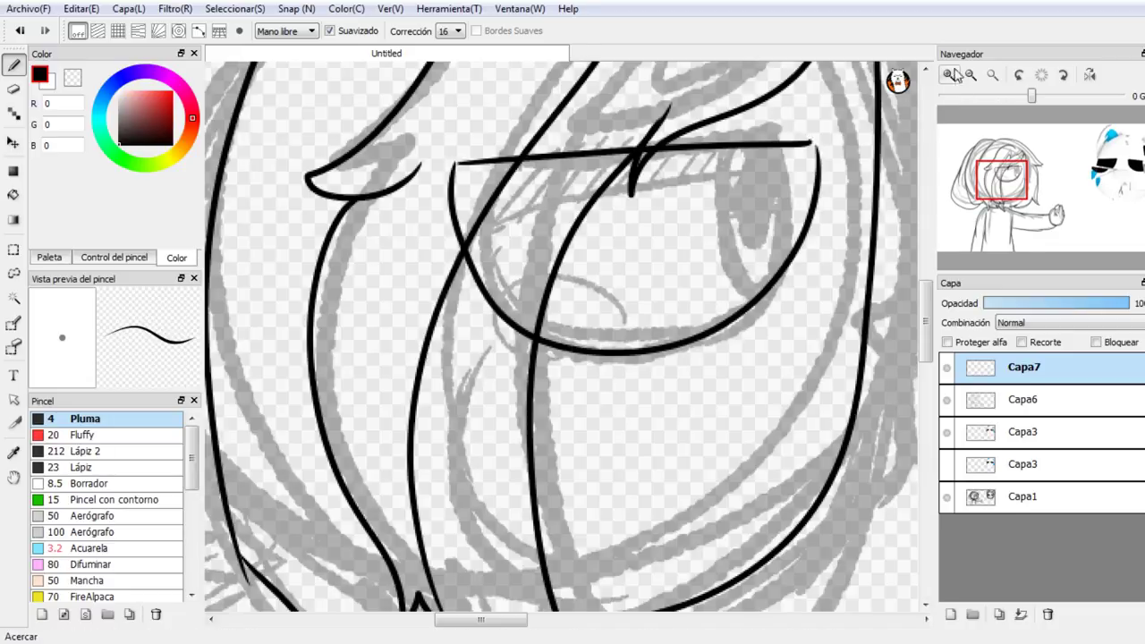
{"action": "scroll", "coordinate": [565, 93], "scroll_direction": "up", "scroll_amount": 1}
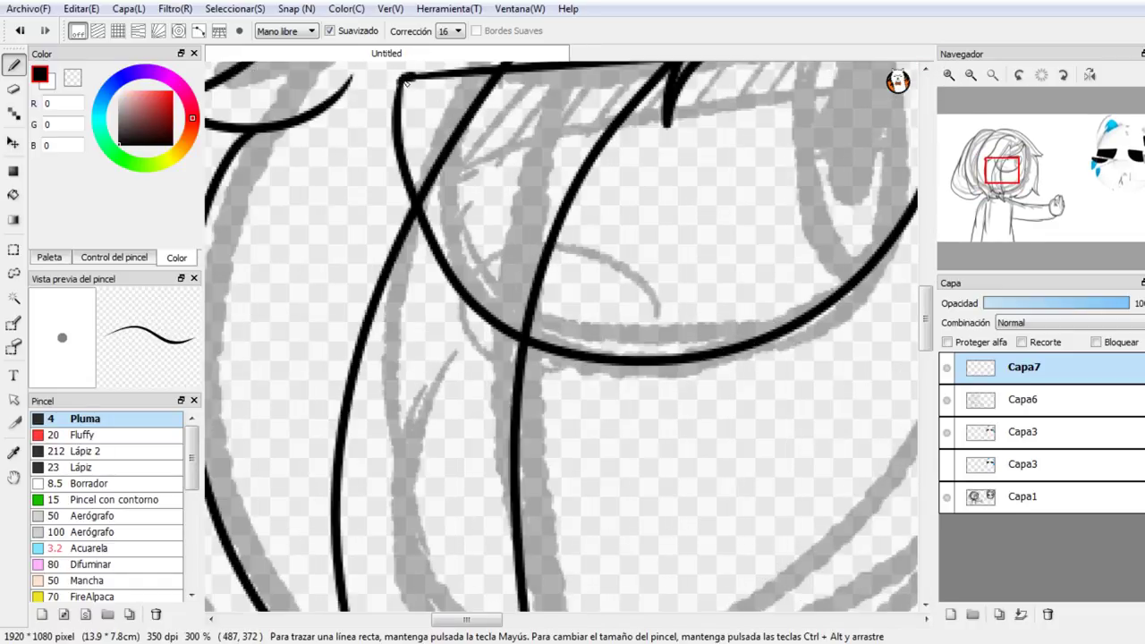
{"action": "left_click_drag", "start_coordinate": [988, 157], "coordinate": [1009, 172]}
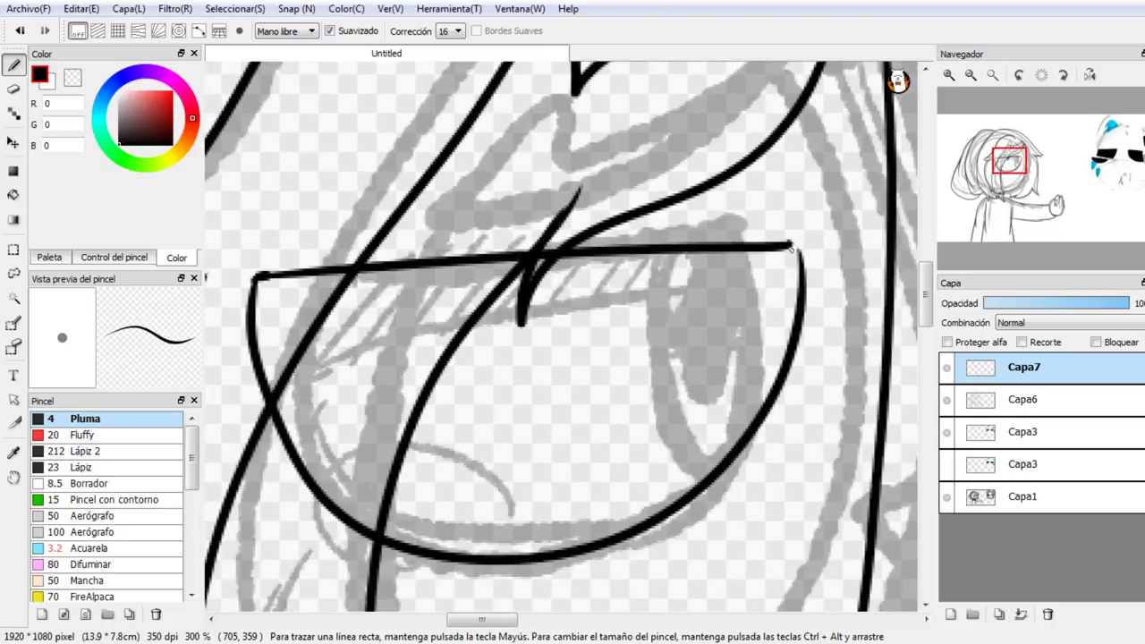
{"action": "left_click_drag", "start_coordinate": [790, 248], "coordinate": [803, 261]}
Step: Ink the curved inner edge of the iris from the upper lid down to the eye's lower outline
{"action": "mouse_move", "coordinate": [677, 258]}
{"action": "left_mouse_down"}
{"action": "mouse_move", "coordinate": [664, 358]}
{"action": "mouse_move", "coordinate": [712, 467]}
{"action": "left_mouse_up"}
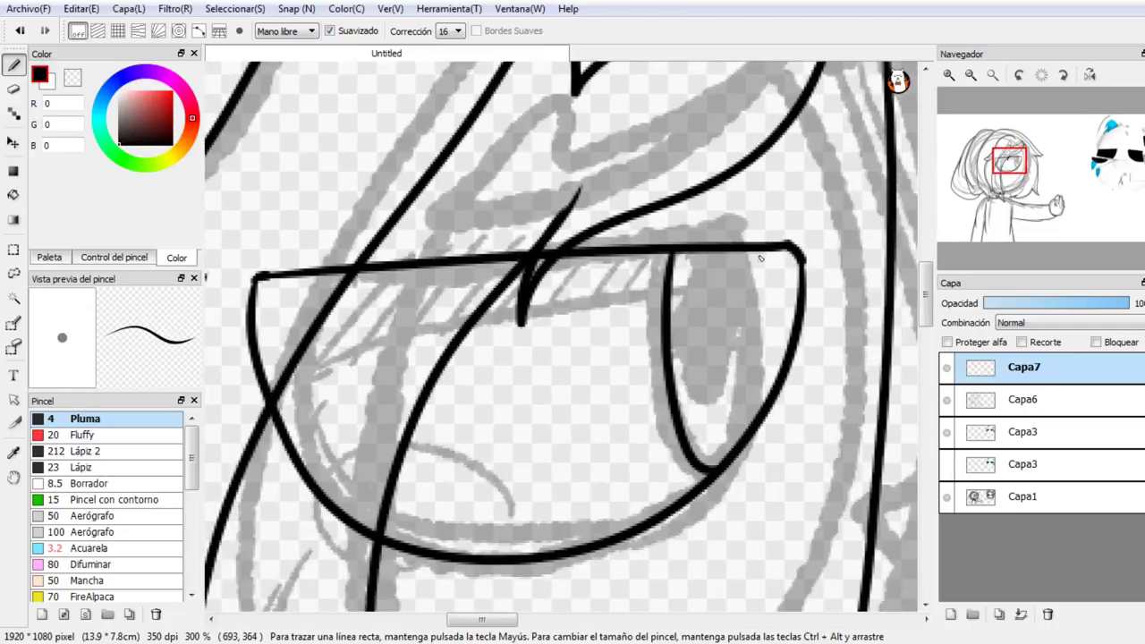
Step: Outline a thin highlight along the iris's outer right edge and a small oval highlight at its upper left
{"action": "mouse_move", "coordinate": [759, 259]}
{"action": "left_mouse_down"}
{"action": "mouse_move", "coordinate": [779, 385]}
{"action": "mouse_move", "coordinate": [785, 289]}
{"action": "mouse_move", "coordinate": [770, 251]}
{"action": "left_mouse_up"}
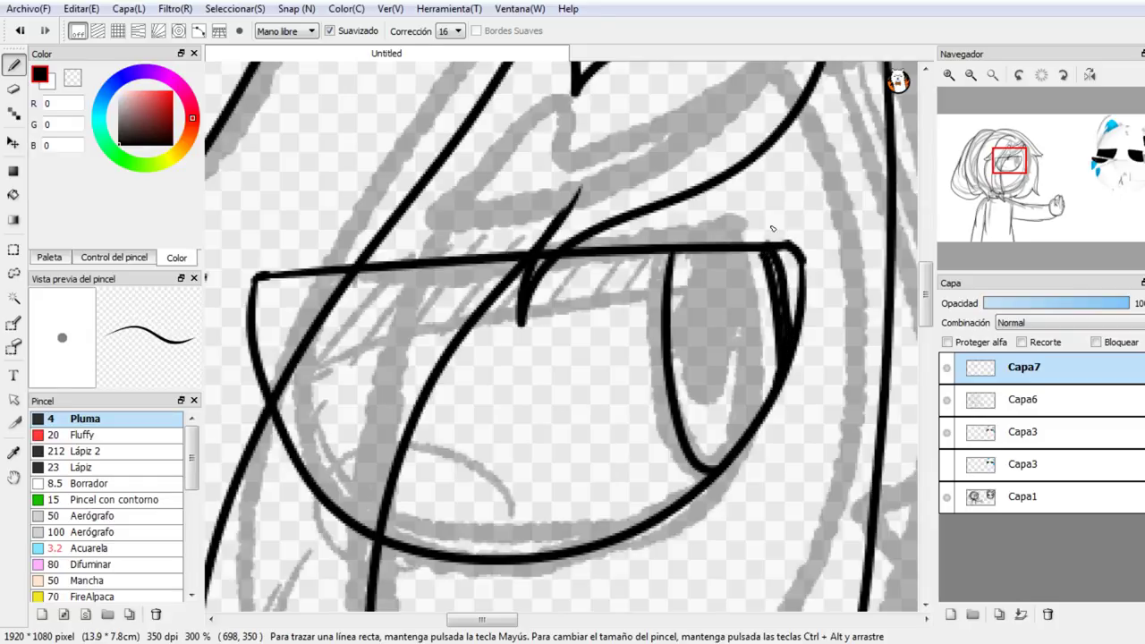
{"action": "key", "text": "ctrl+z"}
{"action": "key", "text": "ctrl+z"}
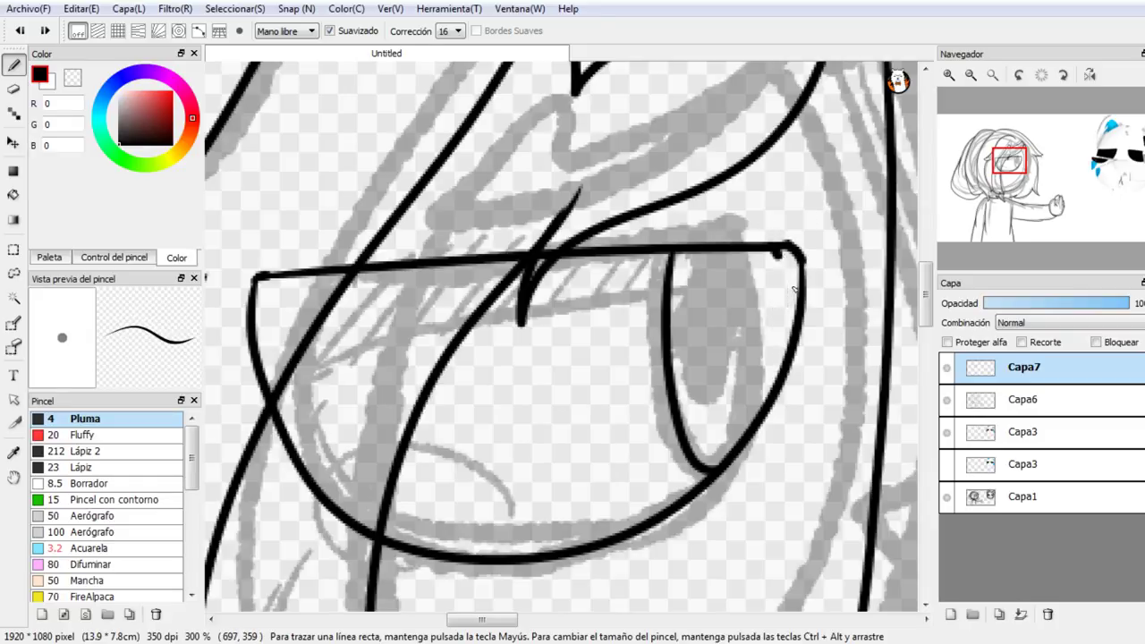
{"action": "left_click_drag", "start_coordinate": [793, 289], "coordinate": [787, 358]}
{"action": "mouse_move", "coordinate": [694, 258]}
{"action": "left_mouse_down"}
{"action": "mouse_move", "coordinate": [658, 300]}
{"action": "mouse_move", "coordinate": [714, 254]}
{"action": "mouse_move", "coordinate": [703, 269]}
{"action": "mouse_move", "coordinate": [681, 258]}
{"action": "left_mouse_up"}
{"action": "key", "text": "ctrl+z"}
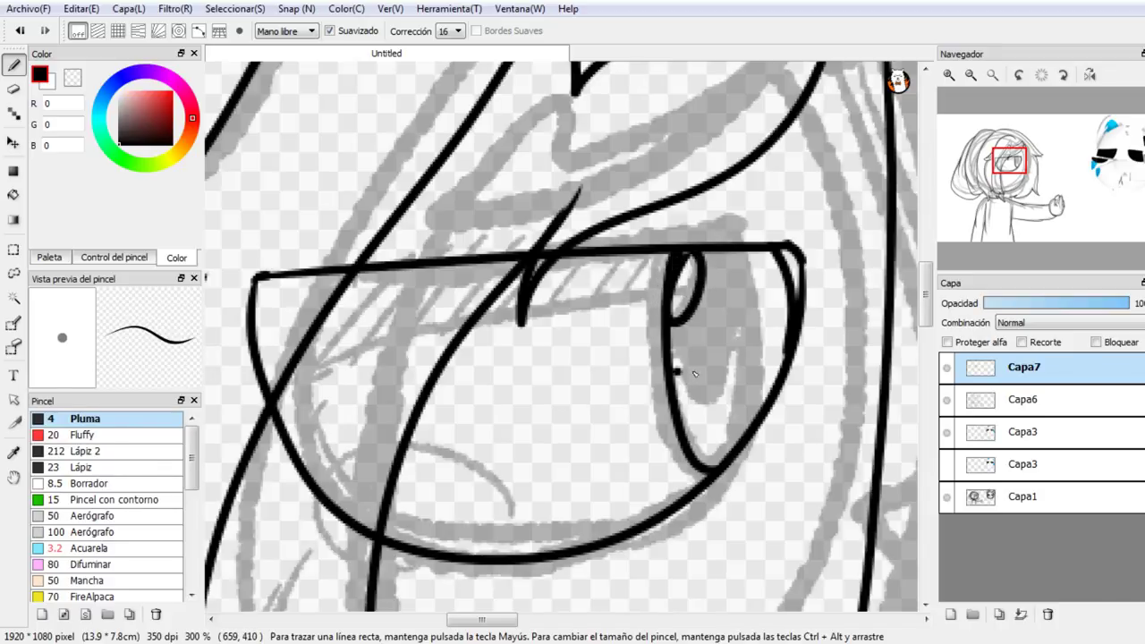
Step: Draw a line across the lower part of the iris and shade a solid black half-circle beneath it
{"action": "mouse_move", "coordinate": [674, 369]}
{"action": "left_mouse_down"}
{"action": "mouse_move", "coordinate": [727, 367]}
{"action": "mouse_move", "coordinate": [730, 408]}
{"action": "mouse_move", "coordinate": [776, 357]}
{"action": "mouse_move", "coordinate": [763, 347]}
{"action": "mouse_move", "coordinate": [735, 423]}
{"action": "mouse_move", "coordinate": [778, 360]}
{"action": "left_mouse_up"}
{"action": "key", "text": "ctrl+z"}
{"action": "key", "text": "ctrl+z"}
{"action": "key", "text": "ctrl+z"}
{"action": "left_click_drag", "start_coordinate": [675, 391], "coordinate": [773, 382]}
{"action": "mouse_move", "coordinate": [703, 404]}
{"action": "left_mouse_down"}
{"action": "mouse_move", "coordinate": [747, 420]}
{"action": "mouse_move", "coordinate": [748, 382]}
{"action": "mouse_move", "coordinate": [708, 389]}
{"action": "mouse_move", "coordinate": [733, 384]}
{"action": "mouse_move", "coordinate": [739, 420]}
{"action": "left_mouse_up"}
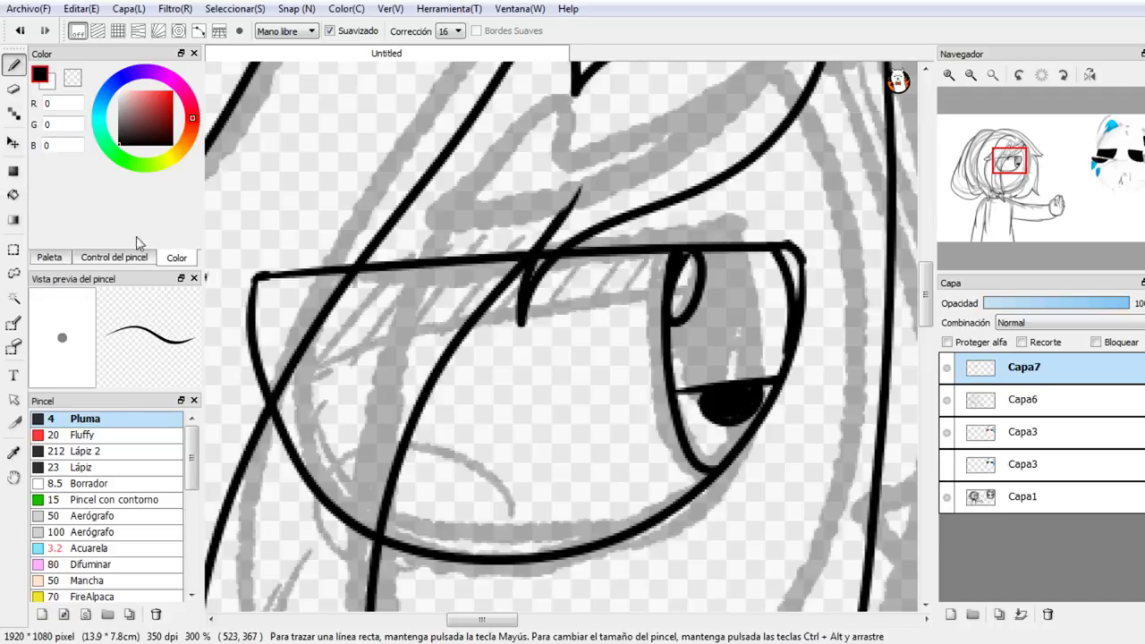
Step: Fill the upper part of the iris with black, leaving the highlights and lower area unfilled
{"action": "left_click", "coordinate": [13, 197]}
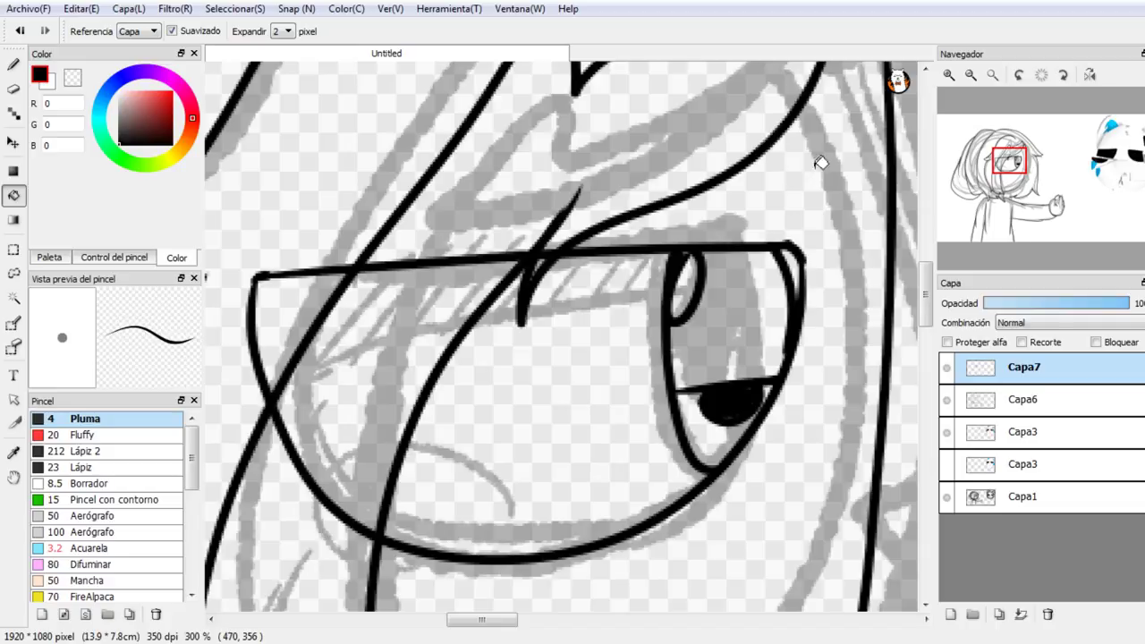
{"action": "left_click", "coordinate": [735, 310]}
{"action": "left_click", "coordinate": [14, 65]}
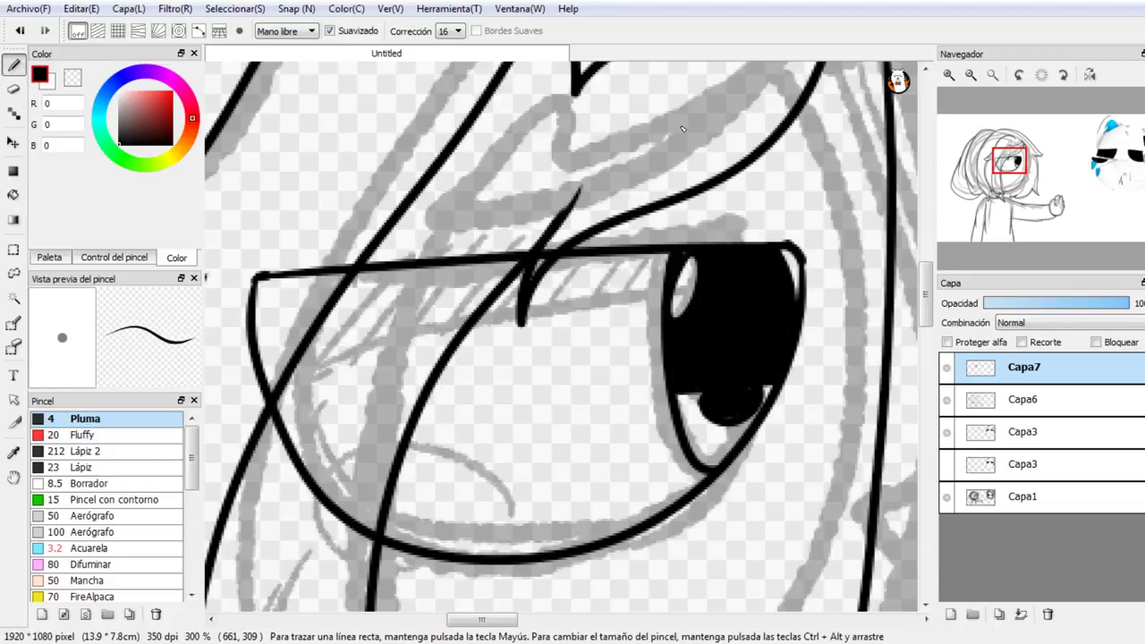
Step: Draw an open white oval outline across the eye's lower-left edge on a new layer and duplicate that layer
{"action": "left_click_drag", "start_coordinate": [1002, 175], "coordinate": [1003, 175]}
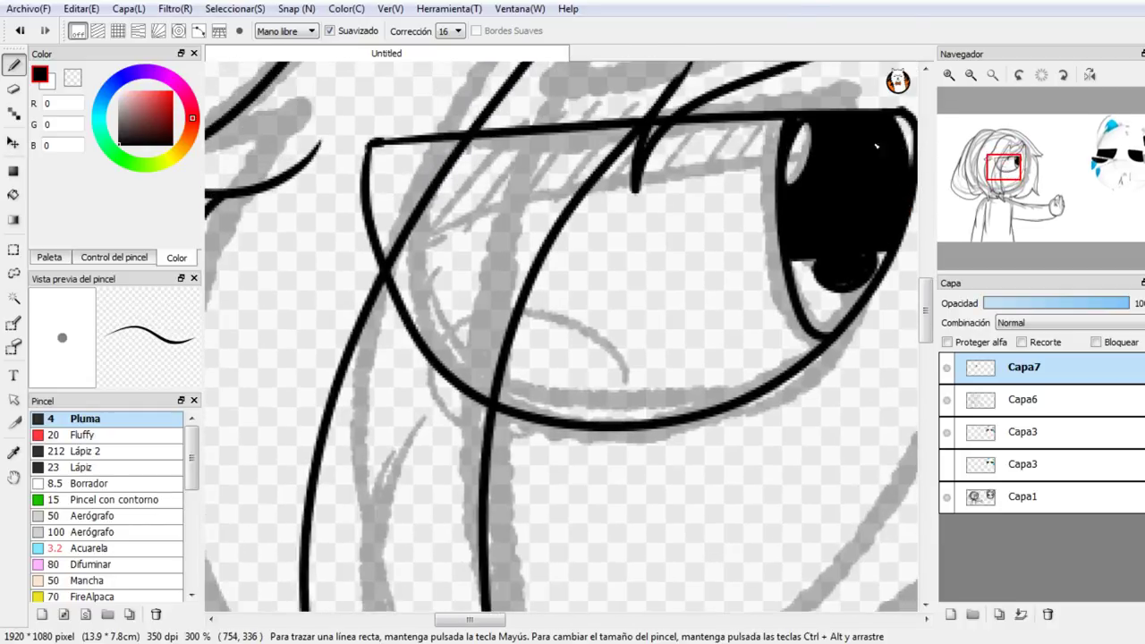
{"action": "left_click", "coordinate": [44, 84]}
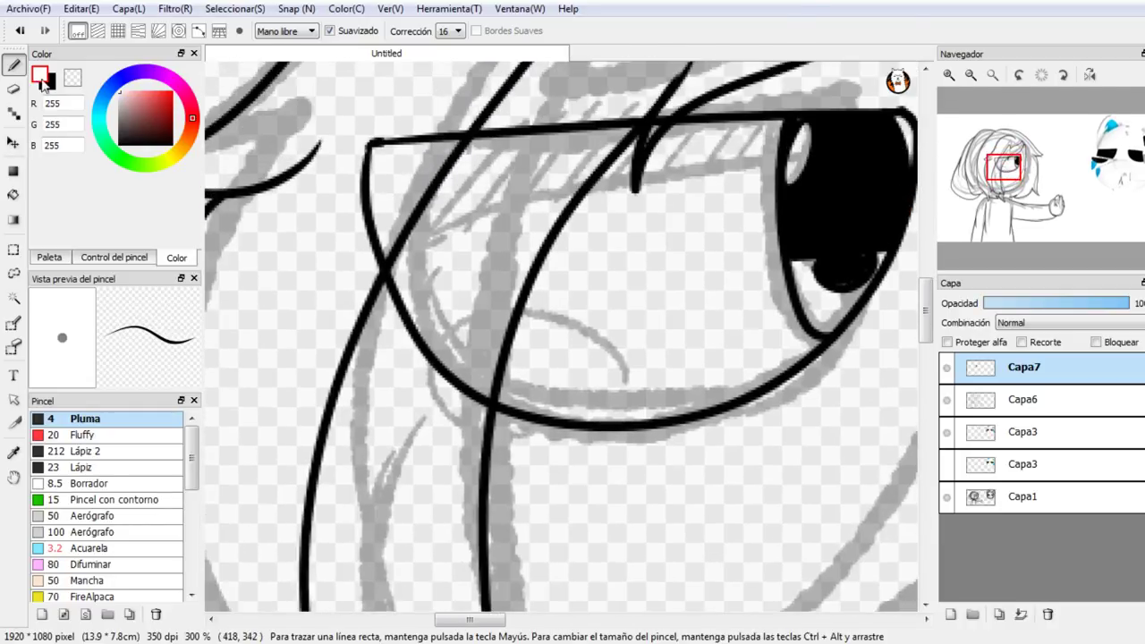
{"action": "left_click", "coordinate": [950, 615]}
{"action": "left_click_drag", "start_coordinate": [523, 311], "coordinate": [586, 461]}
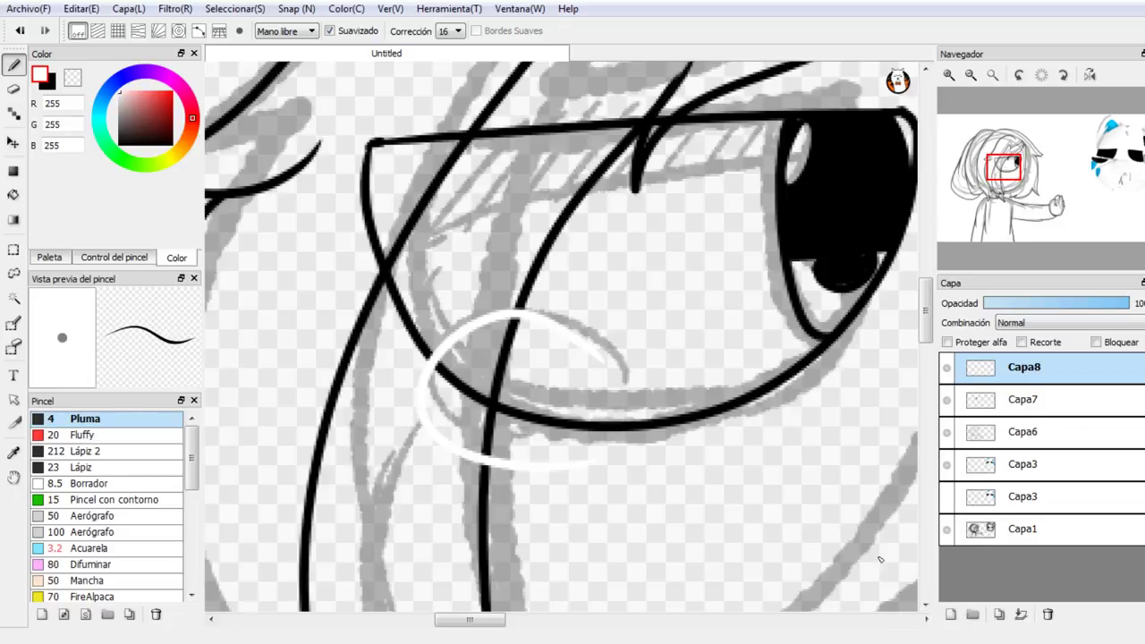
{"action": "left_click", "coordinate": [999, 614]}
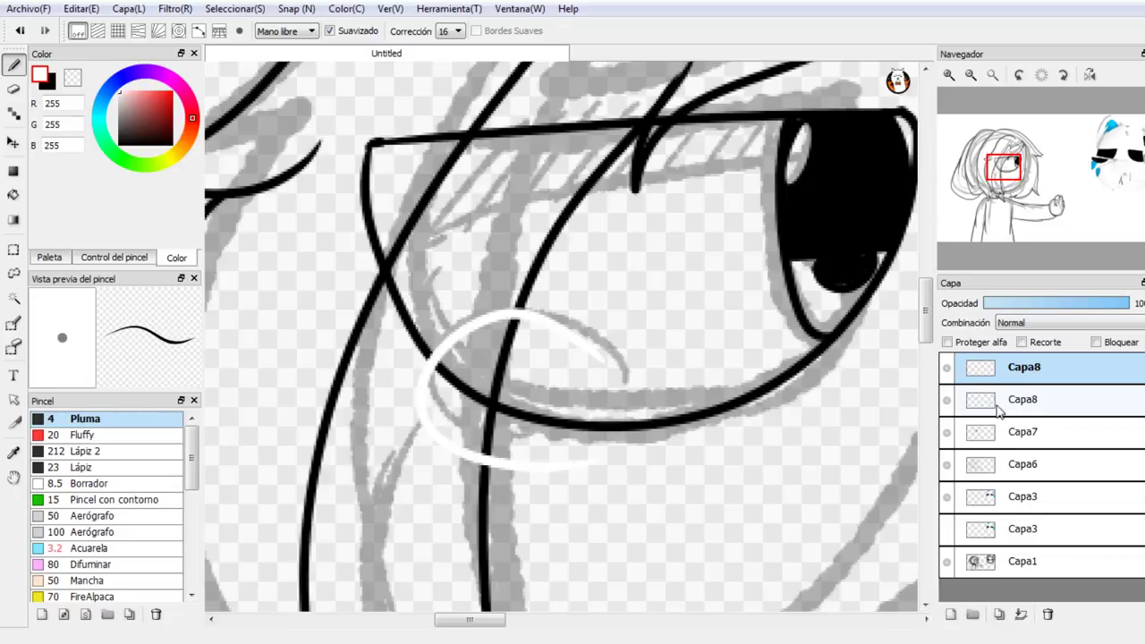
Step: Close the white oval on the lower Capa8 layer and fill it with white
{"action": "scroll", "coordinate": [606, 368], "scroll_direction": "up", "scroll_amount": 1}
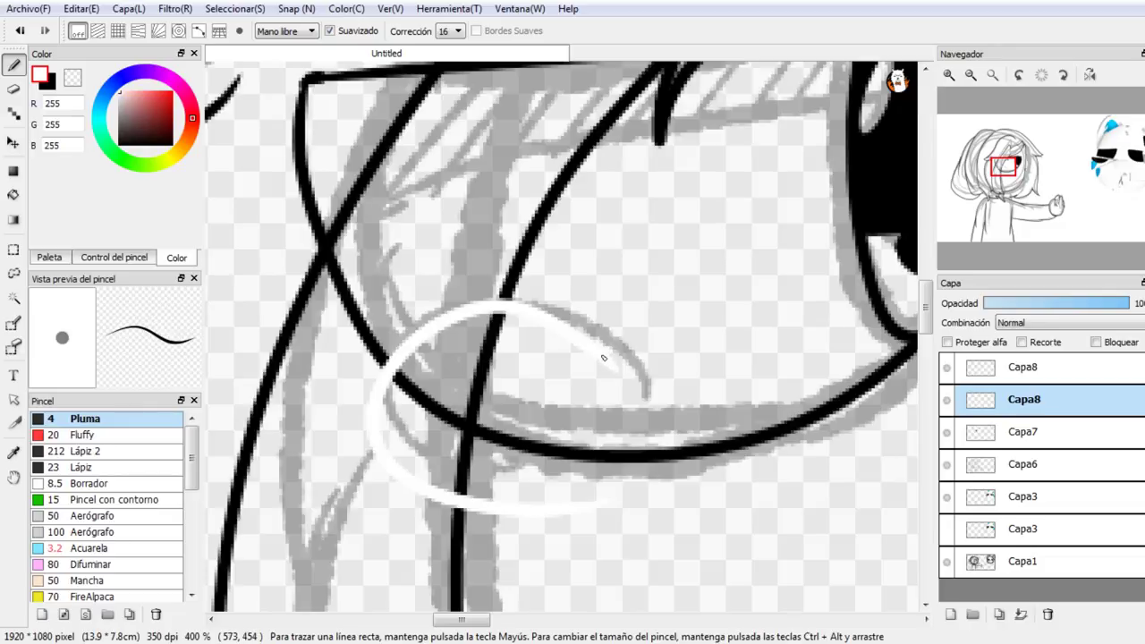
{"action": "mouse_move", "coordinate": [604, 358]}
{"action": "left_mouse_down"}
{"action": "mouse_move", "coordinate": [629, 413]}
{"action": "mouse_move", "coordinate": [615, 477]}
{"action": "mouse_move", "coordinate": [571, 509]}
{"action": "left_mouse_up"}
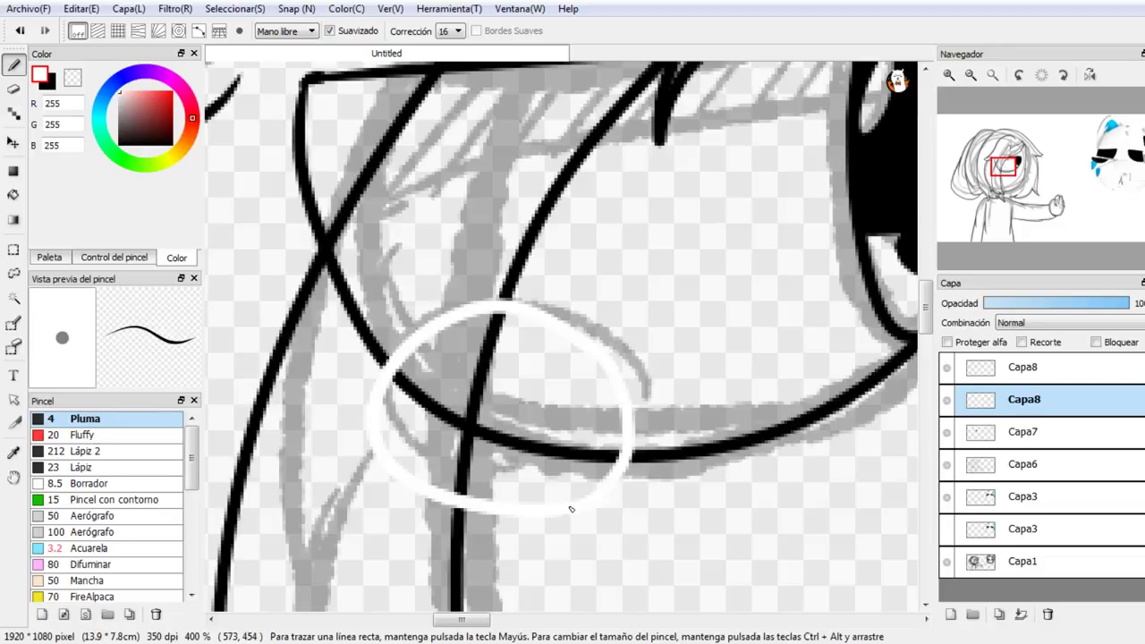
{"action": "left_click", "coordinate": [13, 195]}
{"action": "left_click", "coordinate": [537, 420]}
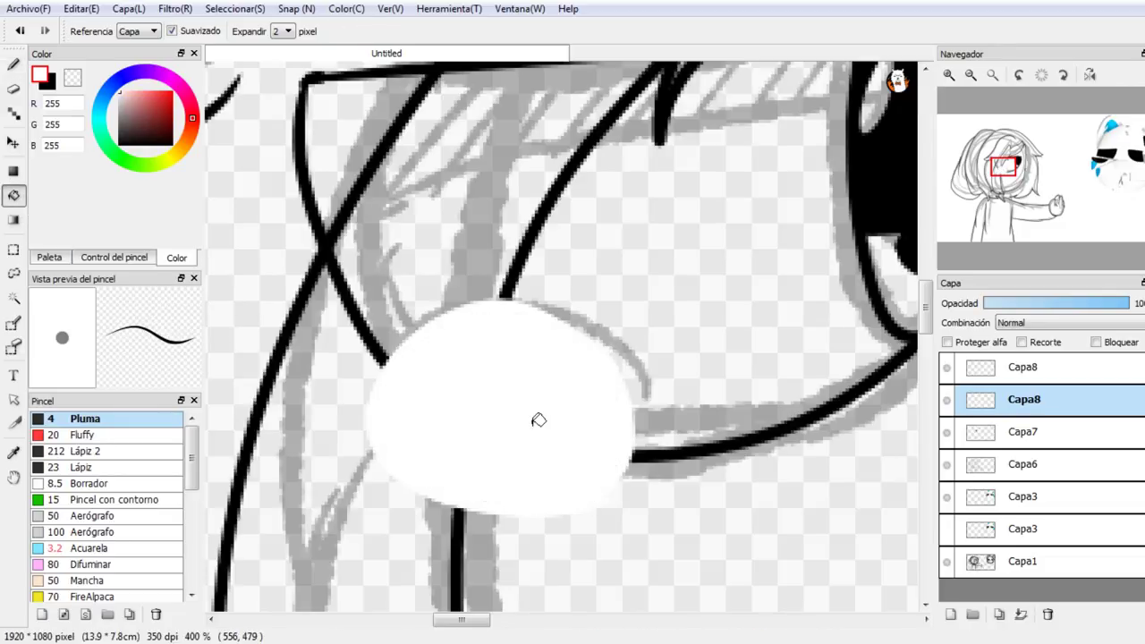
Step: Erase a small patch in the white oval's upper right with the transparent colour and lower its layer's opacity to about 40 percent
{"action": "left_click", "coordinate": [13, 65]}
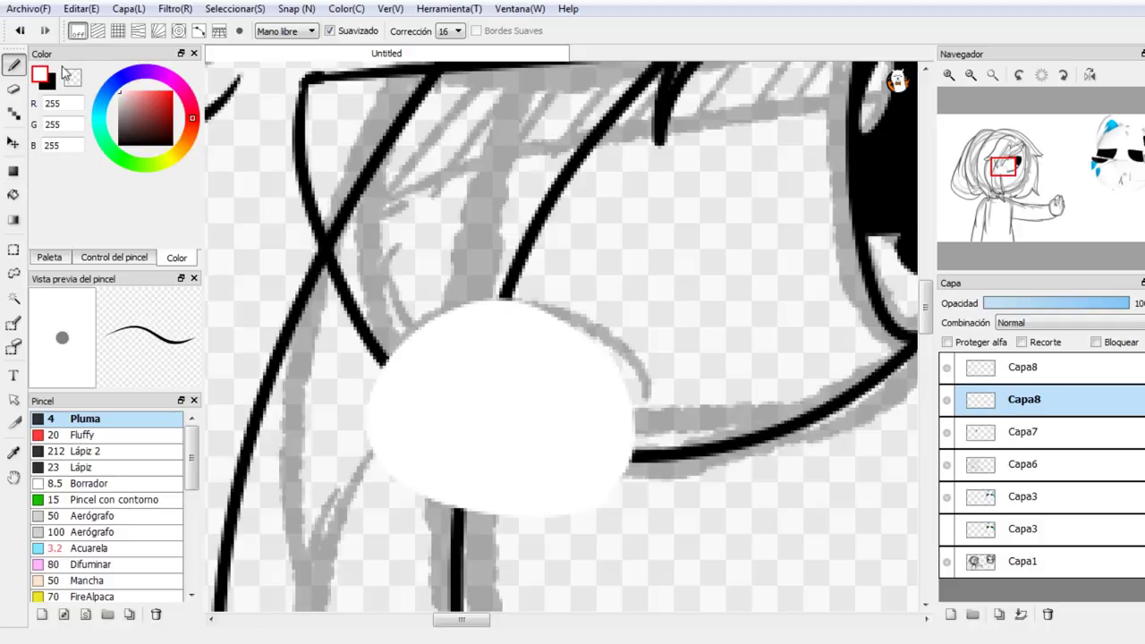
{"action": "left_click", "coordinate": [72, 78]}
{"action": "mouse_move", "coordinate": [560, 357]}
{"action": "left_mouse_down"}
{"action": "mouse_move", "coordinate": [594, 405]}
{"action": "mouse_move", "coordinate": [598, 381]}
{"action": "left_mouse_up"}
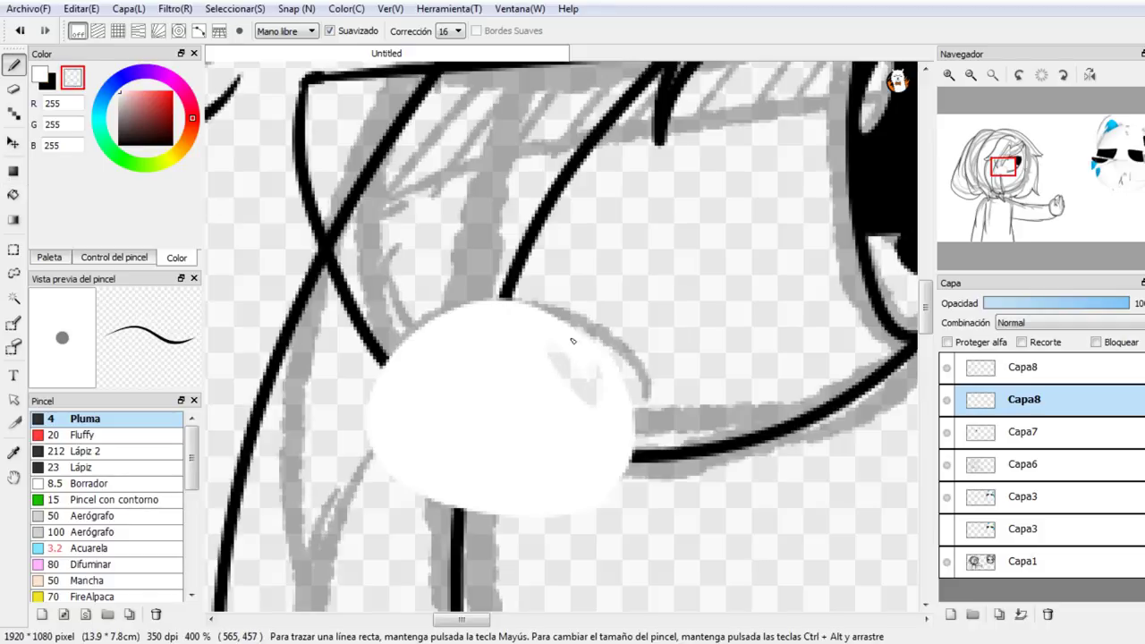
{"action": "mouse_move", "coordinate": [1054, 308]}
{"action": "left_mouse_down"}
{"action": "mouse_move", "coordinate": [1032, 311]}
{"action": "mouse_move", "coordinate": [1076, 315]}
{"action": "mouse_move", "coordinate": [1044, 310]}
{"action": "left_mouse_up"}
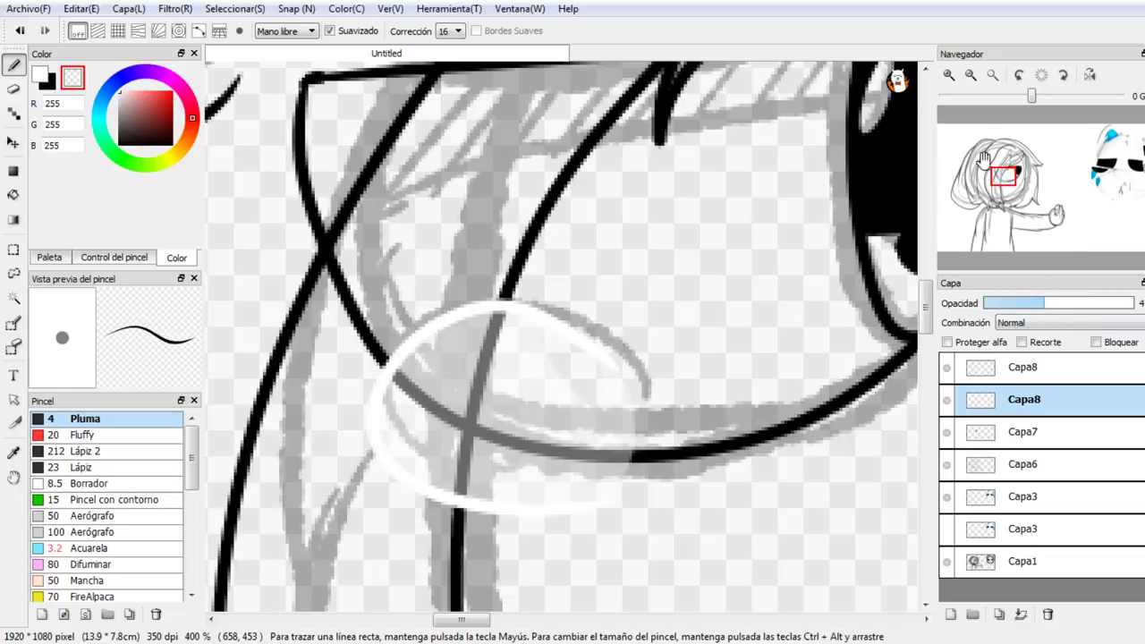
Step: Try merging the upper Capa8 layer into the one below it and undo the merge
{"action": "left_click", "coordinate": [970, 75]}
{"action": "left_click", "coordinate": [970, 75]}
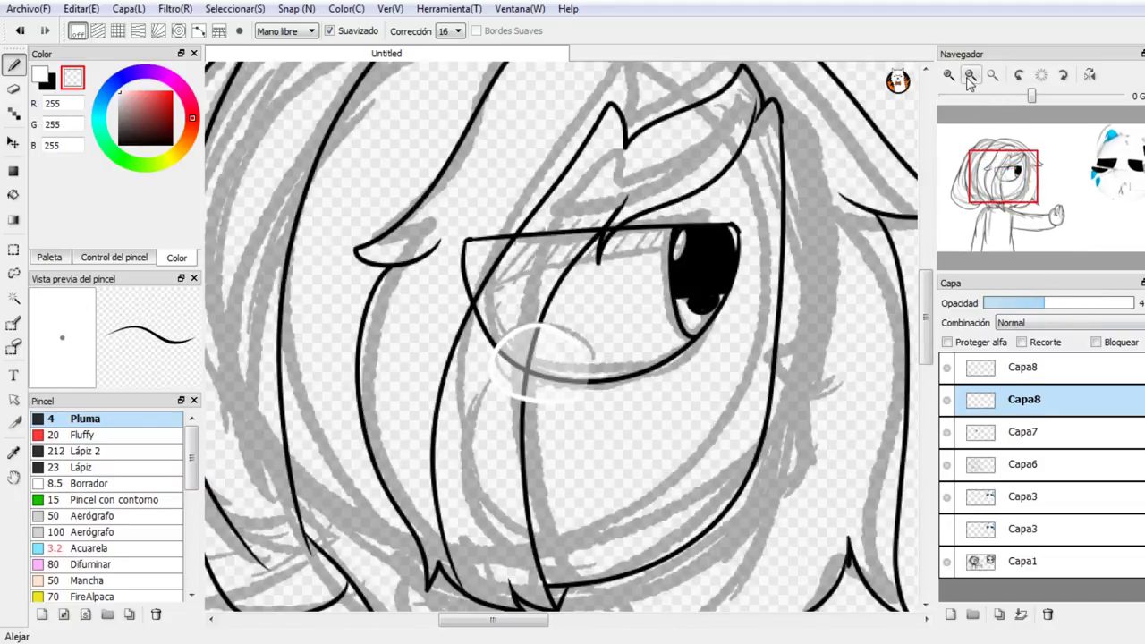
{"action": "left_click", "coordinate": [970, 75]}
{"action": "left_click", "coordinate": [1028, 368]}
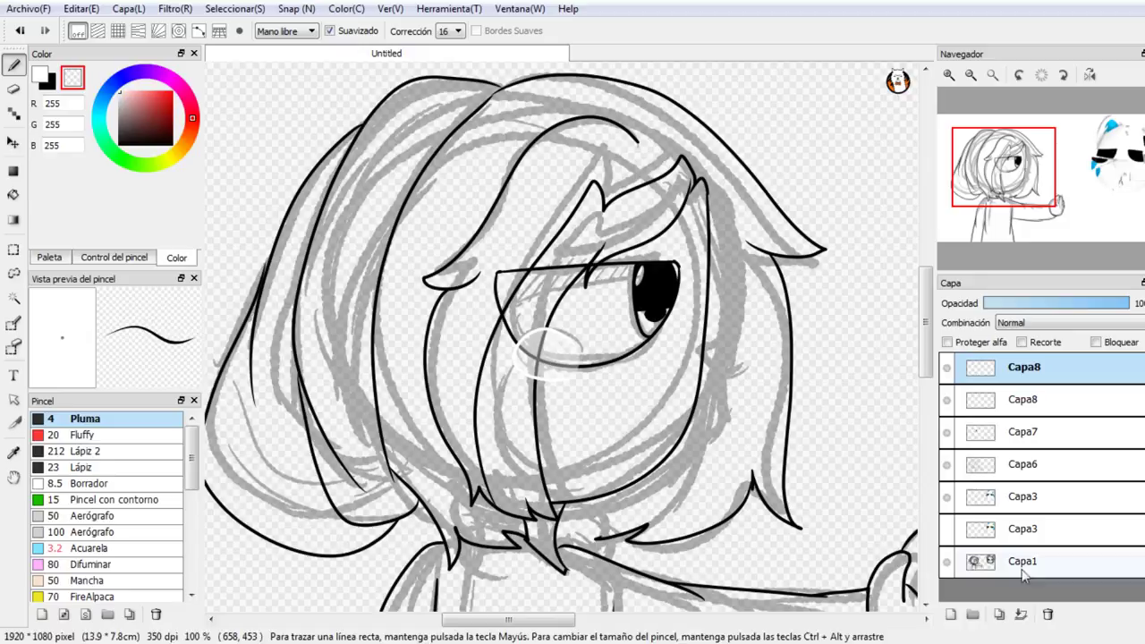
{"action": "left_click", "coordinate": [1021, 614]}
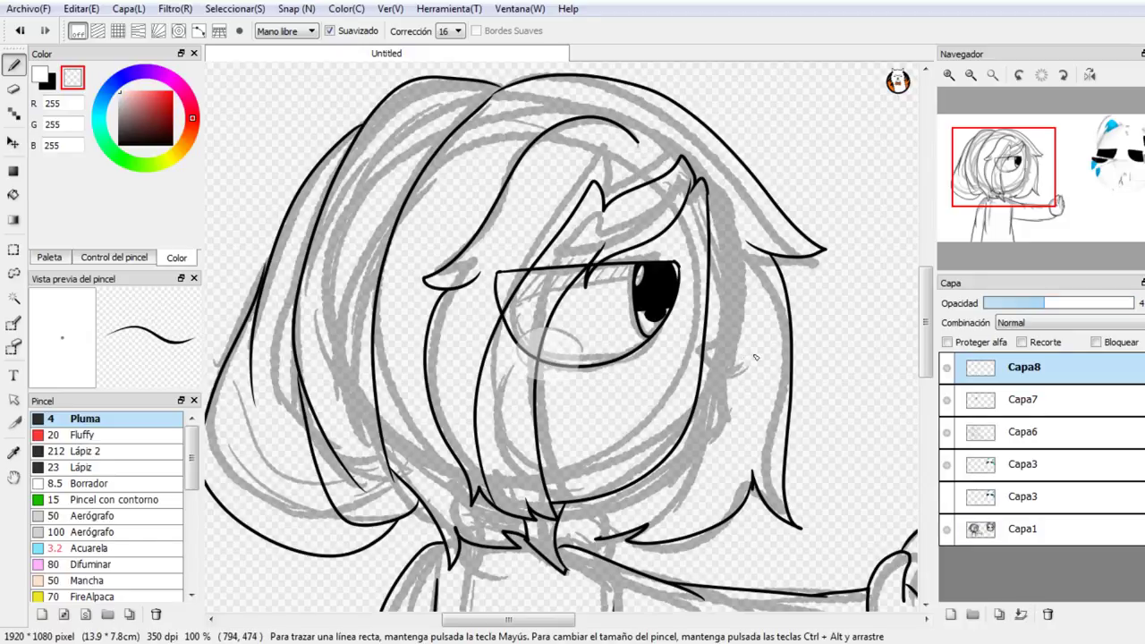
{"action": "key", "text": "ctrl+z"}
Step: Add a new layer between the two Capa8 layers and merge the upper Capa8 down into it
{"action": "left_click", "coordinate": [951, 615]}
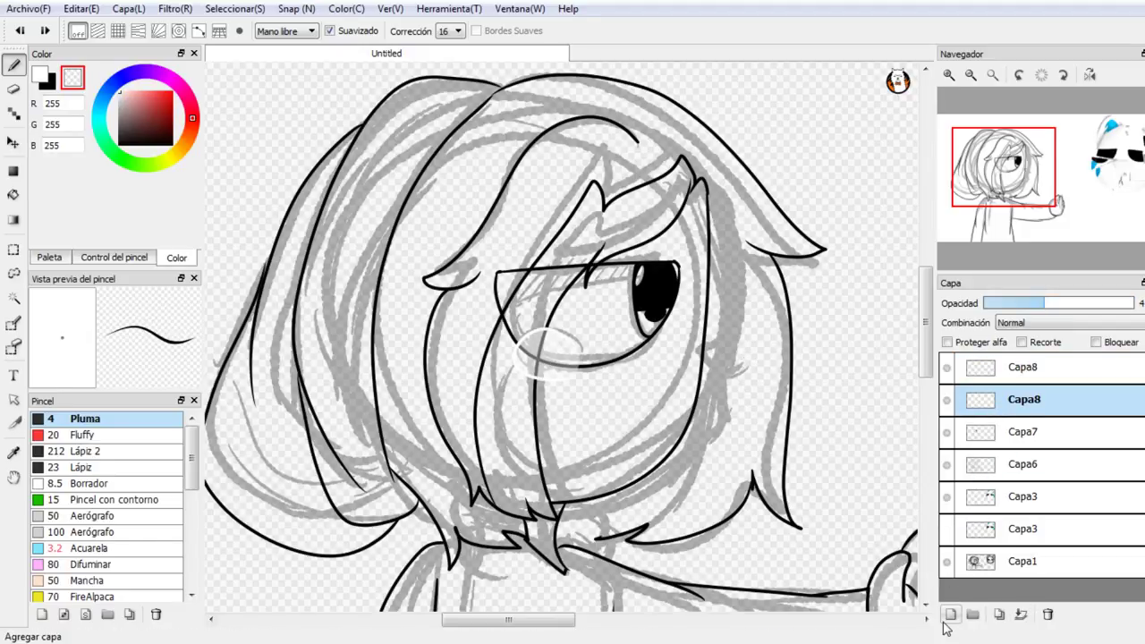
{"action": "left_click", "coordinate": [991, 373]}
{"action": "left_click", "coordinate": [1021, 615]}
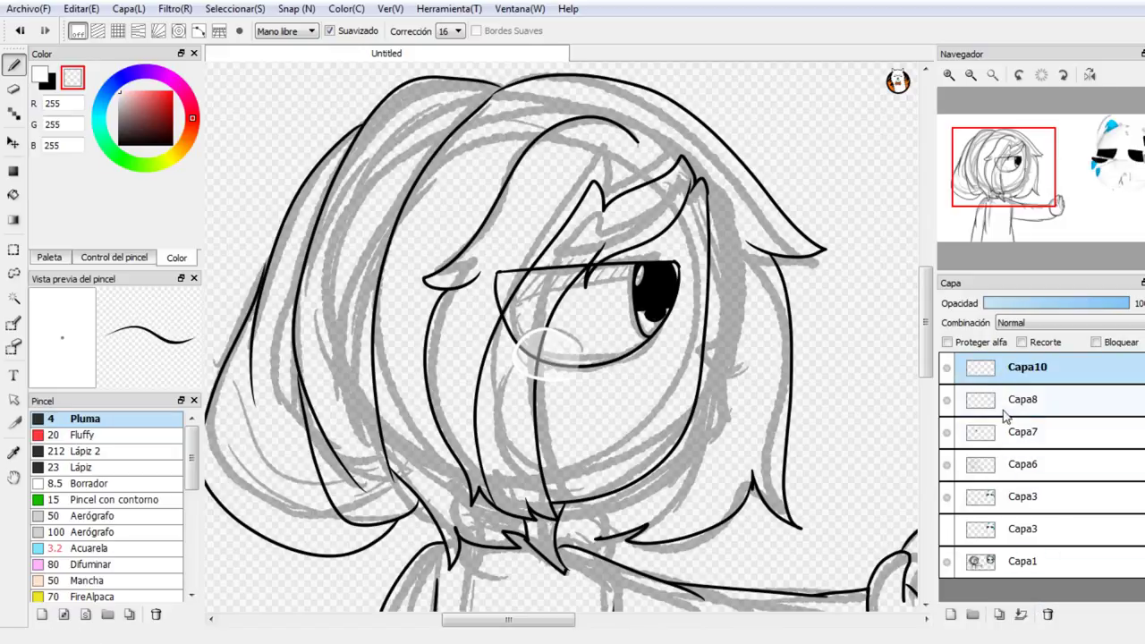
Step: Add a new layer above Capa7 and merge the remaining Capa8 and Capa10 layers down into it
{"action": "left_click", "coordinate": [1004, 410]}
{"action": "left_click", "coordinate": [995, 439]}
{"action": "left_click", "coordinate": [950, 615]}
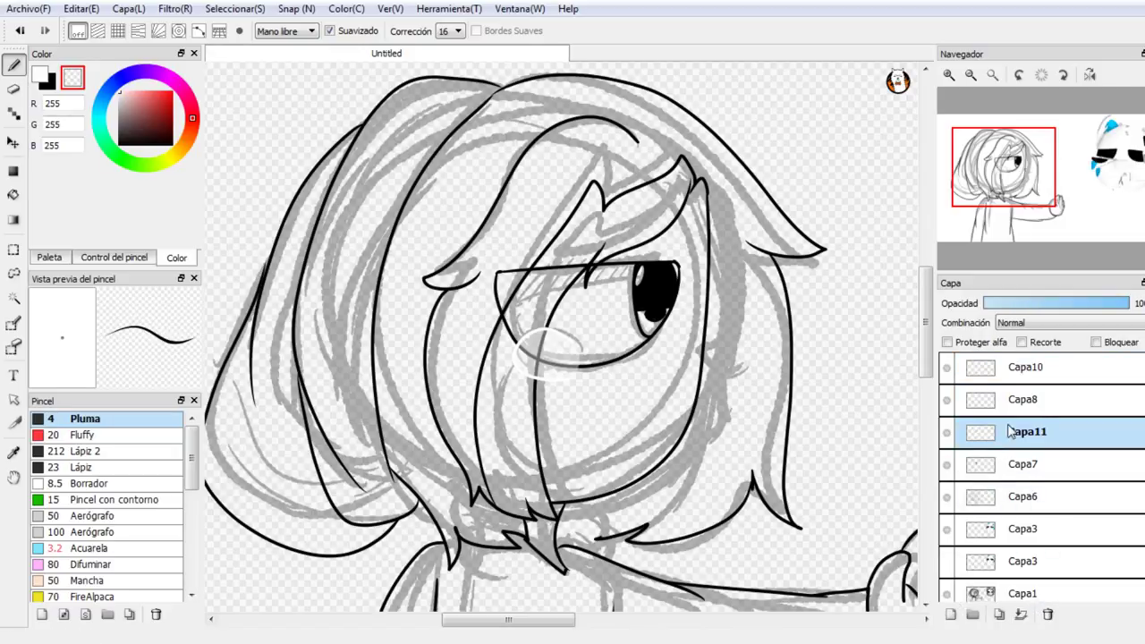
{"action": "left_click", "coordinate": [1002, 399]}
{"action": "left_click", "coordinate": [1021, 615]}
{"action": "left_click", "coordinate": [993, 368]}
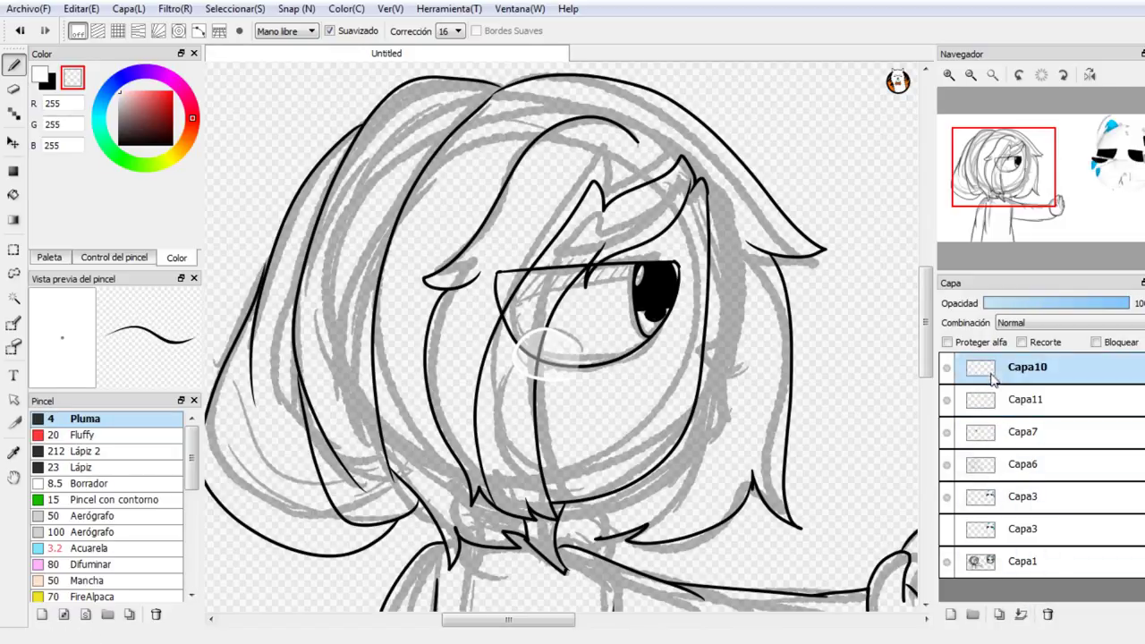
{"action": "left_click", "coordinate": [1021, 614]}
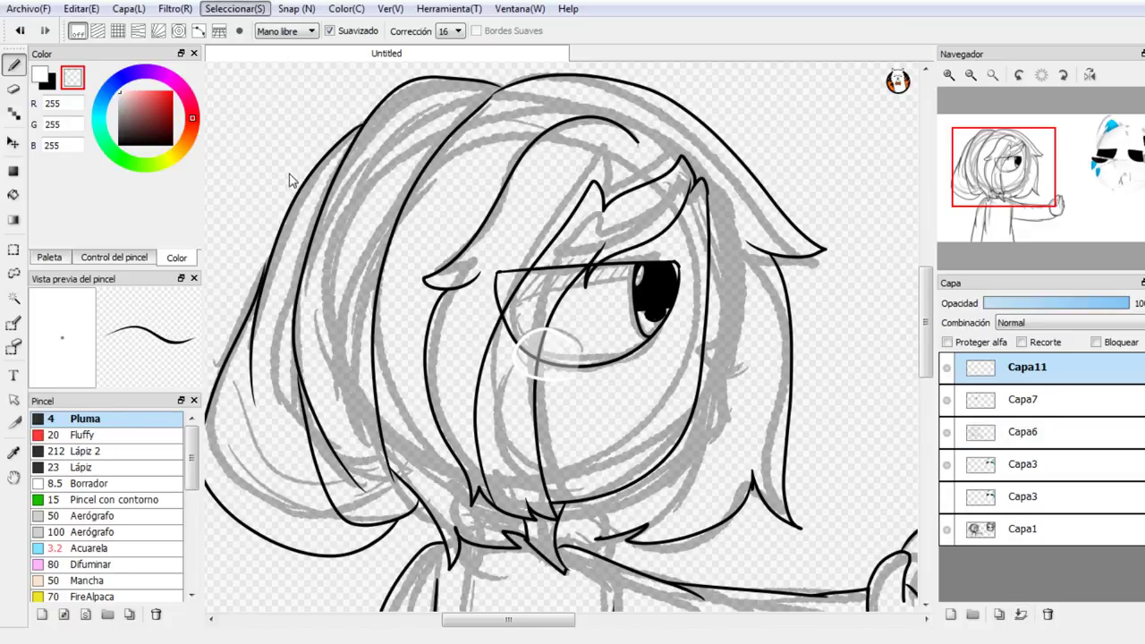
Step: Transform the white oval on Capa11 in perspective, shifting and flattening it slightly at the eye's lower-left edge
{"action": "key", "text": "ctrl+t"}
{"action": "mouse_move", "coordinate": [546, 305]}
{"action": "left_mouse_down"}
{"action": "mouse_move", "coordinate": [546, 324]}
{"action": "mouse_move", "coordinate": [559, 316]}
{"action": "left_mouse_up"}
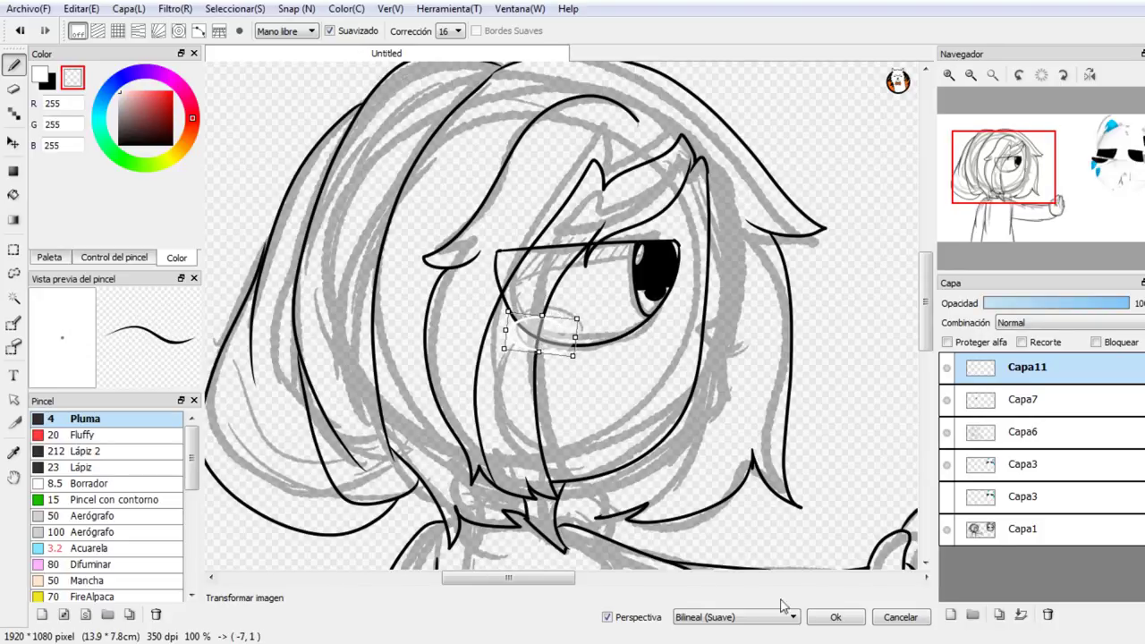
{"action": "left_click", "coordinate": [835, 617]}
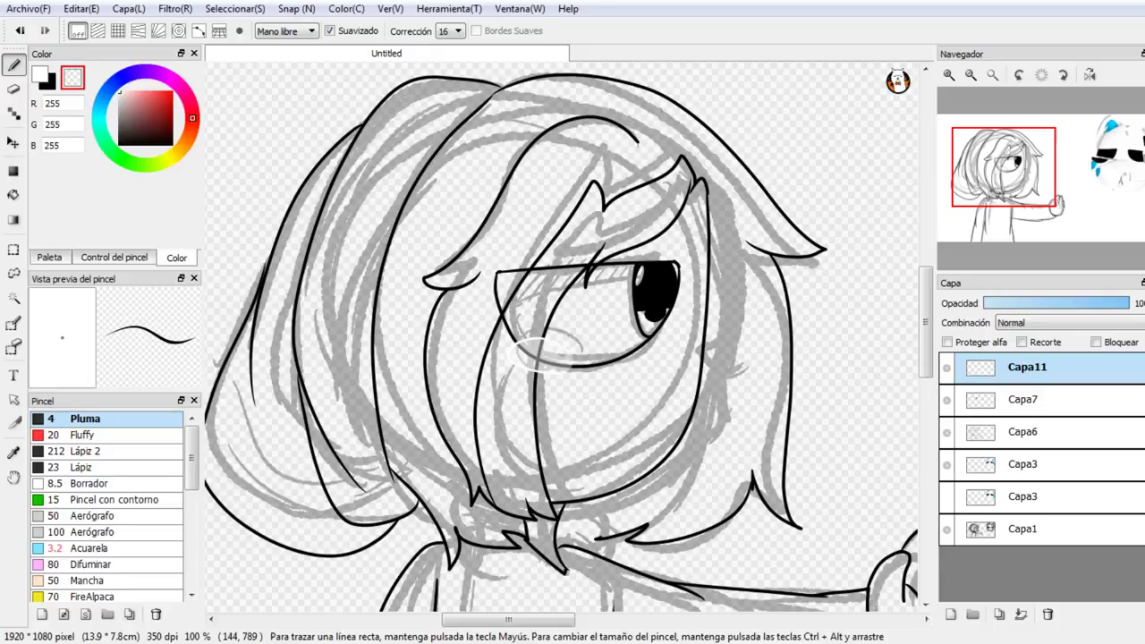
Step: Hide the upper Capa3 layer and show the lower Capa3 layer
{"action": "left_click", "coordinate": [950, 76]}
{"action": "left_click", "coordinate": [950, 76]}
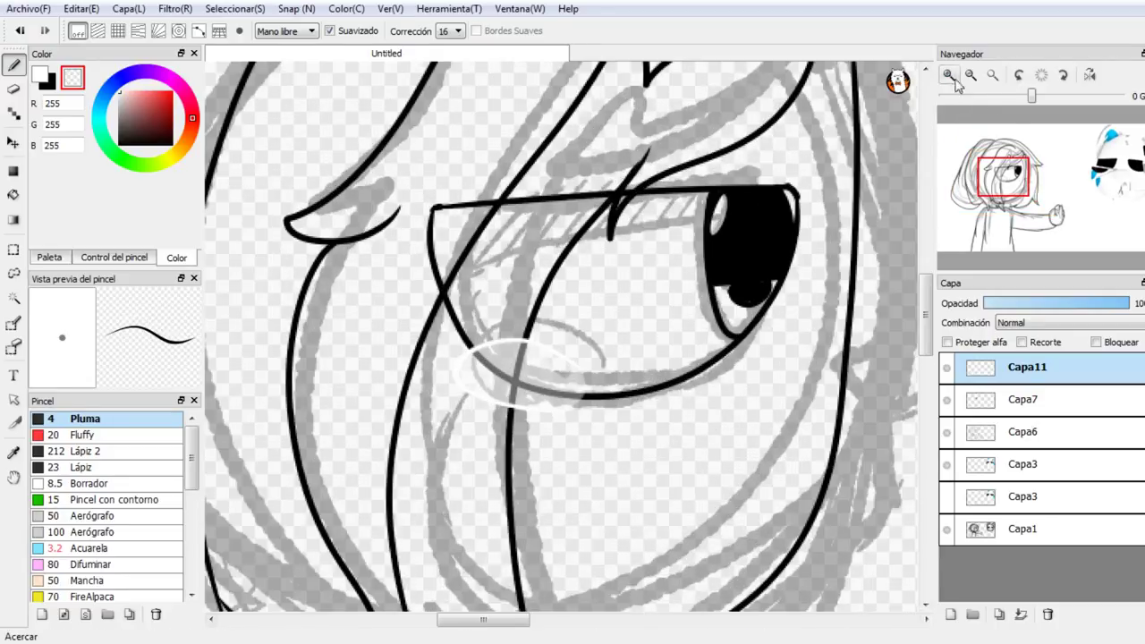
{"action": "left_click", "coordinate": [1024, 170]}
{"action": "mouse_move", "coordinate": [1022, 170]}
{"action": "left_mouse_down"}
{"action": "mouse_move", "coordinate": [997, 188]}
{"action": "mouse_move", "coordinate": [1002, 171]}
{"action": "left_mouse_up"}
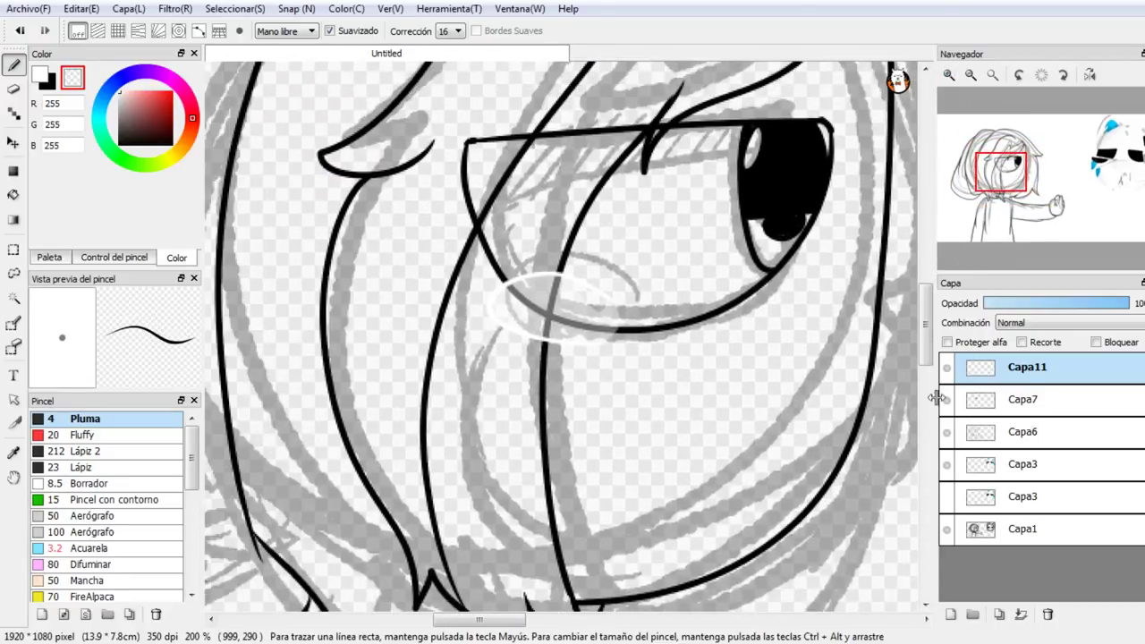
{"action": "left_click", "coordinate": [947, 464]}
{"action": "left_click", "coordinate": [946, 495]}
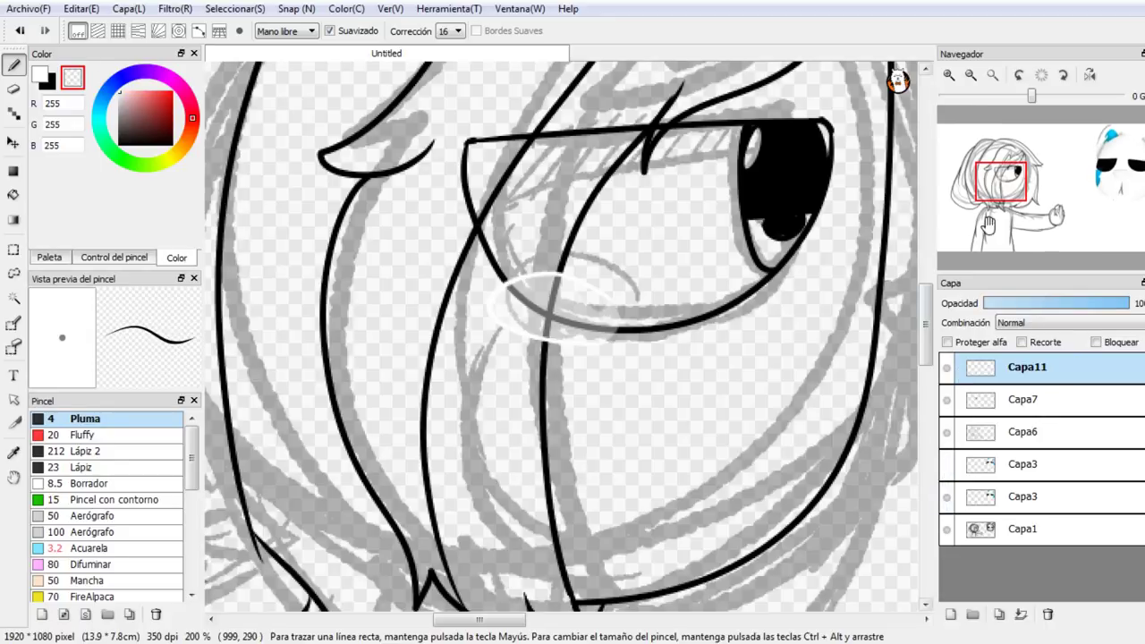
Step: Hide Capa11, Capa7, the lower Capa3 and the Capa1 sketch layer, leaving only the Capa6 line art shown
{"action": "left_click", "coordinate": [972, 76]}
{"action": "left_click", "coordinate": [972, 75]}
{"action": "mouse_move", "coordinate": [1006, 184]}
{"action": "left_mouse_down"}
{"action": "mouse_move", "coordinate": [1068, 181]}
{"action": "mouse_move", "coordinate": [1014, 176]}
{"action": "left_mouse_up"}
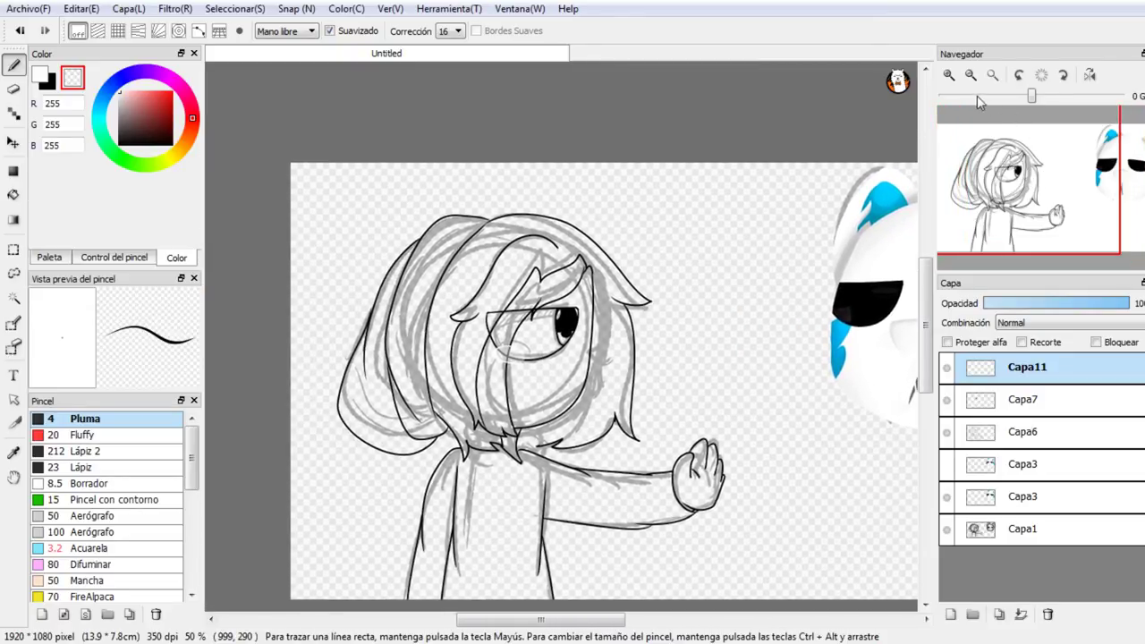
{"action": "left_click", "coordinate": [950, 77]}
{"action": "left_click", "coordinate": [950, 77]}
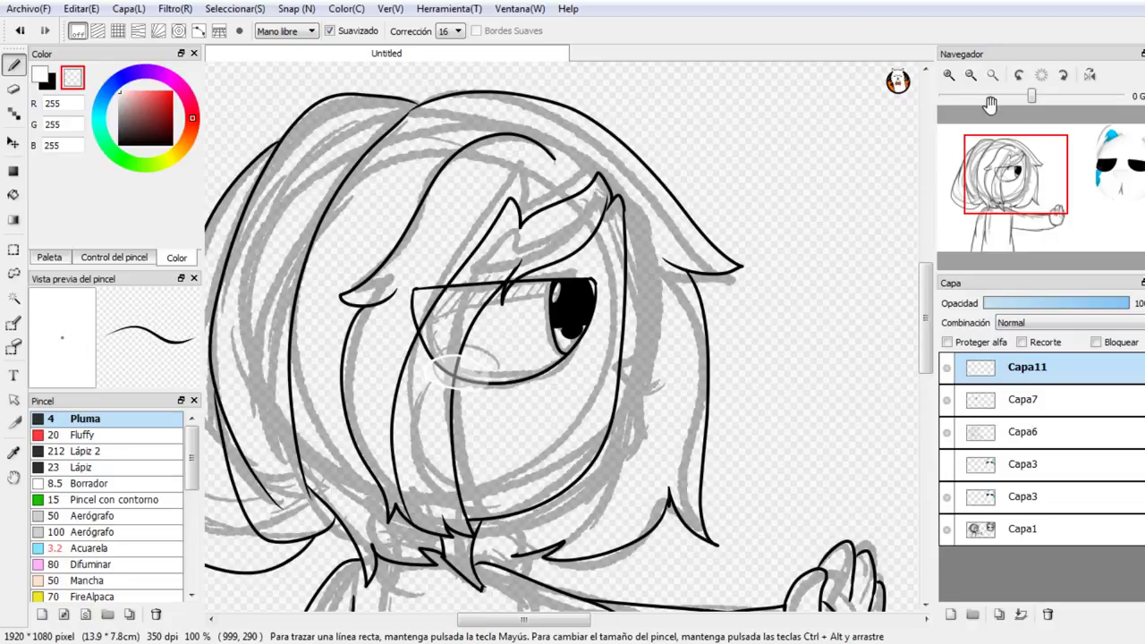
{"action": "left_click", "coordinate": [949, 367]}
{"action": "left_click", "coordinate": [948, 367]}
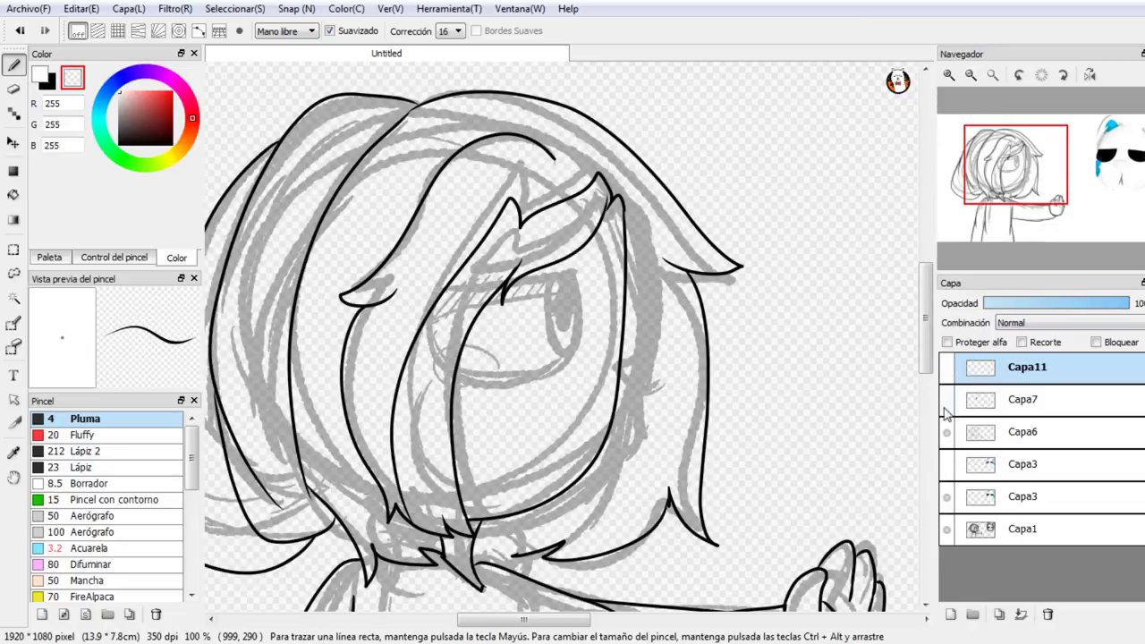
{"action": "left_click", "coordinate": [948, 497]}
{"action": "left_click_drag", "start_coordinate": [1017, 167], "coordinate": [1005, 192]}
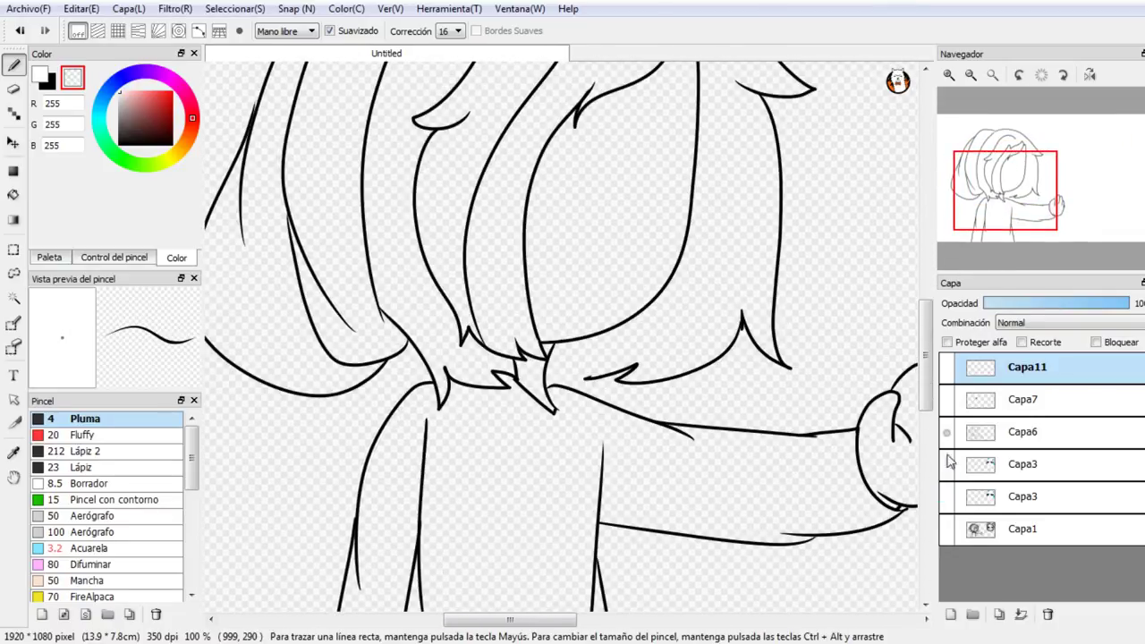
Step: Add a new layer, move it directly above the Capa1 sketch layer and make the foreground colour active
{"action": "left_click", "coordinate": [949, 614]}
{"action": "left_click_drag", "start_coordinate": [981, 362], "coordinate": [977, 547]}
{"action": "left_click", "coordinate": [40, 78]}
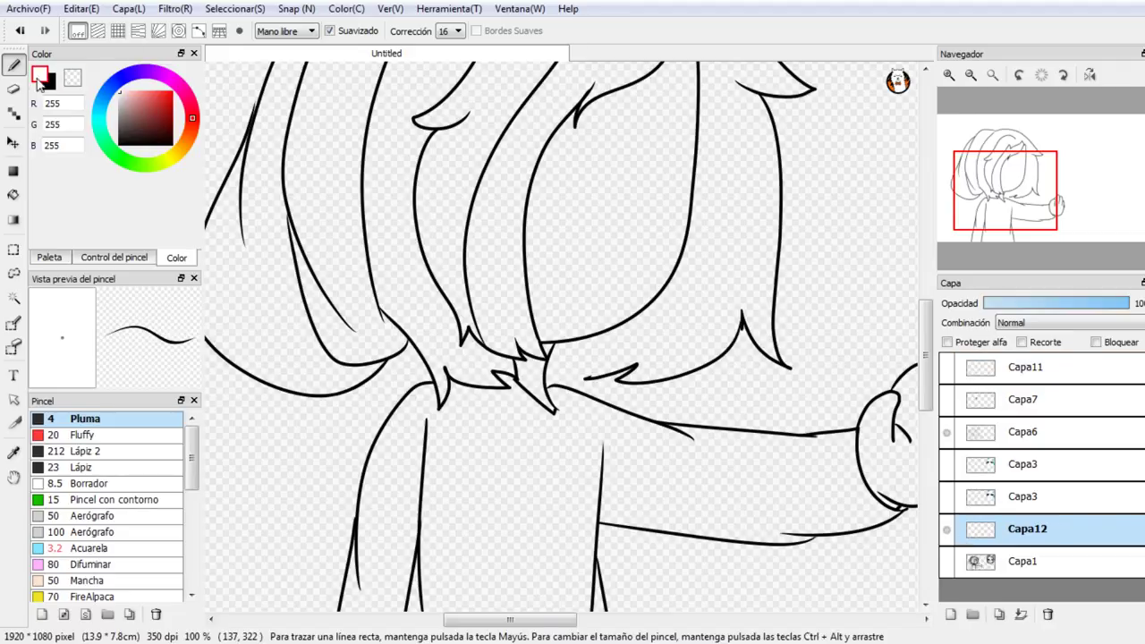
Step: Paint the face, neck and raised hand in the light peach palette colour with the Acuarela brush at size 106
{"action": "left_click", "coordinate": [65, 264]}
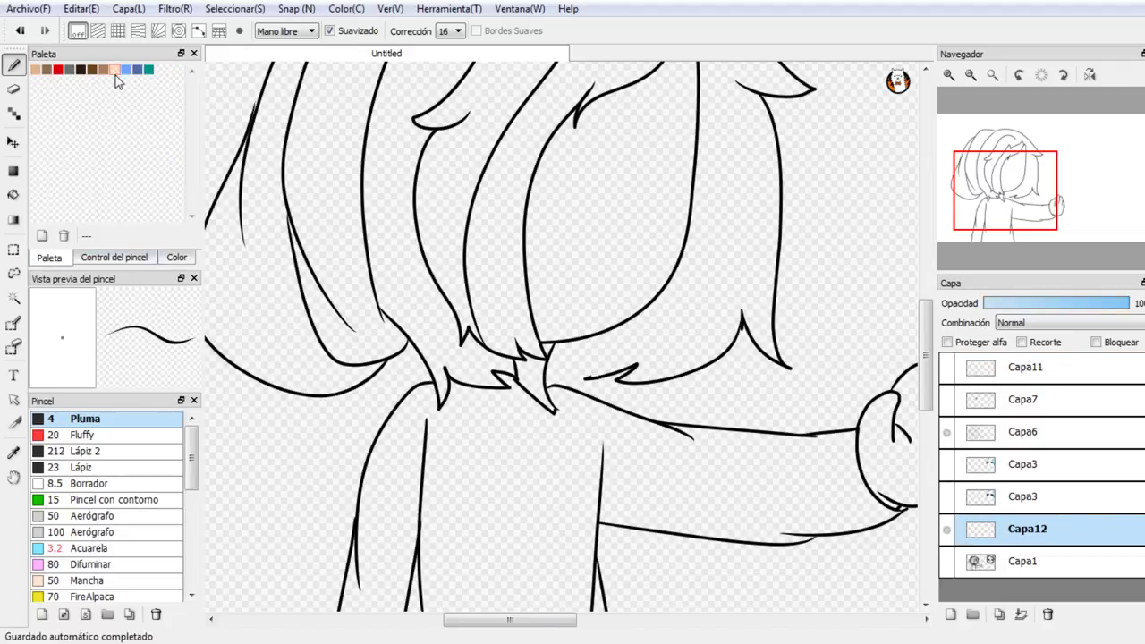
{"action": "left_click", "coordinate": [112, 549]}
{"action": "left_click", "coordinate": [105, 258]}
{"action": "mouse_move", "coordinate": [139, 78]}
{"action": "left_mouse_down"}
{"action": "mouse_move", "coordinate": [112, 79]}
{"action": "mouse_move", "coordinate": [154, 97]}
{"action": "left_mouse_up"}
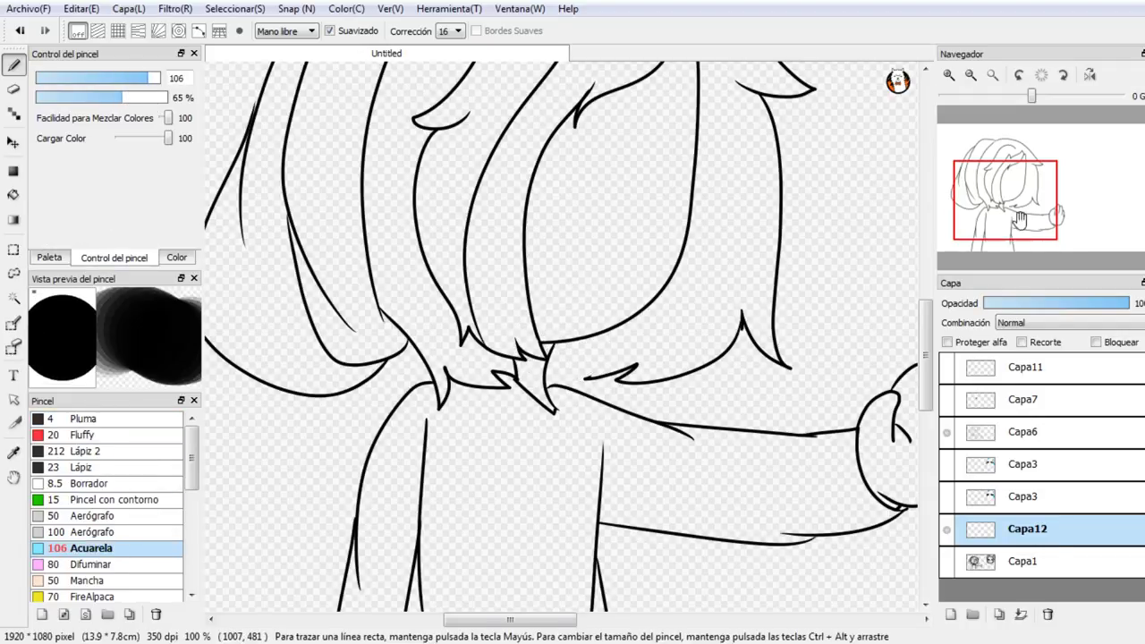
{"action": "left_click_drag", "start_coordinate": [1007, 204], "coordinate": [1003, 186]}
{"action": "mouse_move", "coordinate": [679, 99]}
{"action": "left_mouse_down"}
{"action": "mouse_move", "coordinate": [539, 357]}
{"action": "mouse_move", "coordinate": [540, 335]}
{"action": "mouse_move", "coordinate": [548, 408]}
{"action": "mouse_move", "coordinate": [564, 359]}
{"action": "mouse_move", "coordinate": [626, 270]}
{"action": "mouse_move", "coordinate": [696, 108]}
{"action": "mouse_move", "coordinate": [618, 378]}
{"action": "mouse_move", "coordinate": [682, 265]}
{"action": "mouse_move", "coordinate": [685, 310]}
{"action": "left_mouse_up"}
{"action": "left_click_drag", "start_coordinate": [1007, 202], "coordinate": [1017, 206]}
{"action": "mouse_move", "coordinate": [817, 278]}
{"action": "left_mouse_down"}
{"action": "mouse_move", "coordinate": [872, 341]}
{"action": "mouse_move", "coordinate": [862, 396]}
{"action": "mouse_move", "coordinate": [837, 370]}
{"action": "left_mouse_up"}
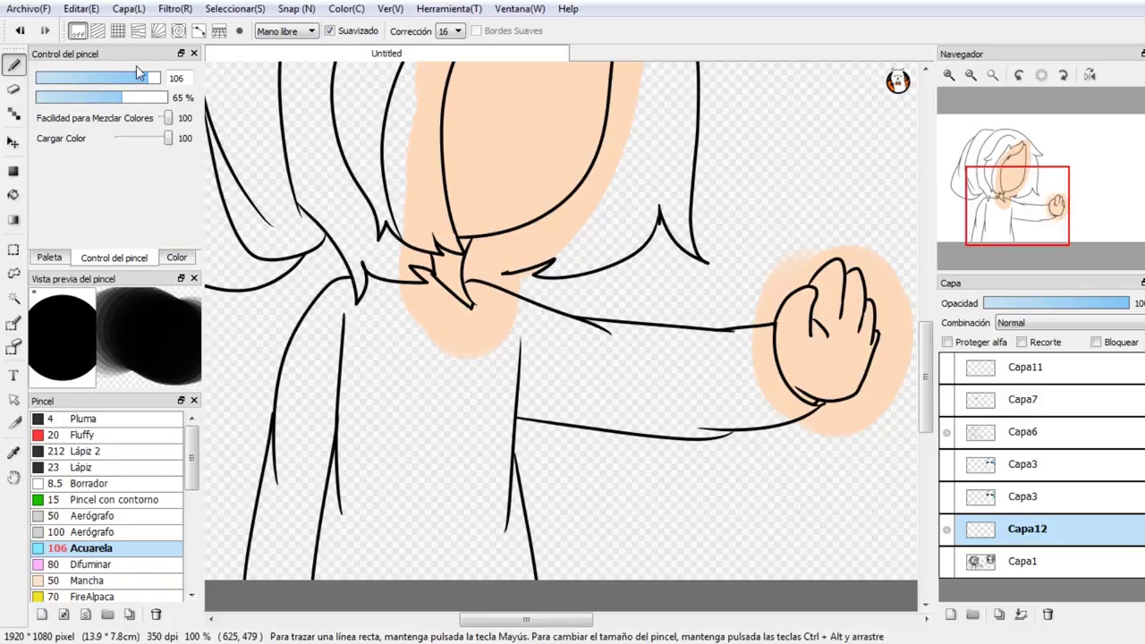
Step: Shade the hand, neck and hair-side edge of the face in pink (255, 200, 188) with Acuarela at size 42, then reselect the peach colour
{"action": "left_click_drag", "start_coordinate": [138, 74], "coordinate": [122, 76]}
{"action": "left_click", "coordinate": [175, 257]}
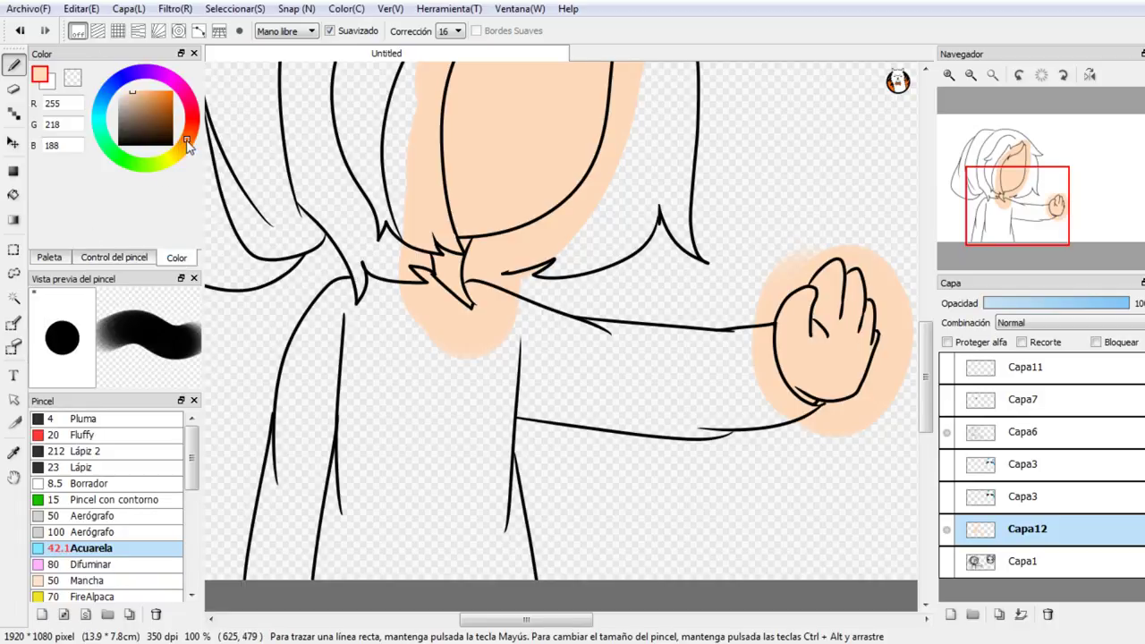
{"action": "left_click_drag", "start_coordinate": [188, 146], "coordinate": [190, 136]}
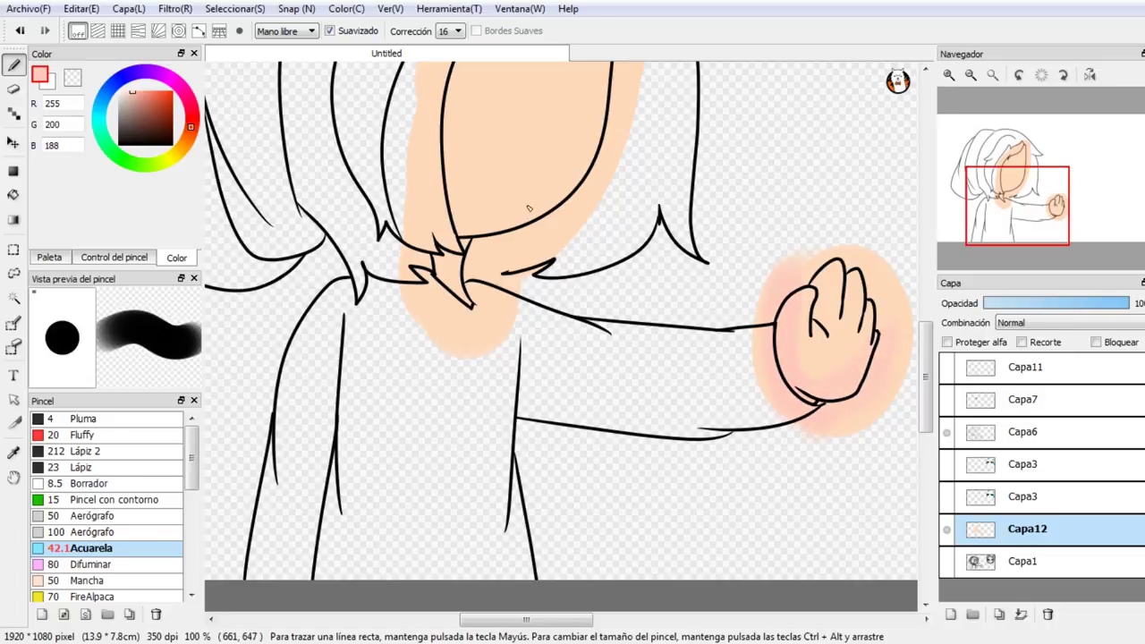
{"action": "left_click_drag", "start_coordinate": [1006, 208], "coordinate": [1001, 184]}
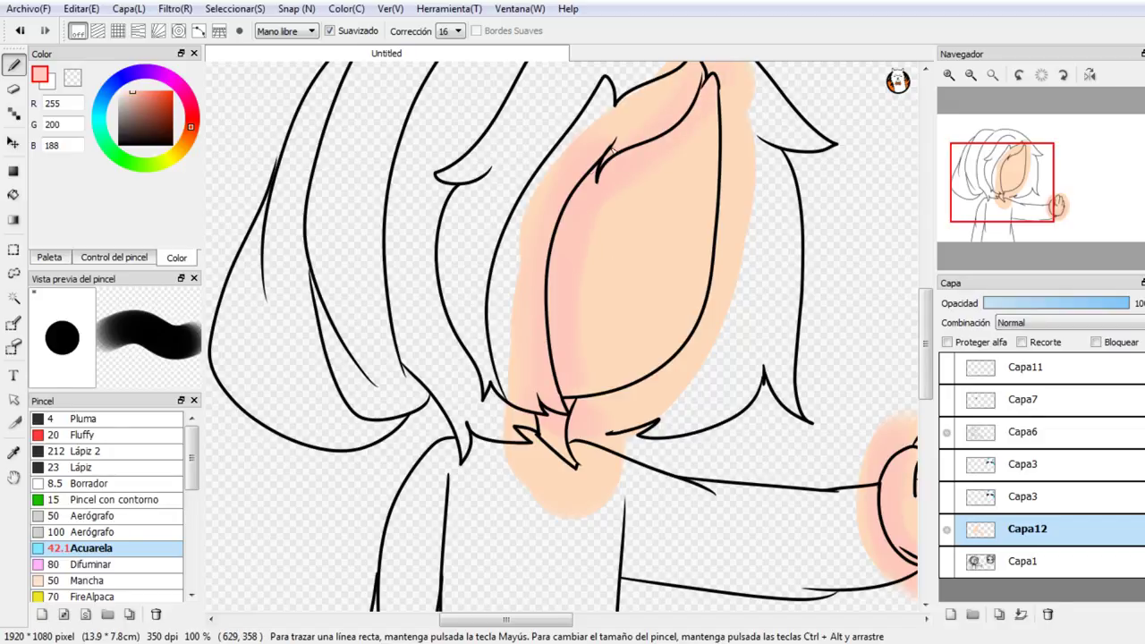
{"action": "left_click", "coordinate": [129, 259]}
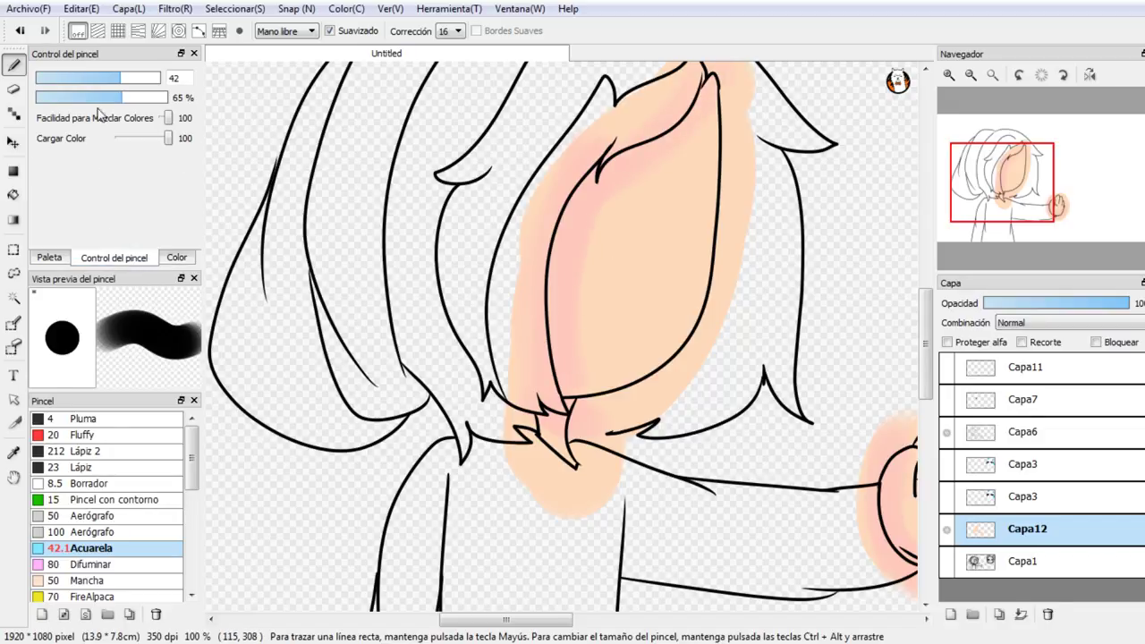
{"action": "left_click", "coordinate": [59, 261]}
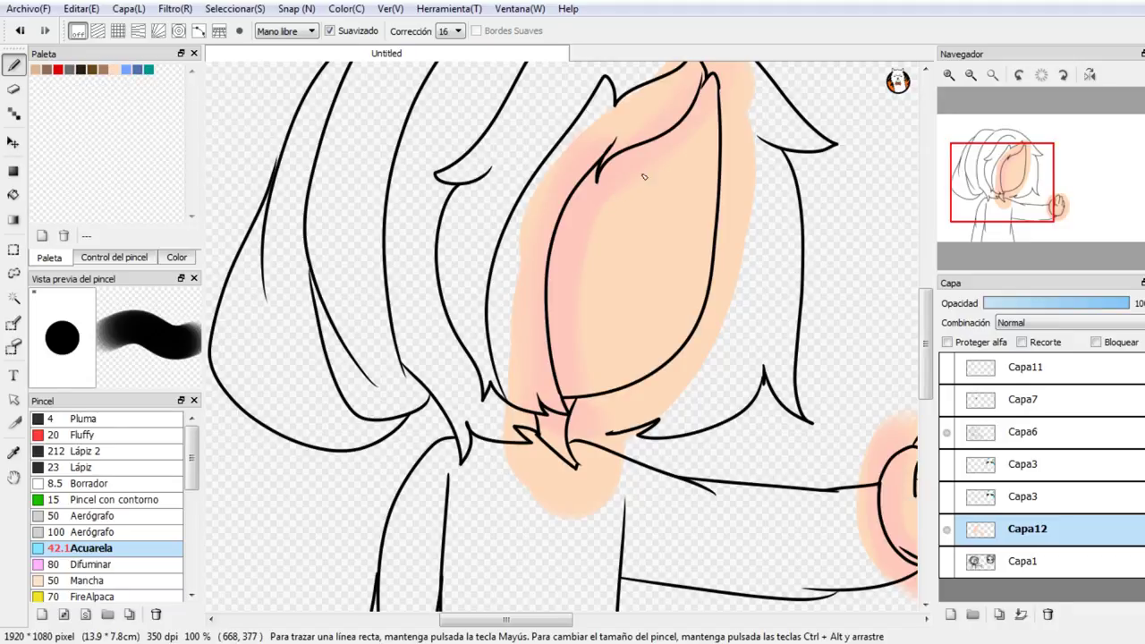
{"action": "left_click", "coordinate": [114, 70]}
Step: Hide Capa12, add a new layer above it and fill the large shape behind the head with the light blue palette colour
{"action": "left_click", "coordinate": [946, 529]}
{"action": "left_click", "coordinate": [951, 614]}
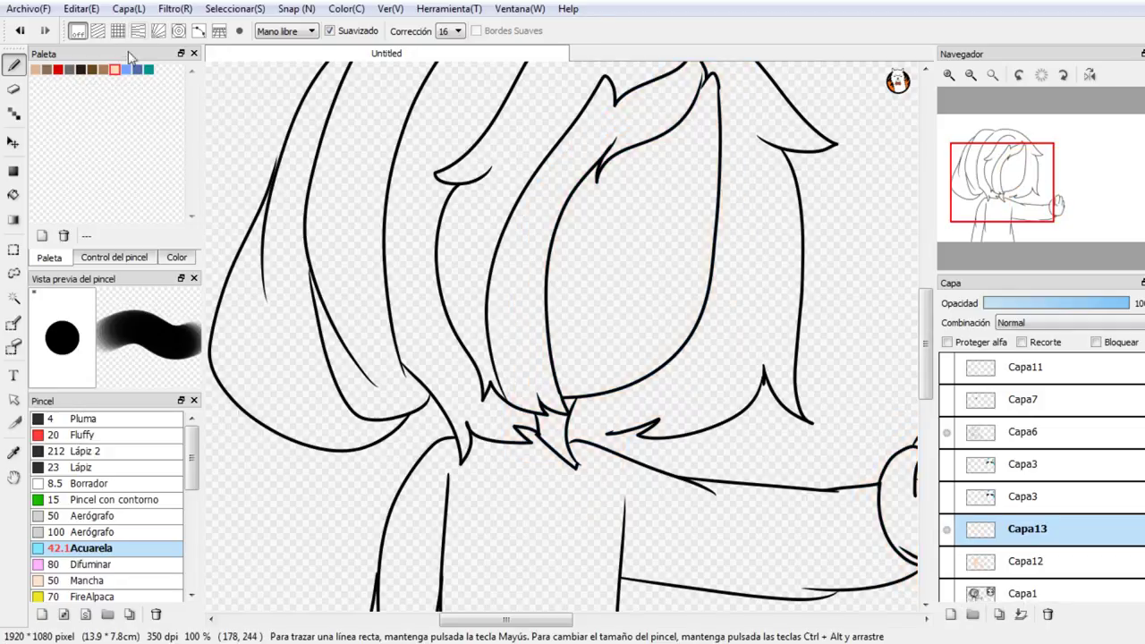
{"action": "left_click_drag", "start_coordinate": [1003, 184], "coordinate": [990, 166]}
{"action": "mouse_move", "coordinate": [627, 109]}
{"action": "left_mouse_down"}
{"action": "mouse_move", "coordinate": [504, 224]}
{"action": "mouse_move", "coordinate": [479, 315]}
{"action": "left_mouse_up"}
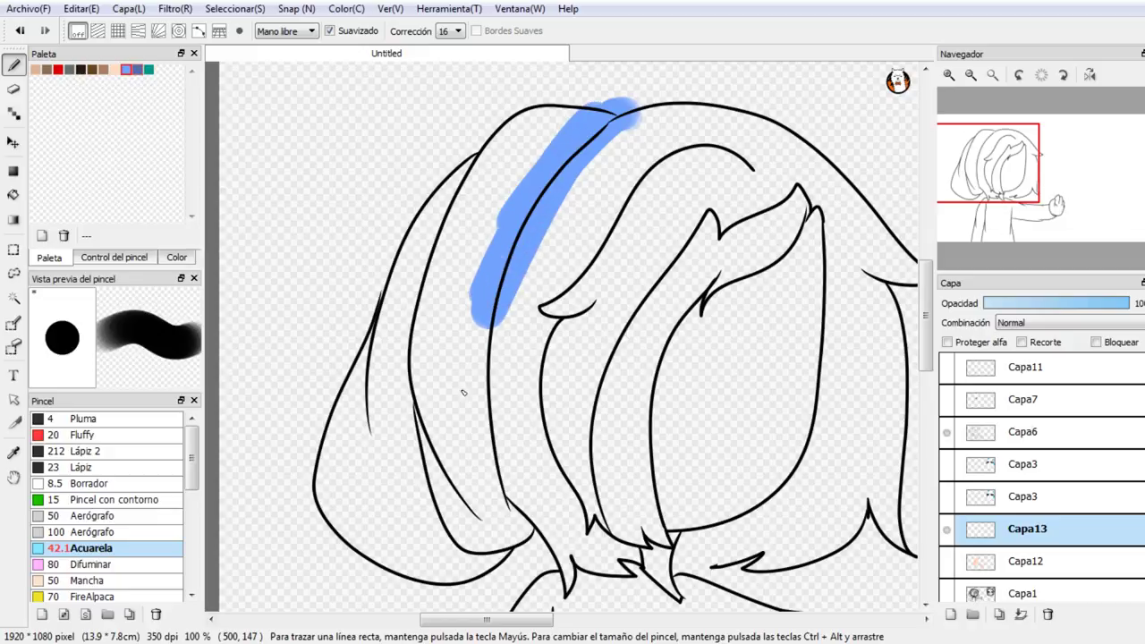
{"action": "mouse_move", "coordinate": [464, 393]}
{"action": "left_mouse_down"}
{"action": "mouse_move", "coordinate": [490, 256]}
{"action": "mouse_move", "coordinate": [454, 277]}
{"action": "mouse_move", "coordinate": [408, 362]}
{"action": "left_mouse_up"}
{"action": "mouse_move", "coordinate": [431, 235]}
{"action": "left_mouse_down"}
{"action": "mouse_move", "coordinate": [427, 468]}
{"action": "mouse_move", "coordinate": [421, 287]}
{"action": "mouse_move", "coordinate": [454, 493]}
{"action": "mouse_move", "coordinate": [440, 346]}
{"action": "mouse_move", "coordinate": [464, 348]}
{"action": "mouse_move", "coordinate": [507, 550]}
{"action": "mouse_move", "coordinate": [484, 388]}
{"action": "mouse_move", "coordinate": [537, 545]}
{"action": "mouse_move", "coordinate": [469, 531]}
{"action": "mouse_move", "coordinate": [428, 444]}
{"action": "mouse_move", "coordinate": [462, 511]}
{"action": "left_mouse_up"}
{"action": "mouse_move", "coordinate": [462, 212]}
{"action": "left_mouse_down"}
{"action": "mouse_move", "coordinate": [342, 410]}
{"action": "mouse_move", "coordinate": [410, 265]}
{"action": "mouse_move", "coordinate": [392, 277]}
{"action": "mouse_move", "coordinate": [345, 413]}
{"action": "mouse_move", "coordinate": [383, 589]}
{"action": "mouse_move", "coordinate": [395, 368]}
{"action": "mouse_move", "coordinate": [433, 519]}
{"action": "mouse_move", "coordinate": [467, 592]}
{"action": "mouse_move", "coordinate": [363, 559]}
{"action": "left_mouse_up"}
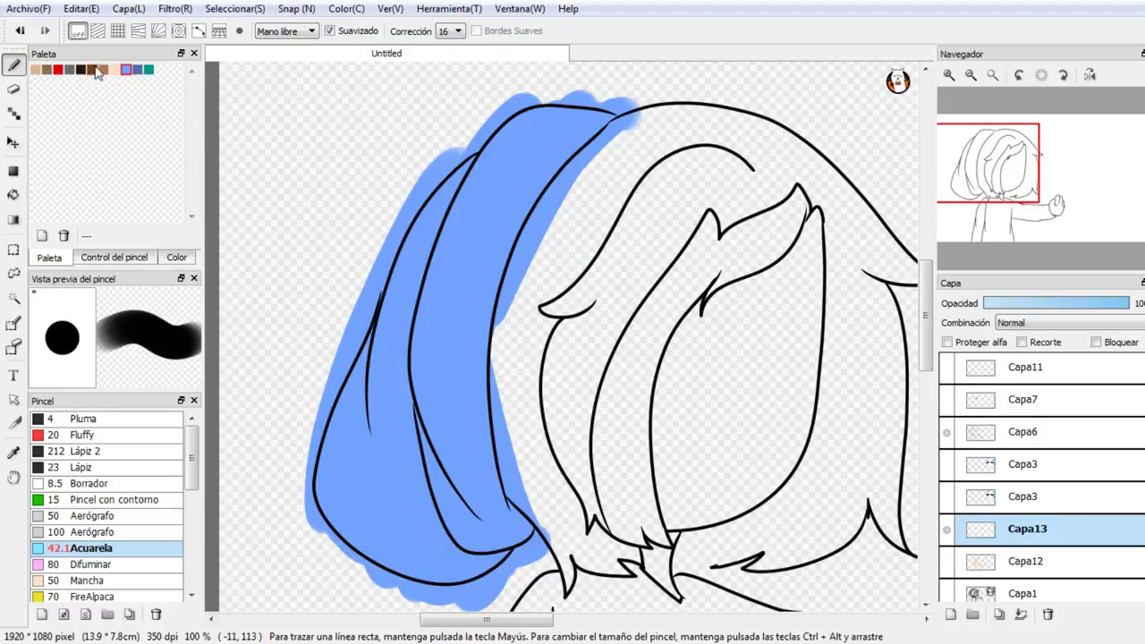
Step: Shade the folds of the blue shape behind the head with the darker blue palette colour
{"action": "mouse_move", "coordinate": [433, 251]}
{"action": "left_mouse_down"}
{"action": "mouse_move", "coordinate": [415, 350]}
{"action": "mouse_move", "coordinate": [445, 203]}
{"action": "mouse_move", "coordinate": [420, 436]}
{"action": "mouse_move", "coordinate": [414, 301]}
{"action": "mouse_move", "coordinate": [437, 523]}
{"action": "mouse_move", "coordinate": [433, 513]}
{"action": "mouse_move", "coordinate": [512, 557]}
{"action": "mouse_move", "coordinate": [417, 467]}
{"action": "mouse_move", "coordinate": [425, 504]}
{"action": "mouse_move", "coordinate": [421, 429]}
{"action": "mouse_move", "coordinate": [476, 525]}
{"action": "mouse_move", "coordinate": [444, 499]}
{"action": "mouse_move", "coordinate": [499, 547]}
{"action": "left_mouse_up"}
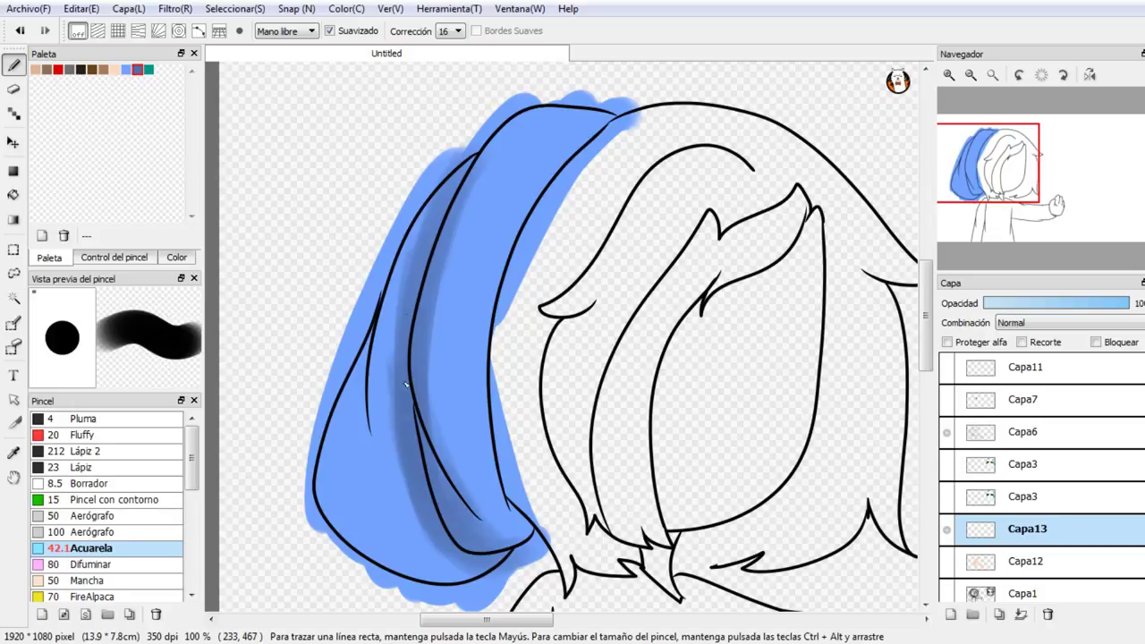
{"action": "mouse_move", "coordinate": [422, 235]}
{"action": "left_mouse_down"}
{"action": "mouse_move", "coordinate": [366, 307]}
{"action": "mouse_move", "coordinate": [356, 342]}
{"action": "mouse_move", "coordinate": [369, 221]}
{"action": "mouse_move", "coordinate": [366, 311]}
{"action": "left_mouse_up"}
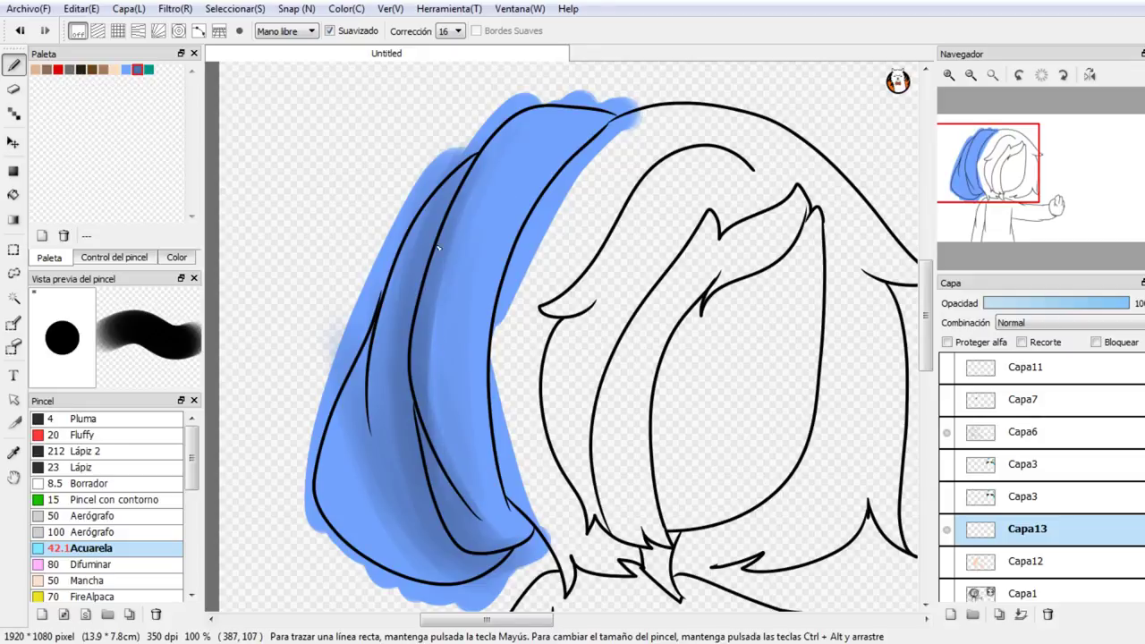
{"action": "left_click_drag", "start_coordinate": [445, 216], "coordinate": [428, 487]}
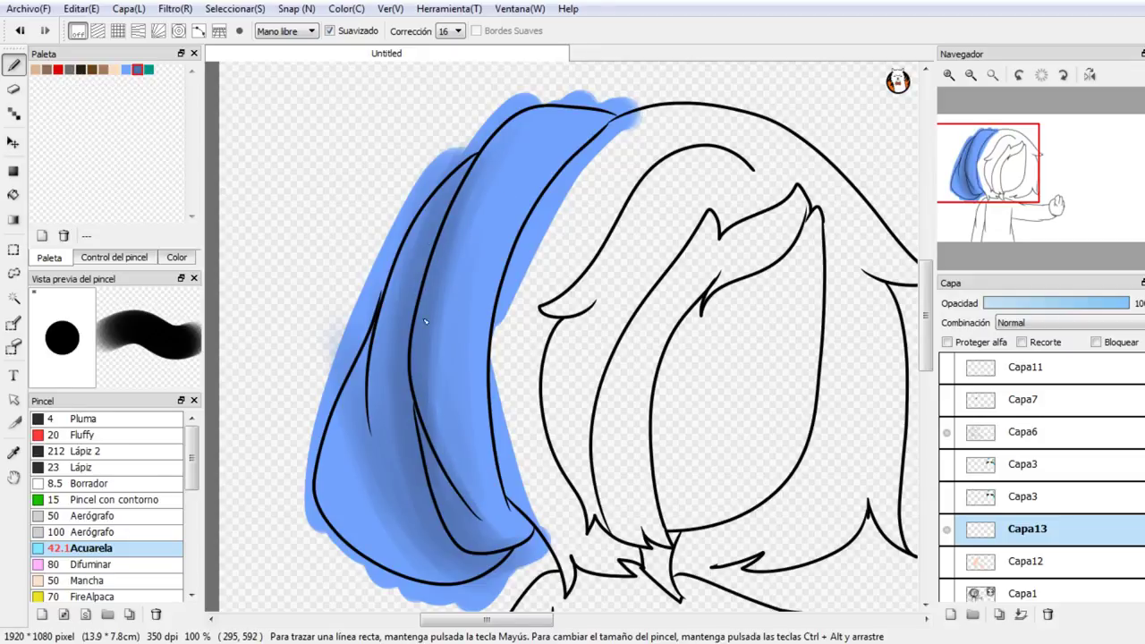
Step: Blend the dark fold shading into the blue shape with strokes of the light blue palette colour
{"action": "left_click", "coordinate": [126, 69]}
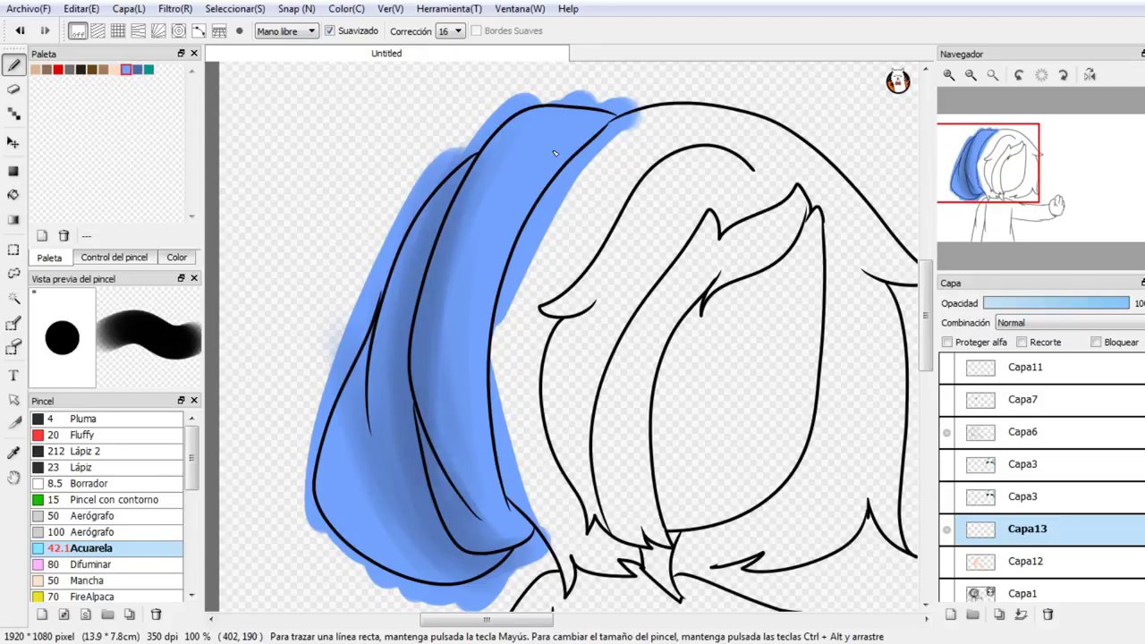
{"action": "left_click_drag", "start_coordinate": [490, 349], "coordinate": [478, 521]}
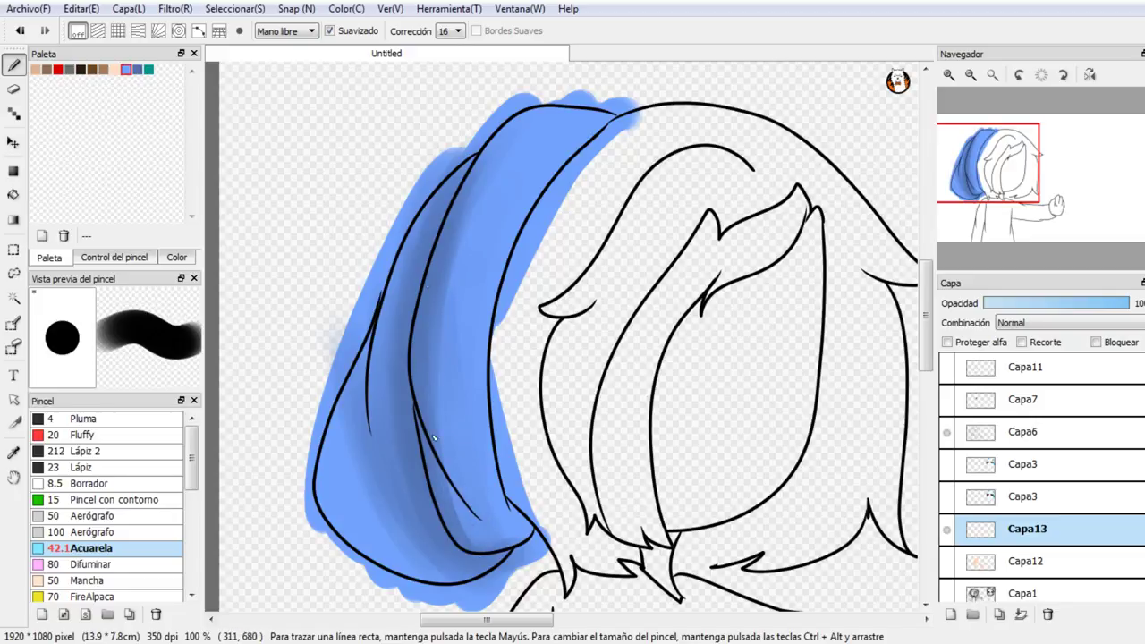
{"action": "left_click_drag", "start_coordinate": [433, 438], "coordinate": [470, 200]}
{"action": "mouse_move", "coordinate": [407, 246]}
{"action": "left_mouse_down"}
{"action": "mouse_move", "coordinate": [367, 269]}
{"action": "mouse_move", "coordinate": [339, 363]}
{"action": "left_mouse_up"}
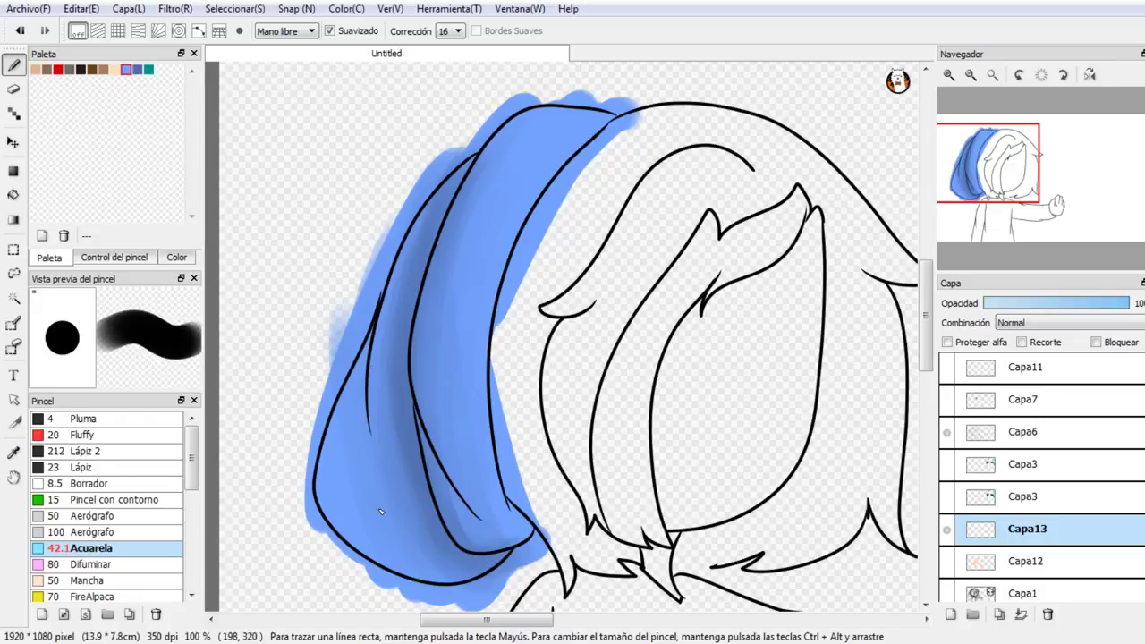
Step: Hide Capa13, add a new layer above it and cover the whole hair area in dark brown, enlarging the Acuarela brush to 208
{"action": "left_click", "coordinate": [947, 529]}
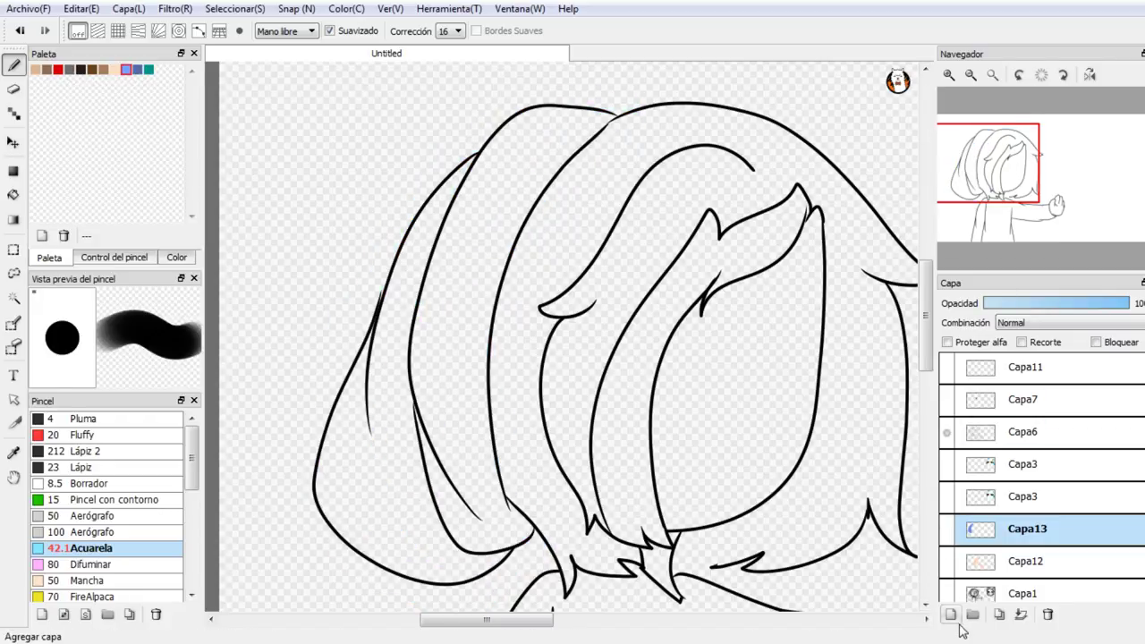
{"action": "left_click", "coordinate": [948, 614]}
{"action": "left_click", "coordinate": [92, 69]}
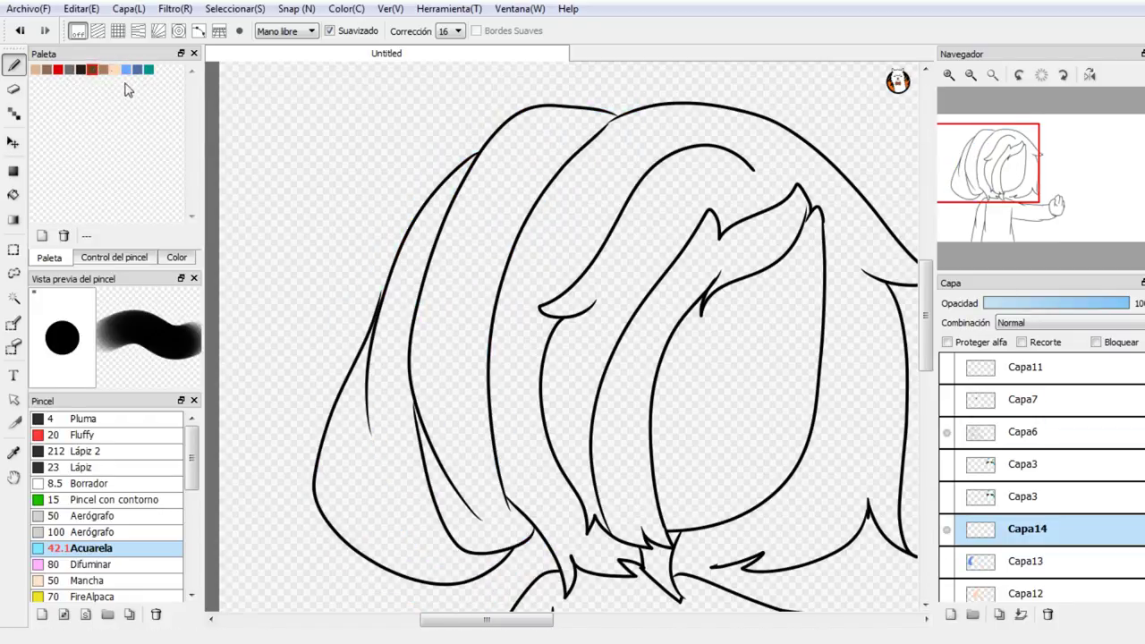
{"action": "mouse_move", "coordinate": [702, 159]}
{"action": "left_mouse_down"}
{"action": "mouse_move", "coordinate": [641, 204]}
{"action": "mouse_move", "coordinate": [558, 237]}
{"action": "mouse_move", "coordinate": [646, 128]}
{"action": "mouse_move", "coordinate": [633, 129]}
{"action": "mouse_move", "coordinate": [505, 329]}
{"action": "mouse_move", "coordinate": [576, 149]}
{"action": "mouse_move", "coordinate": [533, 236]}
{"action": "mouse_move", "coordinate": [505, 527]}
{"action": "mouse_move", "coordinate": [530, 497]}
{"action": "left_mouse_up"}
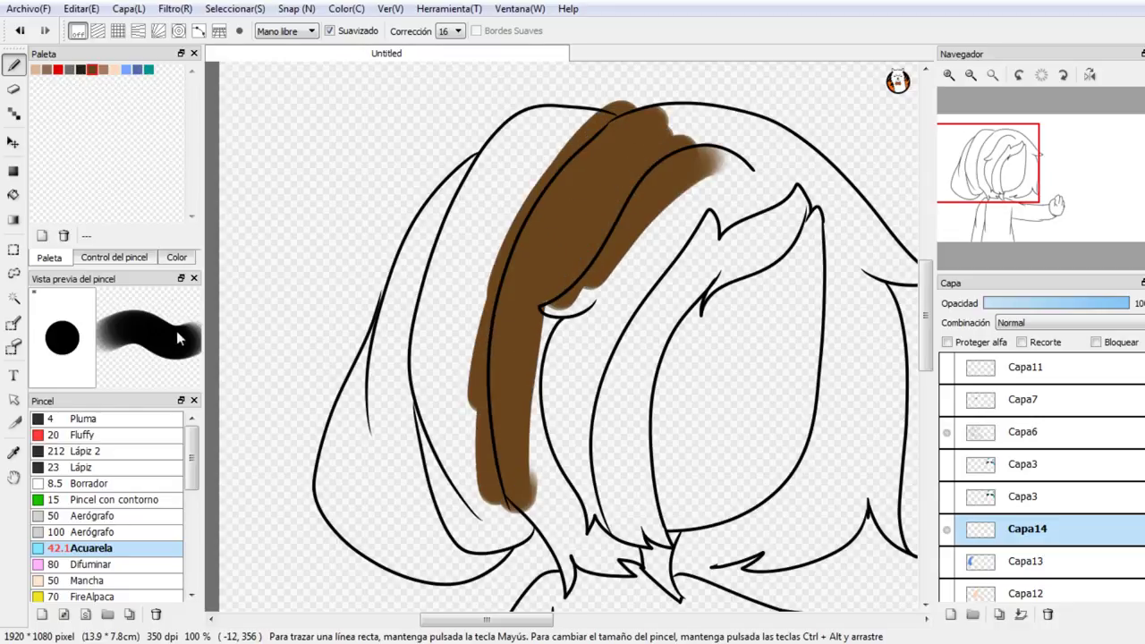
{"action": "left_click", "coordinate": [134, 256]}
{"action": "left_click_drag", "start_coordinate": [151, 80], "coordinate": [175, 85]}
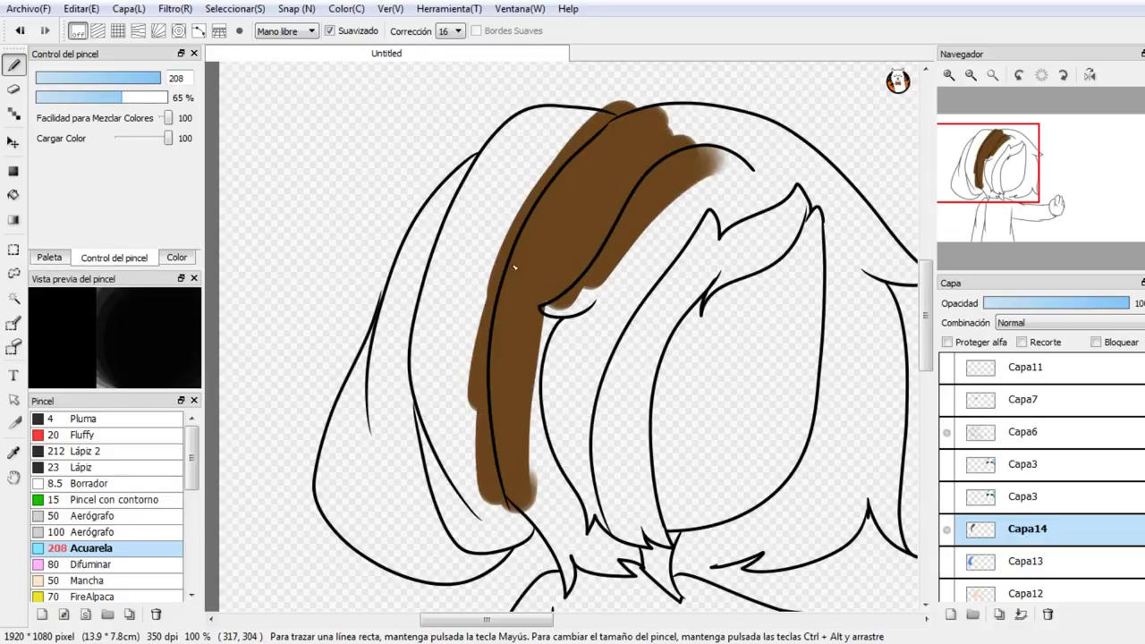
{"action": "mouse_move", "coordinate": [583, 285]}
{"action": "left_mouse_down"}
{"action": "mouse_move", "coordinate": [556, 424]}
{"action": "mouse_move", "coordinate": [594, 516]}
{"action": "mouse_move", "coordinate": [788, 170]}
{"action": "mouse_move", "coordinate": [832, 340]}
{"action": "mouse_move", "coordinate": [739, 555]}
{"action": "mouse_move", "coordinate": [727, 430]}
{"action": "mouse_move", "coordinate": [671, 313]}
{"action": "left_mouse_up"}
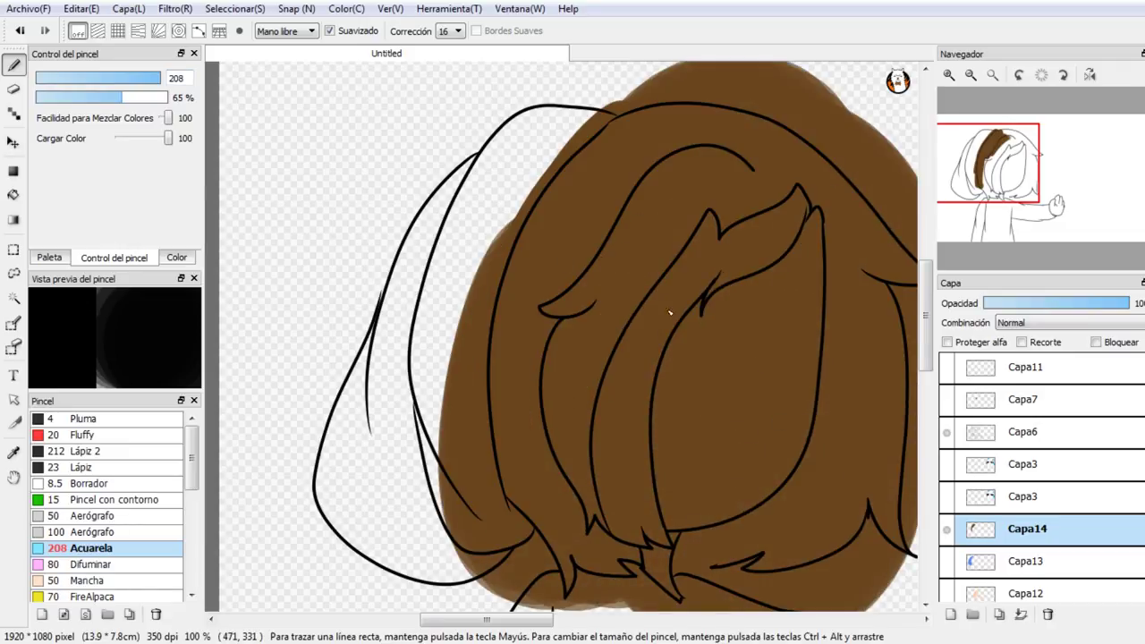
Step: Paint a lighter brown highlight band across the upper hair with the Acuarela brush at size 77
{"action": "left_click", "coordinate": [55, 259]}
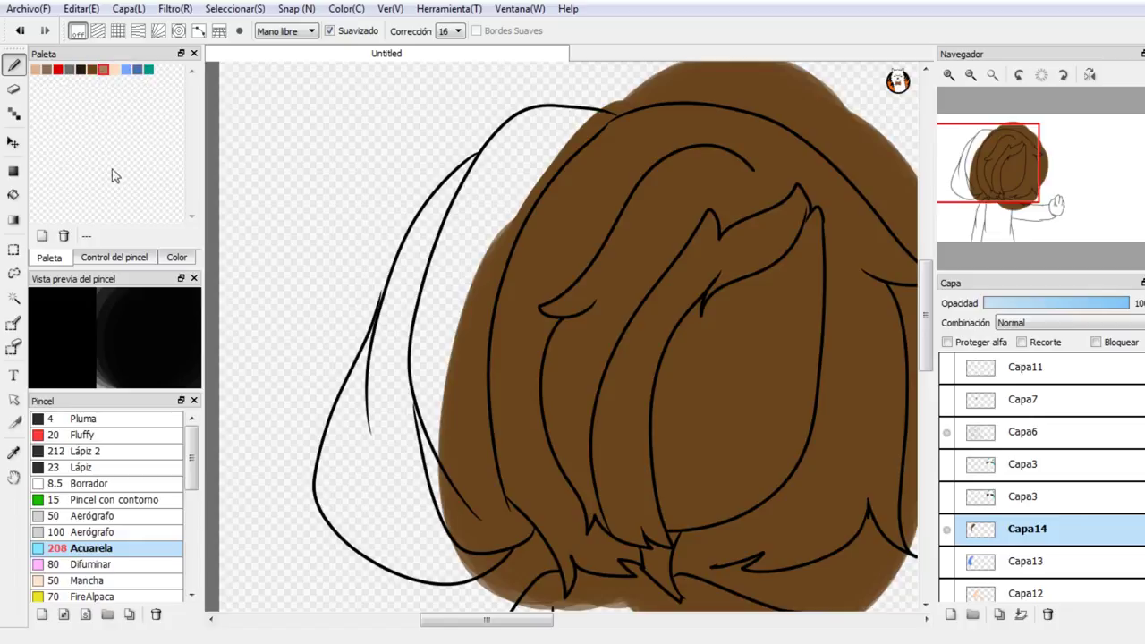
{"action": "left_click", "coordinate": [113, 255]}
{"action": "left_click", "coordinate": [131, 80]}
{"action": "left_click_drag", "start_coordinate": [132, 79], "coordinate": [137, 80]}
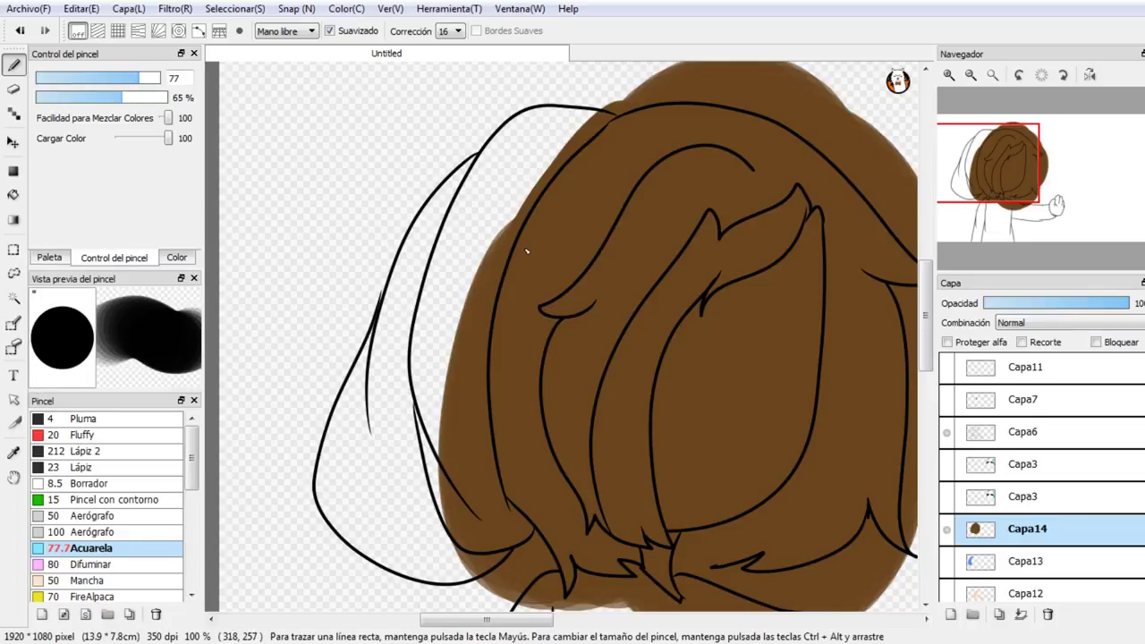
{"action": "mouse_move", "coordinate": [483, 208]}
{"action": "left_mouse_down"}
{"action": "mouse_move", "coordinate": [642, 221]}
{"action": "mouse_move", "coordinate": [481, 210]}
{"action": "mouse_move", "coordinate": [847, 201]}
{"action": "mouse_move", "coordinate": [550, 228]}
{"action": "mouse_move", "coordinate": [829, 204]}
{"action": "mouse_move", "coordinate": [815, 221]}
{"action": "mouse_move", "coordinate": [559, 224]}
{"action": "mouse_move", "coordinate": [893, 181]}
{"action": "left_mouse_up"}
{"action": "mouse_move", "coordinate": [508, 175]}
{"action": "left_mouse_down"}
{"action": "mouse_move", "coordinate": [669, 207]}
{"action": "mouse_move", "coordinate": [701, 175]}
{"action": "mouse_move", "coordinate": [573, 196]}
{"action": "mouse_move", "coordinate": [865, 159]}
{"action": "mouse_move", "coordinate": [641, 181]}
{"action": "mouse_move", "coordinate": [498, 176]}
{"action": "mouse_move", "coordinate": [852, 137]}
{"action": "mouse_move", "coordinate": [642, 171]}
{"action": "mouse_move", "coordinate": [626, 181]}
{"action": "mouse_move", "coordinate": [846, 149]}
{"action": "mouse_move", "coordinate": [568, 200]}
{"action": "mouse_move", "coordinate": [482, 201]}
{"action": "mouse_move", "coordinate": [781, 273]}
{"action": "mouse_move", "coordinate": [913, 199]}
{"action": "left_mouse_up"}
{"action": "mouse_move", "coordinate": [913, 199]}
{"action": "left_mouse_down"}
{"action": "mouse_move", "coordinate": [666, 244]}
{"action": "mouse_move", "coordinate": [485, 198]}
{"action": "mouse_move", "coordinate": [873, 241]}
{"action": "mouse_move", "coordinate": [872, 251]}
{"action": "mouse_move", "coordinate": [452, 224]}
{"action": "left_mouse_up"}
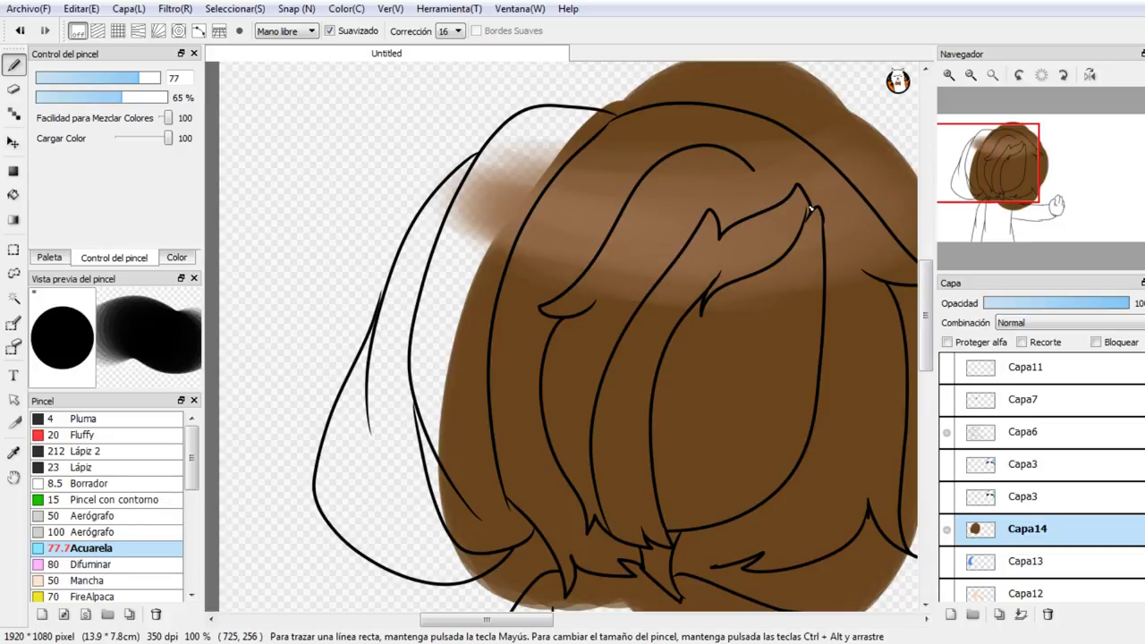
Step: Shade the lower hair around the neck and beside the chin in very dark brown (65, 43, 21)
{"action": "left_click_drag", "start_coordinate": [996, 196], "coordinate": [1032, 217]}
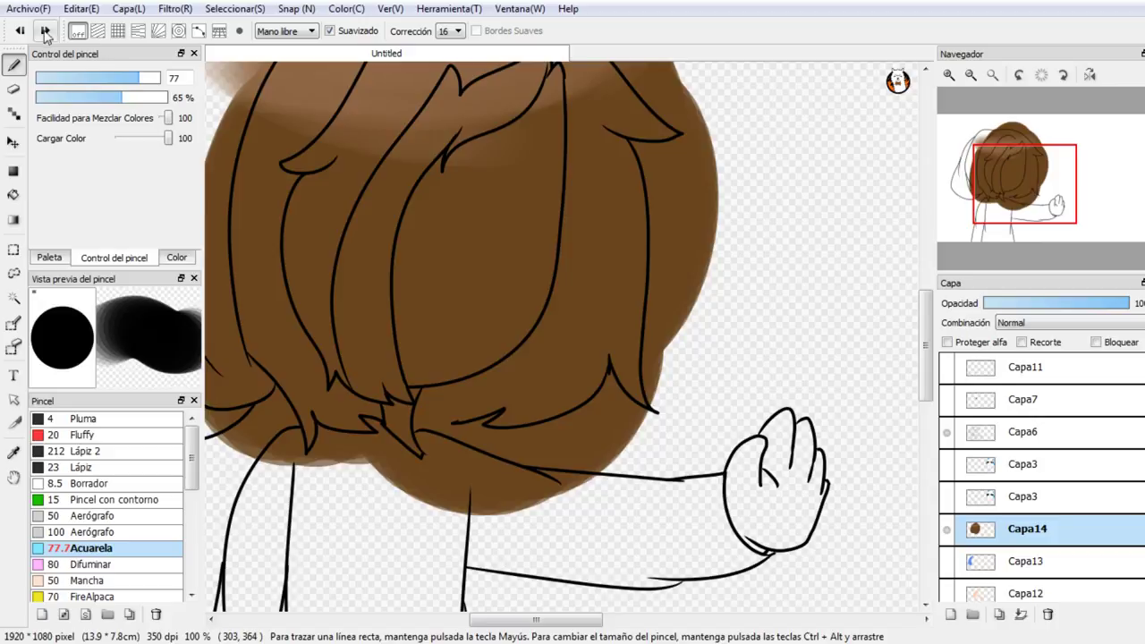
{"action": "left_click", "coordinate": [175, 256]}
{"action": "left_click", "coordinate": [155, 133]}
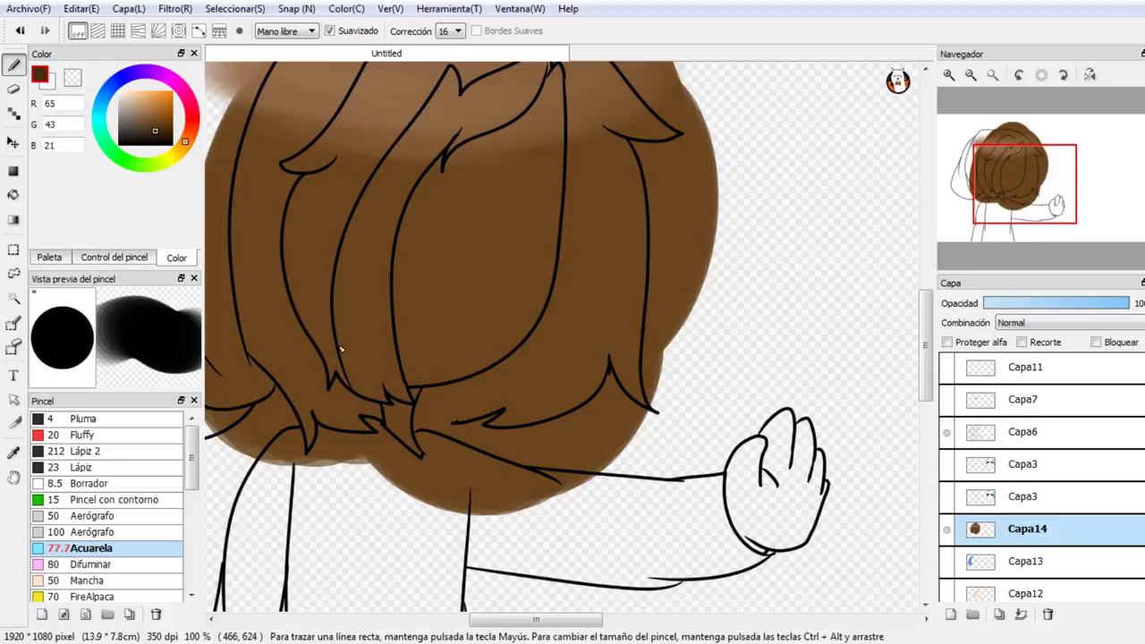
{"action": "mouse_move", "coordinate": [341, 350]}
{"action": "left_mouse_down"}
{"action": "mouse_move", "coordinate": [388, 414]}
{"action": "mouse_move", "coordinate": [337, 354]}
{"action": "mouse_move", "coordinate": [386, 426]}
{"action": "mouse_move", "coordinate": [353, 455]}
{"action": "mouse_move", "coordinate": [339, 294]}
{"action": "mouse_move", "coordinate": [329, 360]}
{"action": "left_mouse_up"}
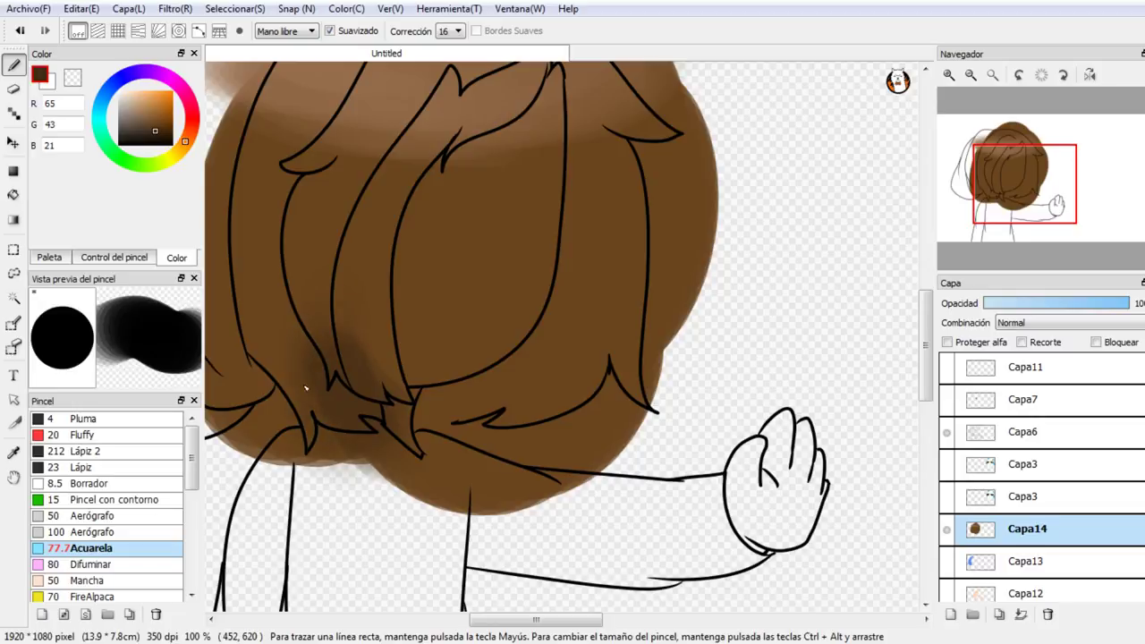
{"action": "mouse_move", "coordinate": [340, 308]}
{"action": "left_mouse_down"}
{"action": "mouse_move", "coordinate": [354, 335]}
{"action": "mouse_move", "coordinate": [349, 448]}
{"action": "mouse_move", "coordinate": [362, 386]}
{"action": "left_mouse_up"}
{"action": "mouse_move", "coordinate": [306, 451]}
{"action": "left_mouse_down"}
{"action": "mouse_move", "coordinate": [326, 287]}
{"action": "mouse_move", "coordinate": [289, 434]}
{"action": "left_mouse_up"}
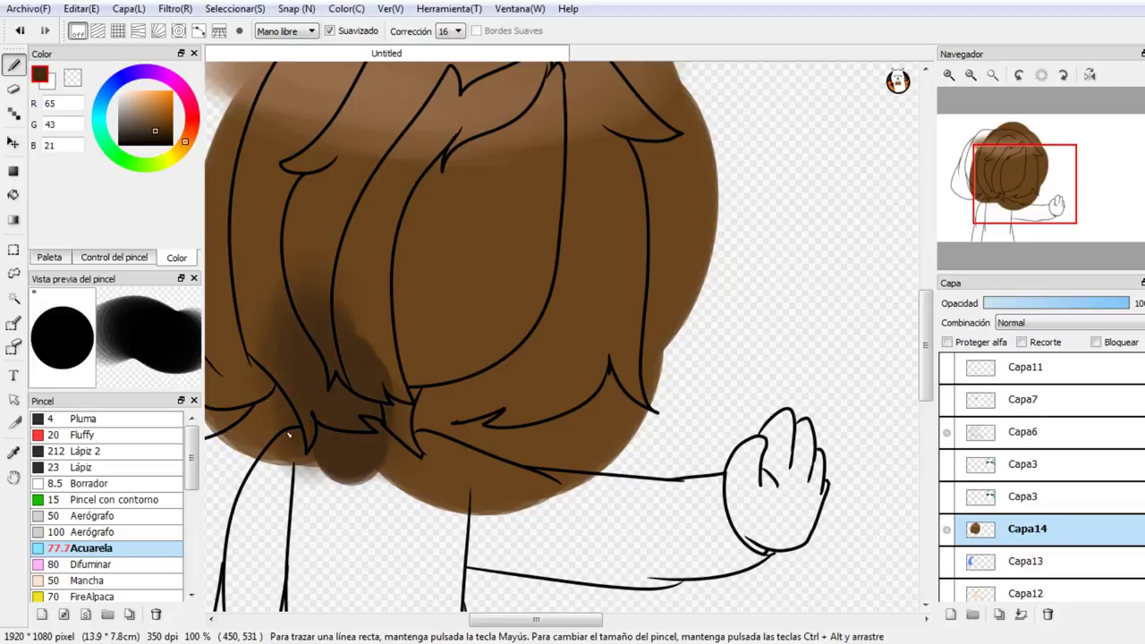
{"action": "mouse_move", "coordinate": [510, 338]}
{"action": "left_mouse_down"}
{"action": "mouse_move", "coordinate": [466, 364]}
{"action": "mouse_move", "coordinate": [404, 434]}
{"action": "mouse_move", "coordinate": [491, 385]}
{"action": "mouse_move", "coordinate": [532, 323]}
{"action": "mouse_move", "coordinate": [495, 453]}
{"action": "mouse_move", "coordinate": [538, 352]}
{"action": "mouse_move", "coordinate": [538, 289]}
{"action": "mouse_move", "coordinate": [560, 354]}
{"action": "left_mouse_up"}
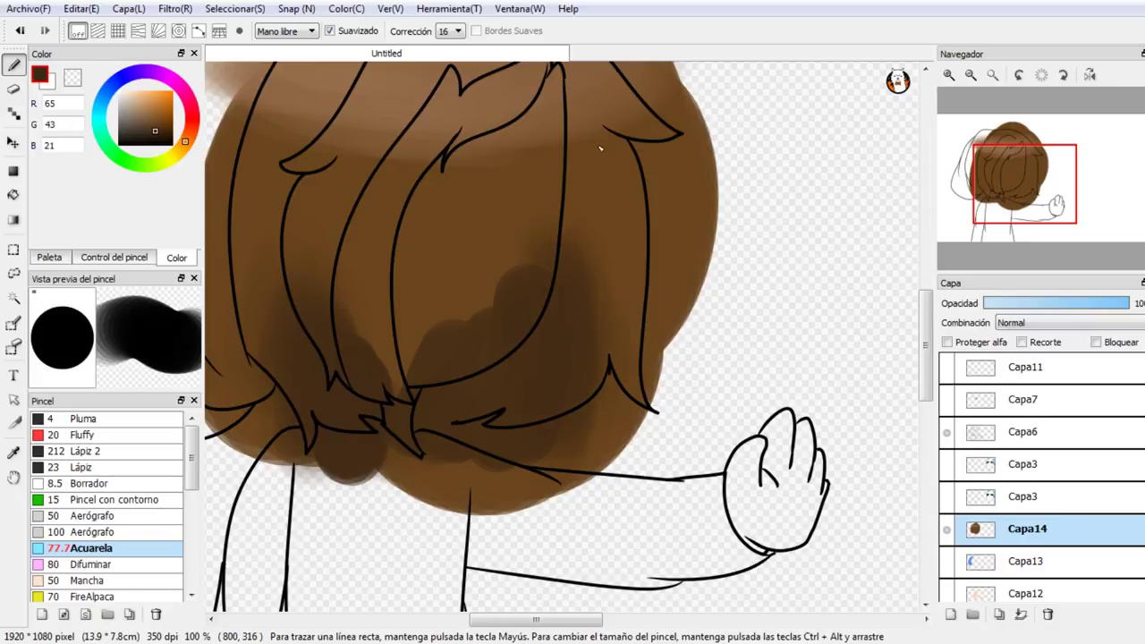
Step: Sample the hair's base brown (106, 69, 30) from the canvas and blend it over the dark shading's edges
{"action": "right_click", "coordinate": [595, 183]}
{"action": "mouse_move", "coordinate": [594, 252]}
{"action": "left_mouse_down"}
{"action": "mouse_move", "coordinate": [620, 280]}
{"action": "mouse_move", "coordinate": [639, 388]}
{"action": "mouse_move", "coordinate": [584, 250]}
{"action": "mouse_move", "coordinate": [617, 461]}
{"action": "mouse_move", "coordinate": [568, 211]}
{"action": "mouse_move", "coordinate": [610, 450]}
{"action": "left_mouse_up"}
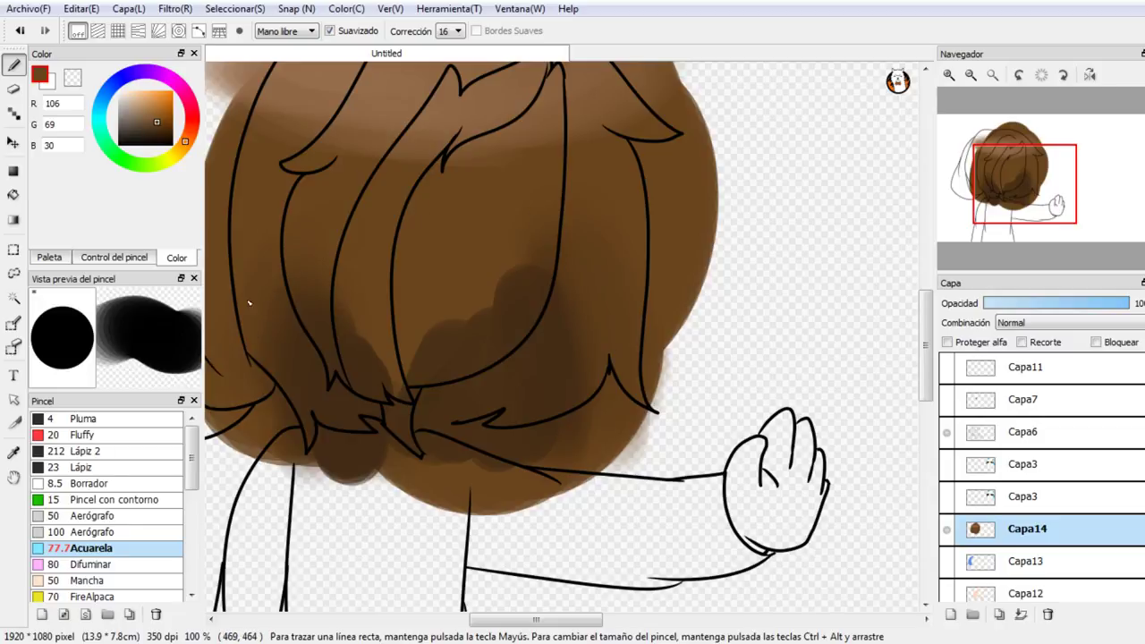
{"action": "left_click_drag", "start_coordinate": [1004, 176], "coordinate": [992, 163]}
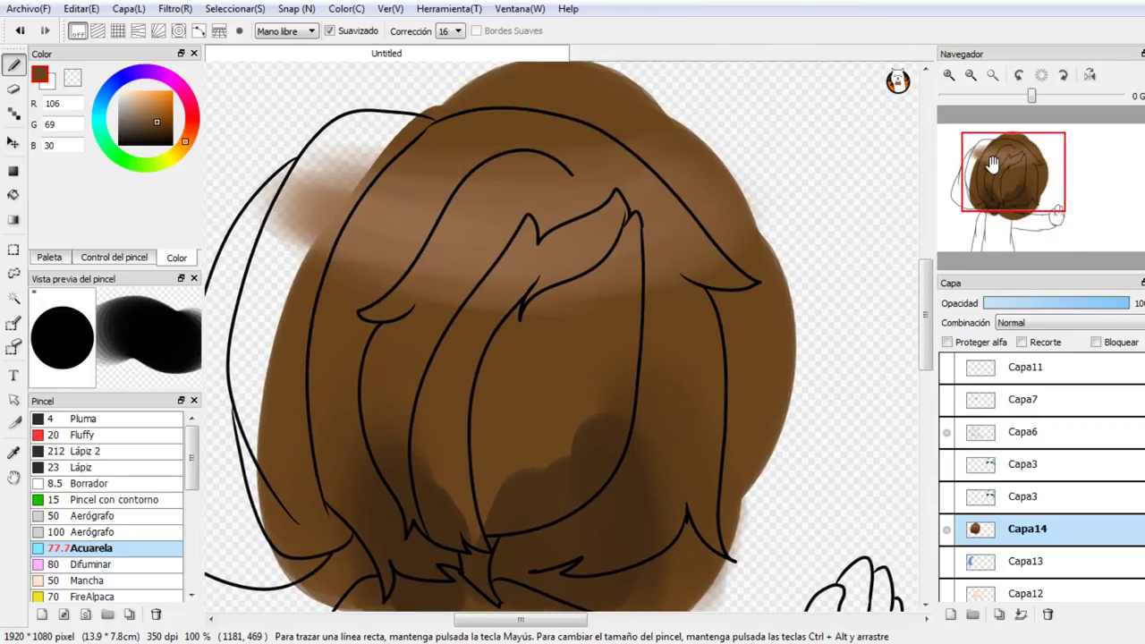
Step: Hide Capa14, add a new layer above it and paint the front hair strand beside the face in the palette's teal
{"action": "left_click", "coordinate": [947, 529]}
{"action": "left_click", "coordinate": [950, 615]}
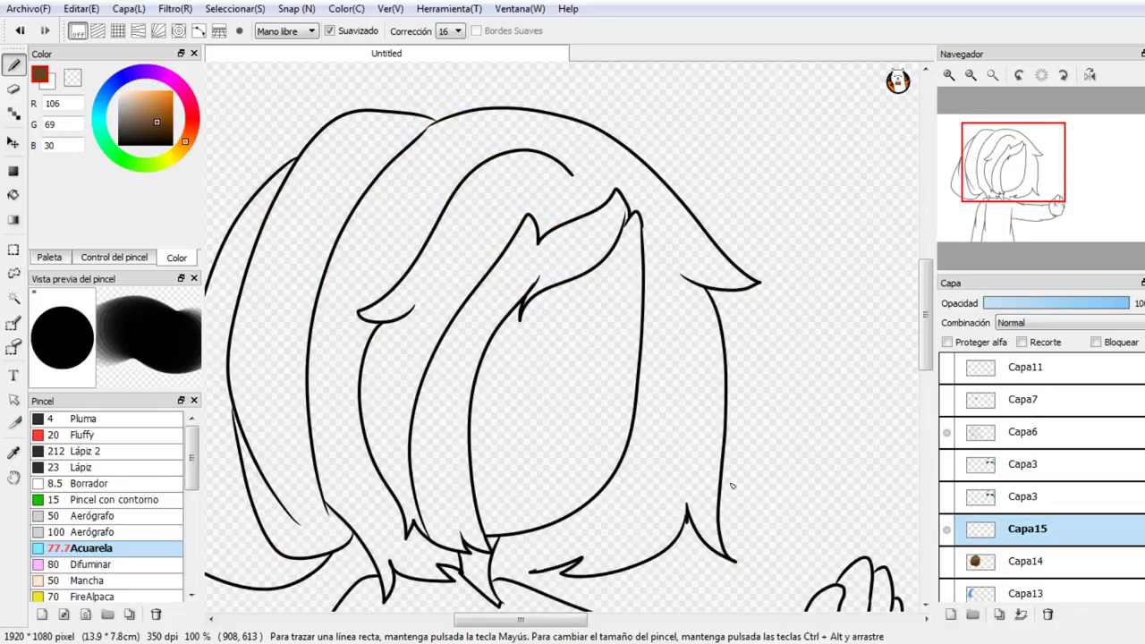
{"action": "left_click", "coordinate": [49, 258]}
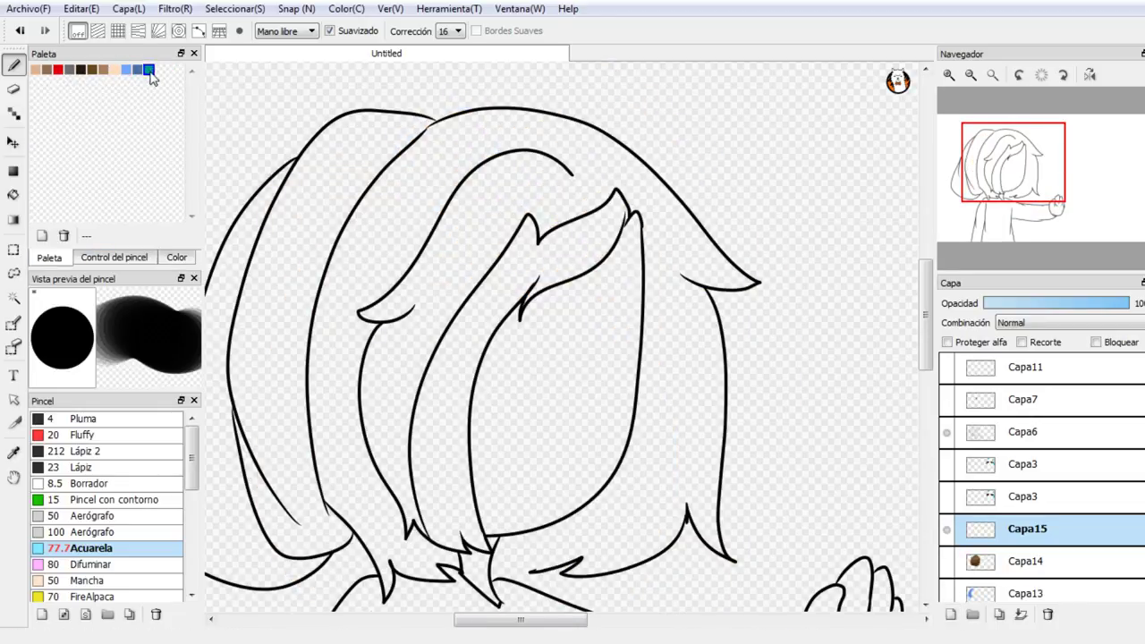
{"action": "mouse_move", "coordinate": [626, 226]}
{"action": "left_mouse_down"}
{"action": "mouse_move", "coordinate": [635, 199]}
{"action": "mouse_move", "coordinate": [505, 309]}
{"action": "mouse_move", "coordinate": [449, 375]}
{"action": "mouse_move", "coordinate": [510, 255]}
{"action": "mouse_move", "coordinate": [526, 277]}
{"action": "mouse_move", "coordinate": [444, 521]}
{"action": "mouse_move", "coordinate": [434, 494]}
{"action": "mouse_move", "coordinate": [456, 440]}
{"action": "mouse_move", "coordinate": [451, 507]}
{"action": "mouse_move", "coordinate": [496, 537]}
{"action": "left_mouse_up"}
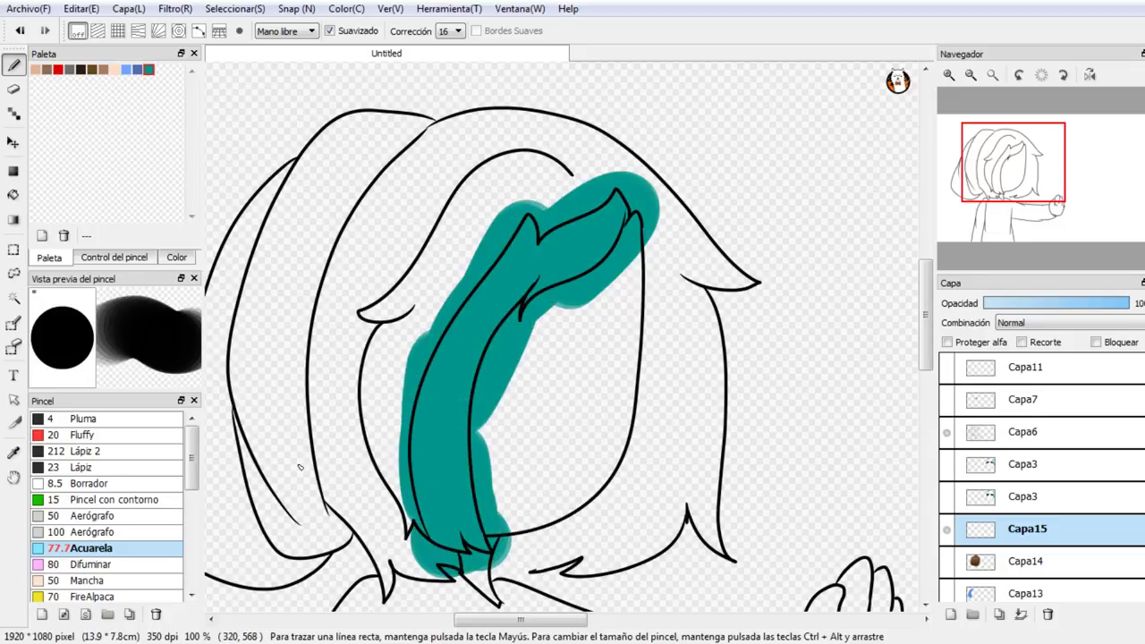
Step: Show Capa14 again and paint a bright turquoise highlight (0, 225, 211) across the upper part of the teal strand on Capa15
{"action": "left_click", "coordinate": [173, 258]}
{"action": "left_click", "coordinate": [114, 258]}
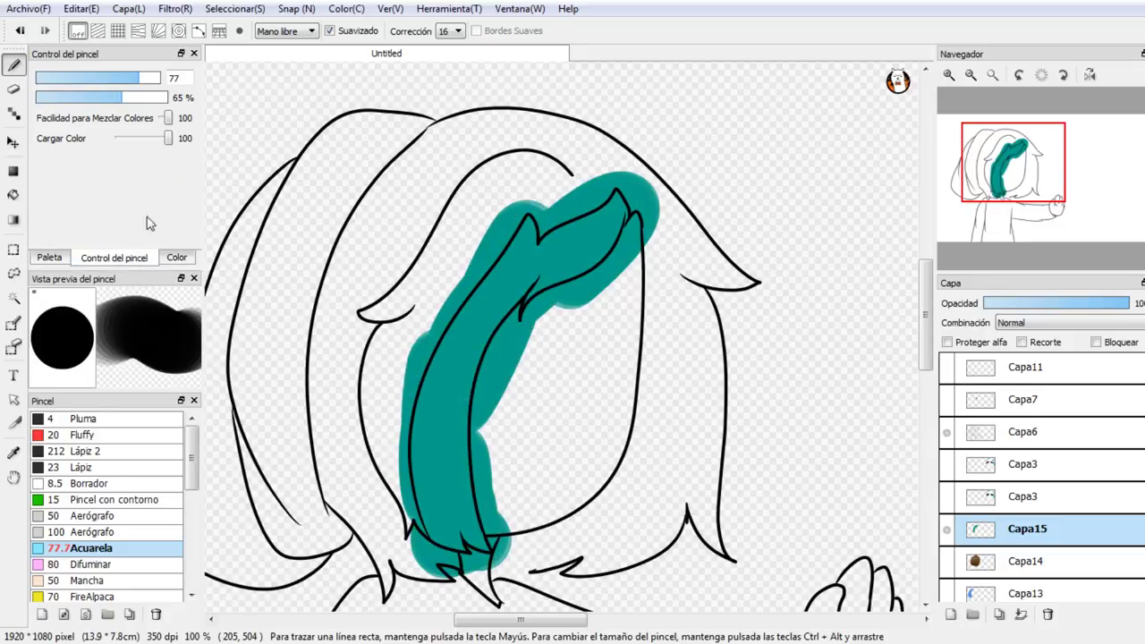
{"action": "left_click", "coordinate": [175, 258]}
{"action": "left_click_drag", "start_coordinate": [158, 108], "coordinate": [175, 104]}
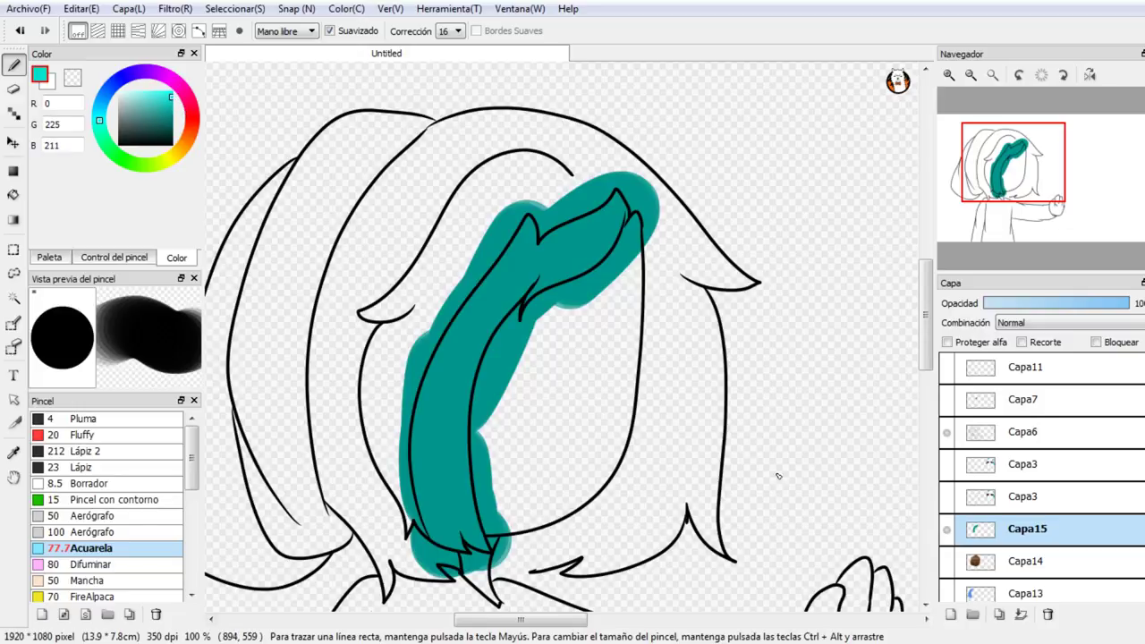
{"action": "left_click", "coordinate": [946, 562]}
{"action": "left_click_drag", "start_coordinate": [478, 249], "coordinate": [461, 256]}
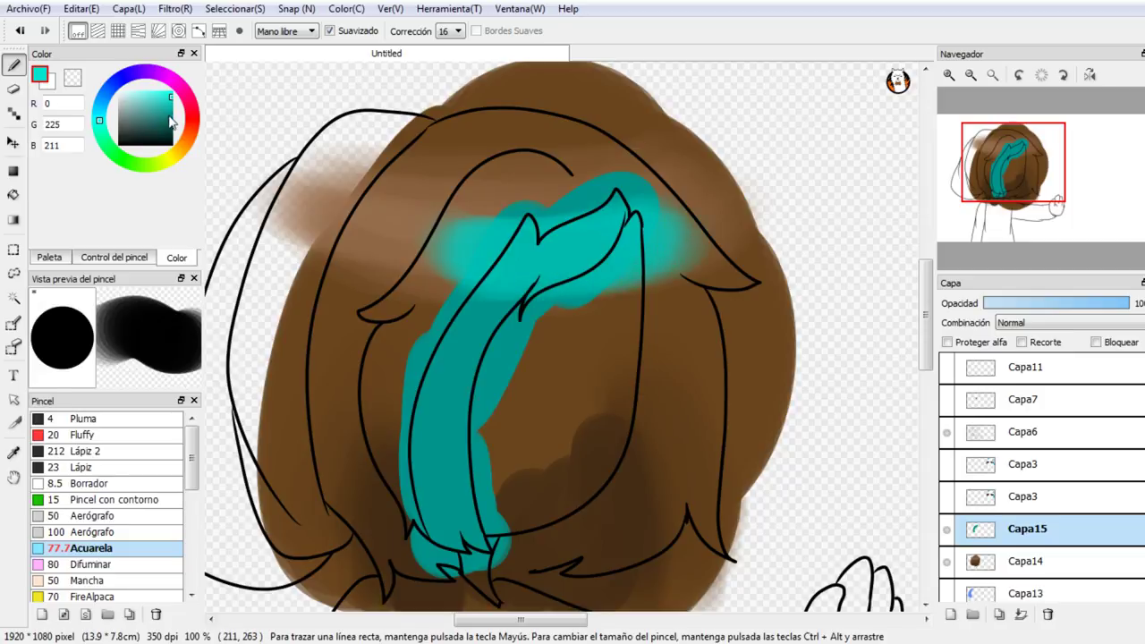
Step: Widen the strand's lower end in teal (0, 145, 136), shade it with dark teal (0, 88, 82) and blend with the base teal
{"action": "mouse_move", "coordinate": [170, 123]}
{"action": "left_mouse_down"}
{"action": "mouse_move", "coordinate": [179, 126]}
{"action": "mouse_move", "coordinate": [171, 113]}
{"action": "left_mouse_up"}
{"action": "mouse_move", "coordinate": [472, 530]}
{"action": "left_mouse_down"}
{"action": "mouse_move", "coordinate": [424, 536]}
{"action": "mouse_move", "coordinate": [520, 539]}
{"action": "mouse_move", "coordinate": [390, 484]}
{"action": "mouse_move", "coordinate": [490, 554]}
{"action": "left_mouse_up"}
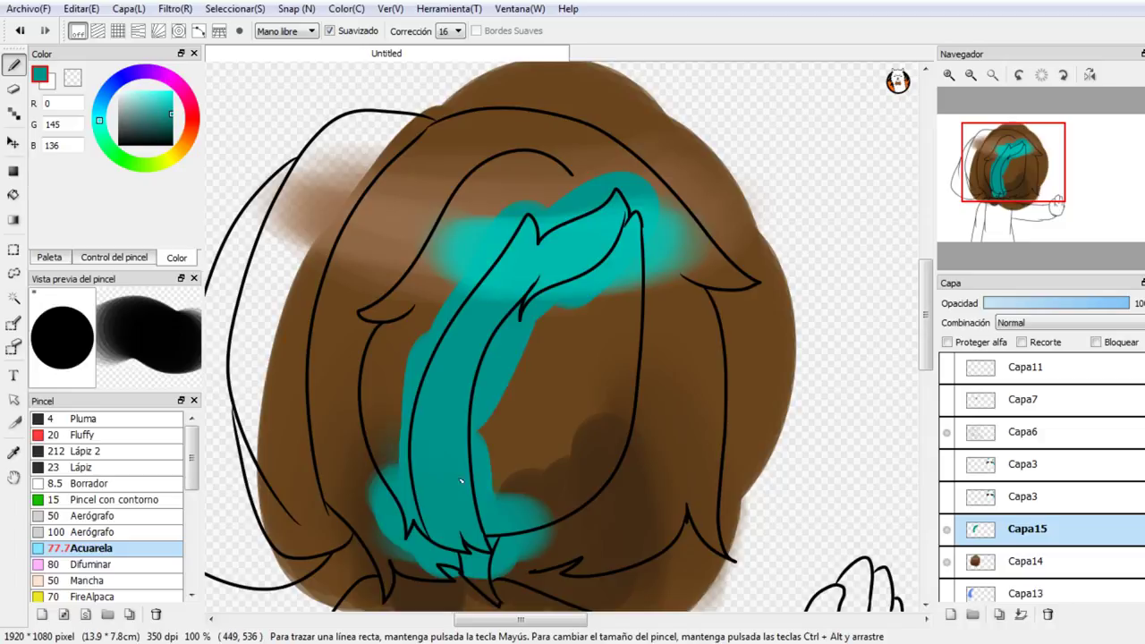
{"action": "left_click_drag", "start_coordinate": [172, 114], "coordinate": [172, 126]}
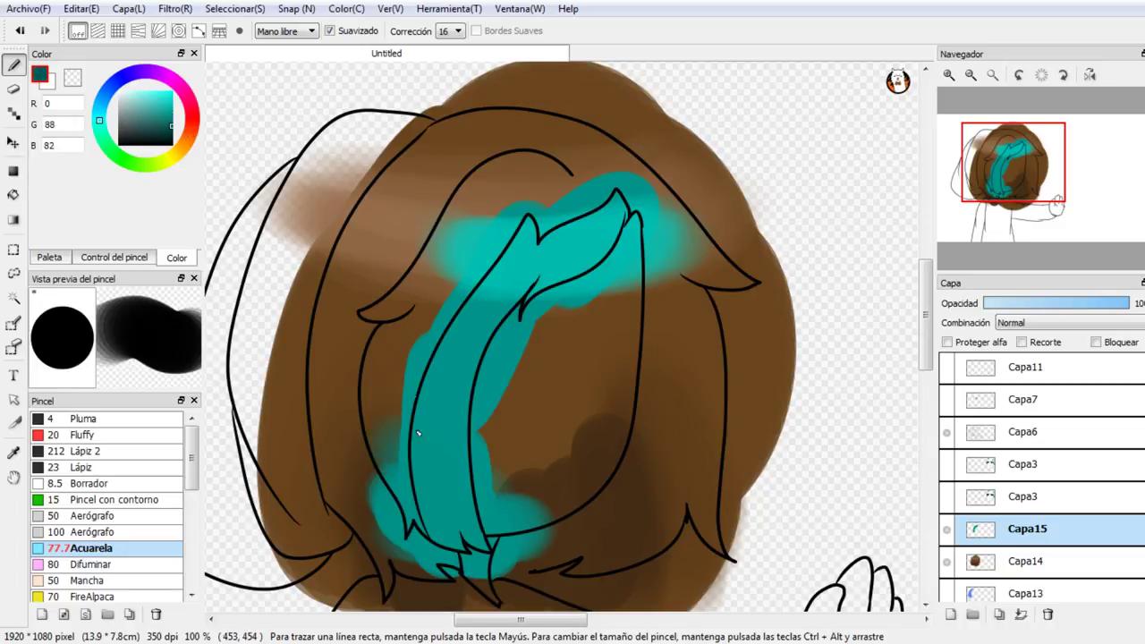
{"action": "mouse_move", "coordinate": [430, 518]}
{"action": "left_mouse_down"}
{"action": "mouse_move", "coordinate": [456, 537]}
{"action": "mouse_move", "coordinate": [400, 506]}
{"action": "left_mouse_up"}
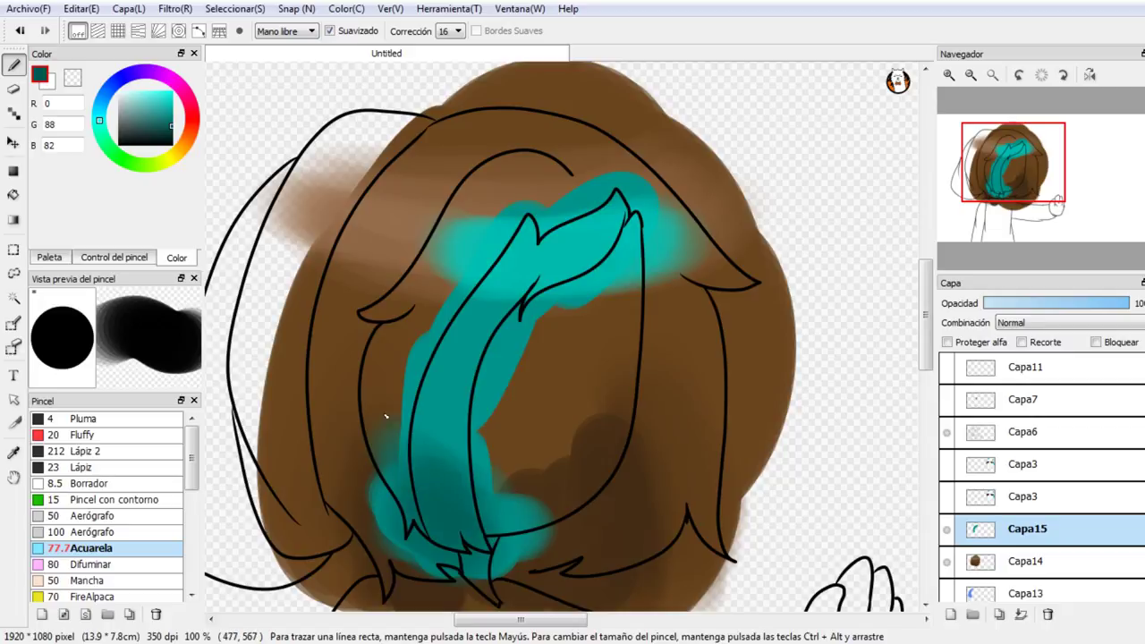
{"action": "left_click", "coordinate": [174, 114]}
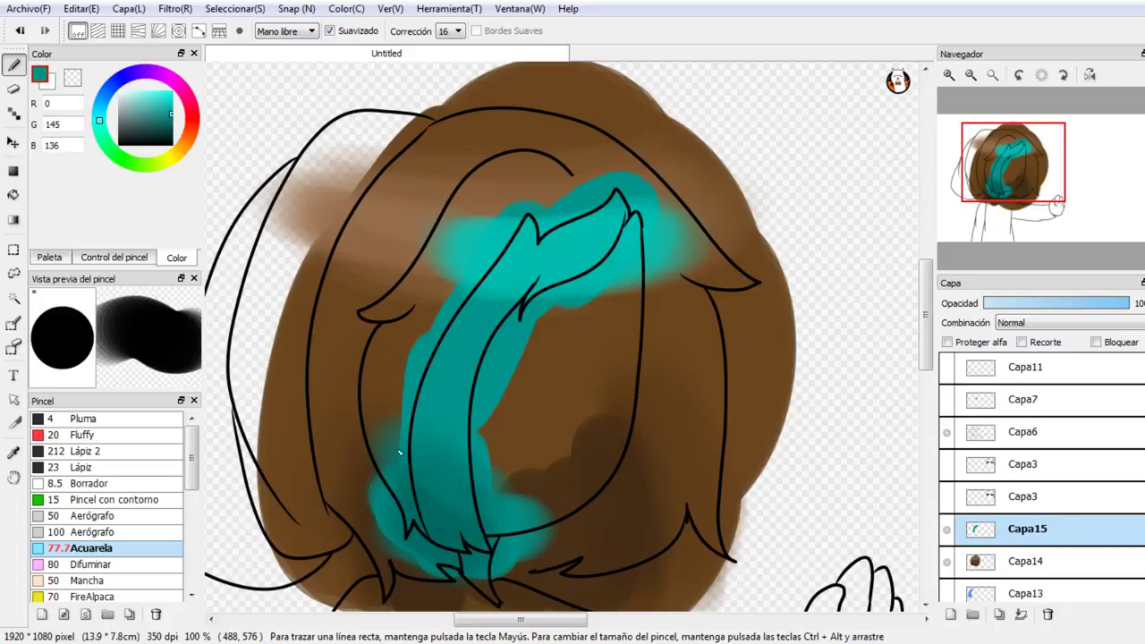
Step: Hide Capa14 and Capa15, add a new layer and cover the torso and outstretched sleeve in dark purple (38, 4, 69)
{"action": "left_click", "coordinate": [946, 561]}
{"action": "left_click", "coordinate": [946, 529]}
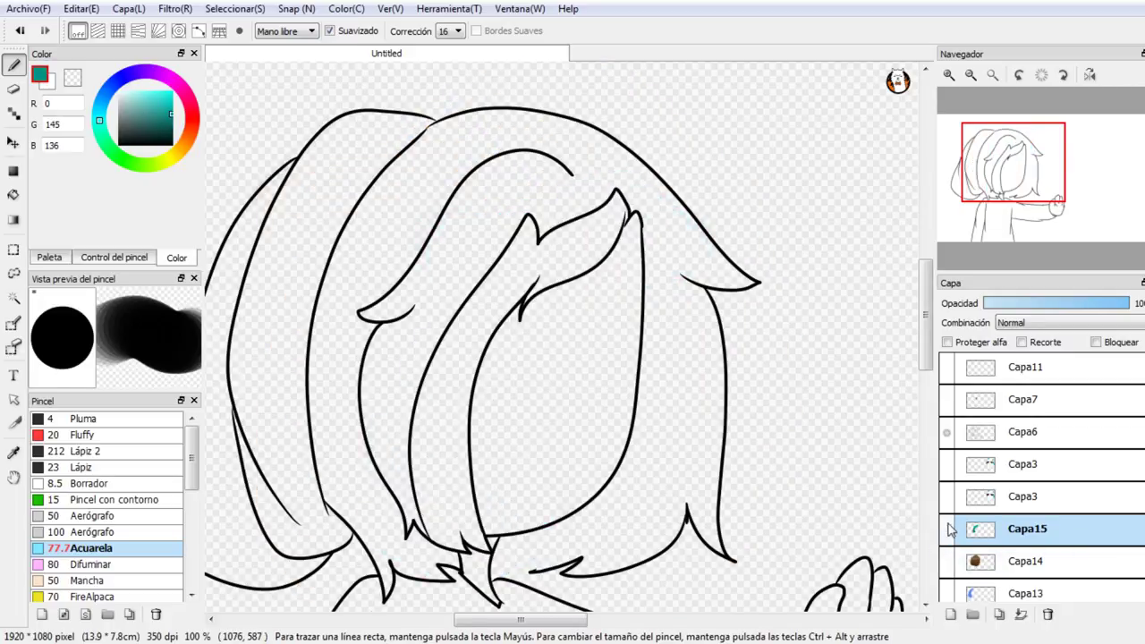
{"action": "left_click_drag", "start_coordinate": [1060, 131], "coordinate": [1048, 176]}
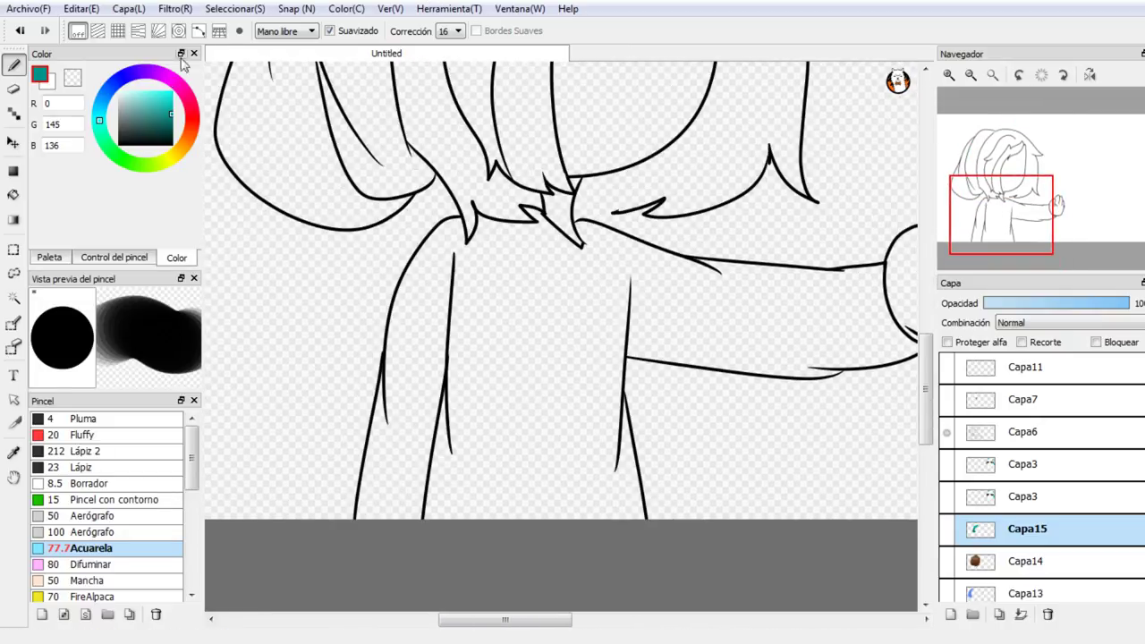
{"action": "left_click", "coordinate": [149, 76]}
{"action": "left_click_drag", "start_coordinate": [159, 117], "coordinate": [170, 130]}
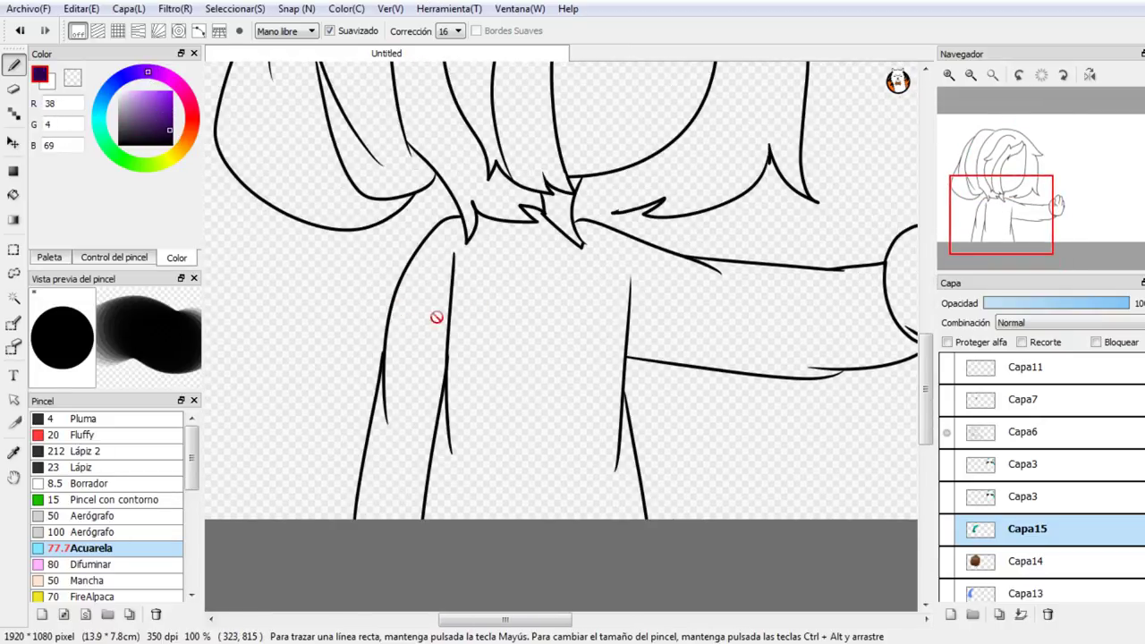
{"action": "left_click", "coordinate": [951, 613]}
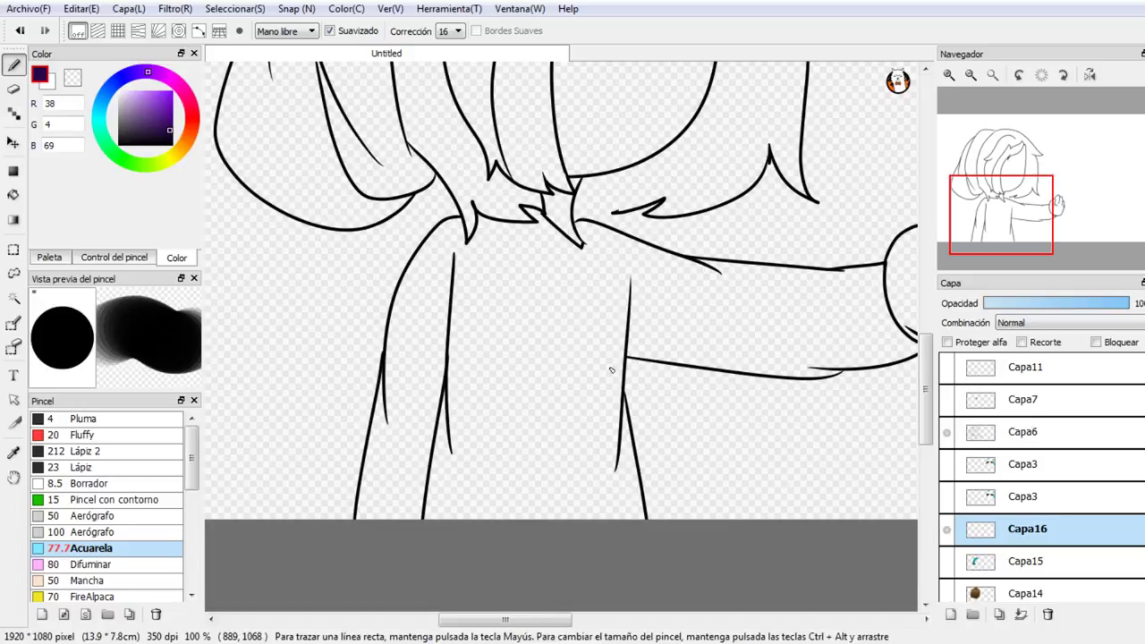
{"action": "mouse_move", "coordinate": [552, 231]}
{"action": "left_mouse_down"}
{"action": "mouse_move", "coordinate": [419, 314]}
{"action": "mouse_move", "coordinate": [439, 256]}
{"action": "mouse_move", "coordinate": [377, 555]}
{"action": "mouse_move", "coordinate": [491, 256]}
{"action": "mouse_move", "coordinate": [480, 586]}
{"action": "mouse_move", "coordinate": [551, 537]}
{"action": "mouse_move", "coordinate": [578, 543]}
{"action": "mouse_move", "coordinate": [631, 287]}
{"action": "mouse_move", "coordinate": [655, 514]}
{"action": "mouse_move", "coordinate": [586, 230]}
{"action": "mouse_move", "coordinate": [642, 243]}
{"action": "mouse_move", "coordinate": [595, 320]}
{"action": "mouse_move", "coordinate": [825, 299]}
{"action": "mouse_move", "coordinate": [756, 296]}
{"action": "mouse_move", "coordinate": [904, 385]}
{"action": "mouse_move", "coordinate": [779, 407]}
{"action": "mouse_move", "coordinate": [666, 380]}
{"action": "left_mouse_up"}
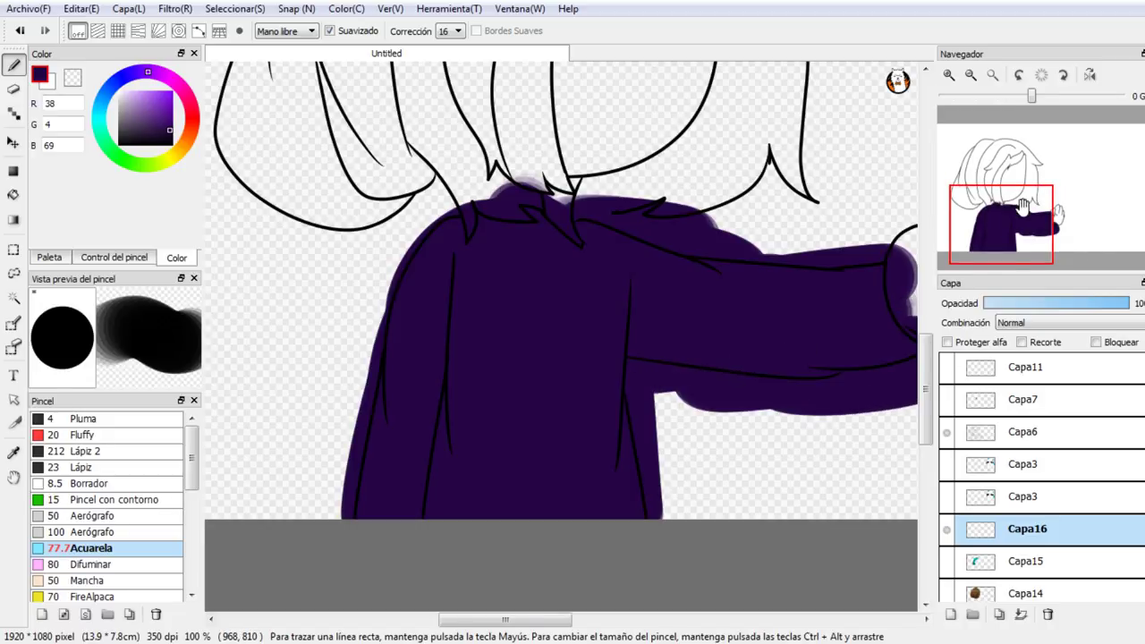
Step: Paint two vertical highlights in brighter purple (86, 0, 160) on the torso of the garment
{"action": "left_click_drag", "start_coordinate": [1023, 206], "coordinate": [998, 215]}
{"action": "left_click", "coordinate": [173, 111]}
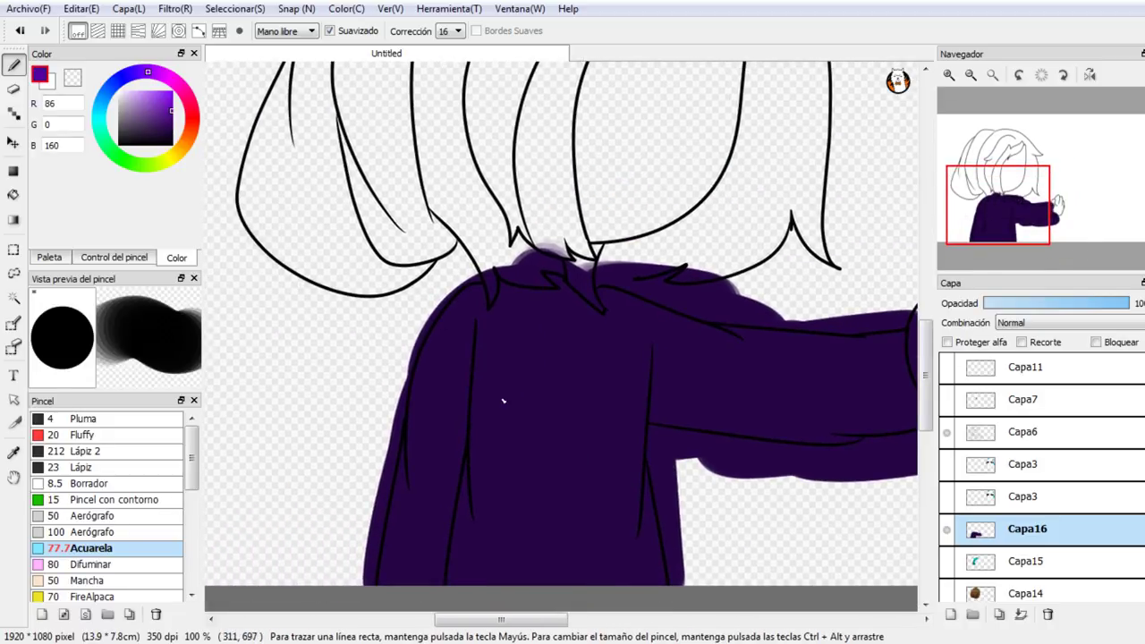
{"action": "mouse_move", "coordinate": [541, 525]}
{"action": "left_mouse_down"}
{"action": "mouse_move", "coordinate": [524, 359]}
{"action": "mouse_move", "coordinate": [532, 588]}
{"action": "mouse_move", "coordinate": [527, 360]}
{"action": "left_mouse_up"}
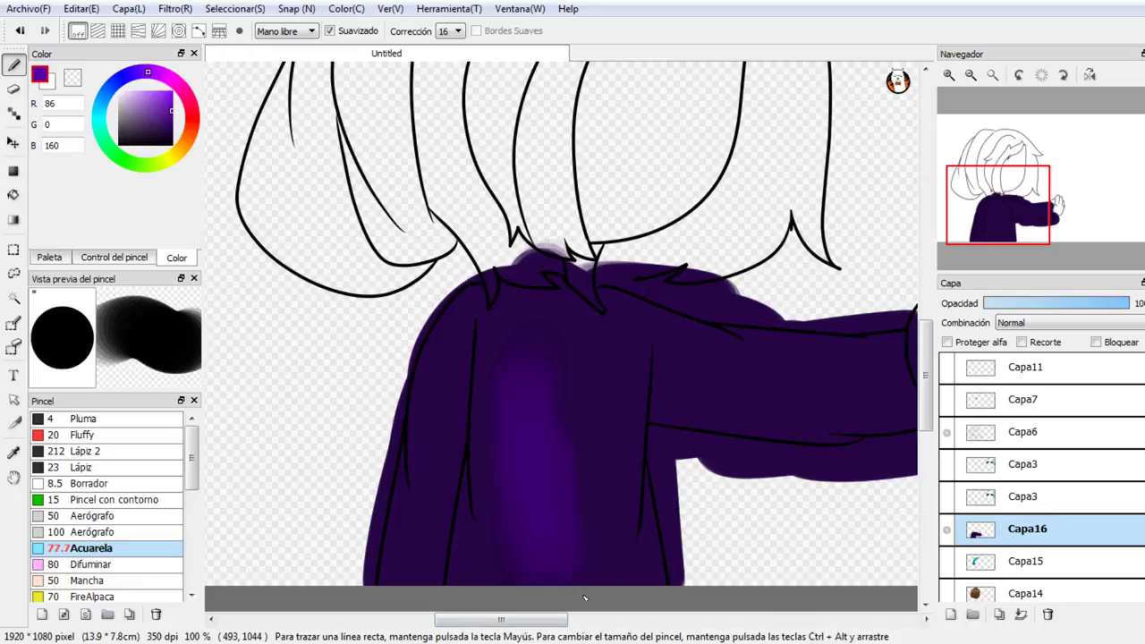
{"action": "left_click_drag", "start_coordinate": [609, 369], "coordinate": [583, 483]}
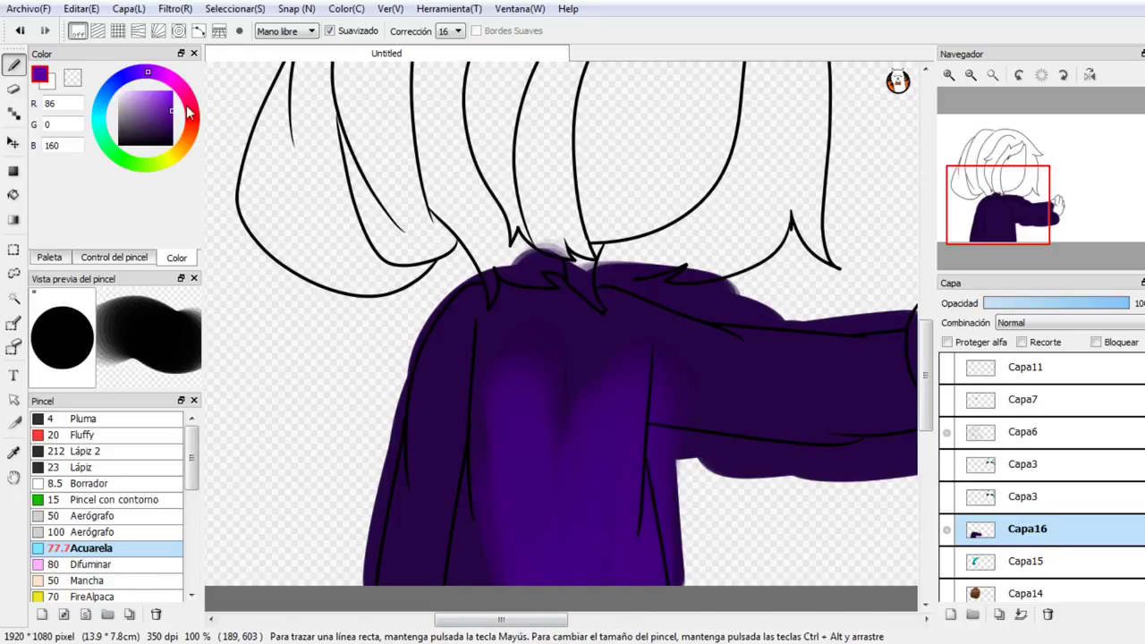
Step: Blend the torso highlights into the garment with purples (70, 0, 130) and (43, 0, 80), including the side below the sleeve
{"action": "left_click", "coordinate": [172, 118]}
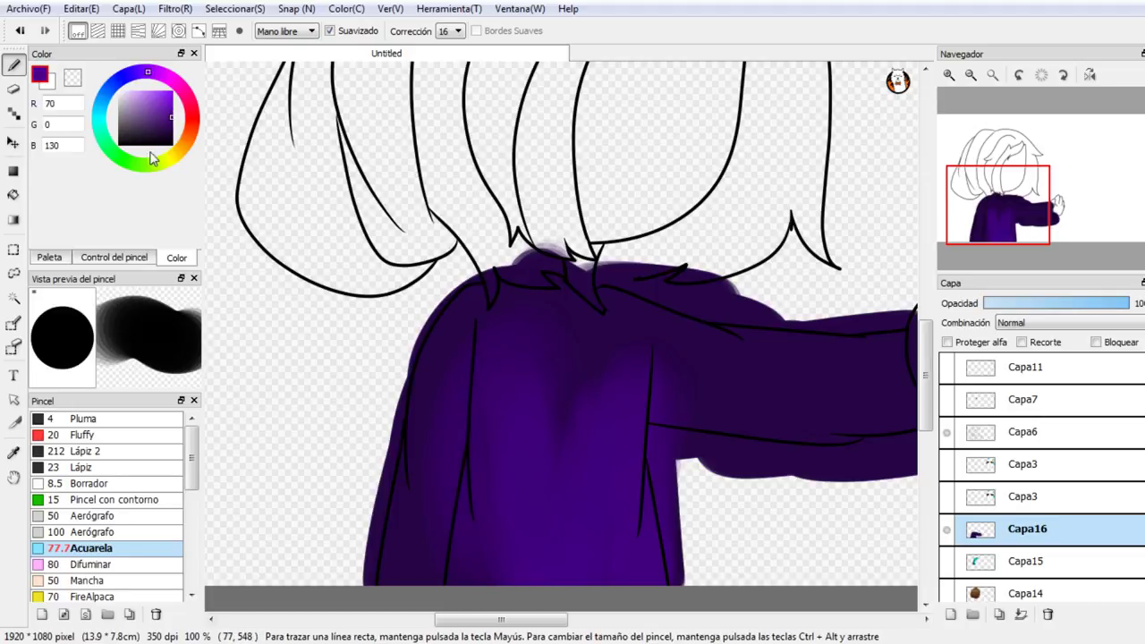
{"action": "left_click", "coordinate": [172, 127]}
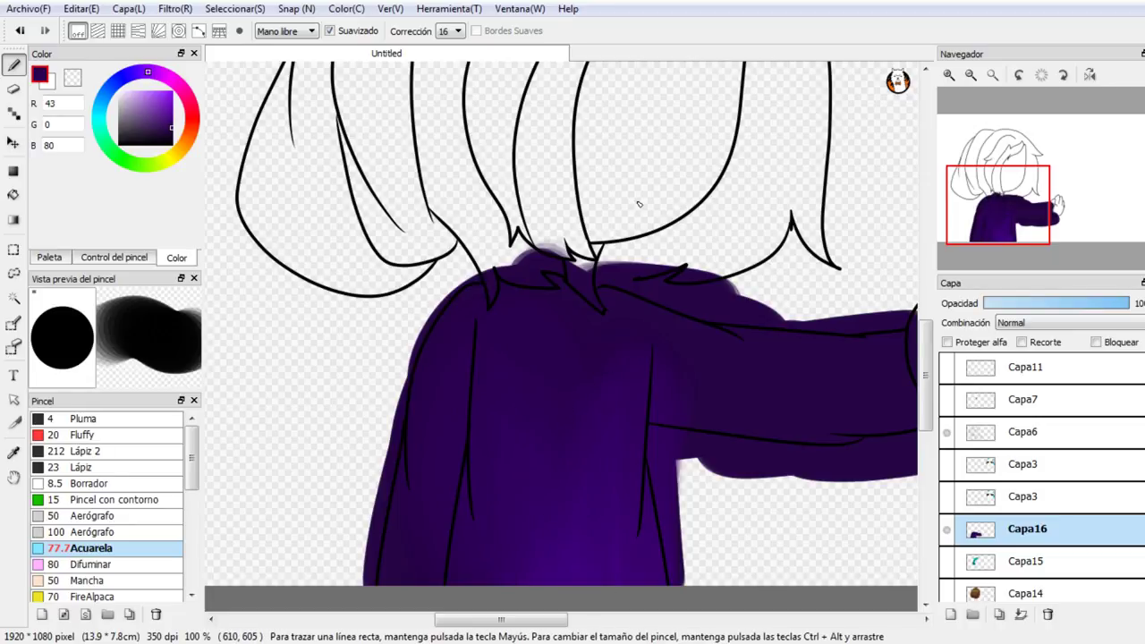
{"action": "left_click_drag", "start_coordinate": [694, 464], "coordinate": [671, 537]}
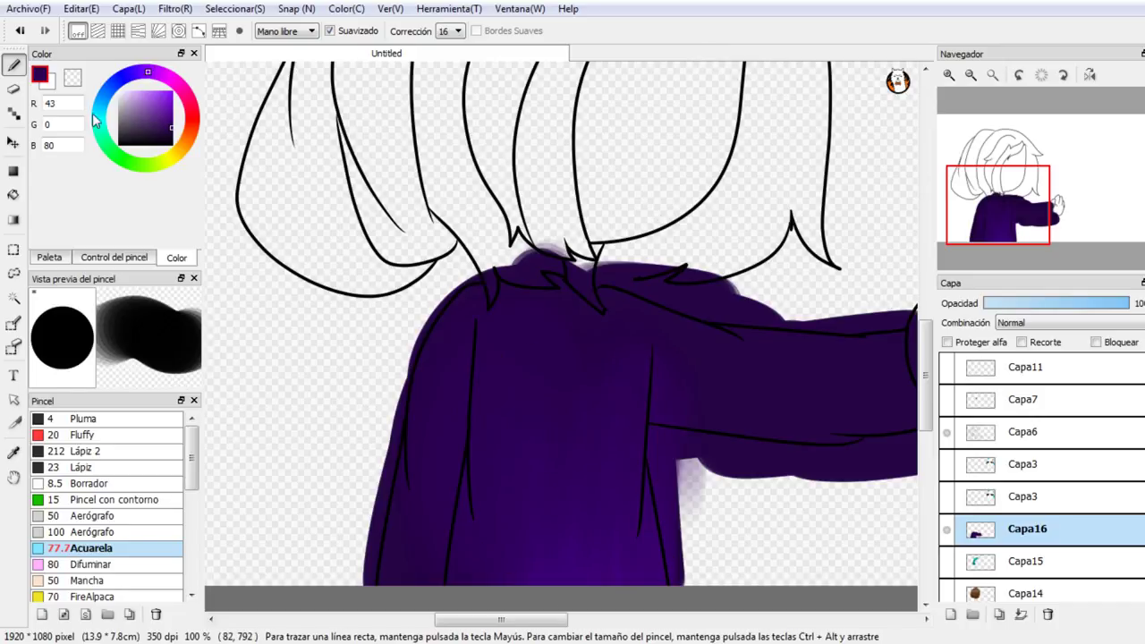
Step: Paint a lighter purple band around the garment's neckline and blend its lower edge with purple (58, 16, 96)
{"action": "left_click_drag", "start_coordinate": [143, 107], "coordinate": [158, 106]}
{"action": "mouse_move", "coordinate": [555, 285]}
{"action": "left_mouse_down"}
{"action": "mouse_move", "coordinate": [626, 295]}
{"action": "mouse_move", "coordinate": [519, 288]}
{"action": "left_mouse_up"}
{"action": "left_click_drag", "start_coordinate": [148, 83], "coordinate": [163, 124]}
{"action": "mouse_move", "coordinate": [518, 288]}
{"action": "left_mouse_down"}
{"action": "mouse_move", "coordinate": [672, 319]}
{"action": "mouse_move", "coordinate": [713, 301]}
{"action": "mouse_move", "coordinate": [491, 270]}
{"action": "mouse_move", "coordinate": [435, 321]}
{"action": "mouse_move", "coordinate": [639, 342]}
{"action": "left_mouse_up"}
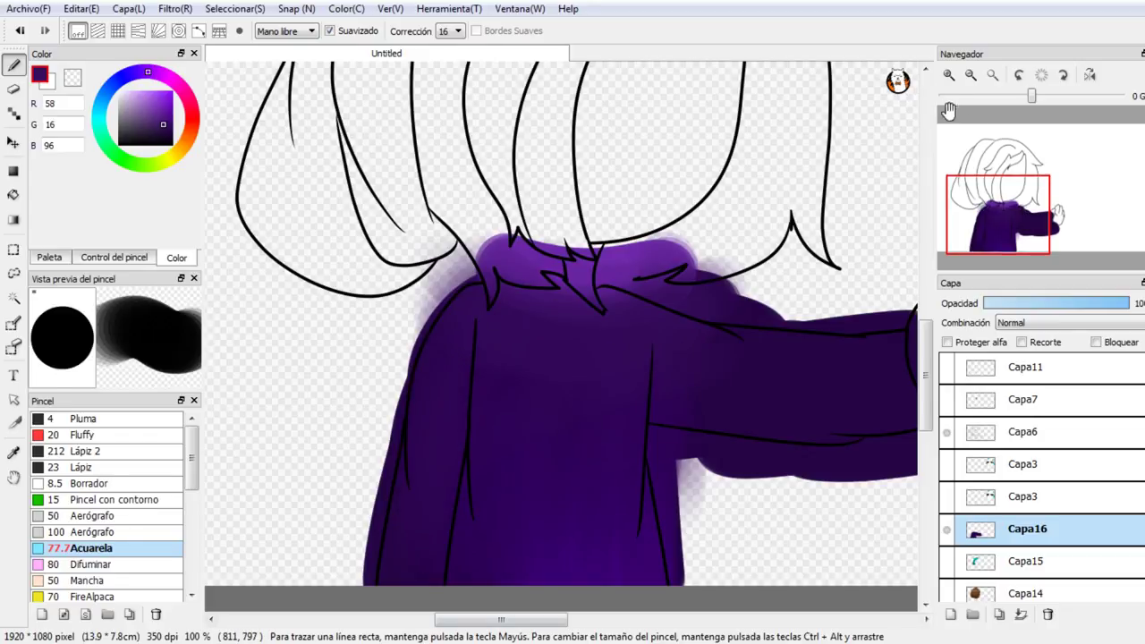
Step: Hide the garment colour layer Capa16 so only the line art shows
{"action": "left_click", "coordinate": [973, 75]}
{"action": "left_click_drag", "start_coordinate": [981, 232], "coordinate": [1005, 220]}
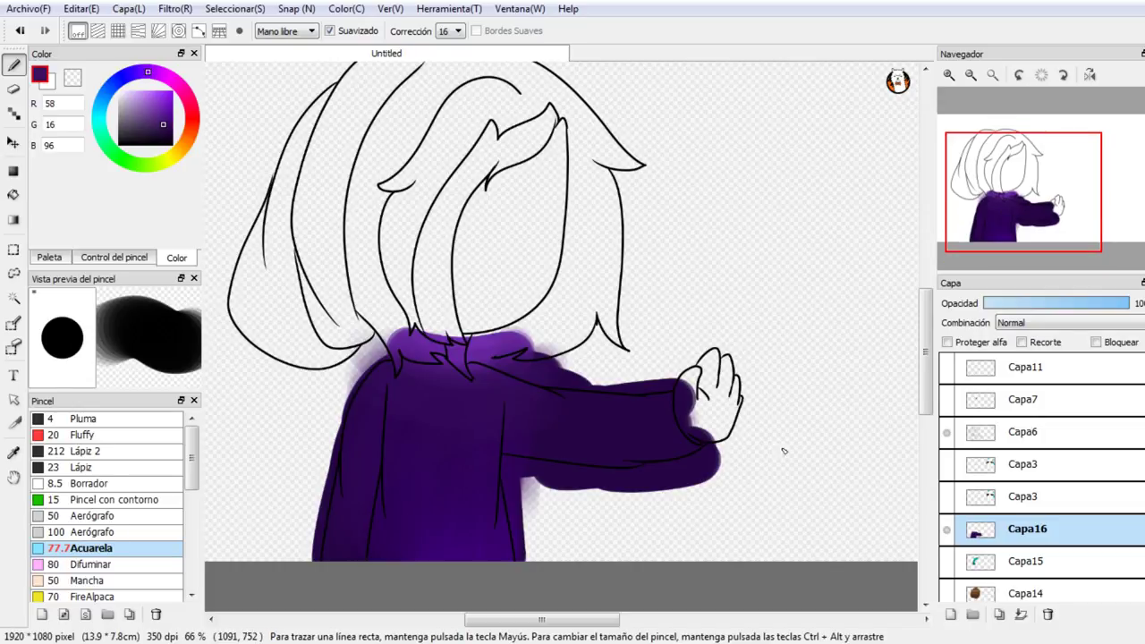
{"action": "left_click_drag", "start_coordinate": [935, 535], "coordinate": [942, 534]}
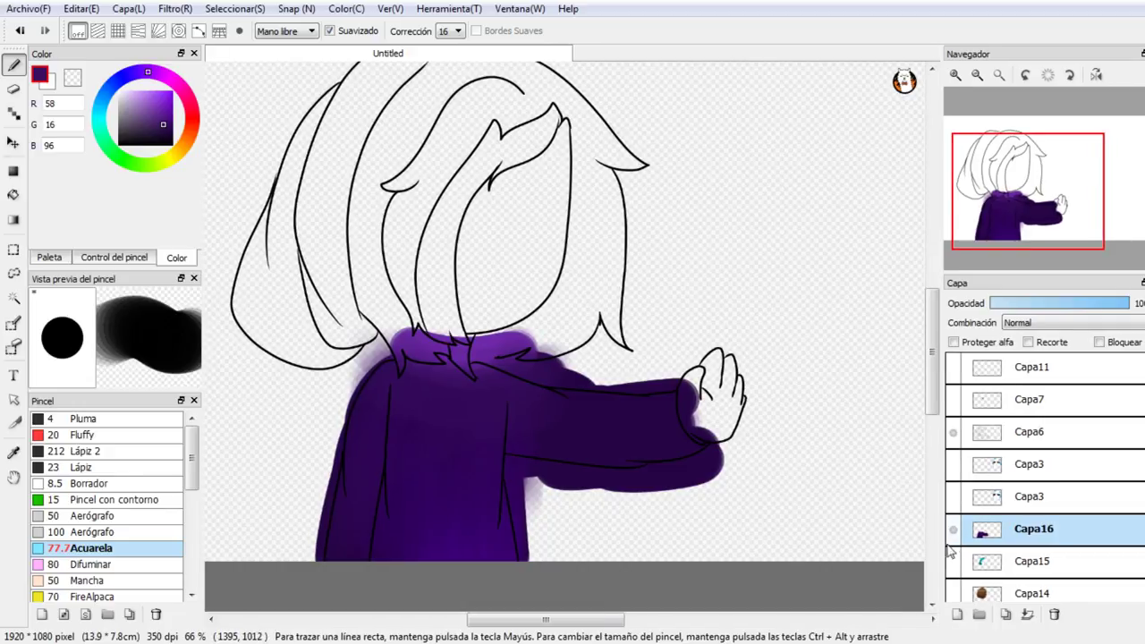
{"action": "left_click", "coordinate": [952, 530]}
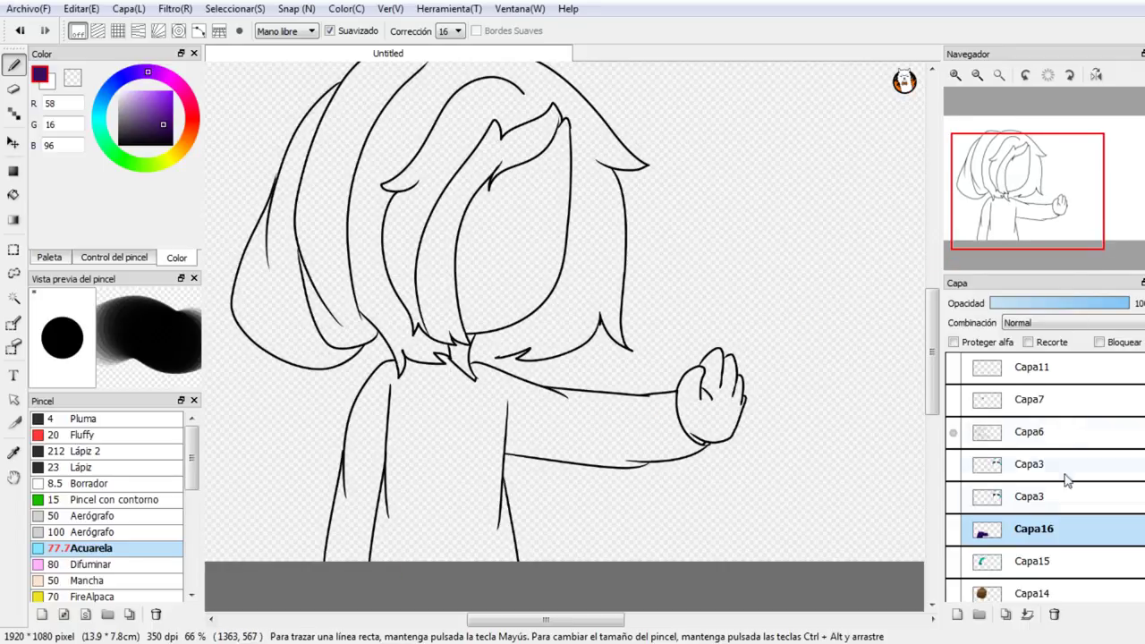
Step: Try to select the garment area from the line art with the magic wand while on layer Capa1
{"action": "scroll", "coordinate": [965, 541], "scroll_direction": "down", "scroll_amount": 3}
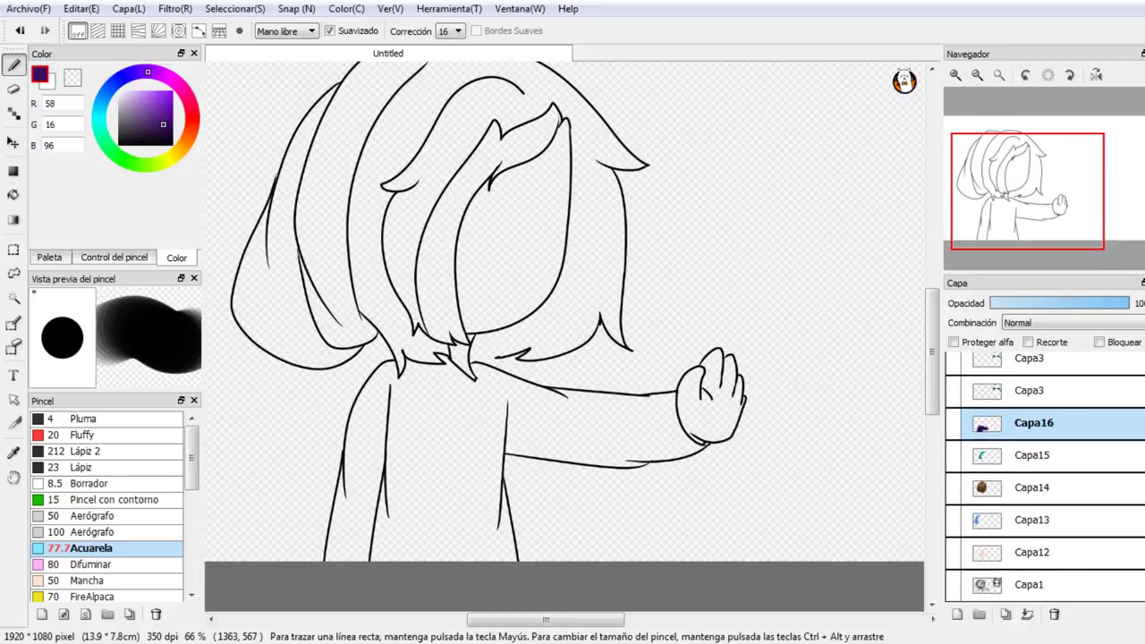
{"action": "left_click", "coordinate": [1002, 587]}
{"action": "left_click", "coordinate": [12, 298]}
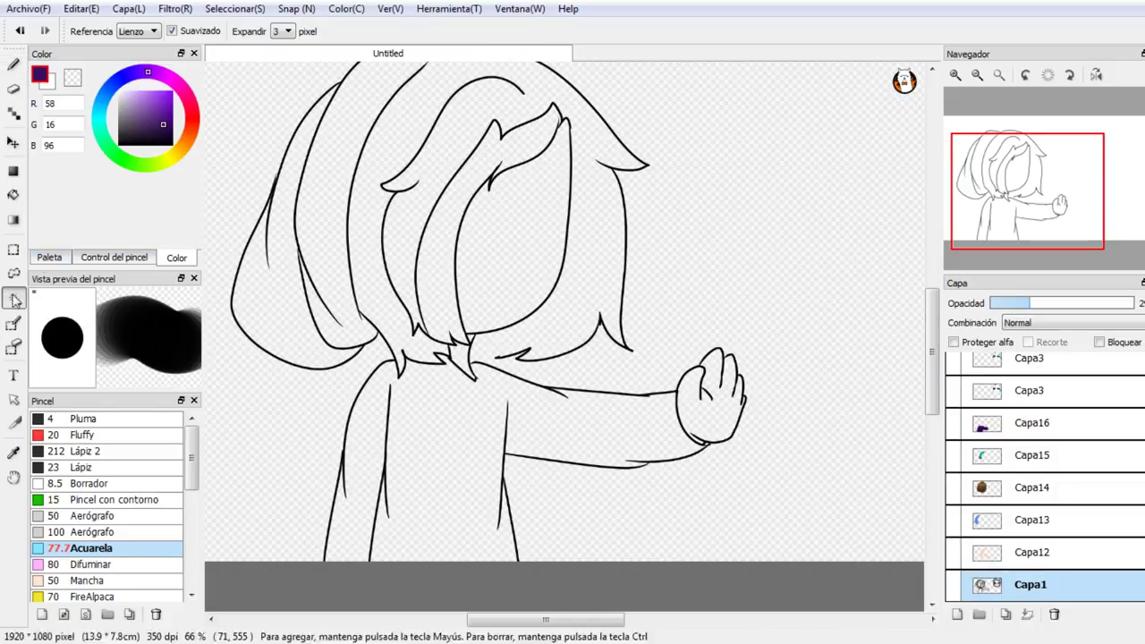
{"action": "left_click", "coordinate": [580, 407]}
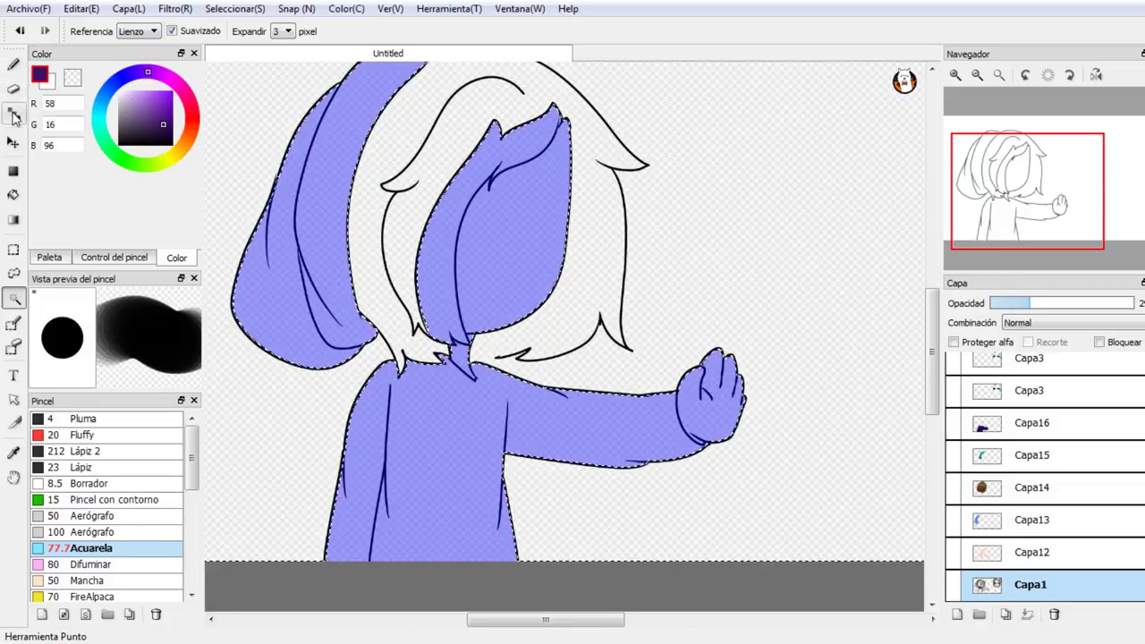
{"action": "left_click", "coordinate": [20, 30]}
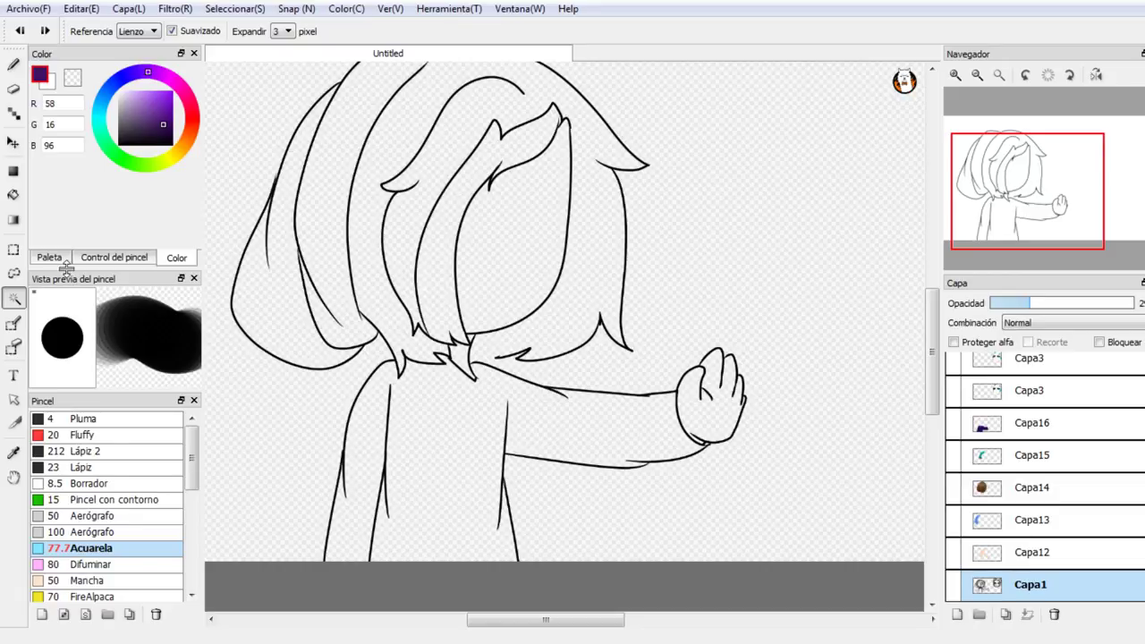
Step: On line art layer Capa6, close the gap between the lower hair edge and the neck with black strokes of the 4 px Pluma brush
{"action": "left_click", "coordinate": [14, 65]}
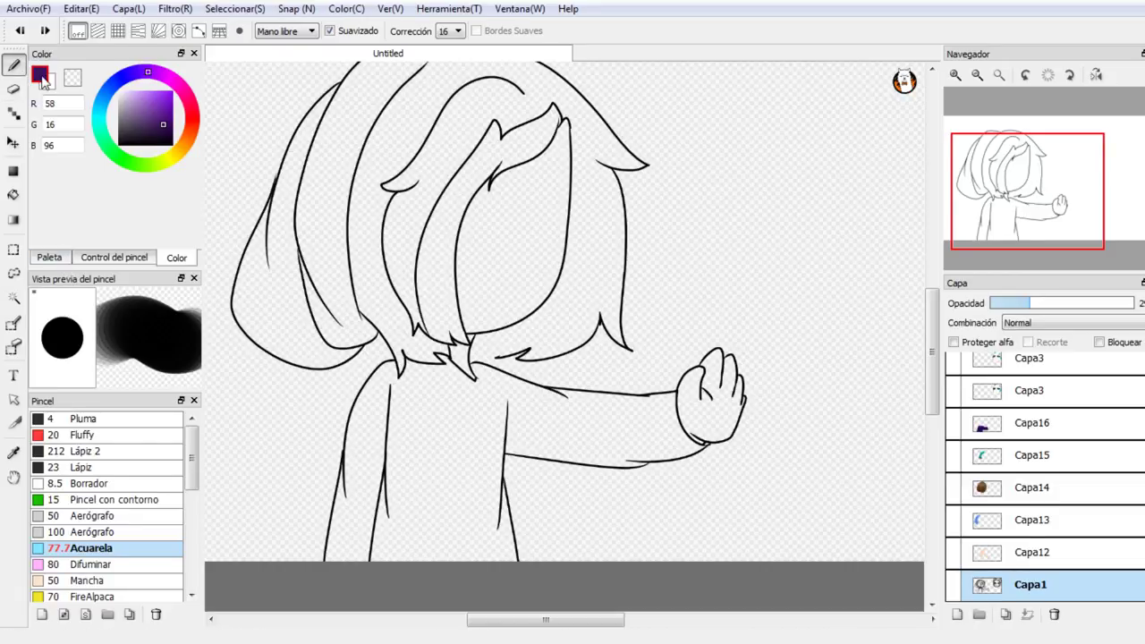
{"action": "left_click", "coordinate": [955, 79]}
{"action": "left_click", "coordinate": [956, 79]}
{"action": "left_click_drag", "start_coordinate": [1062, 184], "coordinate": [1011, 205]}
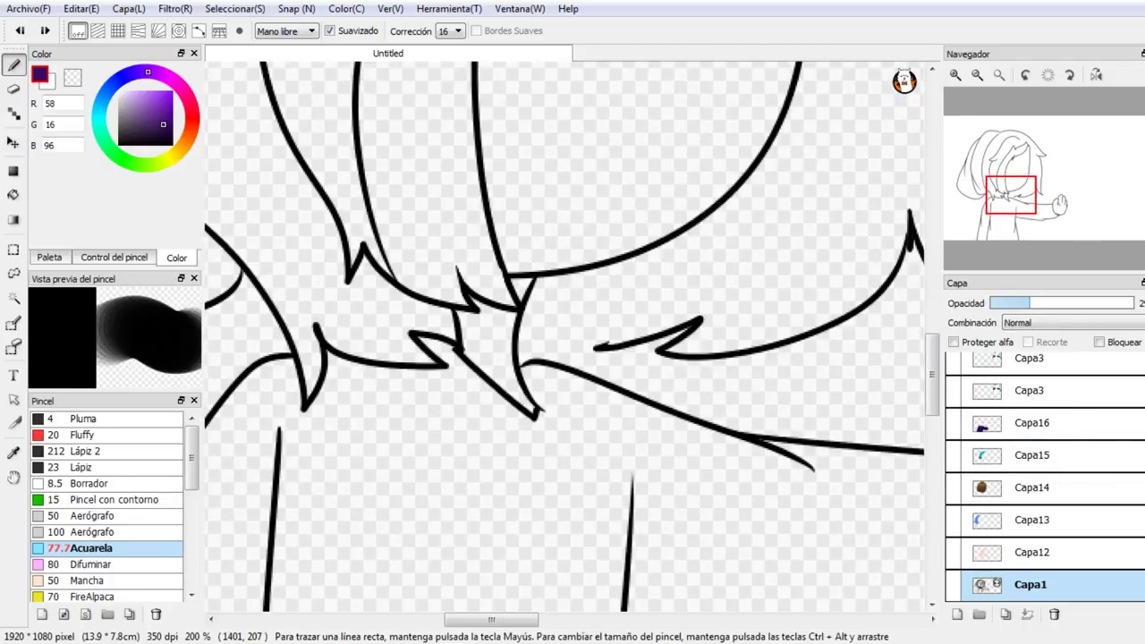
{"action": "scroll", "coordinate": [1029, 447], "scroll_direction": "up", "scroll_amount": 3}
{"action": "left_click", "coordinate": [1027, 431]}
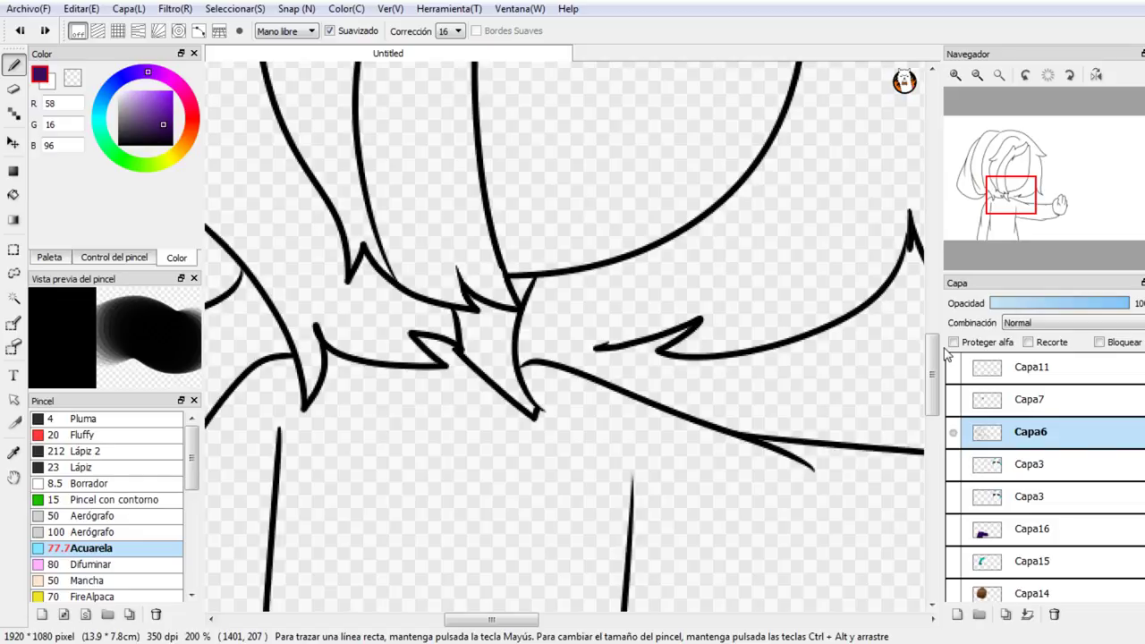
{"action": "left_click", "coordinate": [71, 420]}
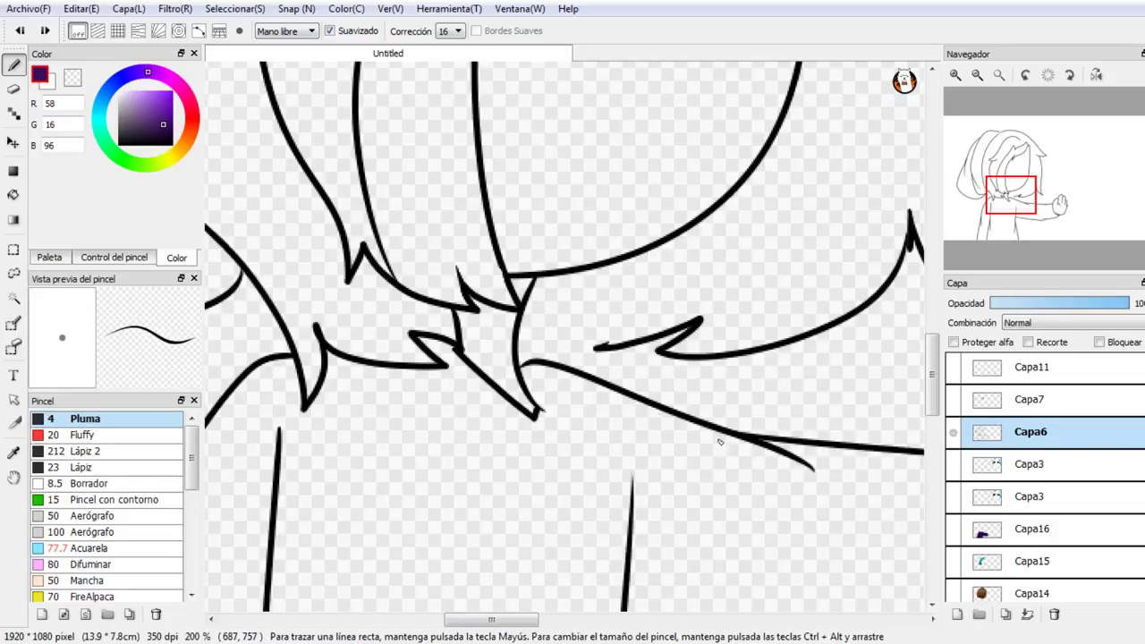
{"action": "left_click_drag", "start_coordinate": [601, 355], "coordinate": [512, 356]}
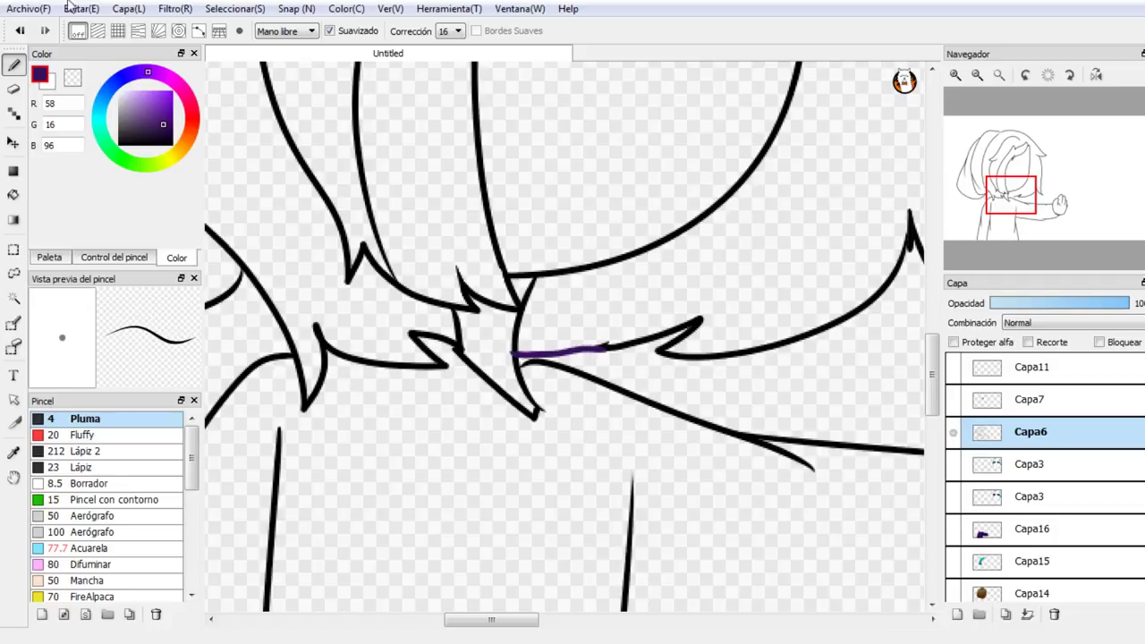
{"action": "left_click", "coordinate": [22, 31]}
{"action": "left_click_drag", "start_coordinate": [133, 128], "coordinate": [78, 192]}
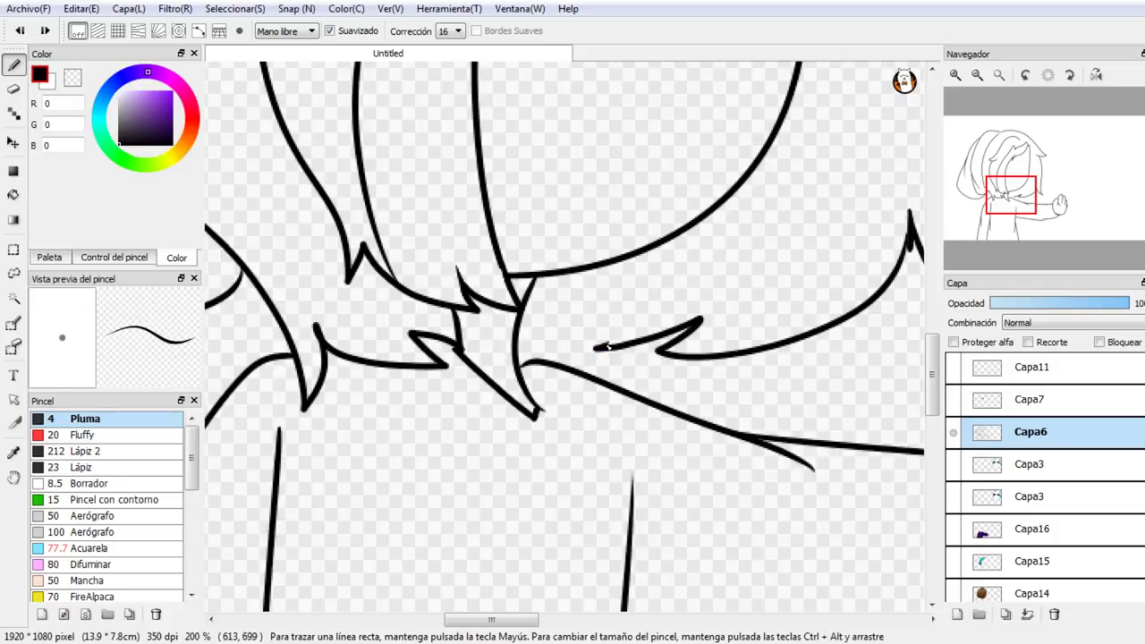
{"action": "left_click_drag", "start_coordinate": [608, 347], "coordinate": [484, 343]}
{"action": "key", "text": "ctrl+z"}
{"action": "mouse_move", "coordinate": [519, 360]}
{"action": "left_mouse_down"}
{"action": "mouse_move", "coordinate": [611, 346]}
{"action": "mouse_move", "coordinate": [545, 360]}
{"action": "mouse_move", "coordinate": [567, 341]}
{"action": "mouse_move", "coordinate": [516, 361]}
{"action": "left_mouse_up"}
{"action": "key", "text": "ctrl+z"}
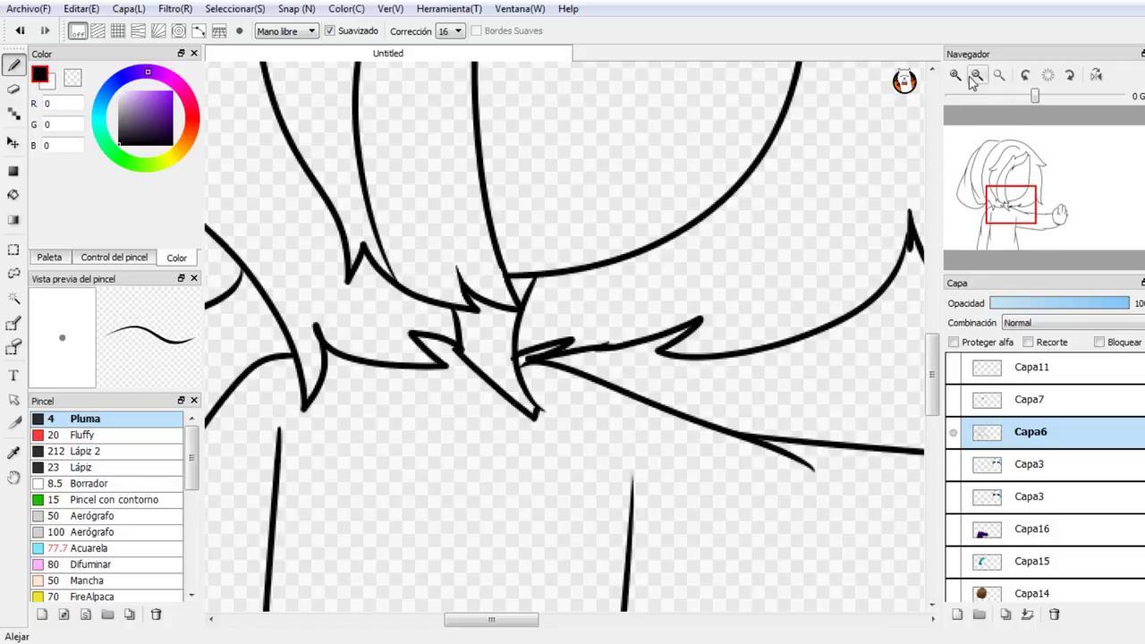
Step: Select the background around the character with the magic wand and check the selection edge beside the neck
{"action": "left_click", "coordinate": [956, 75]}
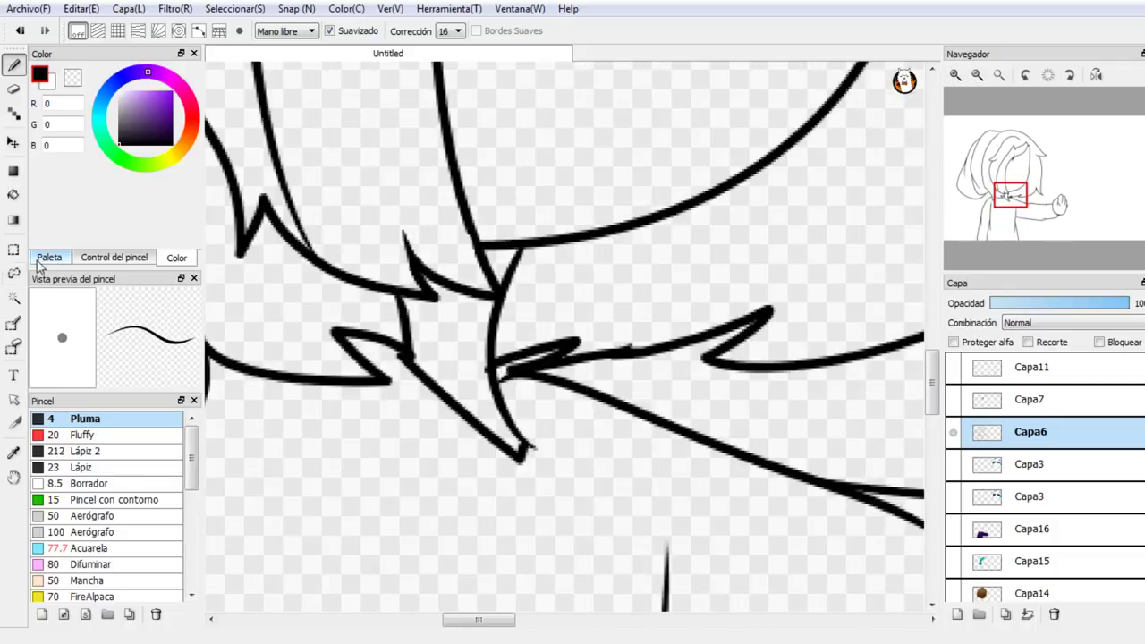
{"action": "left_click", "coordinate": [13, 297]}
{"action": "left_click", "coordinate": [667, 393]}
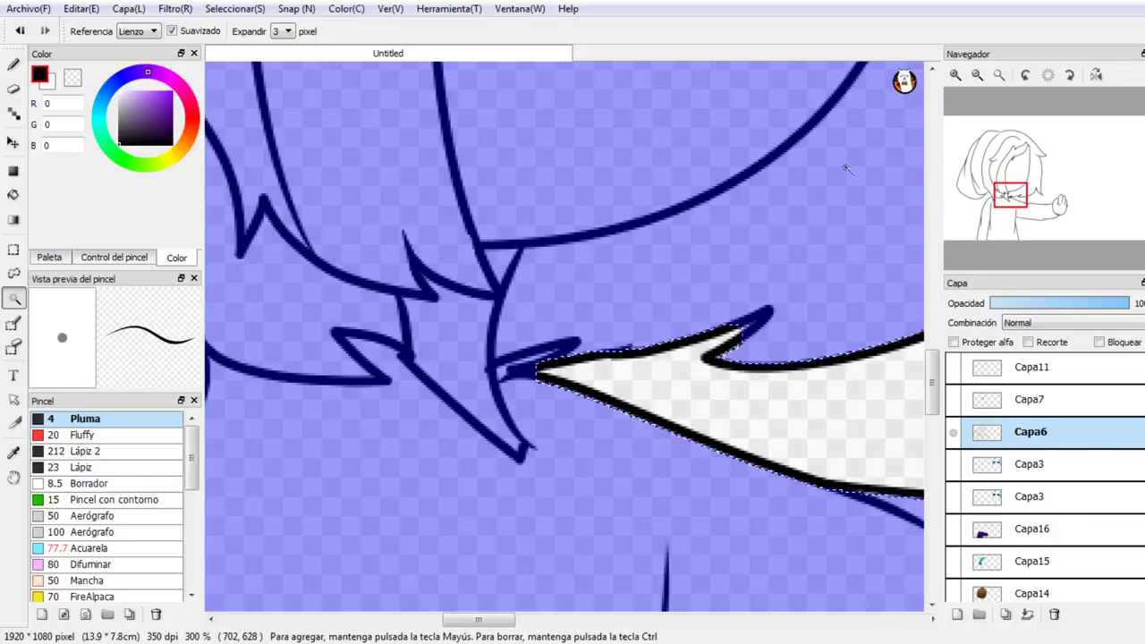
{"action": "left_click", "coordinate": [984, 75]}
{"action": "left_click", "coordinate": [984, 75]}
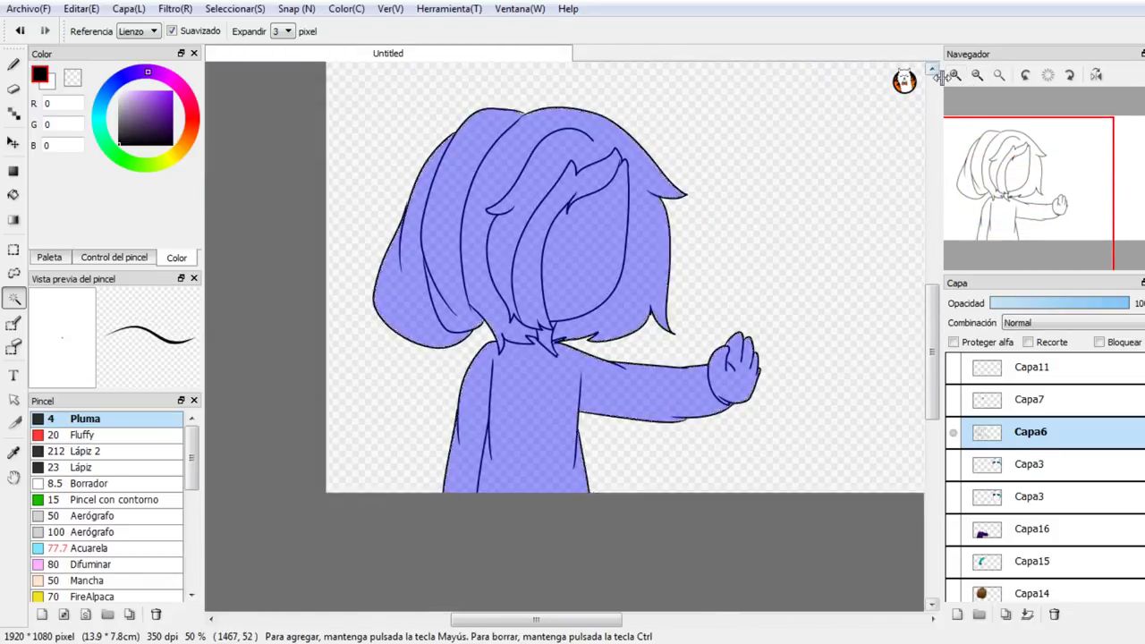
{"action": "left_click", "coordinate": [955, 75]}
{"action": "left_click", "coordinate": [956, 75]}
{"action": "left_click", "coordinate": [956, 75]}
{"action": "left_click", "coordinate": [955, 75]}
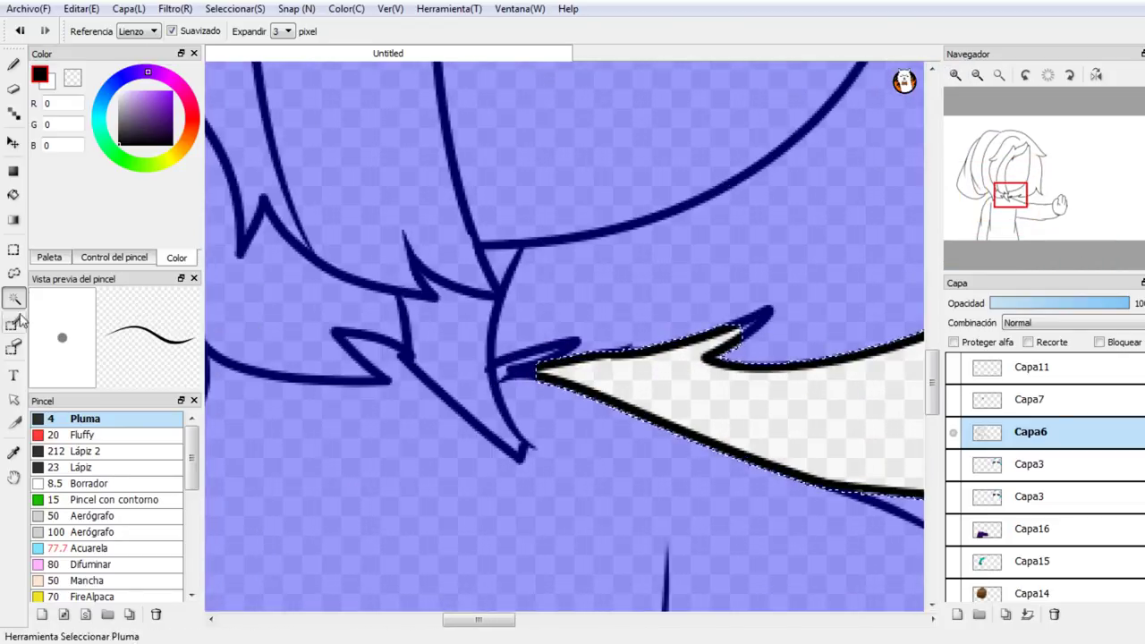
Step: Add the missed narrow area between the hair tip and the shoulder to the background selection with the selection pen
{"action": "left_click", "coordinate": [13, 324]}
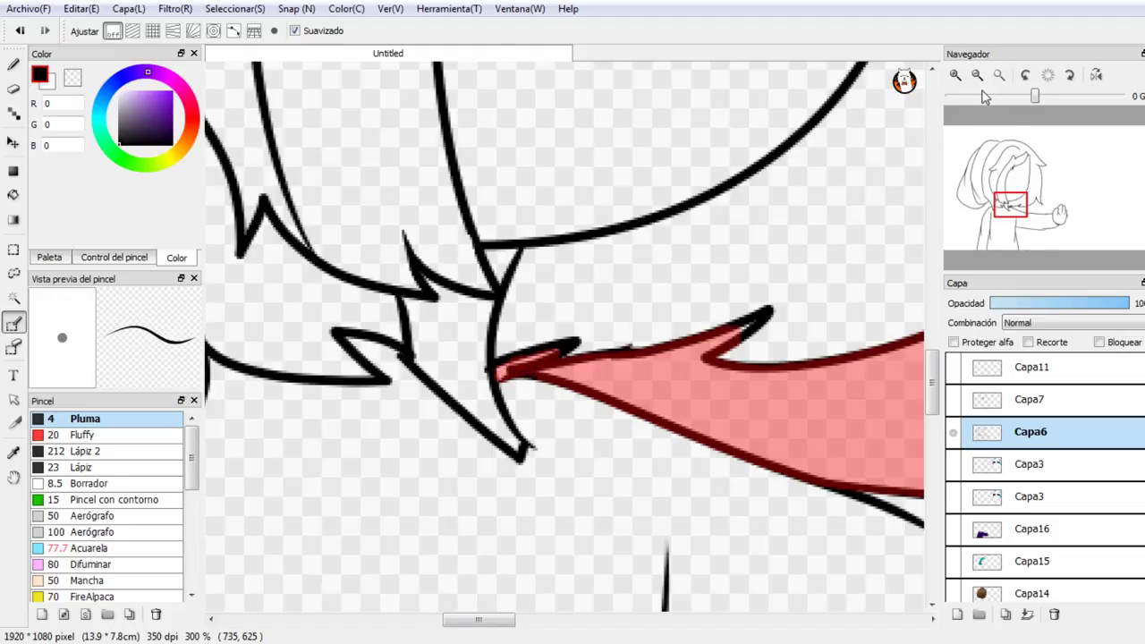
{"action": "left_click", "coordinate": [984, 95]}
{"action": "left_click", "coordinate": [978, 76]}
{"action": "left_click", "coordinate": [978, 76]}
{"action": "left_click", "coordinate": [978, 76]}
{"action": "left_click", "coordinate": [1048, 76]}
{"action": "left_click", "coordinate": [977, 75]}
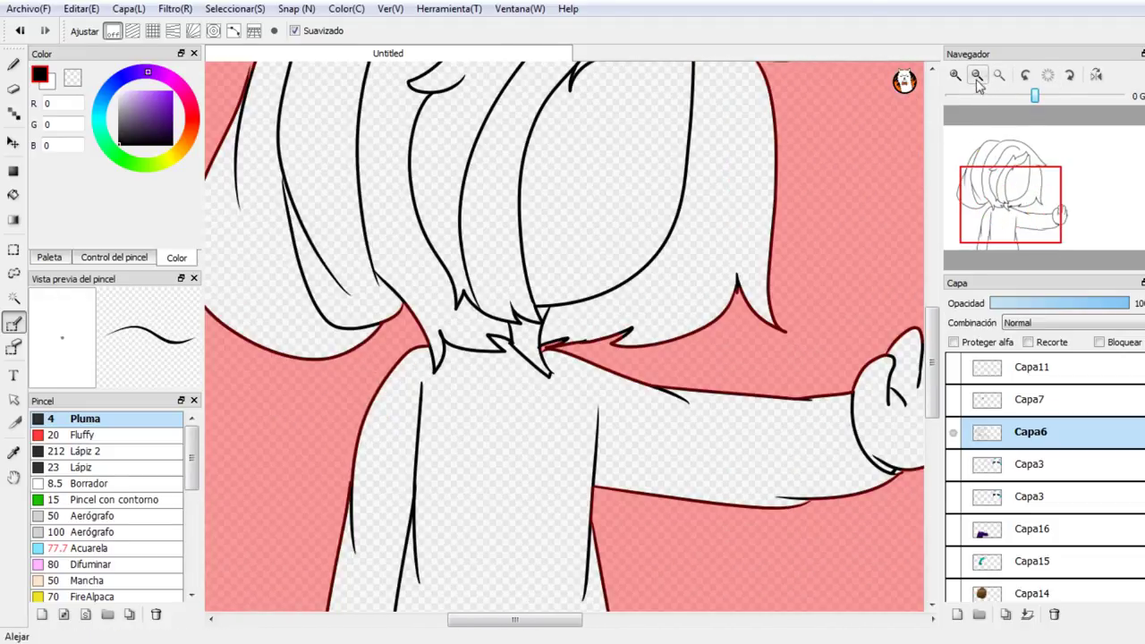
{"action": "left_click", "coordinate": [977, 75]}
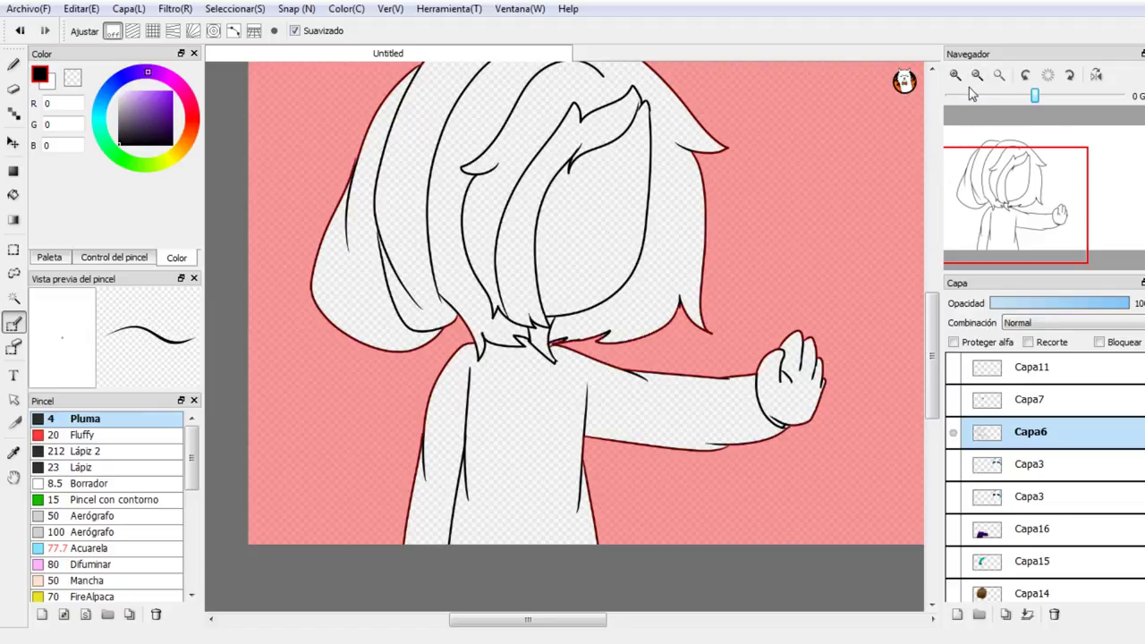
{"action": "left_click", "coordinate": [968, 96]}
{"action": "left_click", "coordinate": [968, 96]}
{"action": "left_click", "coordinate": [968, 95]}
{"action": "left_click", "coordinate": [968, 96]}
{"action": "left_click", "coordinate": [1048, 76]}
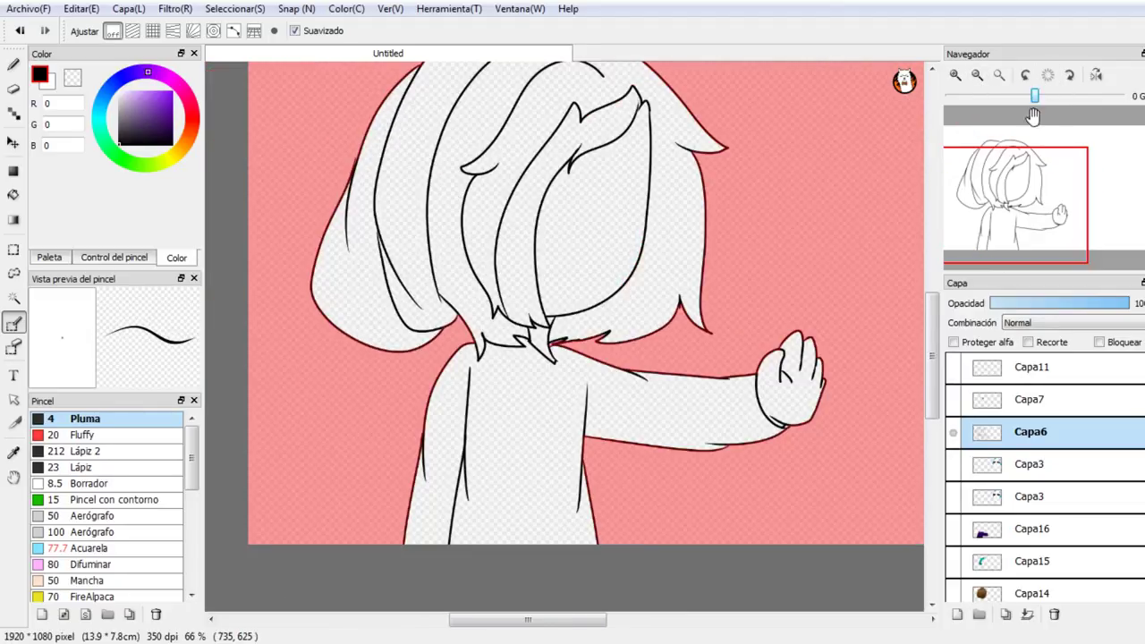
{"action": "left_click", "coordinate": [977, 75]}
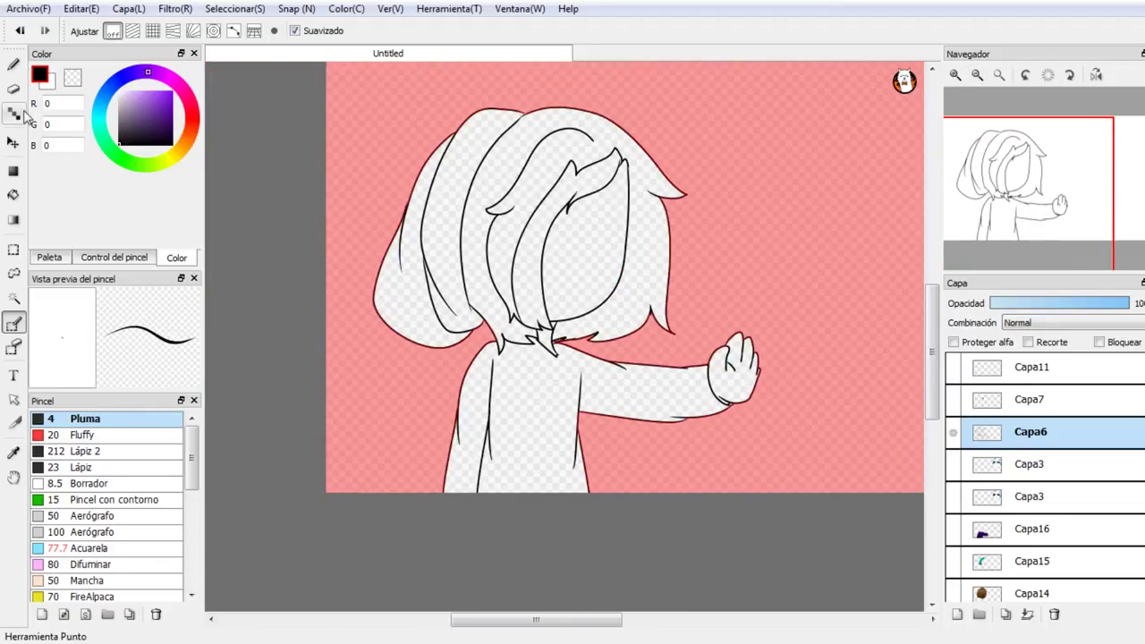
Step: Activate the eraser and show the colour layers Capa16, Capa15, Capa14, Capa13 and Capa12
{"action": "left_click", "coordinate": [14, 90]}
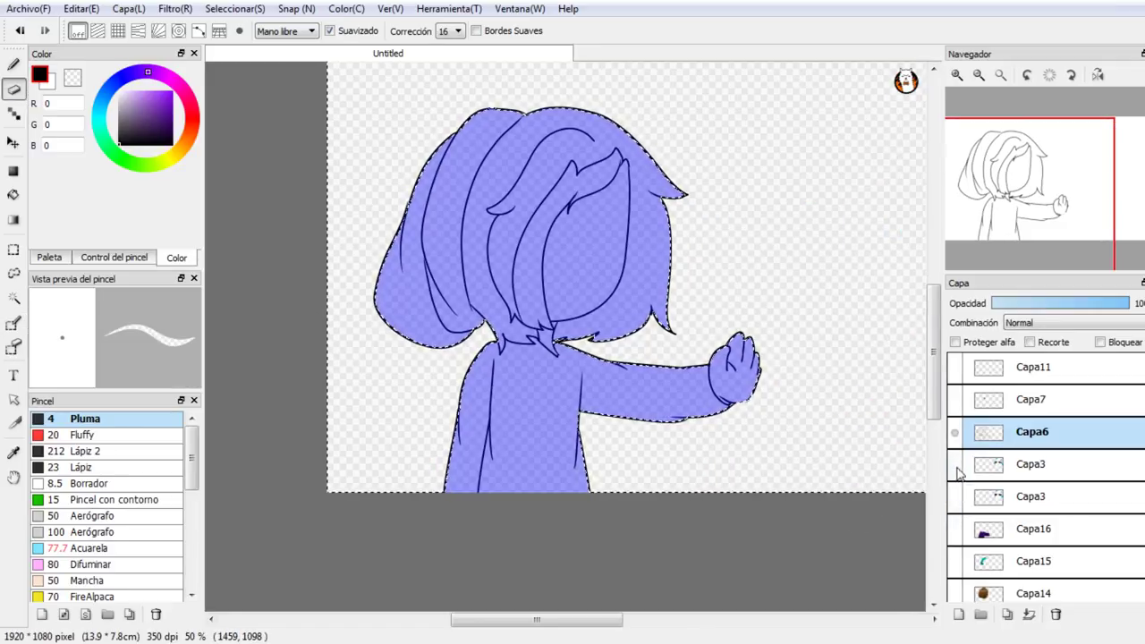
{"action": "left_click", "coordinate": [954, 534]}
{"action": "left_click", "coordinate": [954, 564]}
{"action": "left_click", "coordinate": [955, 592]}
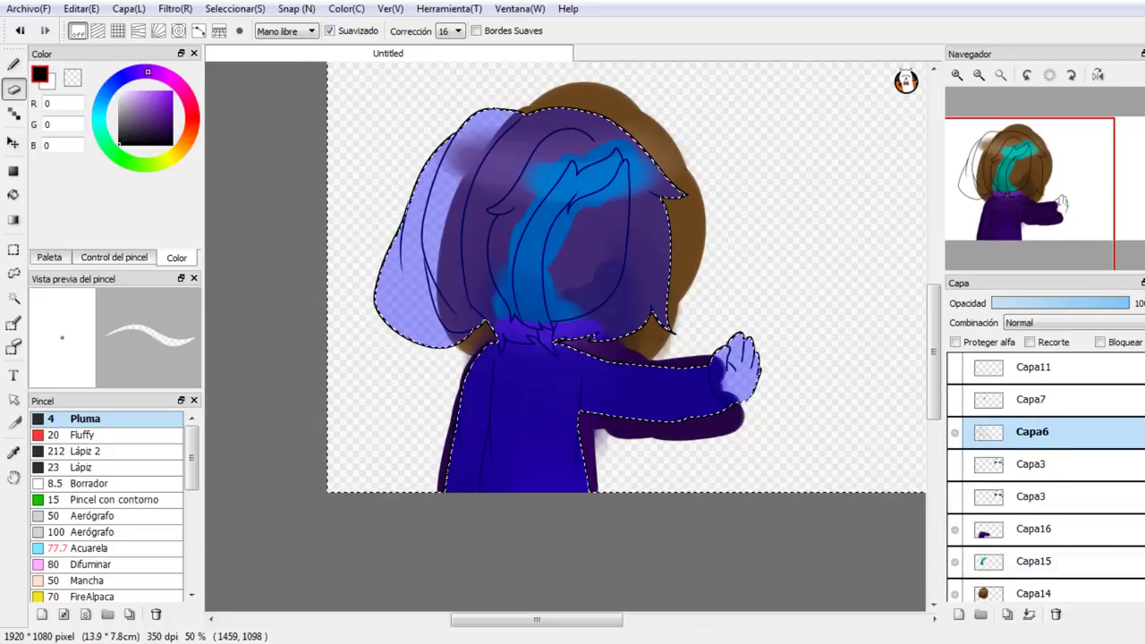
{"action": "scroll", "coordinate": [1138, 594], "scroll_direction": "down", "scroll_amount": 2}
{"action": "left_click", "coordinate": [955, 520]}
{"action": "left_click", "coordinate": [955, 552]}
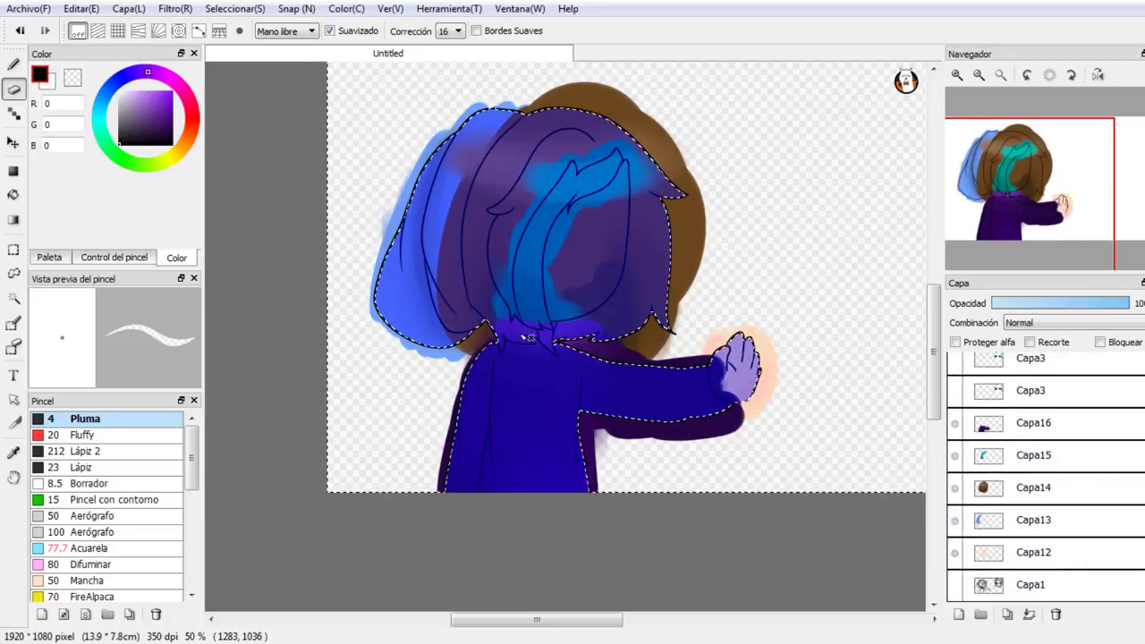
Step: Set the eraser size to 308 and erase the skin colour spilling outside the hand on layer Capa12
{"action": "left_click", "coordinate": [114, 260]}
{"action": "left_click_drag", "start_coordinate": [135, 78], "coordinate": [170, 78]}
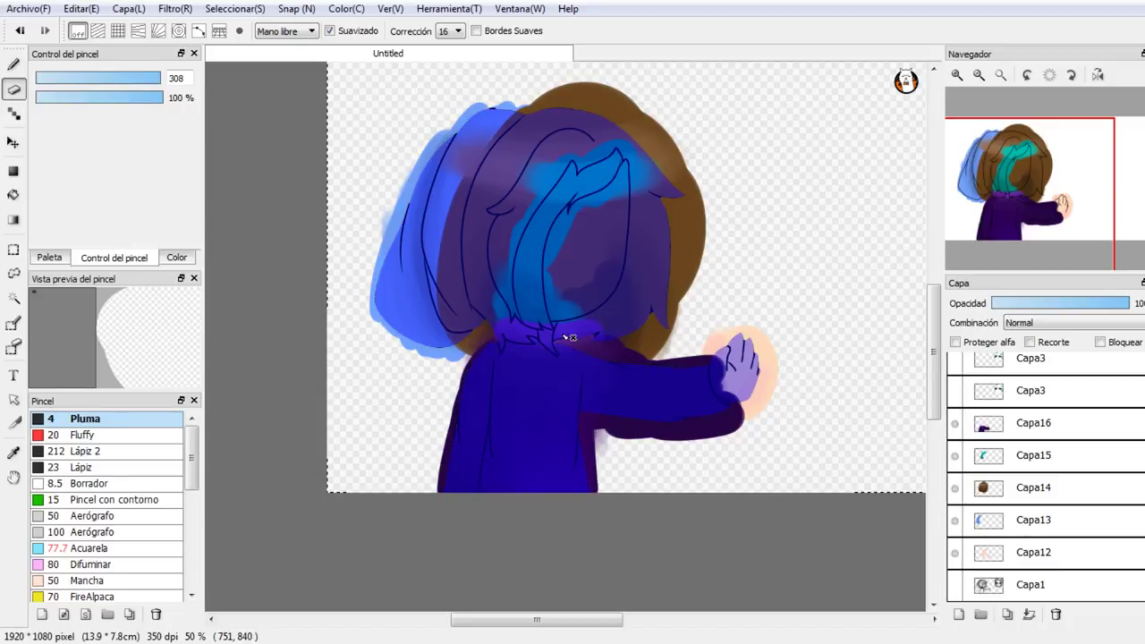
{"action": "left_click", "coordinate": [19, 33]}
{"action": "left_click", "coordinate": [1035, 552]}
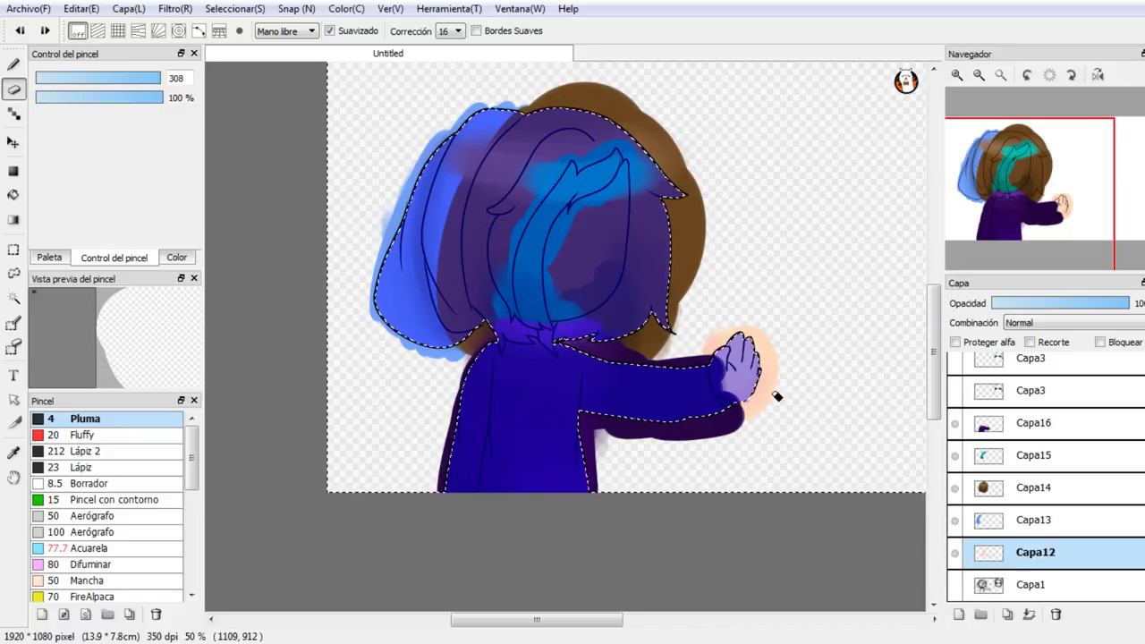
{"action": "left_click_drag", "start_coordinate": [767, 396], "coordinate": [593, 448]}
{"action": "key", "text": "ctrl+d"}
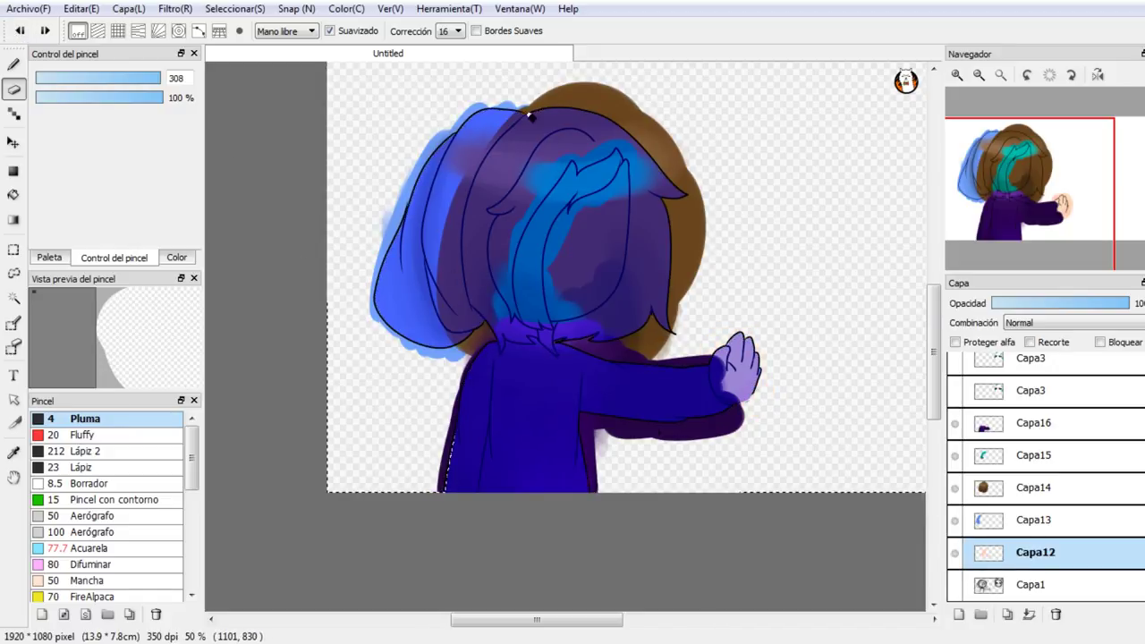
{"action": "left_click_drag", "start_coordinate": [626, 430], "coordinate": [490, 531]}
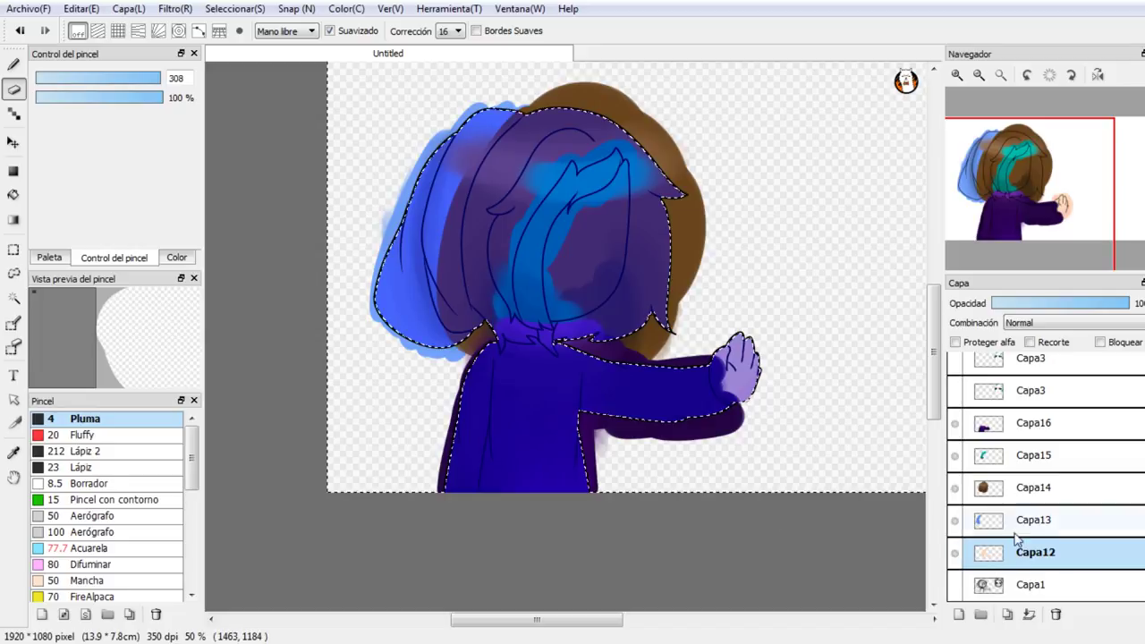
Step: Erase the blue colour outside the outline on layer Capa13 and the brown hair overspill on layer Capa14
{"action": "left_click", "coordinate": [1016, 528]}
{"action": "mouse_move", "coordinate": [703, 387]}
{"action": "left_mouse_down"}
{"action": "mouse_move", "coordinate": [547, 370]}
{"action": "mouse_move", "coordinate": [346, 325]}
{"action": "mouse_move", "coordinate": [403, 178]}
{"action": "mouse_move", "coordinate": [450, 124]}
{"action": "left_mouse_up"}
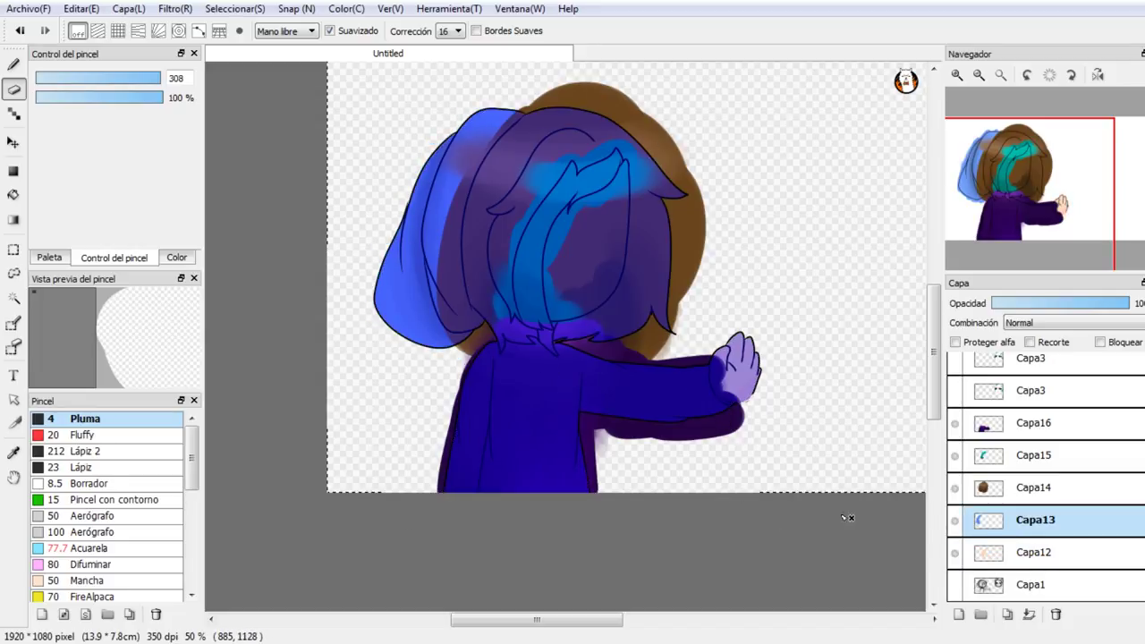
{"action": "key", "text": "ctrl+z"}
{"action": "mouse_move", "coordinate": [653, 350]}
{"action": "left_mouse_down"}
{"action": "mouse_move", "coordinate": [687, 268]}
{"action": "mouse_move", "coordinate": [680, 179]}
{"action": "mouse_move", "coordinate": [564, 134]}
{"action": "mouse_move", "coordinate": [408, 124]}
{"action": "mouse_move", "coordinate": [518, 133]}
{"action": "left_mouse_up"}
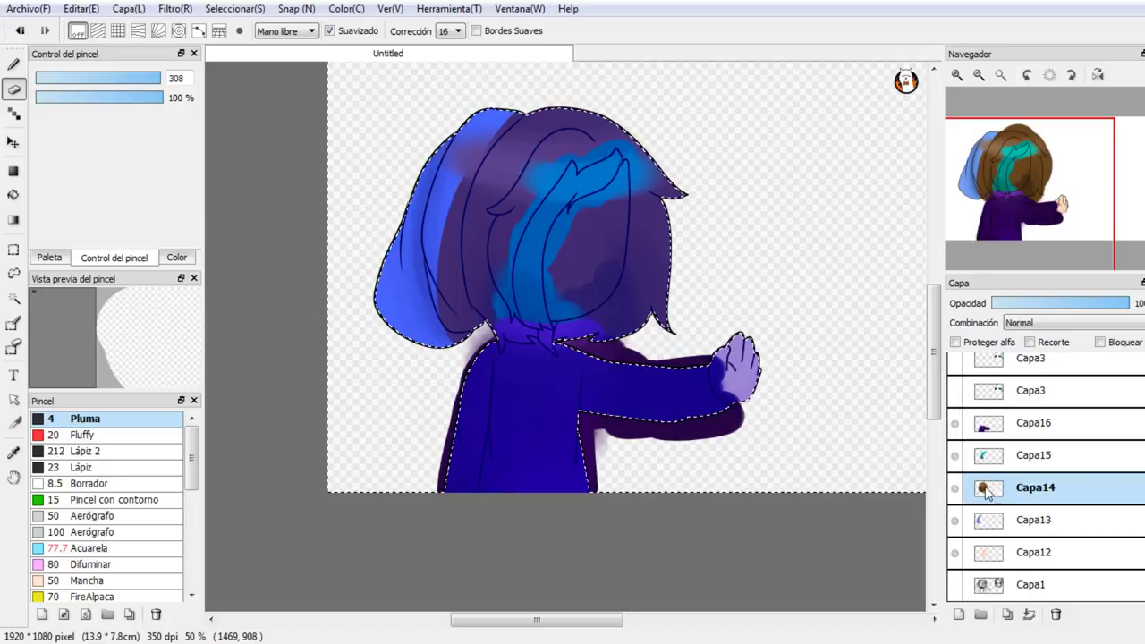
Step: Erase any overspill on layer Capa15 and the purple garment overspill on layer Capa16, and clear the selection
{"action": "left_click", "coordinate": [997, 459]}
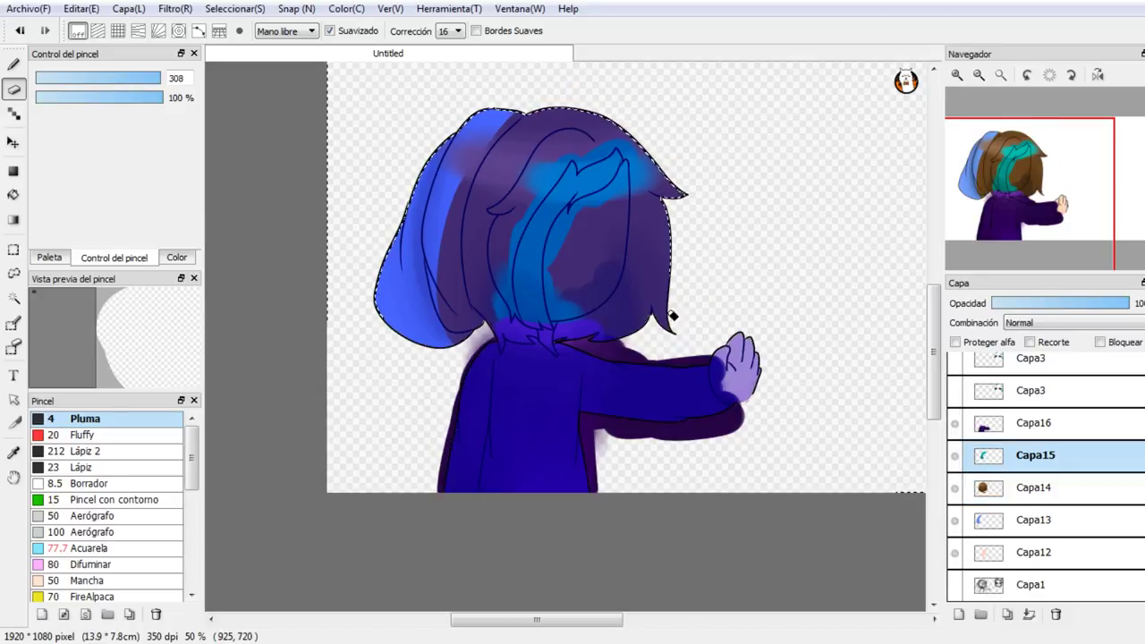
{"action": "key", "text": "ctrl+d"}
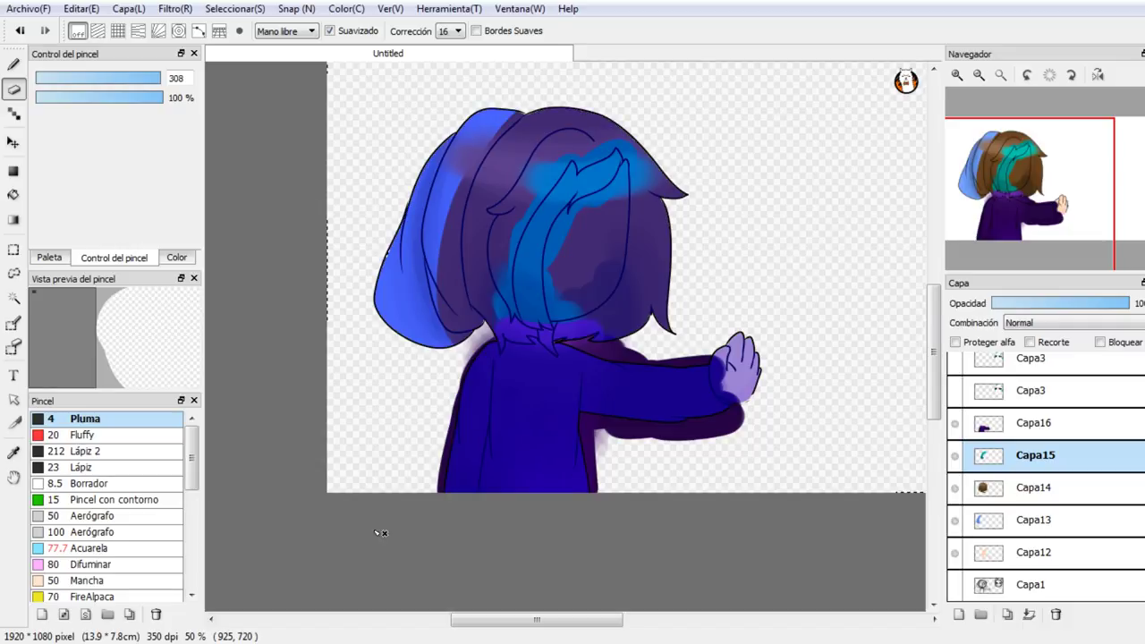
{"action": "left_click", "coordinate": [979, 430]}
{"action": "mouse_move", "coordinate": [796, 430]}
{"action": "left_mouse_down"}
{"action": "mouse_move", "coordinate": [670, 483]}
{"action": "mouse_move", "coordinate": [641, 425]}
{"action": "left_mouse_up"}
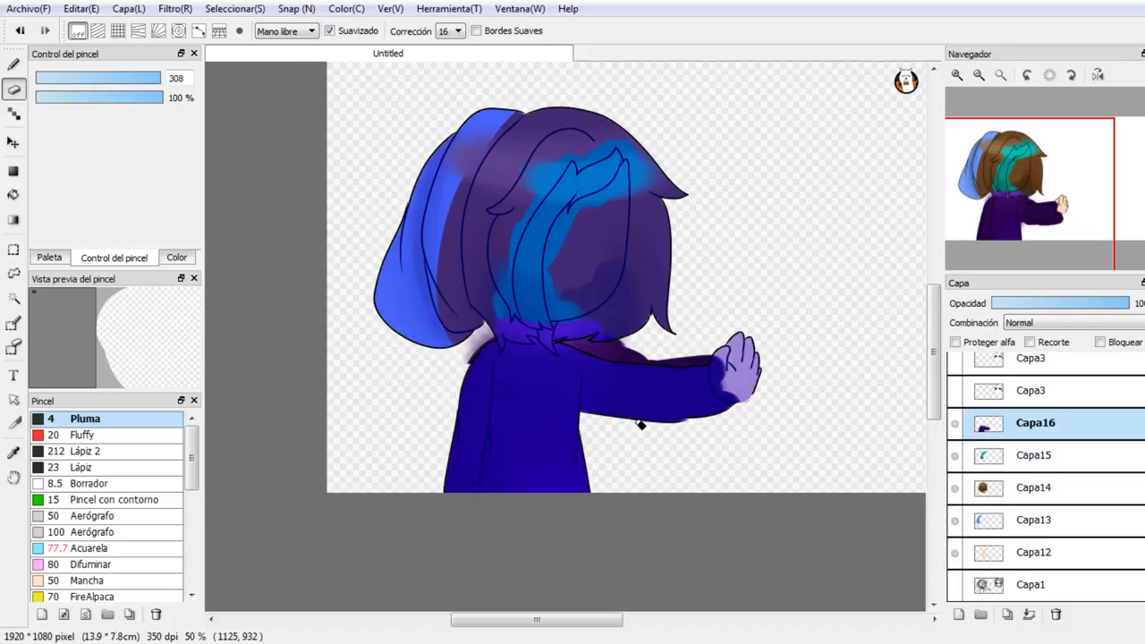
{"action": "left_click_drag", "start_coordinate": [711, 359], "coordinate": [583, 355]}
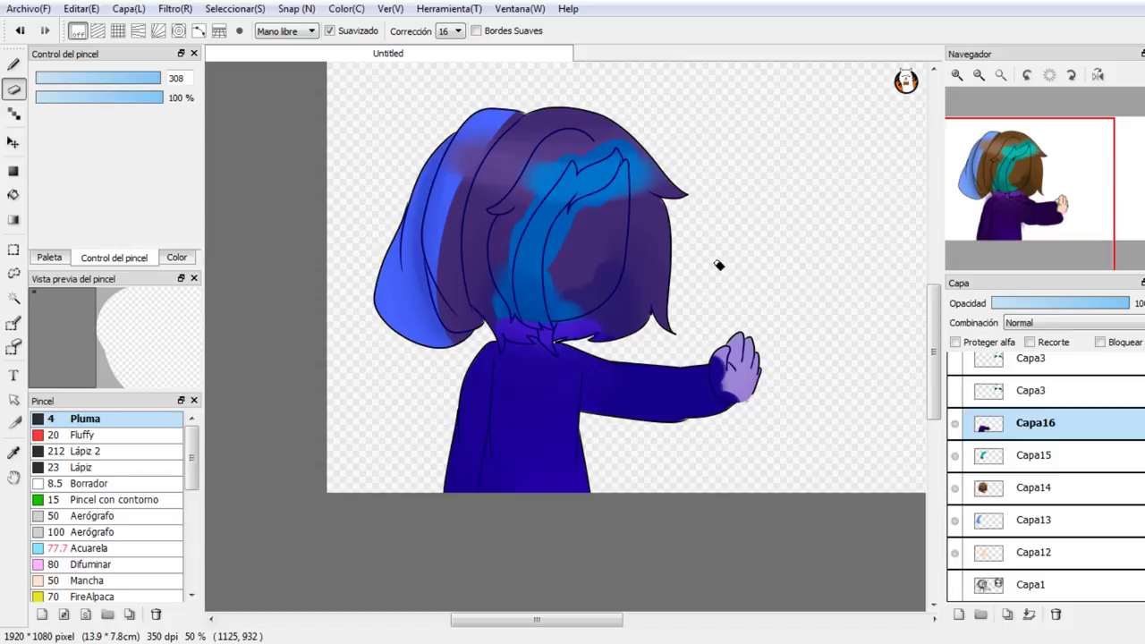
{"action": "left_click_drag", "start_coordinate": [541, 250], "coordinate": [526, 240]}
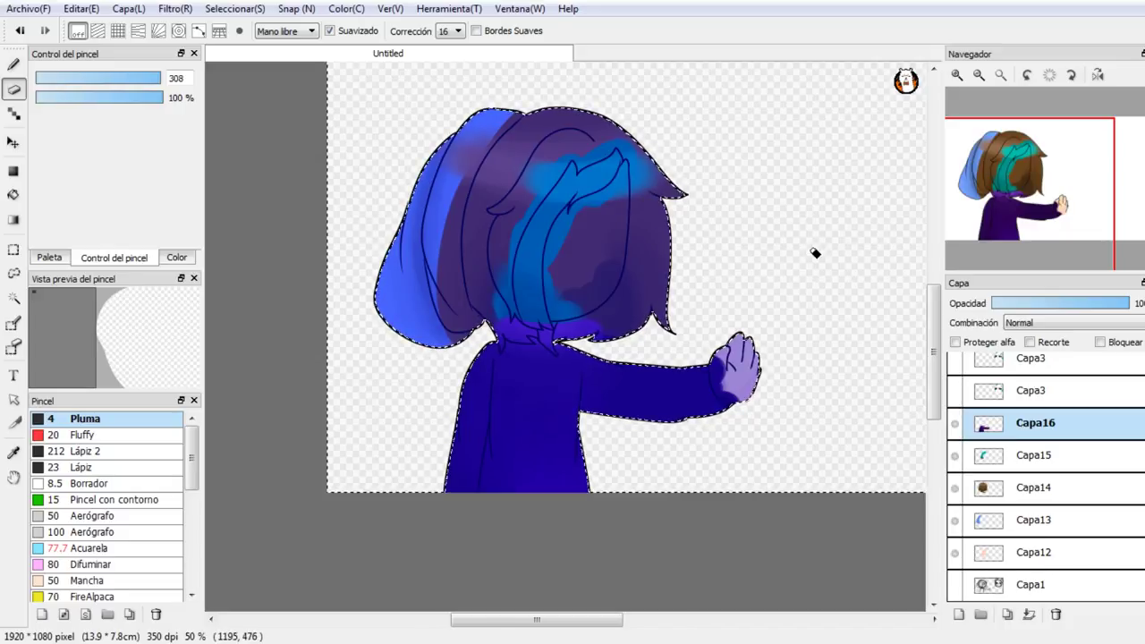
{"action": "key", "text": "ctrl+d"}
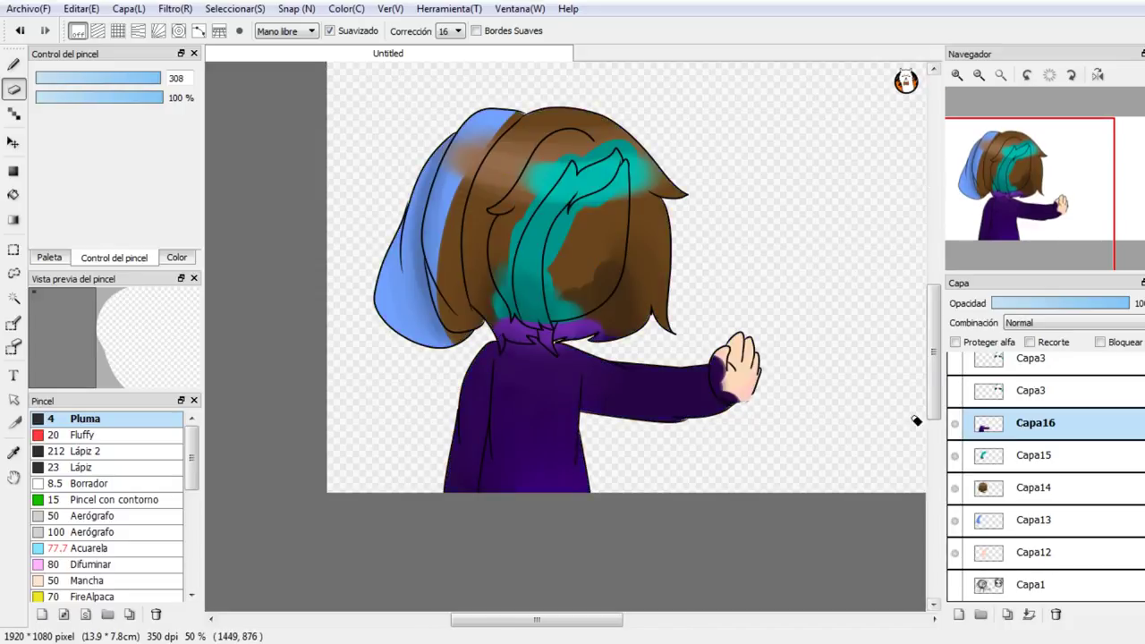
Step: Hide the colour layers Capa12, Capa13, Capa14, Capa15 and Capa16 so only the line art shows
{"action": "left_click", "coordinate": [956, 549]}
{"action": "left_click", "coordinate": [956, 519]}
{"action": "left_click", "coordinate": [955, 487]}
{"action": "left_click", "coordinate": [956, 455]}
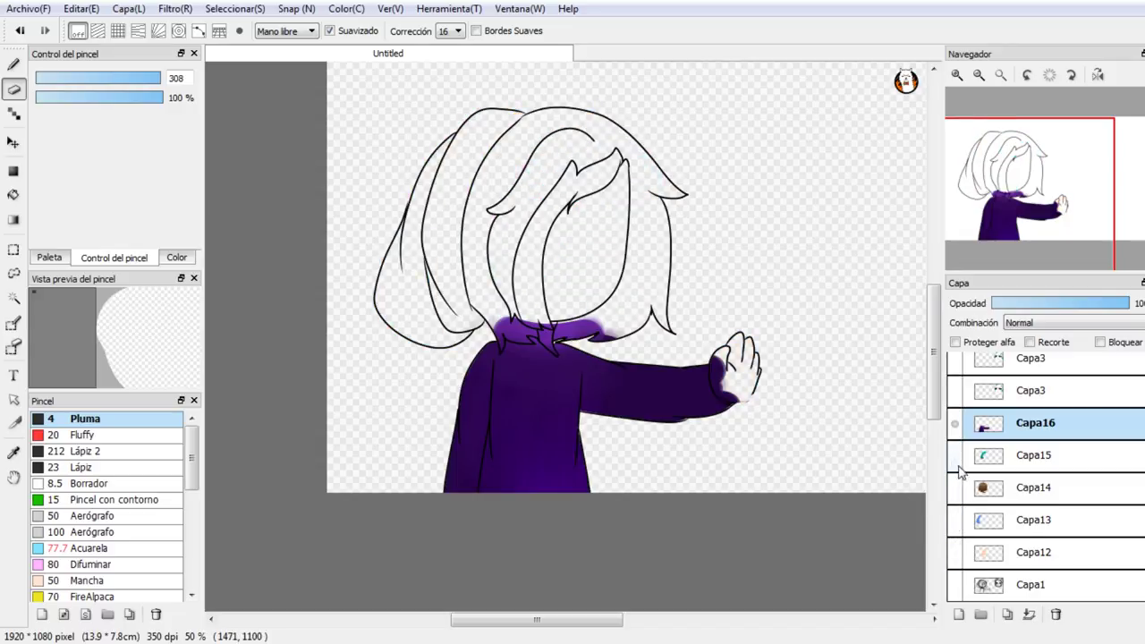
{"action": "left_click", "coordinate": [957, 426]}
Step: Select the main hair areas from the line art on layer Capa6 with the Magic Wand and invert the selection
{"action": "left_click", "coordinate": [957, 76]}
{"action": "left_click_drag", "start_coordinate": [1035, 190], "coordinate": [991, 174]}
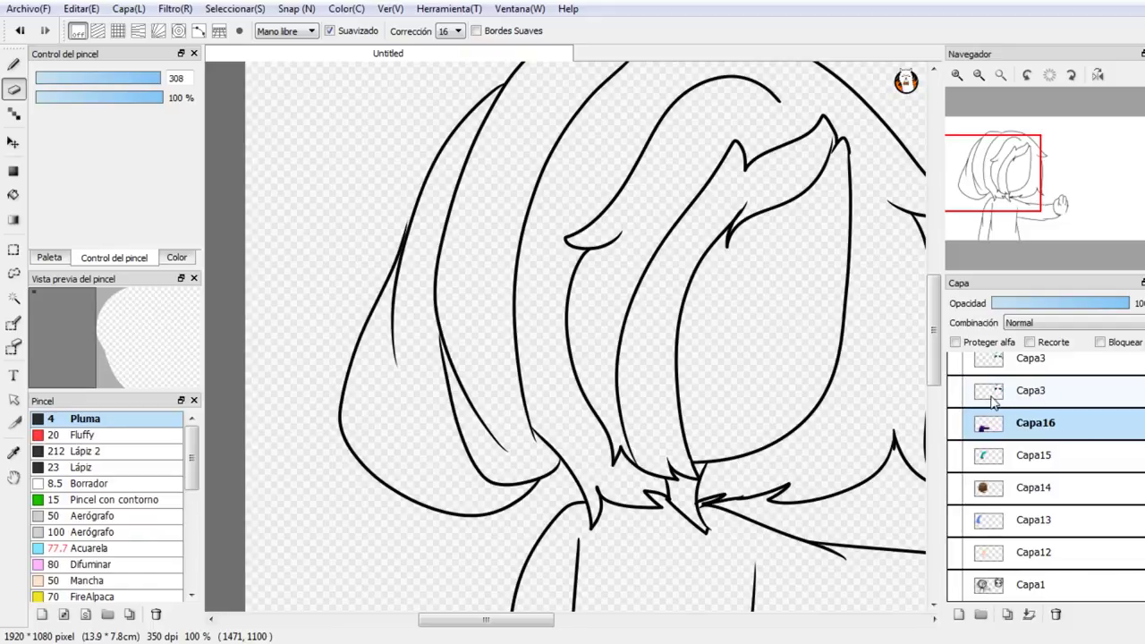
{"action": "scroll", "coordinate": [1037, 474], "scroll_direction": "up", "scroll_amount": 3}
{"action": "left_click", "coordinate": [1033, 432]}
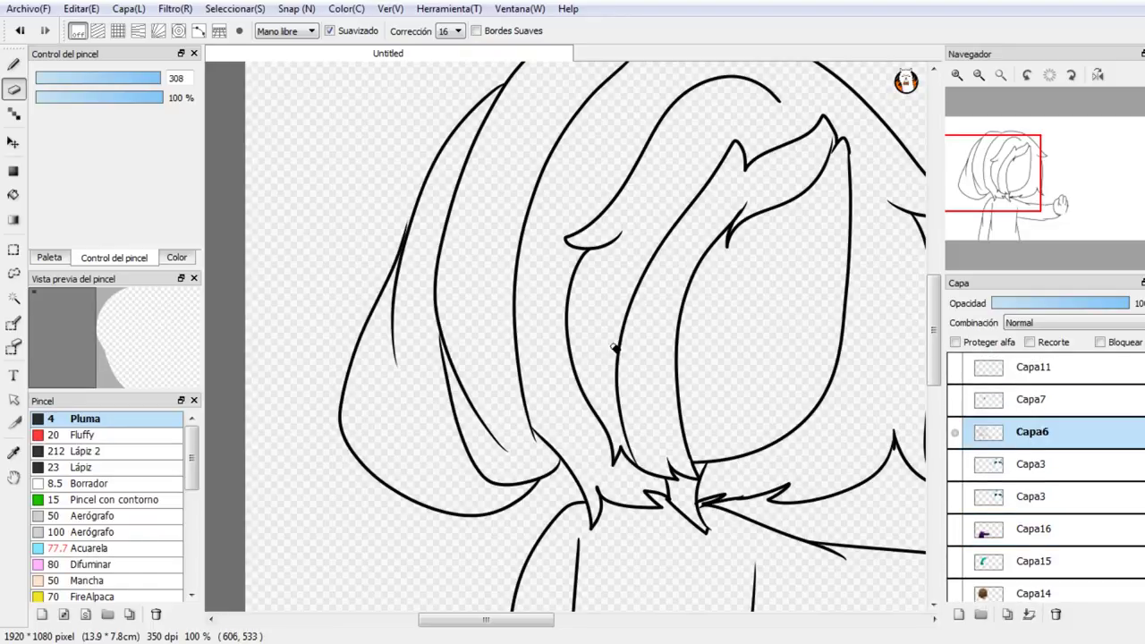
{"action": "left_click", "coordinate": [13, 298]}
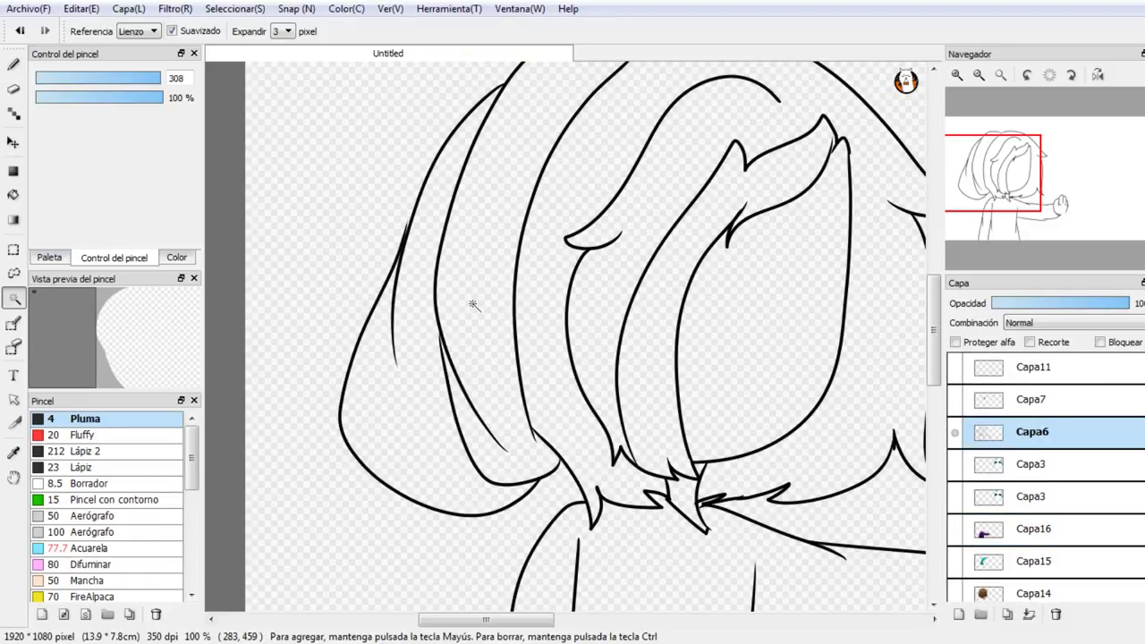
{"action": "left_click", "coordinate": [550, 333]}
{"action": "mouse_move", "coordinate": [984, 175]}
{"action": "left_mouse_down"}
{"action": "mouse_move", "coordinate": [981, 195]}
{"action": "mouse_move", "coordinate": [1002, 185]}
{"action": "left_mouse_up"}
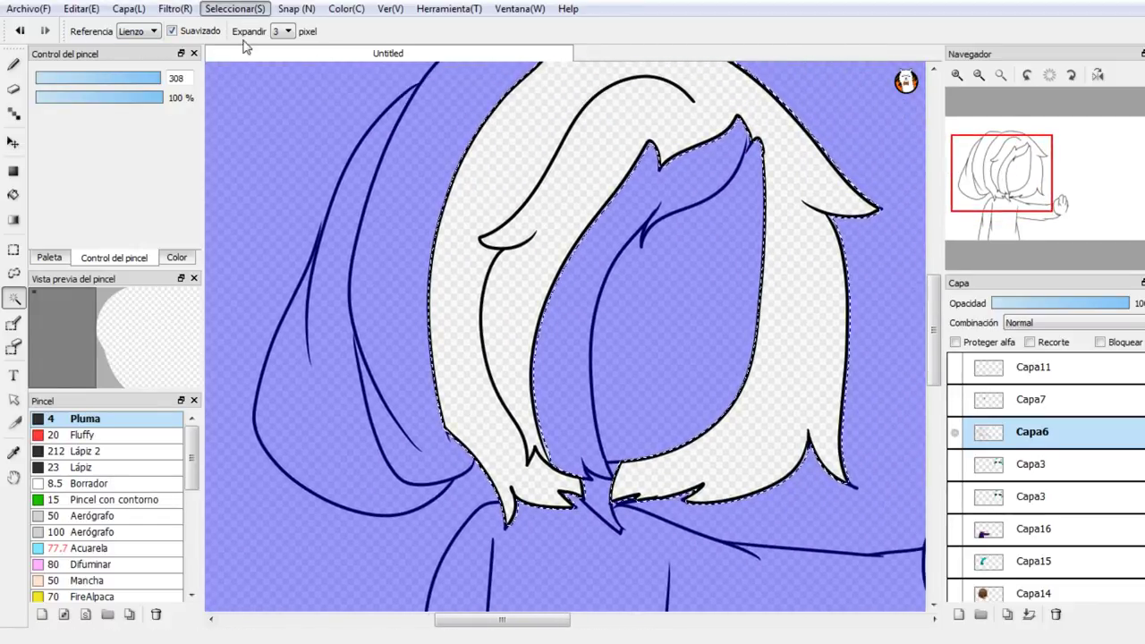
{"action": "key", "text": "ctrl+i"}
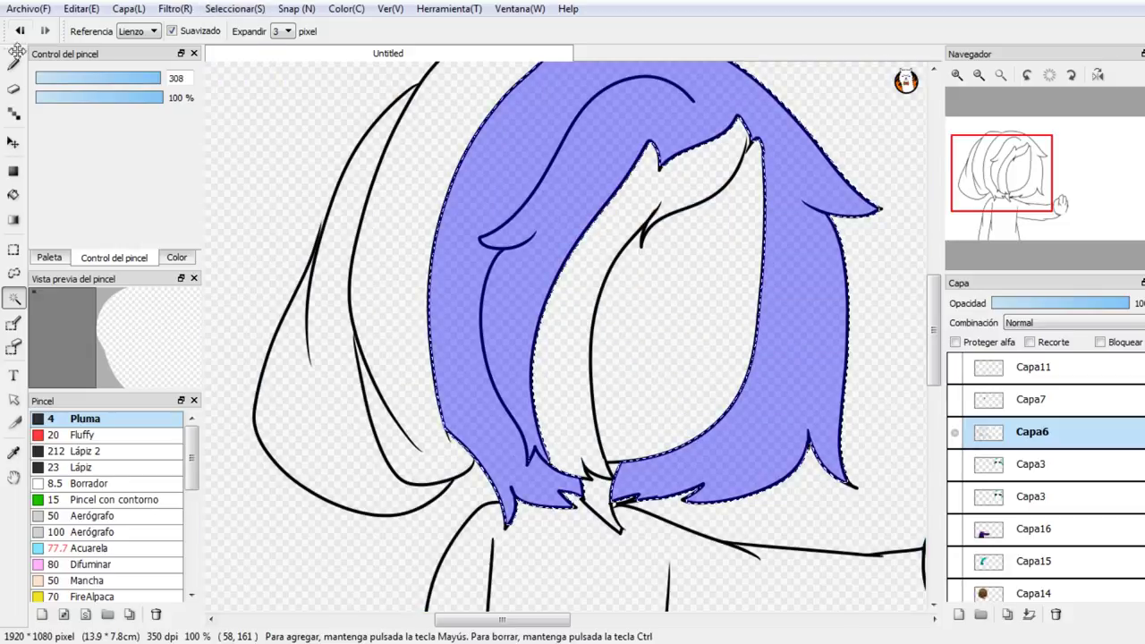
Step: Show layer Capa14 and erase the brown colour spilling outside the main hair outline
{"action": "left_click", "coordinate": [13, 89]}
{"action": "left_click", "coordinate": [979, 76]}
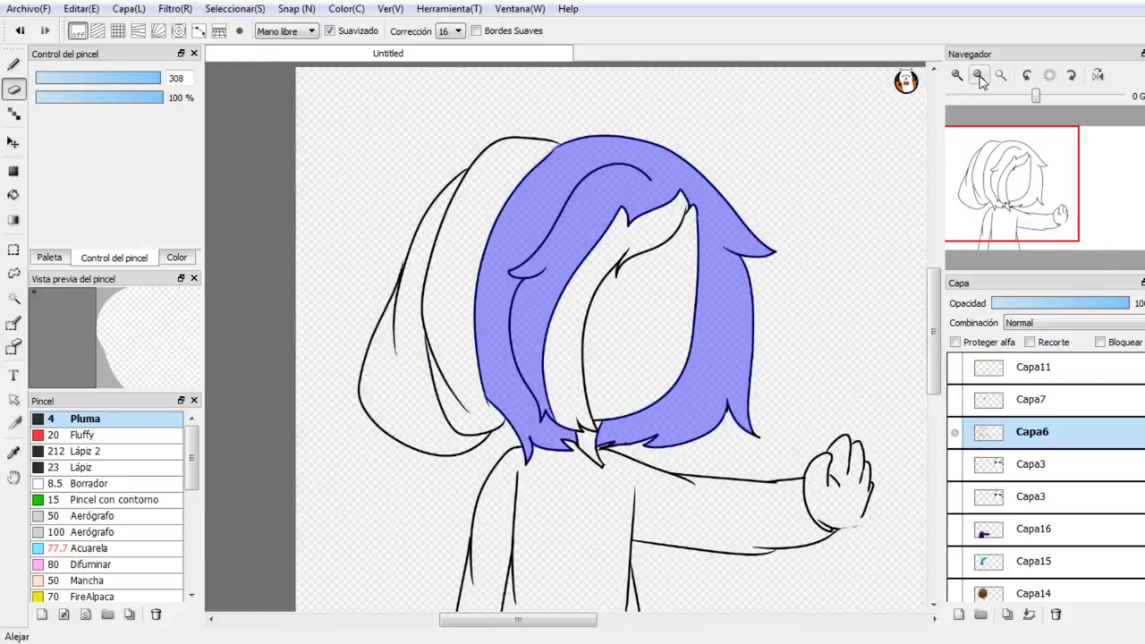
{"action": "left_click", "coordinate": [979, 77]}
{"action": "left_click", "coordinate": [954, 591]}
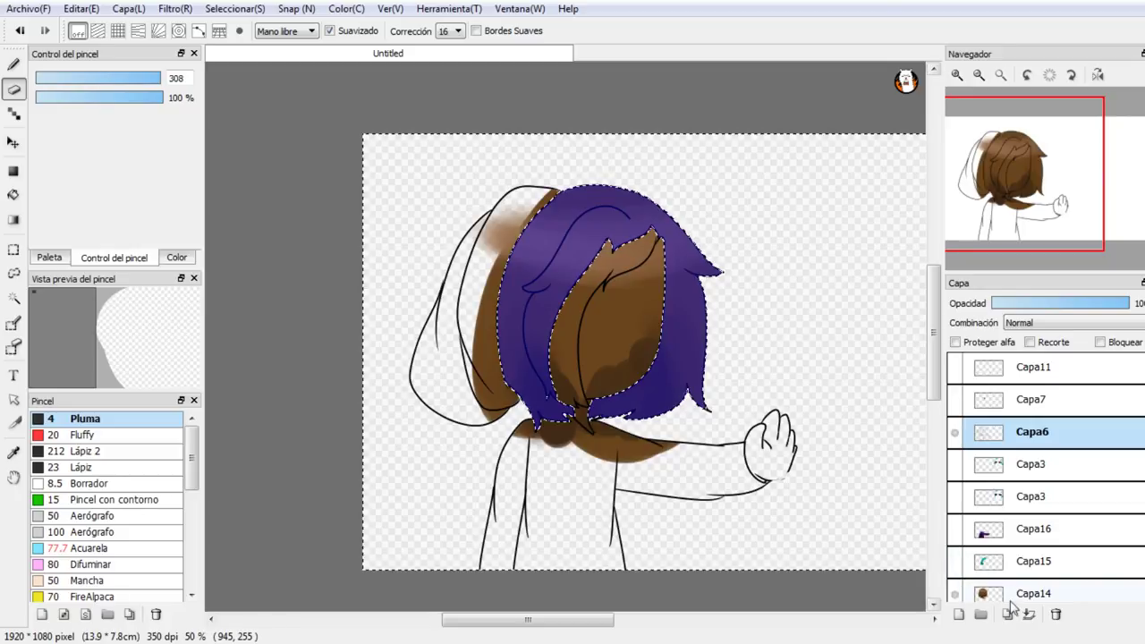
{"action": "left_click", "coordinate": [1018, 594]}
{"action": "mouse_move", "coordinate": [688, 269]}
{"action": "left_mouse_down"}
{"action": "mouse_move", "coordinate": [675, 314]}
{"action": "mouse_move", "coordinate": [511, 359]}
{"action": "mouse_move", "coordinate": [719, 230]}
{"action": "left_mouse_up"}
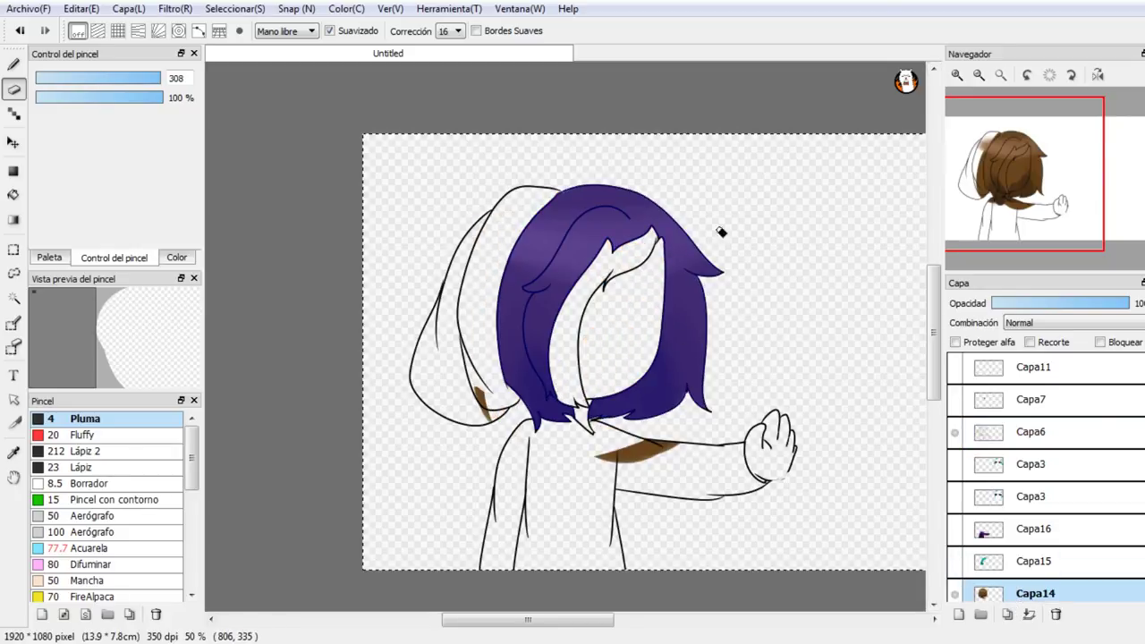
{"action": "left_click_drag", "start_coordinate": [626, 452], "coordinate": [433, 475]}
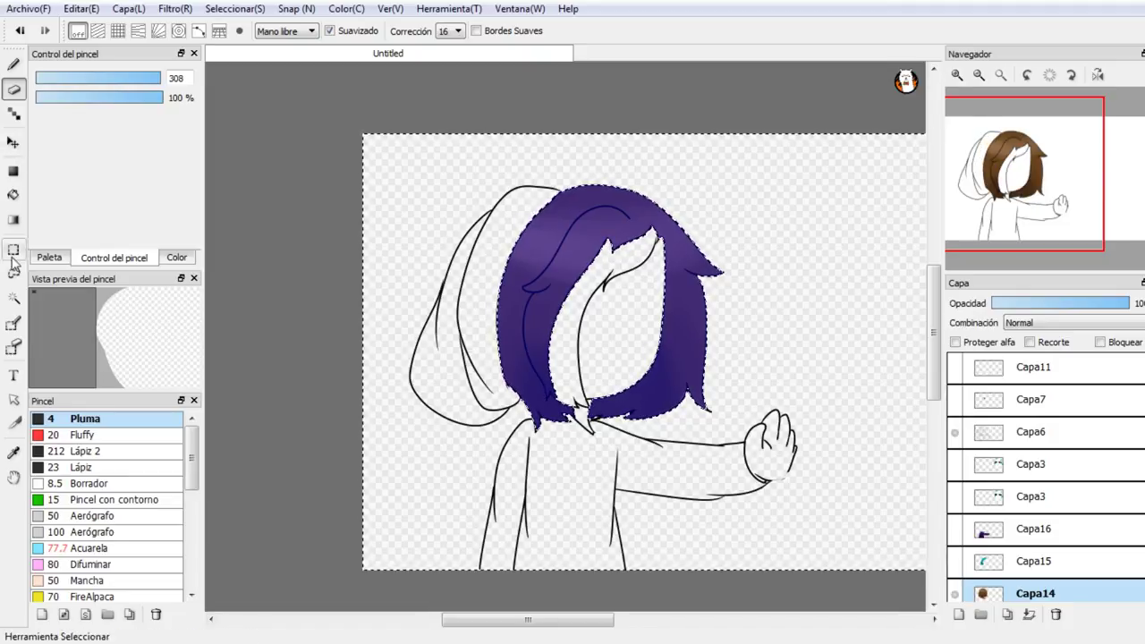
Step: Using an inverted selection of the front hair strand, erase the teal overspill on layer Capa15 and clear the selection
{"action": "left_click", "coordinate": [14, 298]}
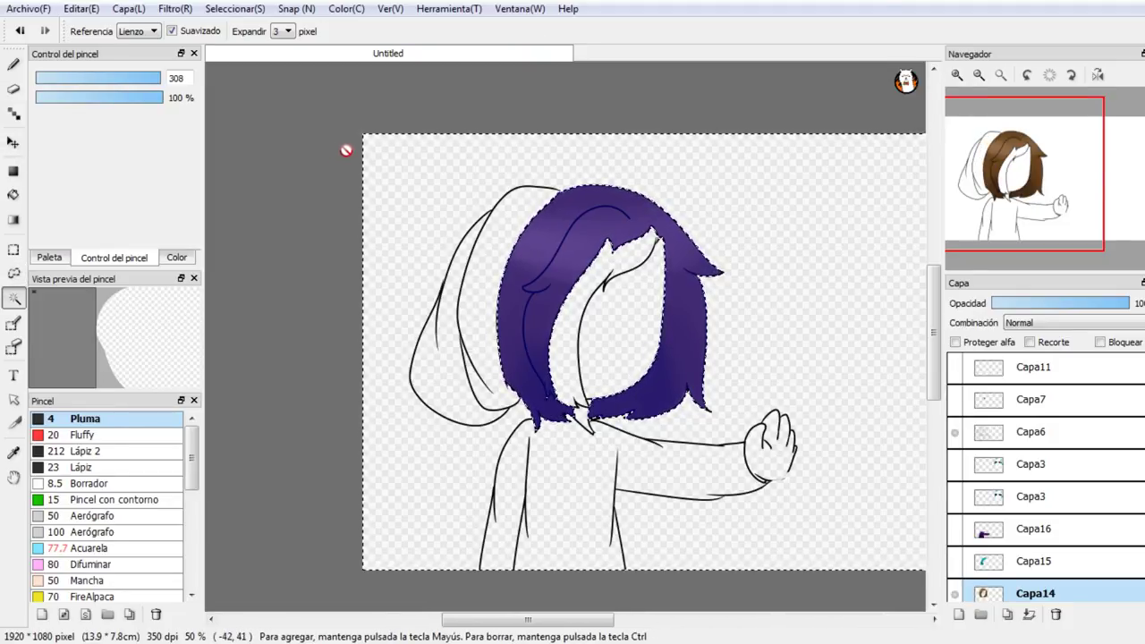
{"action": "left_click", "coordinate": [540, 432]}
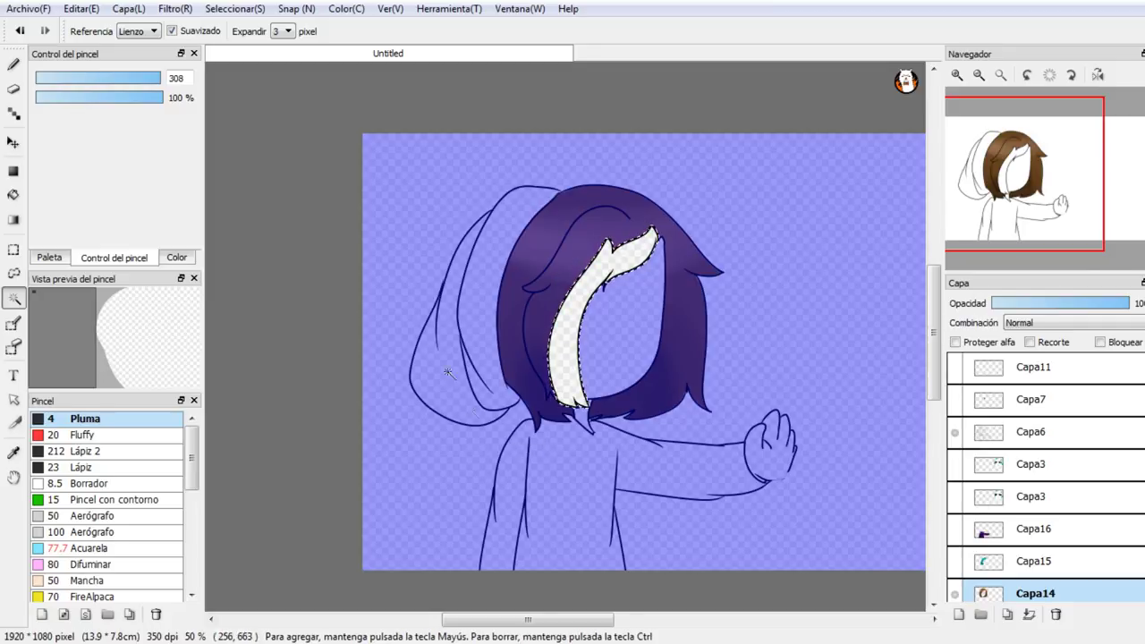
{"action": "left_click", "coordinate": [15, 91]}
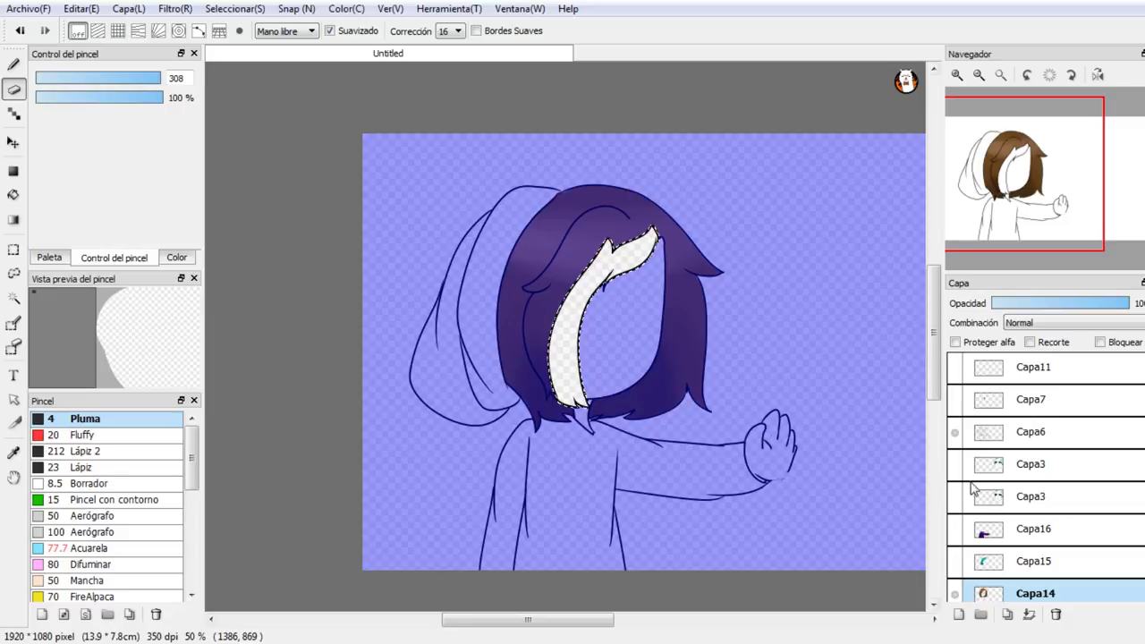
{"action": "left_click", "coordinate": [954, 563]}
{"action": "left_click", "coordinate": [977, 562]}
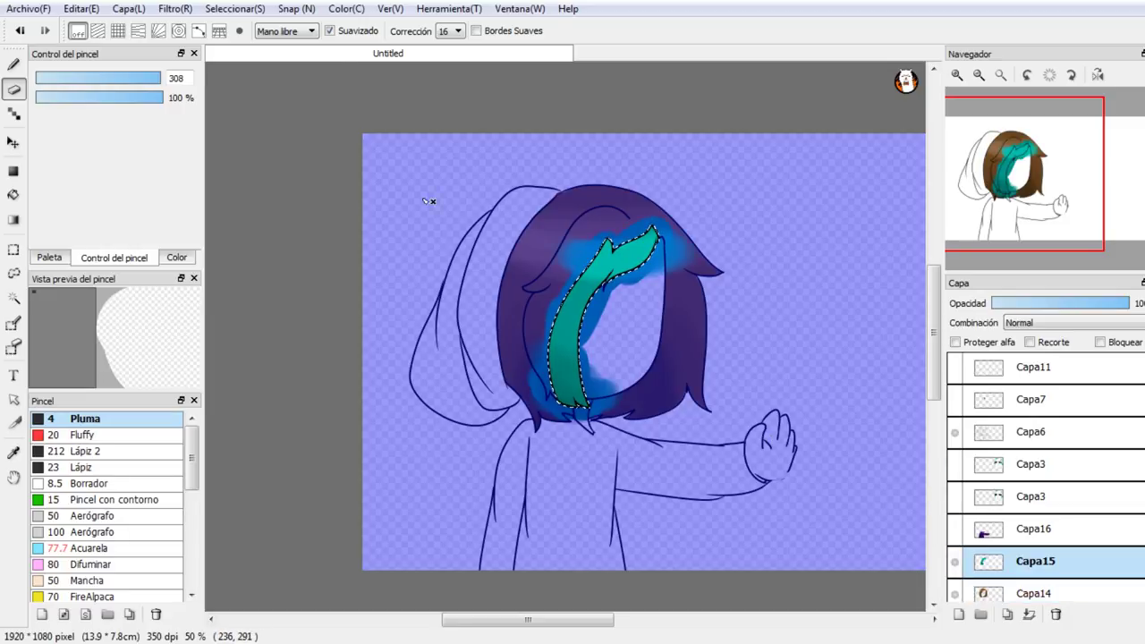
{"action": "left_click", "coordinate": [247, 69]}
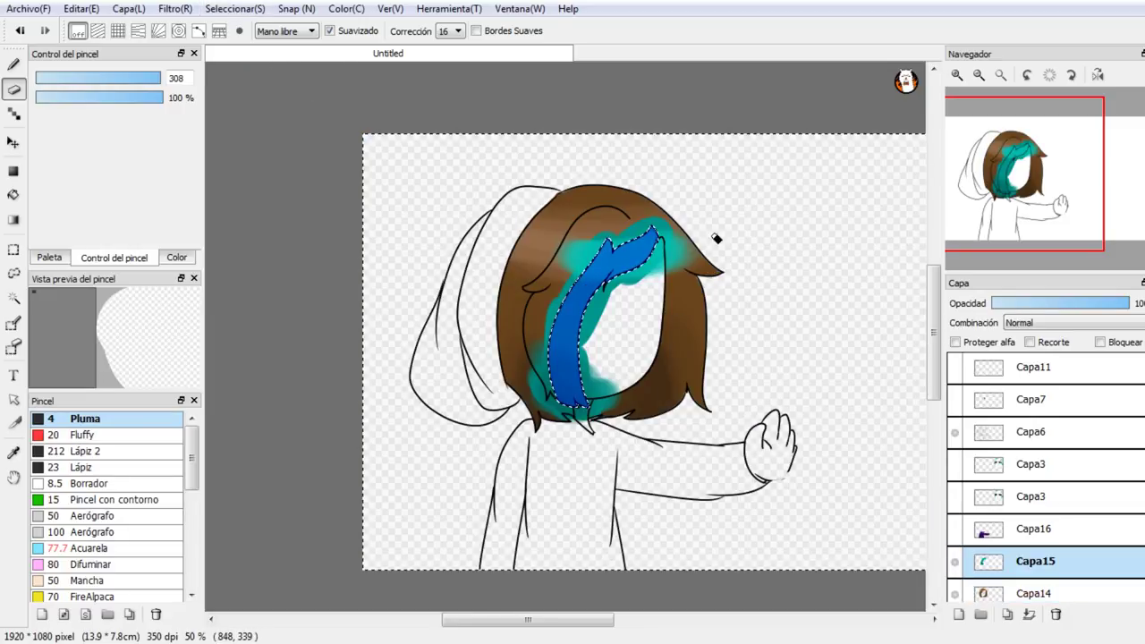
{"action": "left_click", "coordinate": [680, 356]}
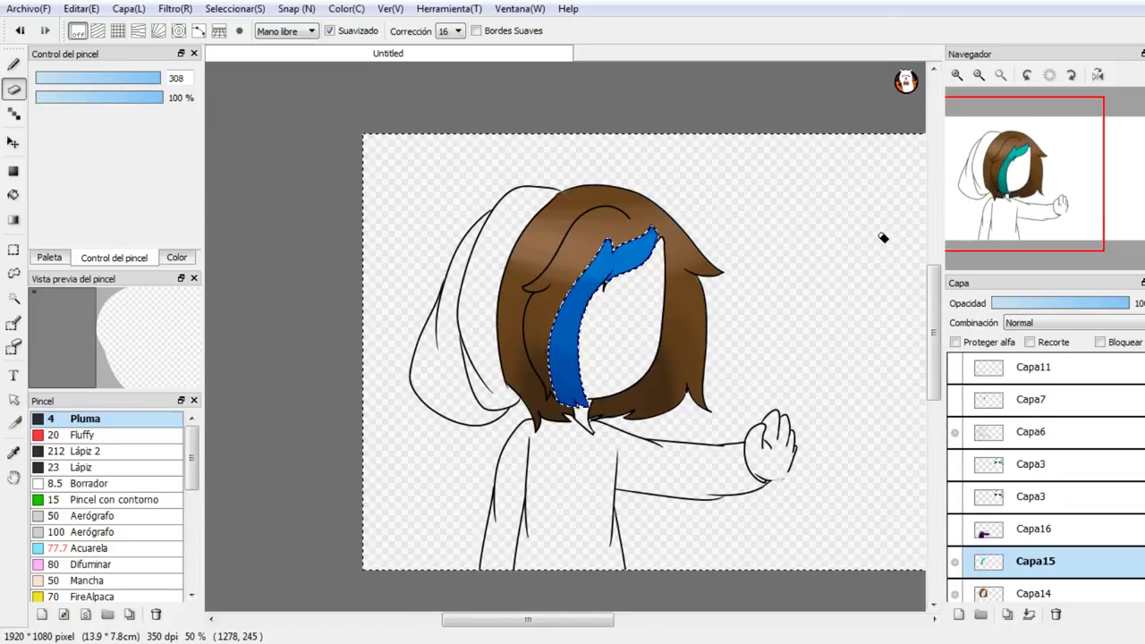
{"action": "key", "text": "ctrl+d"}
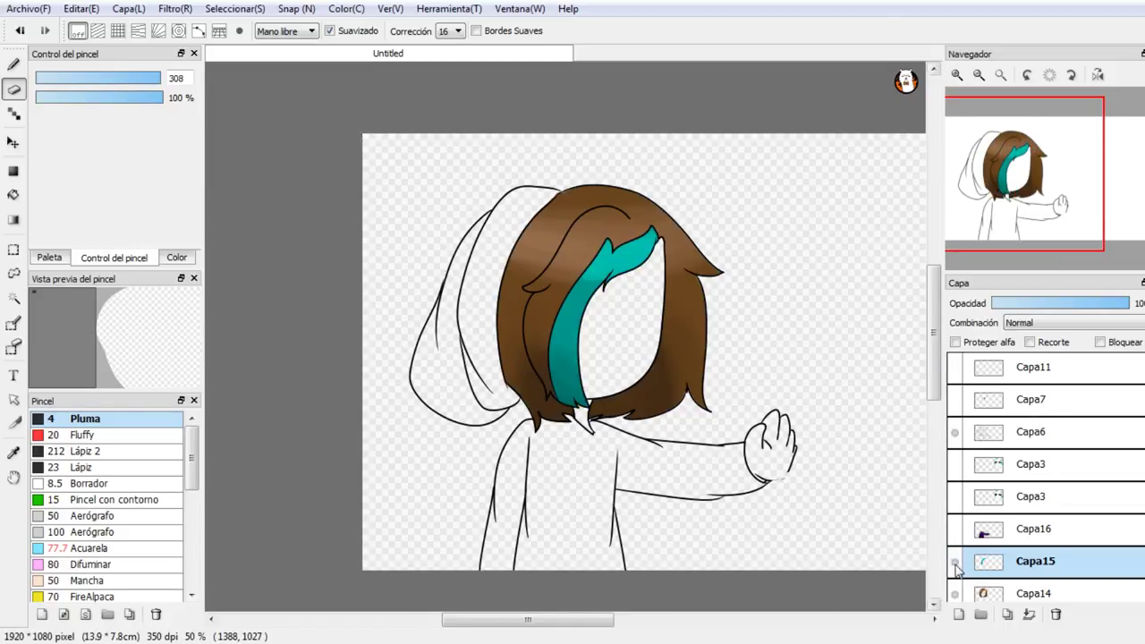
Step: Hide the hair colour layers Capa14 and Capa15 so only the line art shows
{"action": "left_click", "coordinate": [954, 593]}
{"action": "left_click", "coordinate": [955, 528]}
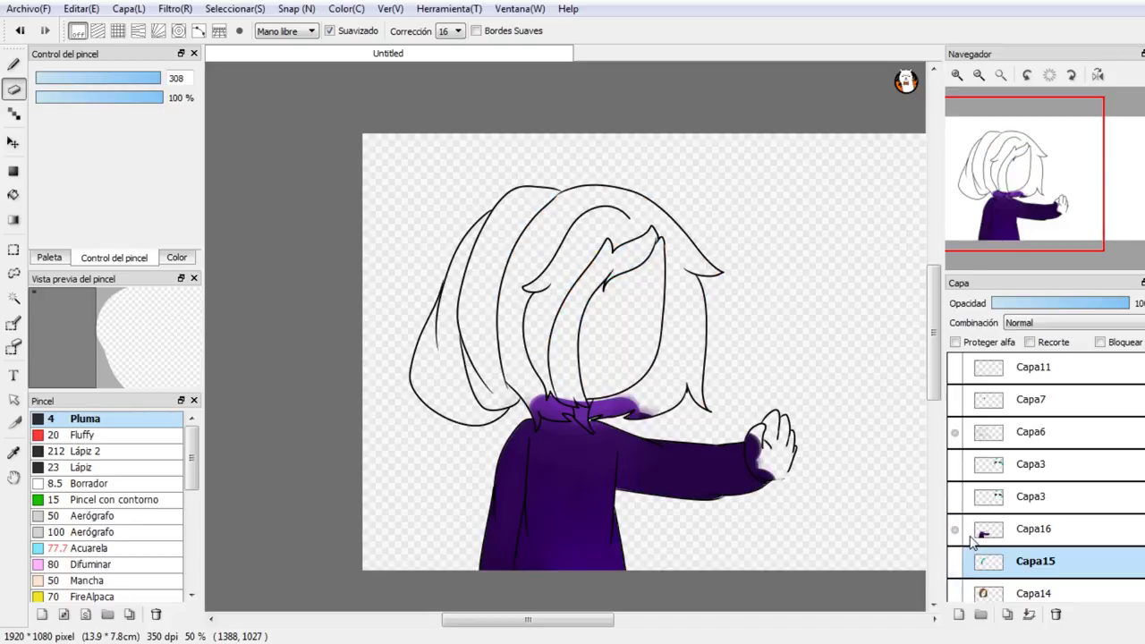
{"action": "left_click", "coordinate": [955, 530]}
{"action": "left_click", "coordinate": [955, 594]}
{"action": "left_click", "coordinate": [954, 594]}
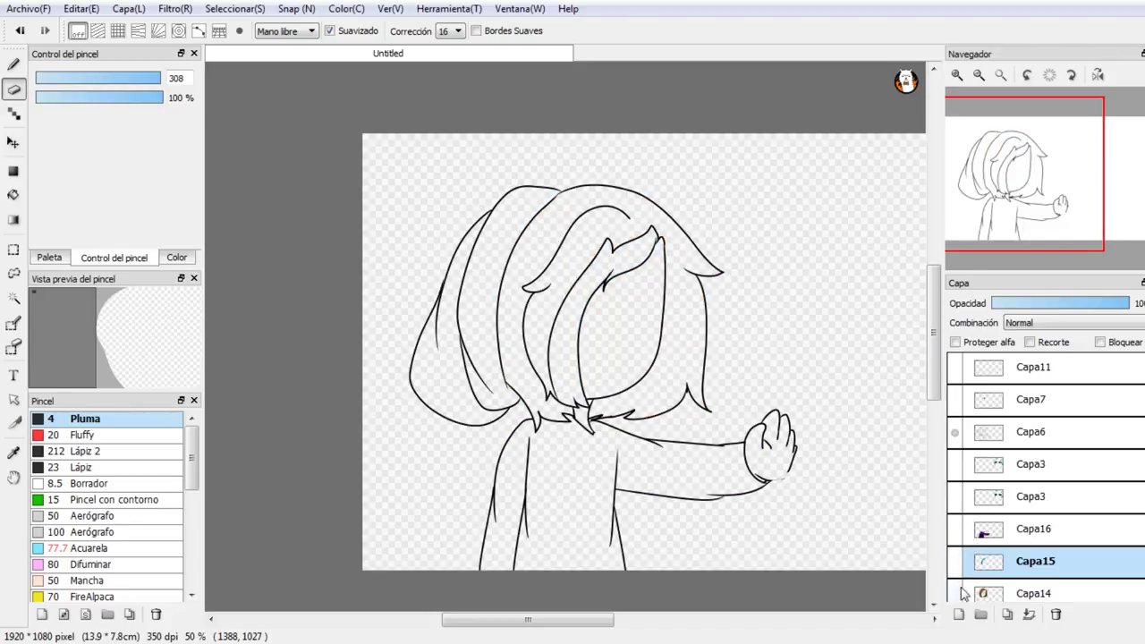
Step: Make Capa16 the active layer and select the garment's body and sleeve areas with the Magic Wand
{"action": "left_click", "coordinate": [994, 542]}
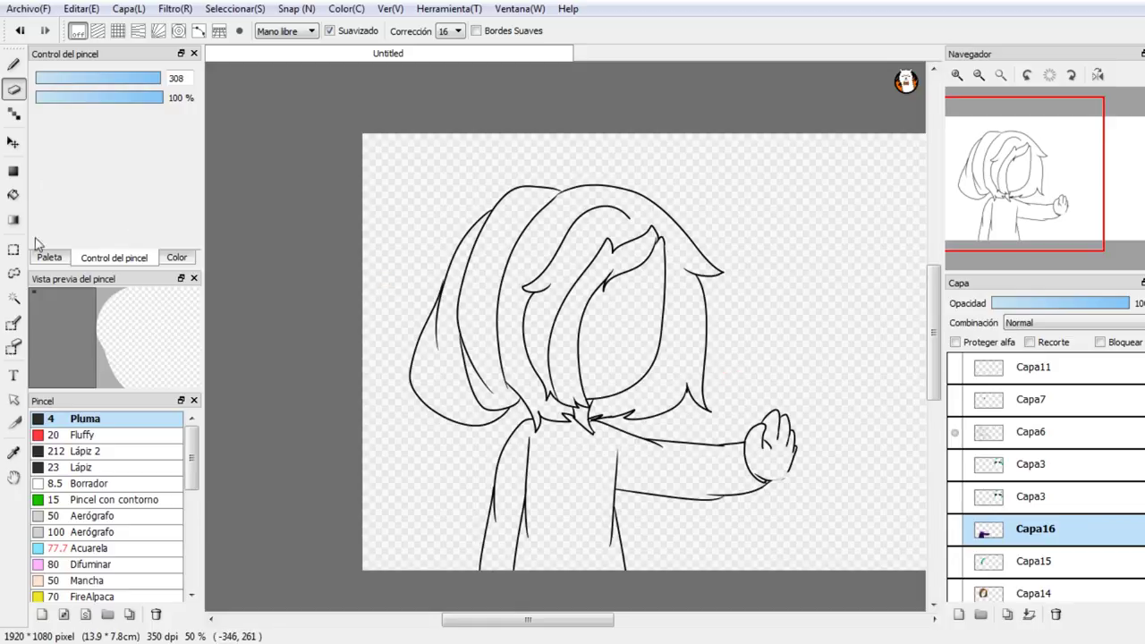
{"action": "left_click", "coordinate": [13, 298]}
{"action": "left_click", "coordinate": [581, 483]}
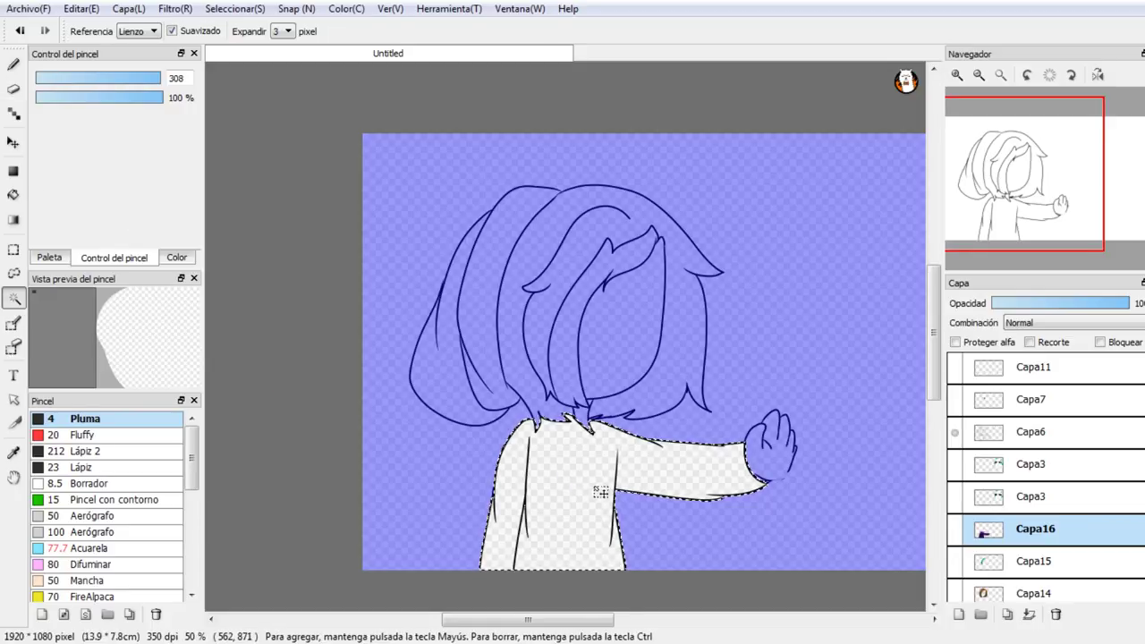
Step: Examine the edges of the garment selection around the sleeve cuff and hand
{"action": "mouse_move", "coordinate": [1009, 119]}
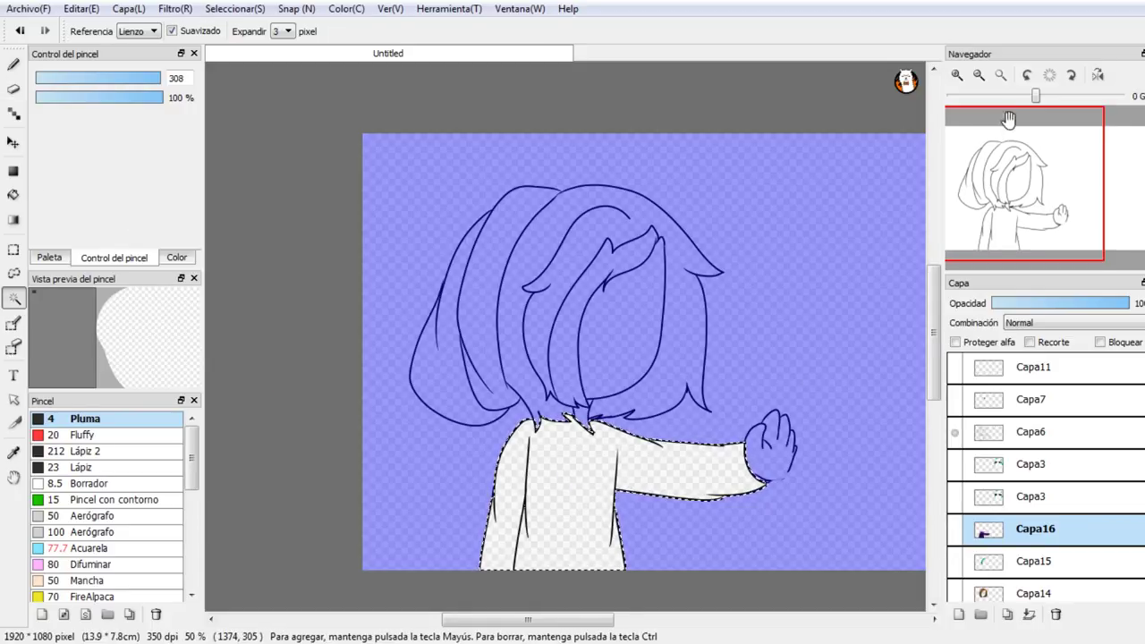
{"action": "left_click", "coordinate": [958, 77]}
{"action": "left_click", "coordinate": [958, 76]}
{"action": "left_click_drag", "start_coordinate": [1009, 199], "coordinate": [1045, 236]}
{"action": "left_click", "coordinate": [956, 75]}
{"action": "left_click", "coordinate": [957, 75]}
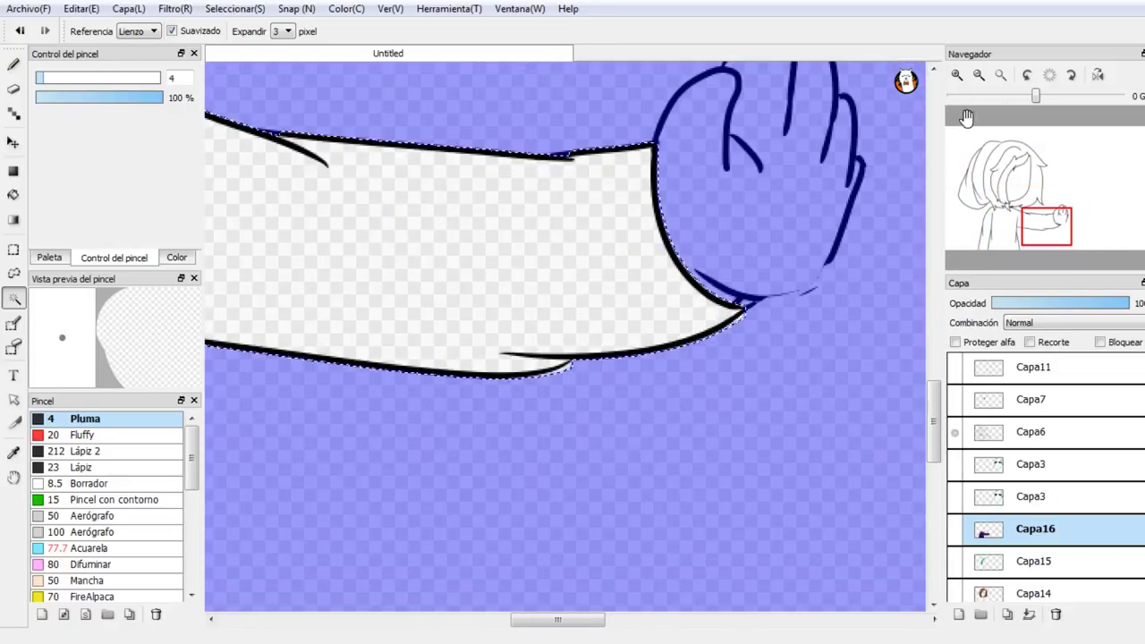
{"action": "left_click_drag", "start_coordinate": [966, 117], "coordinate": [1060, 224]}
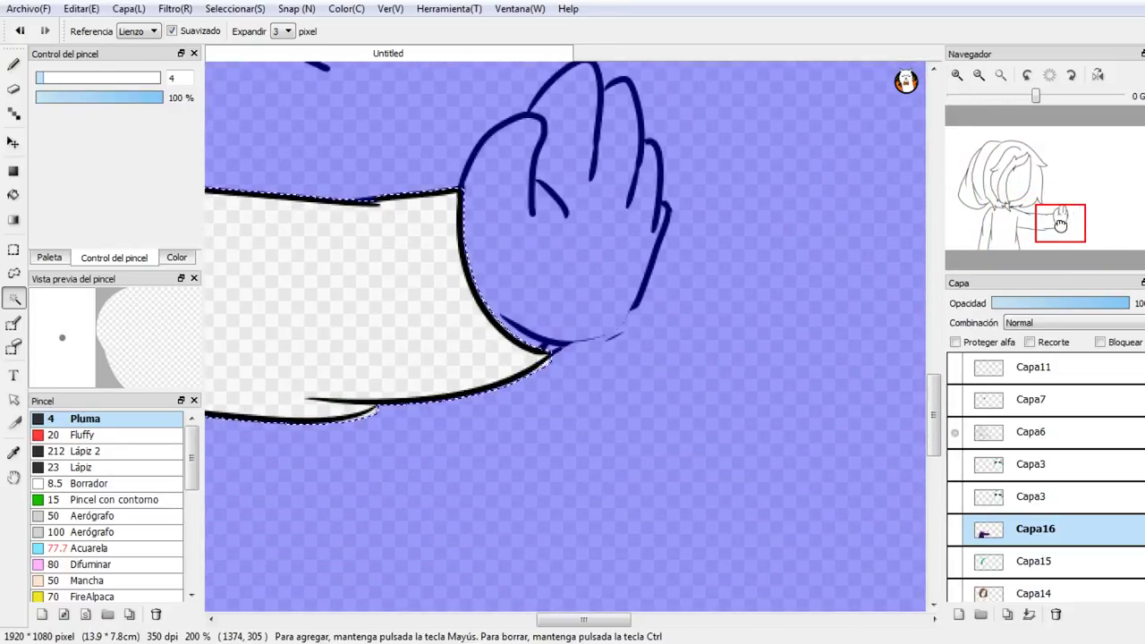
{"action": "left_click", "coordinate": [956, 432]}
{"action": "left_click", "coordinate": [956, 433]}
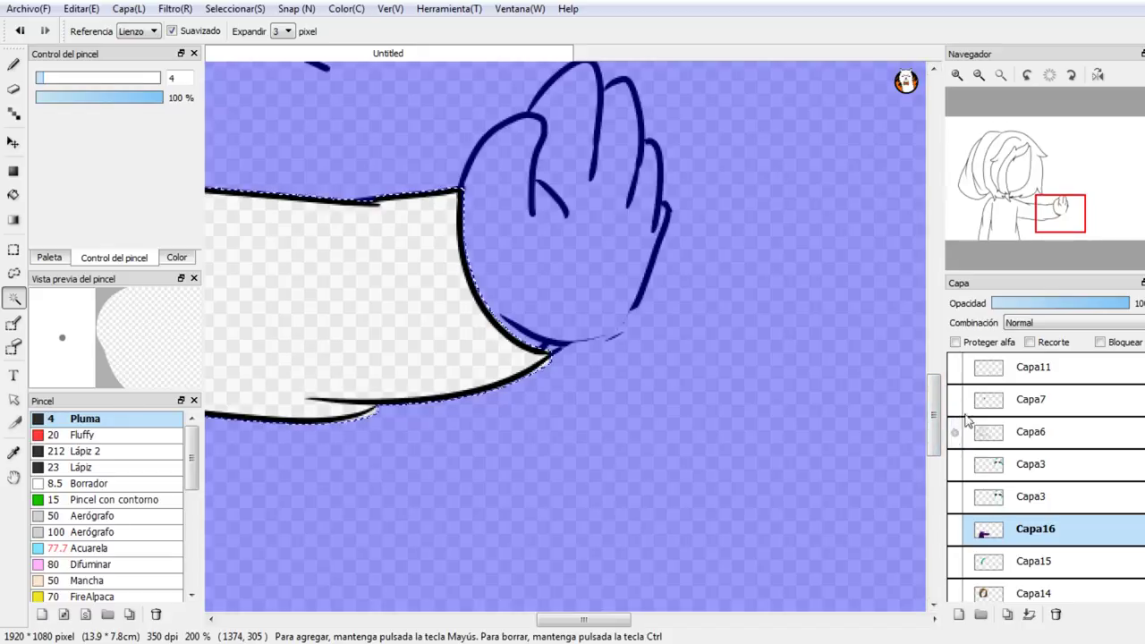
{"action": "left_click", "coordinate": [1001, 76]}
{"action": "left_click", "coordinate": [980, 75]}
{"action": "left_click", "coordinate": [979, 75]}
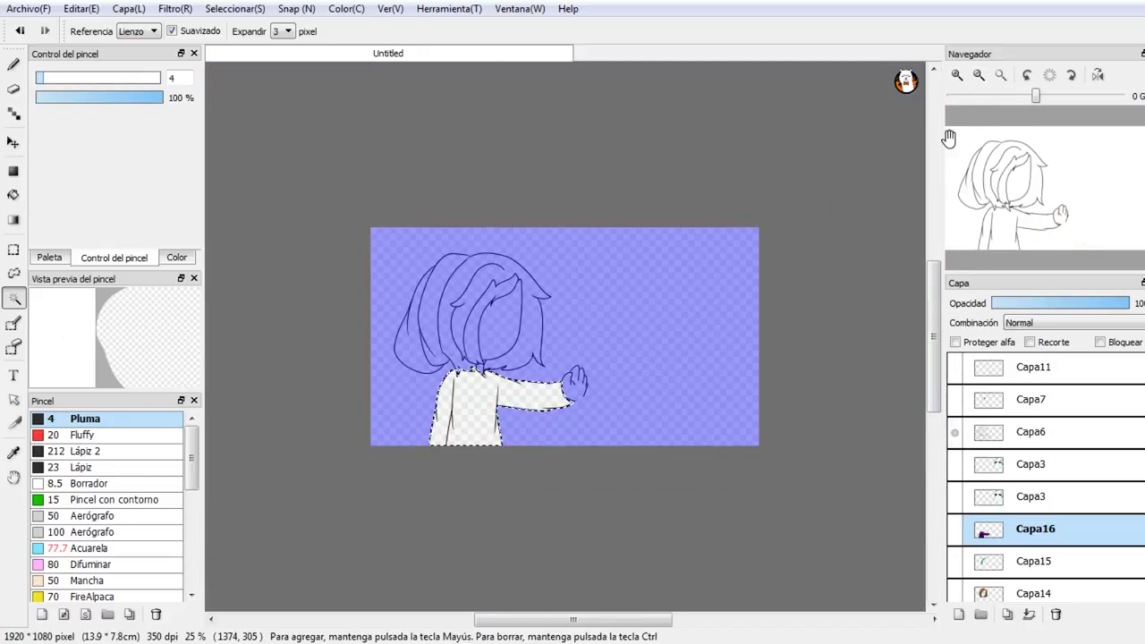
Step: Invert the garment selection, erase the purple overspill outside it on layer Capa16, and hide that layer
{"action": "left_click", "coordinate": [957, 77]}
{"action": "left_click", "coordinate": [958, 77]}
{"action": "left_click", "coordinate": [958, 77]}
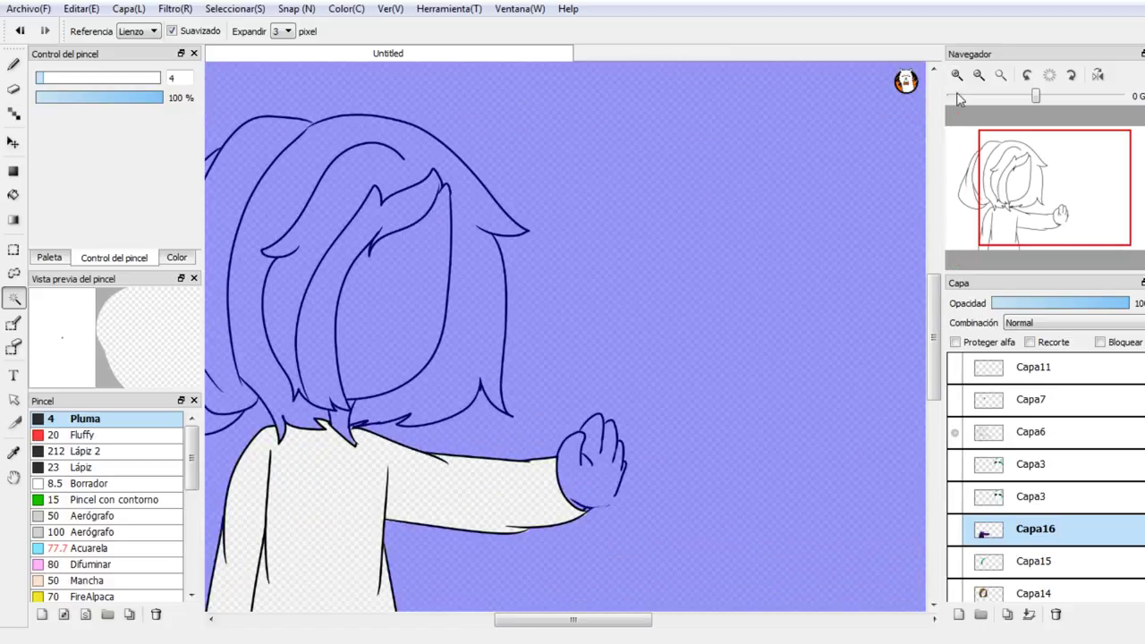
{"action": "left_click_drag", "start_coordinate": [1046, 217], "coordinate": [1019, 211]}
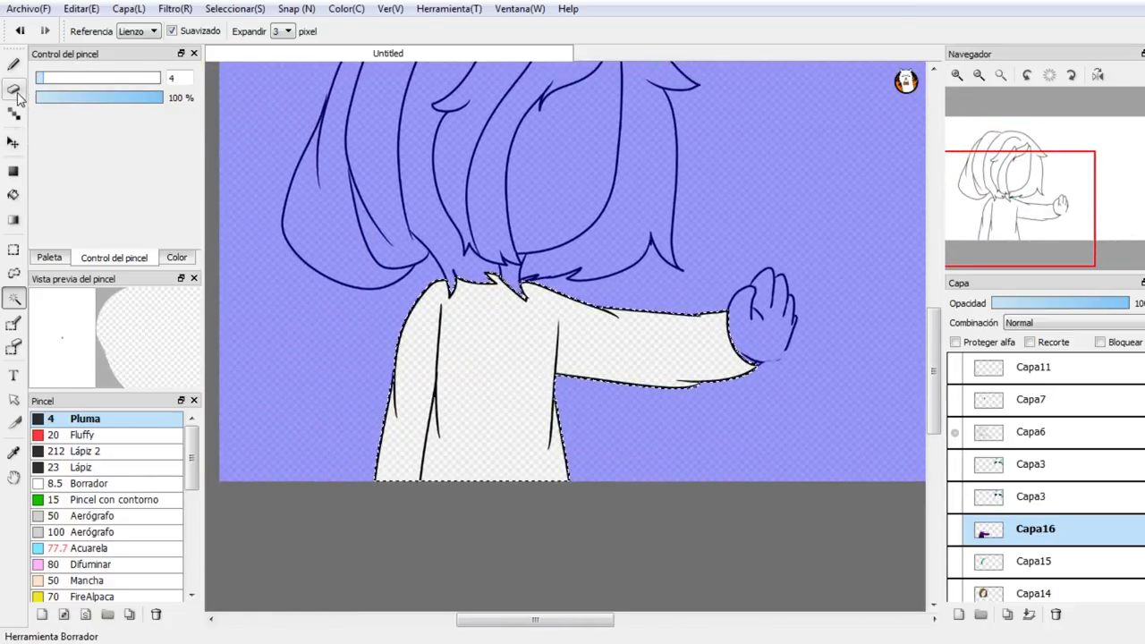
{"action": "left_click", "coordinate": [14, 89]}
{"action": "key", "text": "ctrl+d"}
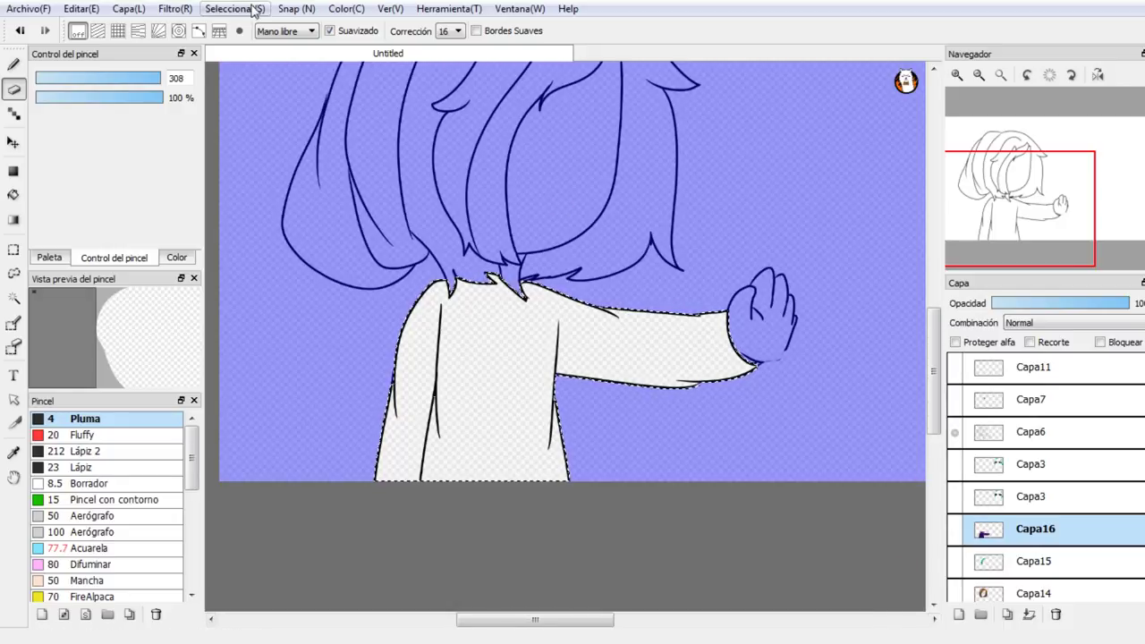
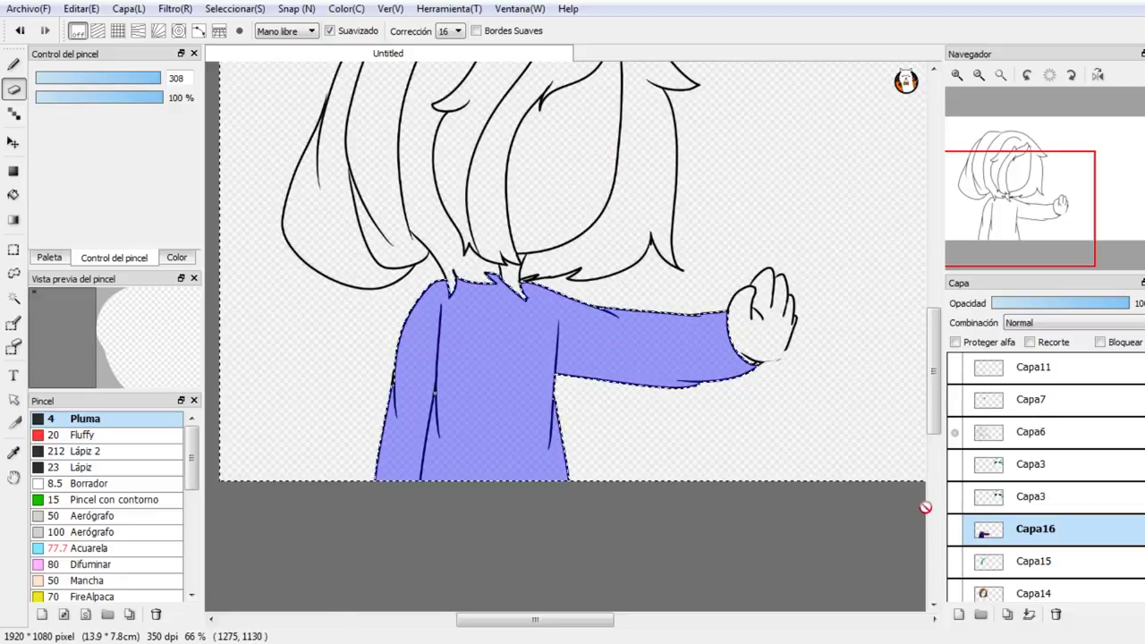
{"action": "left_click", "coordinate": [956, 529]}
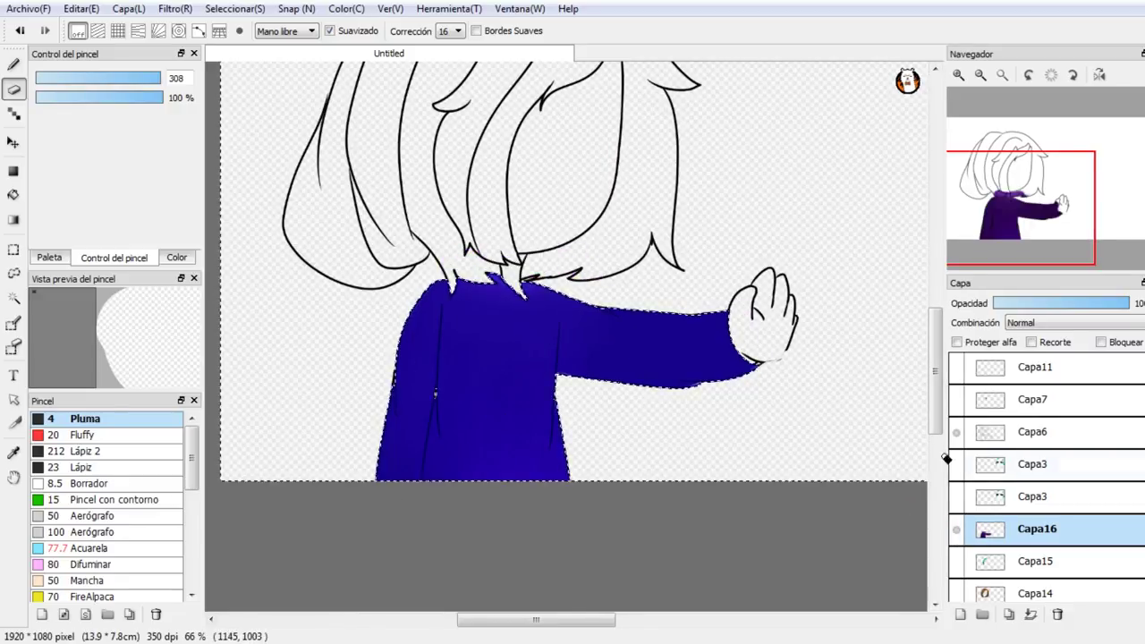
{"action": "left_click", "coordinate": [956, 529]}
Step: Show the skin colour layer Capa12 and clear the garment selection
{"action": "left_click", "coordinate": [957, 506]}
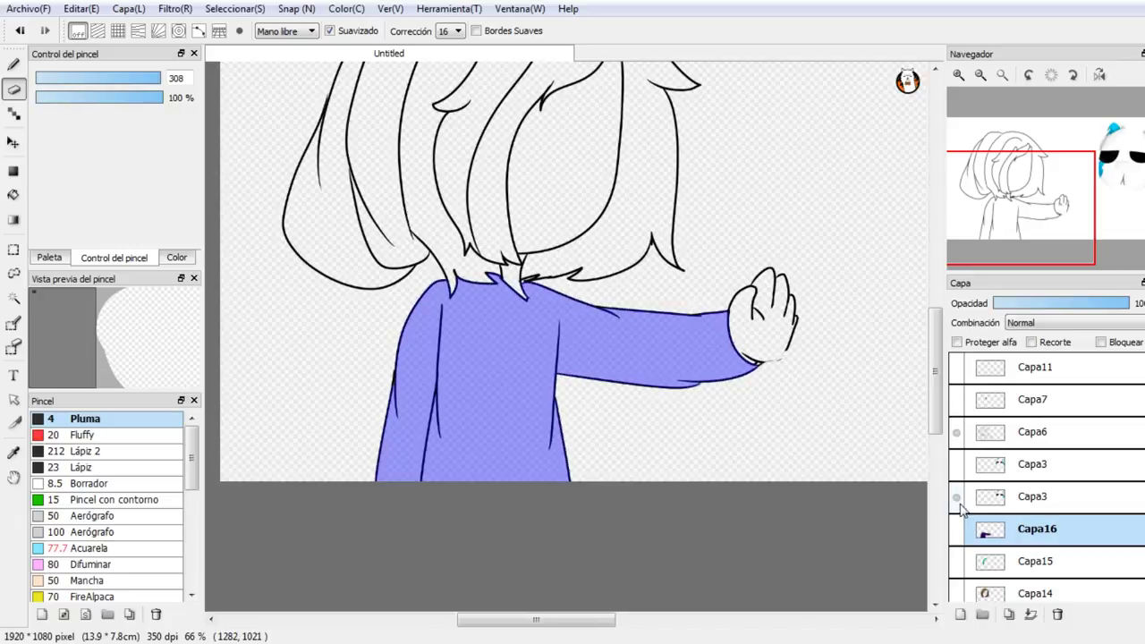
{"action": "left_click", "coordinate": [957, 504]}
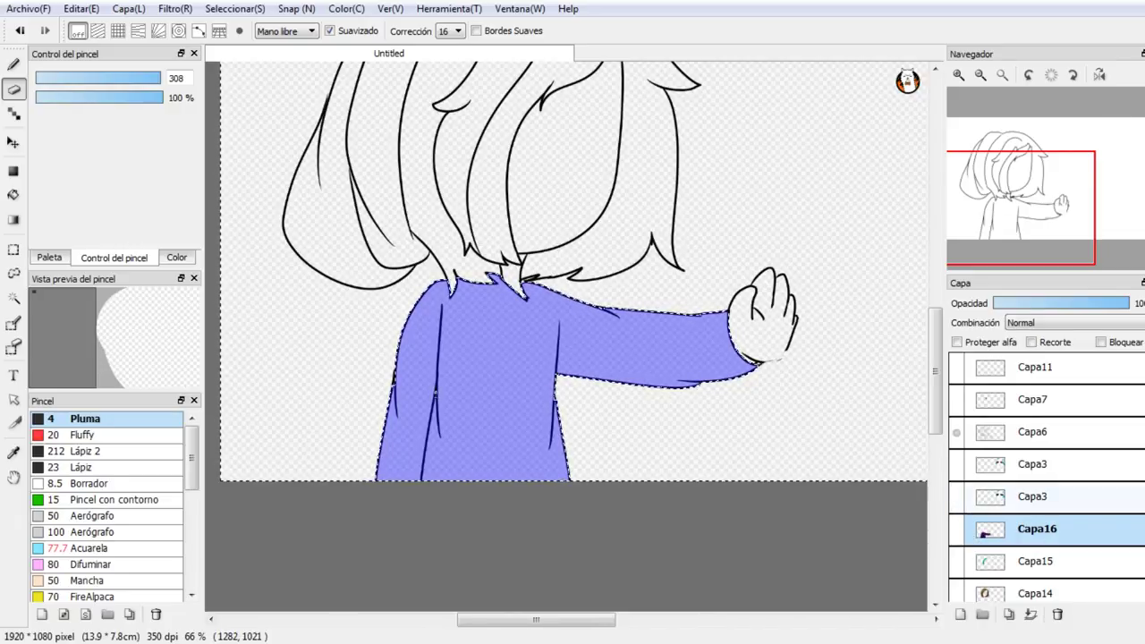
{"action": "scroll", "coordinate": [1052, 495], "scroll_direction": "down", "scroll_amount": 3}
{"action": "left_click", "coordinate": [955, 553]}
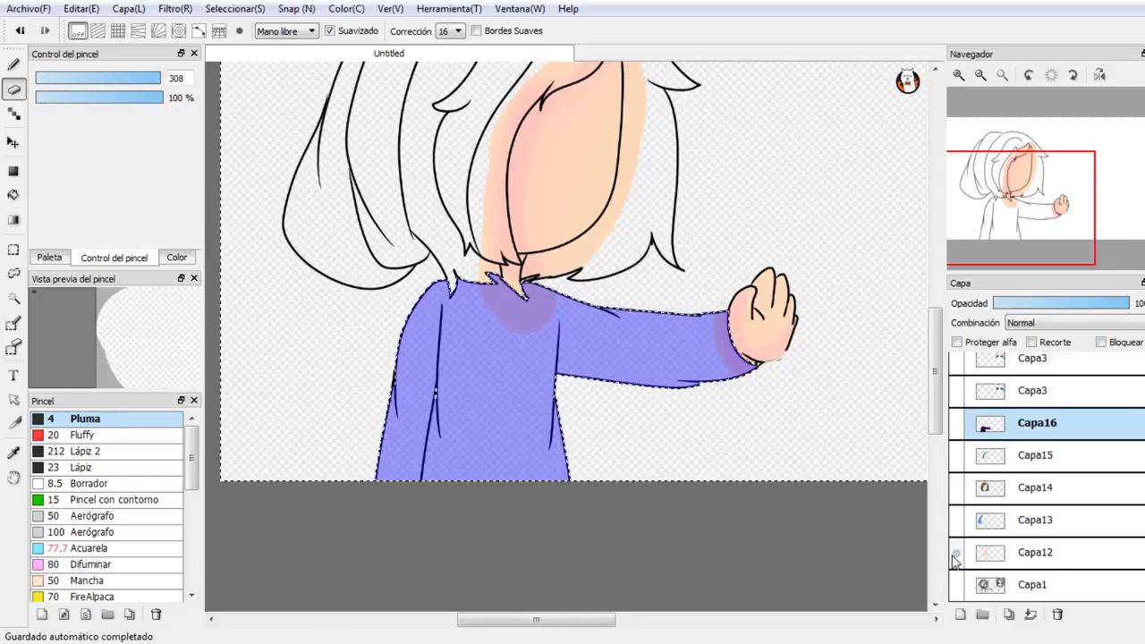
{"action": "left_click", "coordinate": [20, 31]}
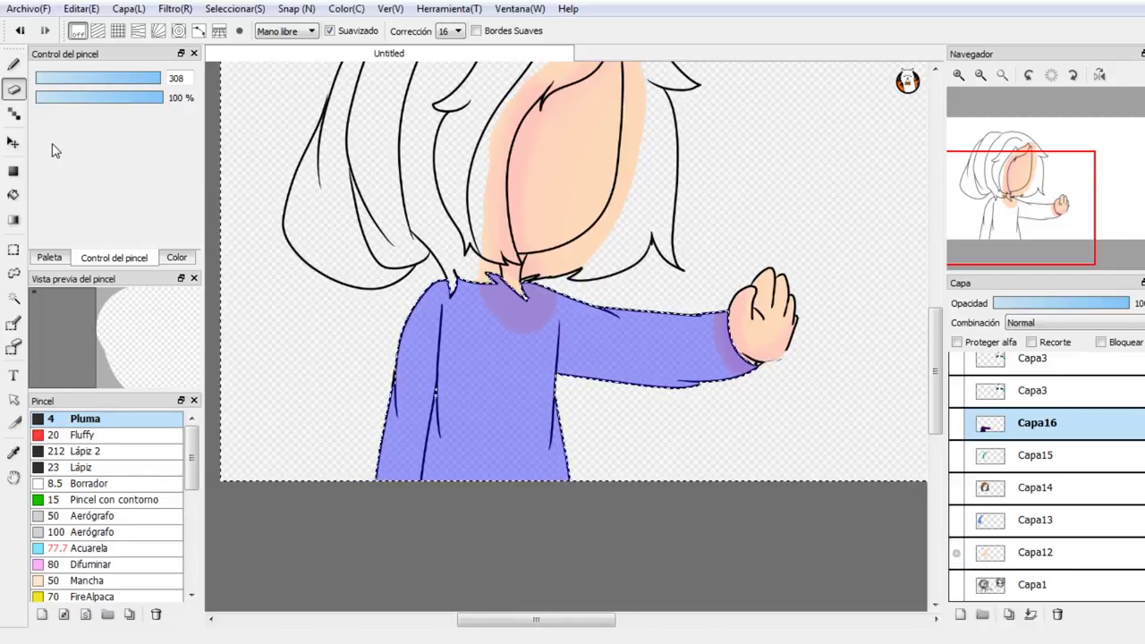
{"action": "key", "text": "ctrl+d"}
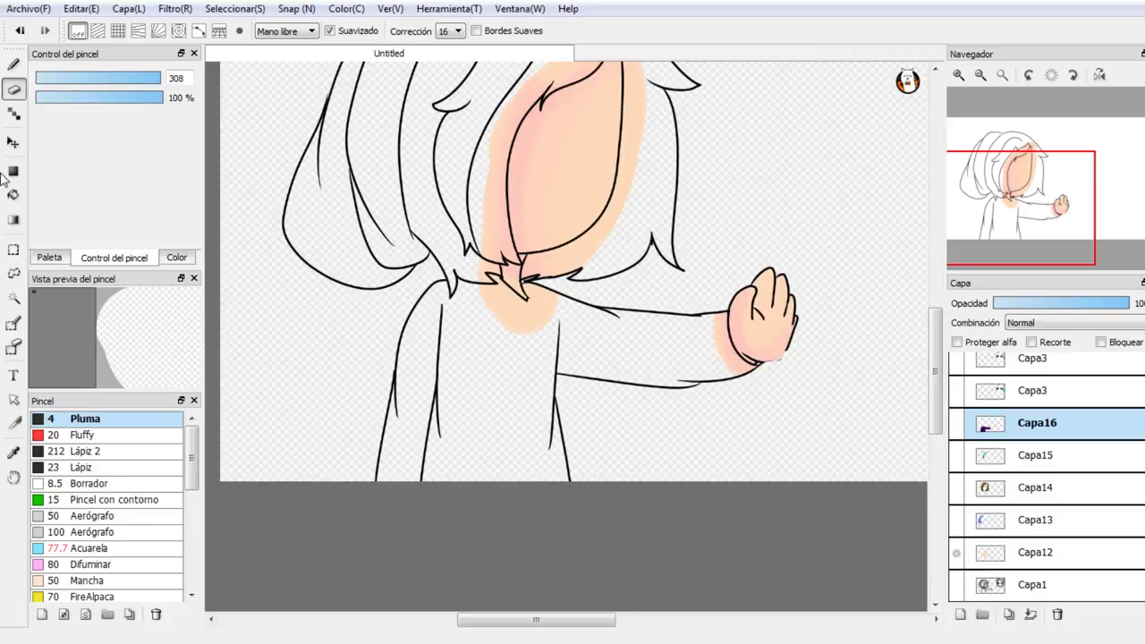
Step: Hide skin layer Capa12, try selecting the hand area with the Magic Wand, and clear that selection
{"action": "left_click", "coordinate": [14, 297]}
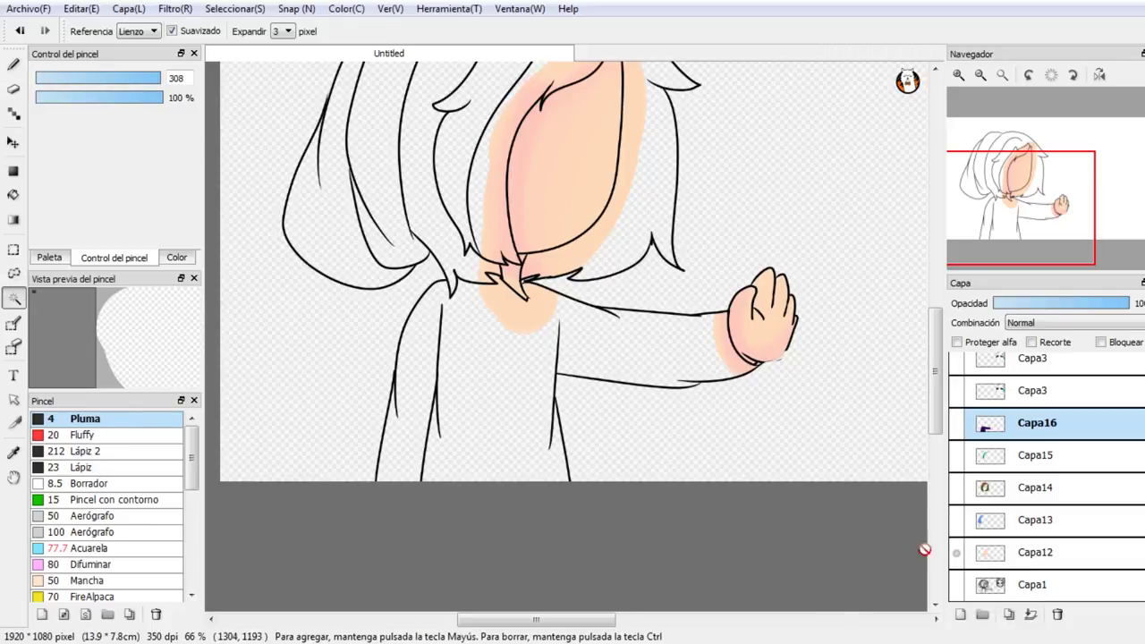
{"action": "left_click", "coordinate": [955, 553]}
{"action": "left_click", "coordinate": [741, 356]}
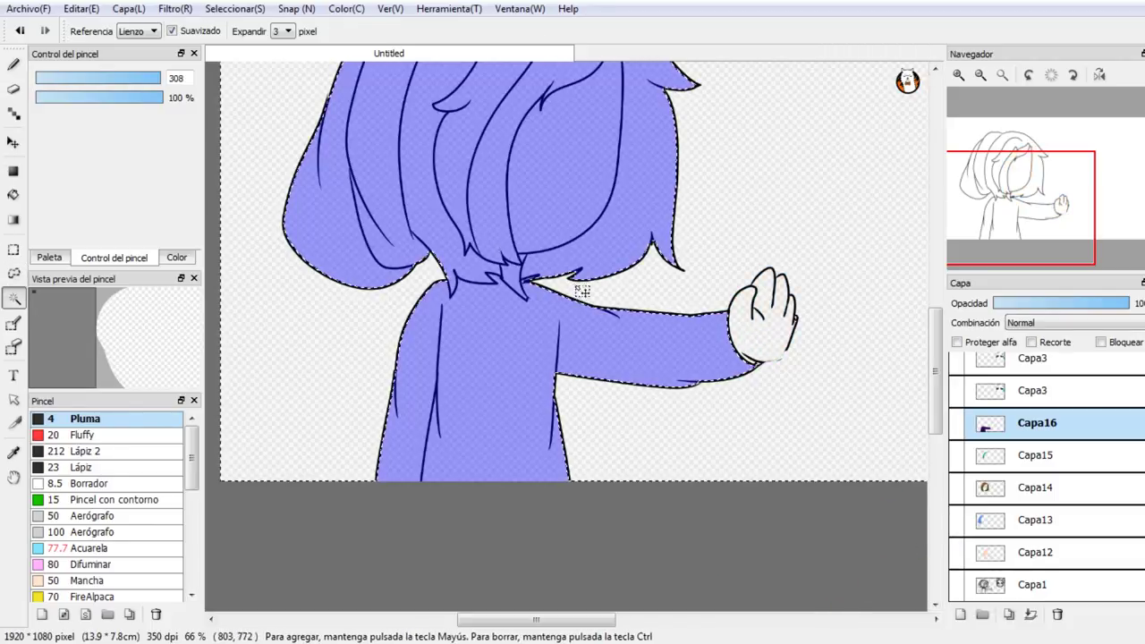
{"action": "key", "text": "ctrl+d"}
Step: Close the gap at the base of the hand's outline on layer Capa6 with a 4 px pen stroke
{"action": "left_click", "coordinate": [14, 64]}
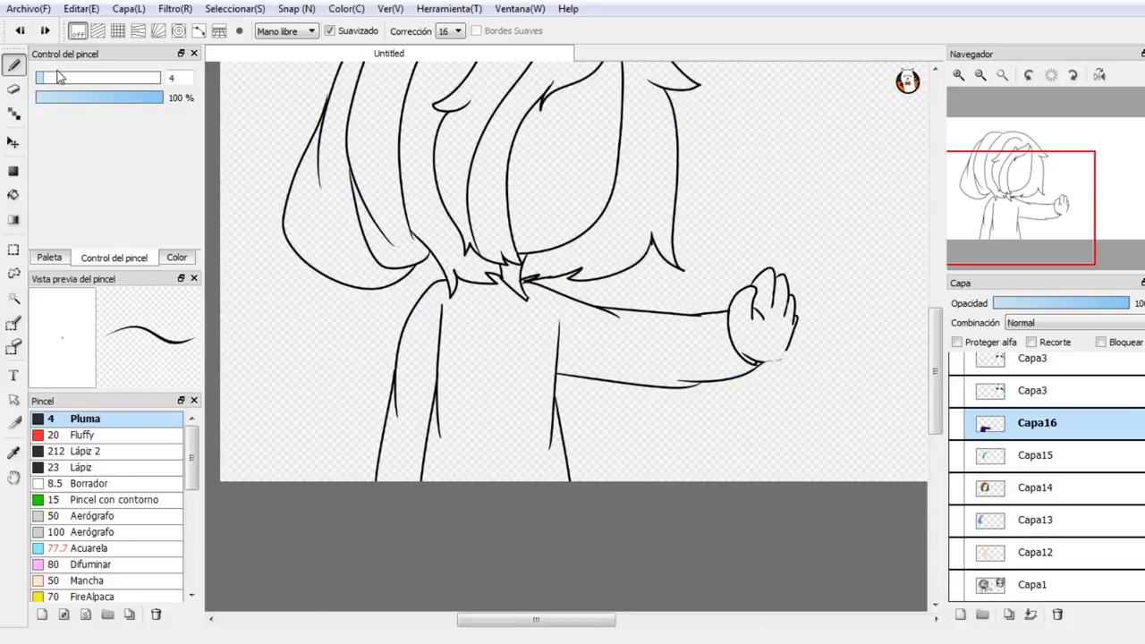
{"action": "scroll", "coordinate": [1047, 465], "scroll_direction": "up", "scroll_amount": 3}
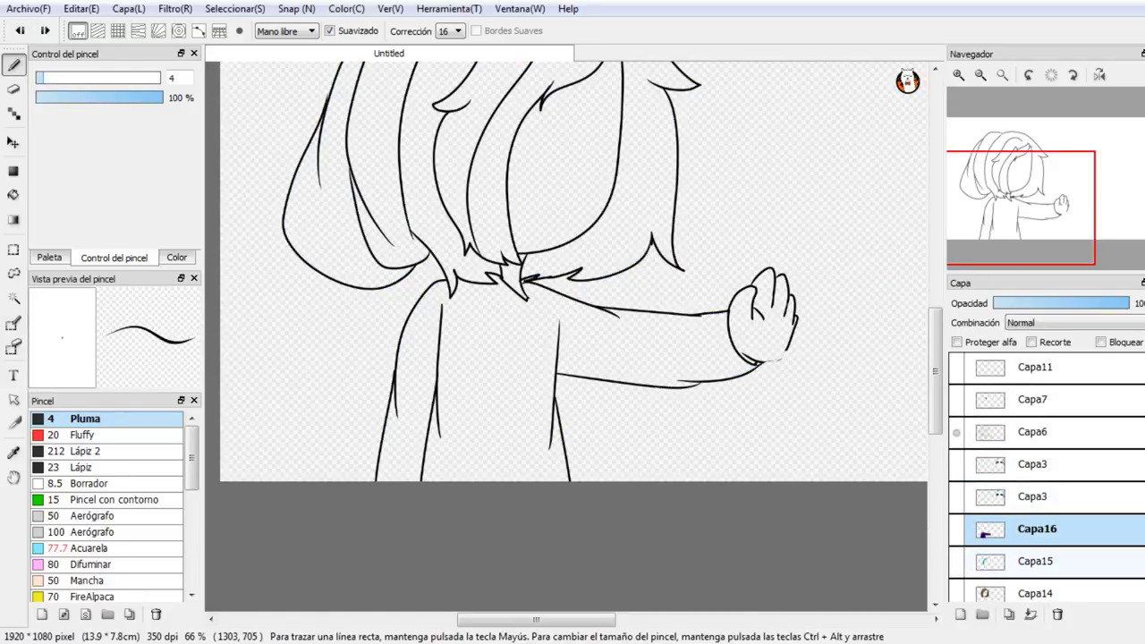
{"action": "left_click", "coordinate": [1051, 433]}
{"action": "left_click", "coordinate": [960, 75]}
{"action": "left_click", "coordinate": [960, 75]}
{"action": "left_click_drag", "start_coordinate": [1020, 184], "coordinate": [1054, 217]}
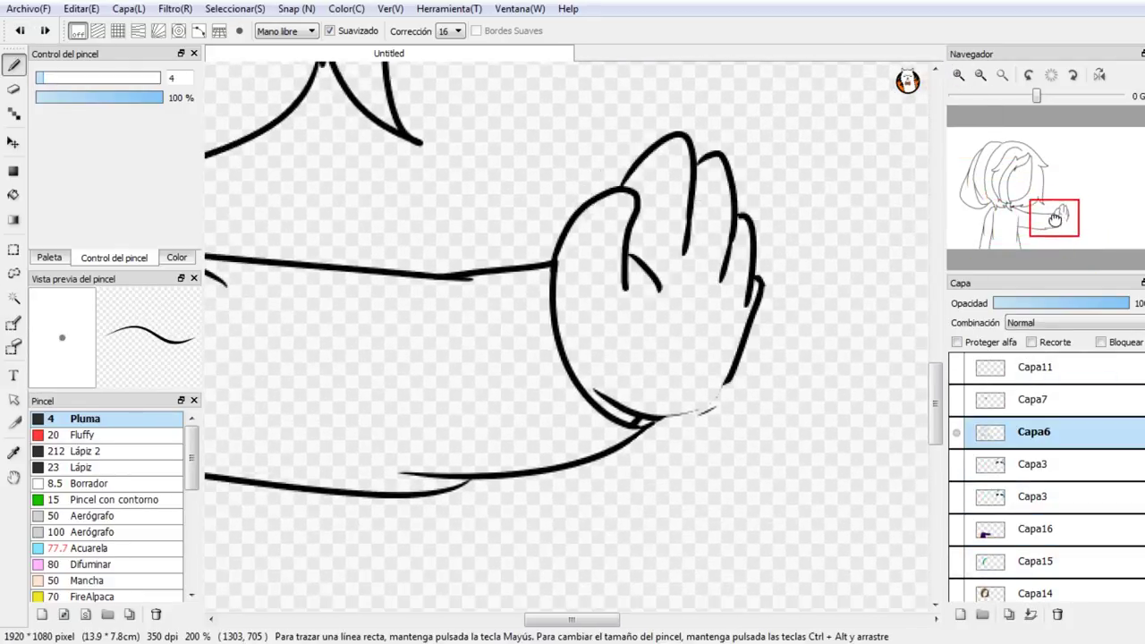
{"action": "left_click_drag", "start_coordinate": [726, 390], "coordinate": [640, 414]}
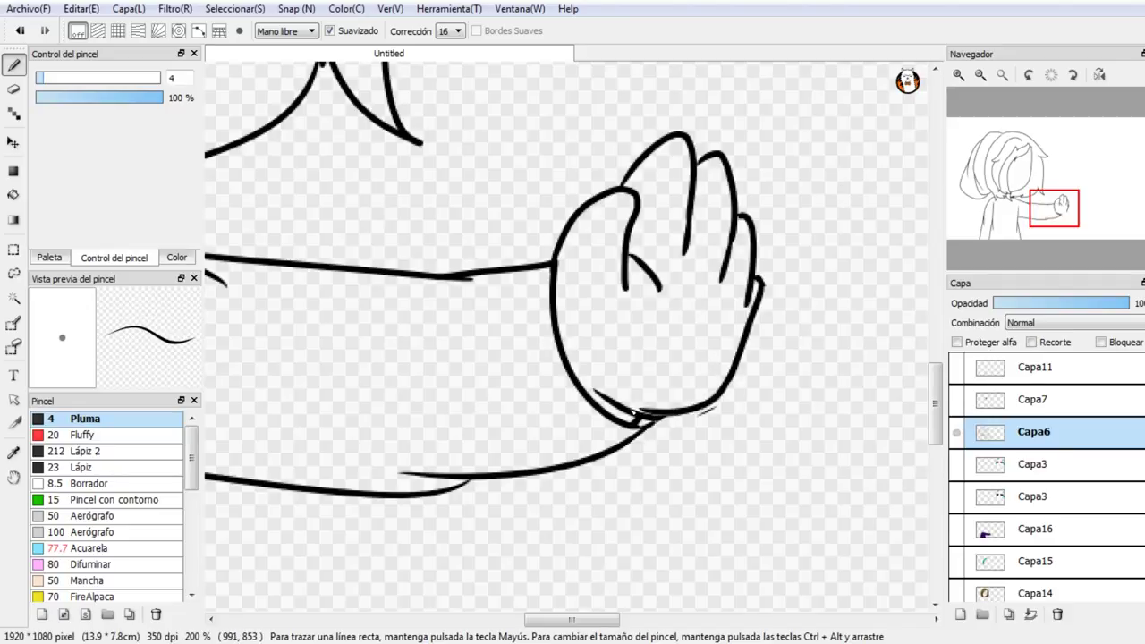
Step: Erase the stray line fragment below the hand's outline using the transparent pen colour, and restore black
{"action": "left_click", "coordinate": [13, 89]}
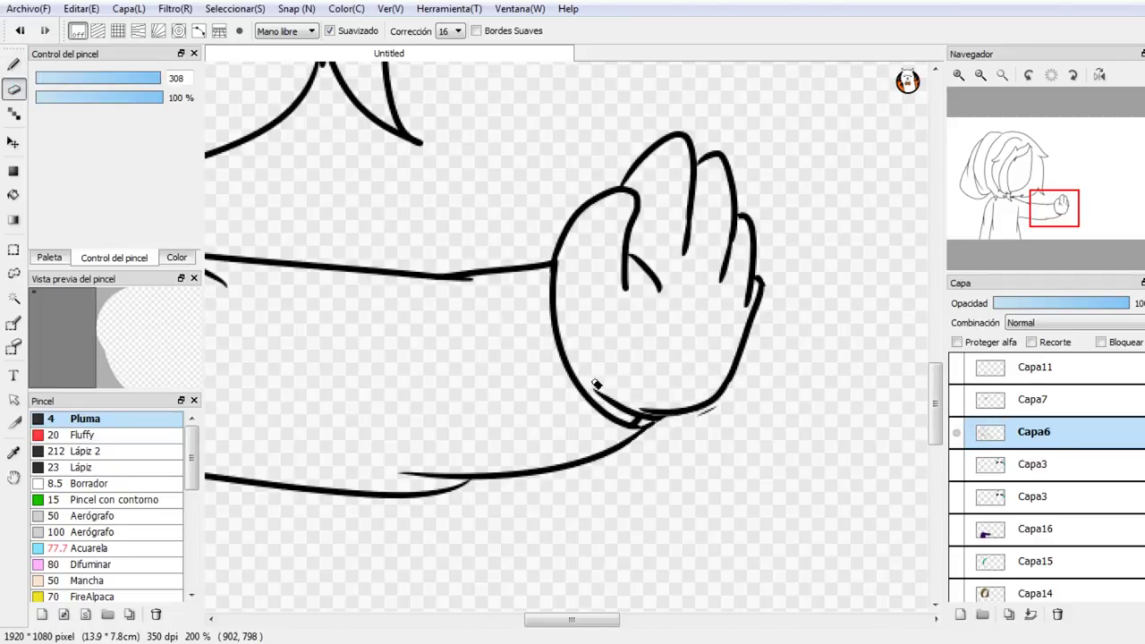
{"action": "left_click", "coordinate": [14, 64]}
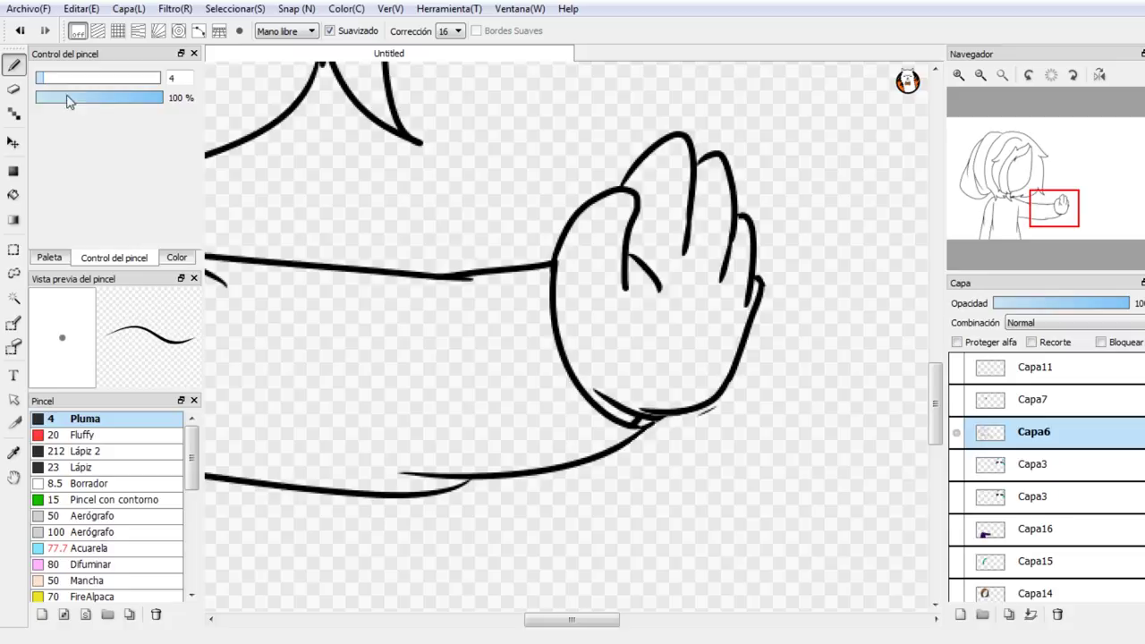
{"action": "left_click", "coordinate": [179, 257]}
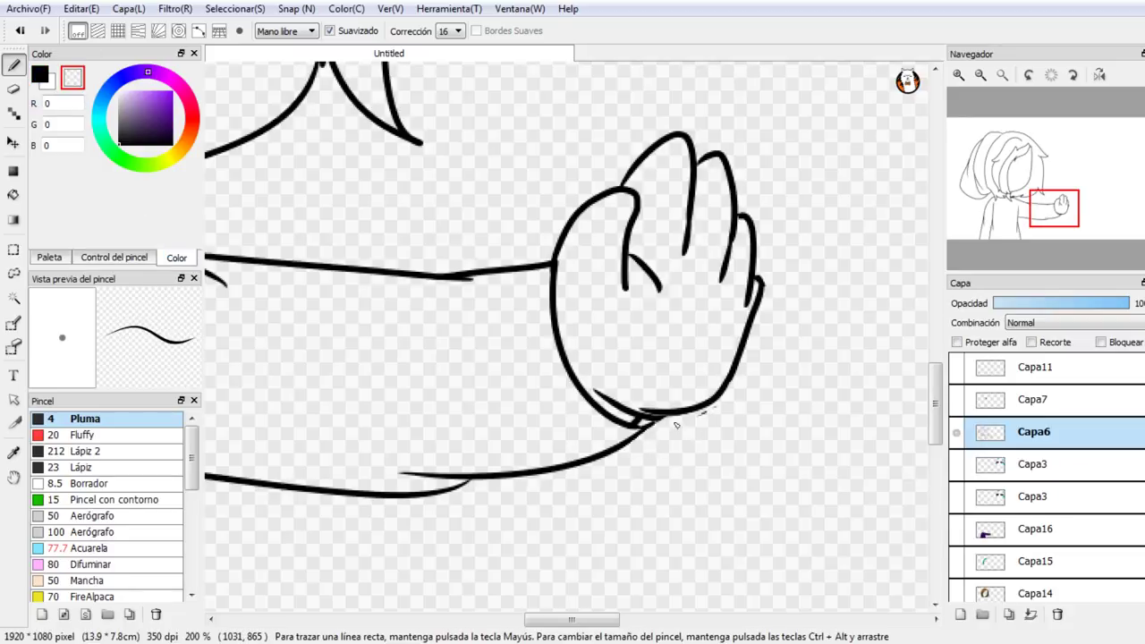
{"action": "left_click", "coordinate": [39, 75]}
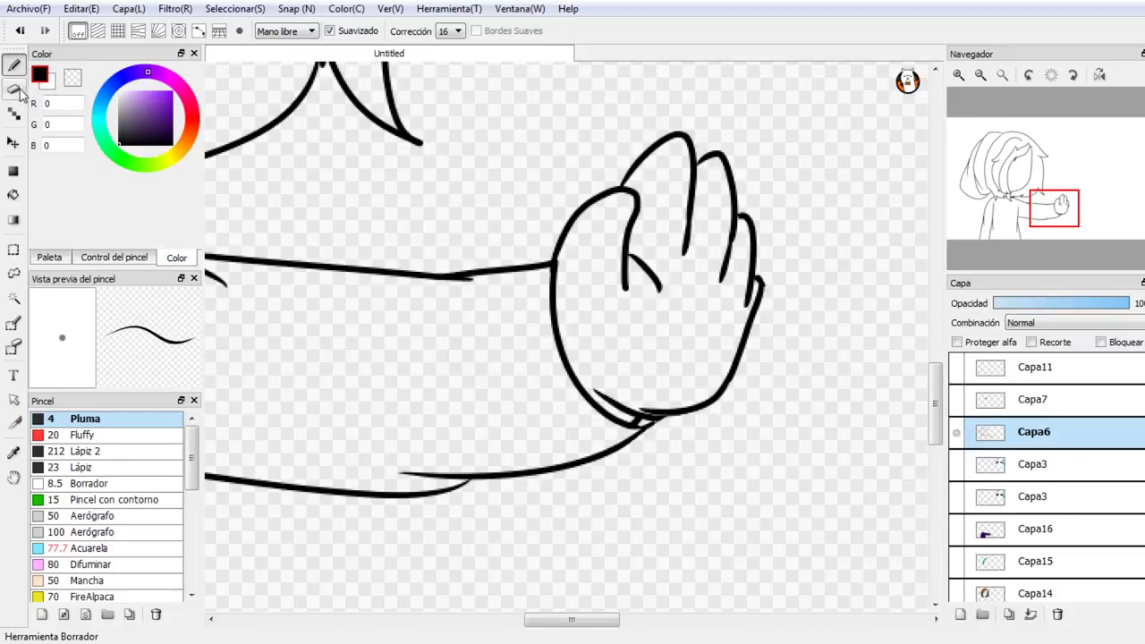
{"action": "left_click", "coordinate": [13, 88]}
{"action": "left_click", "coordinate": [14, 142]}
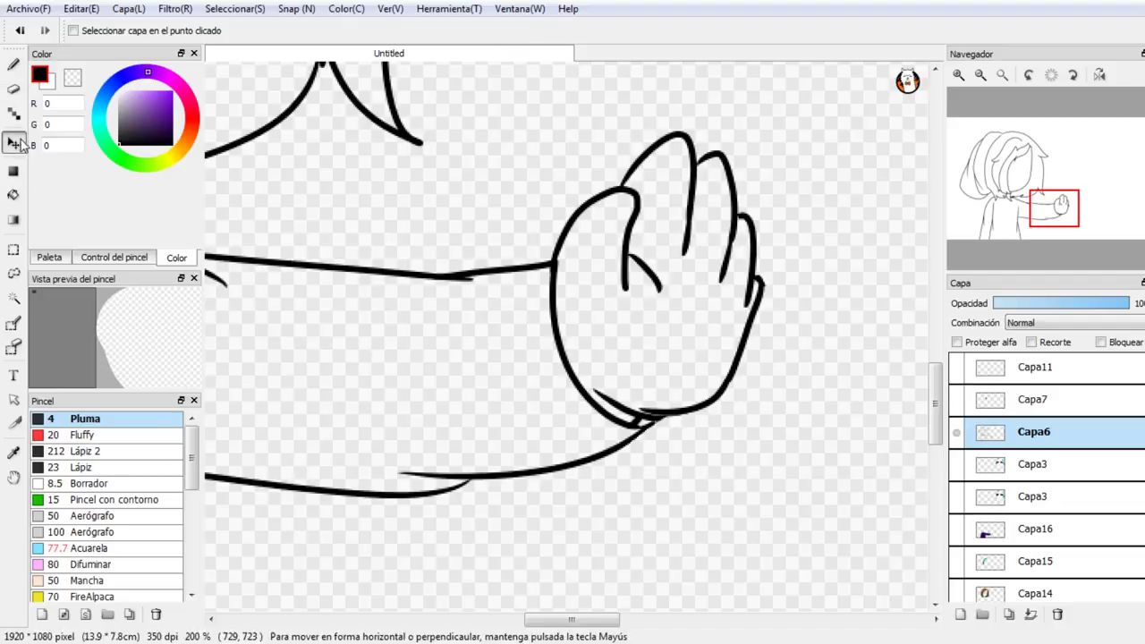
Step: Select the hand, face and neck areas inside the line art with the Magic Wand
{"action": "left_click", "coordinate": [13, 298]}
{"action": "left_click", "coordinate": [586, 331]}
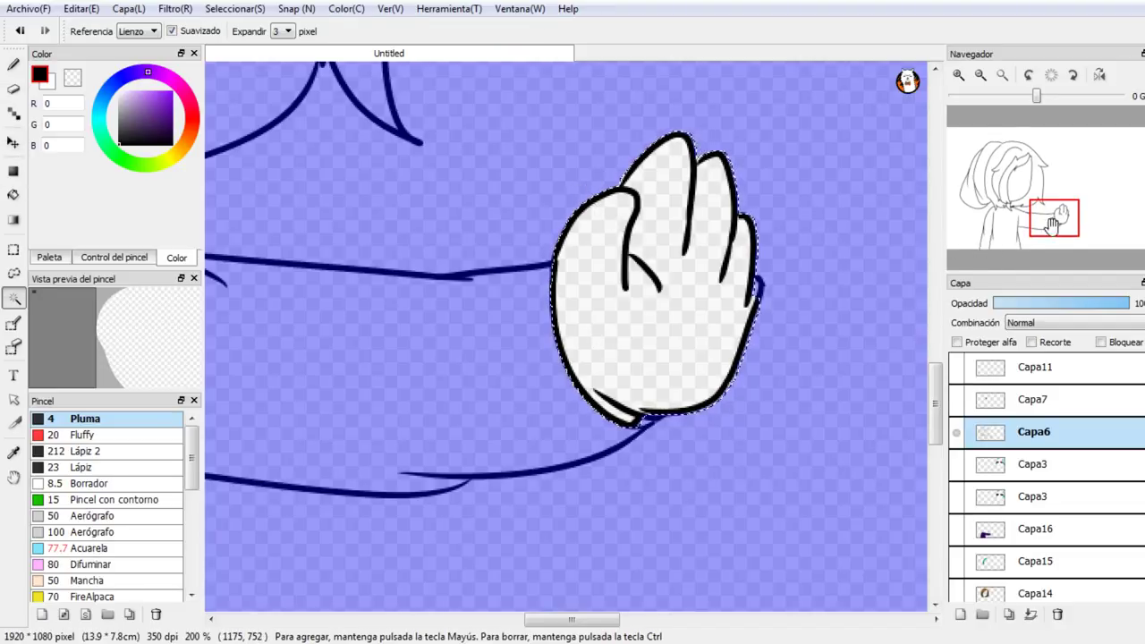
{"action": "left_click_drag", "start_coordinate": [1051, 226], "coordinate": [1010, 187]}
{"action": "left_click", "coordinate": [656, 231]}
{"action": "left_click", "coordinate": [544, 483], "text": "shift"}
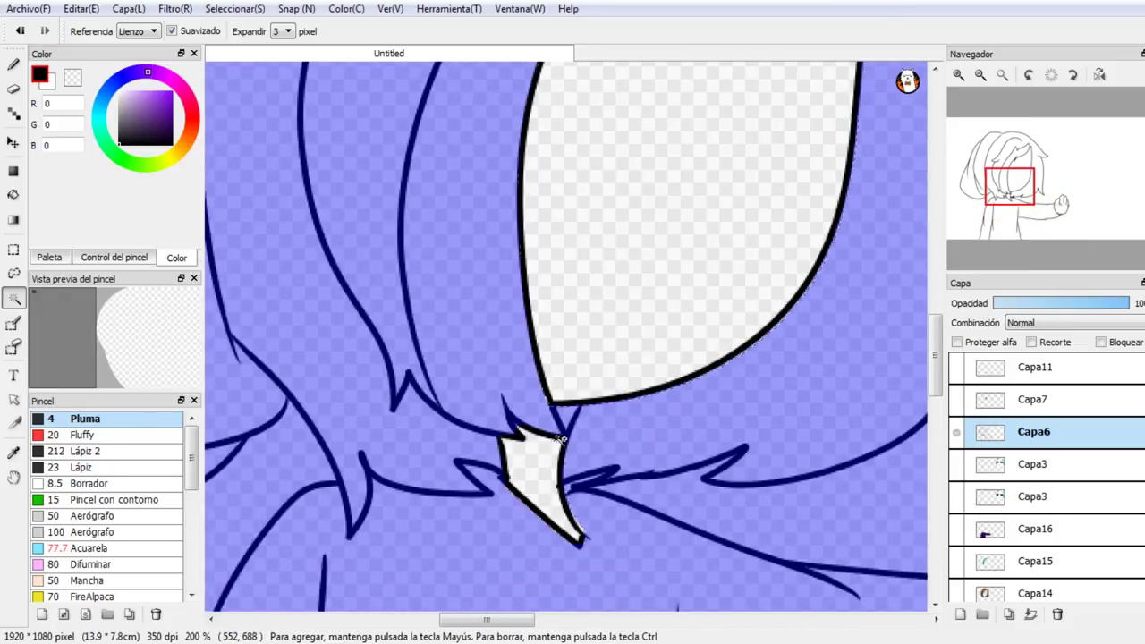
Step: Add the small triangular area beneath the chin to the skin selection and check its edges around the neck
{"action": "triple_click", "coordinate": [980, 76]}
{"action": "left_click", "coordinate": [959, 77]}
{"action": "left_click", "coordinate": [959, 77]}
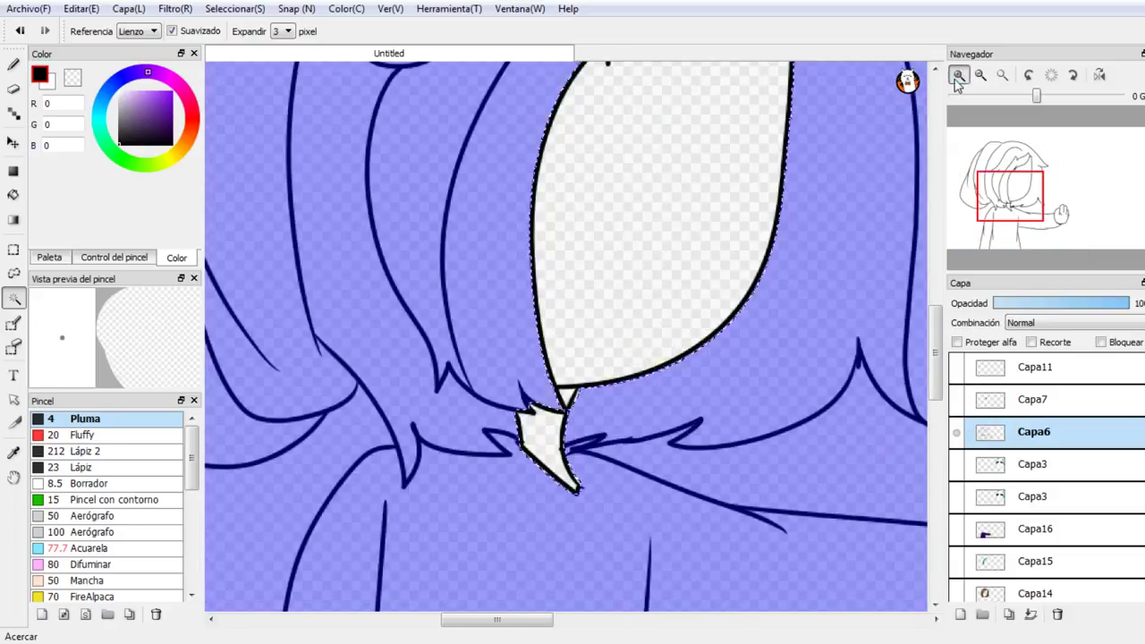
{"action": "left_click", "coordinate": [959, 77]}
{"action": "left_click", "coordinate": [959, 77]}
{"action": "left_click_drag", "start_coordinate": [1016, 196], "coordinate": [1011, 203]}
{"action": "left_click", "coordinate": [371, 104]}
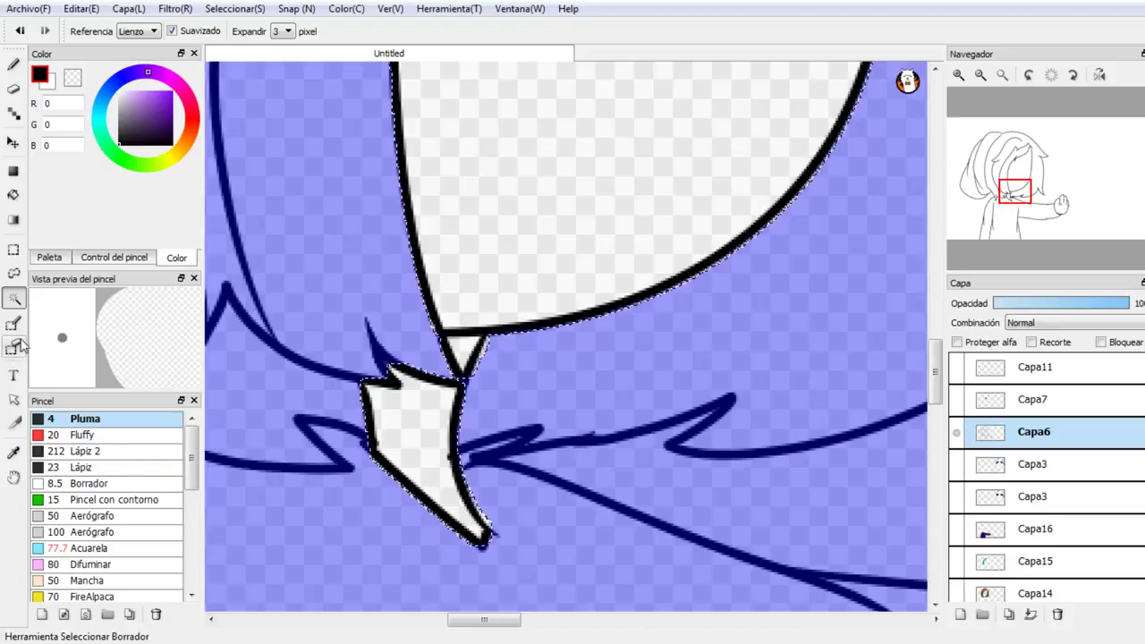
Step: Show and activate skin layer Capa12, undo the erasure inside the face, and invert the selection
{"action": "left_click", "coordinate": [15, 88]}
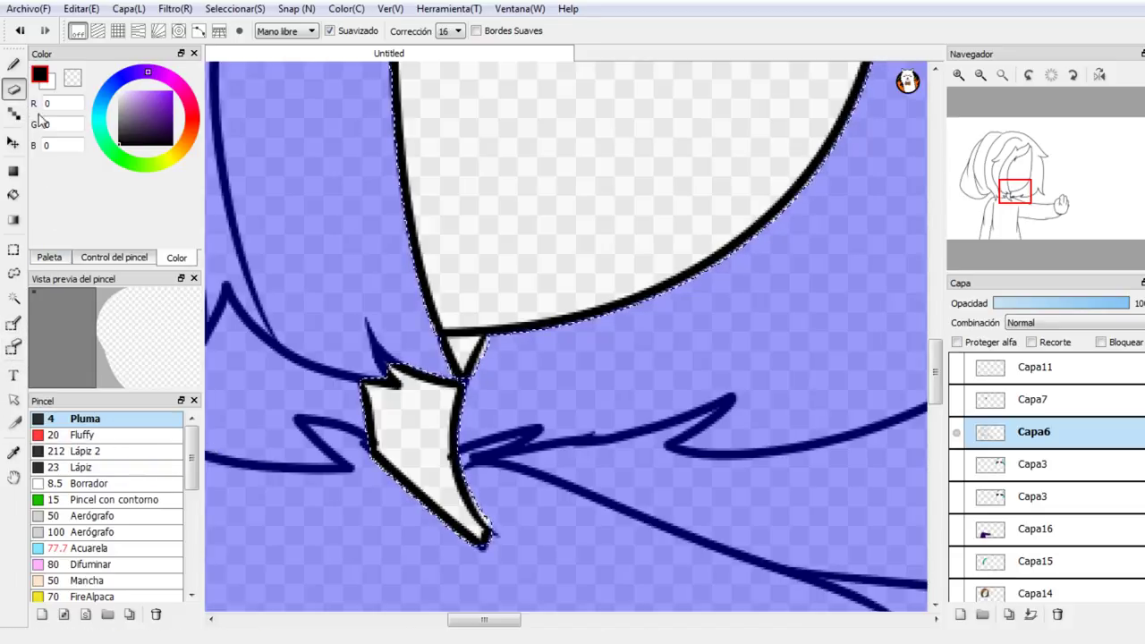
{"action": "scroll", "coordinate": [1135, 598], "scroll_direction": "down", "scroll_amount": 3}
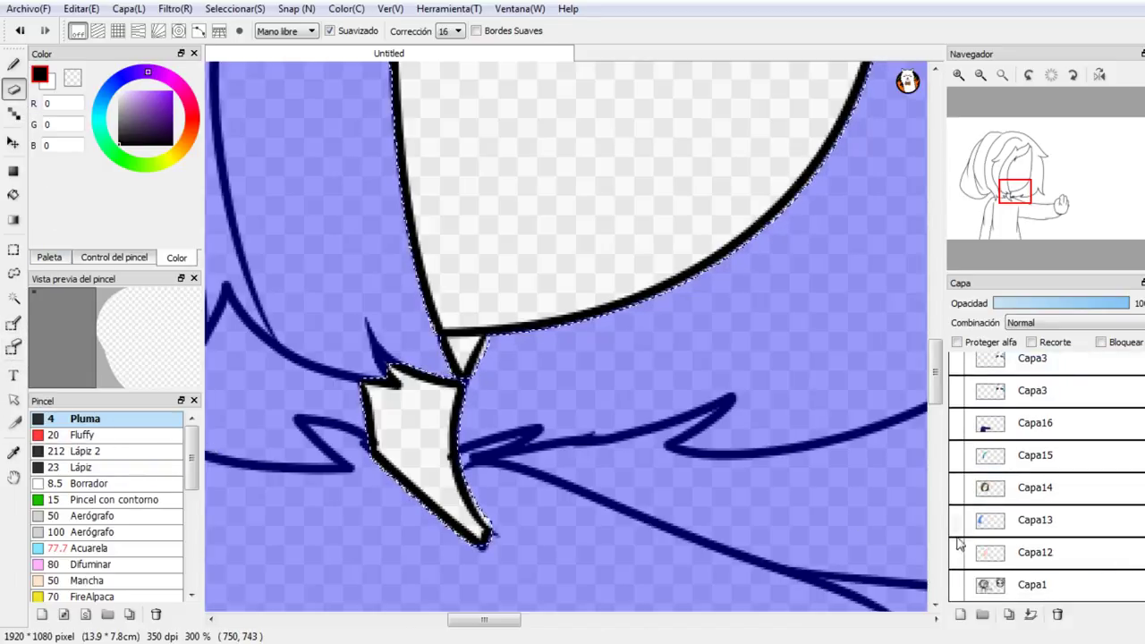
{"action": "left_click", "coordinate": [956, 552]}
{"action": "left_click", "coordinate": [984, 552]}
{"action": "key", "text": "Delete"}
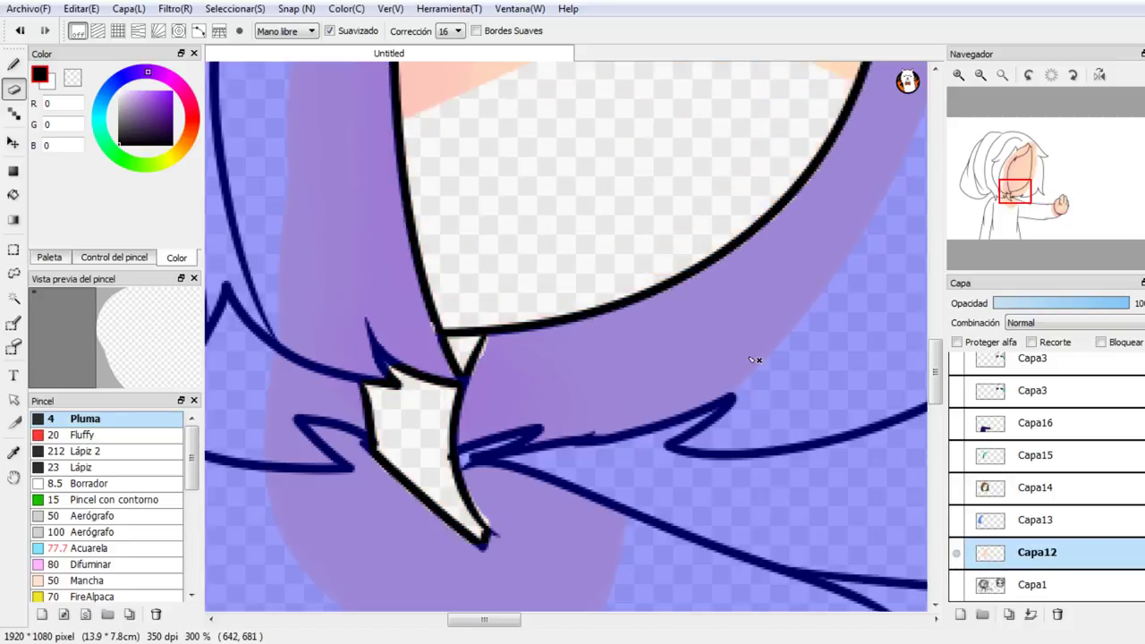
{"action": "key", "text": "ctrl+z"}
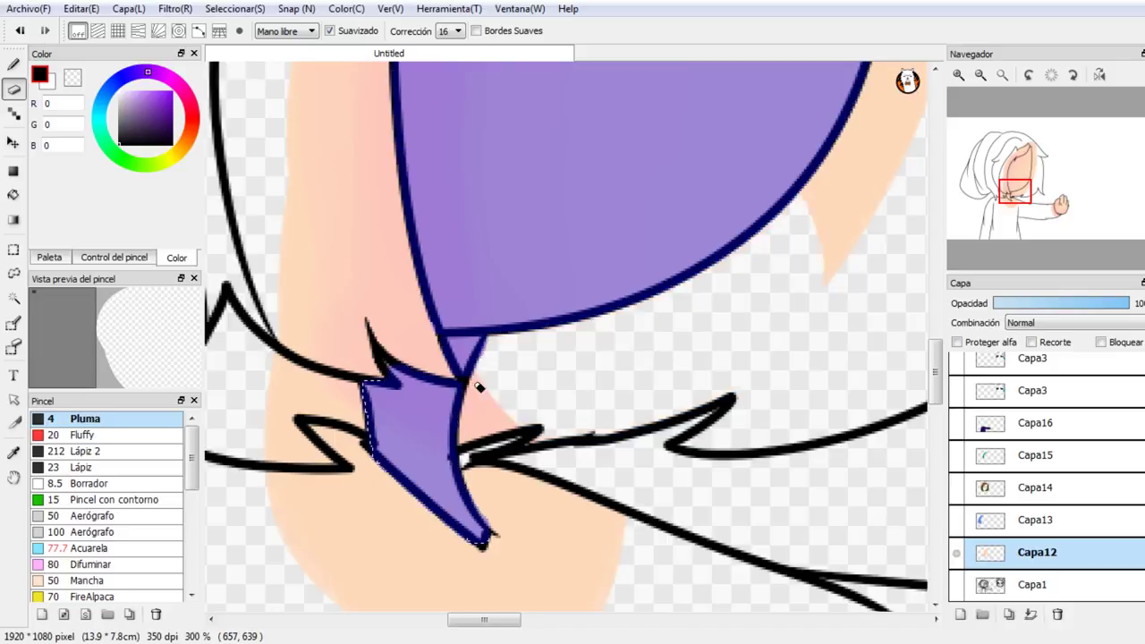
Step: Erase the skin overspill around the face, neck and hand on layer Capa12, and check the hand's edges
{"action": "left_click", "coordinate": [980, 75]}
{"action": "left_click", "coordinate": [980, 75]}
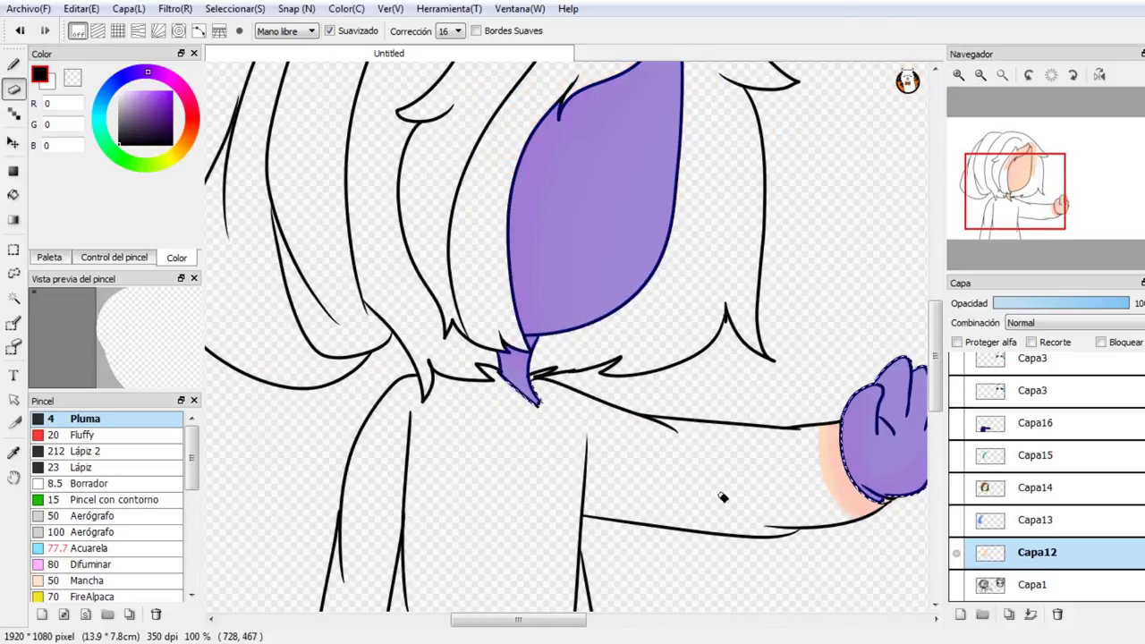
{"action": "left_click", "coordinate": [981, 75]}
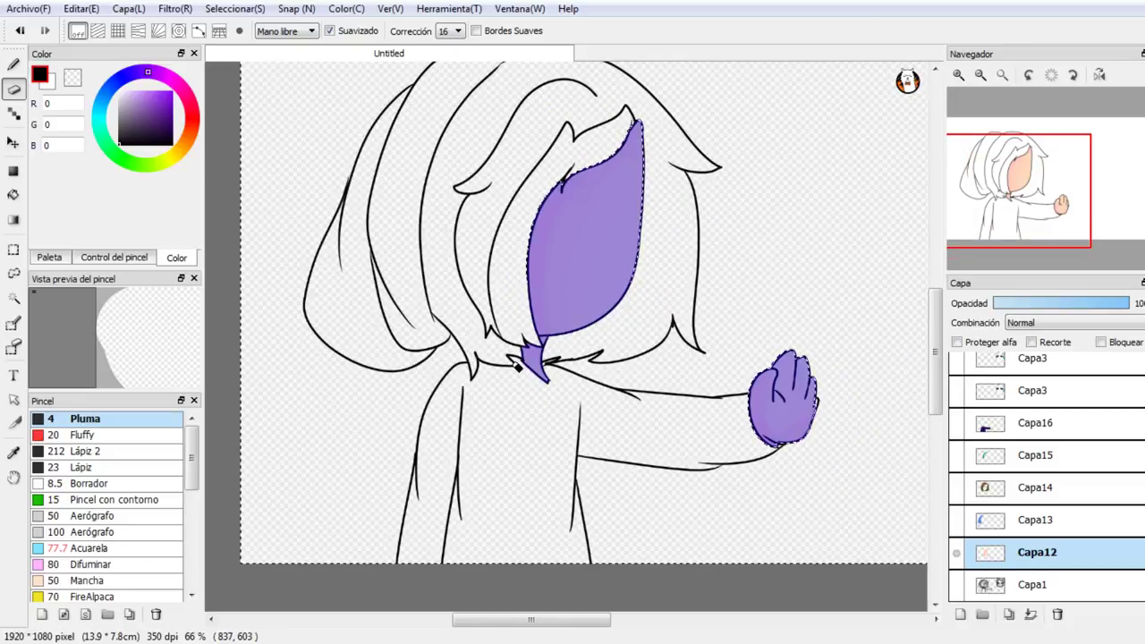
{"action": "left_click", "coordinate": [958, 75]}
{"action": "left_click", "coordinate": [958, 75]}
{"action": "left_click", "coordinate": [958, 75]}
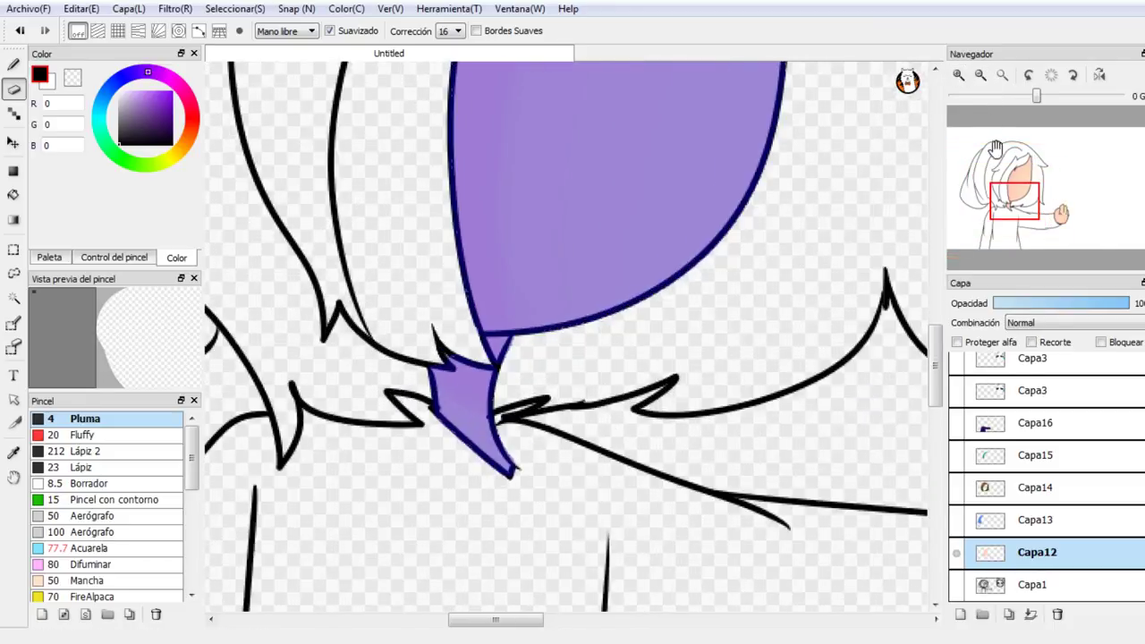
{"action": "mouse_move", "coordinate": [1017, 206]}
{"action": "left_mouse_down"}
{"action": "mouse_move", "coordinate": [1060, 230]}
{"action": "mouse_move", "coordinate": [1059, 202]}
{"action": "left_mouse_up"}
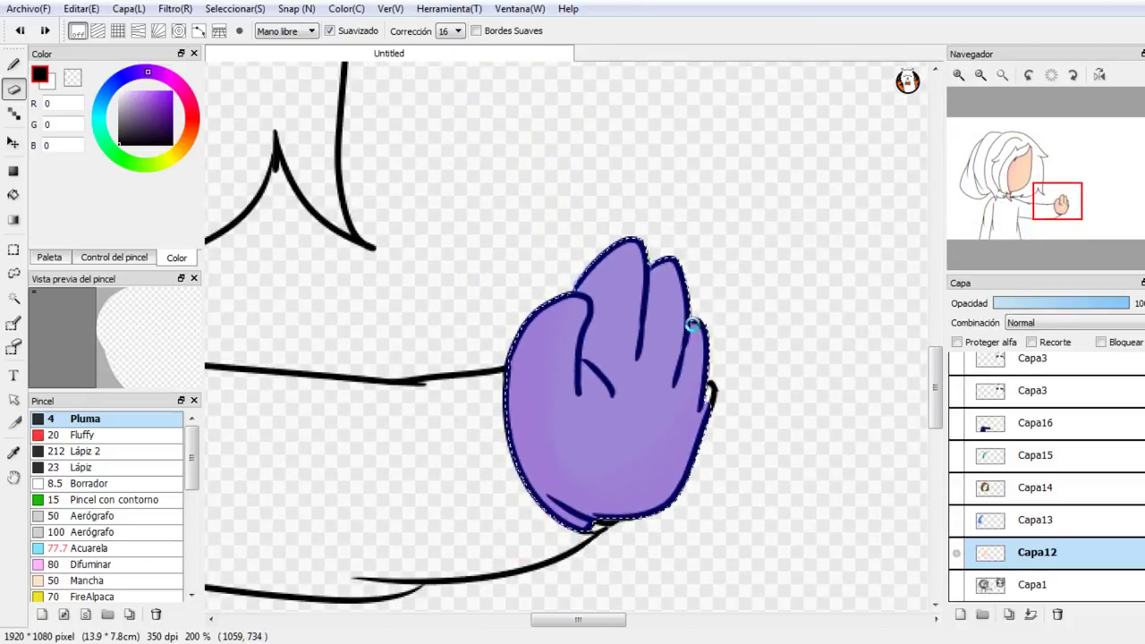
Step: Try to erase the skin overspill beside the wrist and around the upper face in broad strokes
{"action": "mouse_move", "coordinate": [477, 348]}
{"action": "left_mouse_down"}
{"action": "mouse_move", "coordinate": [491, 393]}
{"action": "mouse_move", "coordinate": [483, 527]}
{"action": "mouse_move", "coordinate": [528, 352]}
{"action": "mouse_move", "coordinate": [525, 413]}
{"action": "mouse_move", "coordinate": [550, 424]}
{"action": "mouse_move", "coordinate": [586, 497]}
{"action": "left_mouse_up"}
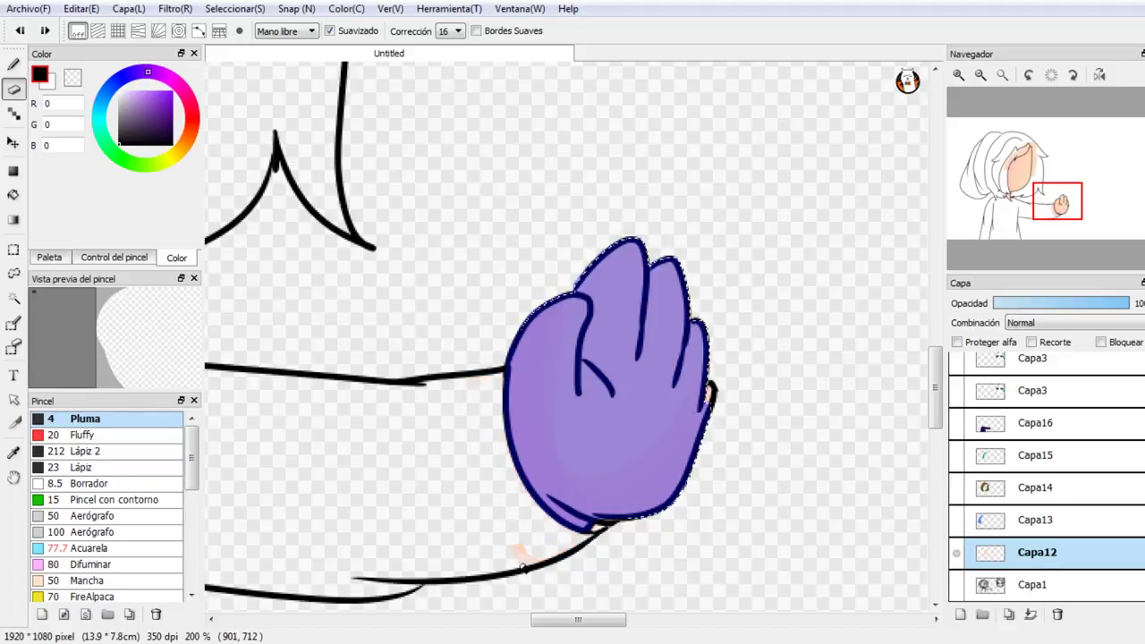
{"action": "left_click", "coordinate": [980, 74]}
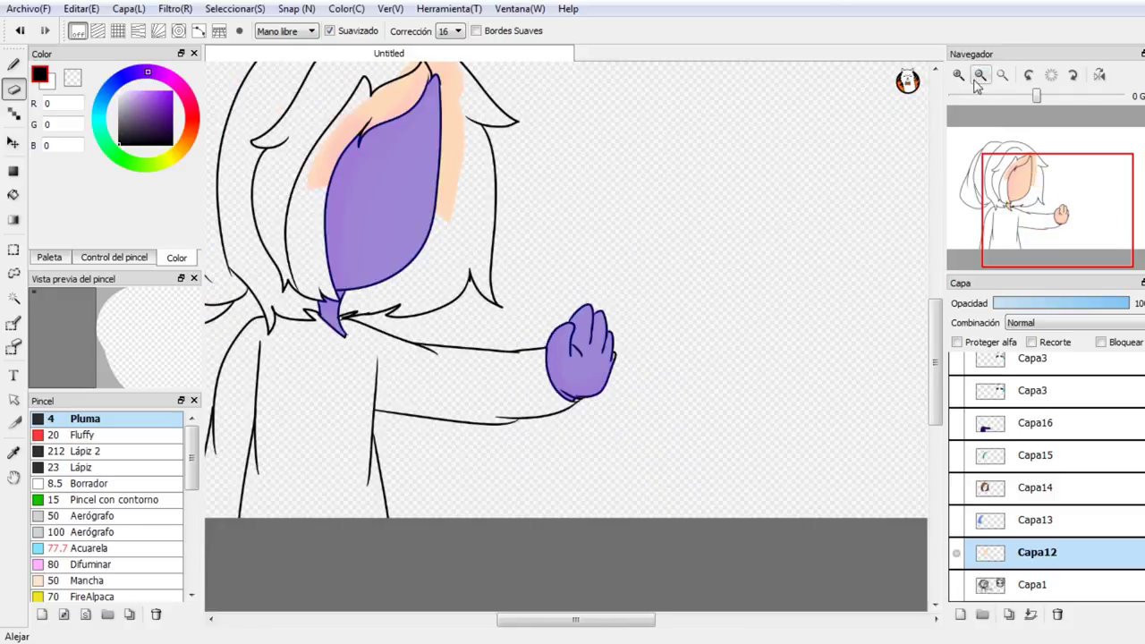
{"action": "left_click", "coordinate": [981, 75]}
{"action": "mouse_move", "coordinate": [509, 188]}
{"action": "left_mouse_down"}
{"action": "mouse_move", "coordinate": [507, 256]}
{"action": "mouse_move", "coordinate": [485, 289]}
{"action": "mouse_move", "coordinate": [466, 265]}
{"action": "left_mouse_up"}
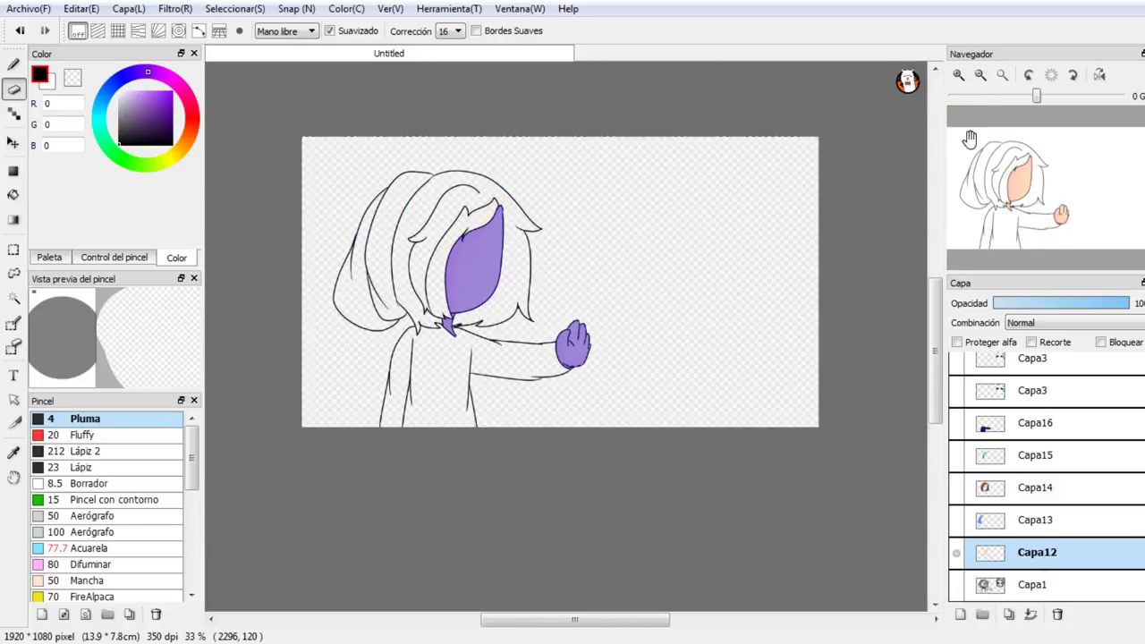
{"action": "left_click", "coordinate": [958, 76]}
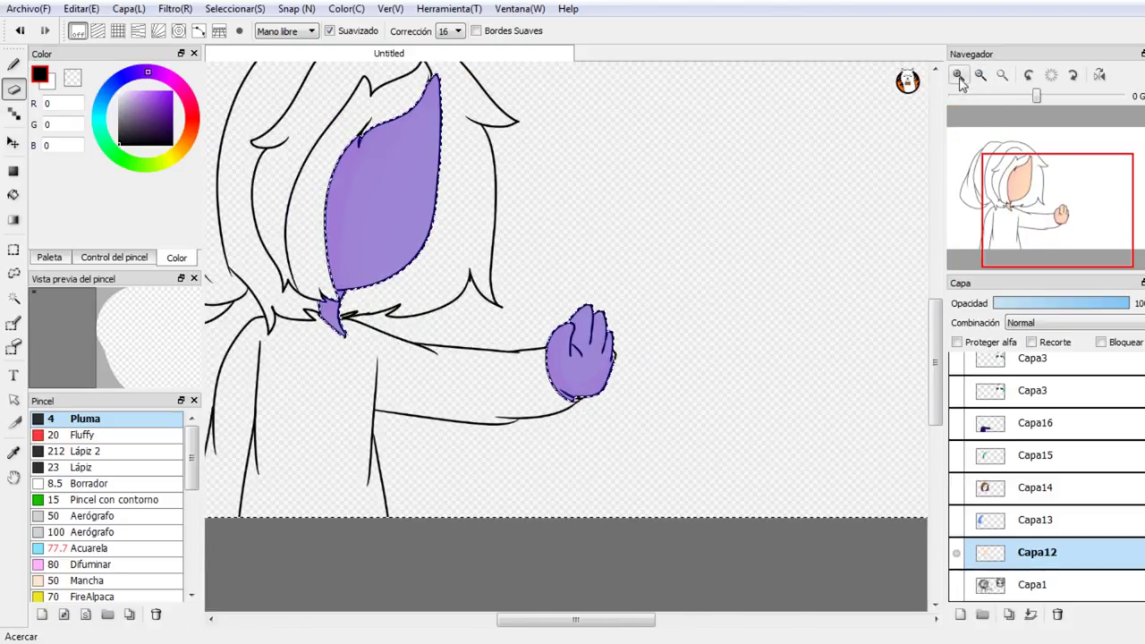
{"action": "left_click", "coordinate": [958, 76]}
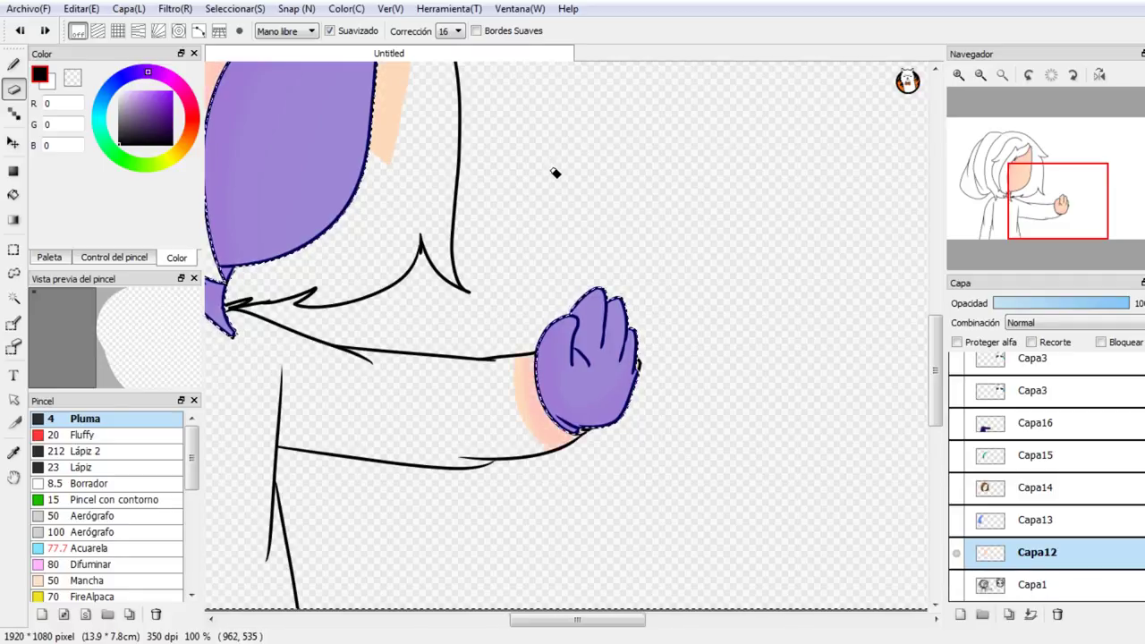
Step: Erase the skin overspill beside the wrist on layer Capa12, keeping the colour inside the little fingertip
{"action": "left_click_drag", "start_coordinate": [514, 440], "coordinate": [544, 420]}
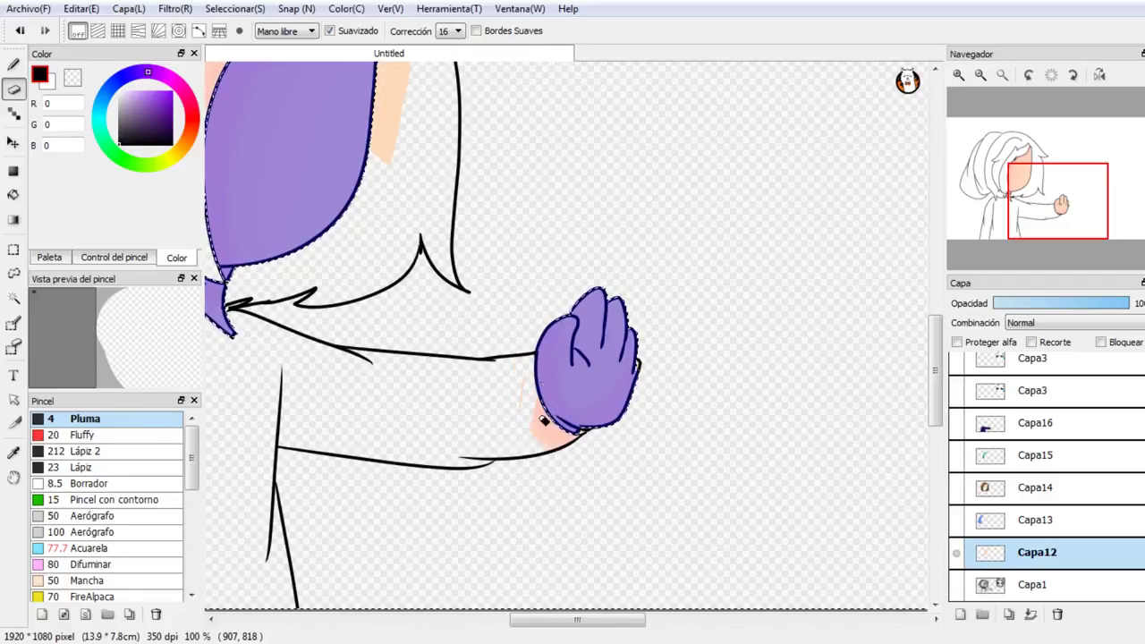
{"action": "left_click_drag", "start_coordinate": [584, 453], "coordinate": [597, 439]}
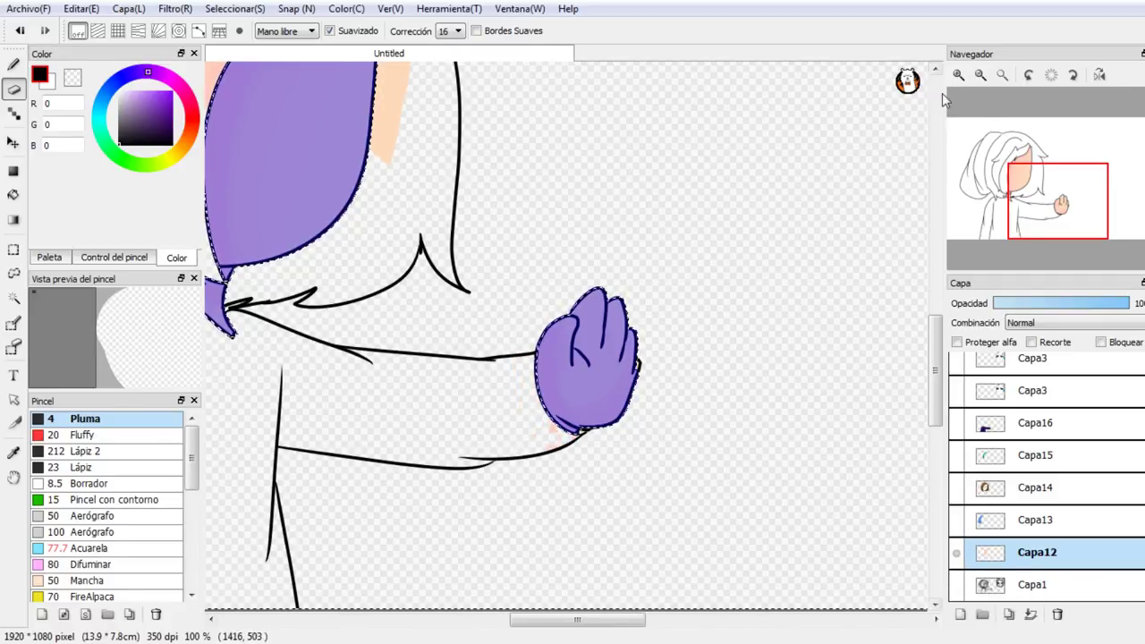
{"action": "left_click", "coordinate": [958, 76]}
{"action": "left_click", "coordinate": [958, 76]}
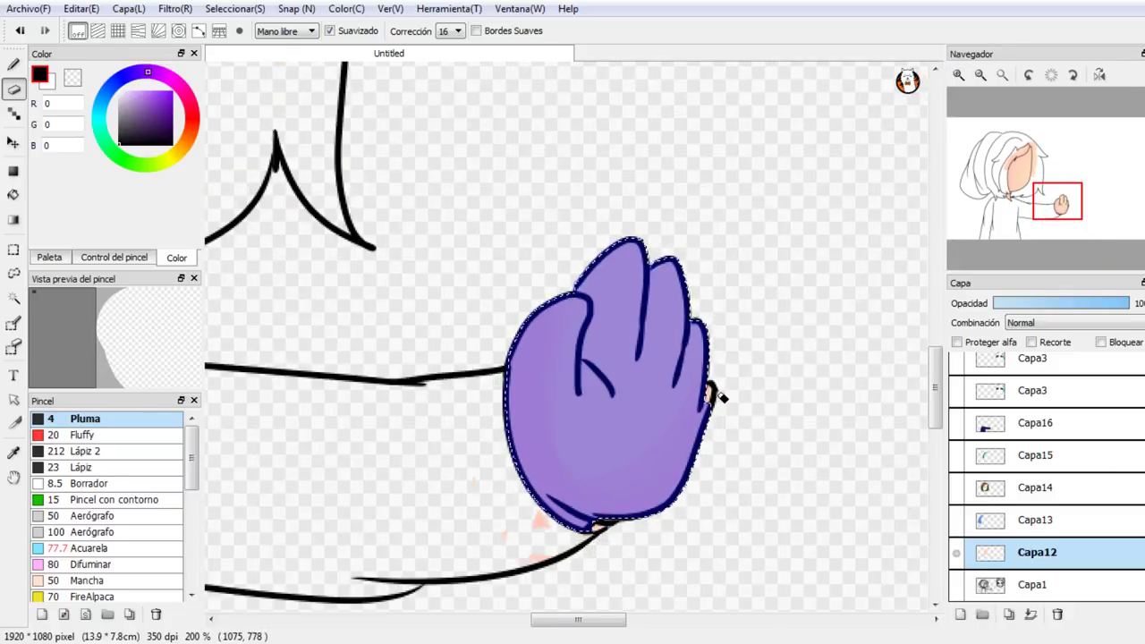
{"action": "key", "text": "ctrl+z"}
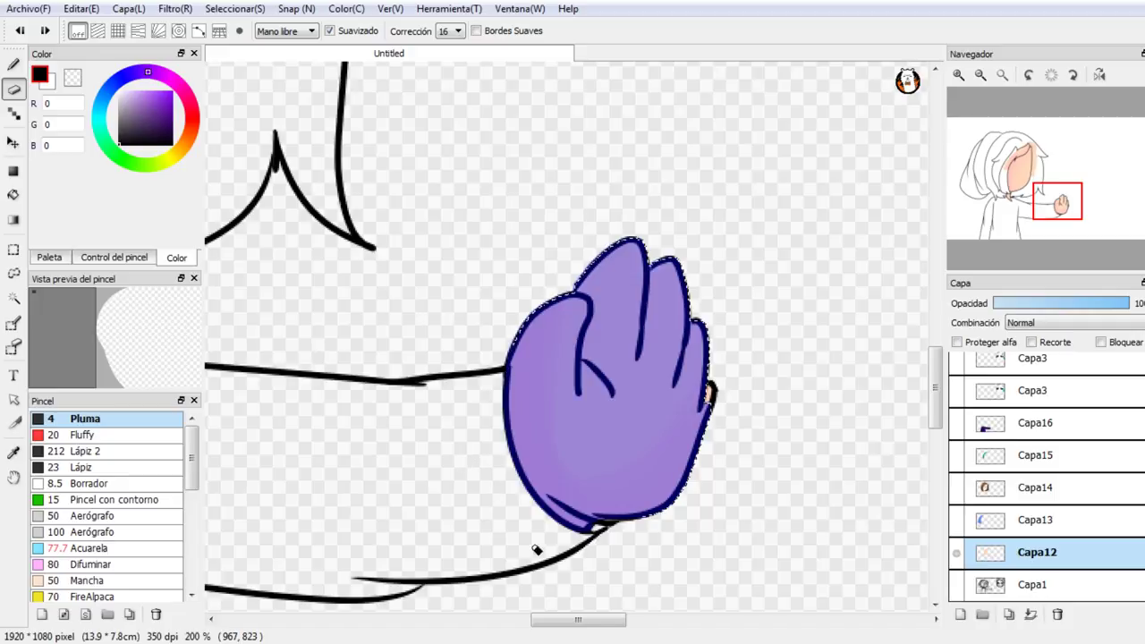
Step: Erase the remaining skin overspill around the forehead and cheek on layer Capa12, and clear the selection
{"action": "left_click", "coordinate": [981, 76]}
{"action": "left_click", "coordinate": [982, 76]}
{"action": "left_click", "coordinate": [981, 76]}
{"action": "left_click", "coordinate": [982, 76]}
{"action": "left_click", "coordinate": [982, 76]}
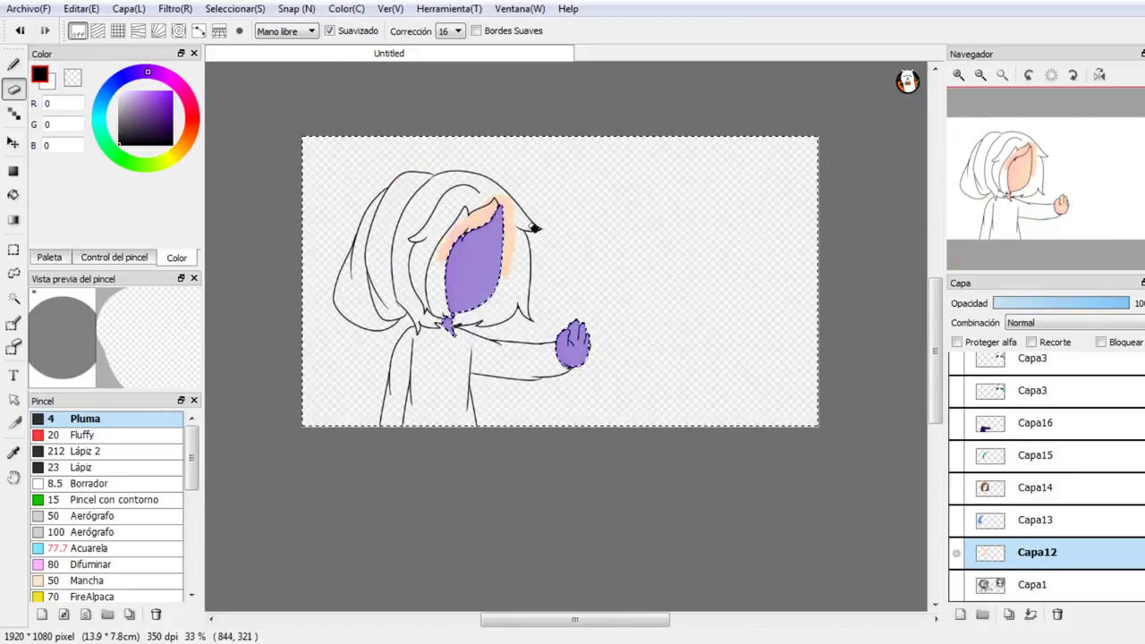
{"action": "left_click_drag", "start_coordinate": [448, 194], "coordinate": [513, 196]}
{"action": "left_click_drag", "start_coordinate": [499, 243], "coordinate": [478, 265]}
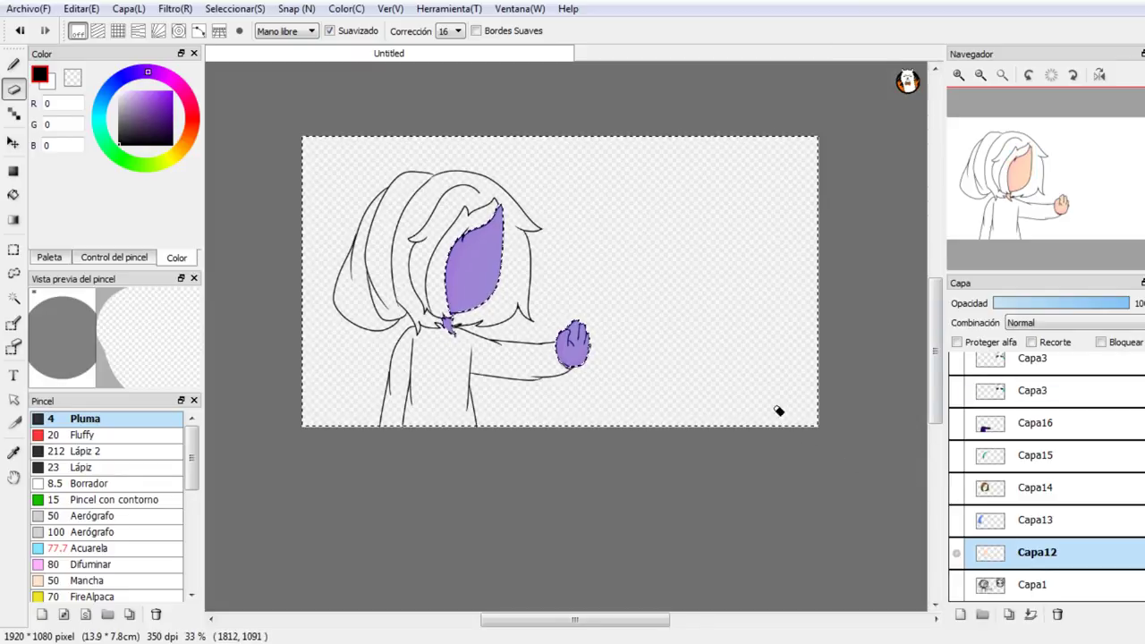
{"action": "key", "text": "ctrl+d"}
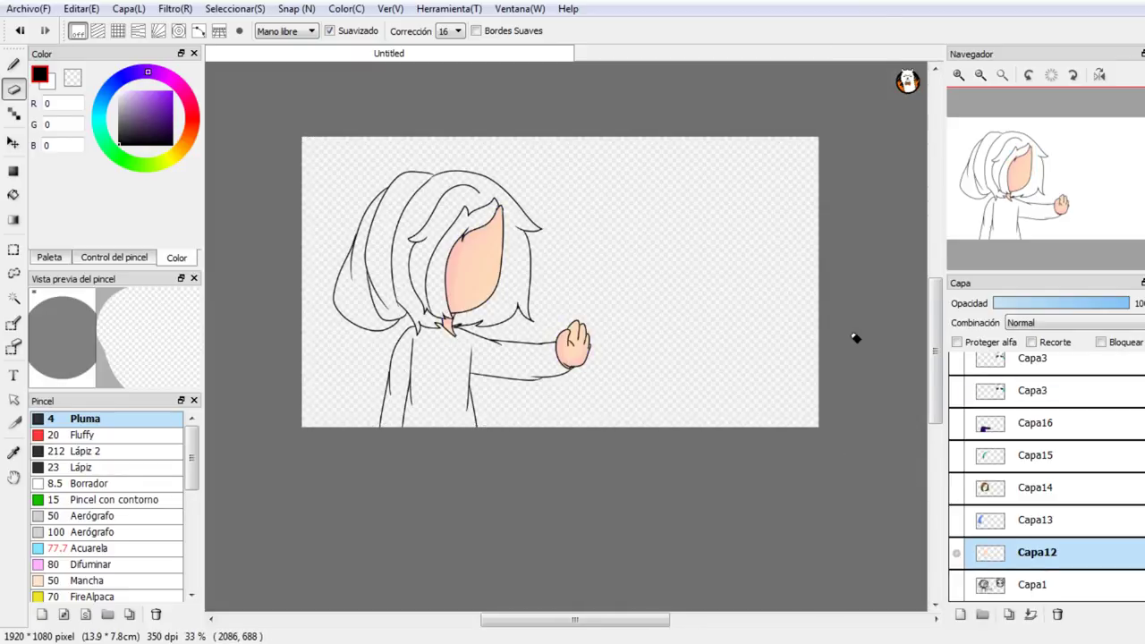
Step: Show the colour layers Capa13, Capa14, Capa15 and Capa16 together with the skin layer
{"action": "left_click", "coordinate": [956, 520]}
{"action": "left_click", "coordinate": [956, 489]}
{"action": "left_click", "coordinate": [956, 456]}
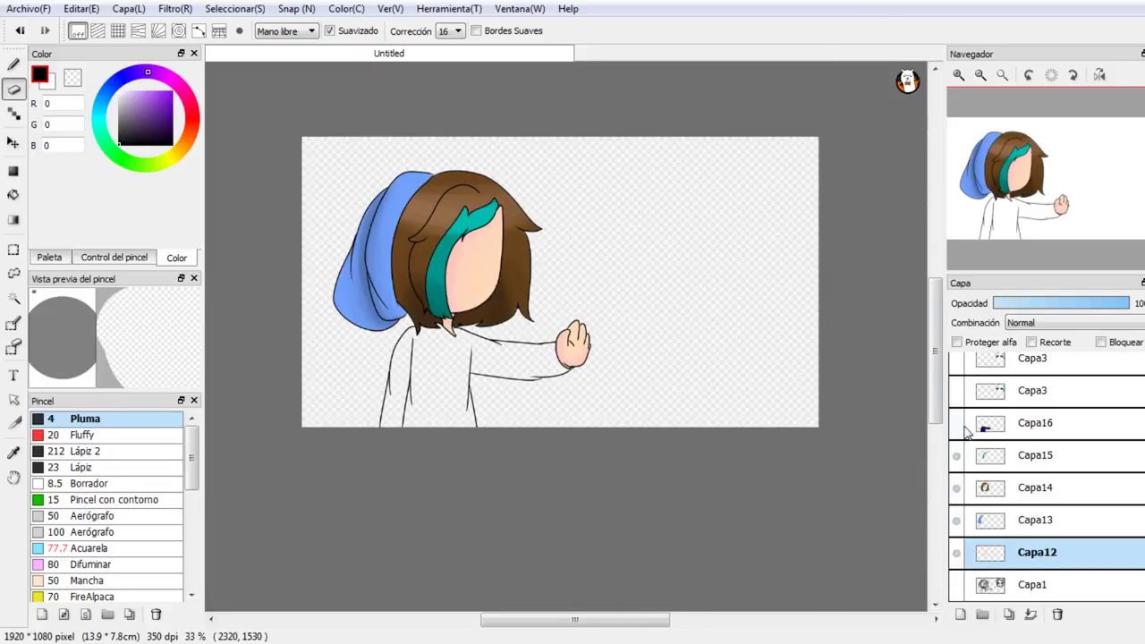
{"action": "left_click", "coordinate": [956, 424]}
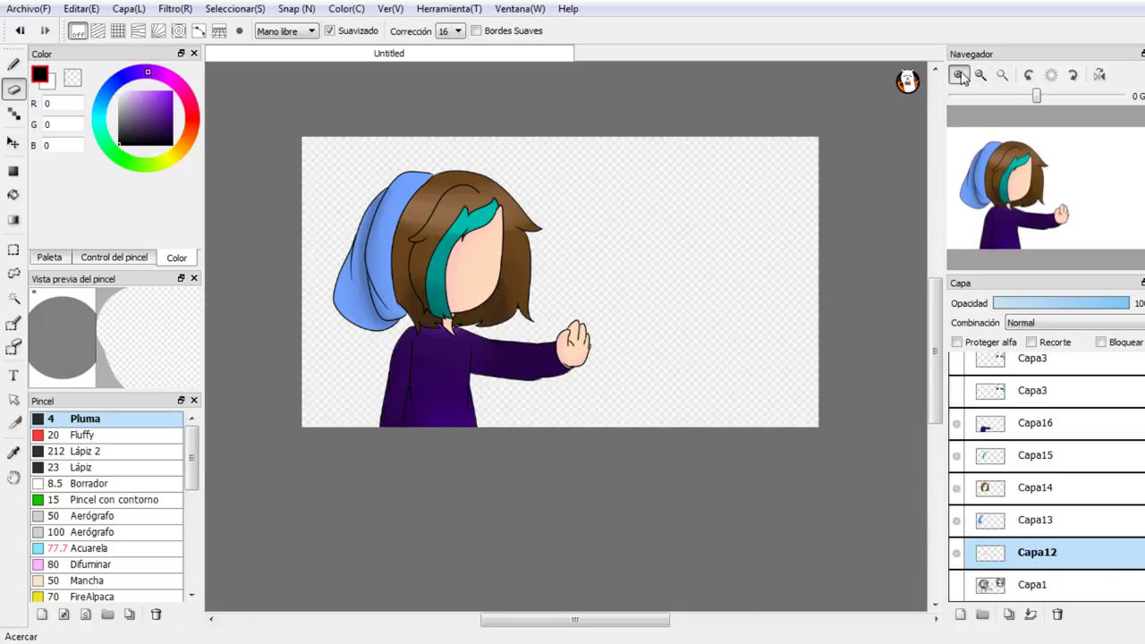
Step: Move layer Capa14 above layer Capa15 in the layer stack
{"action": "left_click", "coordinate": [960, 75]}
{"action": "left_click_drag", "start_coordinate": [1069, 161], "coordinate": [1043, 253]}
{"action": "left_click_drag", "start_coordinate": [1038, 488], "coordinate": [1038, 450]}
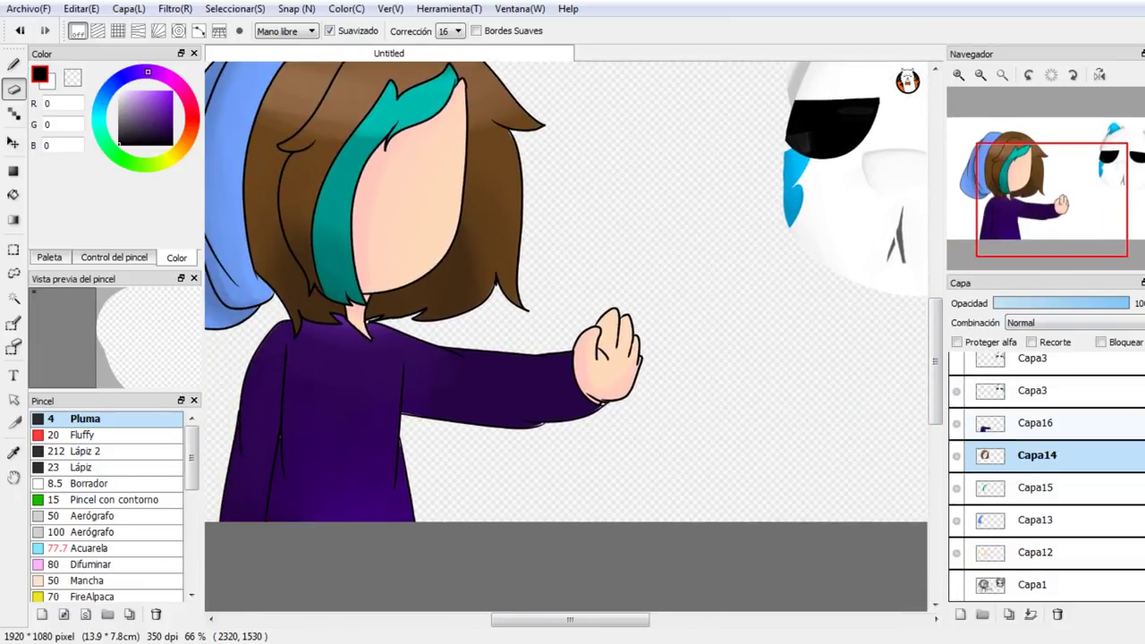
Step: Identify the eye and highlight layers by toggling Capa7 and showing Capa11, and add a new layer directly above Capa6
{"action": "scroll", "coordinate": [1033, 452], "scroll_direction": "up", "scroll_amount": 3}
{"action": "left_click", "coordinate": [957, 400]}
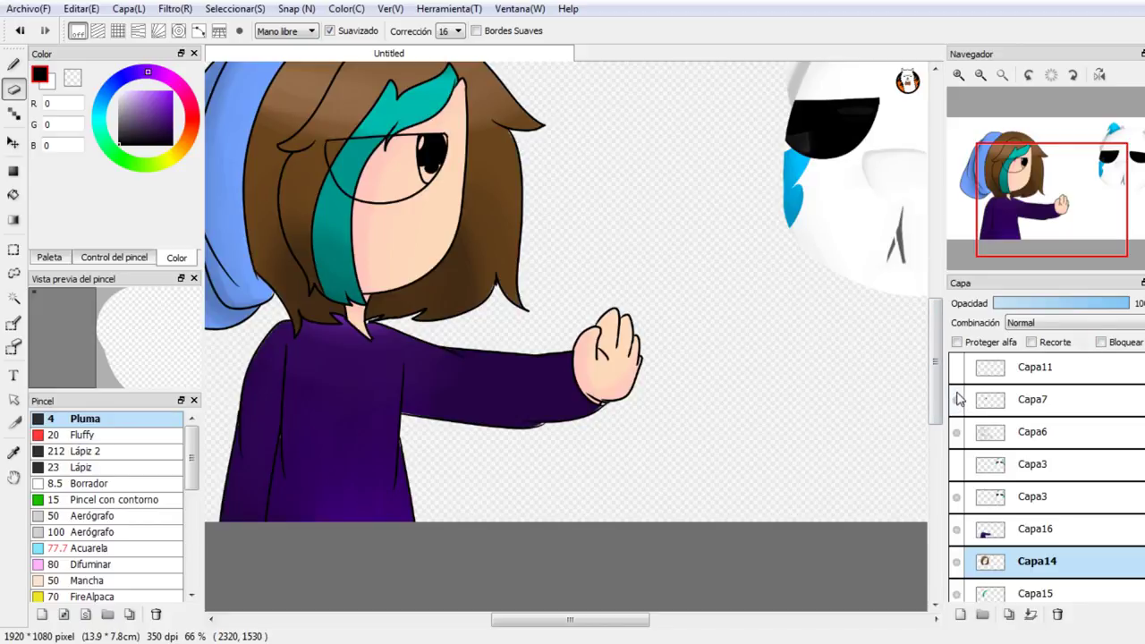
{"action": "left_click", "coordinate": [957, 368]}
{"action": "left_click", "coordinate": [956, 400]}
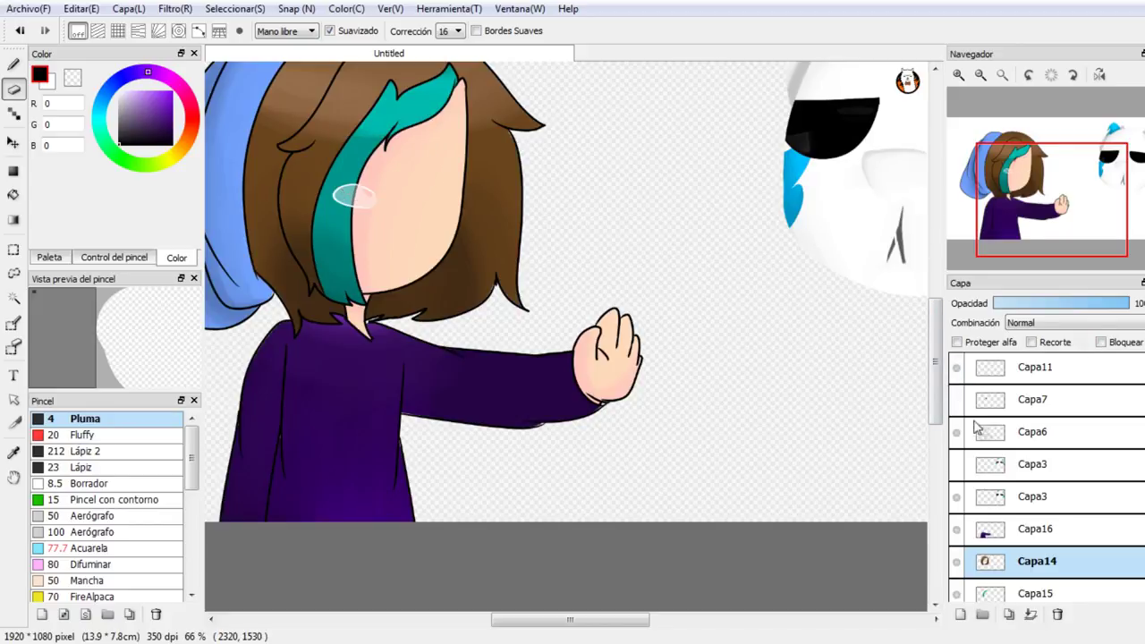
{"action": "left_click", "coordinate": [988, 433]}
{"action": "left_click", "coordinate": [960, 613]}
Step: Show the eye outline on Capa7 and paint white generously over the eye area on layer Capa17 with the Acuarela brush
{"action": "left_click", "coordinate": [959, 75]}
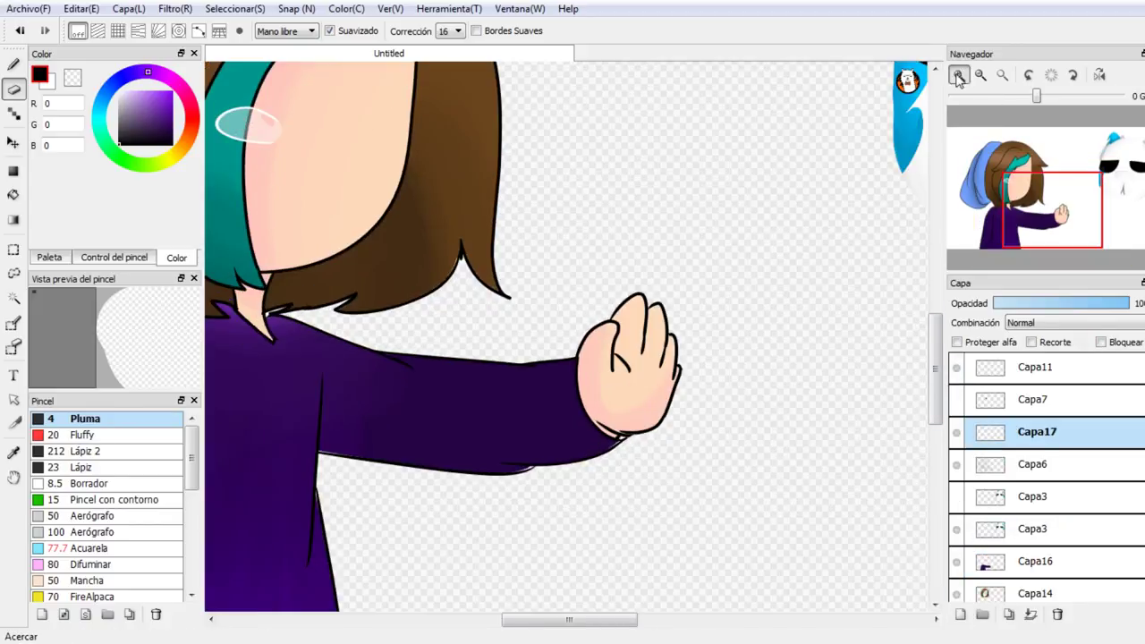
{"action": "left_click", "coordinate": [959, 75]}
{"action": "left_click_drag", "start_coordinate": [1028, 200], "coordinate": [1017, 182]}
{"action": "left_click", "coordinate": [957, 399]}
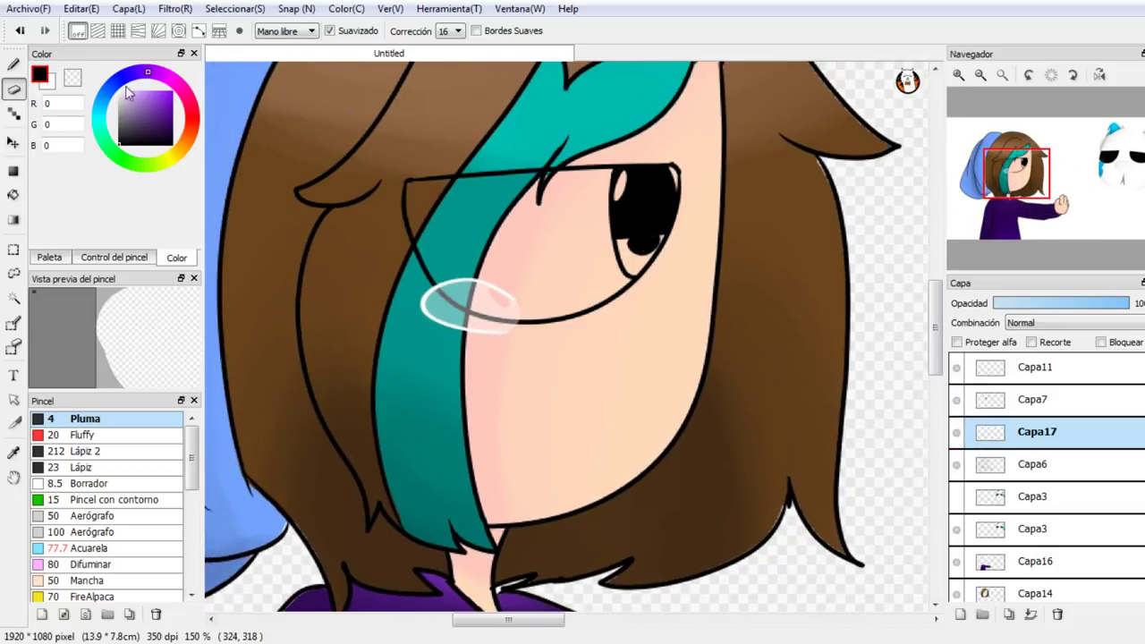
{"action": "left_click", "coordinate": [60, 86]}
{"action": "left_click", "coordinate": [14, 64]}
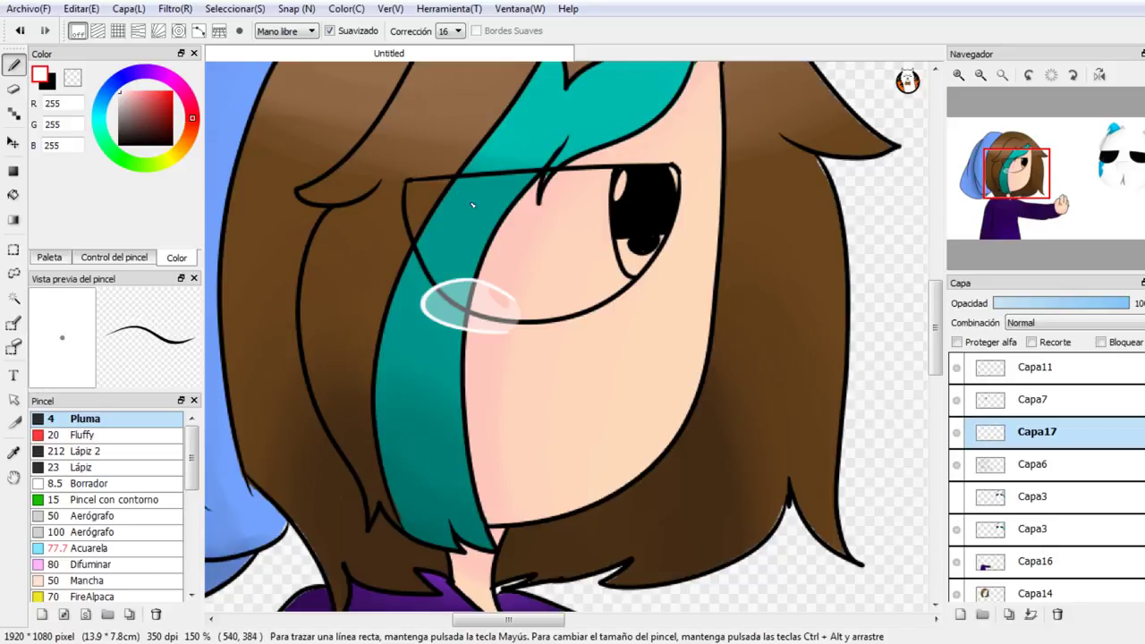
{"action": "left_click", "coordinate": [112, 548]}
{"action": "mouse_move", "coordinate": [527, 231]}
{"action": "left_mouse_down"}
{"action": "mouse_move", "coordinate": [450, 215]}
{"action": "mouse_move", "coordinate": [746, 215]}
{"action": "mouse_move", "coordinate": [394, 305]}
{"action": "mouse_move", "coordinate": [570, 278]}
{"action": "mouse_move", "coordinate": [564, 153]}
{"action": "mouse_move", "coordinate": [528, 163]}
{"action": "left_mouse_up"}
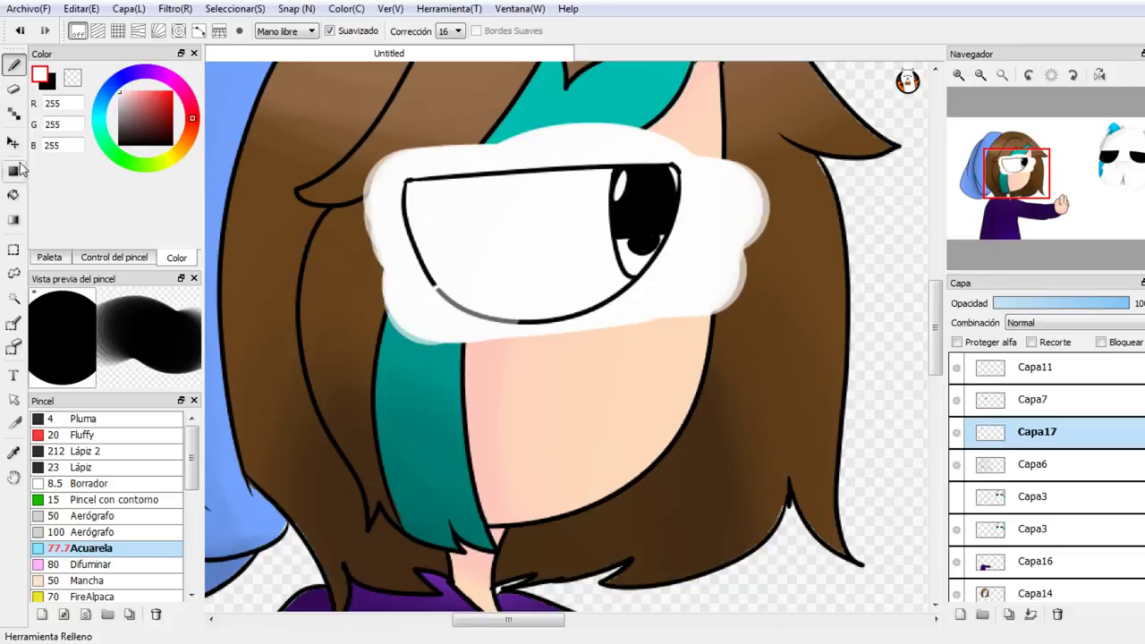
Step: Select the white of the eye inside its outline on layer Capa7 with the Magic Wand, using Capa as the reference
{"action": "left_click", "coordinate": [14, 304]}
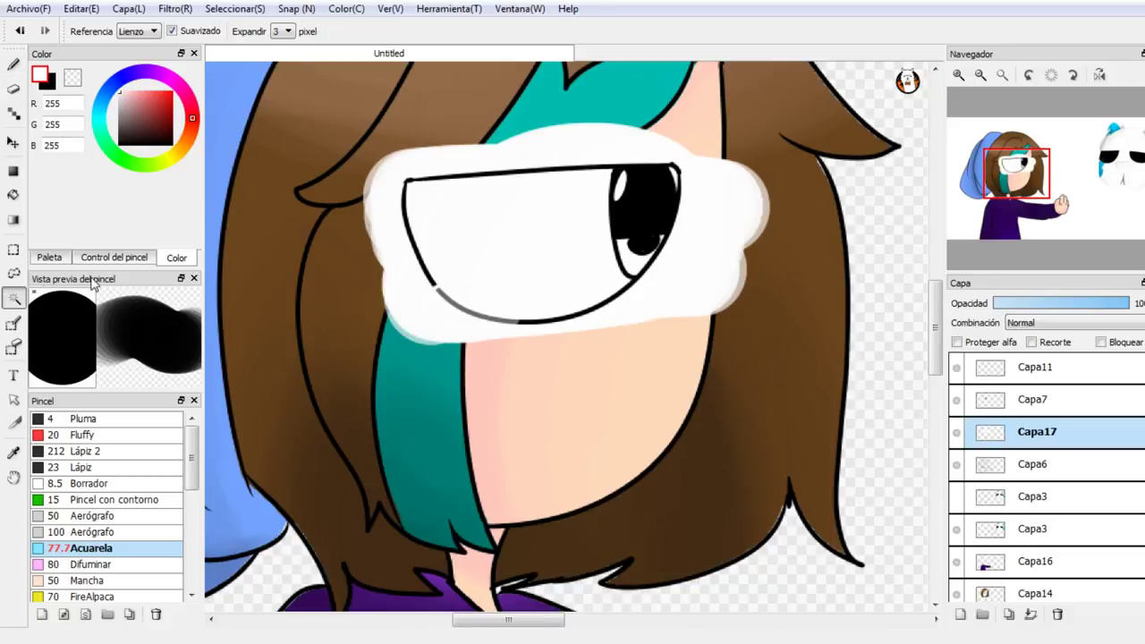
{"action": "left_click", "coordinate": [988, 407]}
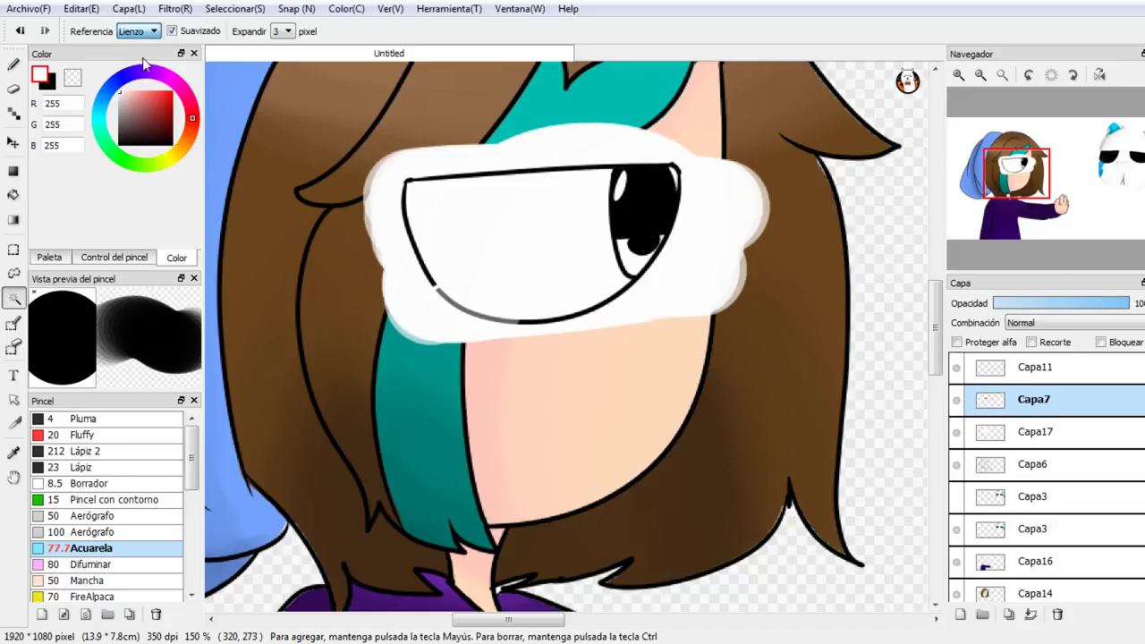
{"action": "left_click", "coordinate": [514, 271]}
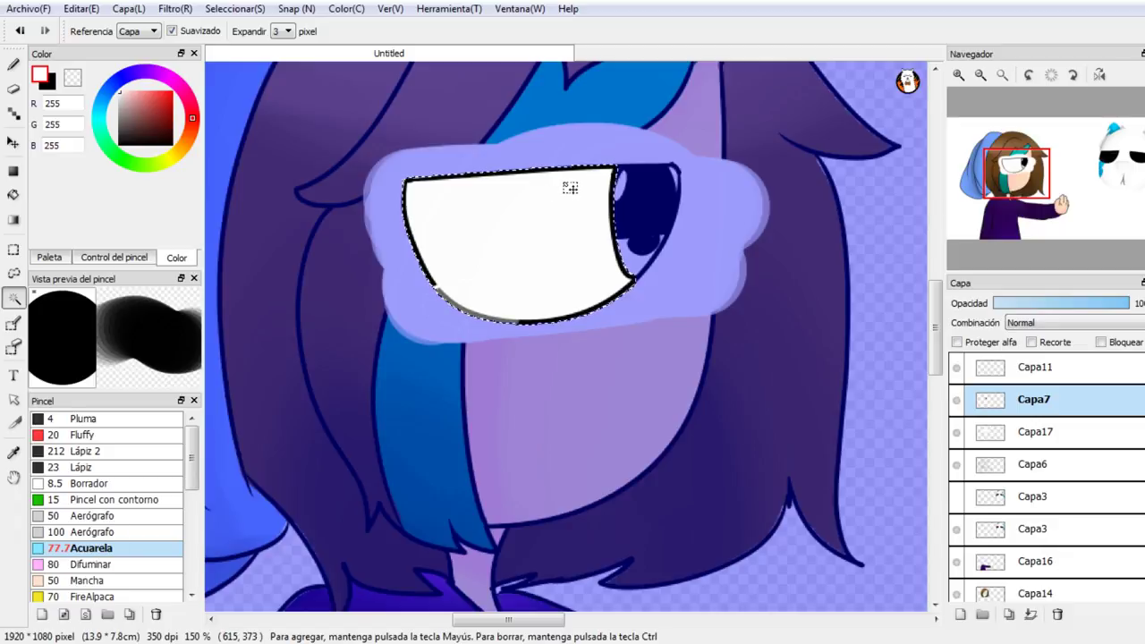
{"action": "left_click", "coordinate": [167, 643]}
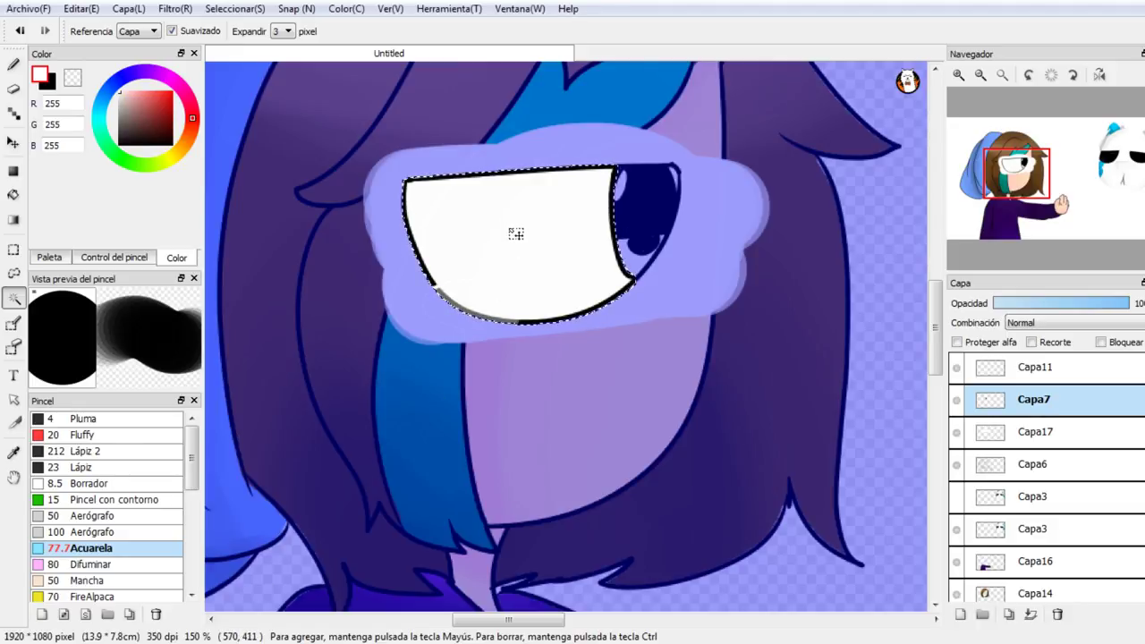
{"action": "left_click", "coordinate": [644, 206], "text": "shift"}
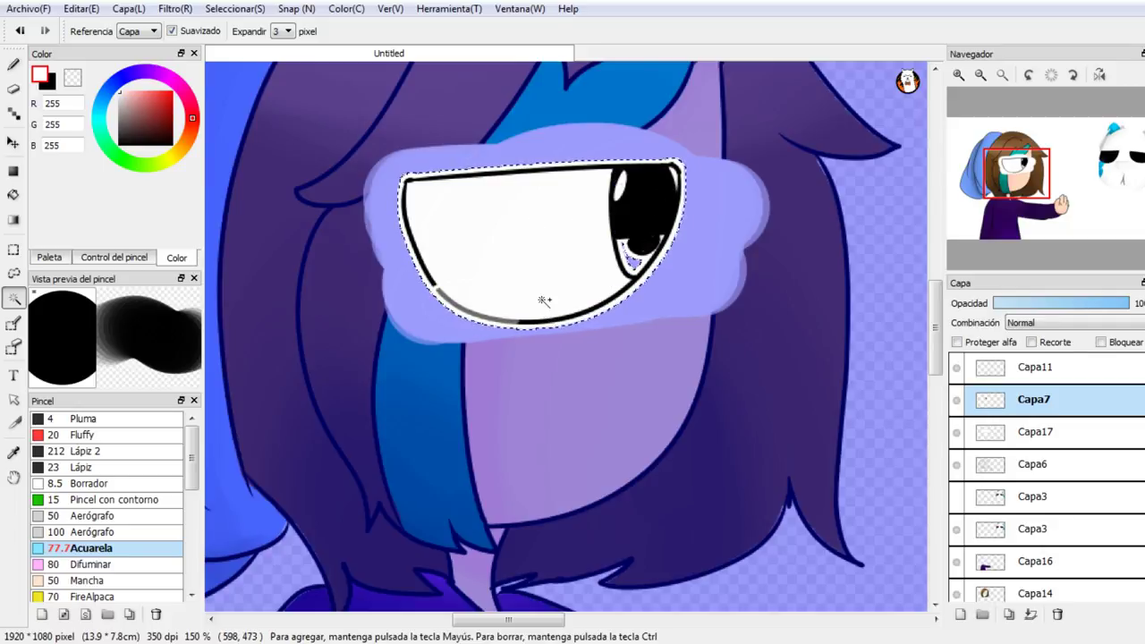
{"action": "key", "text": "ctrl+z"}
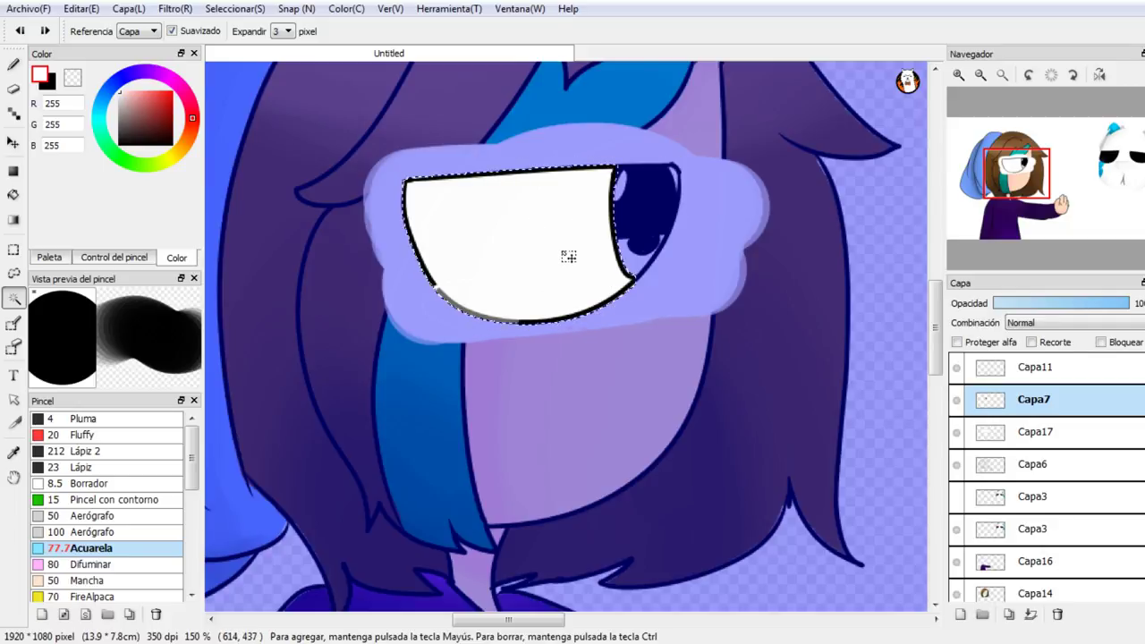
Step: Set the selection expansion to 0 pixels and add the iris and remaining eye areas to the selection
{"action": "left_click", "coordinate": [281, 32]}
{"action": "left_click", "coordinate": [281, 45]}
{"action": "key", "text": "ctrl+z"}
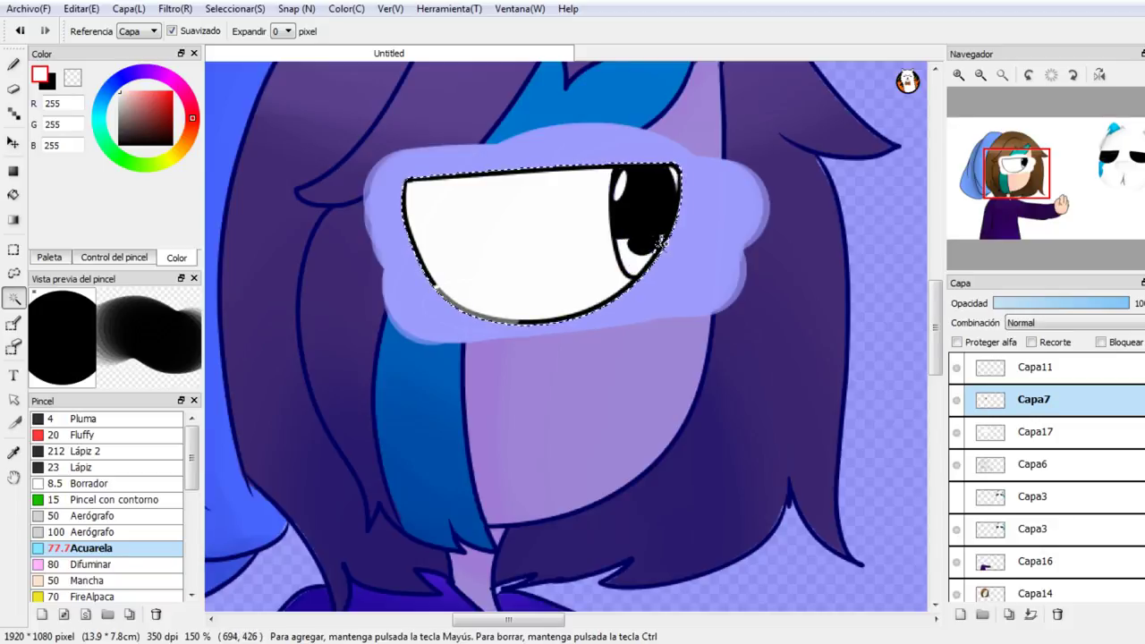
{"action": "left_click", "coordinate": [650, 253]}
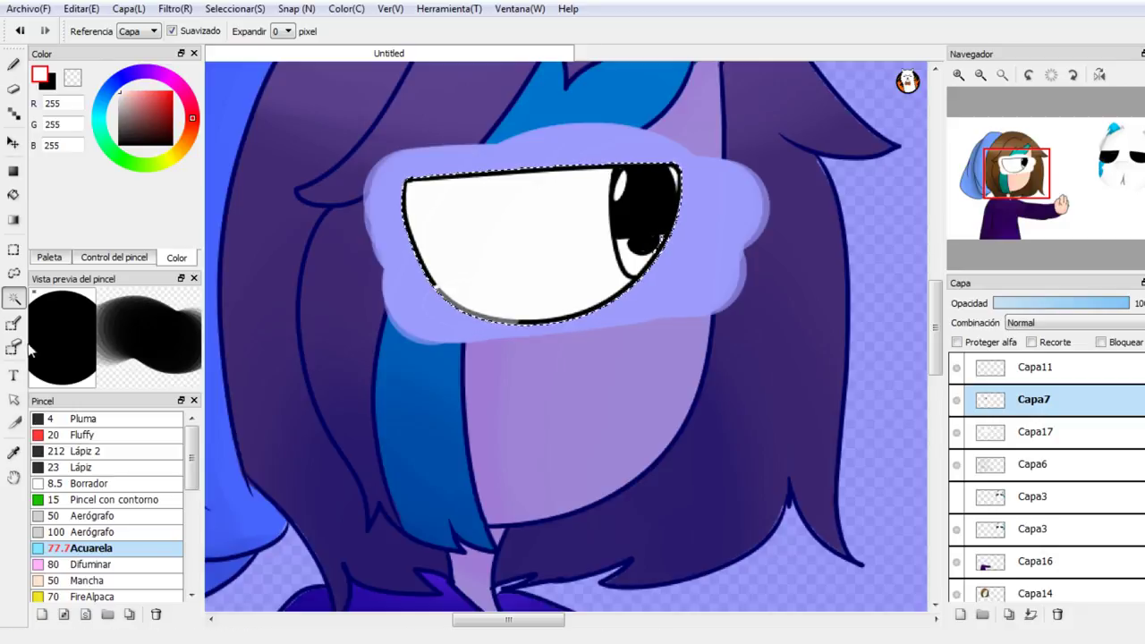
Step: Check and touch up the eye selection with the selection pen and Pluma brush, and invert the selection
{"action": "left_click", "coordinate": [89, 419]}
{"action": "left_click", "coordinate": [13, 324]}
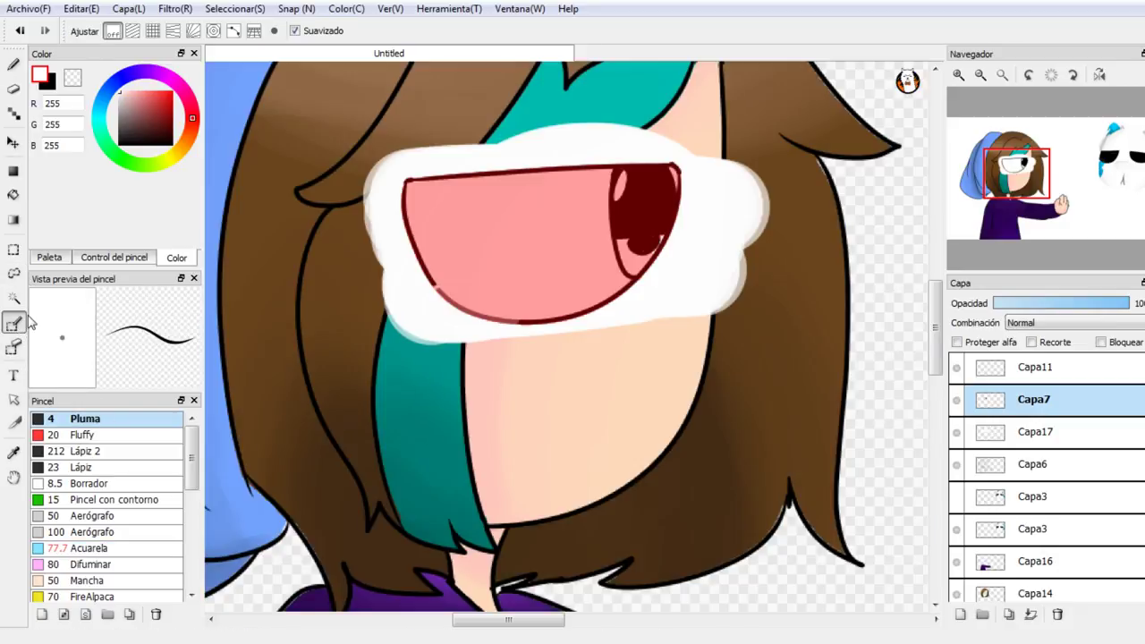
{"action": "left_click", "coordinate": [980, 74]}
{"action": "left_click", "coordinate": [980, 74]}
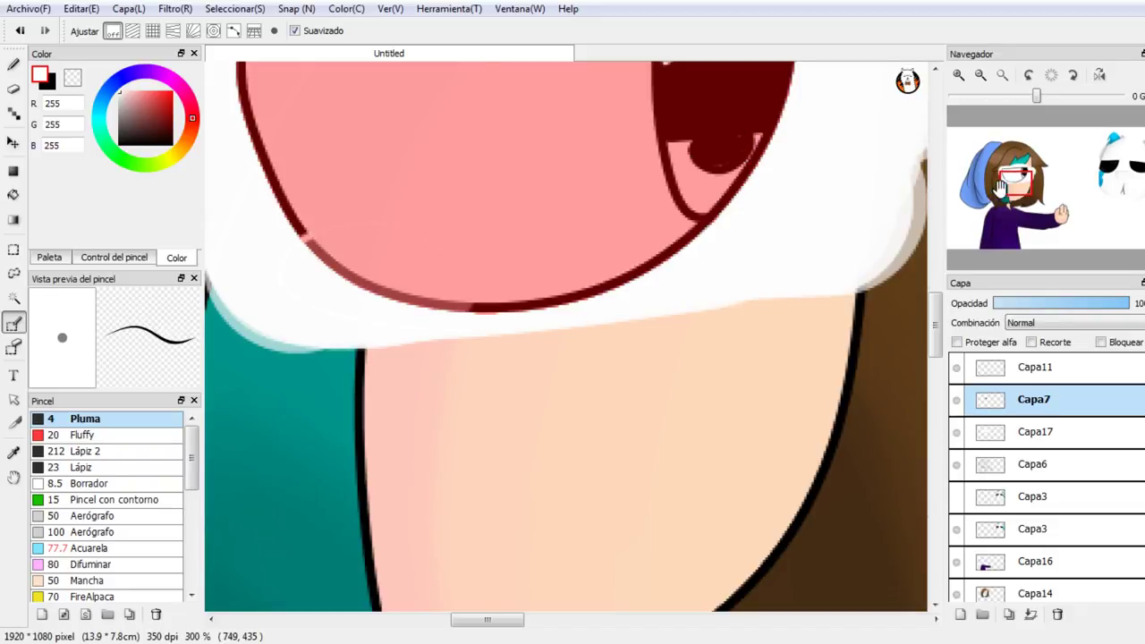
{"action": "left_click_drag", "start_coordinate": [1003, 178], "coordinate": [1013, 176]}
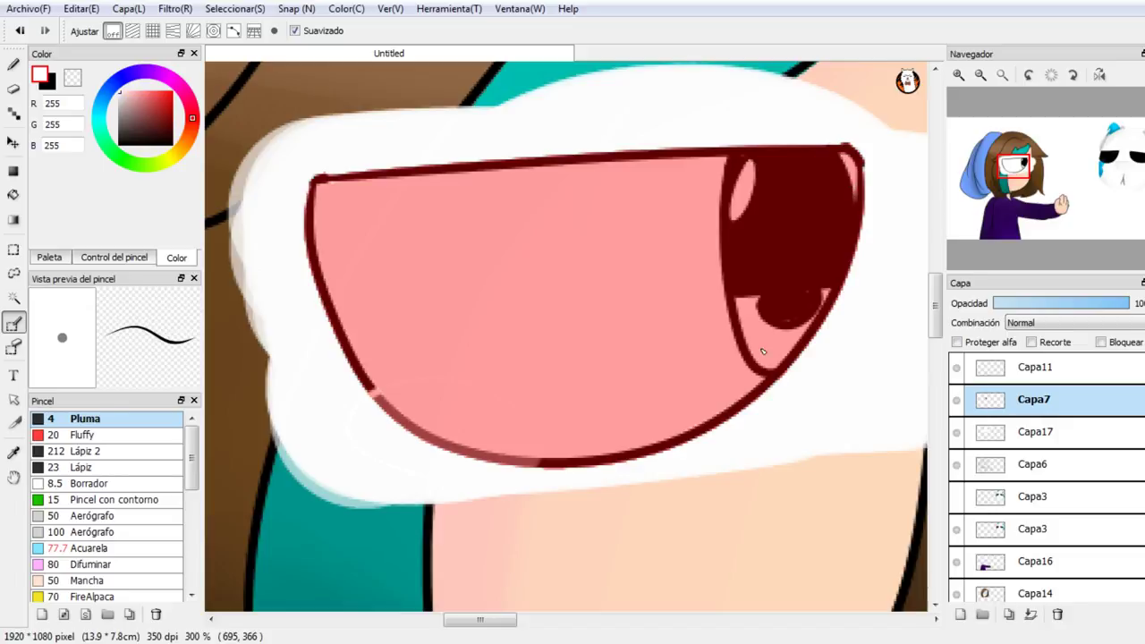
{"action": "left_click", "coordinate": [983, 76]}
{"action": "left_click", "coordinate": [982, 76]}
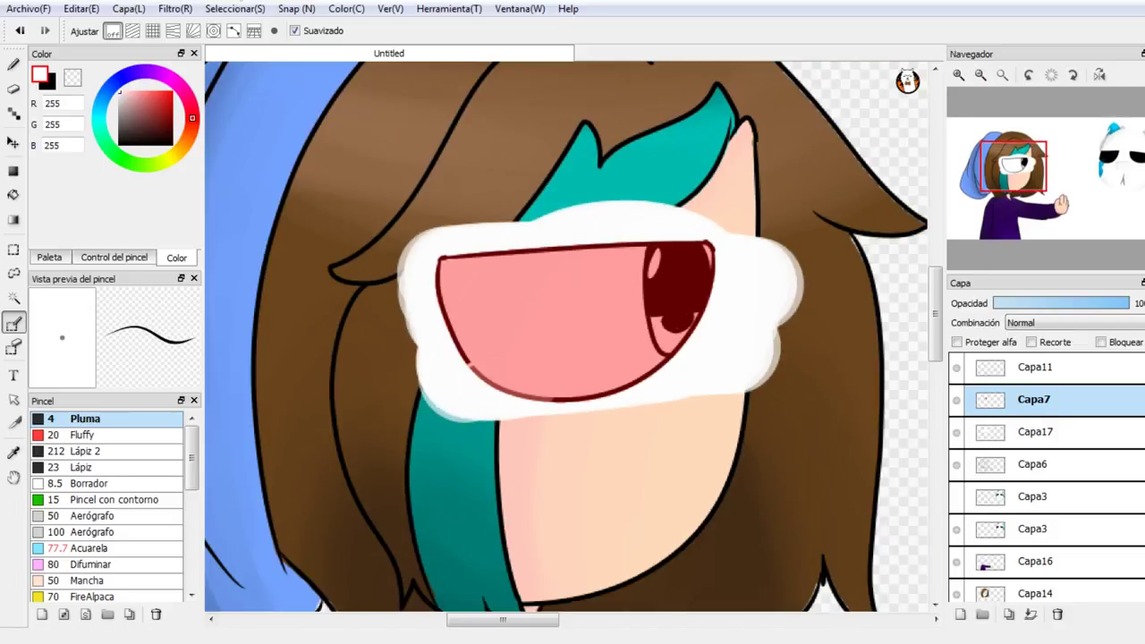
{"action": "left_click", "coordinate": [256, 65]}
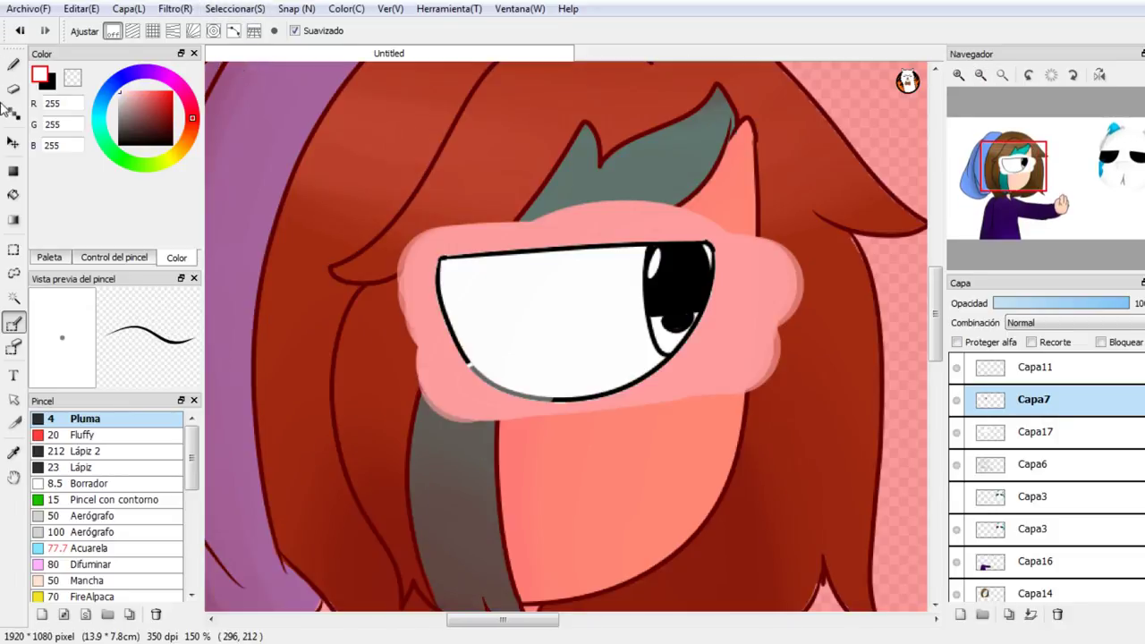
Step: Erase the white overspill outside the eye outline on layer Capa17
{"action": "left_click", "coordinate": [13, 91]}
{"action": "left_click", "coordinate": [995, 441]}
{"action": "left_click", "coordinate": [957, 432]}
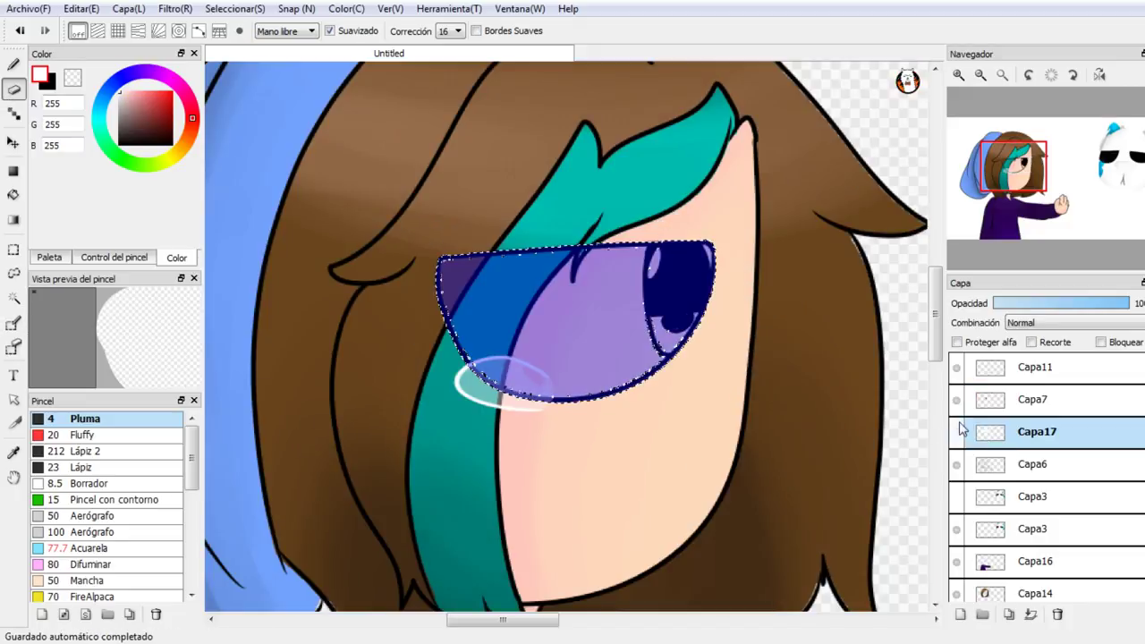
{"action": "left_click", "coordinate": [957, 433]}
{"action": "mouse_move", "coordinate": [797, 337]}
{"action": "left_mouse_down"}
{"action": "mouse_move", "coordinate": [750, 358]}
{"action": "mouse_move", "coordinate": [360, 375]}
{"action": "mouse_move", "coordinate": [725, 221]}
{"action": "mouse_move", "coordinate": [327, 358]}
{"action": "left_mouse_up"}
{"action": "key", "text": "ctrl+d"}
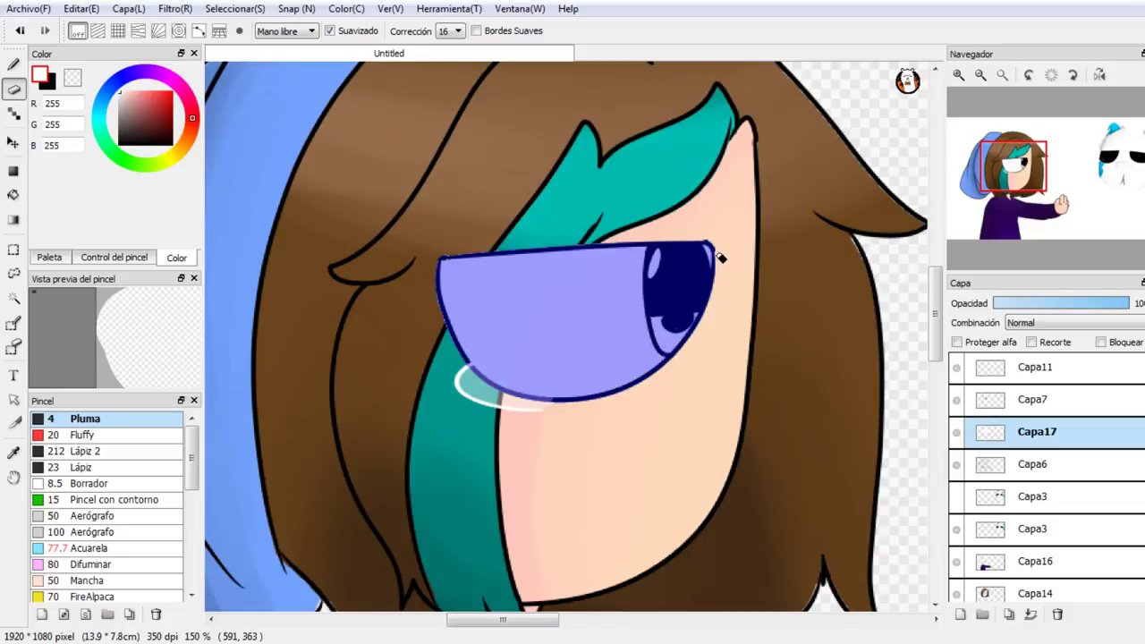
Step: Check the white on layer Capa17 against the eye outline and clear the selection
{"action": "key", "text": "ctrl+z"}
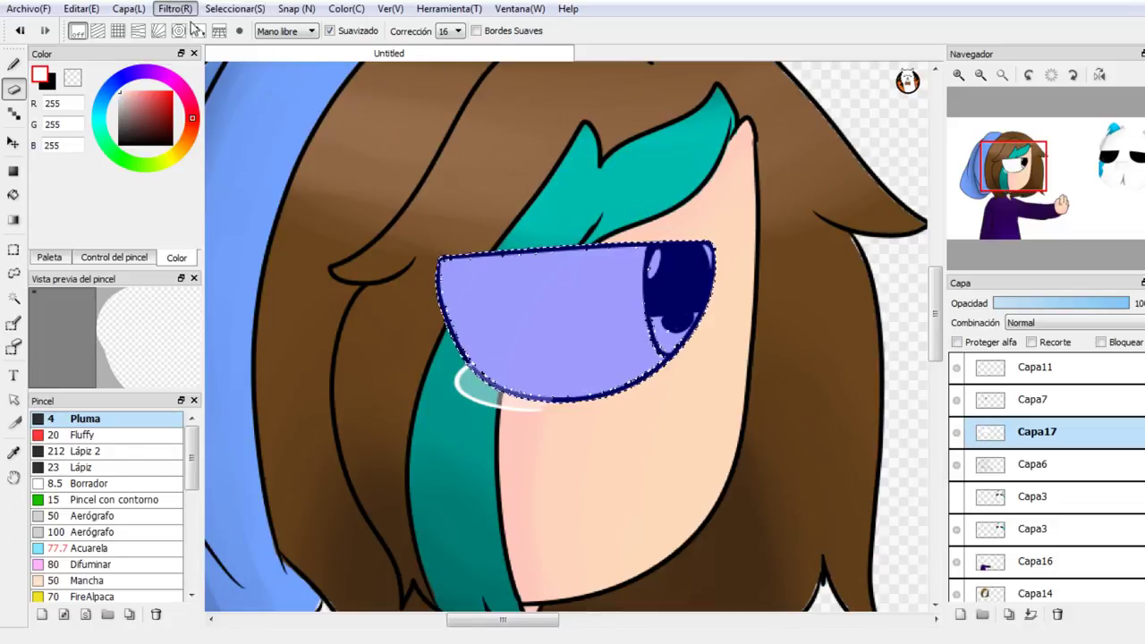
{"action": "left_click", "coordinate": [13, 65]}
{"action": "left_click", "coordinate": [956, 432]}
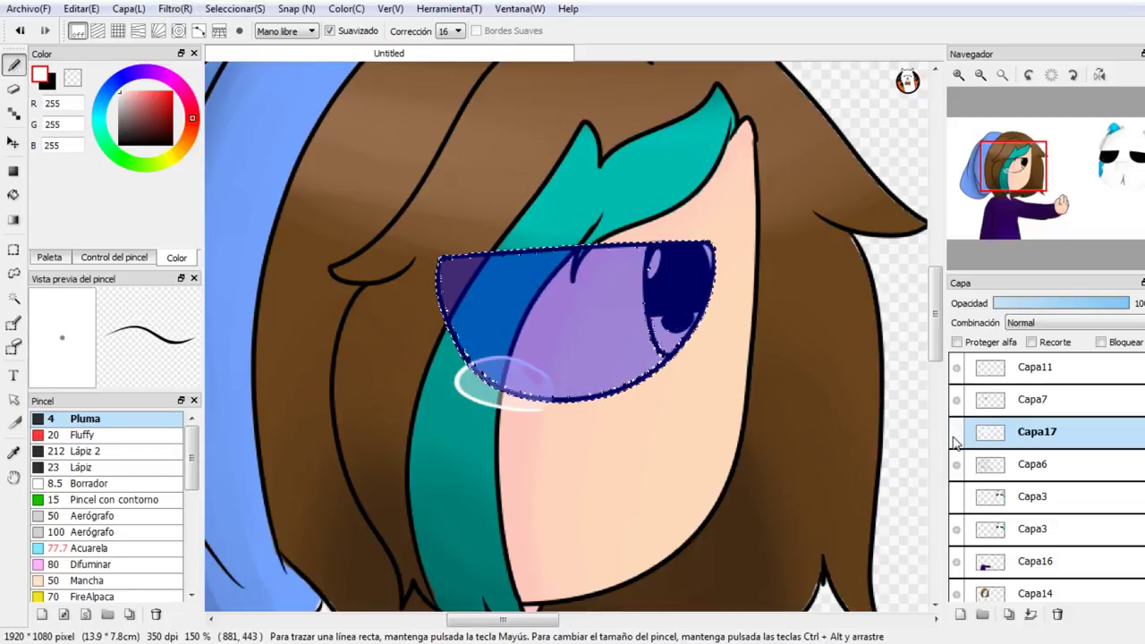
{"action": "left_click", "coordinate": [956, 432]}
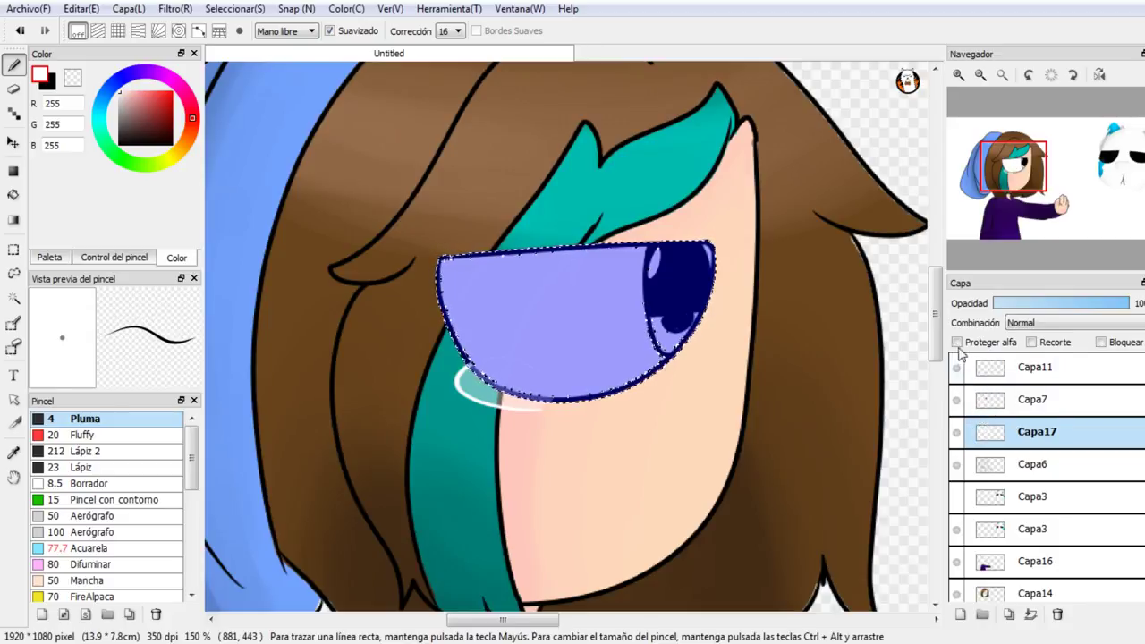
{"action": "key", "text": "Delete"}
{"action": "key", "text": "ctrl+d"}
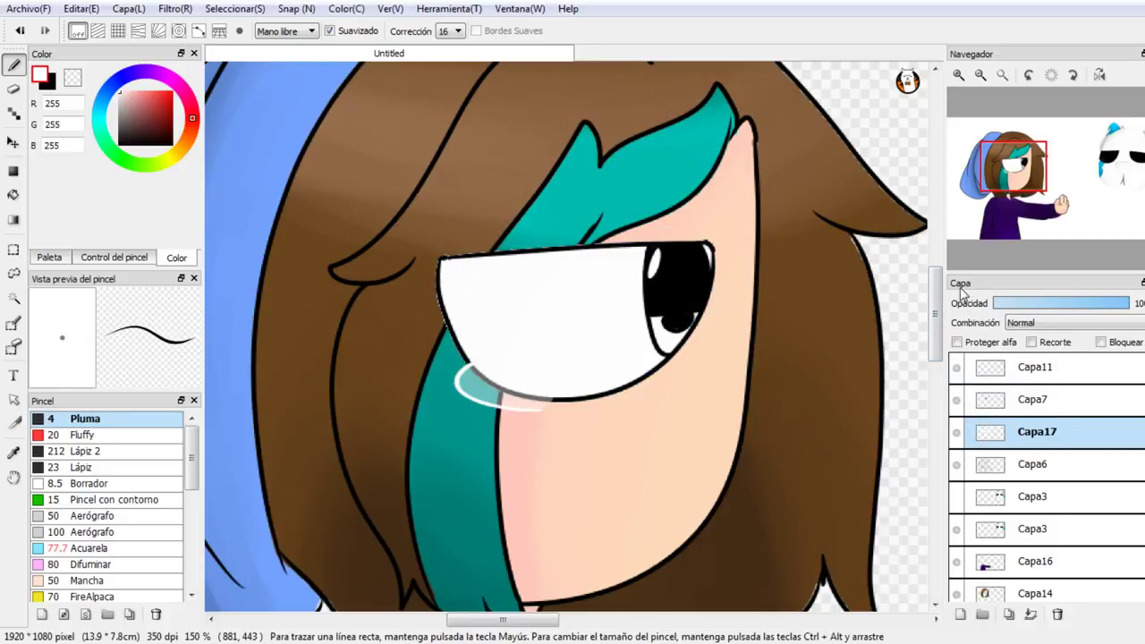
Step: Trim the white overspill along the eye outline on layer Capa17 with transparent Pluma strokes, and repaint the edge gaps in white
{"action": "left_click", "coordinate": [959, 75]}
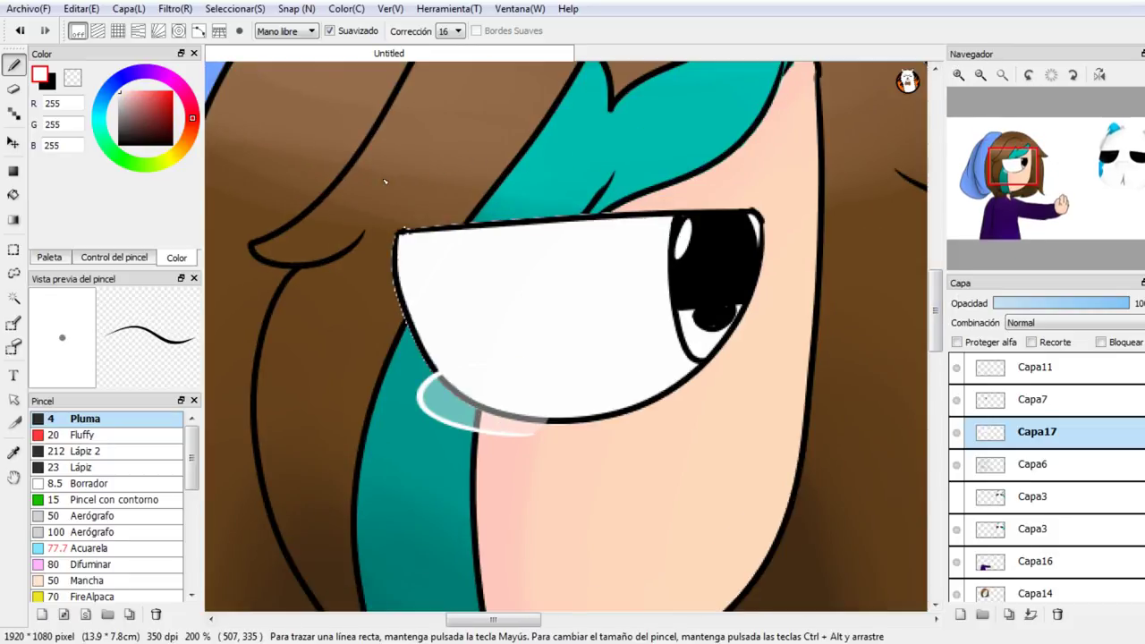
{"action": "left_click", "coordinate": [79, 83]}
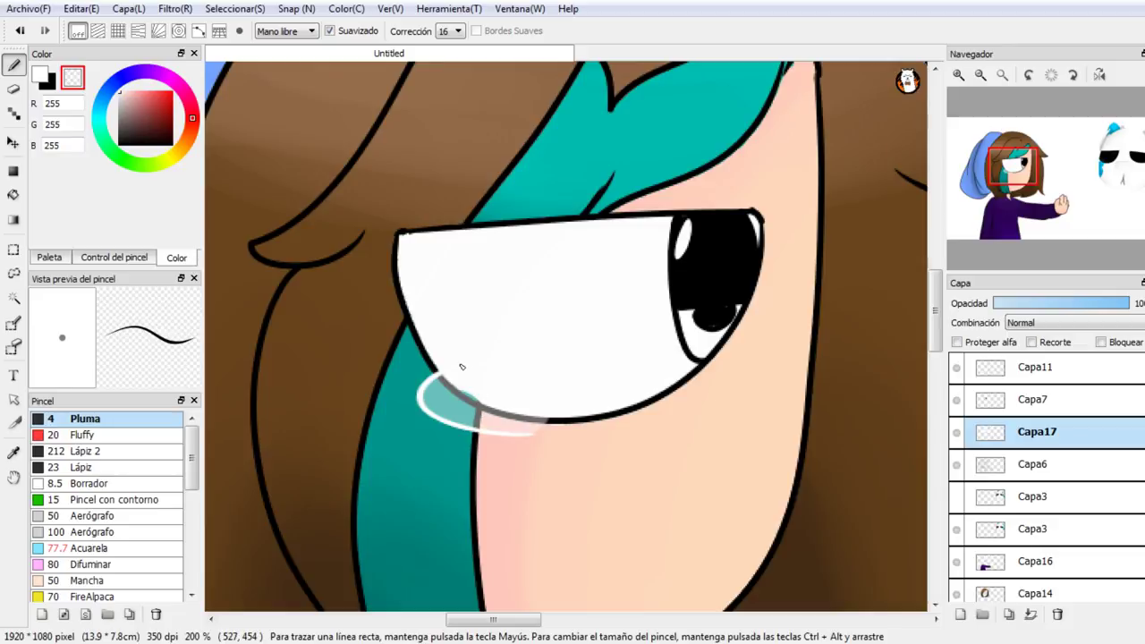
{"action": "key", "text": "ctrl+z"}
{"action": "left_click_drag", "start_coordinate": [593, 411], "coordinate": [677, 400]}
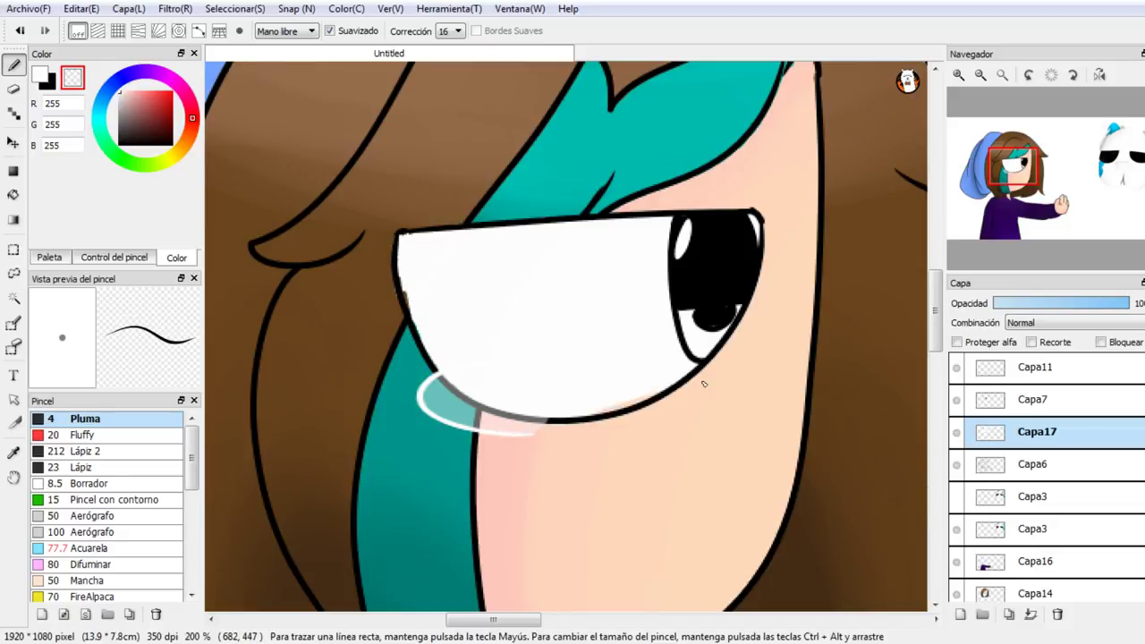
{"action": "left_click", "coordinate": [40, 76]}
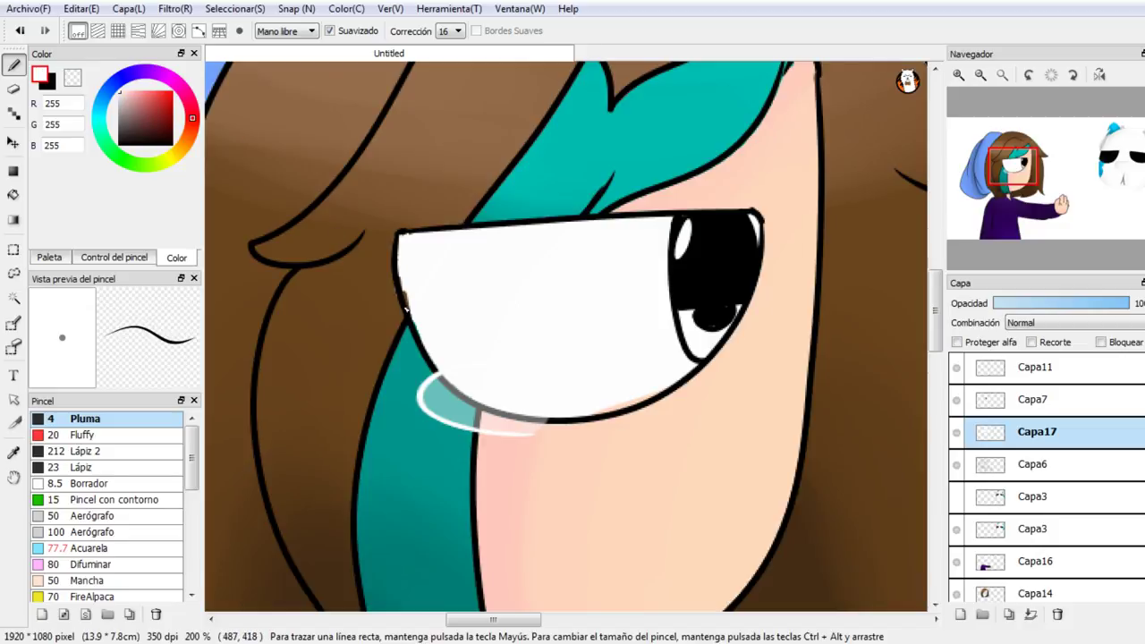
{"action": "mouse_move", "coordinate": [409, 289]}
{"action": "left_mouse_down"}
{"action": "mouse_move", "coordinate": [412, 322]}
{"action": "mouse_move", "coordinate": [404, 277]}
{"action": "left_mouse_up"}
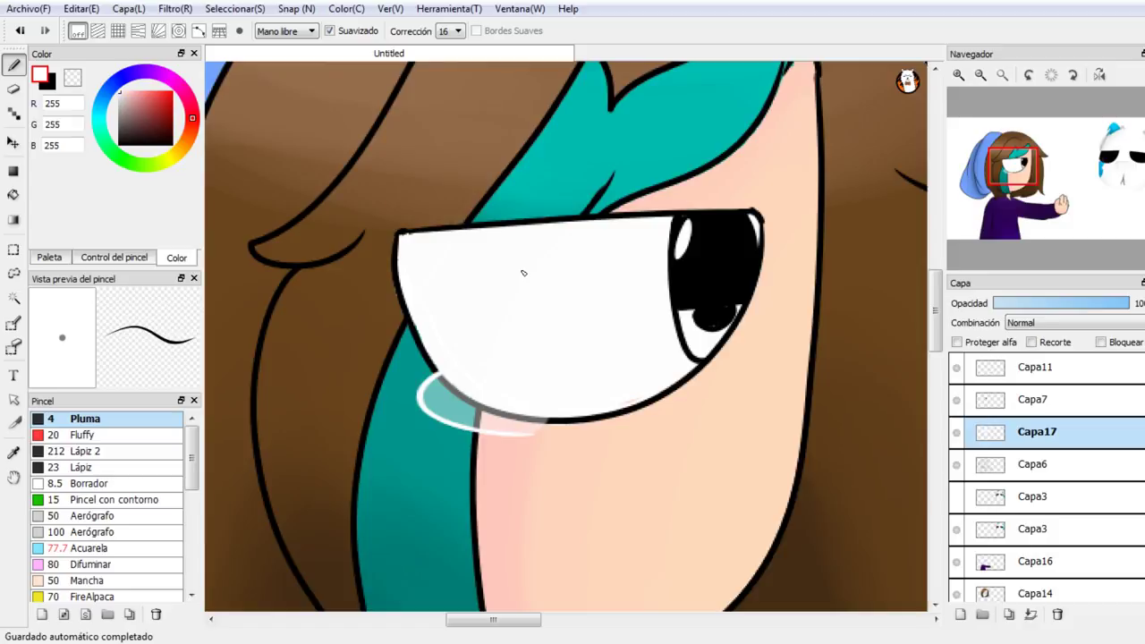
Step: Discard the newly added folder above layer Capa17 and hide layer Capa17
{"action": "left_click", "coordinate": [982, 615]}
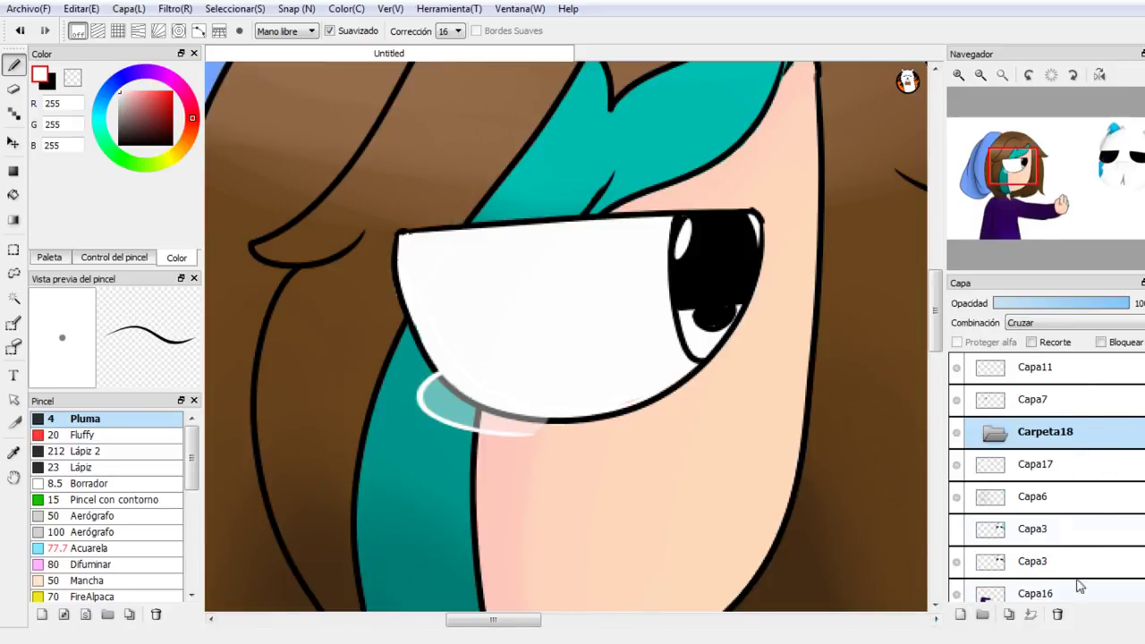
{"action": "left_click", "coordinate": [1057, 614]}
{"action": "left_click", "coordinate": [988, 432]}
{"action": "left_click", "coordinate": [956, 433]}
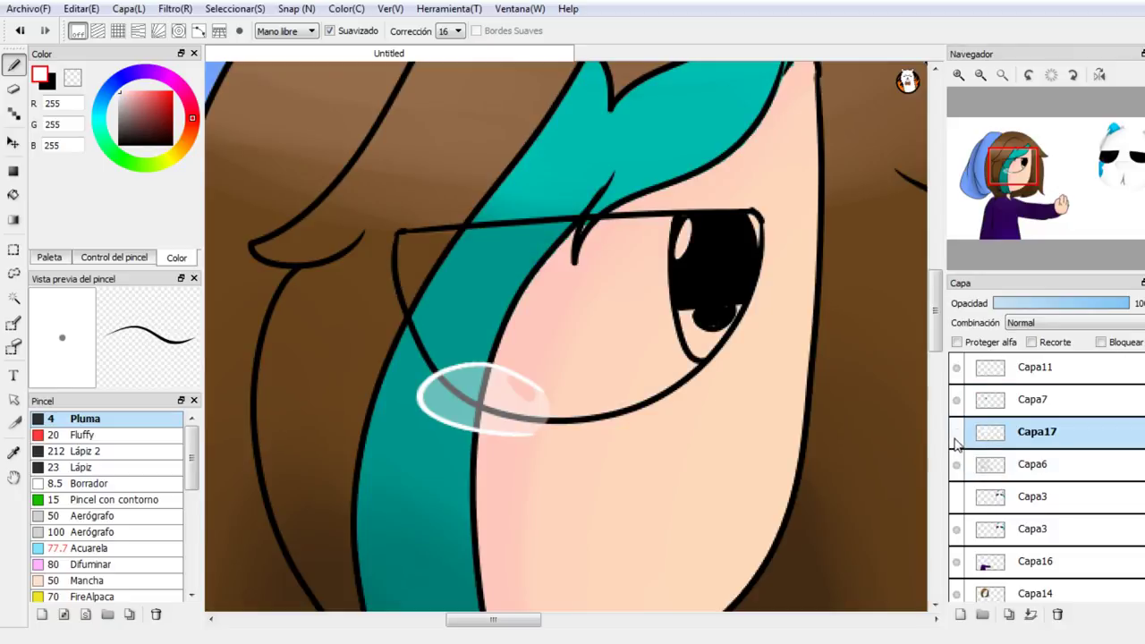
Step: Shade the upper part of the eye white in bright blue with the Acuarela brush, on a new layer clipped to Capa17
{"action": "left_click", "coordinate": [956, 432]}
{"action": "left_click", "coordinate": [960, 615]}
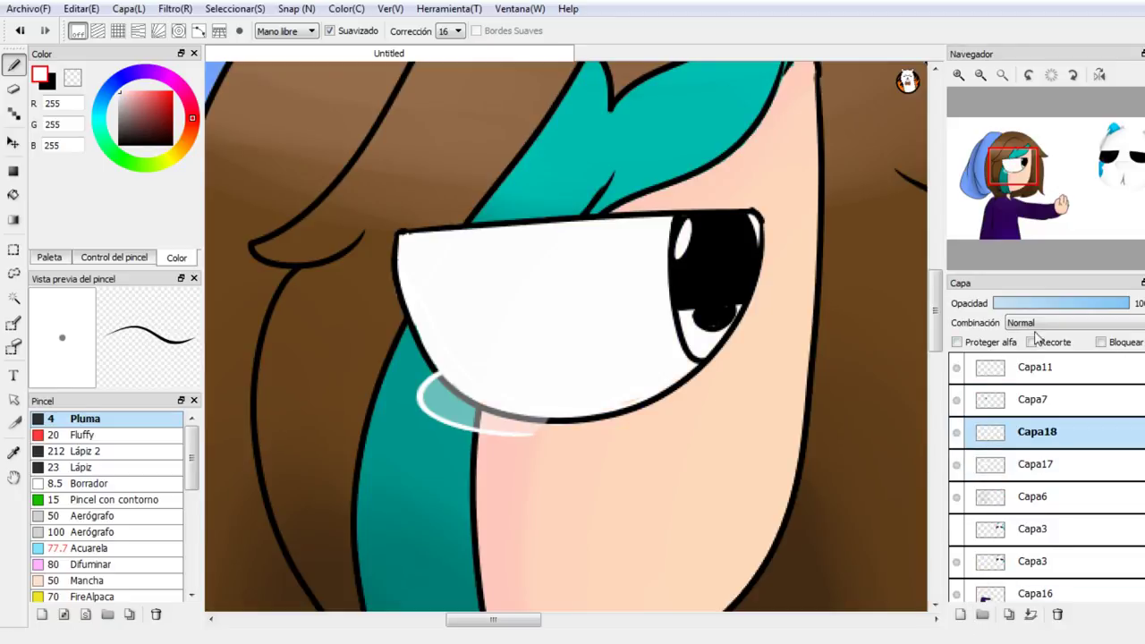
{"action": "left_click", "coordinate": [1032, 342]}
{"action": "left_click", "coordinate": [103, 93]}
{"action": "left_click_drag", "start_coordinate": [156, 98], "coordinate": [176, 79]}
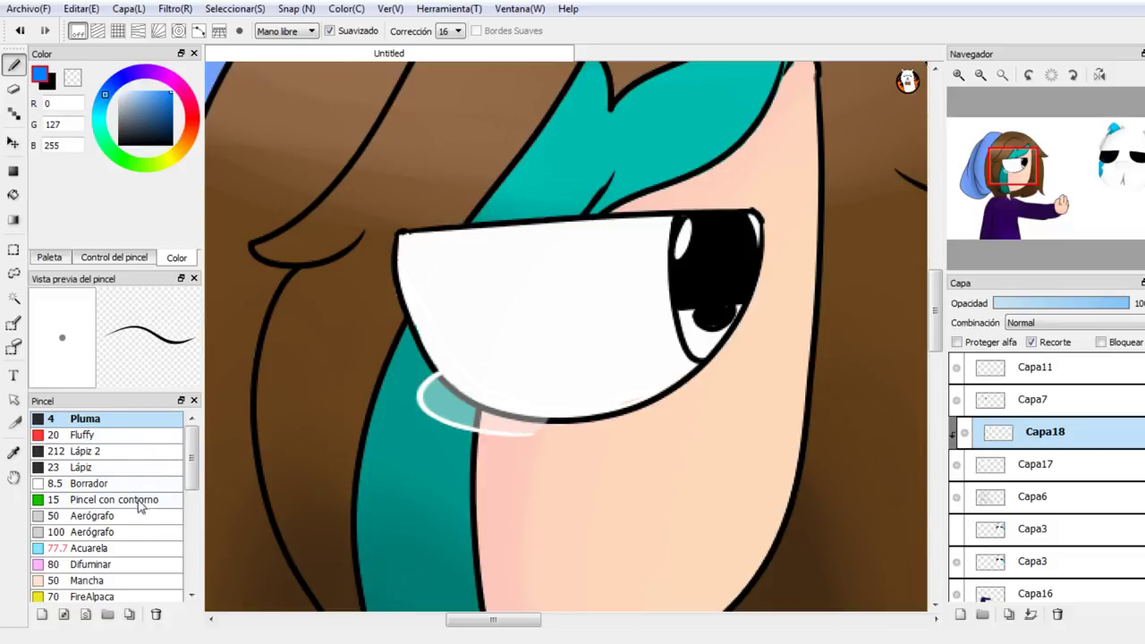
{"action": "left_click", "coordinate": [134, 548]}
{"action": "mouse_move", "coordinate": [524, 137]}
{"action": "left_mouse_down"}
{"action": "mouse_move", "coordinate": [797, 153]}
{"action": "mouse_move", "coordinate": [313, 354]}
{"action": "mouse_move", "coordinate": [824, 217]}
{"action": "mouse_move", "coordinate": [864, 251]}
{"action": "left_mouse_up"}
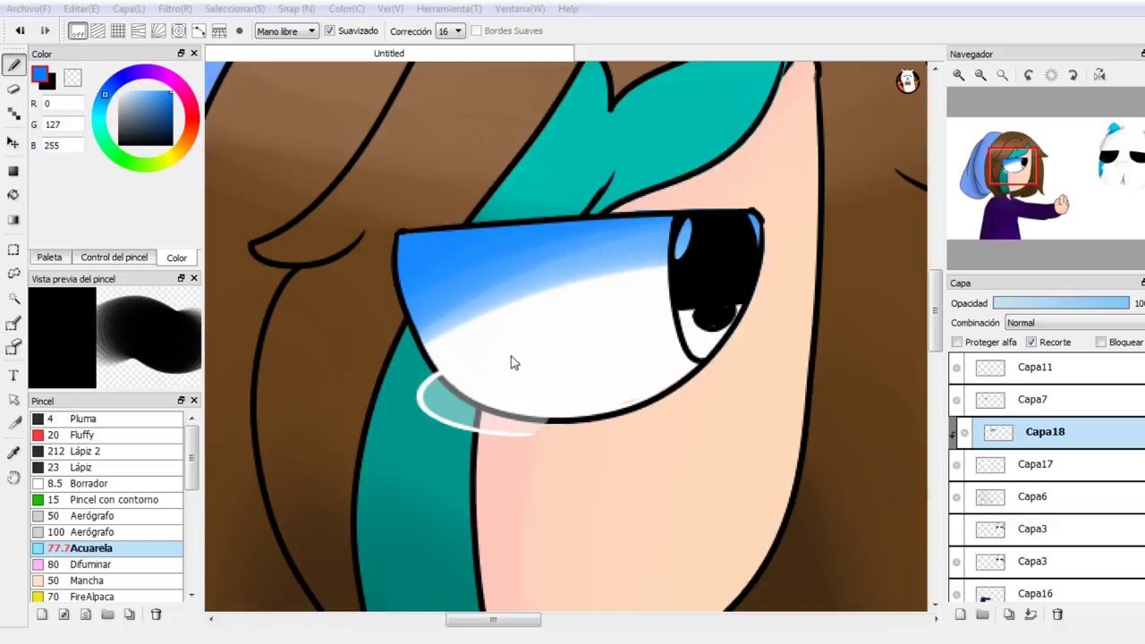
{"action": "mouse_move", "coordinate": [572, 368]}
{"action": "left_mouse_down"}
{"action": "mouse_move", "coordinate": [590, 363]}
{"action": "mouse_move", "coordinate": [620, 383]}
{"action": "left_mouse_up"}
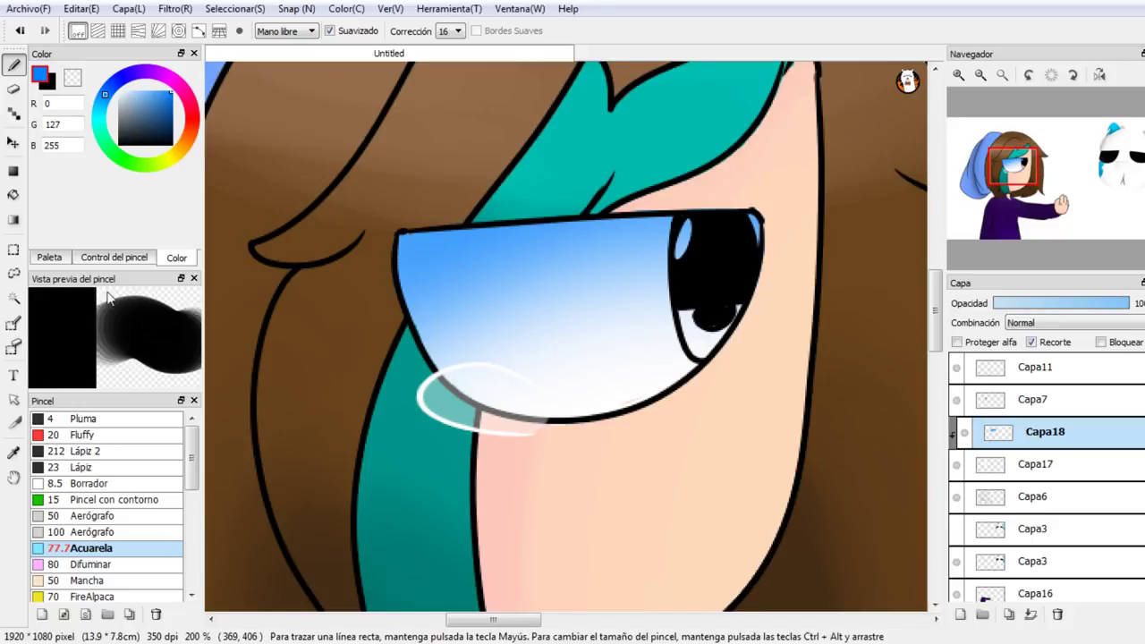
Step: Shift the blue eye shading slightly upward, lower its layer opacity to about half, and merge it down into Capa17
{"action": "left_click", "coordinate": [14, 143]}
{"action": "mouse_move", "coordinate": [598, 171]}
{"action": "left_mouse_down"}
{"action": "mouse_move", "coordinate": [552, 118]}
{"action": "mouse_move", "coordinate": [564, 135]}
{"action": "left_mouse_up"}
{"action": "left_click_drag", "start_coordinate": [1078, 303], "coordinate": [1063, 304]}
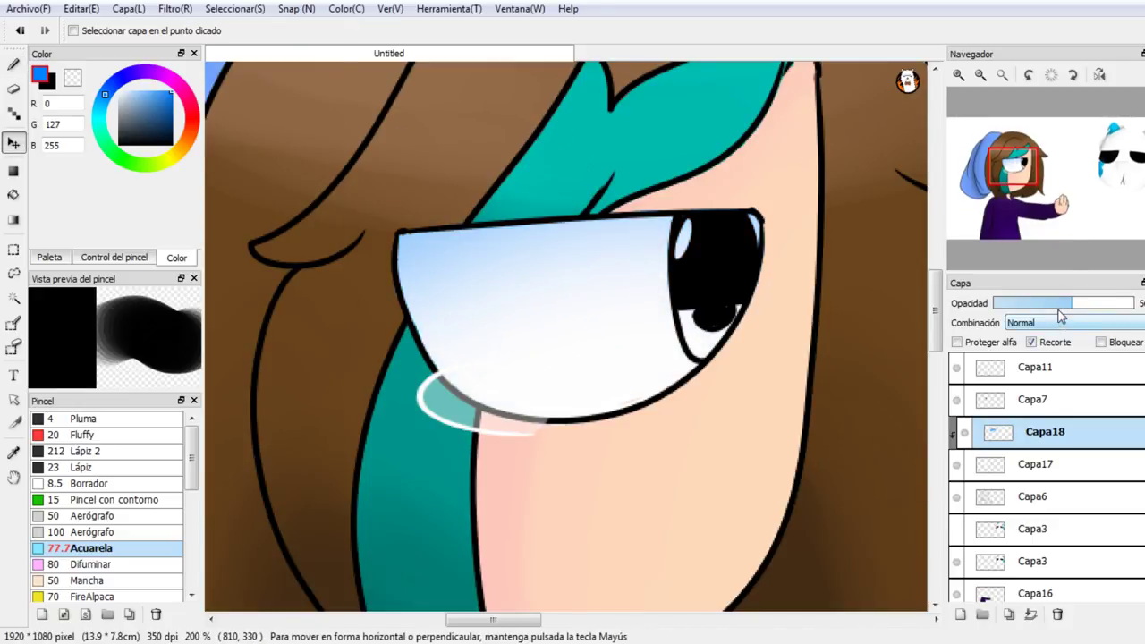
{"action": "left_click", "coordinate": [1030, 616]}
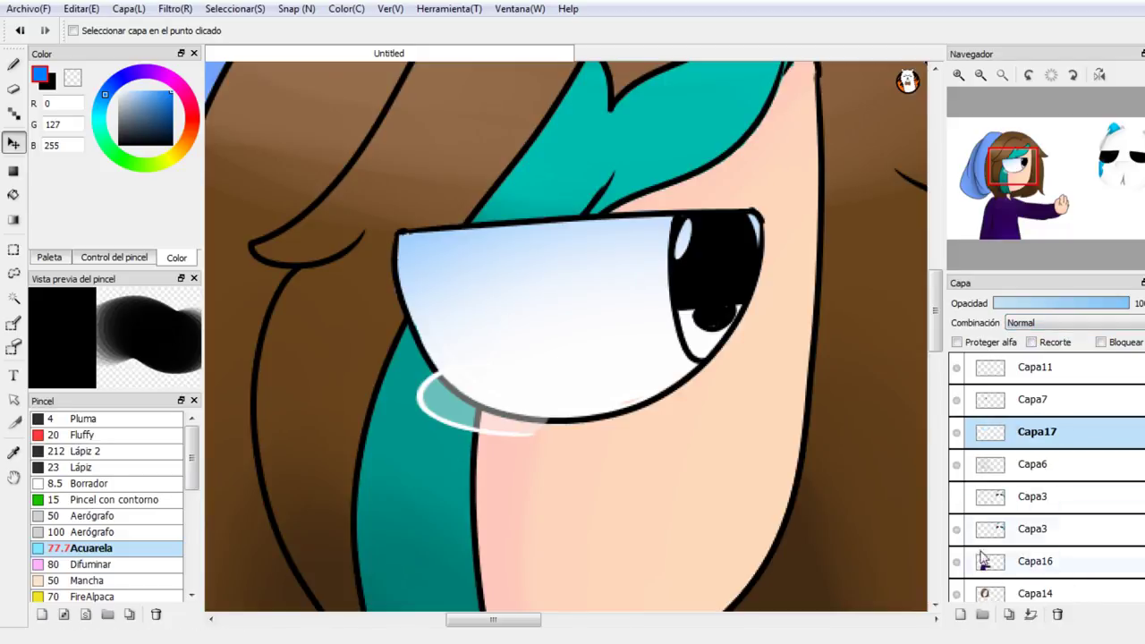
{"action": "left_click", "coordinate": [957, 432]}
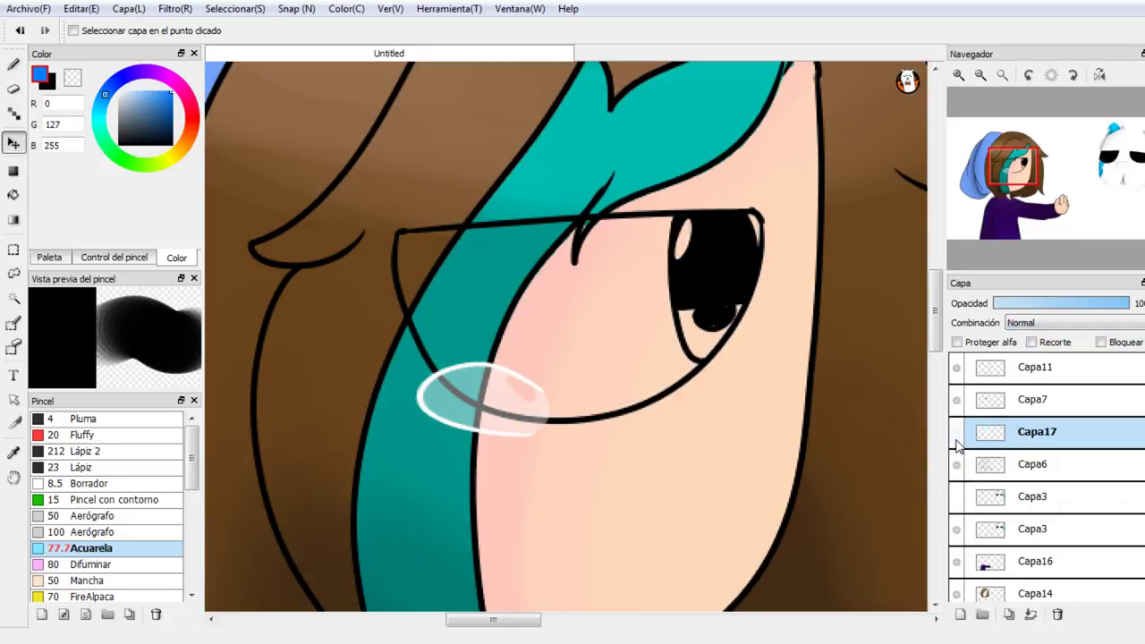
{"action": "left_click", "coordinate": [957, 432]}
Step: Add a new layer above Capa17 and paint the pupil's highlight pure white with the Pluma brush
{"action": "left_click", "coordinate": [960, 615]}
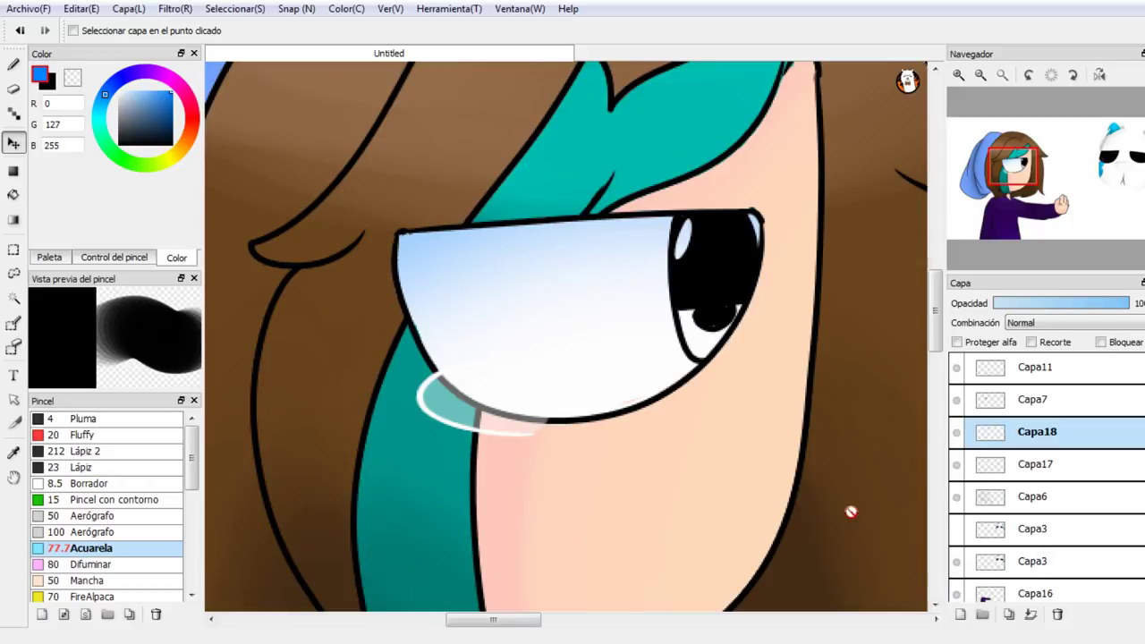
{"action": "left_click", "coordinate": [104, 94]}
{"action": "left_click", "coordinate": [13, 64]}
{"action": "left_click", "coordinate": [83, 418]}
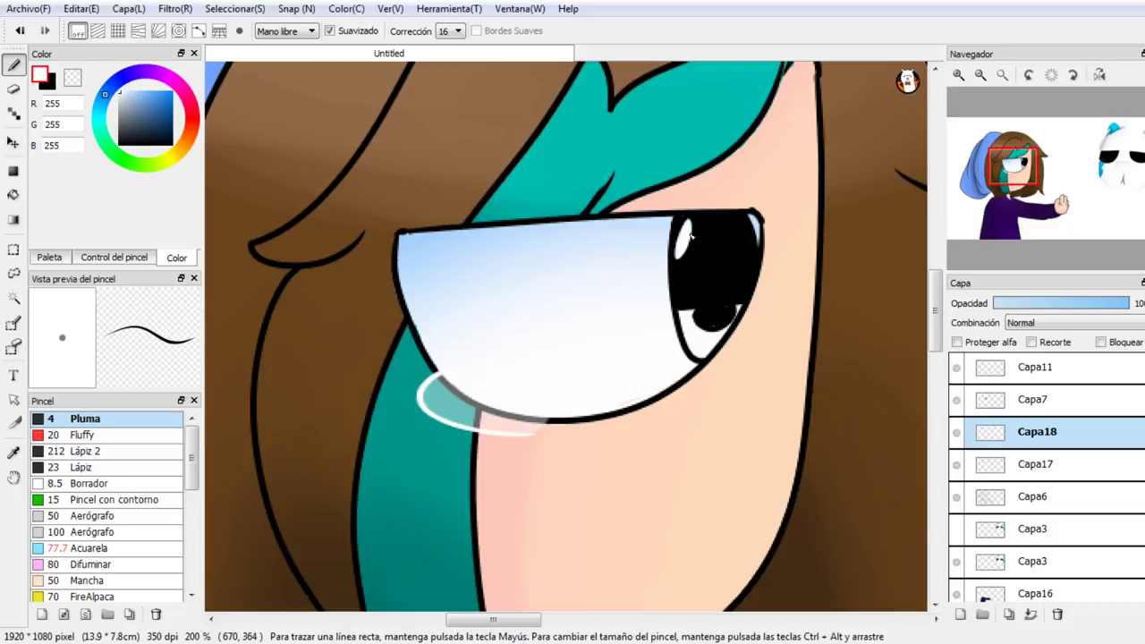
Step: Undo the last two strokes on layer Capa18 and fill the lower part of the iris with dark brown from the palette
{"action": "left_click", "coordinate": [121, 258]}
{"action": "left_click", "coordinate": [53, 261]}
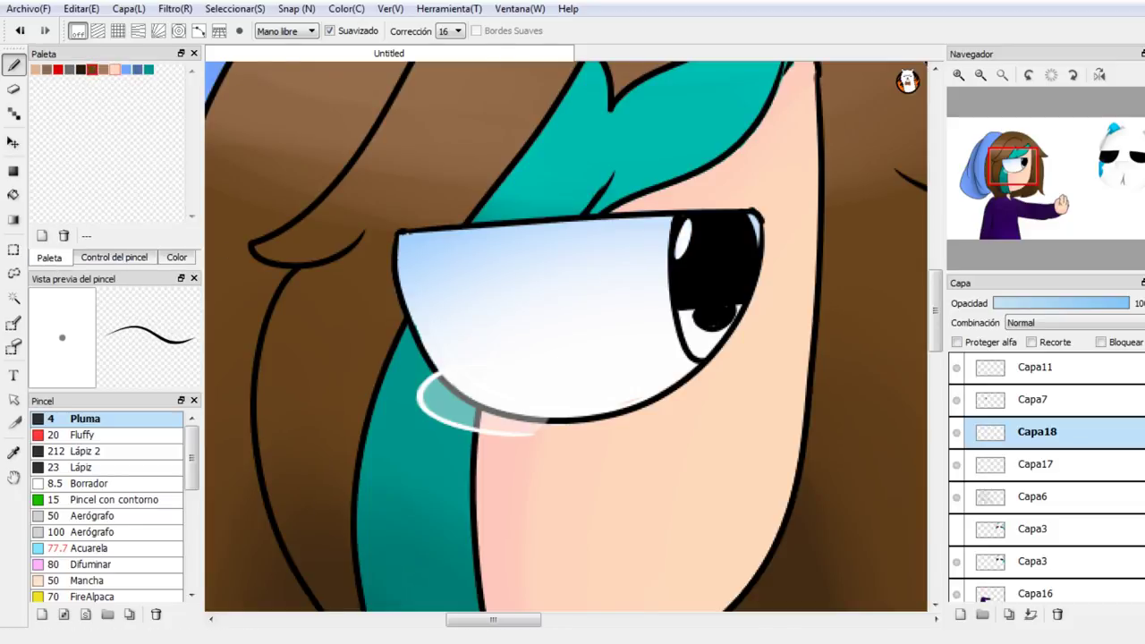
{"action": "left_click", "coordinate": [958, 75]}
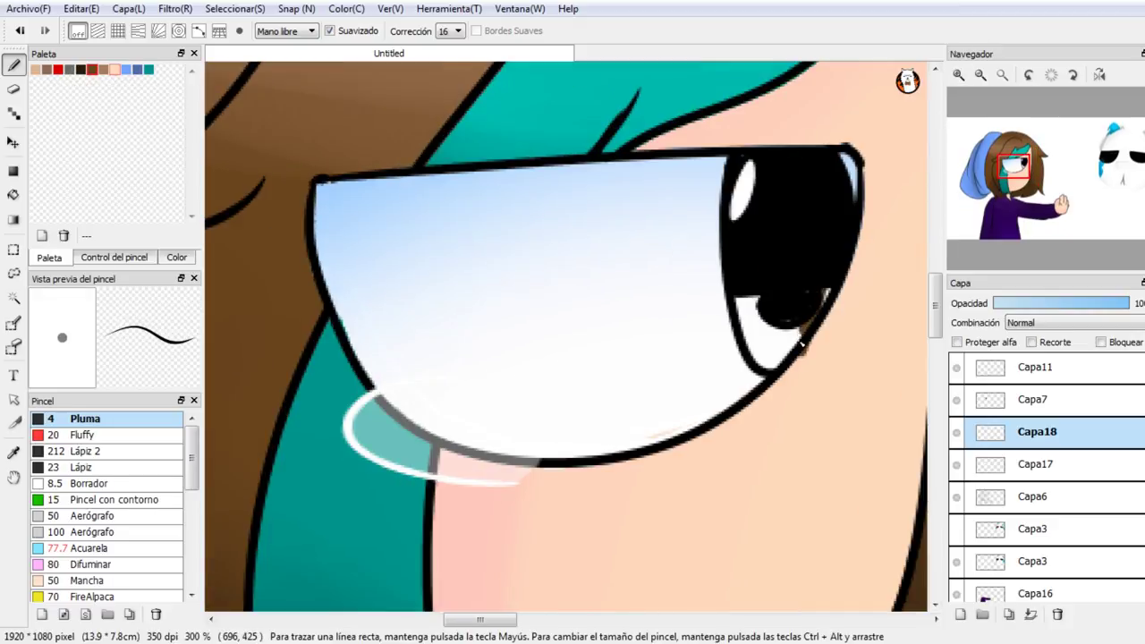
{"action": "key", "text": "ctrl+z"}
{"action": "key", "text": "ctrl+z"}
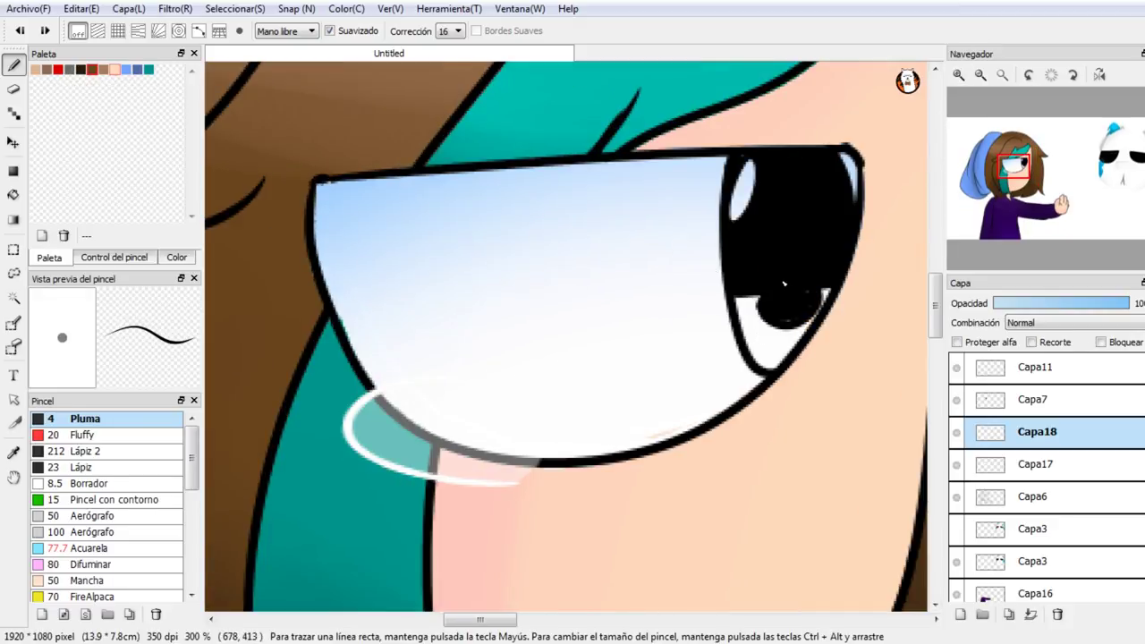
{"action": "mouse_move", "coordinate": [803, 336]}
{"action": "left_mouse_down"}
{"action": "mouse_move", "coordinate": [786, 368]}
{"action": "mouse_move", "coordinate": [783, 352]}
{"action": "mouse_move", "coordinate": [764, 370]}
{"action": "mouse_move", "coordinate": [738, 288]}
{"action": "left_mouse_up"}
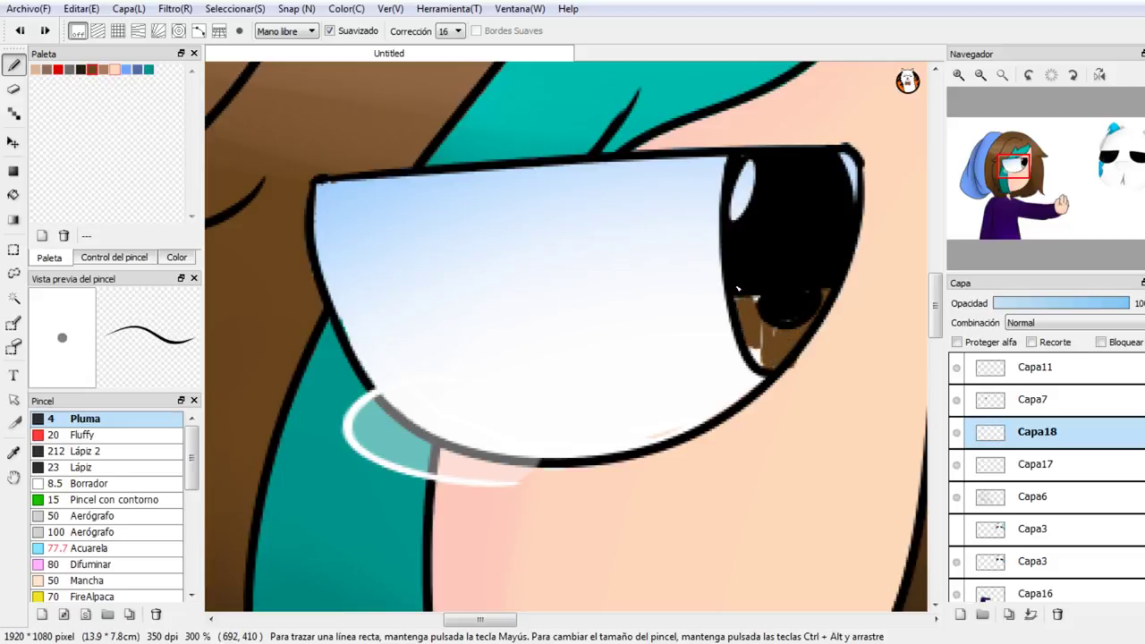
{"action": "left_click_drag", "start_coordinate": [760, 359], "coordinate": [752, 346]}
Step: Paint a lighter brown band beneath the pupil, even its lower edge with dark brown, and erase the overspill outside the eye outline
{"action": "left_click", "coordinate": [104, 70]}
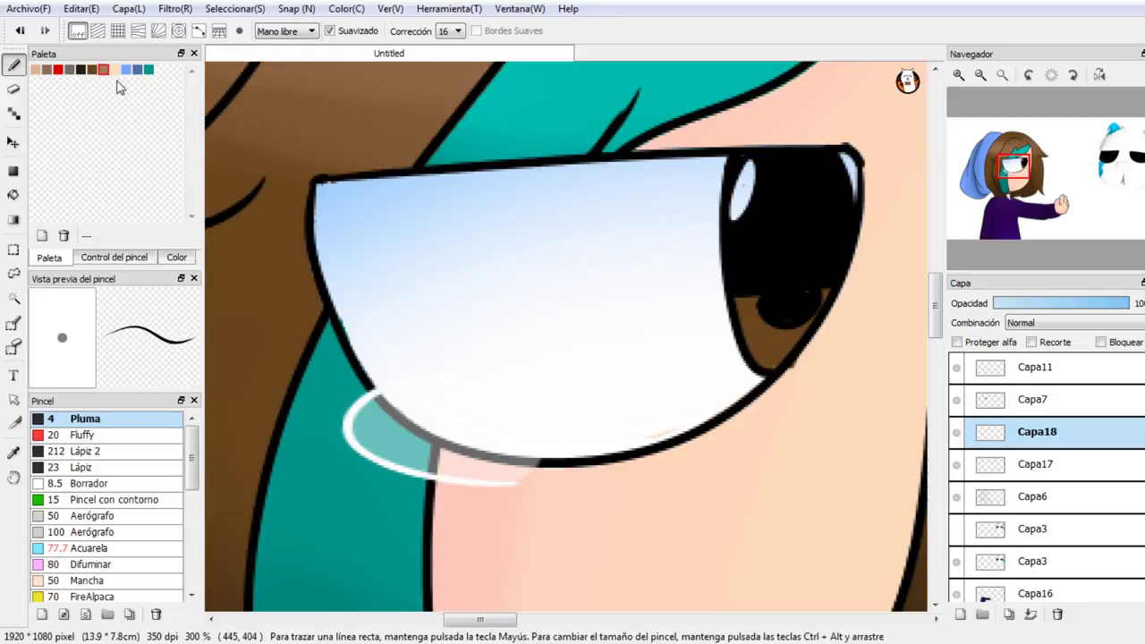
{"action": "left_click_drag", "start_coordinate": [753, 292], "coordinate": [741, 318]}
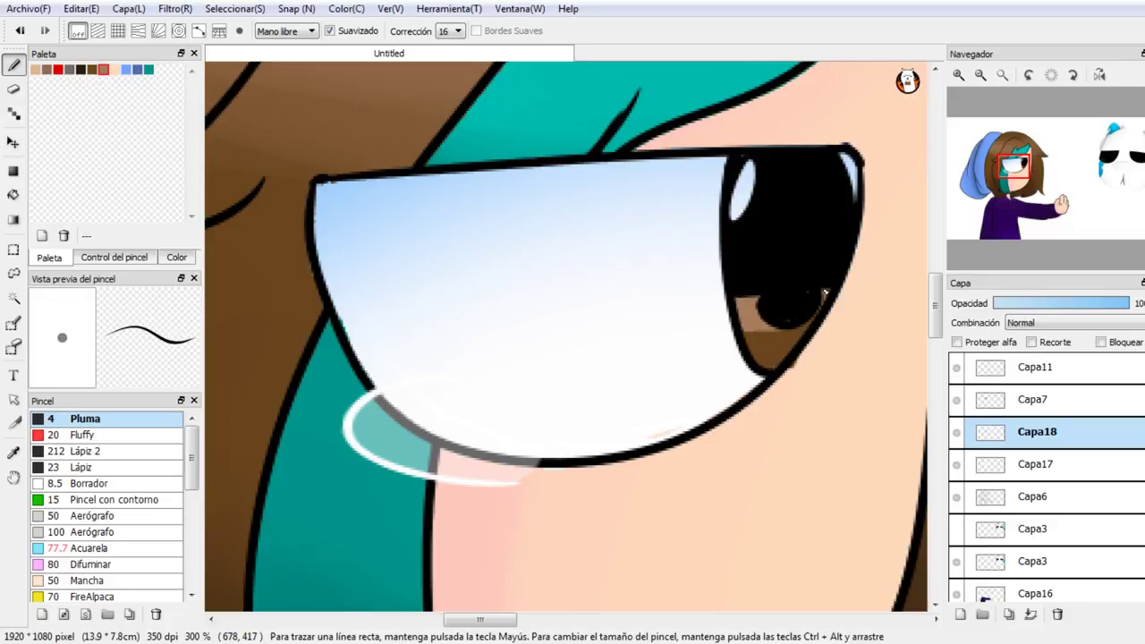
{"action": "mouse_move", "coordinate": [824, 293]}
{"action": "left_mouse_down"}
{"action": "mouse_move", "coordinate": [816, 322]}
{"action": "mouse_move", "coordinate": [765, 333]}
{"action": "left_mouse_up"}
{"action": "left_click", "coordinate": [91, 70]}
{"action": "left_click_drag", "start_coordinate": [757, 338], "coordinate": [803, 338]}
{"action": "left_click", "coordinate": [113, 257]}
{"action": "left_click", "coordinate": [176, 258]}
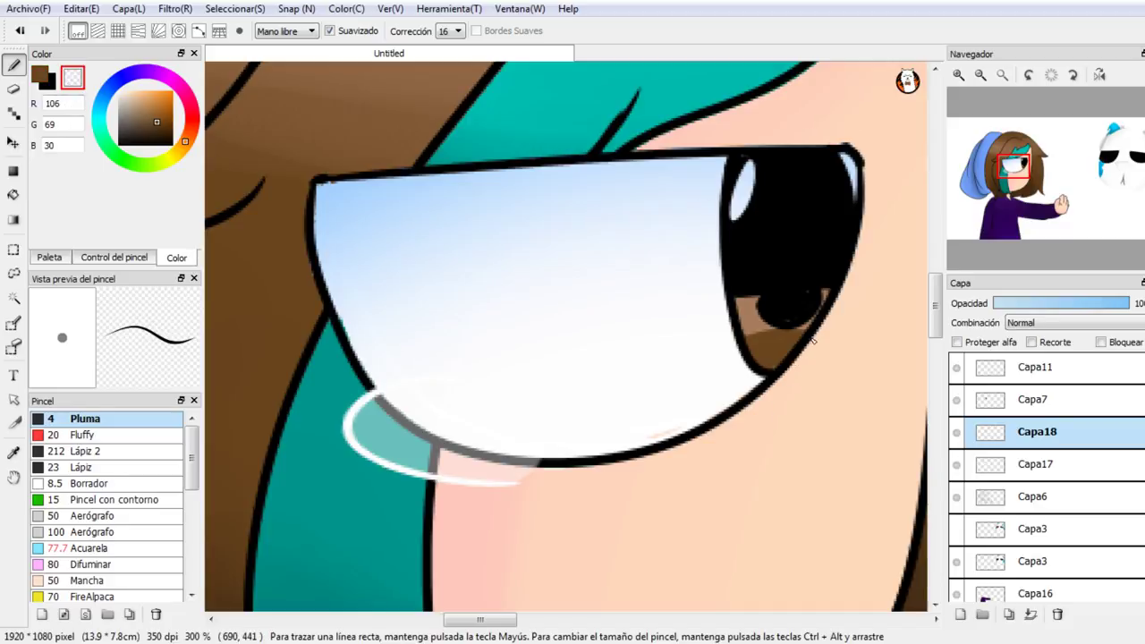
Step: Add a new layer above Capa6 and cover the skin-coloured gap along the eye's lower edge with white
{"action": "left_click", "coordinate": [1009, 501]}
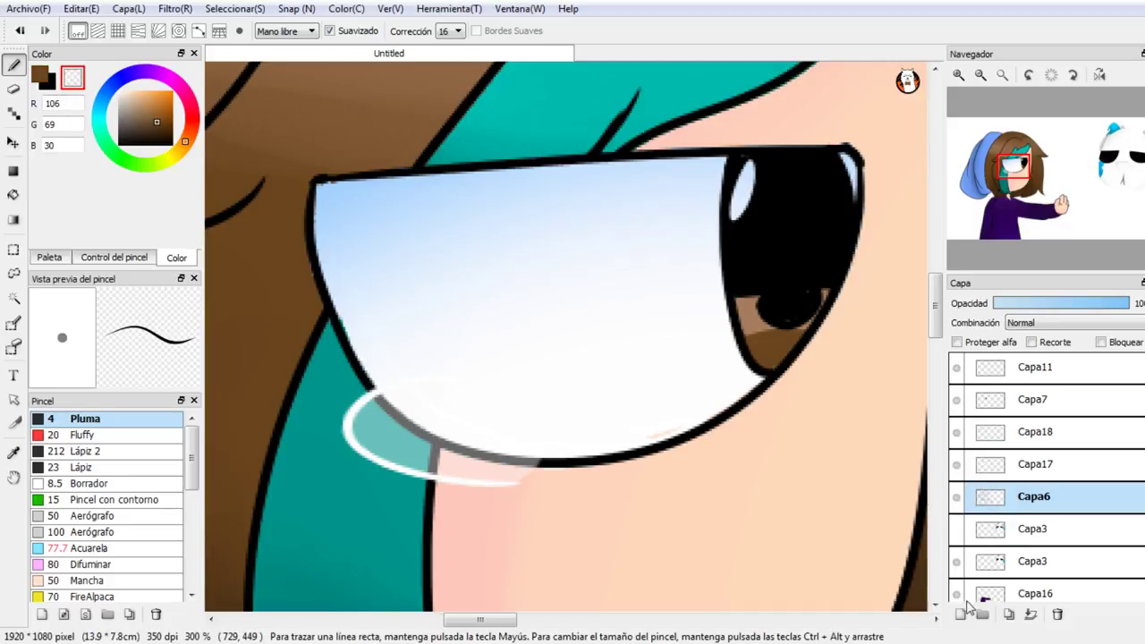
{"action": "left_click", "coordinate": [960, 615]}
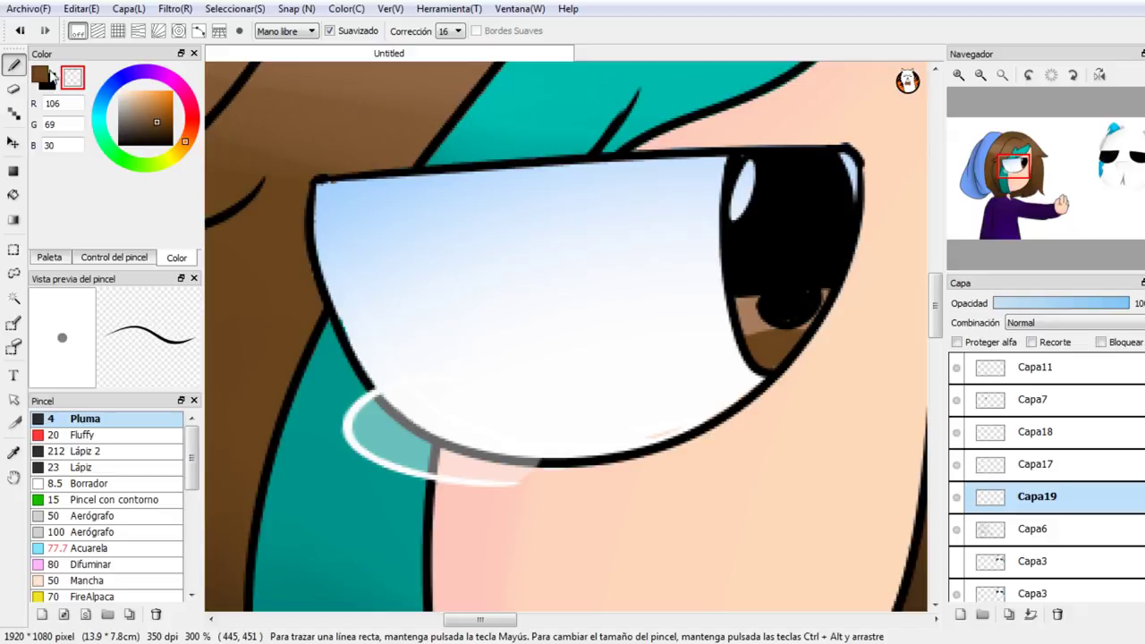
{"action": "left_click", "coordinate": [43, 76]}
{"action": "left_click_drag", "start_coordinate": [149, 107], "coordinate": [117, 90]}
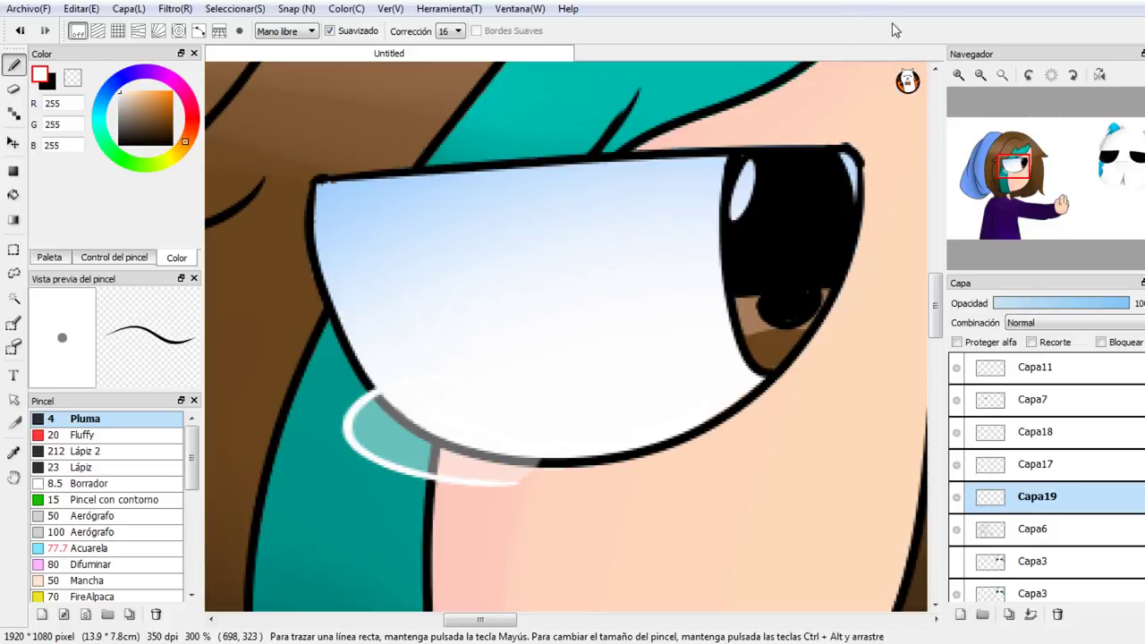
Step: Draw a short black mouth line on the lower face on layer Capa19, undoing the extra stroke beside it
{"action": "left_click", "coordinate": [981, 76]}
{"action": "left_click", "coordinate": [981, 76]}
{"action": "left_click_drag", "start_coordinate": [986, 158], "coordinate": [1036, 206]}
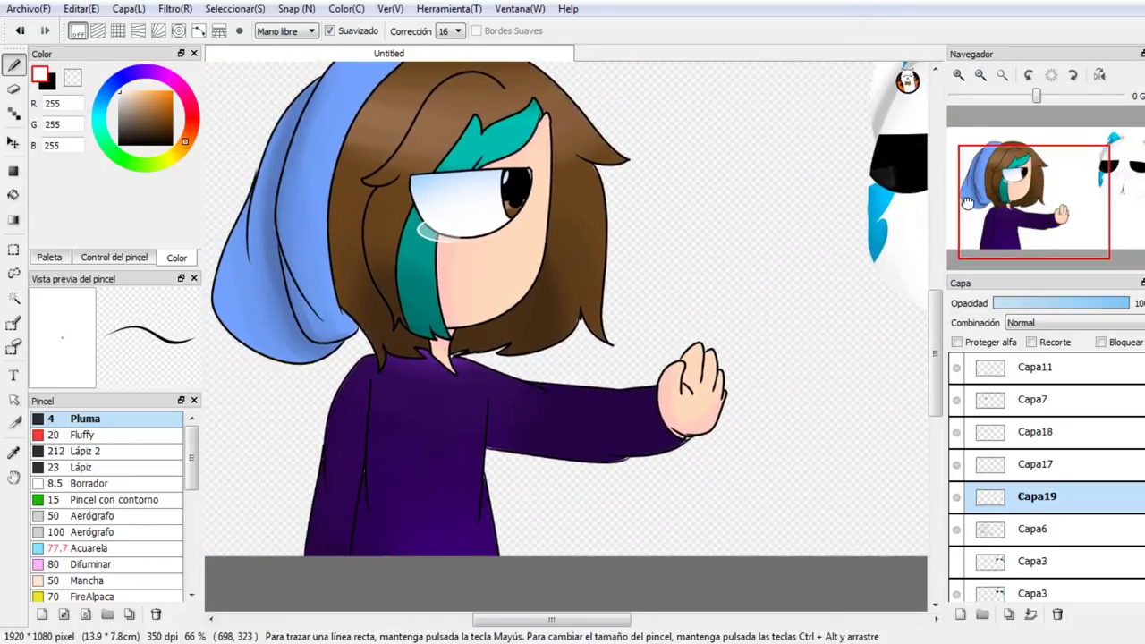
{"action": "left_click", "coordinate": [51, 83]}
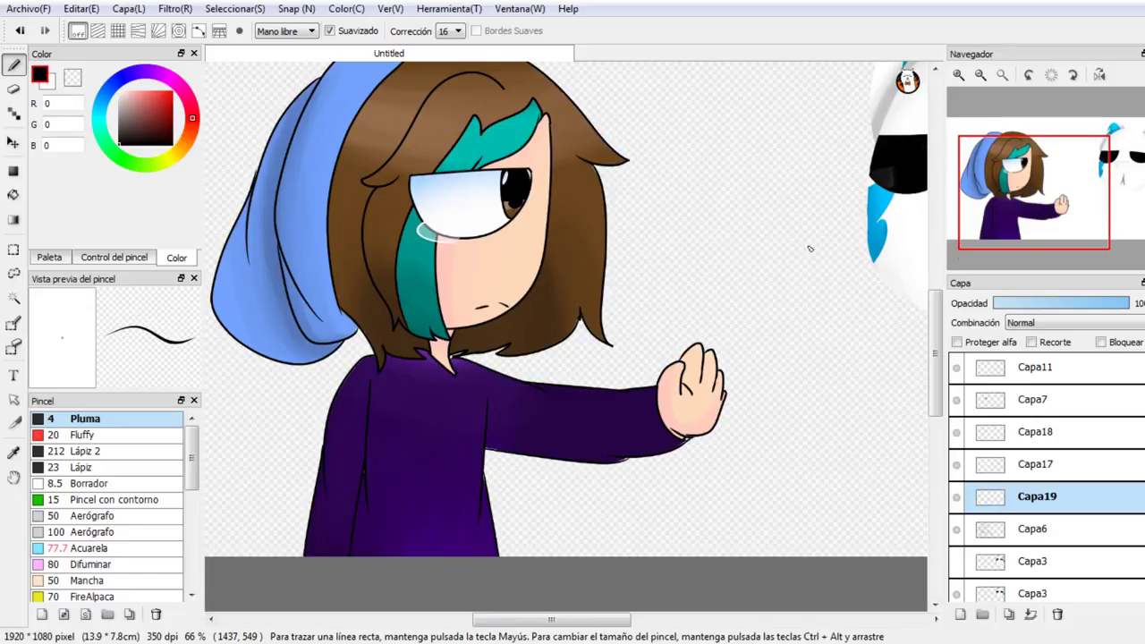
{"action": "key", "text": "ctrl+z"}
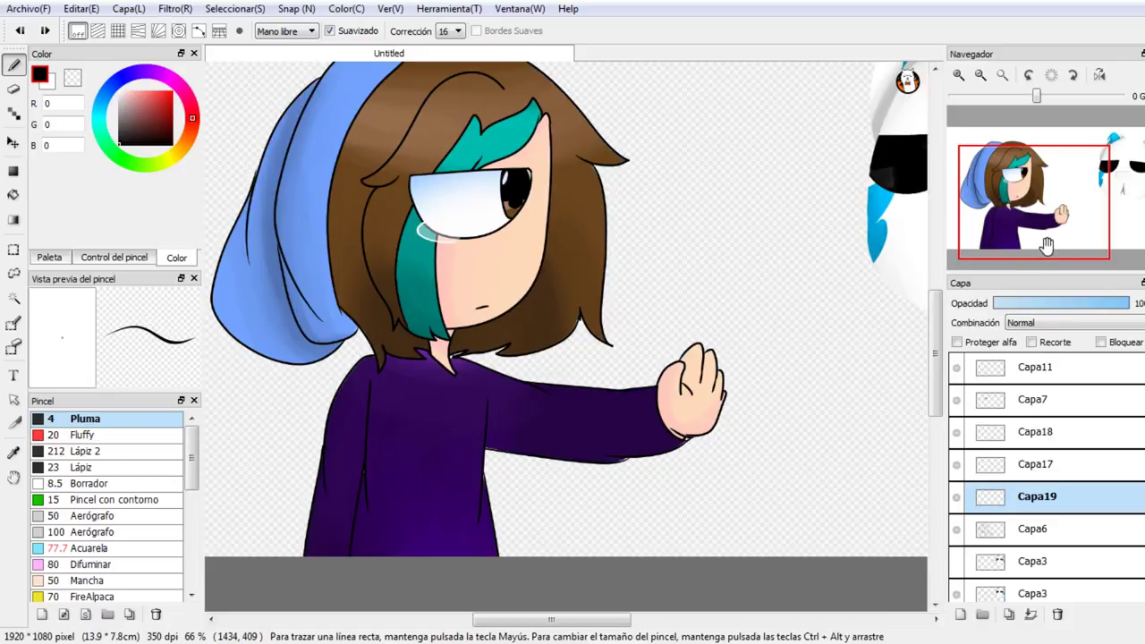
Step: Delete the layer at the bottom of the stack and the hidden copy of layer Capa3
{"action": "left_click", "coordinate": [1108, 370]}
{"action": "scroll", "coordinate": [1047, 474], "scroll_direction": "down", "scroll_amount": 5}
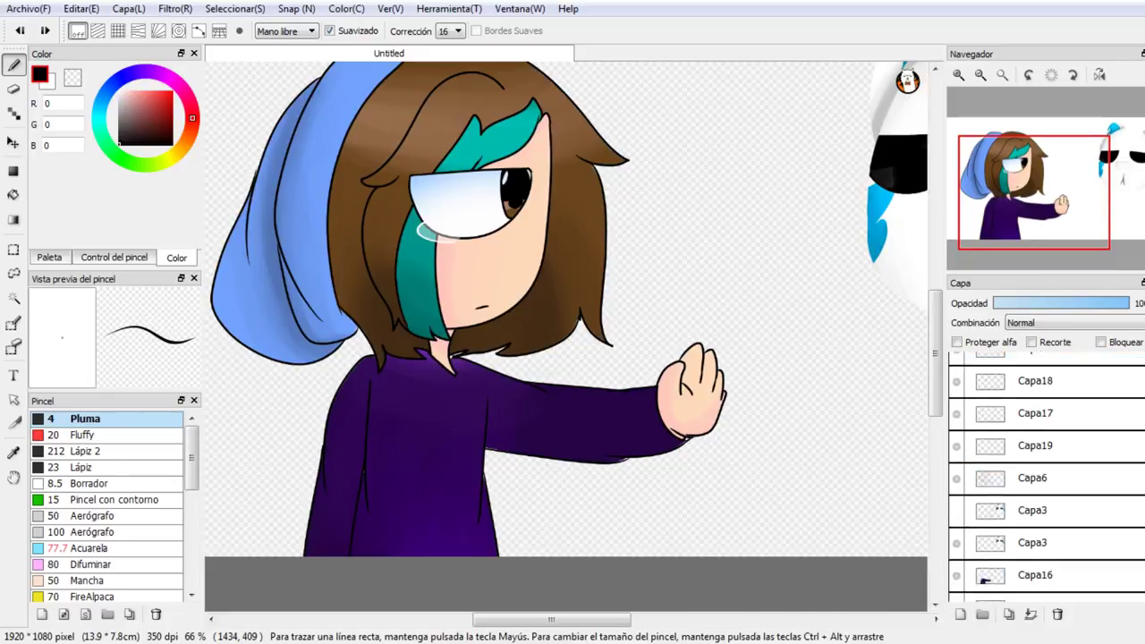
{"action": "left_click", "coordinate": [1024, 596]}
{"action": "left_click", "coordinate": [1057, 614]}
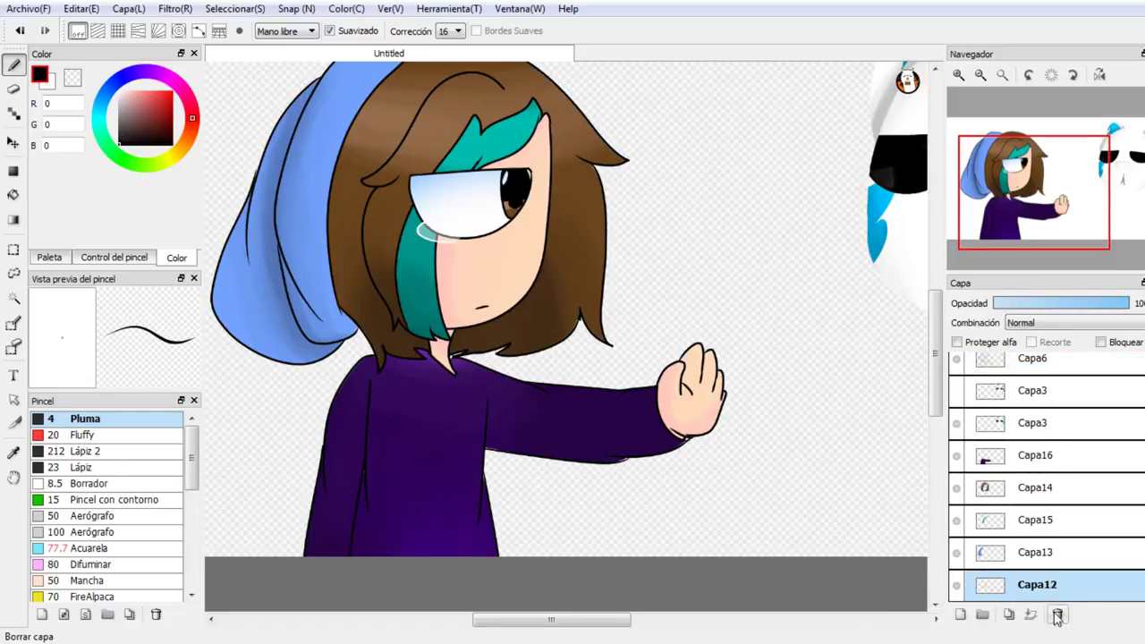
{"action": "scroll", "coordinate": [1066, 492], "scroll_direction": "up", "scroll_amount": 3}
{"action": "left_click", "coordinate": [1054, 507]}
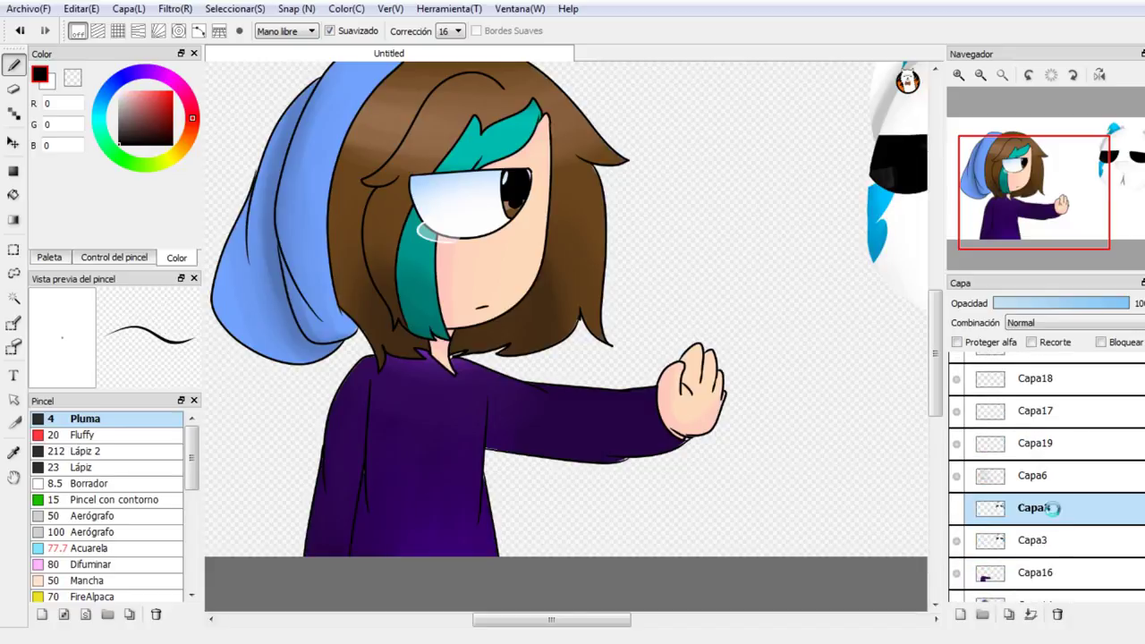
{"action": "left_click", "coordinate": [1057, 614]}
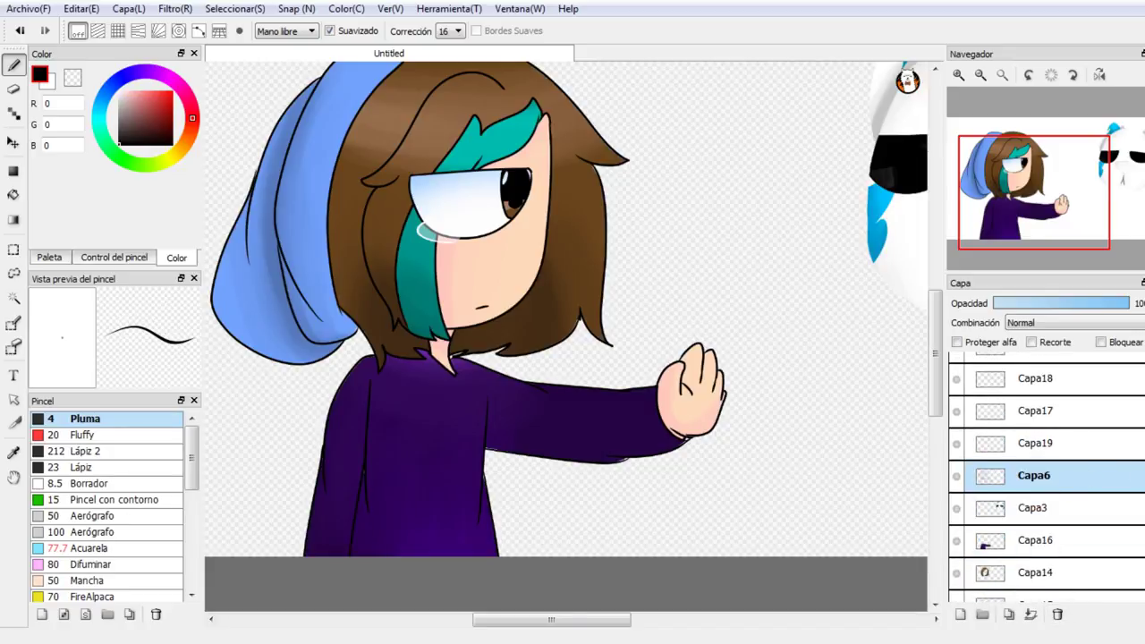
Step: Go through the layers one by one from Capa11 down to Capa16 to review the stack
{"action": "scroll", "coordinate": [1106, 401], "scroll_direction": "up", "scroll_amount": 2}
{"action": "left_click", "coordinate": [1106, 400]}
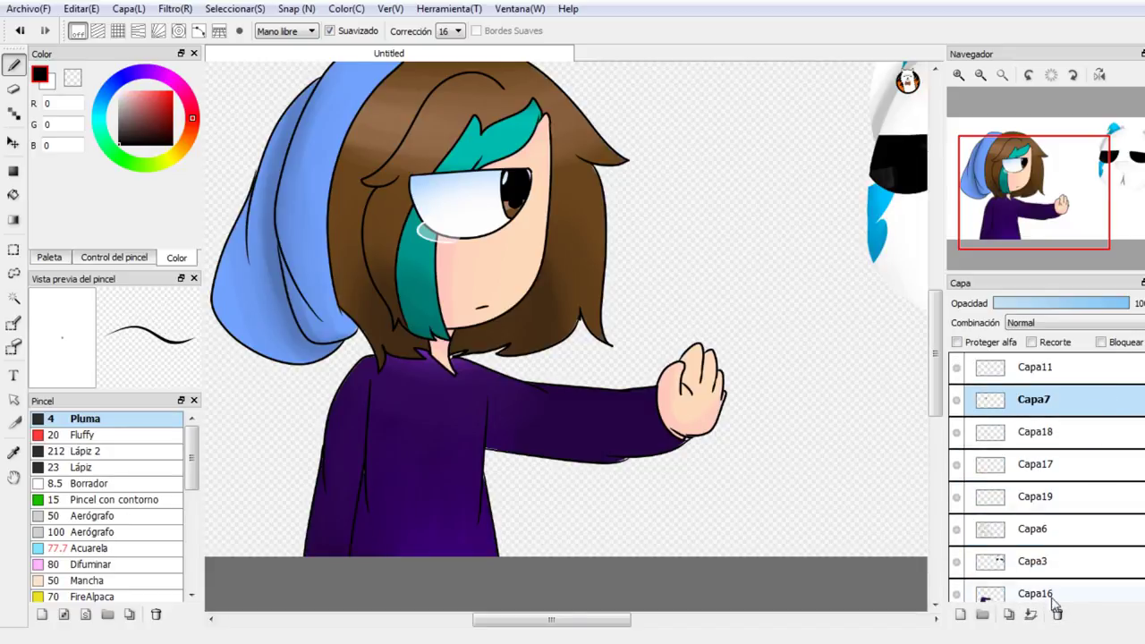
{"action": "left_click", "coordinate": [1034, 376]}
{"action": "left_click", "coordinate": [1041, 399]}
{"action": "left_click", "coordinate": [1053, 433]}
{"action": "left_click", "coordinate": [1053, 467]}
{"action": "left_click", "coordinate": [1052, 497]}
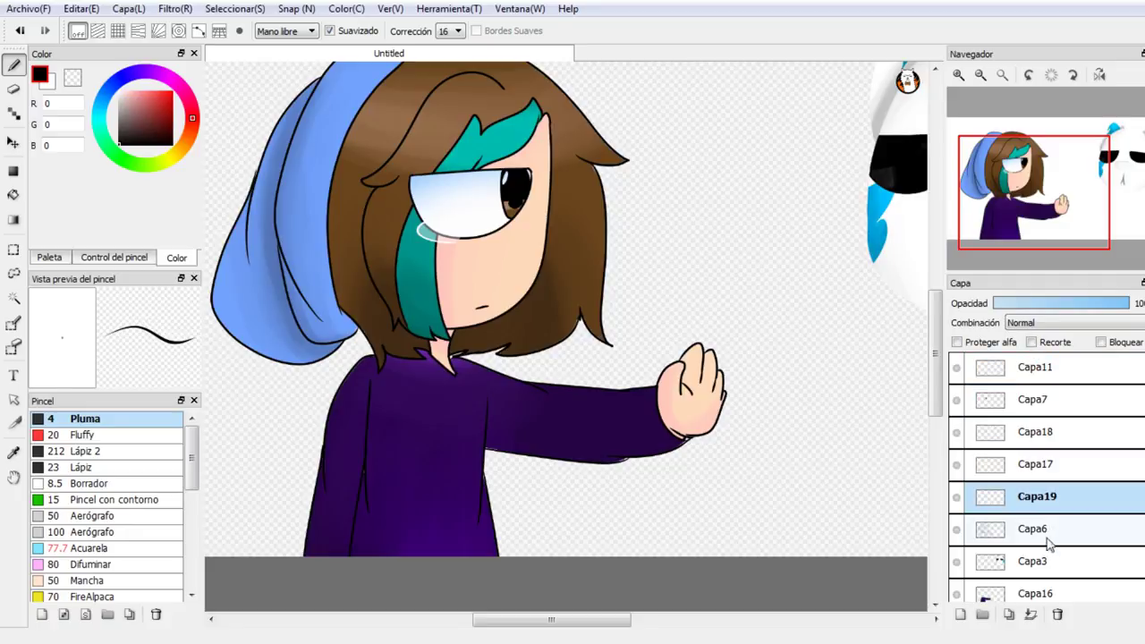
{"action": "left_click", "coordinate": [1048, 541]}
{"action": "left_click", "coordinate": [1042, 564]}
{"action": "left_click", "coordinate": [1037, 594]}
Step: Merge the layers downward one after another, starting from Capa11, until everything is combined in Capa12
{"action": "left_click", "coordinate": [1029, 374]}
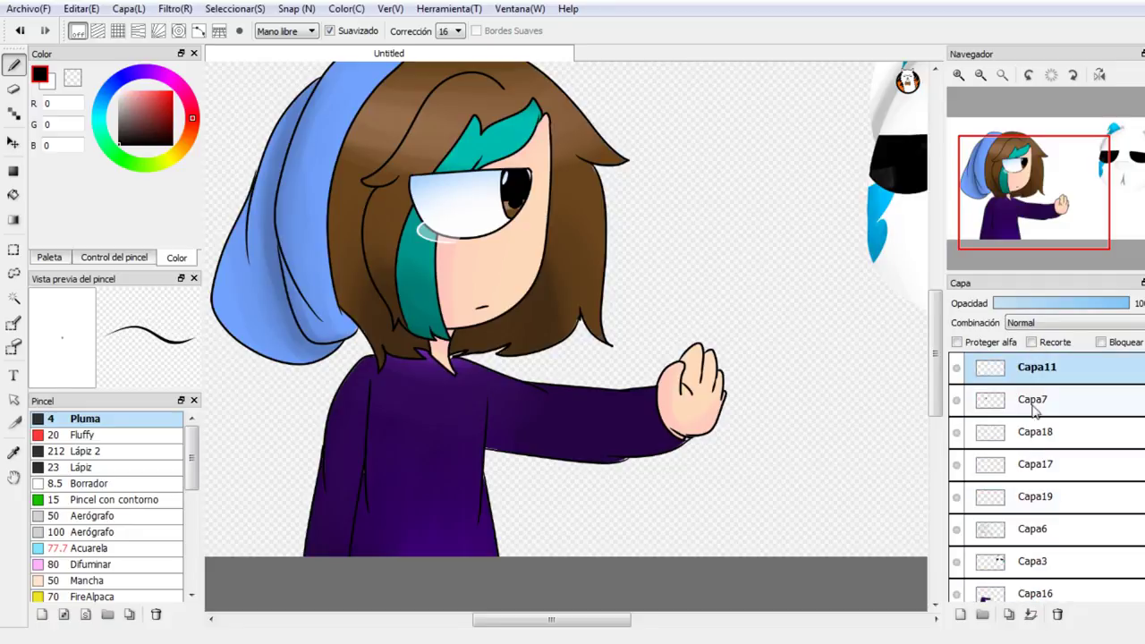
{"action": "left_click", "coordinate": [1034, 615]}
{"action": "left_click", "coordinate": [1033, 615]}
{"action": "left_click", "coordinate": [1033, 615]}
{"action": "left_click", "coordinate": [1034, 616]}
{"action": "left_click", "coordinate": [1033, 616]}
{"action": "left_click", "coordinate": [1033, 615]}
{"action": "left_click", "coordinate": [1033, 615]}
{"action": "left_click", "coordinate": [1033, 616]}
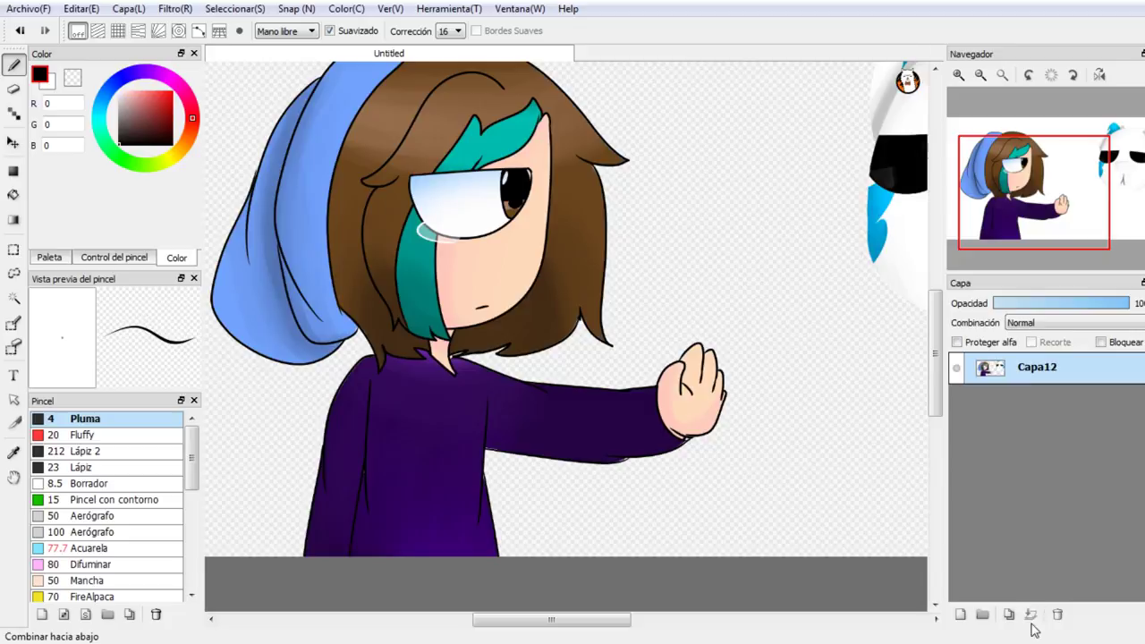
Step: Add a new layer beneath Capa12 and fill it with a purple cloud texture in RGB 117, 106, 202
{"action": "left_click", "coordinate": [961, 616]}
{"action": "left_click_drag", "start_coordinate": [1008, 378], "coordinate": [1012, 422]}
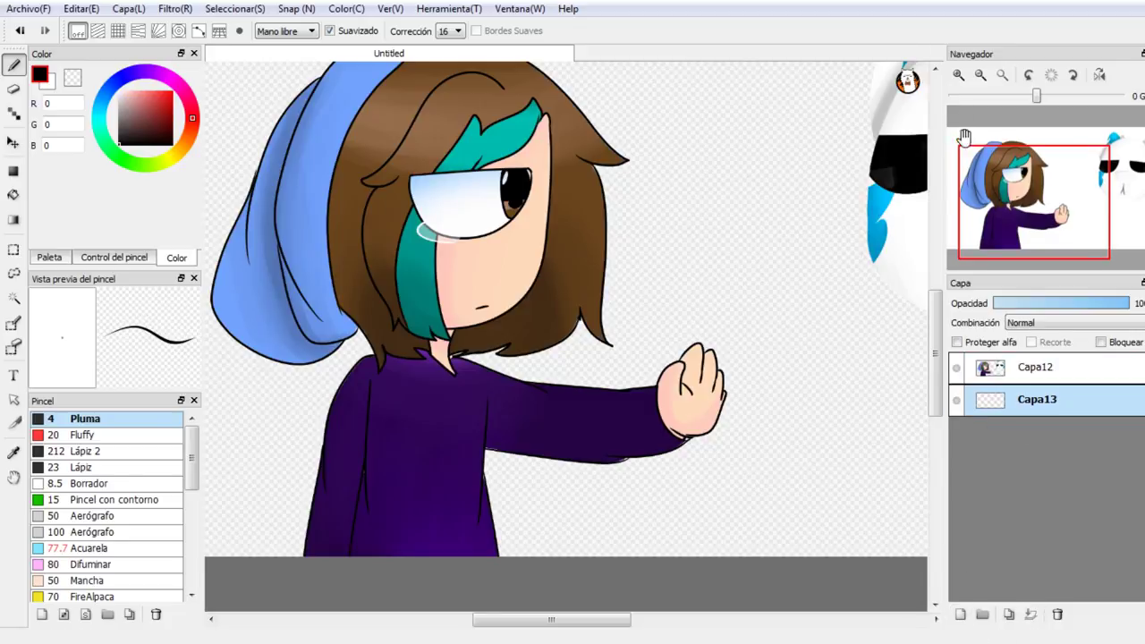
{"action": "left_click", "coordinate": [981, 75]}
{"action": "left_click", "coordinate": [980, 75]}
{"action": "left_click", "coordinate": [119, 91]}
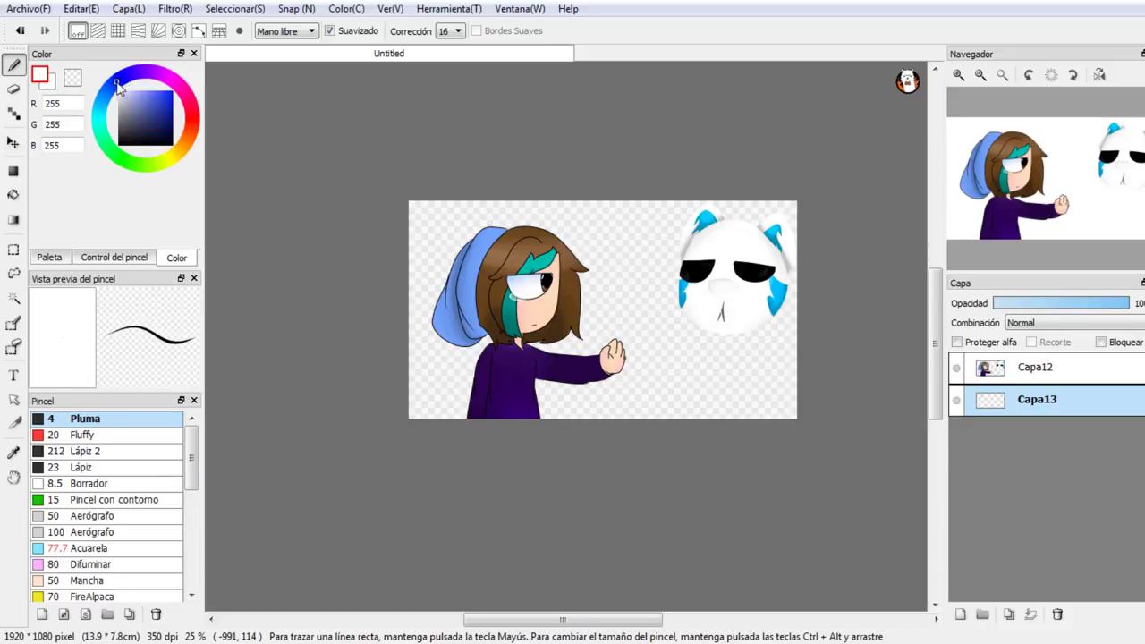
{"action": "left_click", "coordinate": [128, 75]}
{"action": "left_click_drag", "start_coordinate": [158, 123], "coordinate": [144, 102]}
{"action": "left_click", "coordinate": [139, 10]}
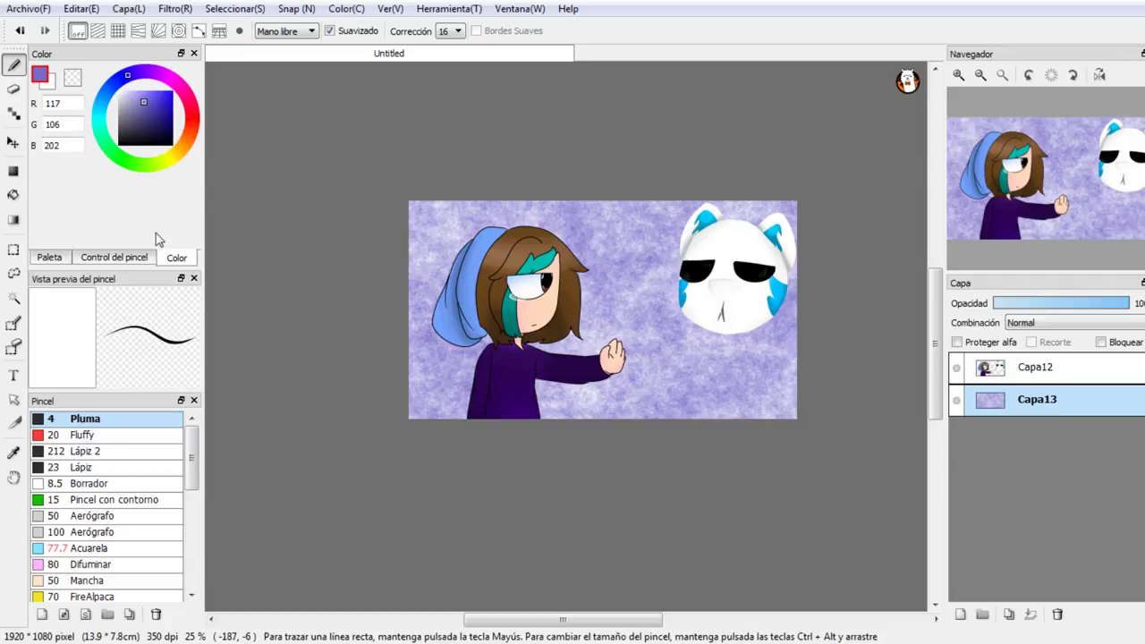
Step: Add a layer above the purple texture, fill it with black, and cut out its interior with a transparent rectangle to leave a black frame
{"action": "left_click", "coordinate": [13, 171]}
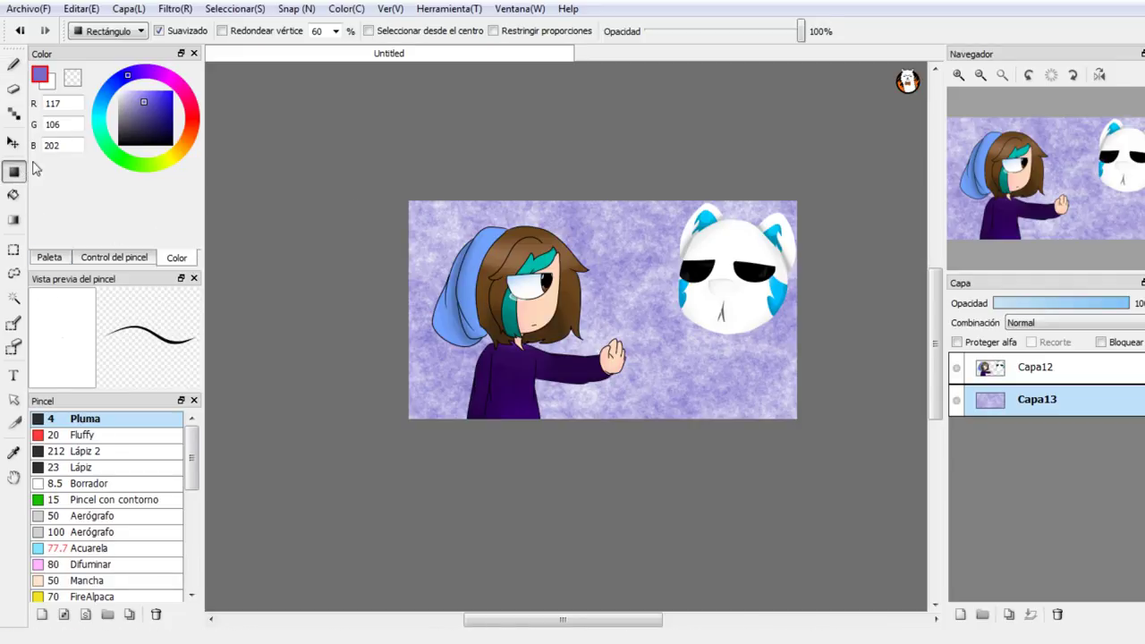
{"action": "left_click", "coordinate": [963, 612]}
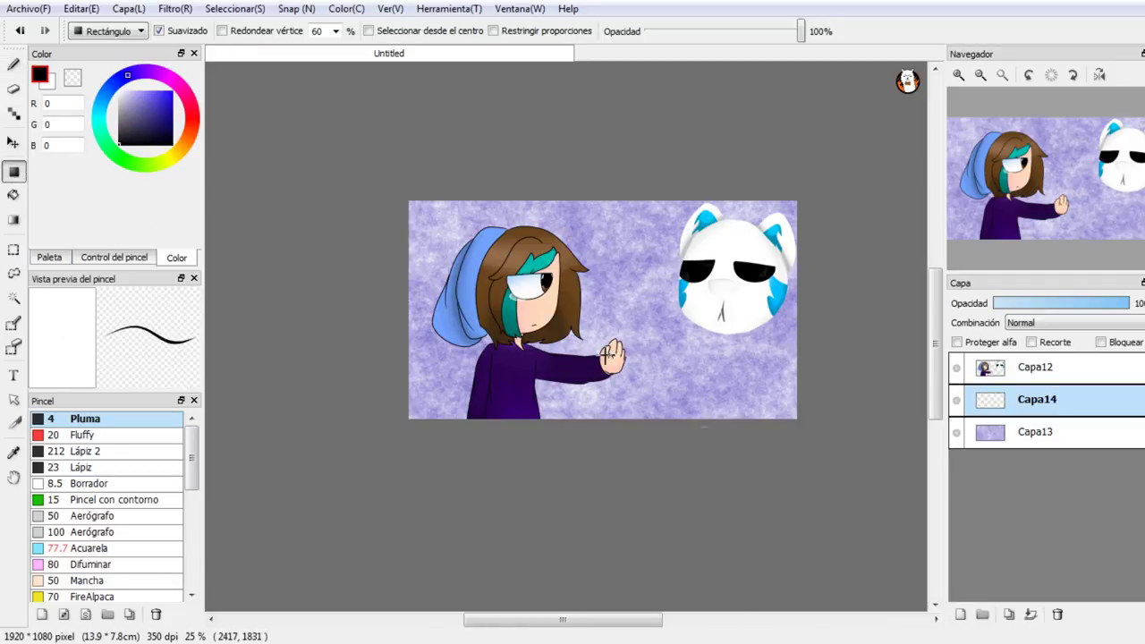
{"action": "left_click_drag", "start_coordinate": [358, 158], "coordinate": [897, 399]}
{"action": "left_click_drag", "start_coordinate": [342, 108], "coordinate": [879, 469]}
{"action": "left_click", "coordinate": [73, 78]}
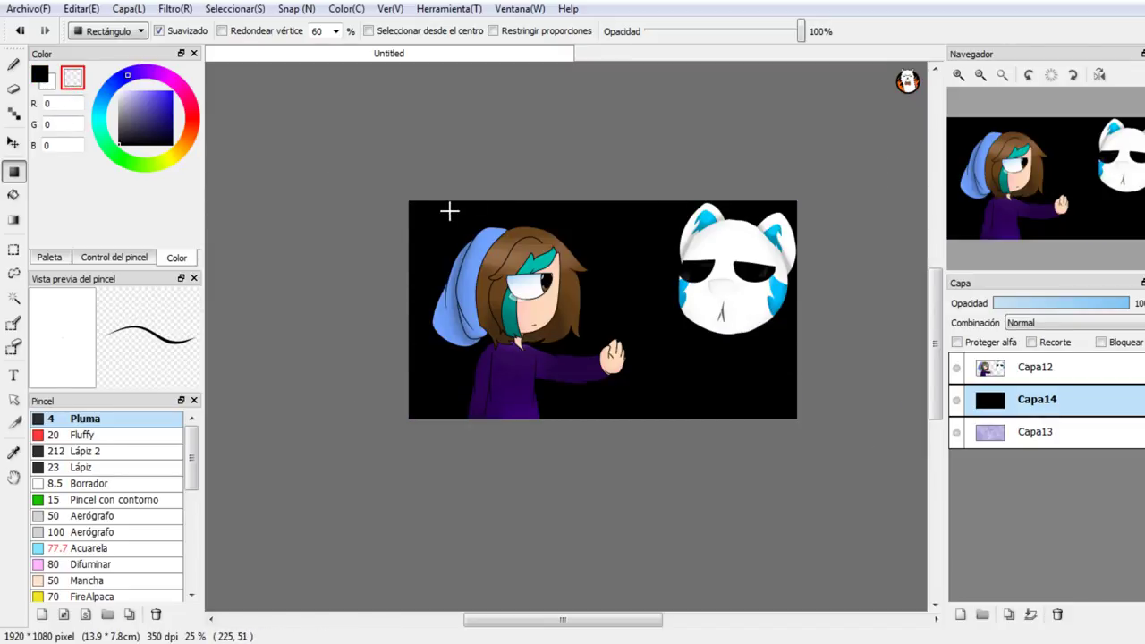
{"action": "left_click_drag", "start_coordinate": [418, 208], "coordinate": [787, 408]}
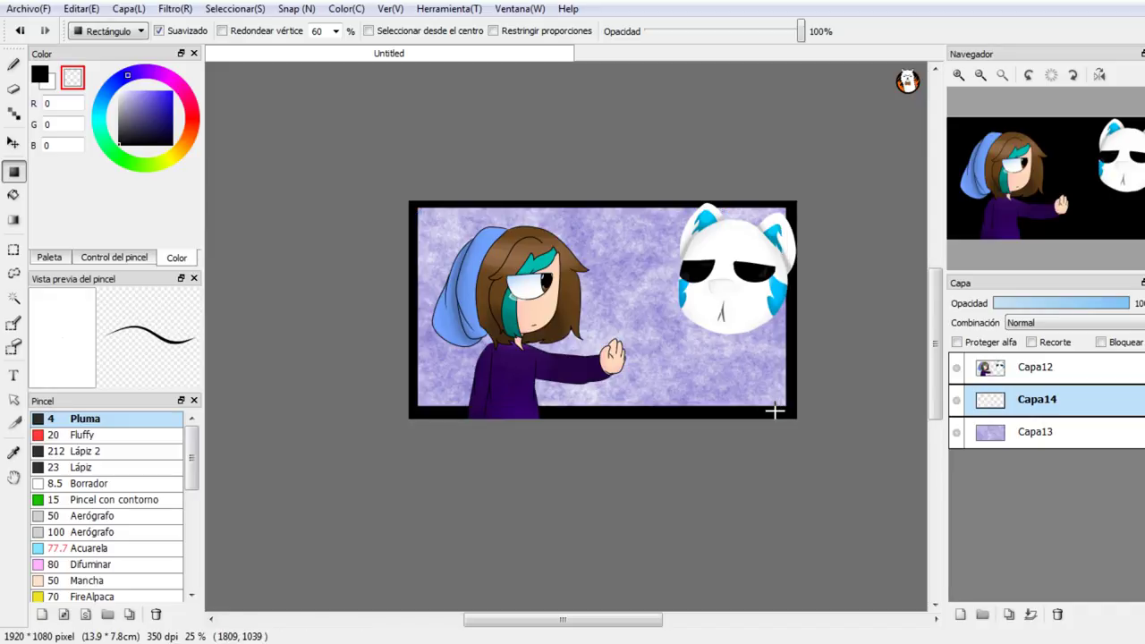
Step: Add a layer directly above Capa13, fill it entirely with white, and lower its opacity to about a third
{"action": "left_click", "coordinate": [959, 76]}
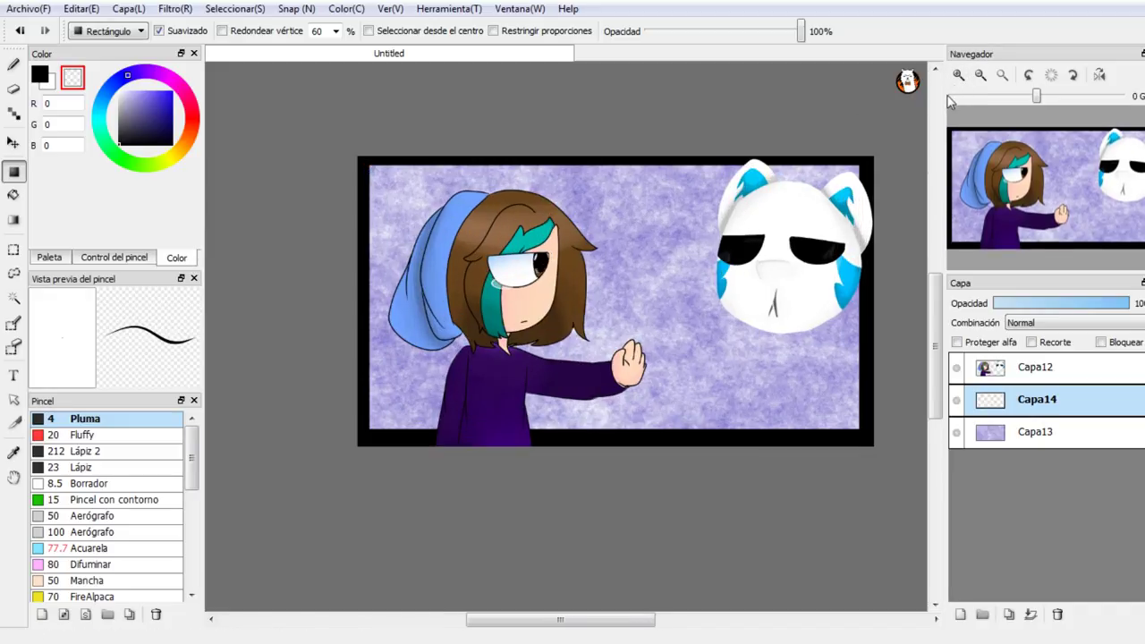
{"action": "left_click", "coordinate": [990, 432]}
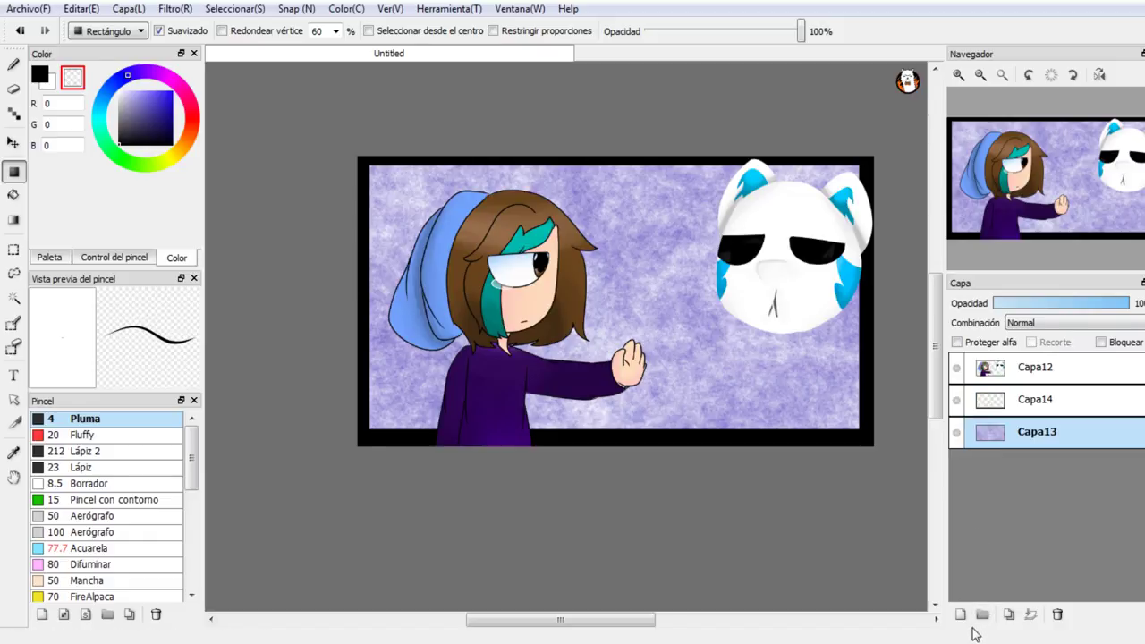
{"action": "left_click", "coordinate": [960, 615]}
{"action": "left_click", "coordinate": [41, 76]}
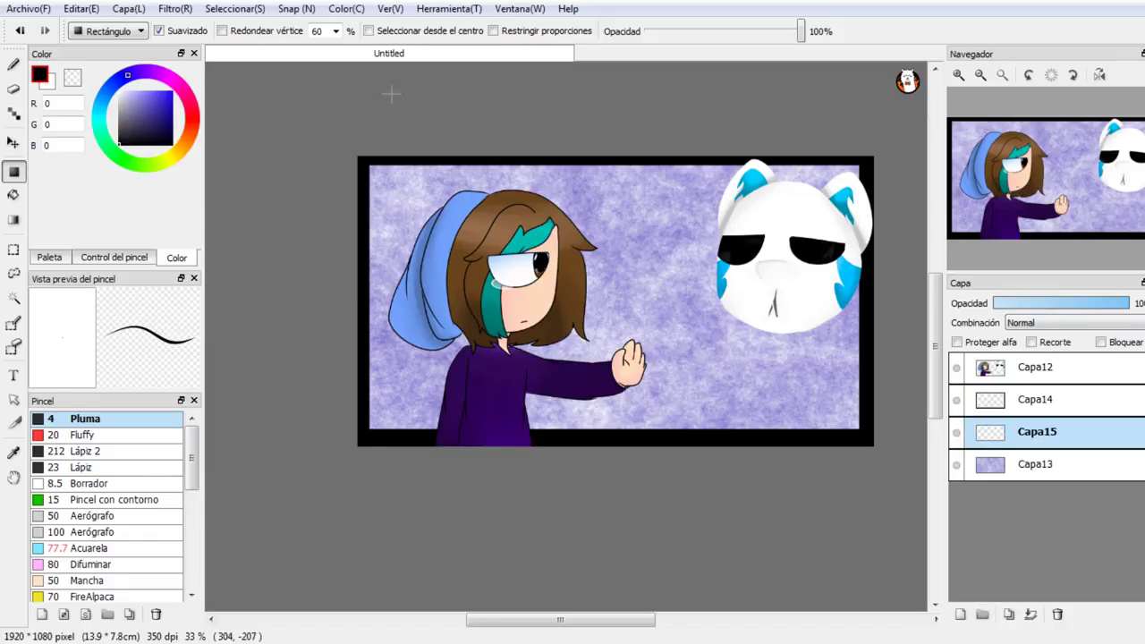
{"action": "left_click_drag", "start_coordinate": [308, 104], "coordinate": [880, 518]}
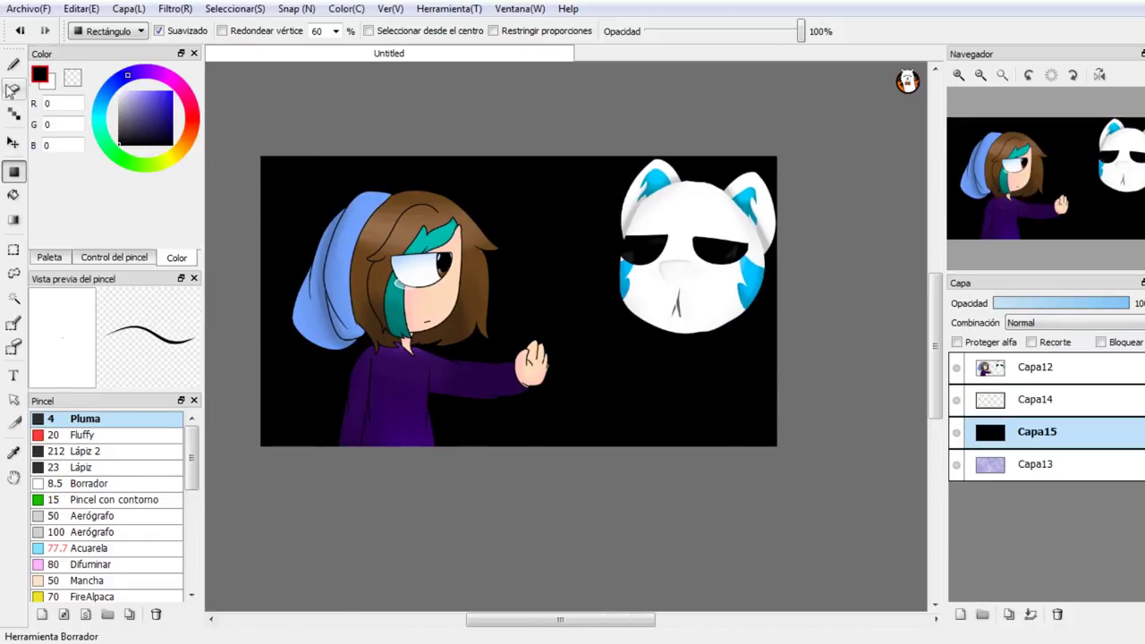
{"action": "left_click", "coordinate": [48, 83]}
{"action": "left_click_drag", "start_coordinate": [229, 124], "coordinate": [989, 495]}
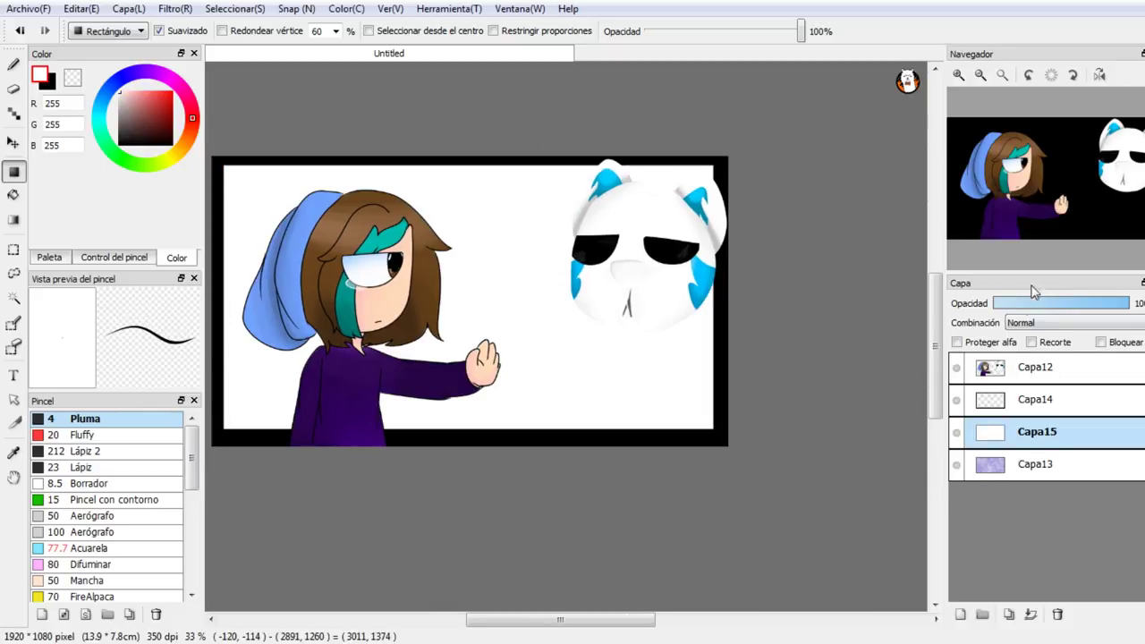
{"action": "left_click", "coordinate": [1042, 304]}
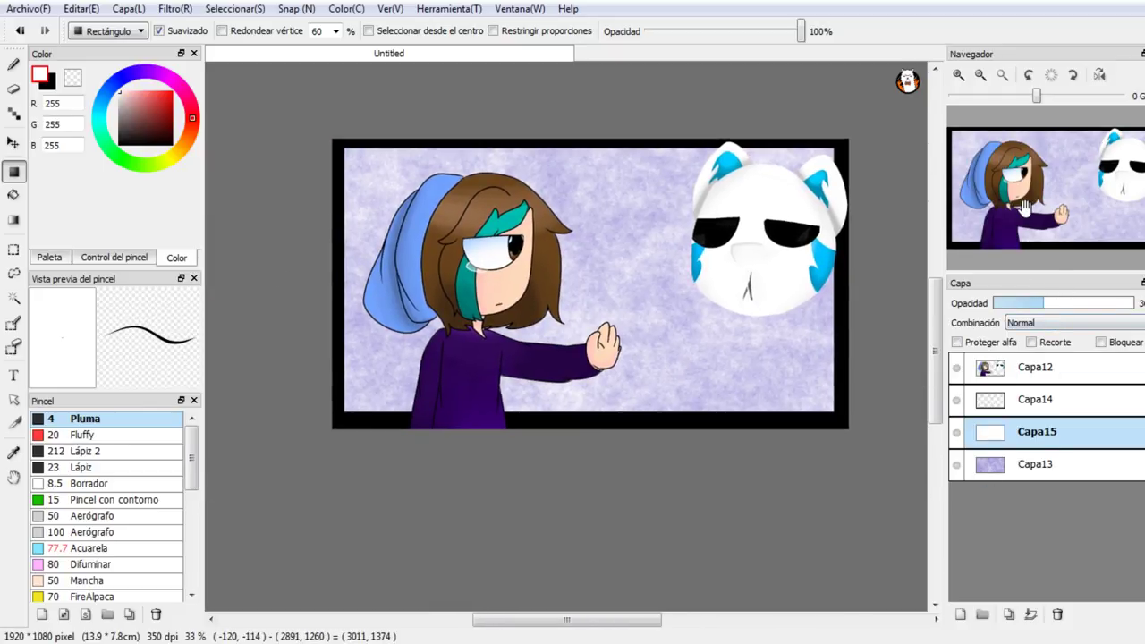
Step: Set the brush to Línea recta mode and choose the Lápiz 2 brush
{"action": "left_click", "coordinate": [14, 66]}
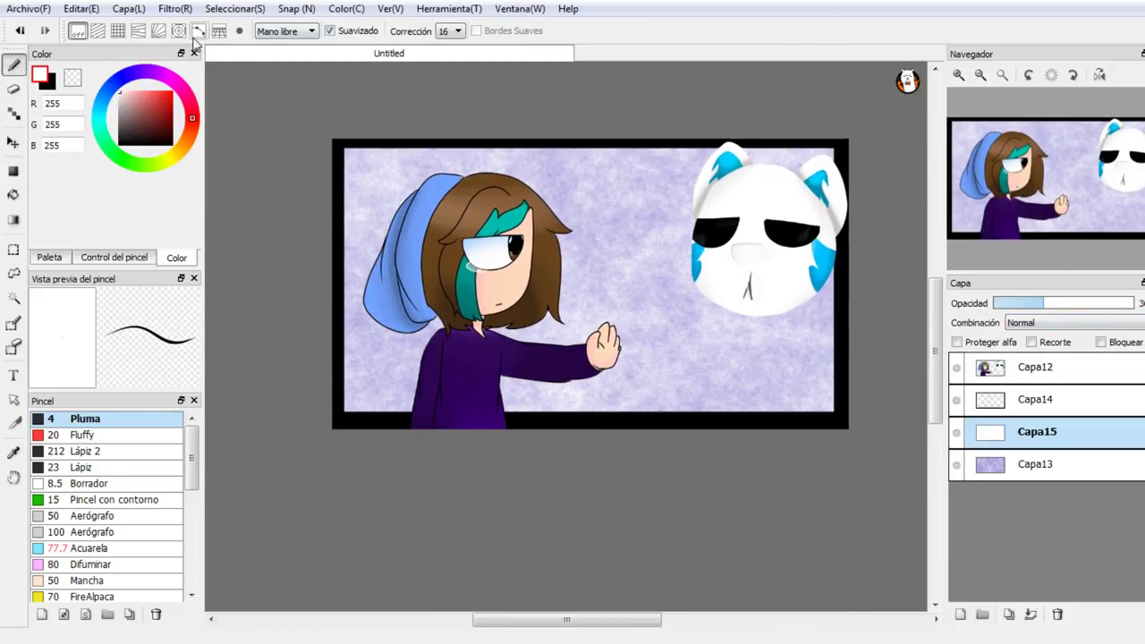
{"action": "left_click", "coordinate": [298, 36]}
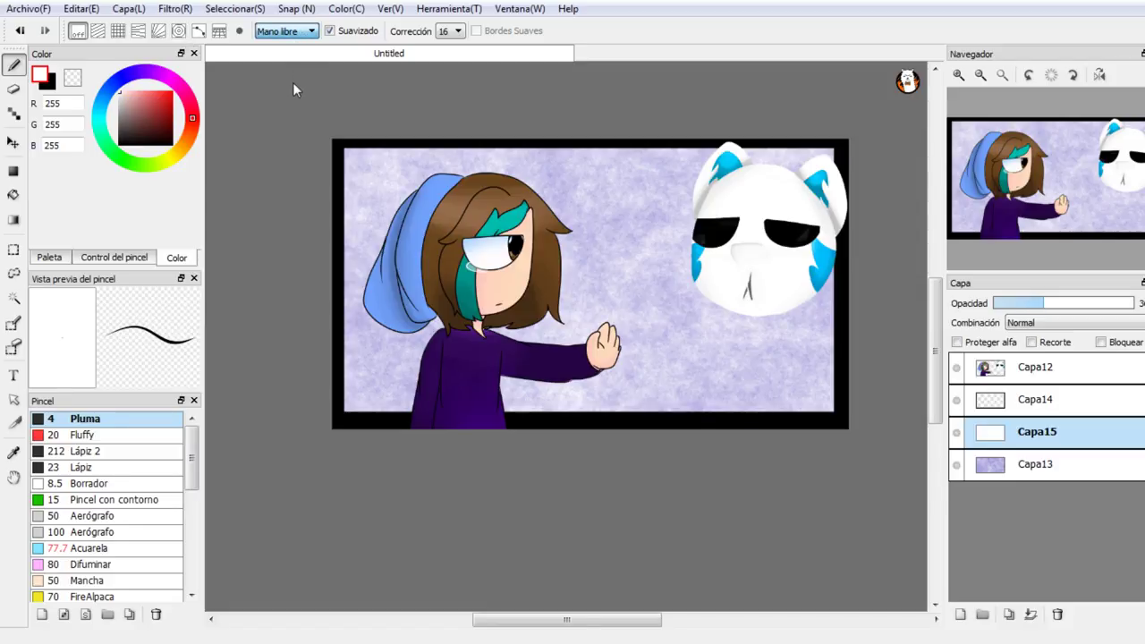
{"action": "left_click", "coordinate": [295, 85]}
{"action": "left_click", "coordinate": [286, 30]}
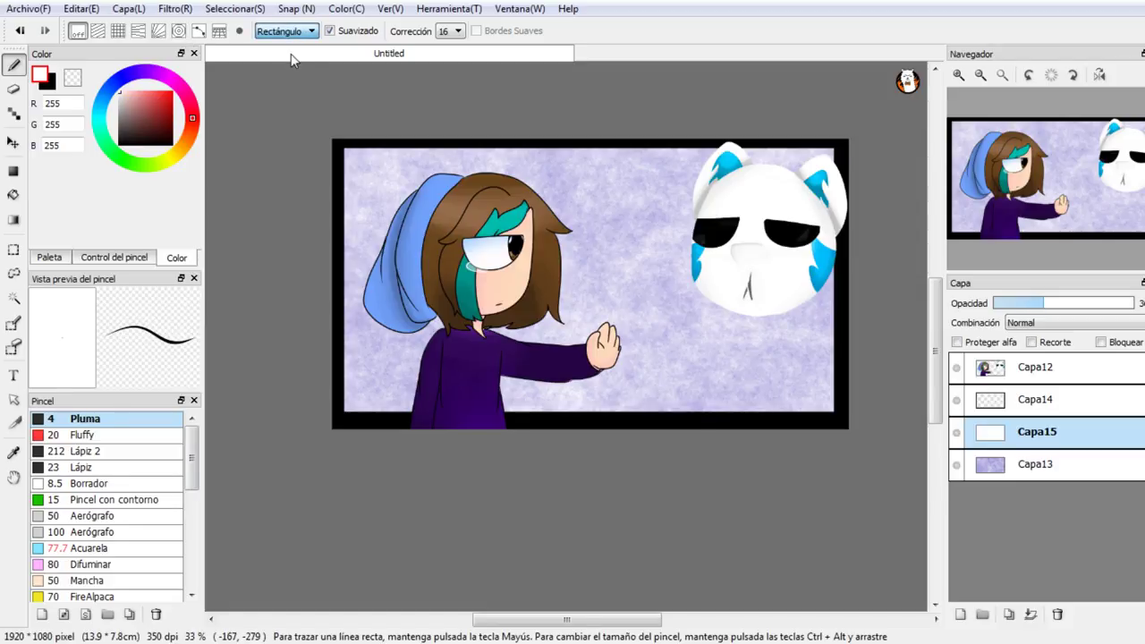
{"action": "key", "text": "Down"}
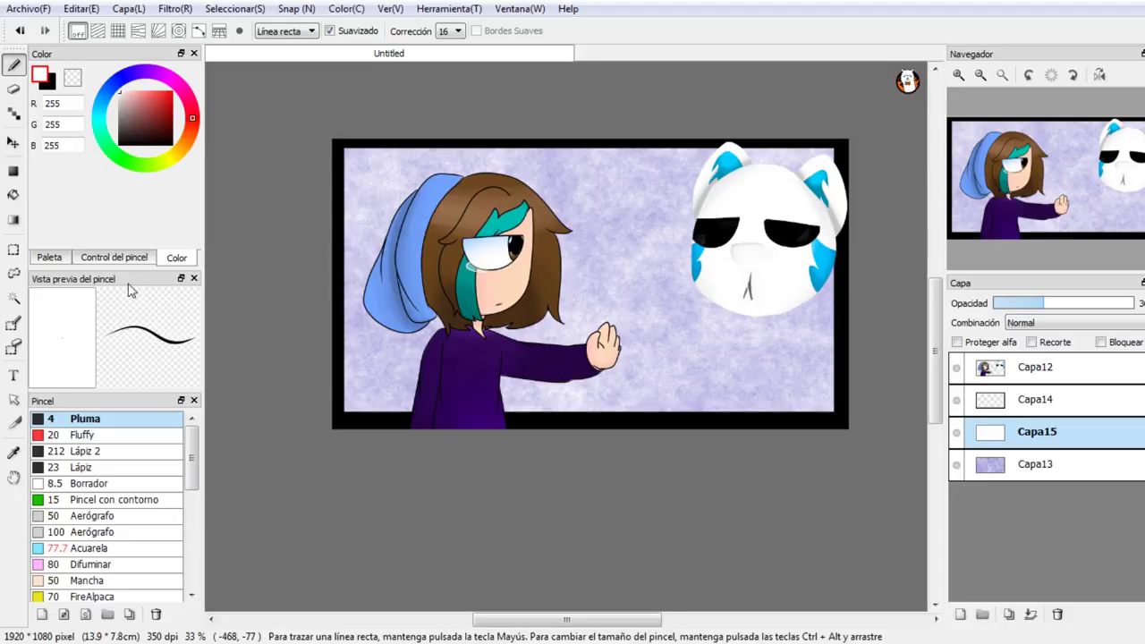
{"action": "left_click", "coordinate": [109, 483]}
{"action": "left_click", "coordinate": [110, 467]}
{"action": "left_click", "coordinate": [112, 451]}
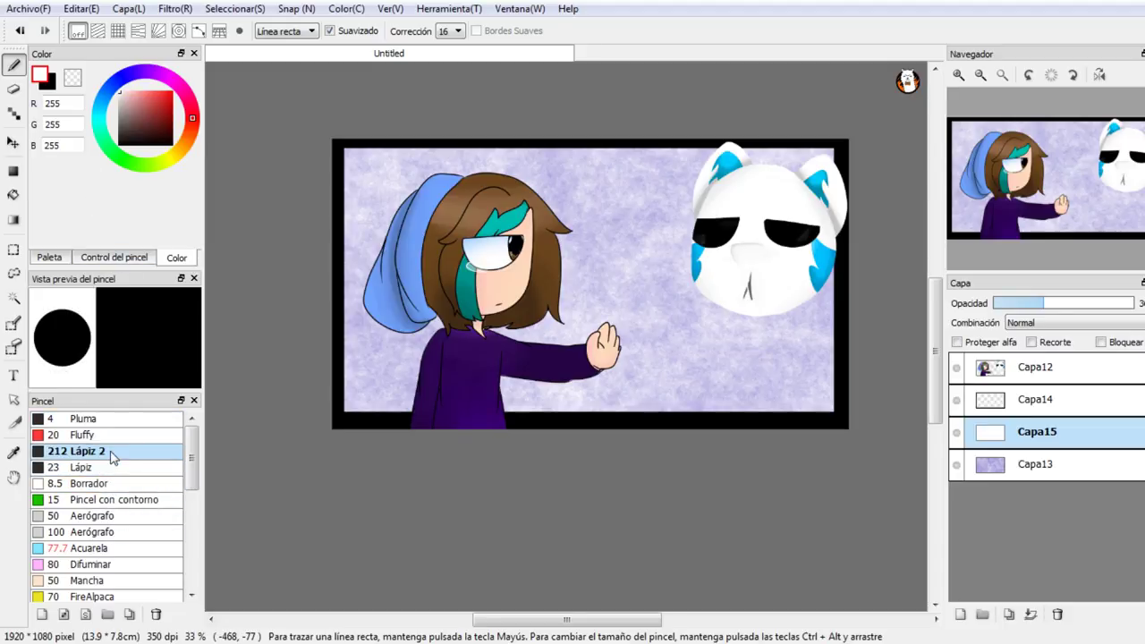
Step: Set the brush size to 168 and cut a wide diagonal band through the white layer with the transparent colour
{"action": "left_click", "coordinate": [114, 257]}
{"action": "mouse_move", "coordinate": [123, 79]}
{"action": "left_mouse_down"}
{"action": "mouse_move", "coordinate": [108, 78]}
{"action": "mouse_move", "coordinate": [159, 79]}
{"action": "left_mouse_up"}
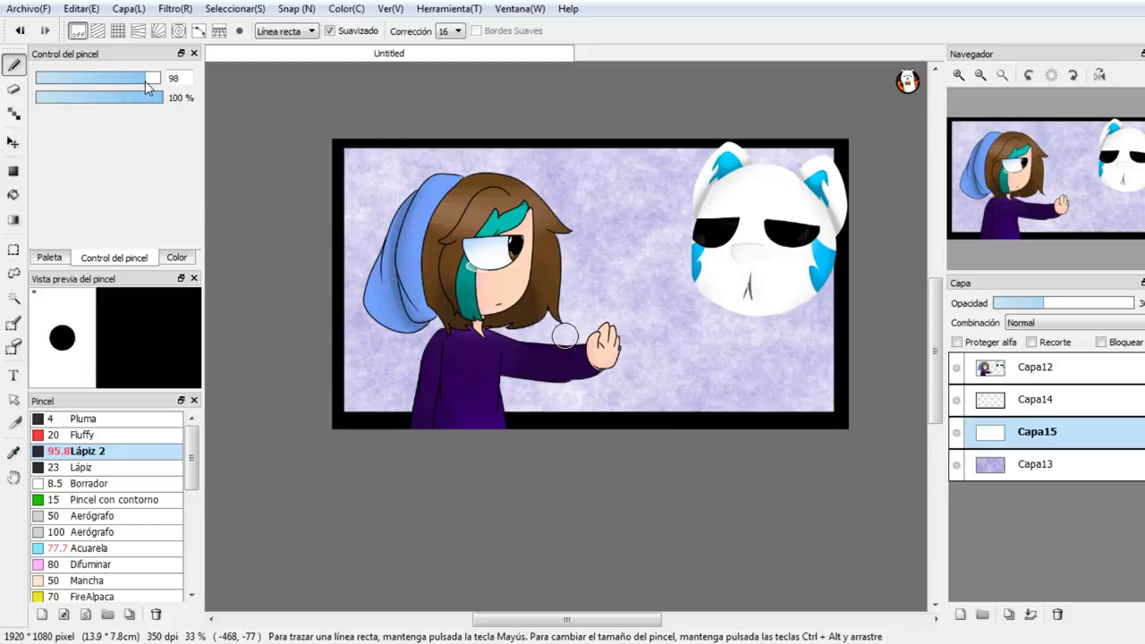
{"action": "left_click", "coordinate": [63, 260]}
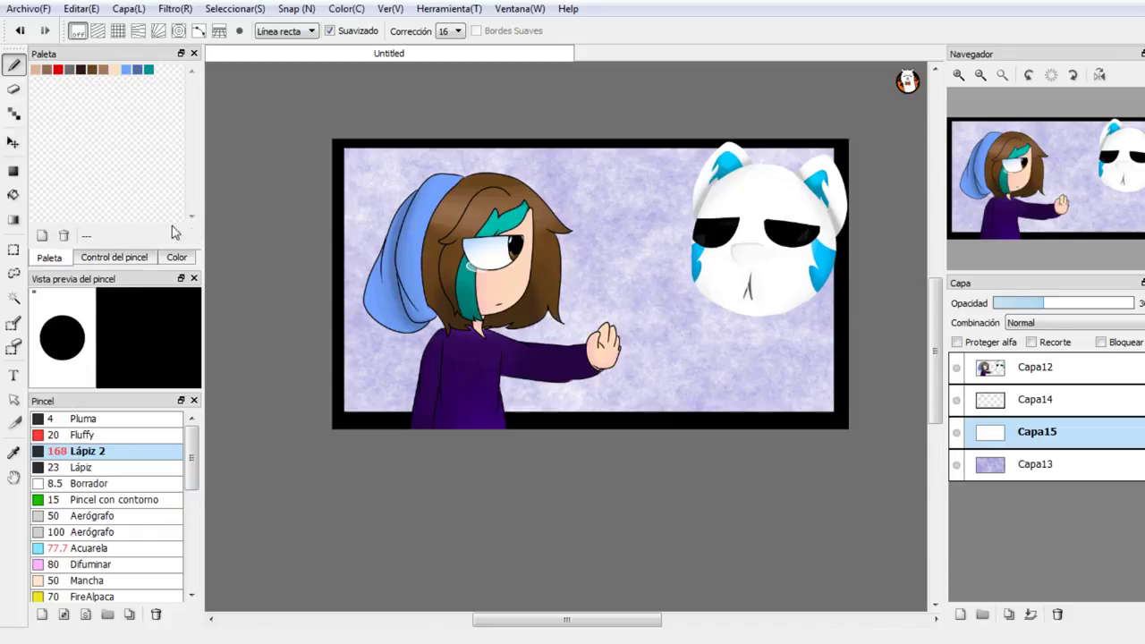
{"action": "left_click", "coordinate": [172, 259]}
{"action": "left_click", "coordinate": [73, 78]}
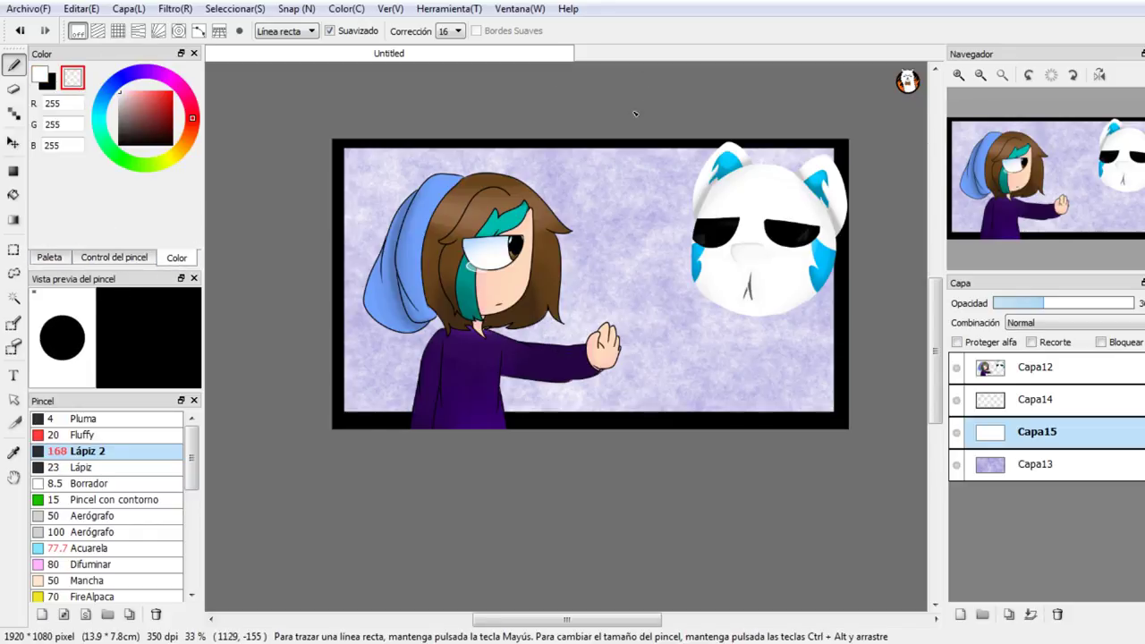
{"action": "left_click_drag", "start_coordinate": [634, 180], "coordinate": [371, 475]}
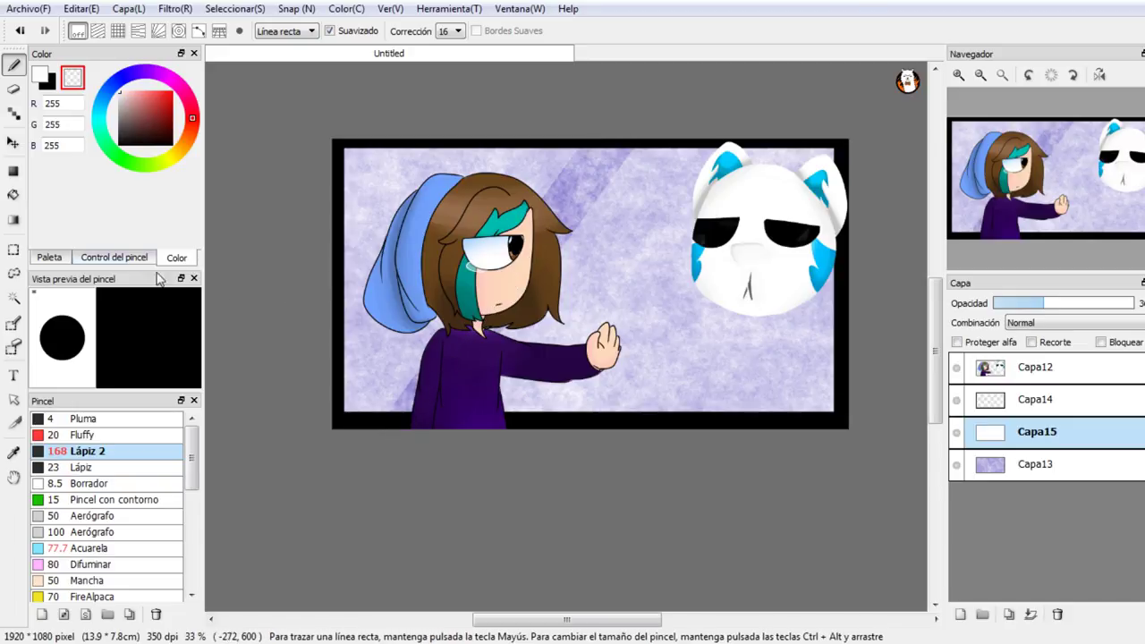
Step: Cut more diagonal bands at size 47 between the hand and the mask and below the mask, plus a thin one beside it at size 18
{"action": "left_click", "coordinate": [113, 257]}
{"action": "left_click_drag", "start_coordinate": [112, 80], "coordinate": [127, 79]}
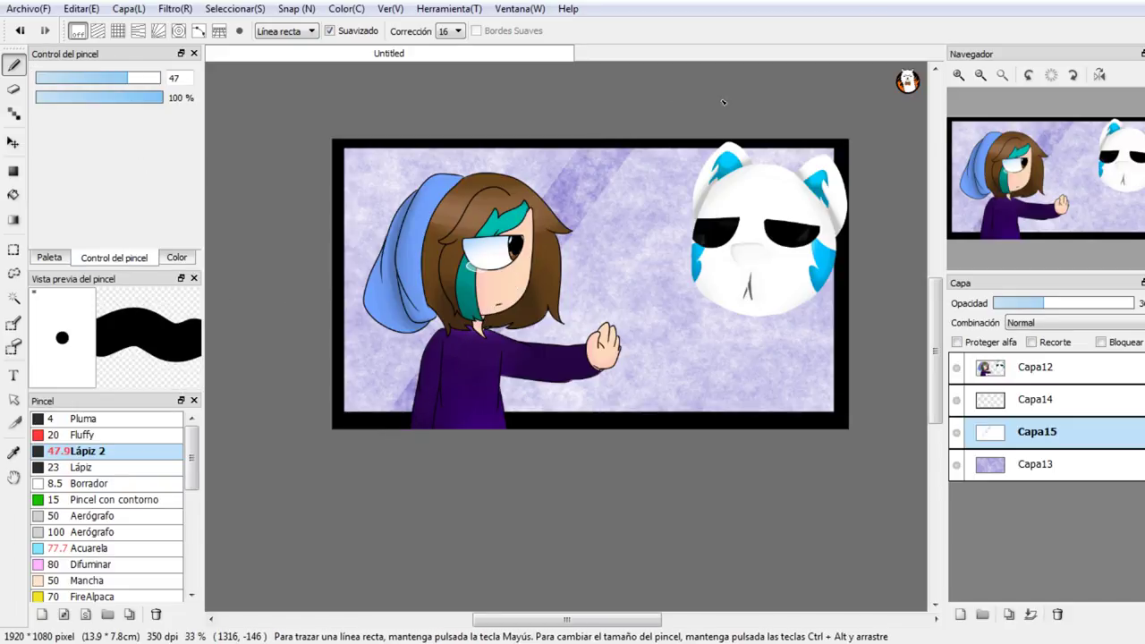
{"action": "left_click_drag", "start_coordinate": [748, 104], "coordinate": [531, 484]}
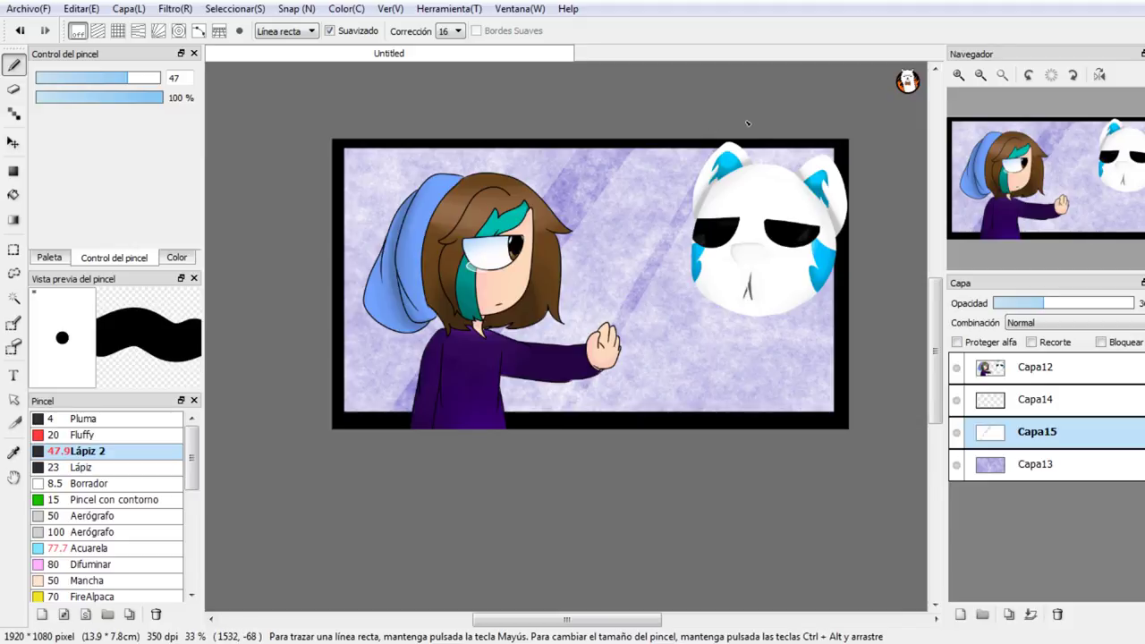
{"action": "mouse_move", "coordinate": [745, 121]}
{"action": "left_mouse_down"}
{"action": "mouse_move", "coordinate": [569, 472]}
{"action": "mouse_move", "coordinate": [528, 507]}
{"action": "left_mouse_up"}
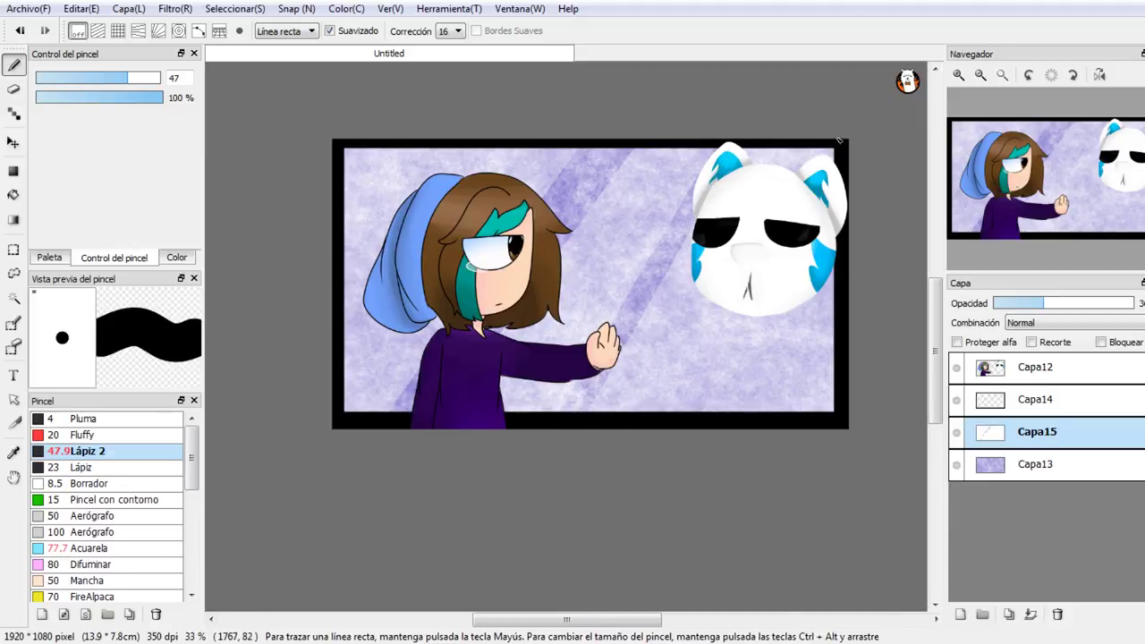
{"action": "left_click_drag", "start_coordinate": [852, 114], "coordinate": [679, 538]}
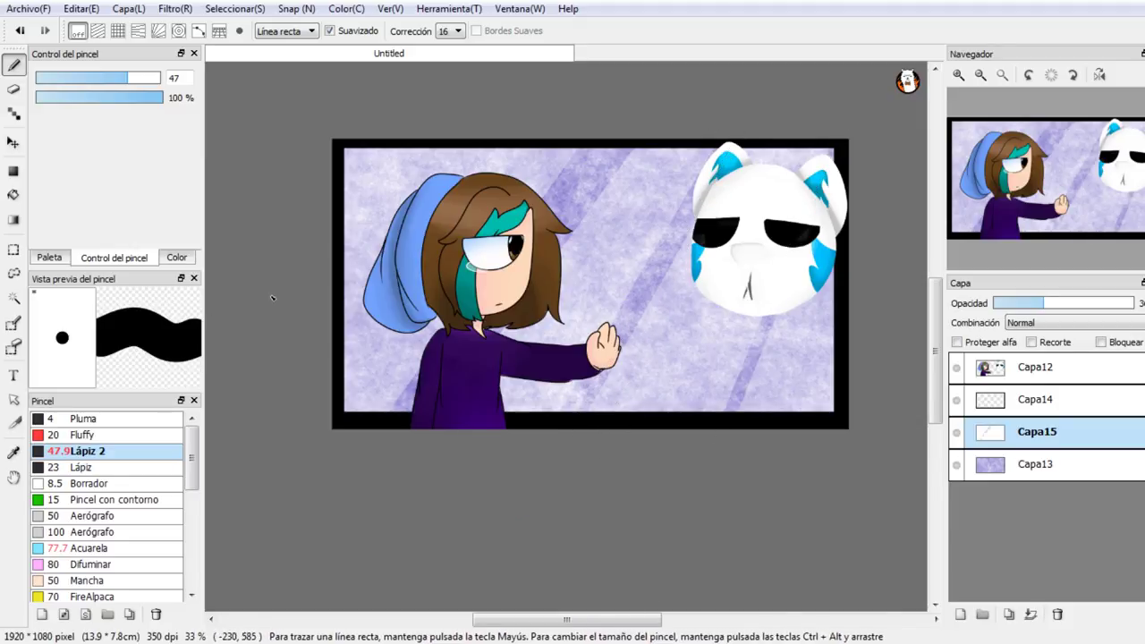
{"action": "left_click", "coordinate": [81, 78]}
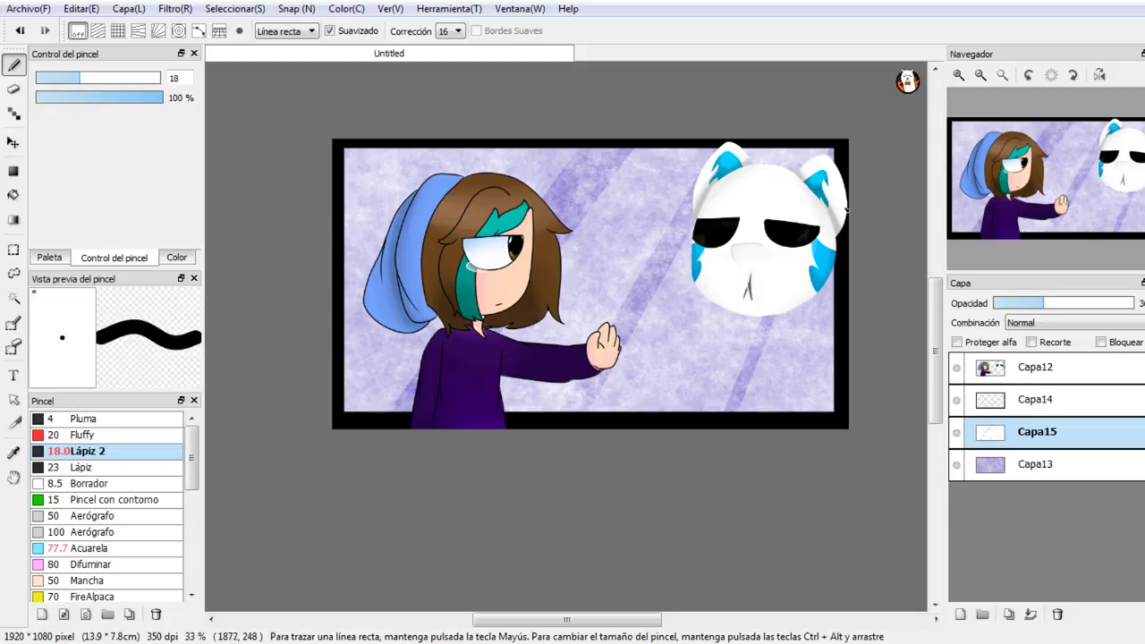
{"action": "mouse_move", "coordinate": [861, 222]}
{"action": "left_mouse_down"}
{"action": "mouse_move", "coordinate": [824, 443]}
{"action": "mouse_move", "coordinate": [771, 491]}
{"action": "left_mouse_up"}
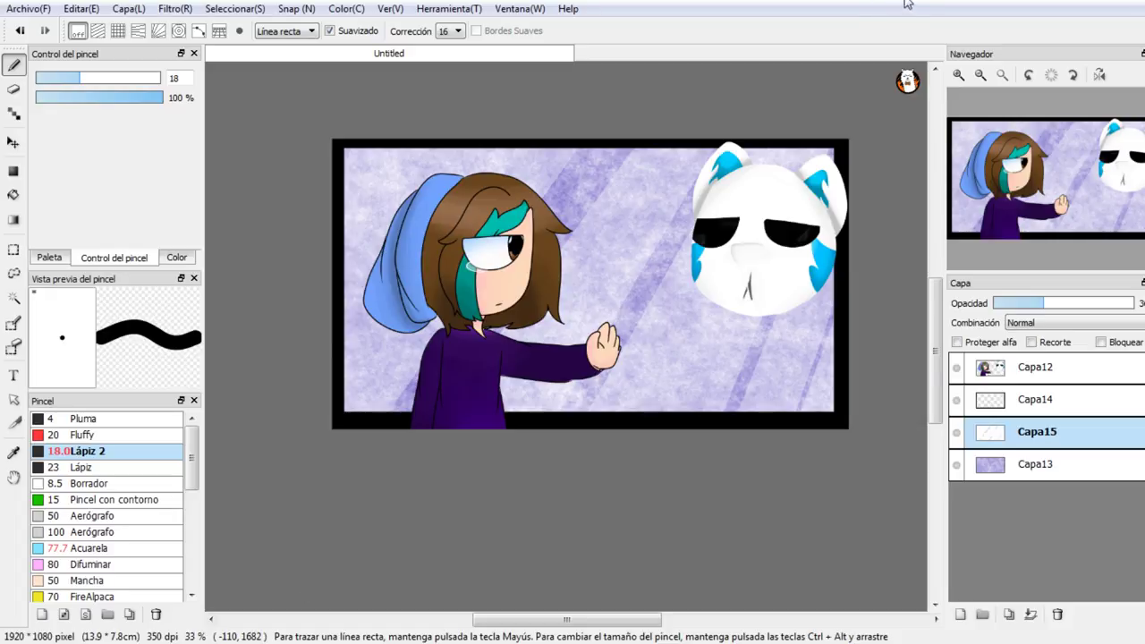
Step: Move Capa15 above the character artwork in Capa12 and place the black frame layer Capa14 at the top of the stack
{"action": "left_click", "coordinate": [958, 75]}
{"action": "left_click_drag", "start_coordinate": [1031, 433], "coordinate": [1005, 357]}
{"action": "left_click", "coordinate": [979, 77]}
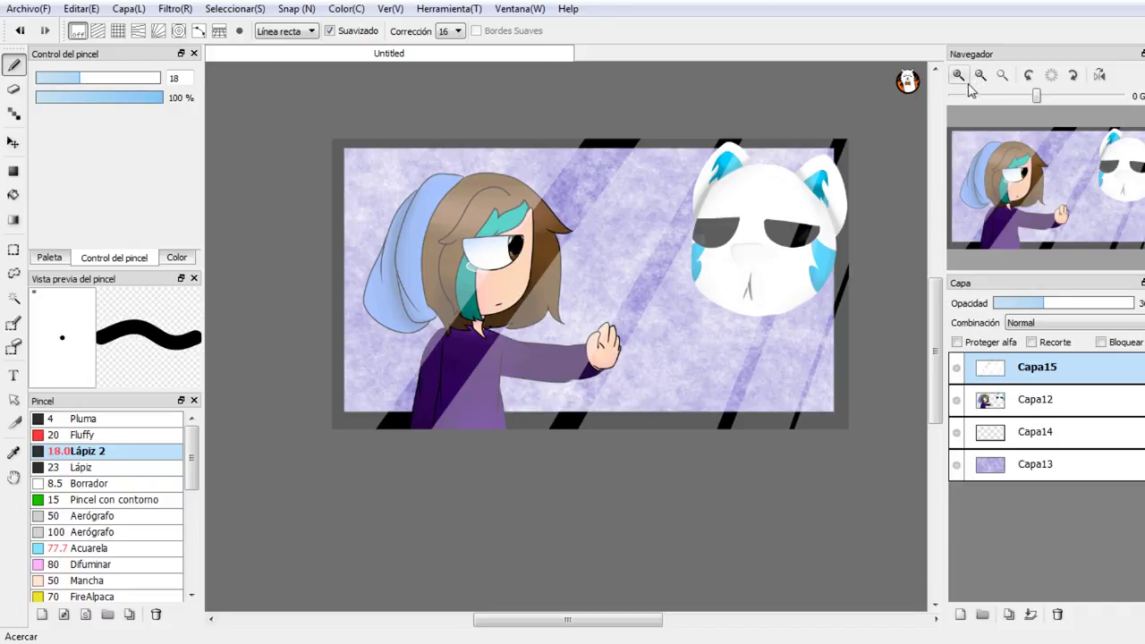
{"action": "left_click_drag", "start_coordinate": [988, 433], "coordinate": [985, 363]}
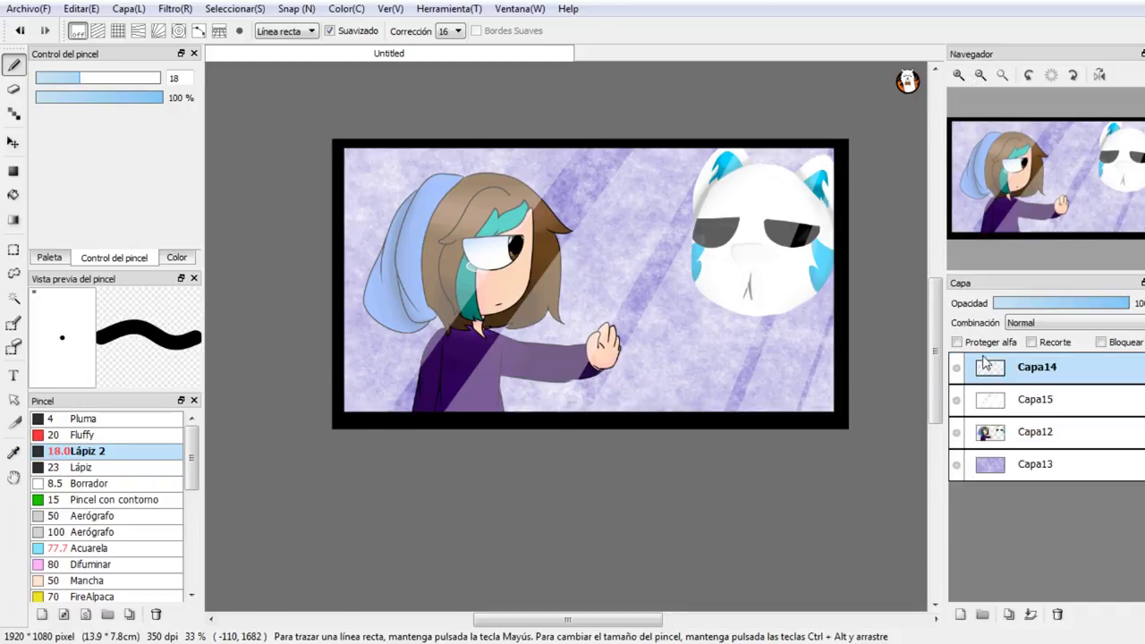
Step: Add a new empty layer directly above the character artwork in Capa12
{"action": "left_click", "coordinate": [958, 75]}
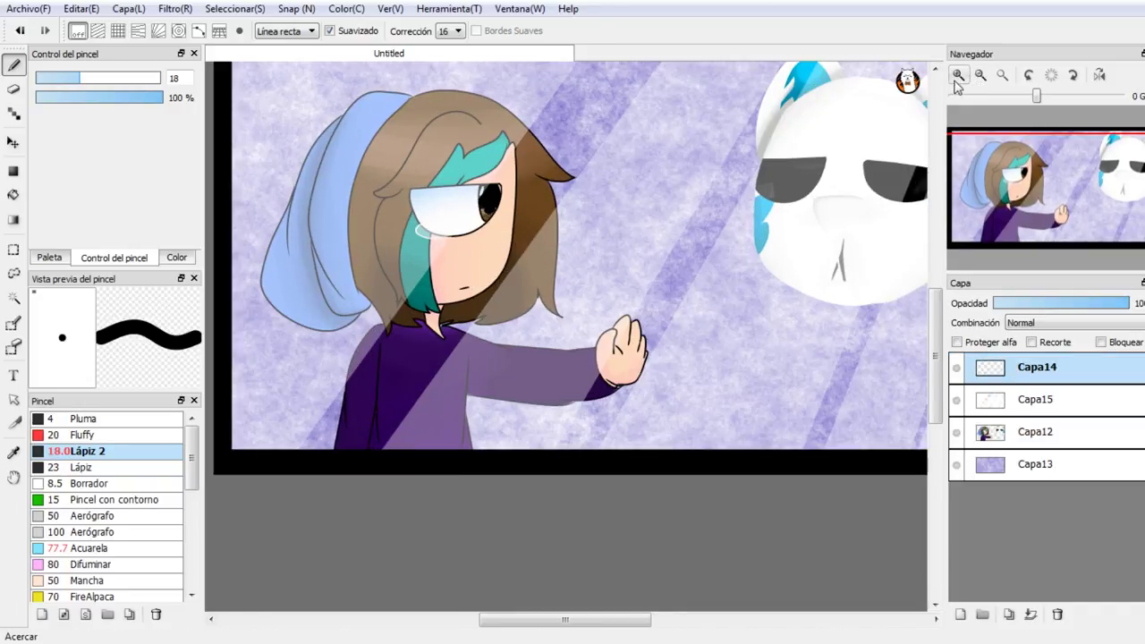
{"action": "left_click_drag", "start_coordinate": [1039, 142], "coordinate": [1062, 198]}
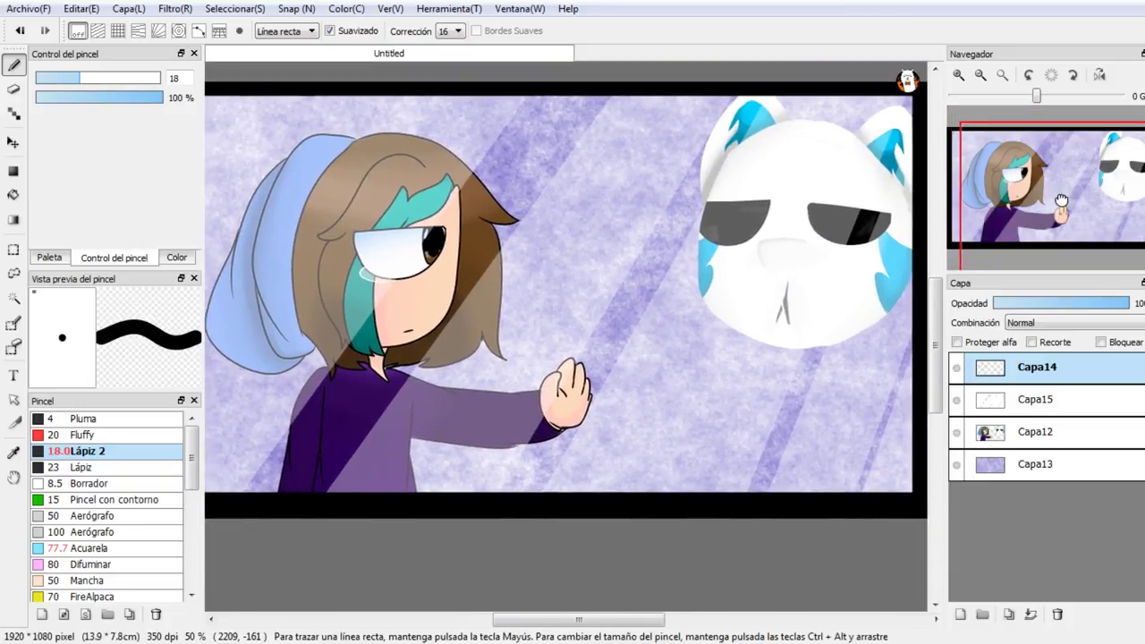
{"action": "left_click", "coordinate": [1029, 432]}
{"action": "left_click", "coordinate": [960, 614]}
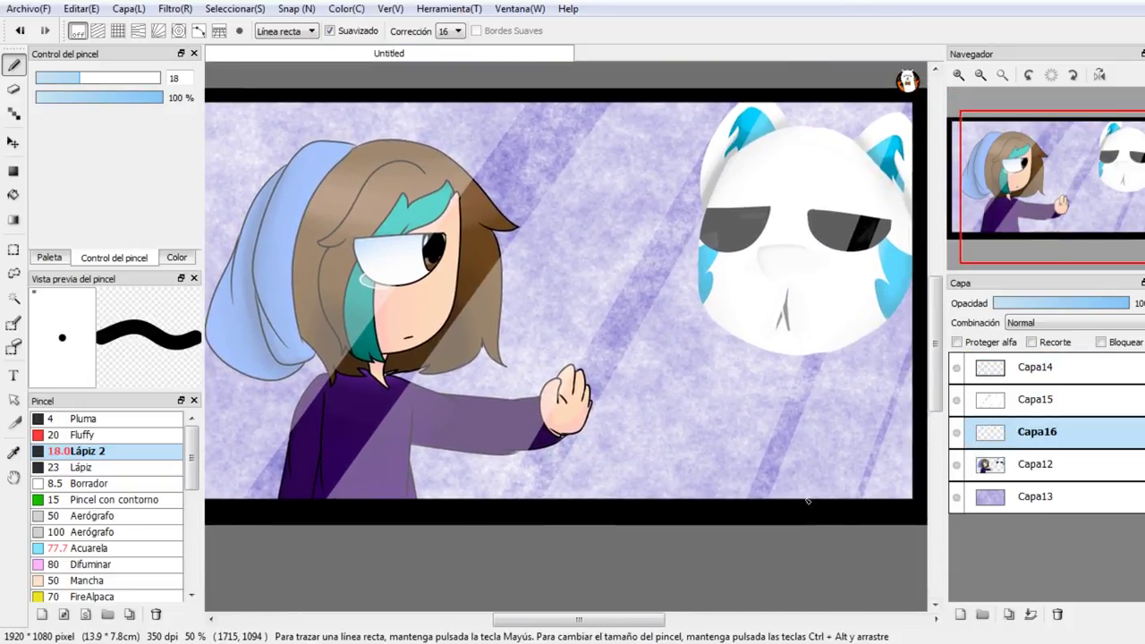
Step: Switch to freehand drawing with the size 4 Pluma brush and set the colour to bright blue, RGB 0, 156, 255
{"action": "left_click", "coordinate": [287, 32]}
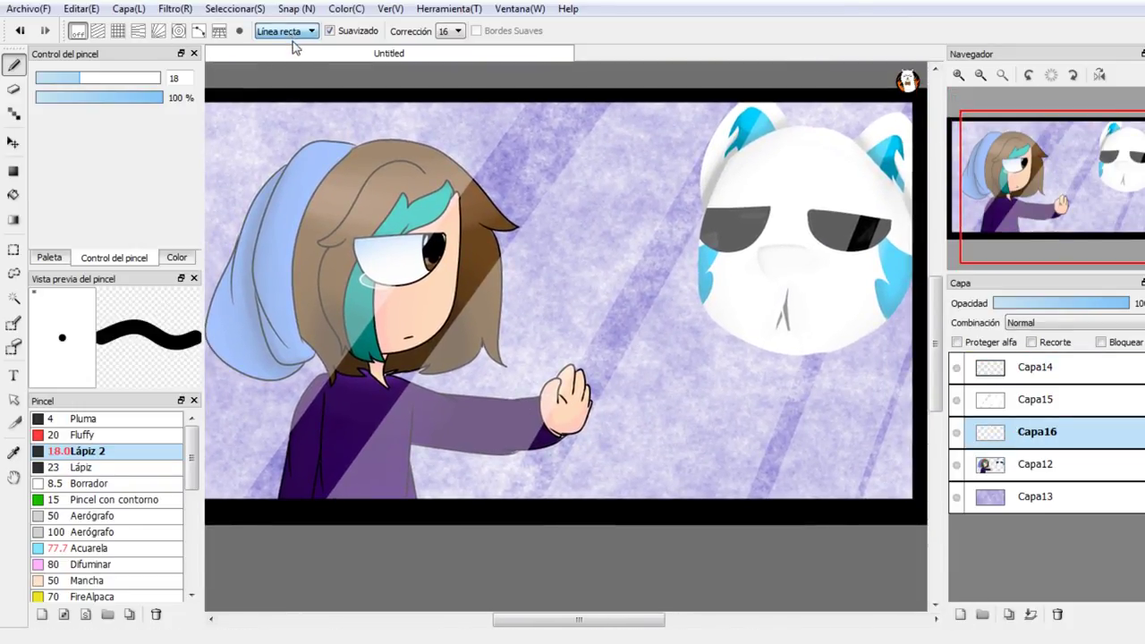
{"action": "left_click", "coordinate": [282, 52]}
{"action": "left_click", "coordinate": [958, 75]}
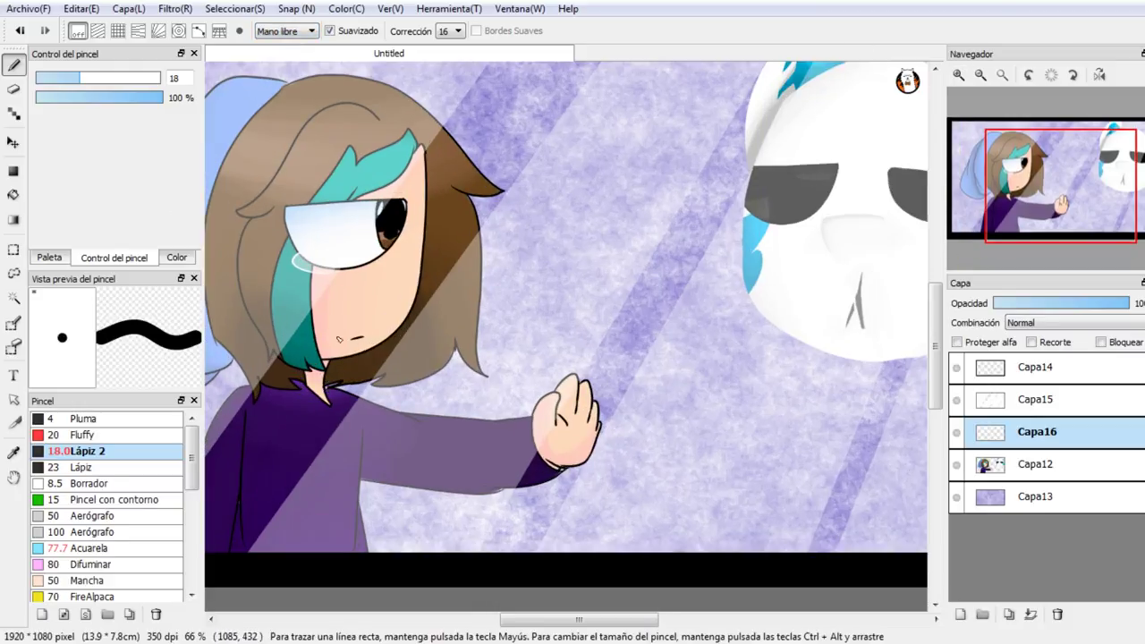
{"action": "left_click", "coordinate": [96, 419]}
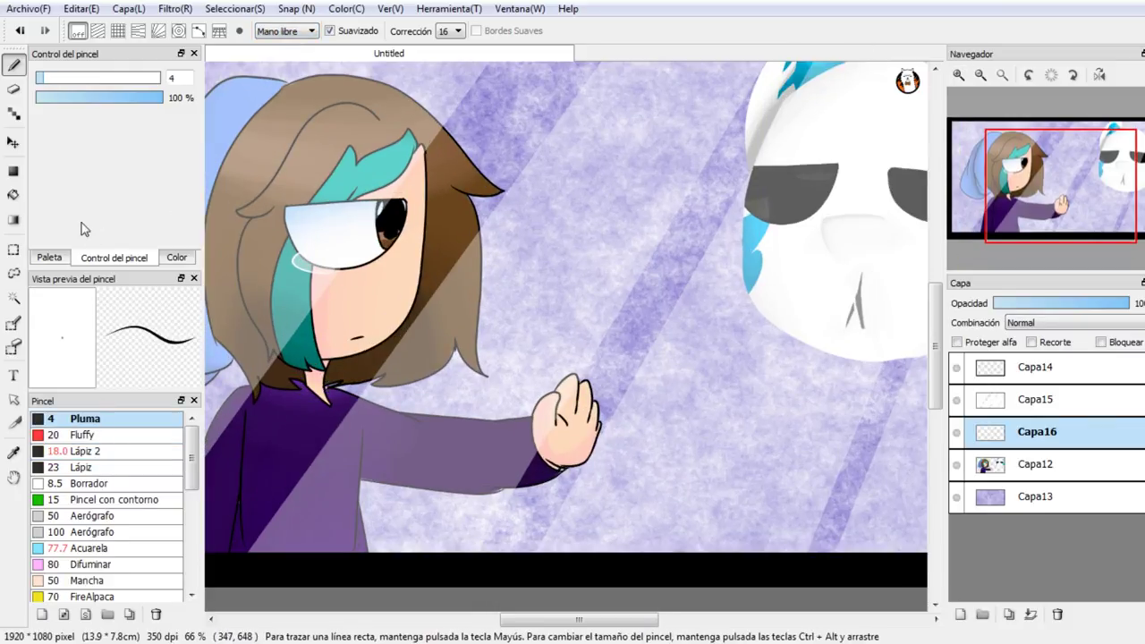
{"action": "left_click", "coordinate": [175, 257]}
{"action": "left_click", "coordinate": [38, 77]}
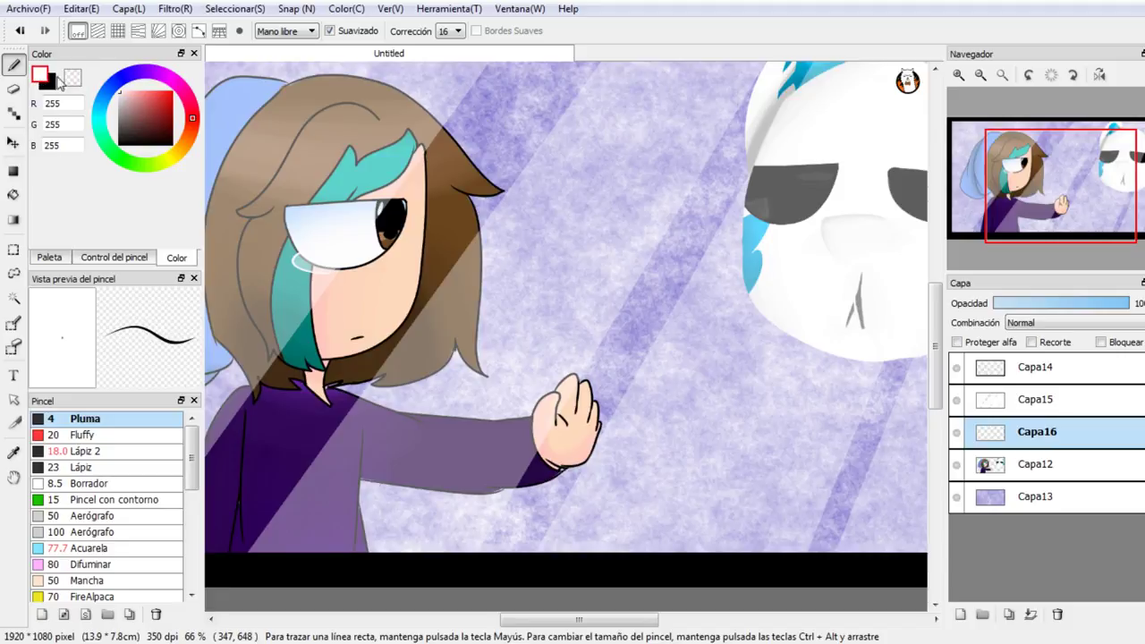
{"action": "left_click_drag", "start_coordinate": [136, 72], "coordinate": [178, 83]}
{"action": "left_click", "coordinate": [148, 90]}
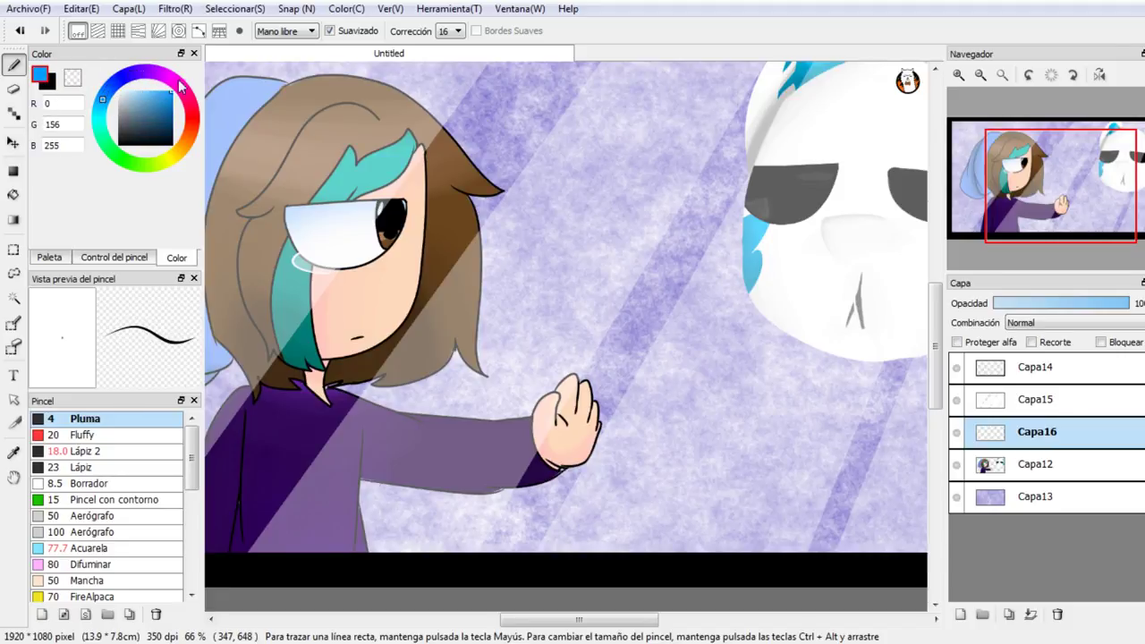
Step: Draw the upper outline of a pointed flame beside the raised hand on Capa16, undoing the unsuitable lower curves
{"action": "left_click", "coordinate": [959, 76]}
{"action": "left_click", "coordinate": [1079, 171]}
{"action": "left_click_drag", "start_coordinate": [1080, 171], "coordinate": [1076, 200]}
{"action": "mouse_move", "coordinate": [549, 445]}
{"action": "left_mouse_down"}
{"action": "mouse_move", "coordinate": [542, 307]}
{"action": "mouse_move", "coordinate": [640, 208]}
{"action": "mouse_move", "coordinate": [729, 328]}
{"action": "mouse_move", "coordinate": [532, 460]}
{"action": "left_mouse_up"}
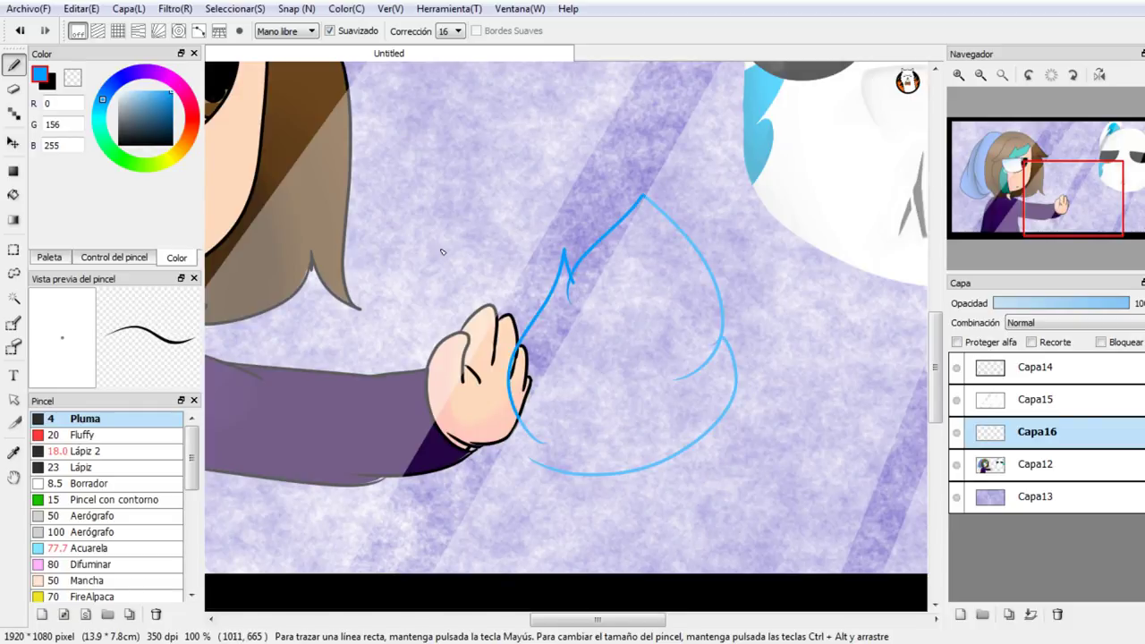
{"action": "key", "text": "ctrl+z"}
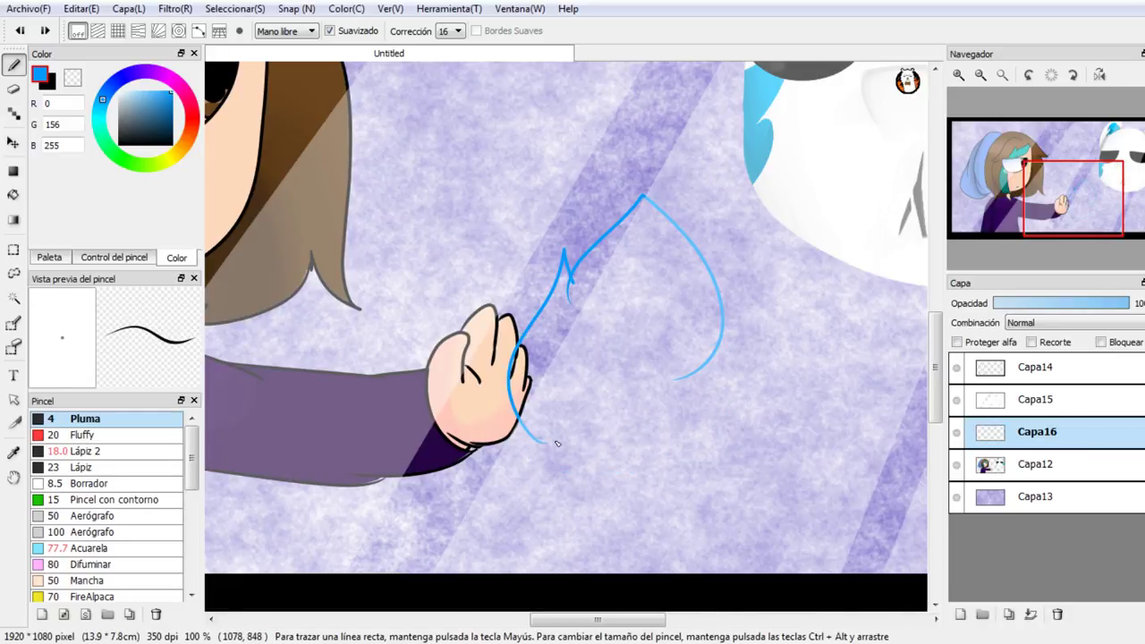
{"action": "mouse_move", "coordinate": [547, 443]}
{"action": "left_mouse_down"}
{"action": "mouse_move", "coordinate": [647, 435]}
{"action": "mouse_move", "coordinate": [729, 316]}
{"action": "left_mouse_up"}
{"action": "key", "text": "ctrl+z"}
Step: Close the lower outline of the flame beside the hand, with a second small tip, and fill it with the bright blue
{"action": "left_click", "coordinate": [958, 75]}
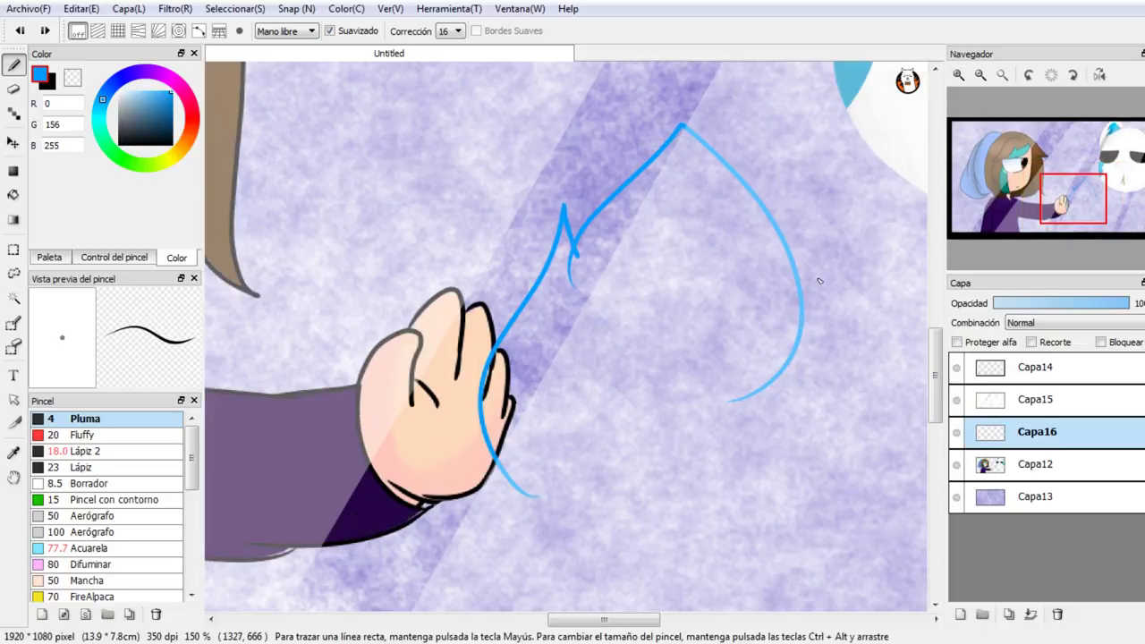
{"action": "mouse_move", "coordinate": [803, 334]}
{"action": "left_mouse_down"}
{"action": "mouse_move", "coordinate": [835, 408]}
{"action": "mouse_move", "coordinate": [686, 554]}
{"action": "mouse_move", "coordinate": [517, 490]}
{"action": "left_mouse_up"}
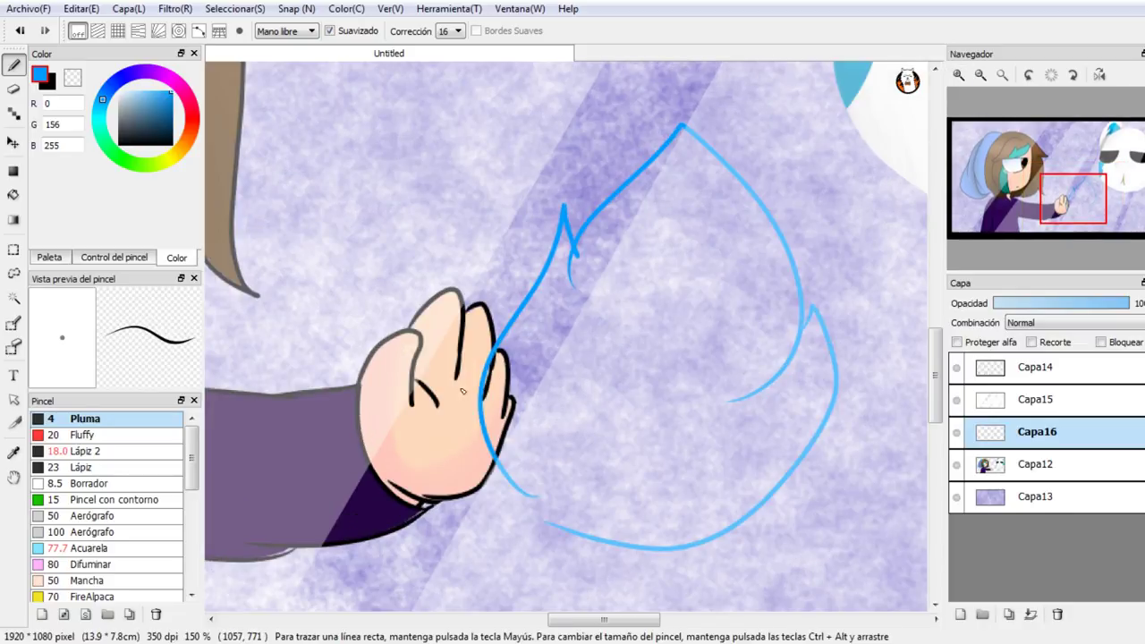
{"action": "left_click_drag", "start_coordinate": [572, 518], "coordinate": [511, 480]}
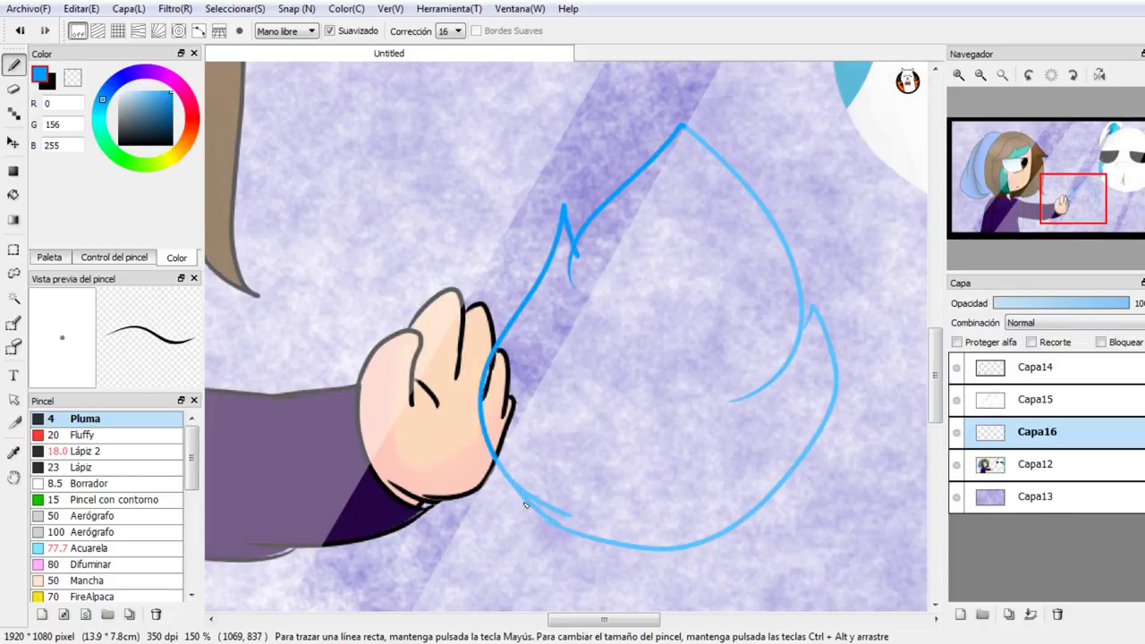
{"action": "left_click", "coordinate": [14, 195]}
{"action": "left_click", "coordinate": [674, 316]}
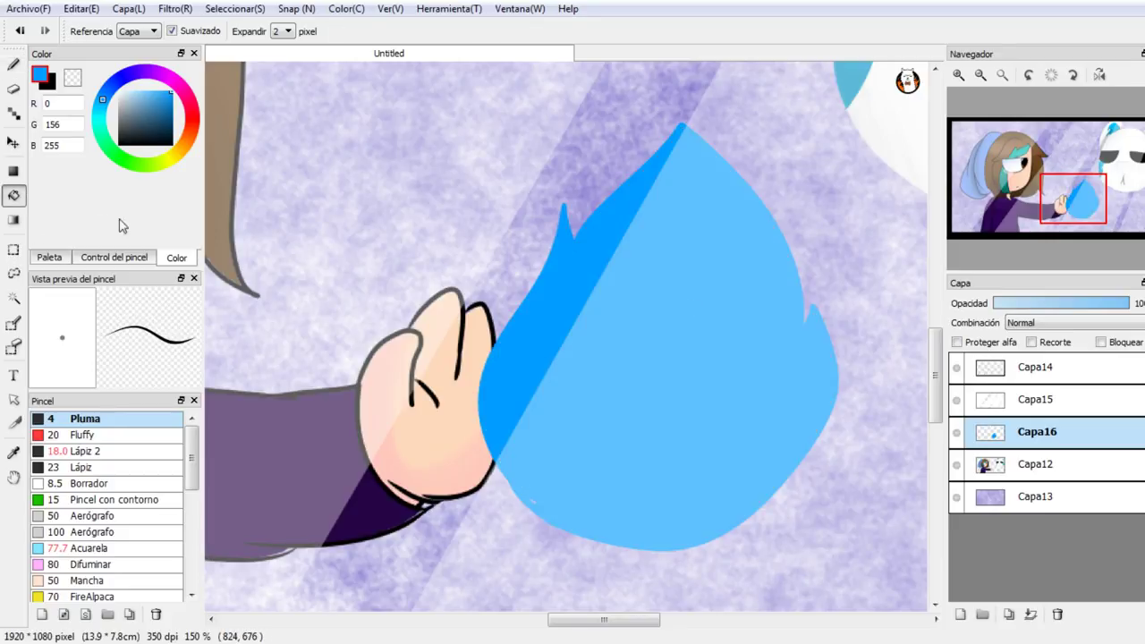
Step: Draw a smaller flame inside the blue one in darker blue, RGB 19, 118, 183, and fill it with that colour
{"action": "key", "text": "b"}
{"action": "left_click_drag", "start_coordinate": [141, 93], "coordinate": [167, 105]}
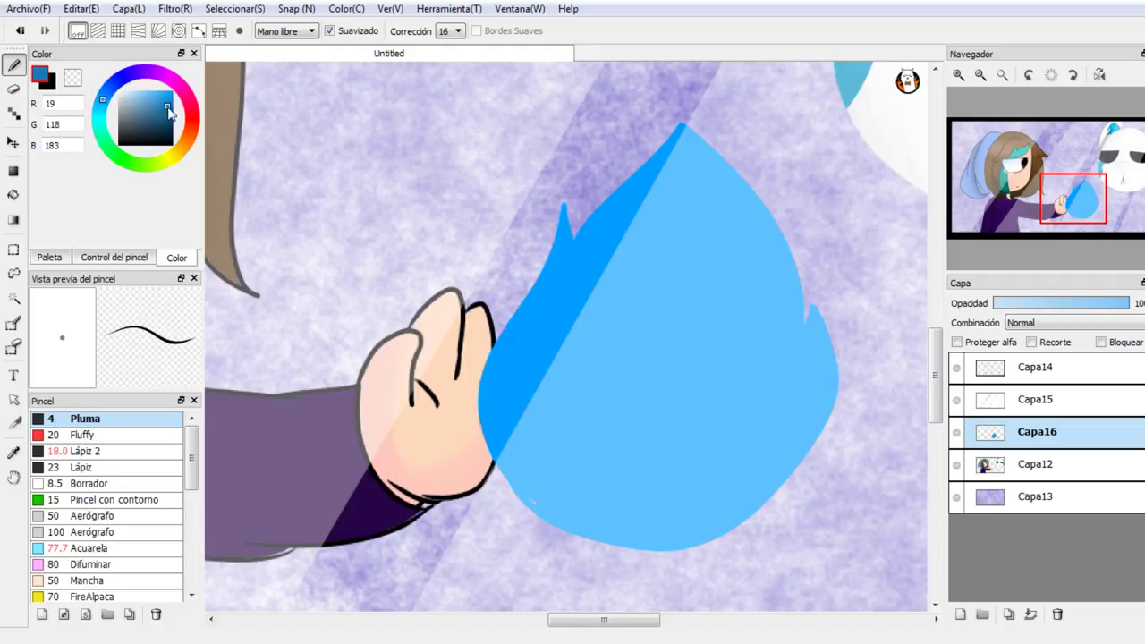
{"action": "mouse_move", "coordinate": [516, 410]}
{"action": "left_mouse_down"}
{"action": "mouse_move", "coordinate": [573, 324]}
{"action": "mouse_move", "coordinate": [673, 213]}
{"action": "mouse_move", "coordinate": [740, 376]}
{"action": "mouse_move", "coordinate": [756, 450]}
{"action": "left_mouse_up"}
{"action": "mouse_move", "coordinate": [714, 498]}
{"action": "left_mouse_down"}
{"action": "mouse_move", "coordinate": [537, 508]}
{"action": "mouse_move", "coordinate": [528, 461]}
{"action": "left_mouse_up"}
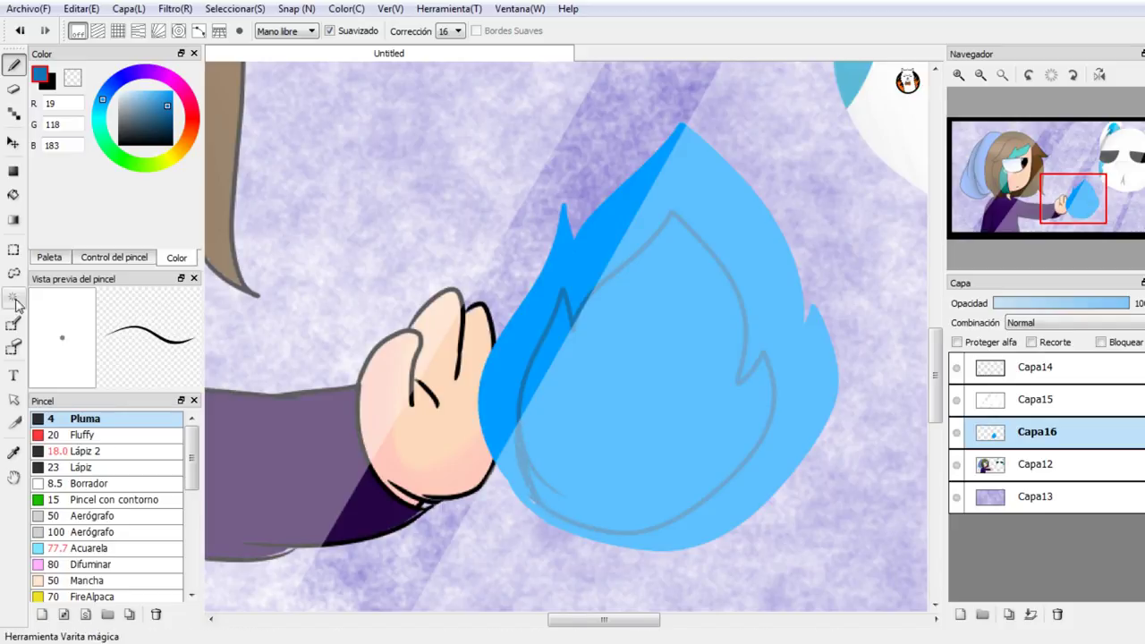
{"action": "left_click", "coordinate": [14, 194]}
{"action": "left_click", "coordinate": [664, 315]}
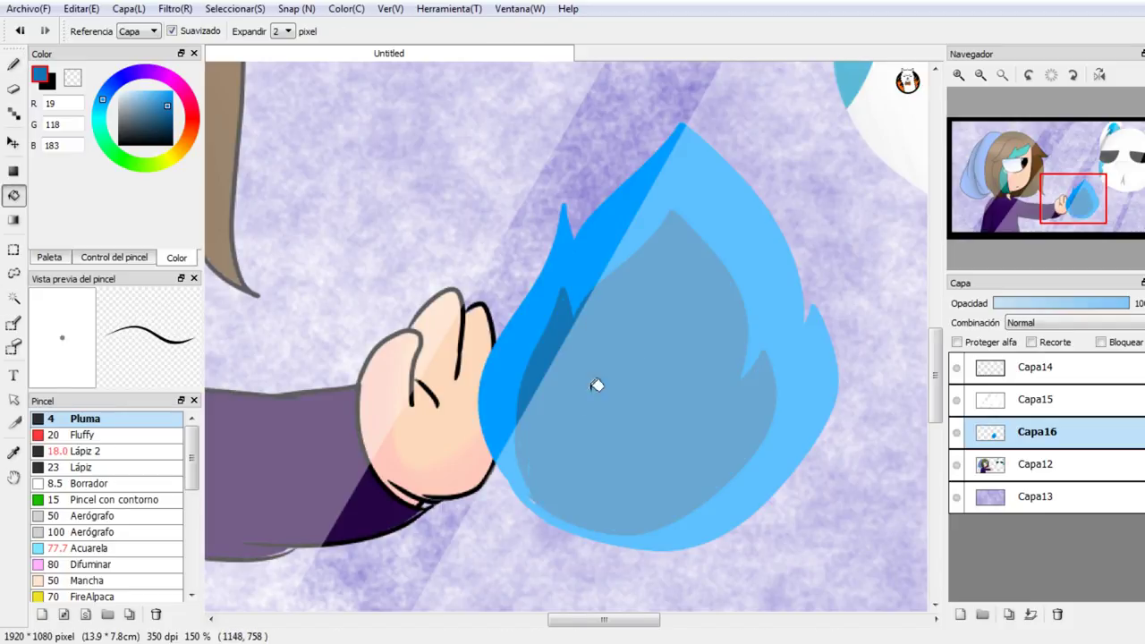
Step: Draw the innermost small flame in very dark blue, RGB 0, 58, 96, and fill it with that colour
{"action": "left_click", "coordinate": [13, 64]}
{"action": "left_click", "coordinate": [172, 124]}
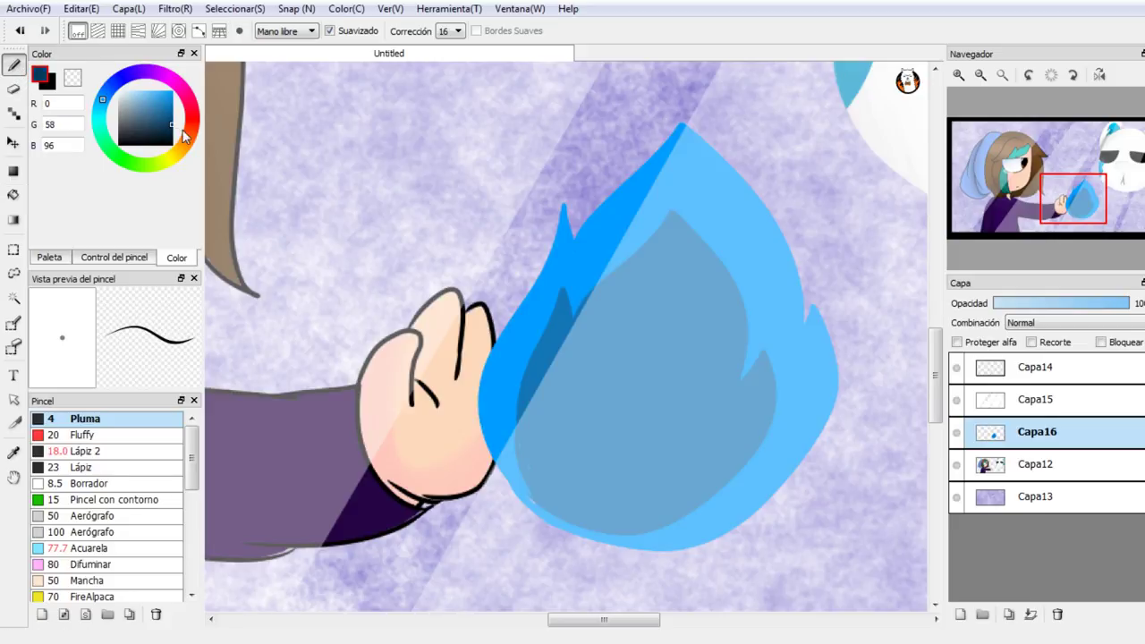
{"action": "mouse_move", "coordinate": [593, 493]}
{"action": "left_mouse_down"}
{"action": "mouse_move", "coordinate": [557, 429]}
{"action": "mouse_move", "coordinate": [571, 441]}
{"action": "mouse_move", "coordinate": [642, 325]}
{"action": "mouse_move", "coordinate": [672, 341]}
{"action": "mouse_move", "coordinate": [696, 412]}
{"action": "mouse_move", "coordinate": [717, 403]}
{"action": "mouse_move", "coordinate": [654, 498]}
{"action": "mouse_move", "coordinate": [569, 485]}
{"action": "left_mouse_up"}
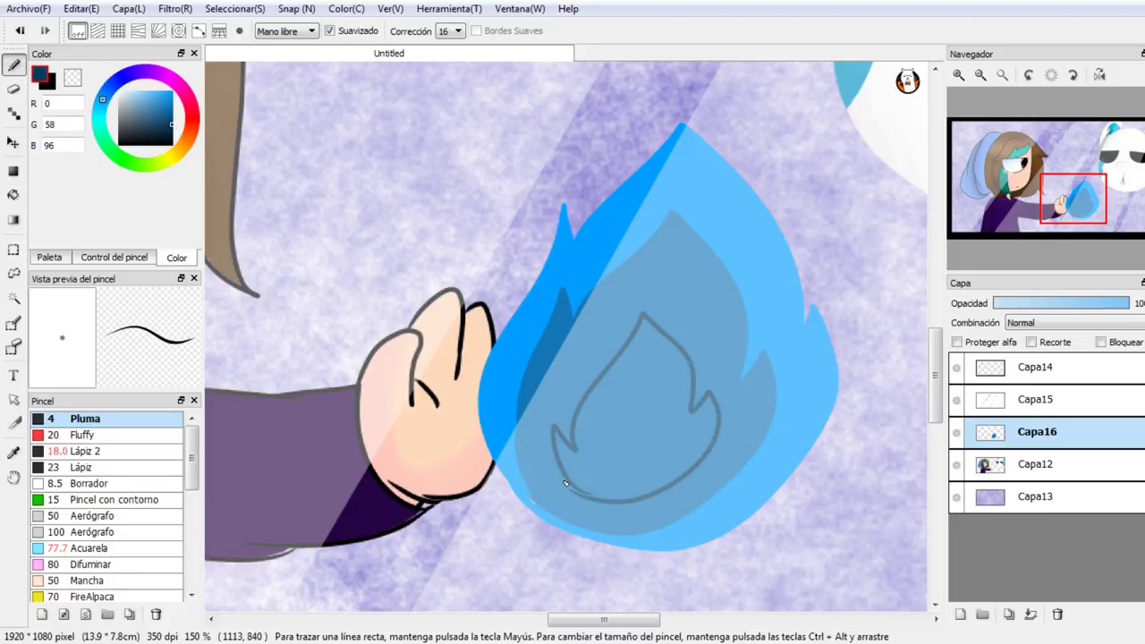
{"action": "left_click", "coordinate": [14, 194]}
{"action": "left_click", "coordinate": [662, 417]}
Step: Reduce the opacity of Capa16 to make the flame translucent and move the flame over the raised hand
{"action": "left_click", "coordinate": [1040, 304]}
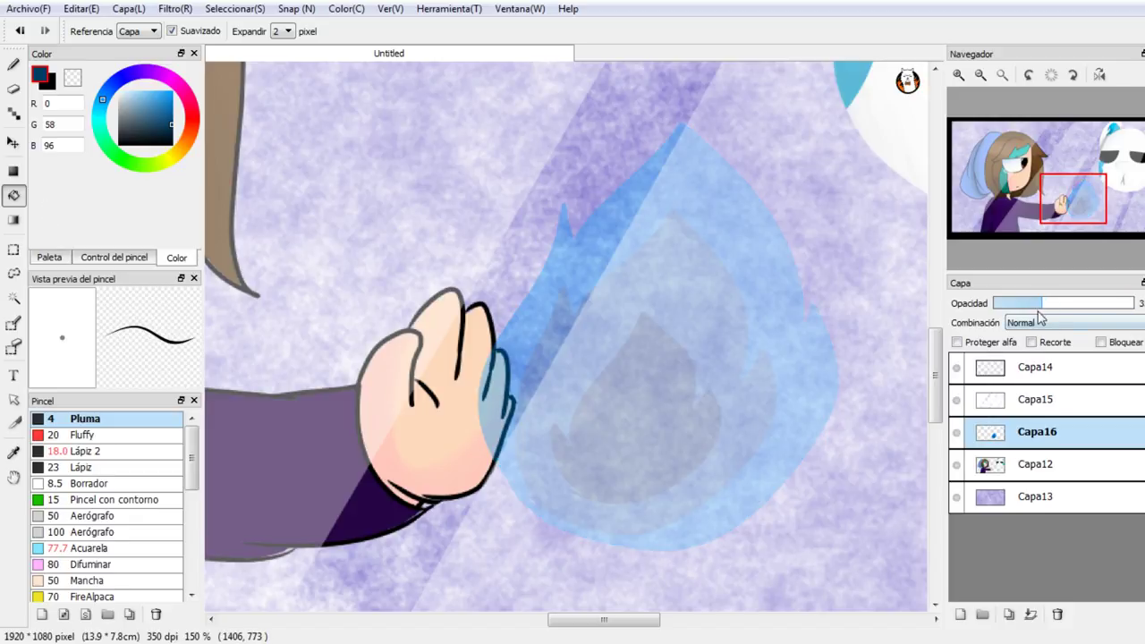
{"action": "left_click_drag", "start_coordinate": [1052, 307], "coordinate": [1084, 304]}
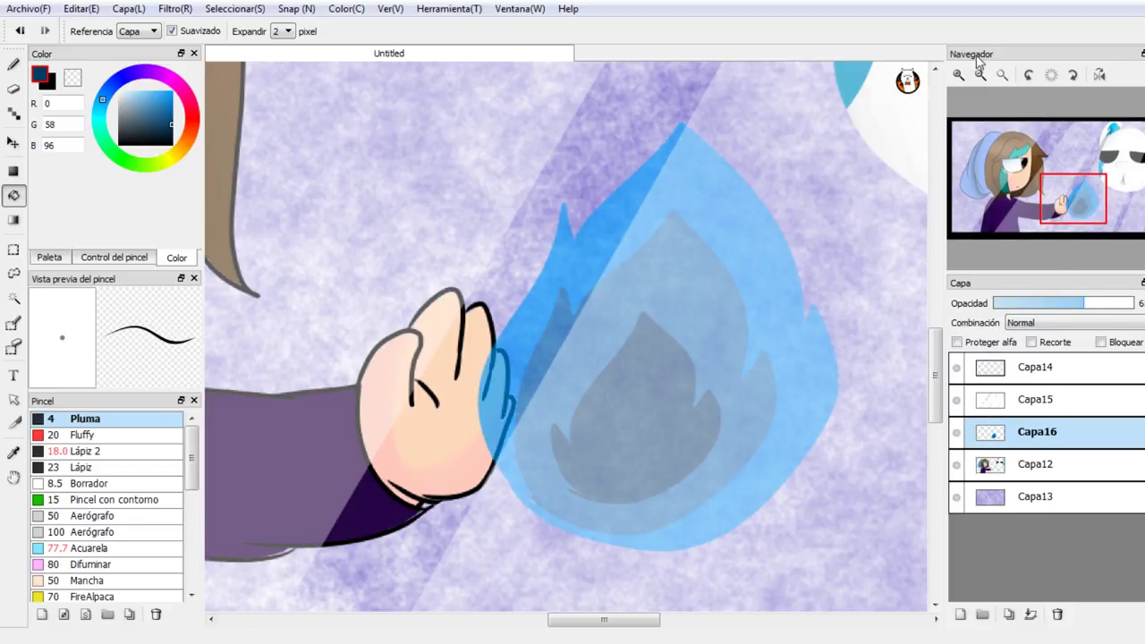
{"action": "left_click", "coordinate": [981, 76]}
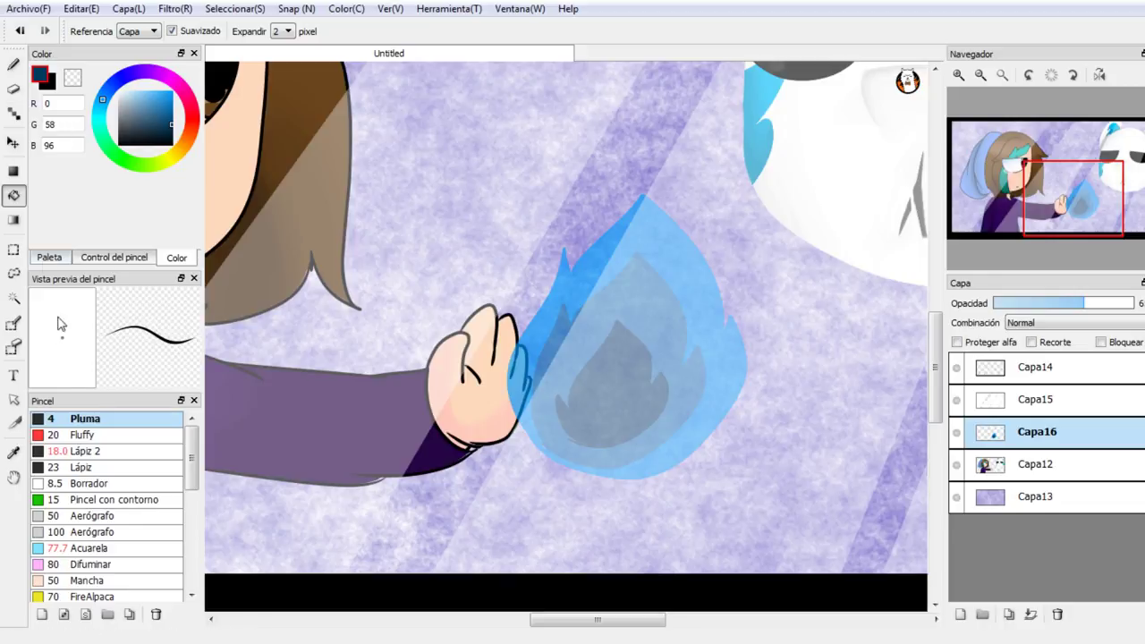
{"action": "left_click", "coordinate": [13, 142]}
{"action": "left_click_drag", "start_coordinate": [665, 286], "coordinate": [548, 287]}
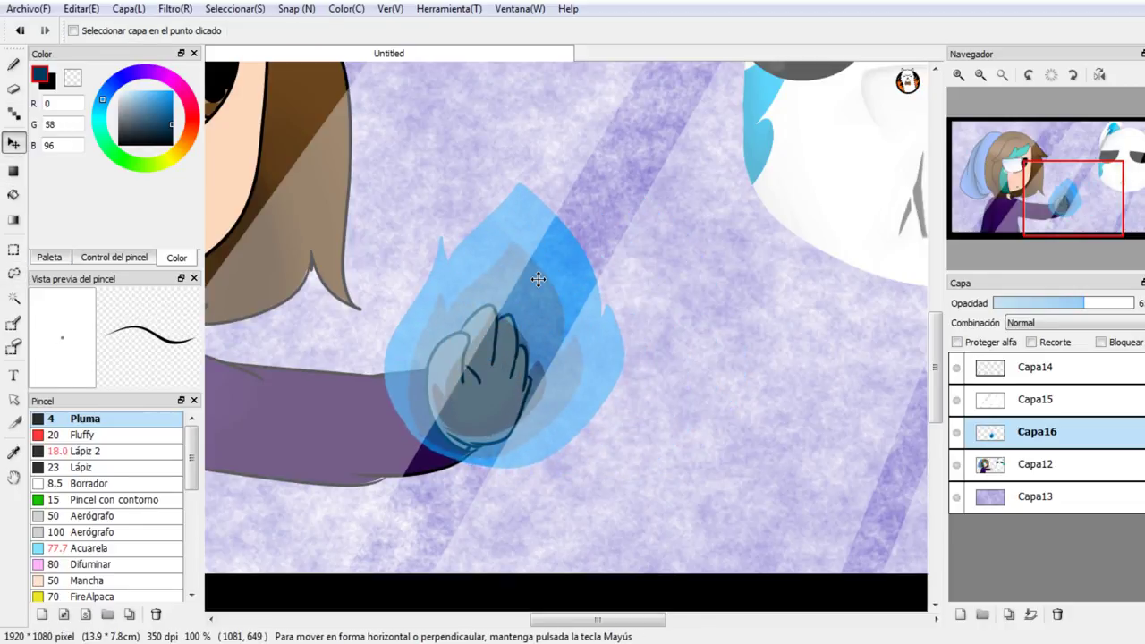
Step: Shift the hue of the flame on Capa16 to turquoise green with a colour filter
{"action": "left_click", "coordinate": [252, 8]}
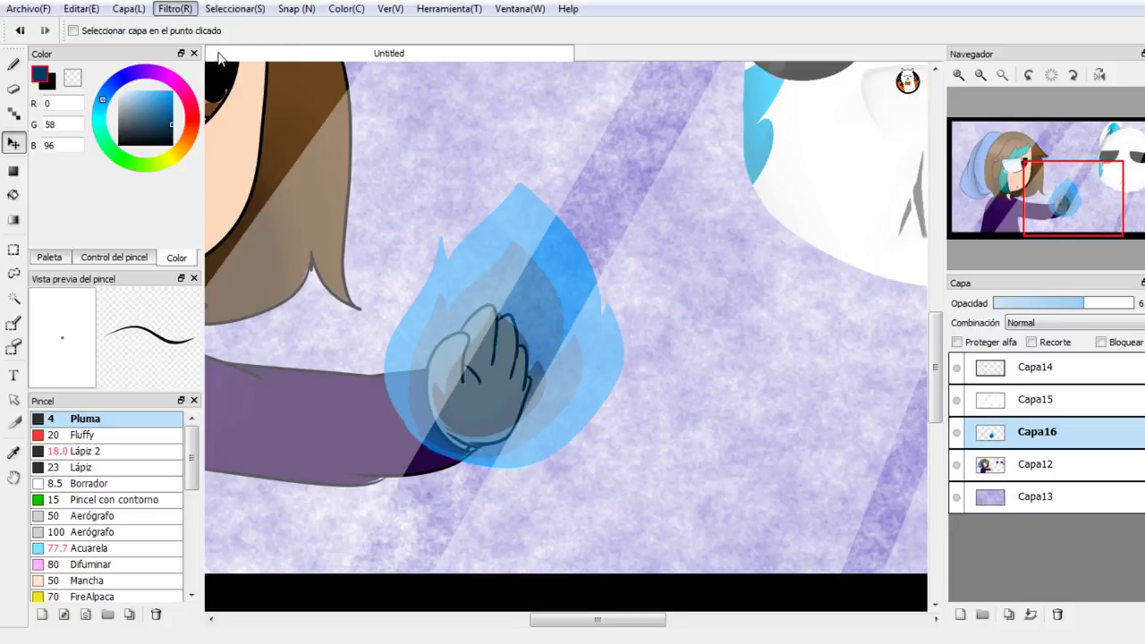
{"action": "left_click", "coordinate": [218, 52]}
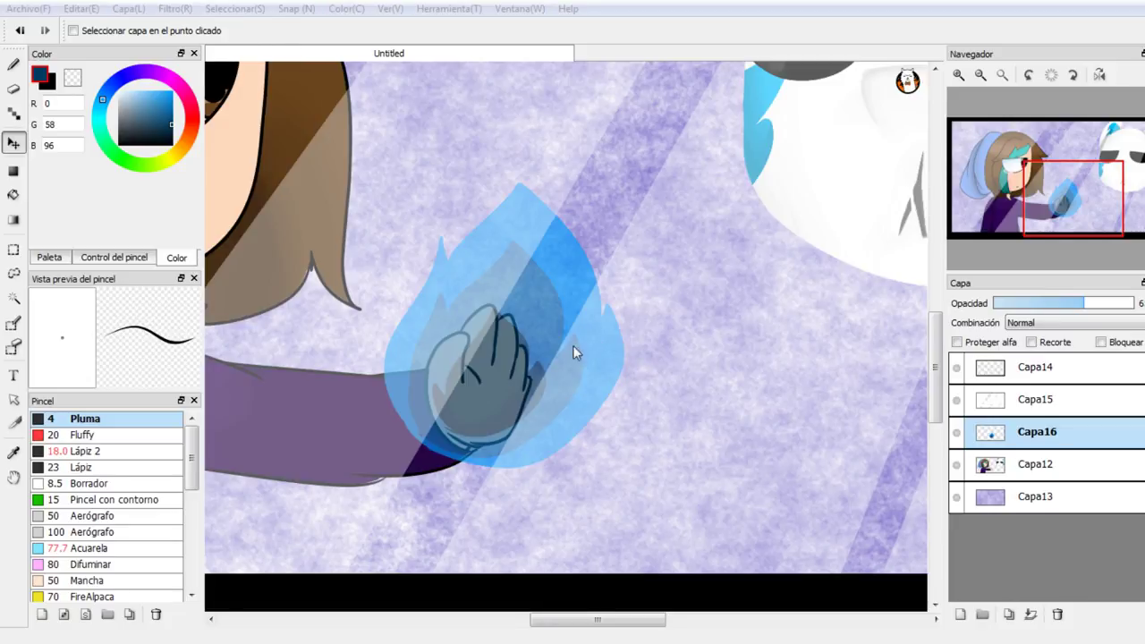
{"action": "left_click_drag", "start_coordinate": [602, 321], "coordinate": [521, 494]}
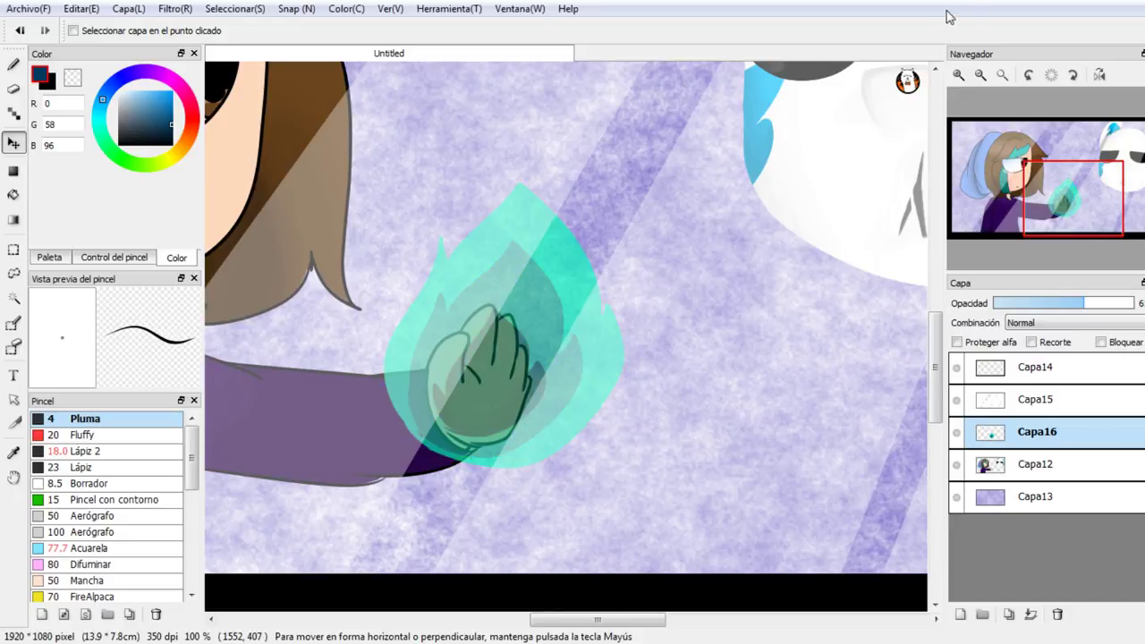
Step: Add a new layer above the hand flame and set the pen colour back to bright blue, RGB 0, 156, 255
{"action": "left_click", "coordinate": [980, 76]}
{"action": "left_click", "coordinate": [981, 75]}
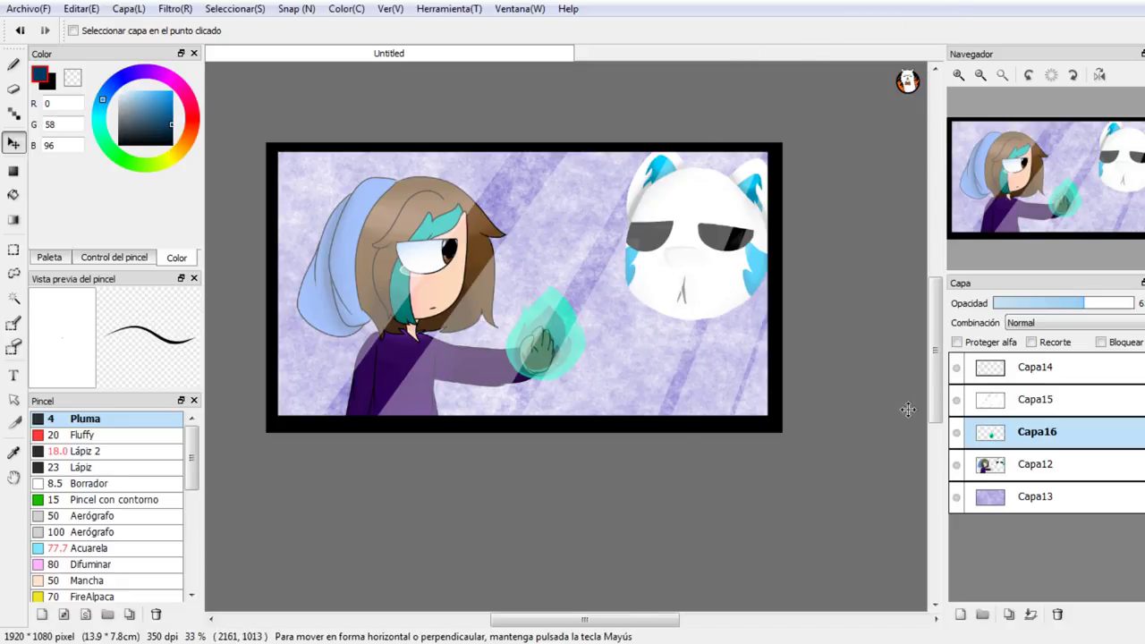
{"action": "left_click", "coordinate": [960, 615]}
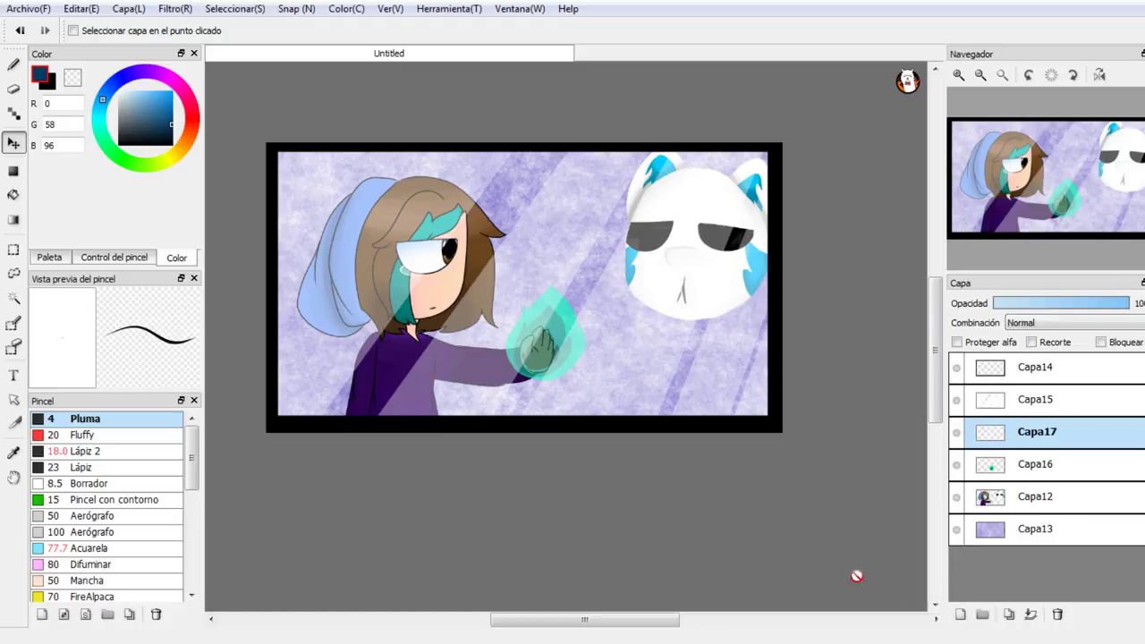
{"action": "left_click", "coordinate": [14, 64]}
{"action": "left_click_drag", "start_coordinate": [169, 123], "coordinate": [170, 91]}
Step: Outline a large flame around the white mask on Capa17, undoing the first attempt and redrawing it
{"action": "left_click", "coordinate": [958, 75]}
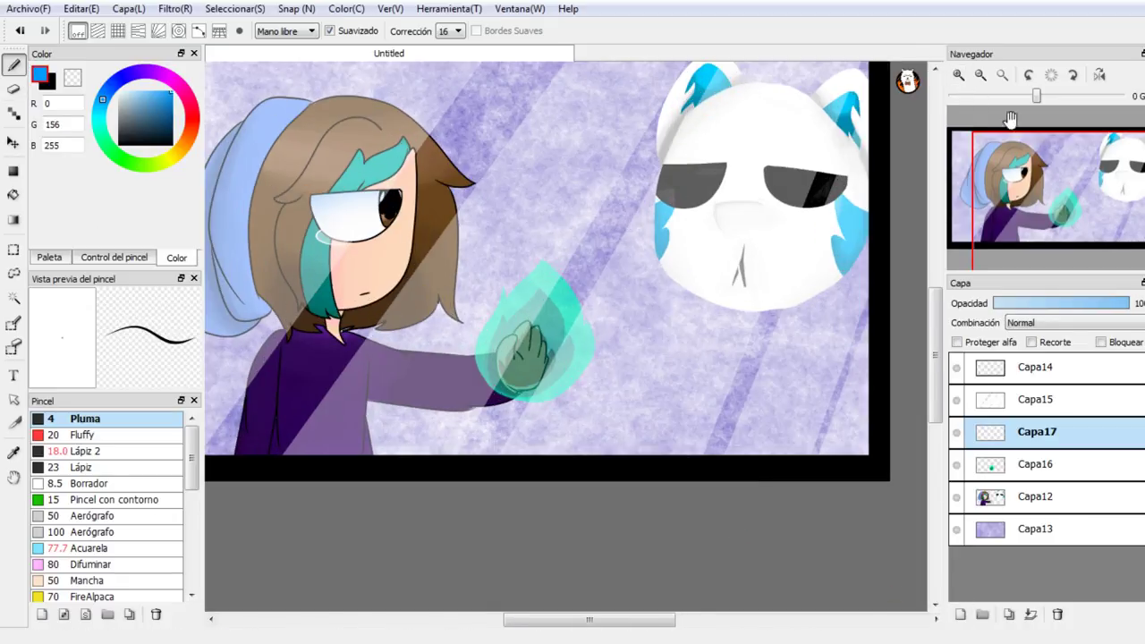
{"action": "left_click_drag", "start_coordinate": [1080, 159], "coordinate": [1110, 180]}
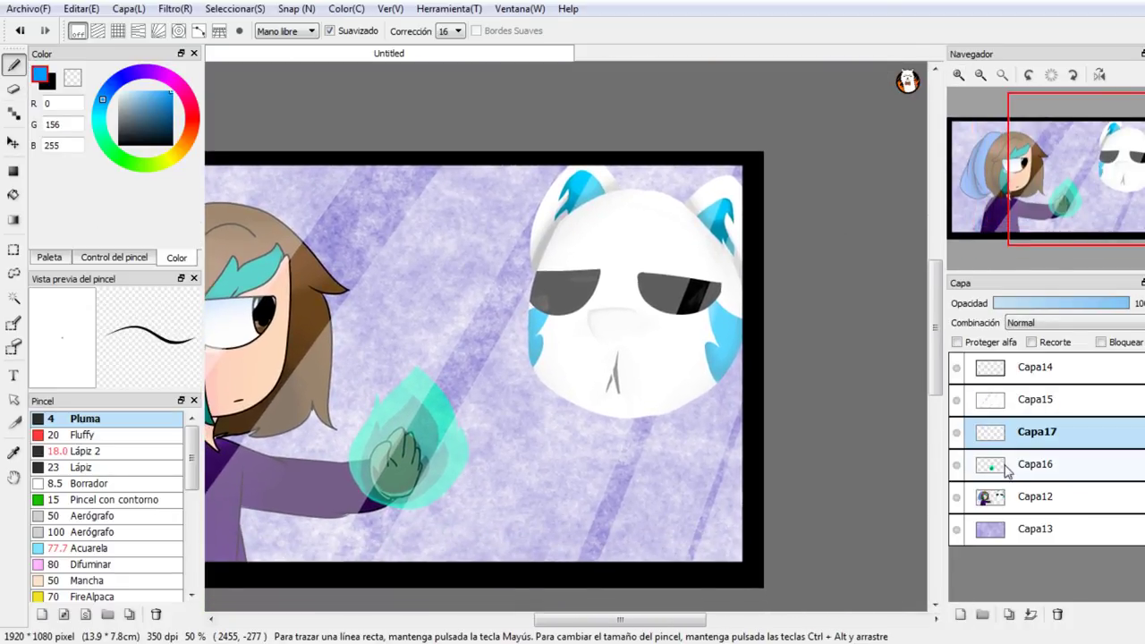
{"action": "mouse_move", "coordinate": [538, 434]}
{"action": "left_mouse_down"}
{"action": "mouse_move", "coordinate": [487, 300]}
{"action": "mouse_move", "coordinate": [589, 150]}
{"action": "left_mouse_up"}
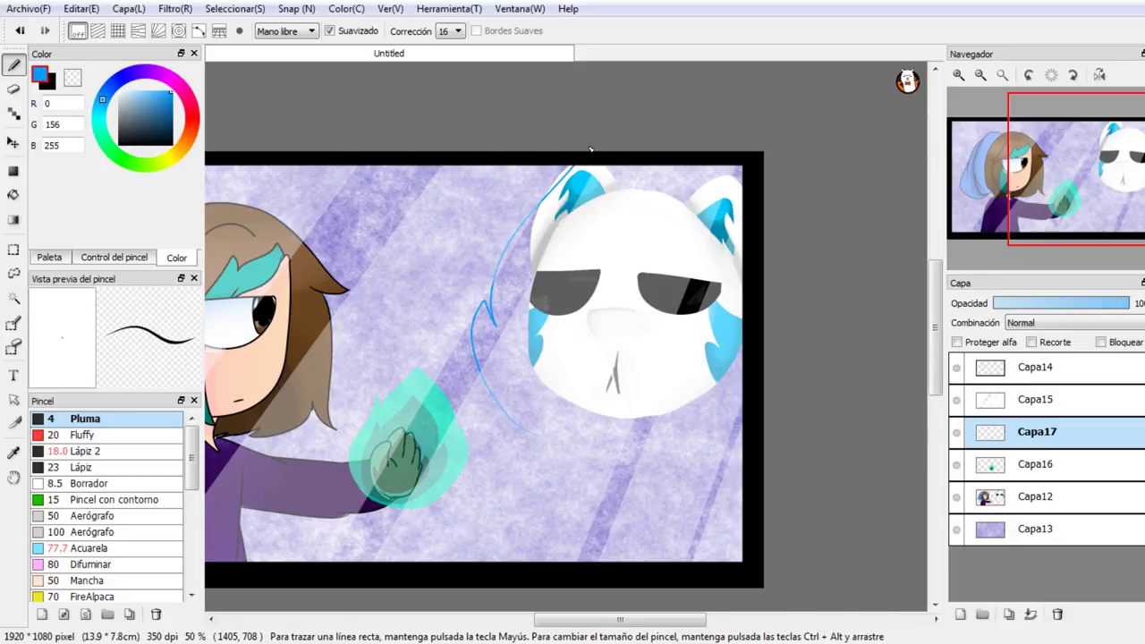
{"action": "key", "text": "ctrl+z"}
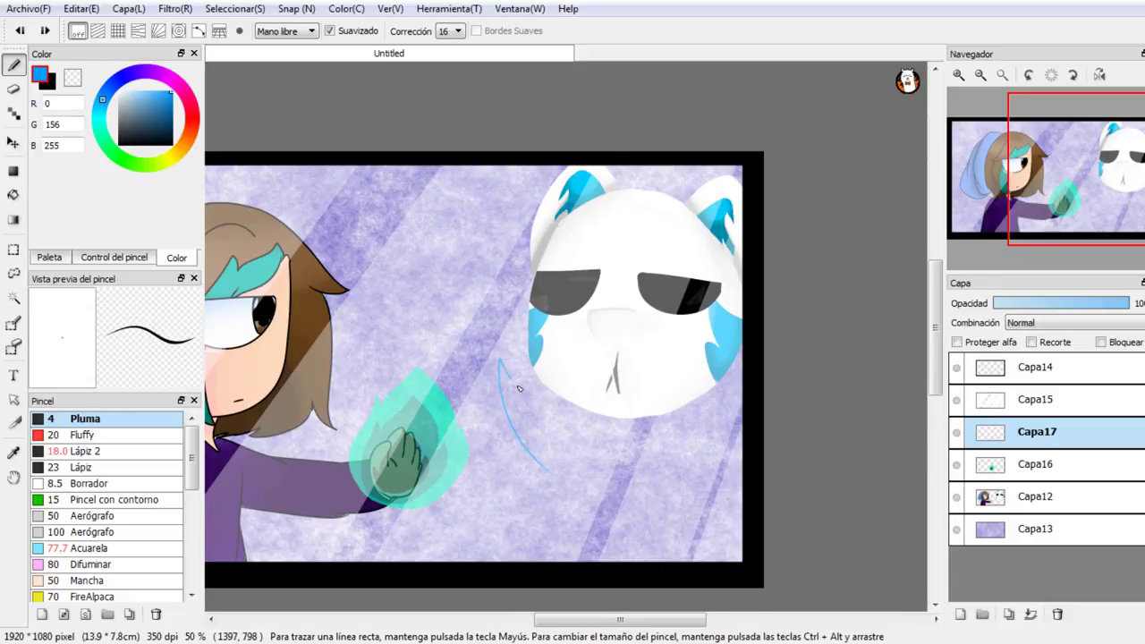
{"action": "mouse_move", "coordinate": [519, 389]}
{"action": "left_mouse_down"}
{"action": "mouse_move", "coordinate": [557, 202]}
{"action": "mouse_move", "coordinate": [598, 191]}
{"action": "mouse_move", "coordinate": [697, 279]}
{"action": "mouse_move", "coordinate": [714, 264]}
{"action": "mouse_move", "coordinate": [747, 308]}
{"action": "mouse_move", "coordinate": [569, 458]}
{"action": "left_mouse_up"}
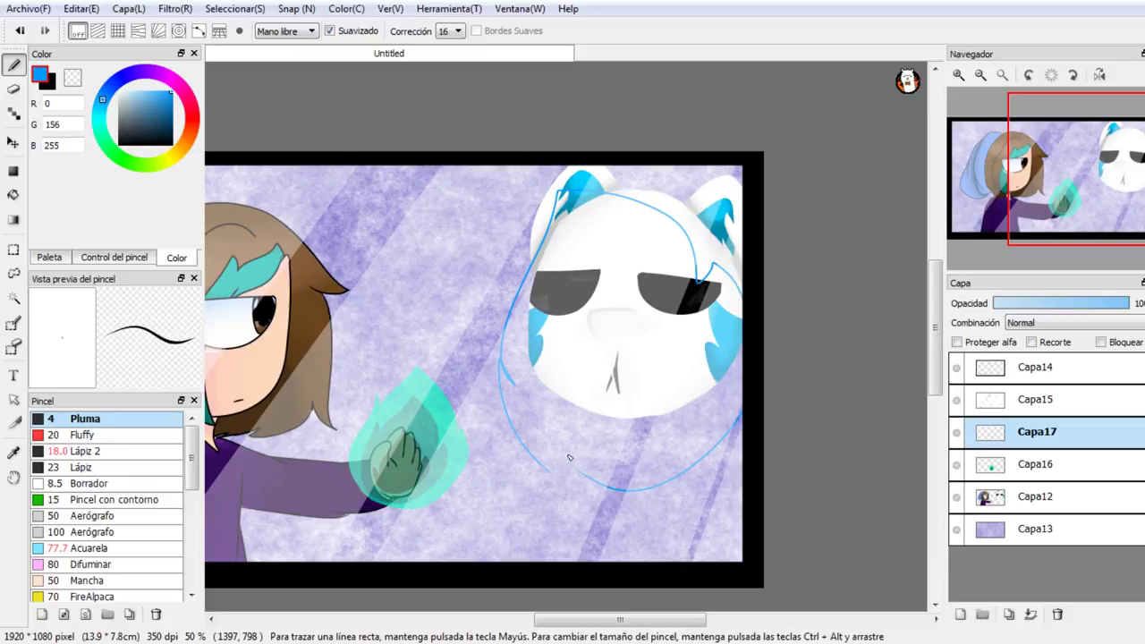
Step: Close the gap in the large flame's outline below the mask and fill the shape with the bright blue
{"action": "left_click", "coordinate": [958, 76]}
{"action": "left_click_drag", "start_coordinate": [1035, 96], "coordinate": [982, 105]}
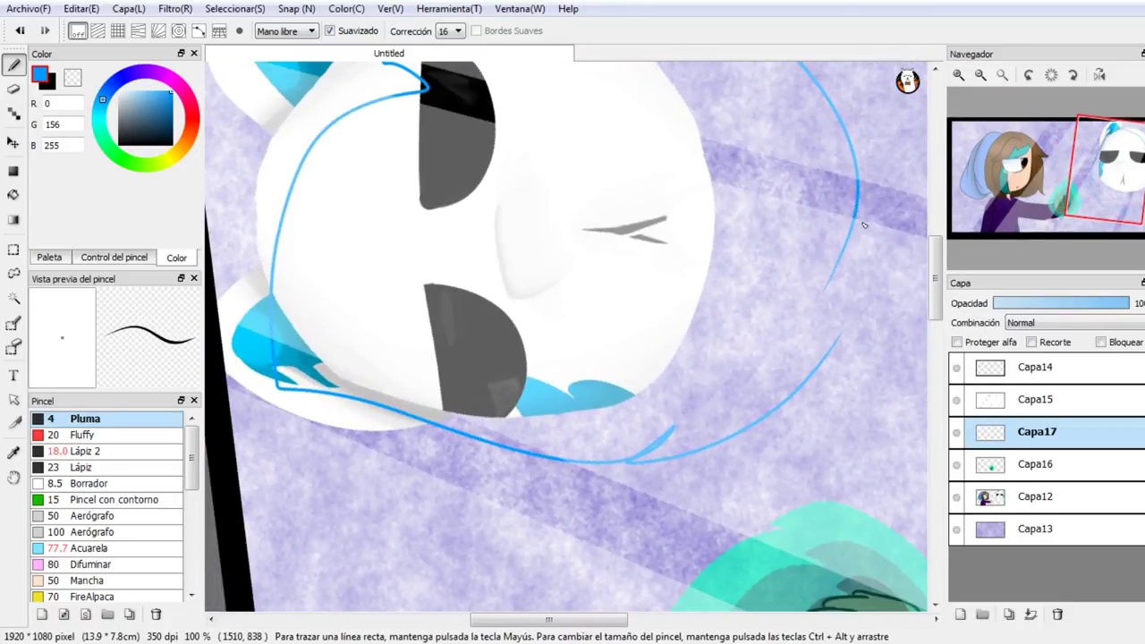
{"action": "mouse_move", "coordinate": [856, 169]}
{"action": "left_mouse_down"}
{"action": "mouse_move", "coordinate": [867, 261]}
{"action": "mouse_move", "coordinate": [826, 369]}
{"action": "left_mouse_up"}
{"action": "key", "text": "ctrl+z"}
{"action": "mouse_move", "coordinate": [857, 175]}
{"action": "left_mouse_down"}
{"action": "mouse_move", "coordinate": [865, 263]}
{"action": "mouse_move", "coordinate": [810, 362]}
{"action": "left_mouse_up"}
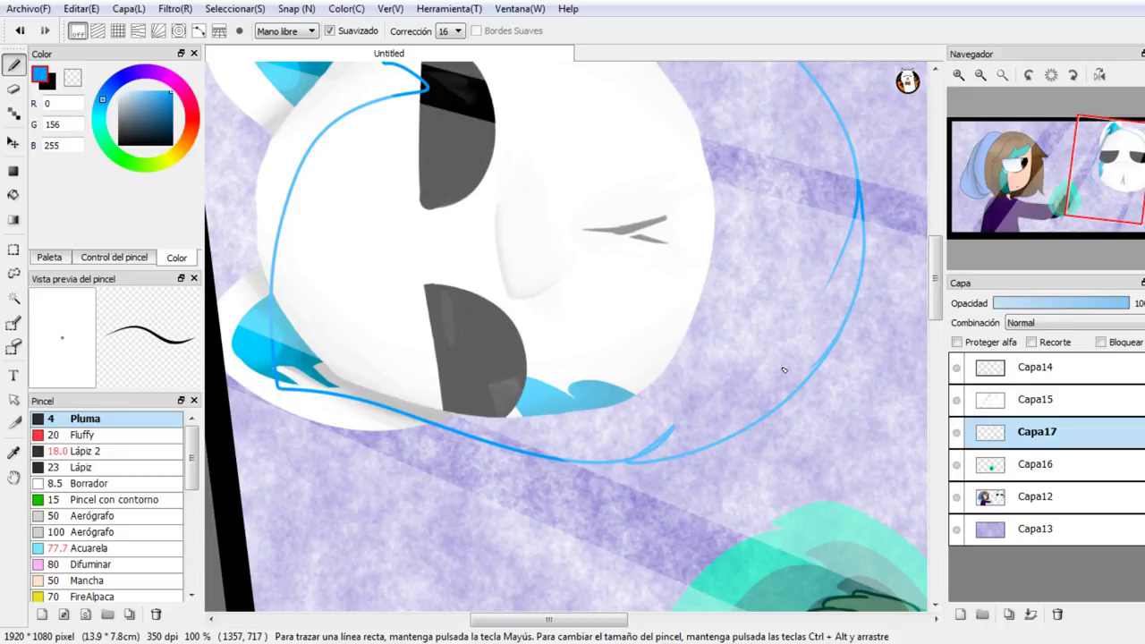
{"action": "left_click", "coordinate": [13, 195]}
{"action": "left_click", "coordinate": [532, 166]}
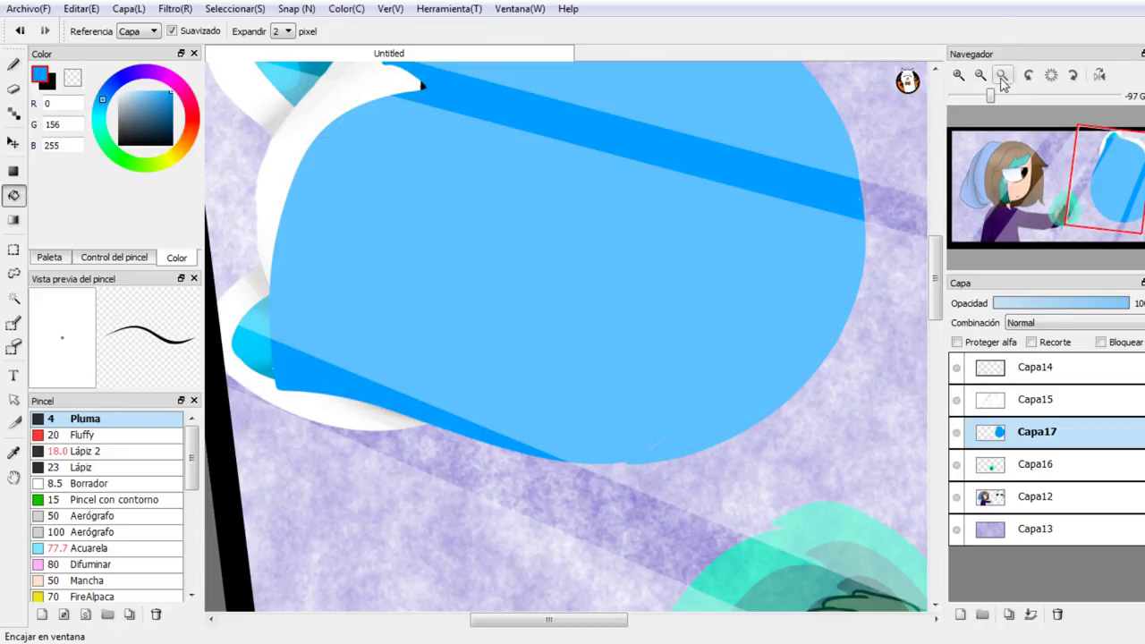
{"action": "left_click", "coordinate": [1002, 76]}
{"action": "left_click", "coordinate": [1051, 75]}
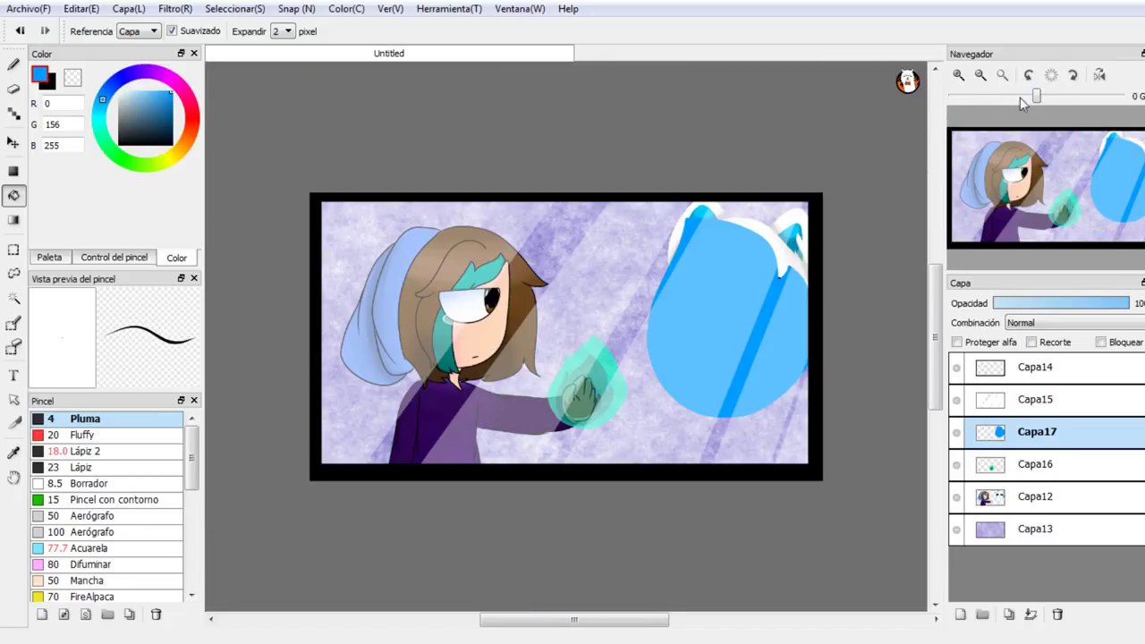
{"action": "left_click", "coordinate": [13, 65]}
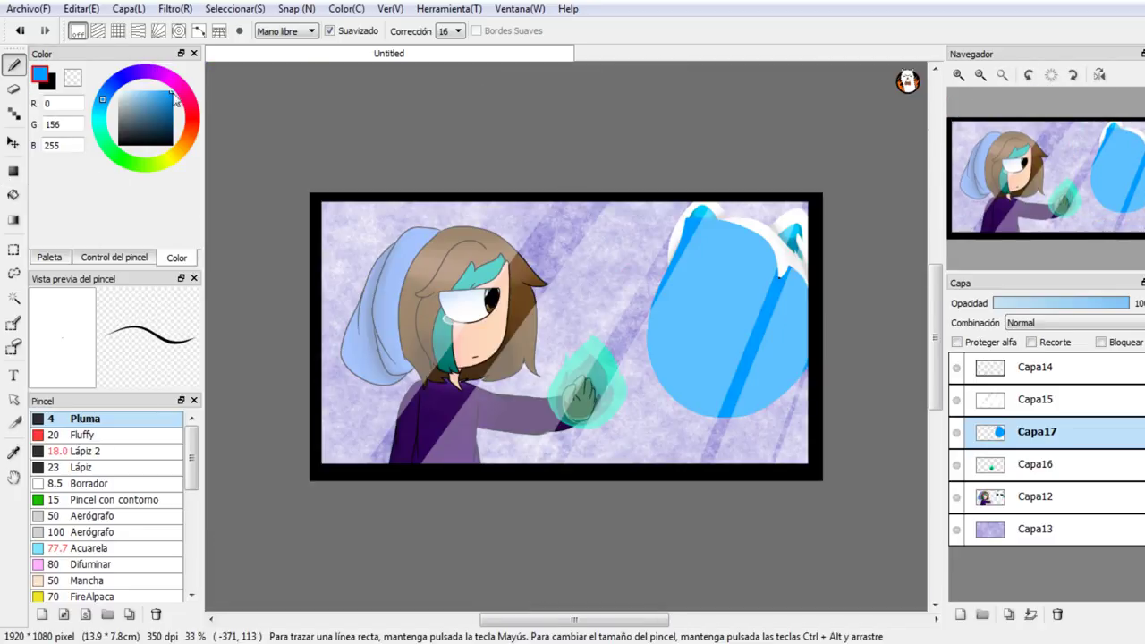
Step: Draw a smaller flame inside the large blue one on Capa17 and fill it with darker blue, RGB 0, 105, 172
{"action": "left_click", "coordinate": [171, 107]}
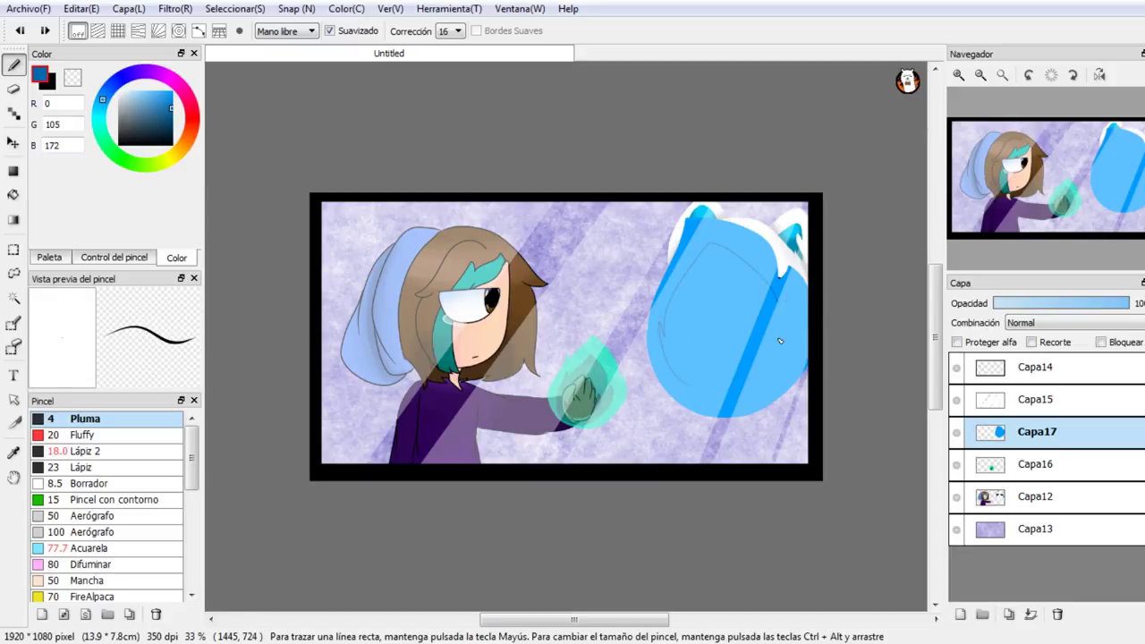
{"action": "left_click", "coordinate": [14, 194]}
{"action": "left_click", "coordinate": [729, 306]}
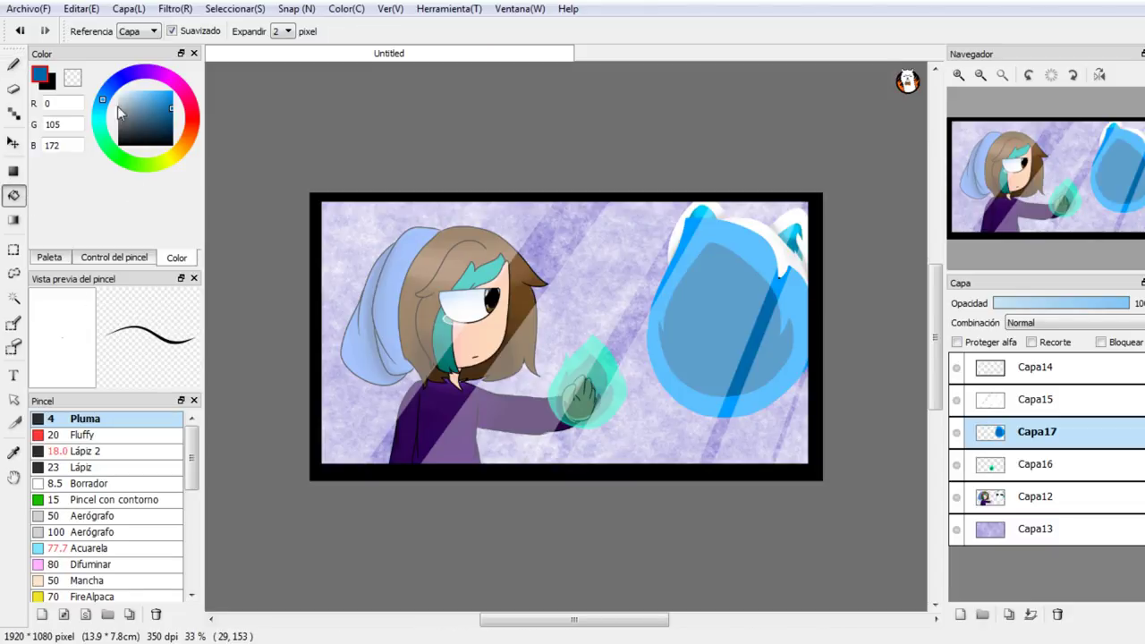
Step: Draw a third flame with jagged side tips inside the second one and fill it with dark blue, RGB 0, 67, 111
{"action": "left_click", "coordinate": [170, 119]}
{"action": "left_click", "coordinate": [14, 64]}
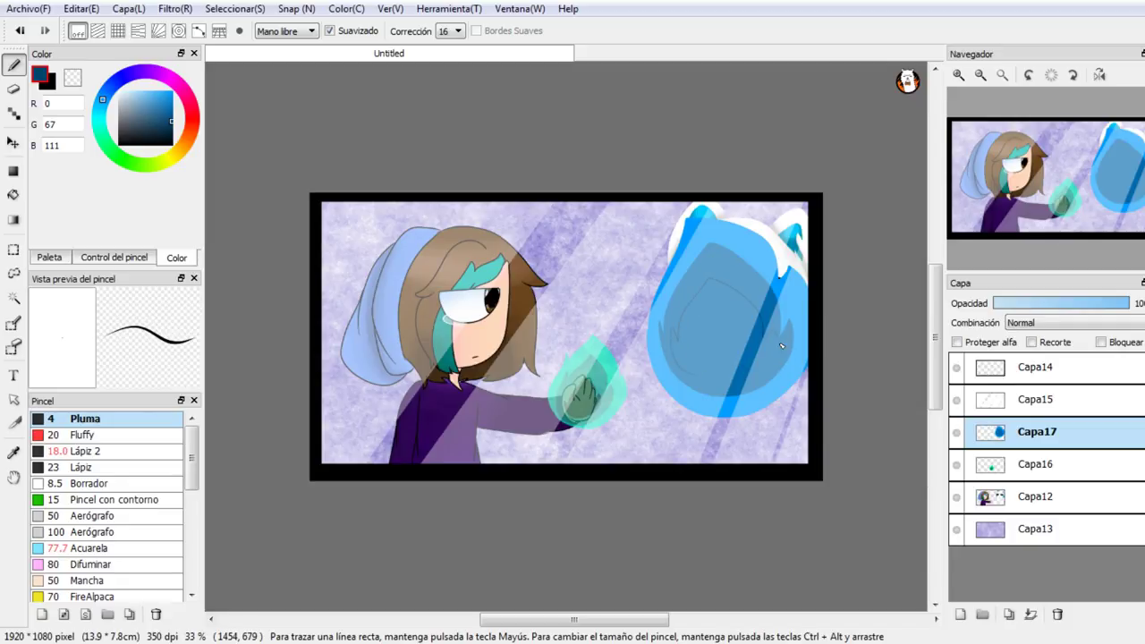
{"action": "left_click", "coordinate": [13, 194]}
{"action": "left_click", "coordinate": [724, 340]}
Step: Draw a small innermost flame in the centre of the large flame and fill it with very dark blue, RGB 0, 33, 54
{"action": "left_click", "coordinate": [13, 64]}
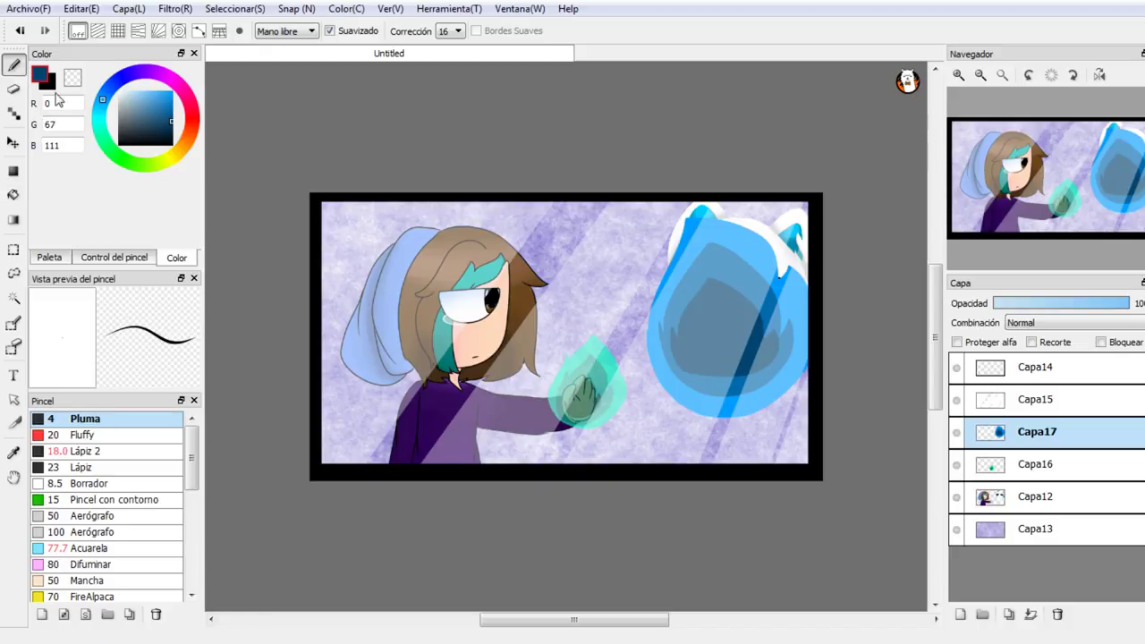
{"action": "left_click", "coordinate": [173, 132]}
{"action": "left_click", "coordinate": [171, 133]}
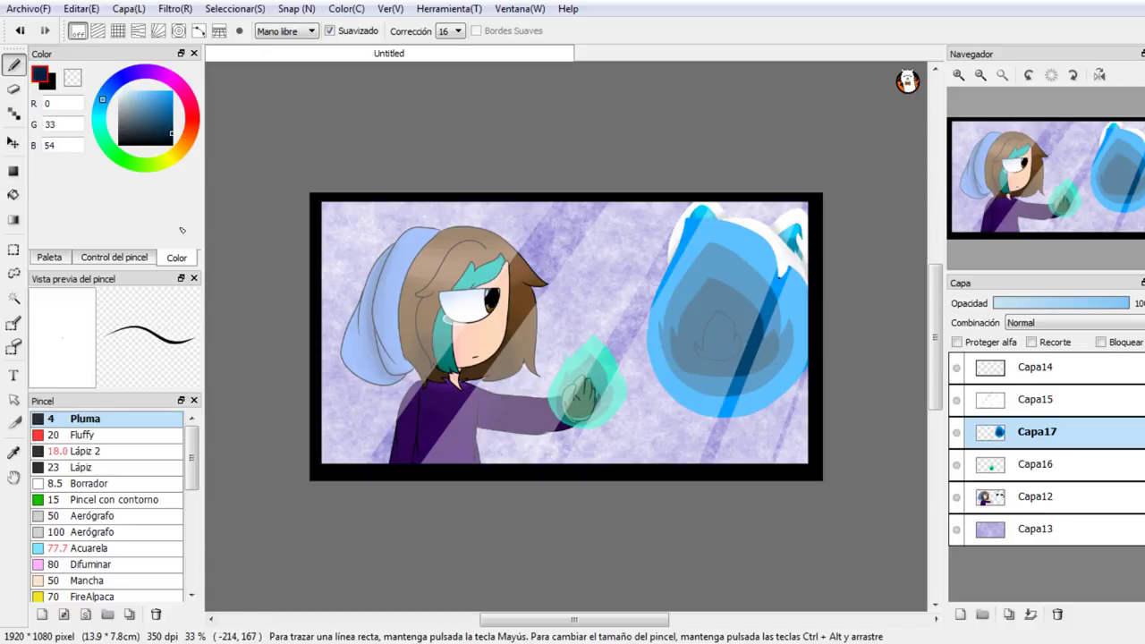
{"action": "left_click", "coordinate": [14, 194]}
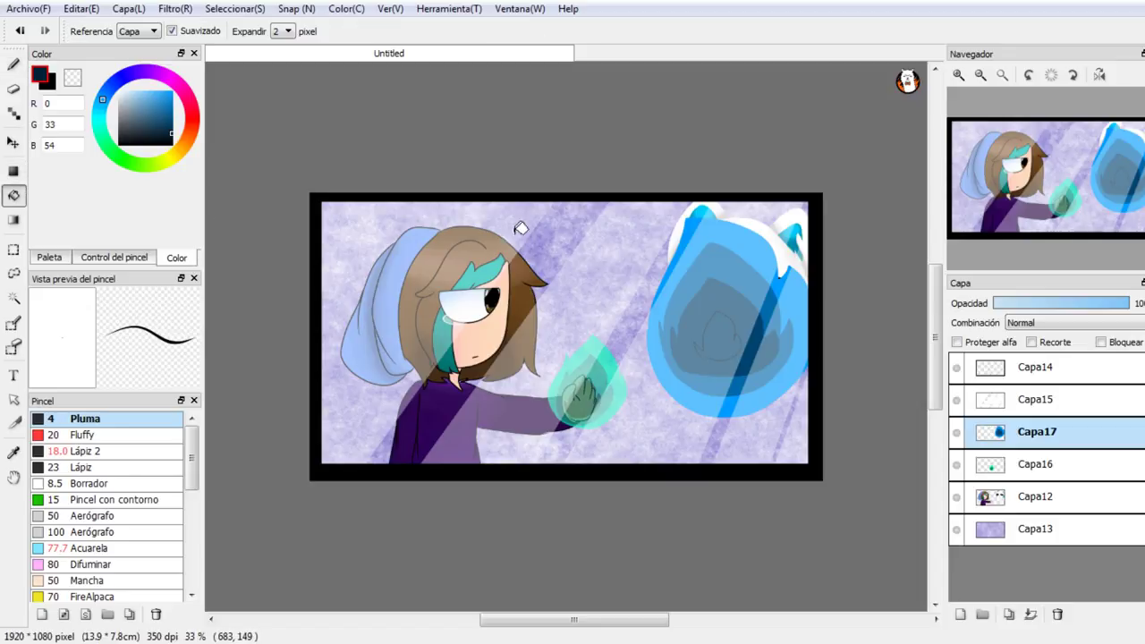
{"action": "left_click", "coordinate": [739, 342]}
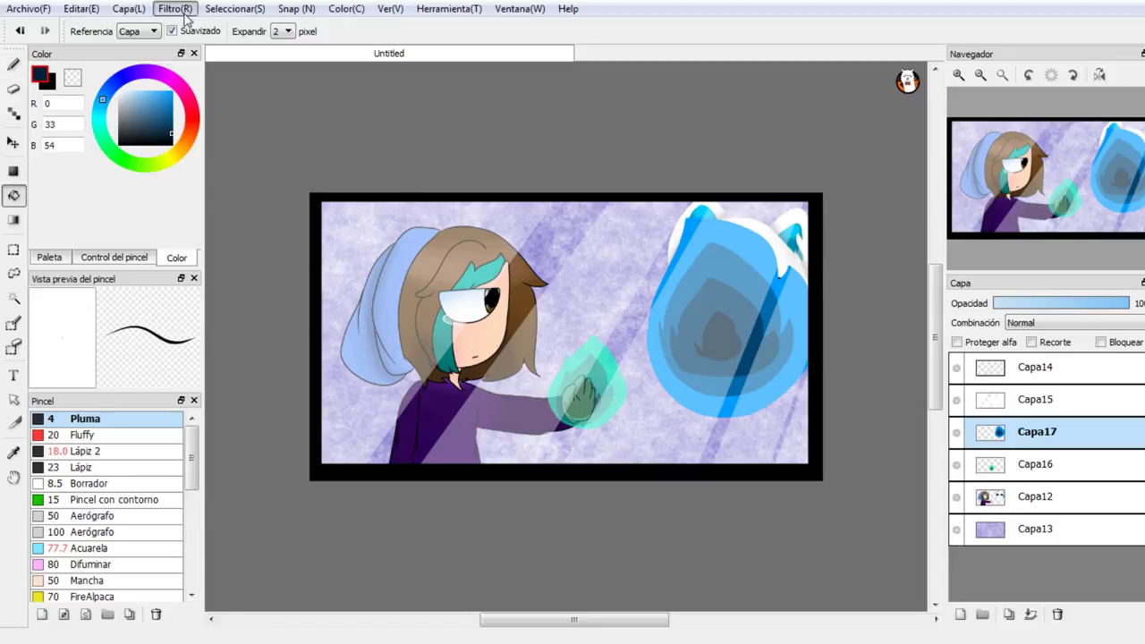
Step: Soften the layered flame on Capa17 with a slight blur filter, keeping its inner shapes distinct
{"action": "left_click", "coordinate": [217, 76]}
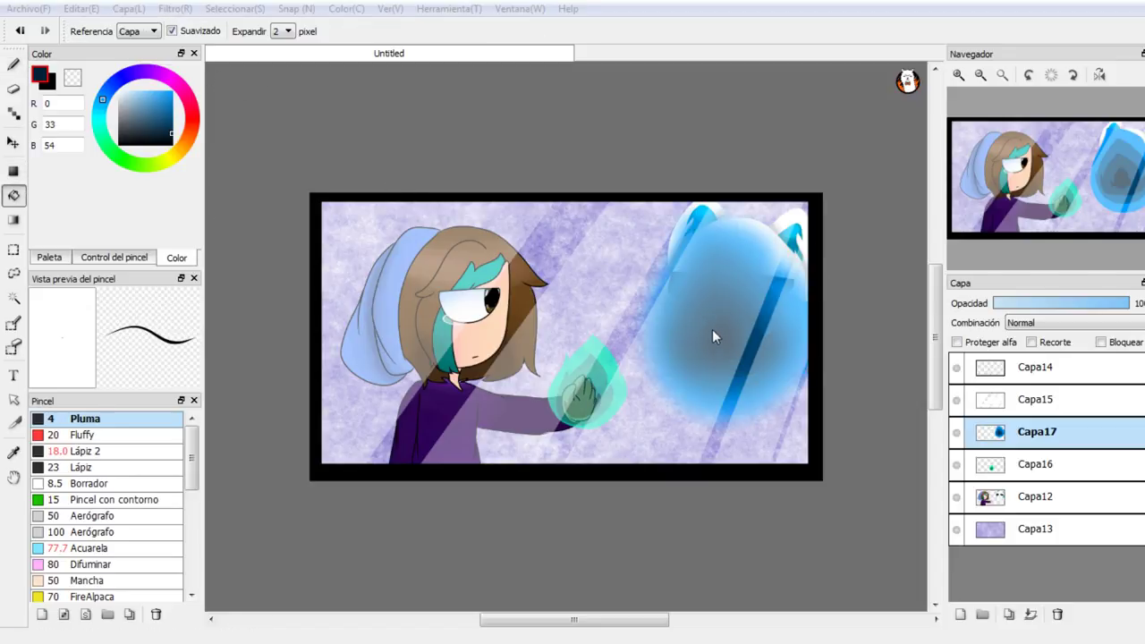
{"action": "key", "text": "Escape"}
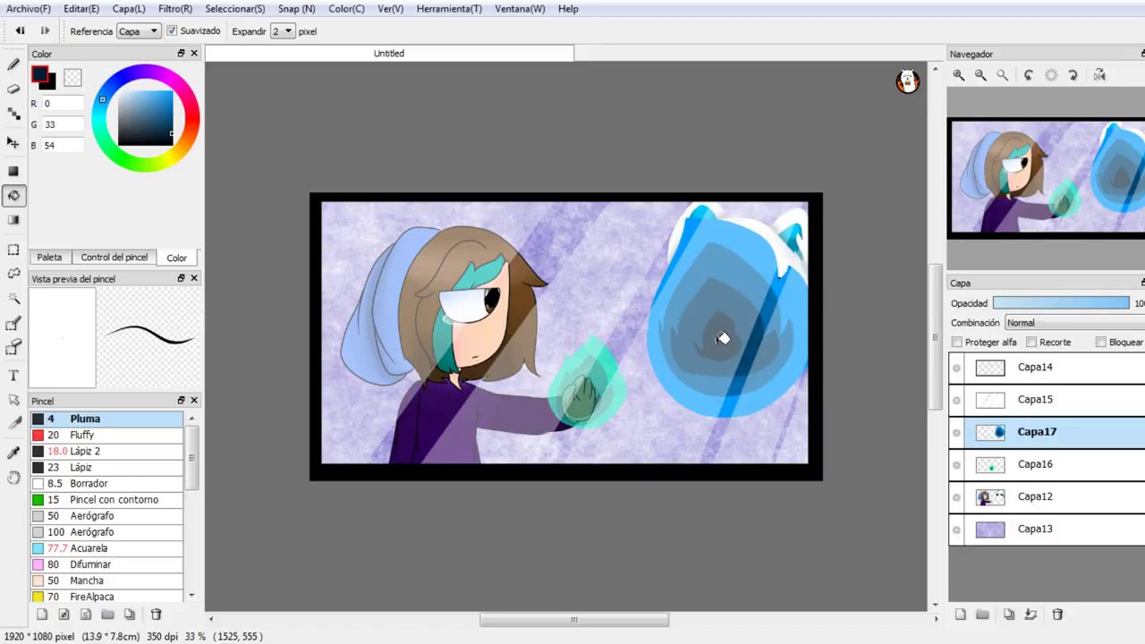
{"action": "left_click", "coordinate": [216, 69]}
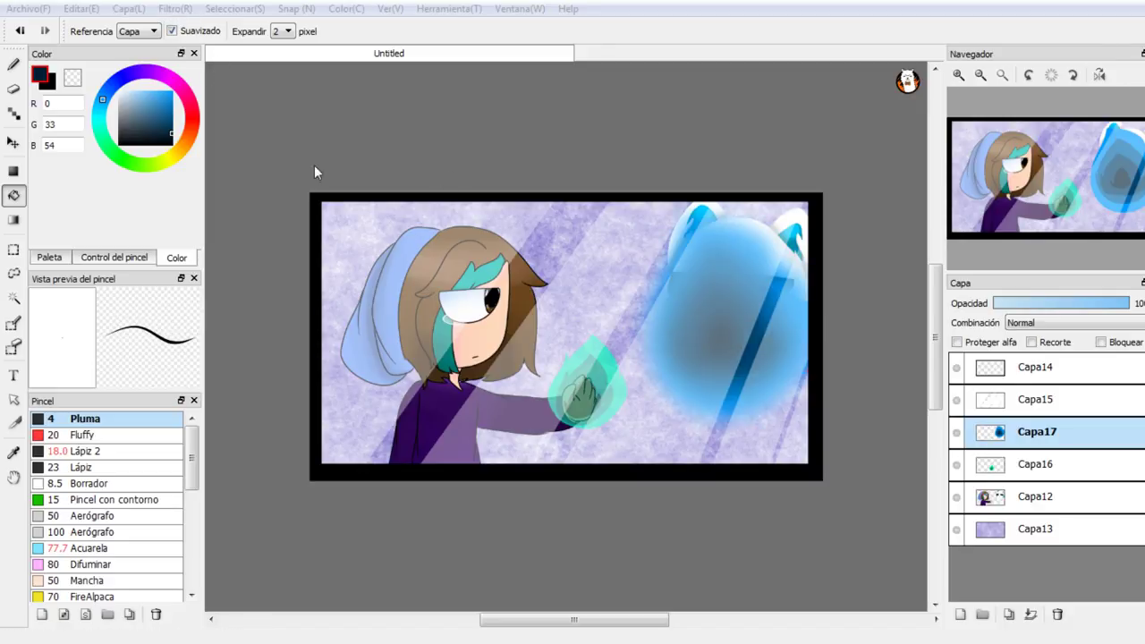
{"action": "left_click", "coordinate": [537, 361]}
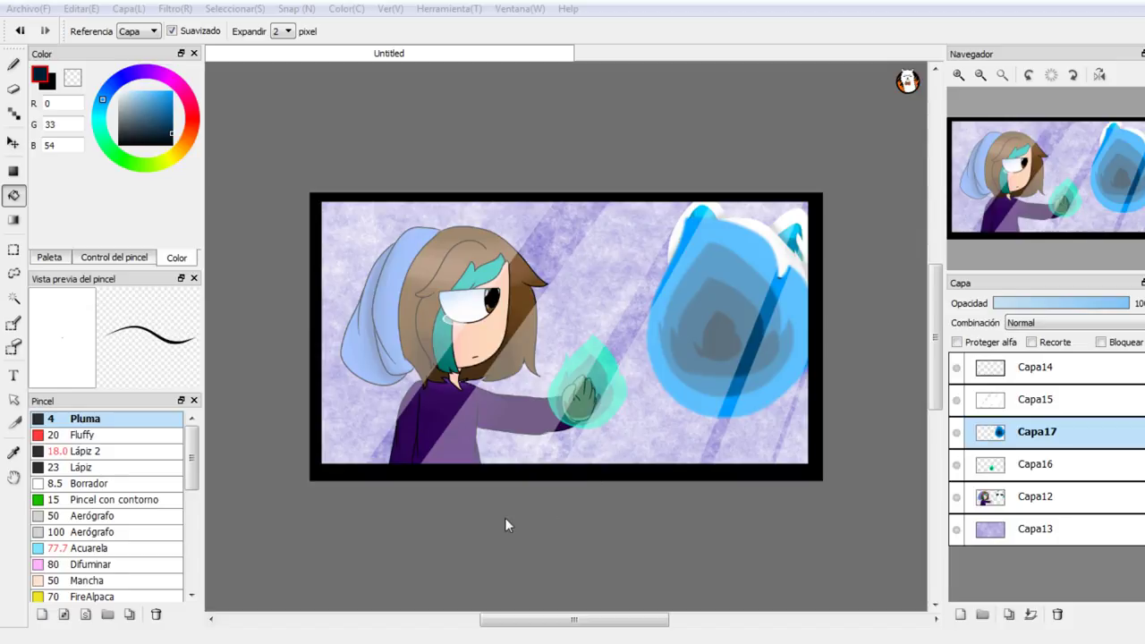
{"action": "left_click", "coordinate": [604, 528]}
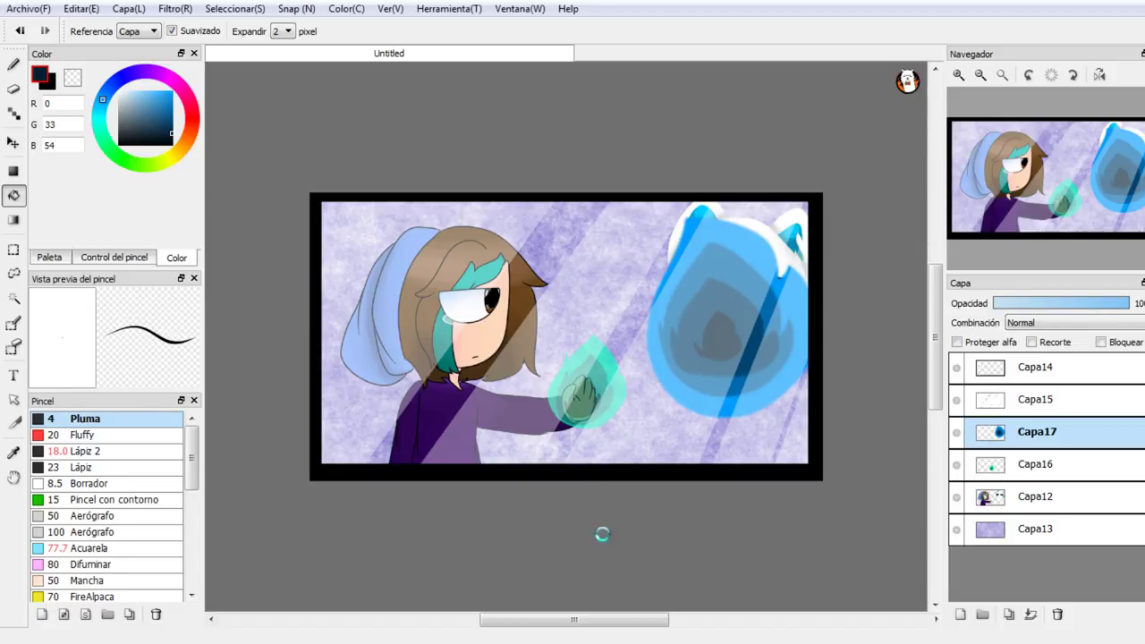
Step: Shift the hue of the large flame on Capa17 to turquoise with a colour filter
{"action": "left_click", "coordinate": [177, 14]}
{"action": "left_click", "coordinate": [215, 54]}
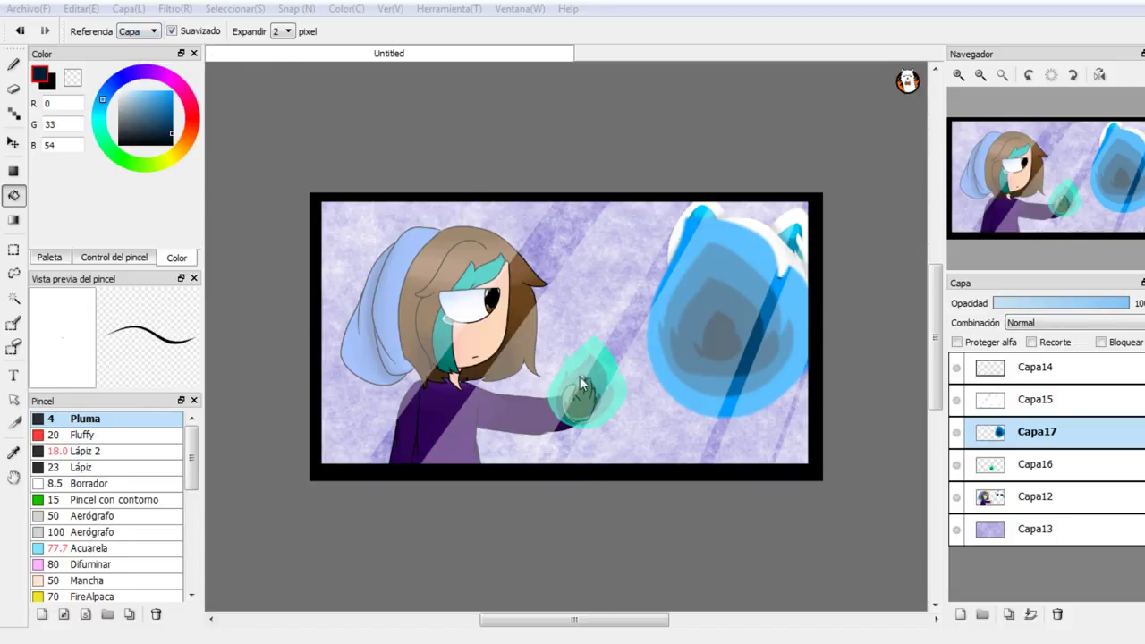
{"action": "left_click", "coordinate": [495, 514]}
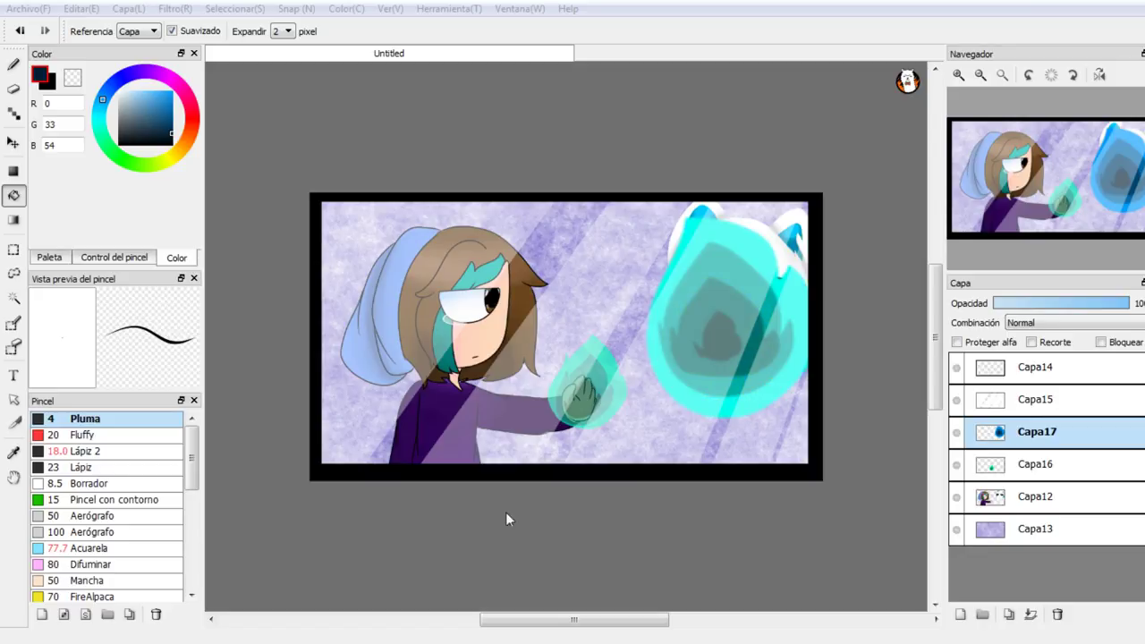
{"action": "left_click", "coordinate": [610, 562]}
Step: Make the large flame on Capa17 translucent and move it slightly upward over the white mask
{"action": "left_click", "coordinate": [1039, 302]}
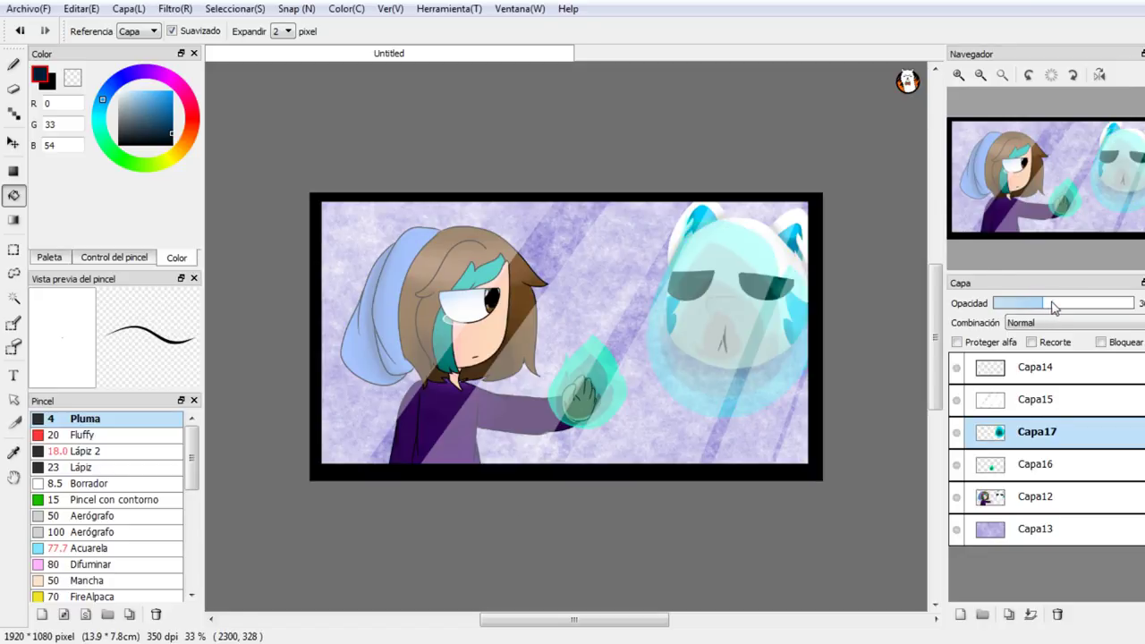
{"action": "left_click", "coordinate": [1061, 303]}
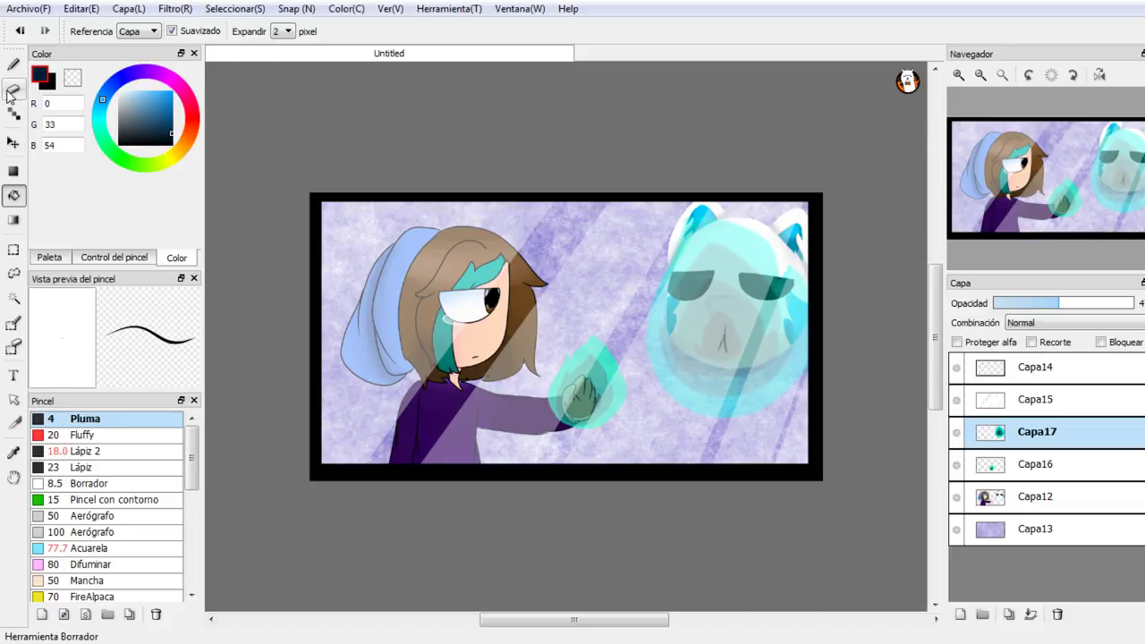
{"action": "left_click", "coordinate": [13, 142]}
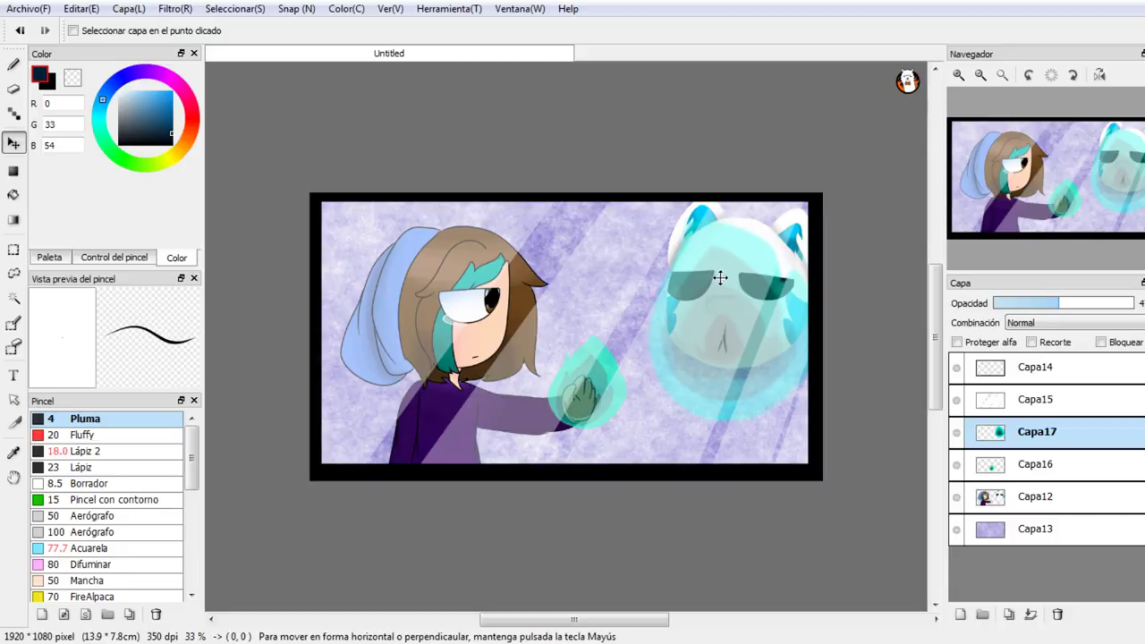
{"action": "left_click_drag", "start_coordinate": [720, 278], "coordinate": [727, 255]}
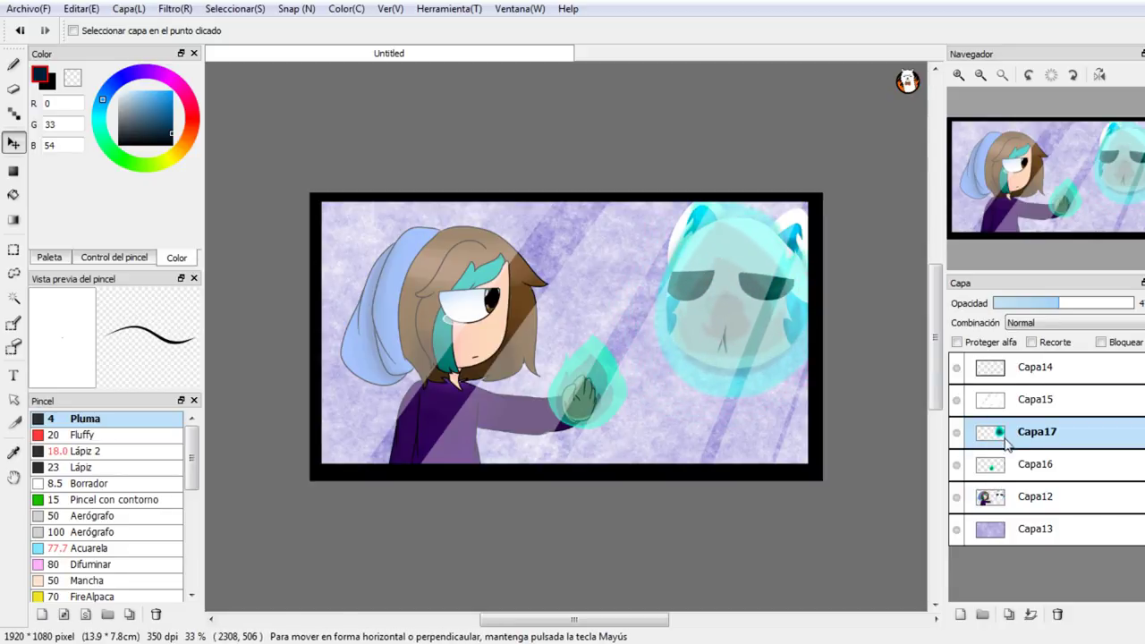
Step: Place Capa17 below Capa16 in the layer order and reduce the opacity of Capa17 a little further
{"action": "mouse_move", "coordinate": [1008, 445]}
{"action": "left_mouse_down"}
{"action": "mouse_move", "coordinate": [1013, 519]}
{"action": "mouse_move", "coordinate": [998, 510]}
{"action": "mouse_move", "coordinate": [1005, 457]}
{"action": "left_mouse_up"}
{"action": "left_click_drag", "start_coordinate": [1041, 305], "coordinate": [1139, 302]}
{"action": "left_click_drag", "start_coordinate": [1067, 306], "coordinate": [1049, 308]}
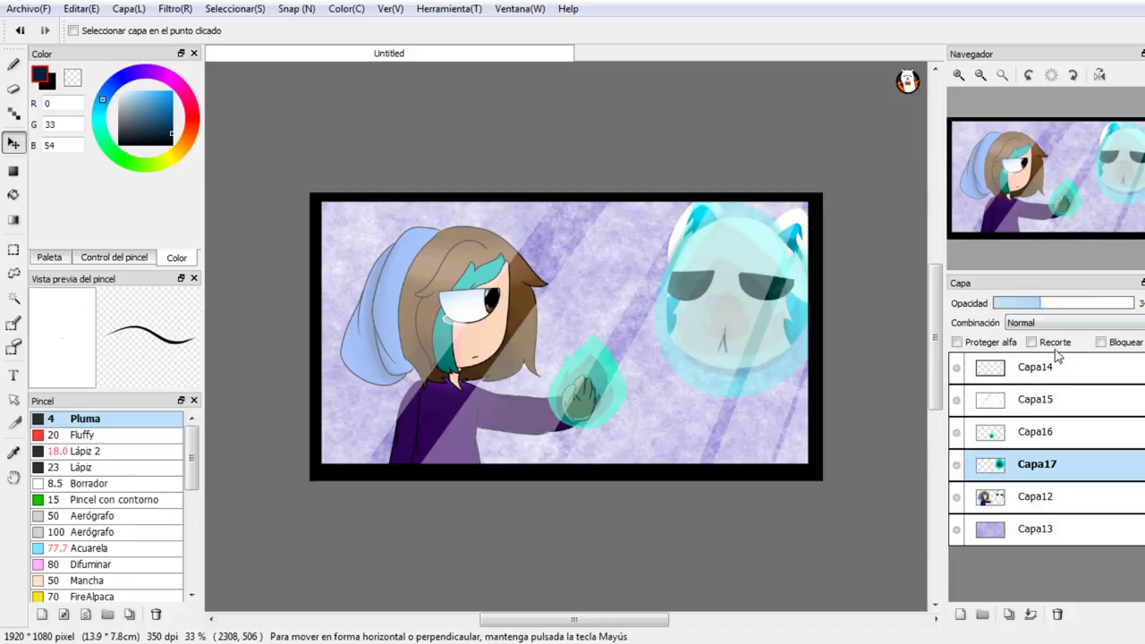
Step: Try a lower opacity for the hand flame on Capa16, then settle it at about 60%
{"action": "left_click", "coordinate": [1009, 433]}
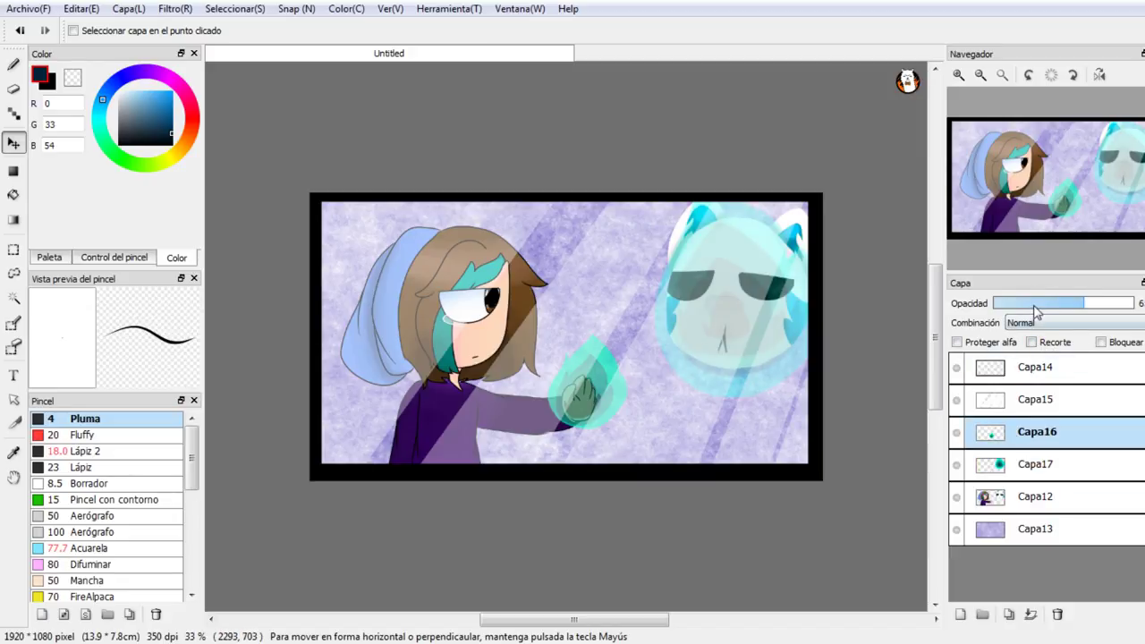
{"action": "left_click_drag", "start_coordinate": [1038, 310], "coordinate": [1060, 307]}
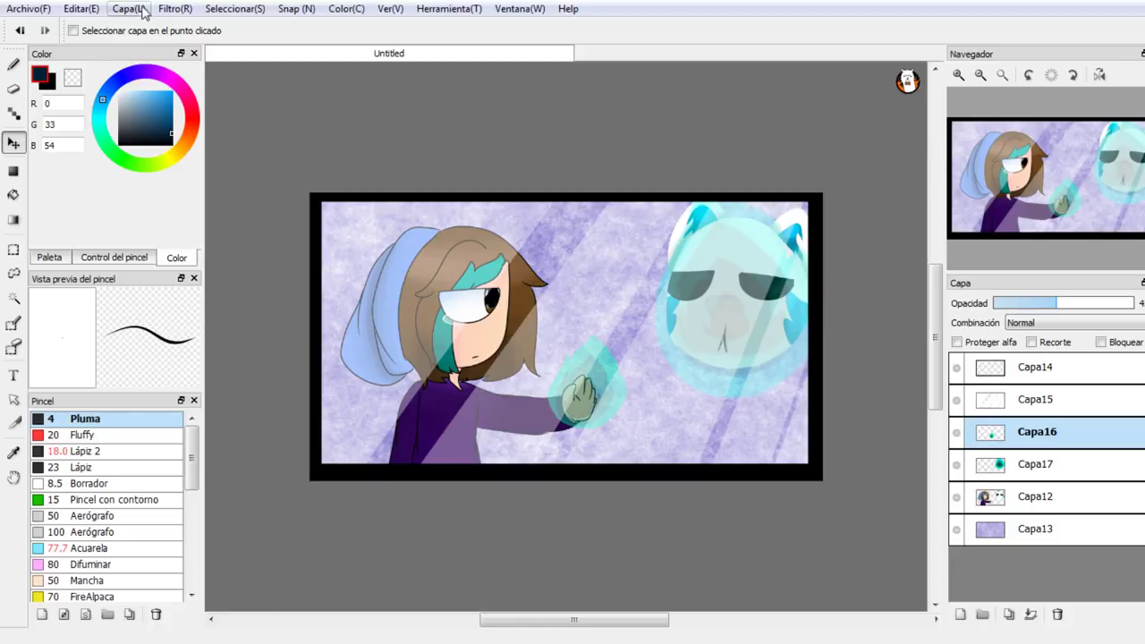
{"action": "left_click", "coordinate": [224, 70]}
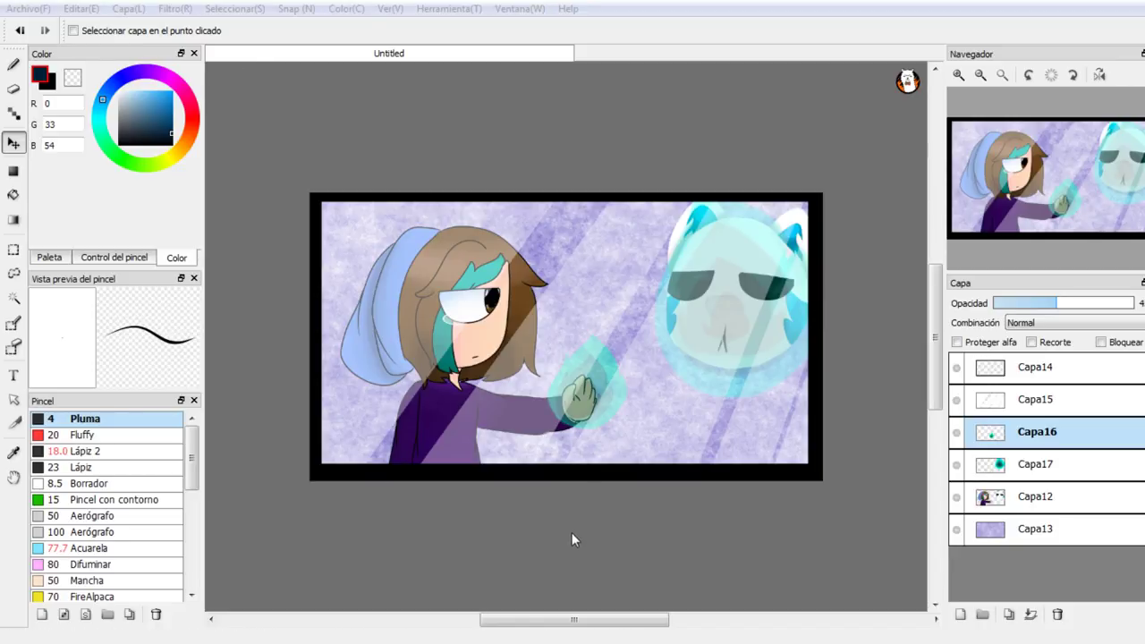
{"action": "left_click", "coordinate": [1083, 311]}
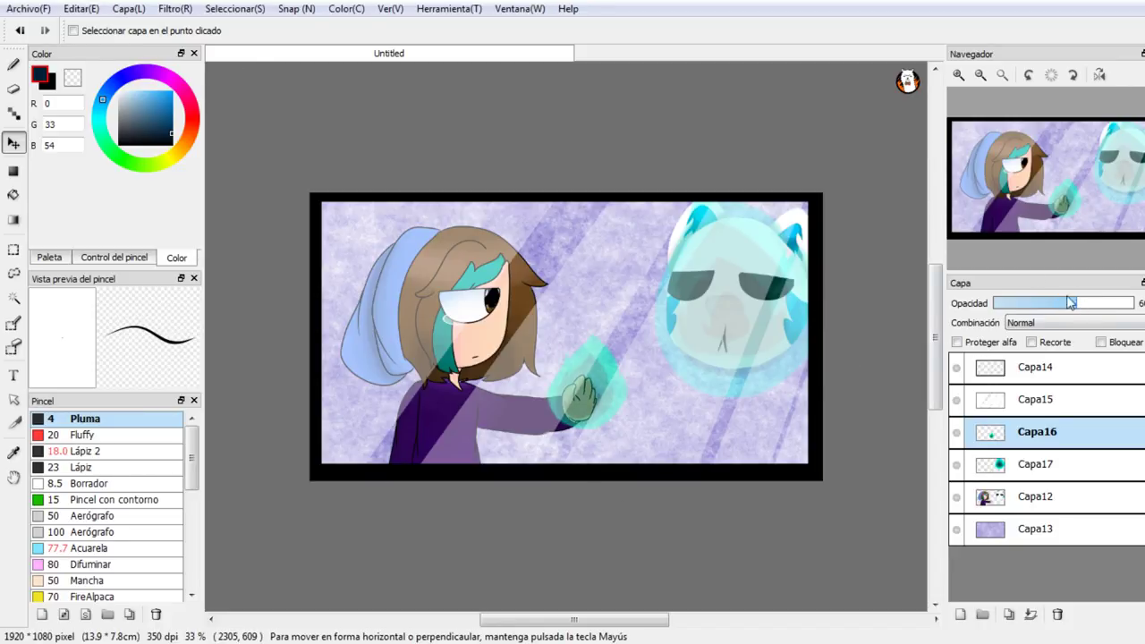
Step: Inspect the illustration up close and compare it with the glass-like bands on Capa15 hidden and shown
{"action": "left_click", "coordinate": [965, 96]}
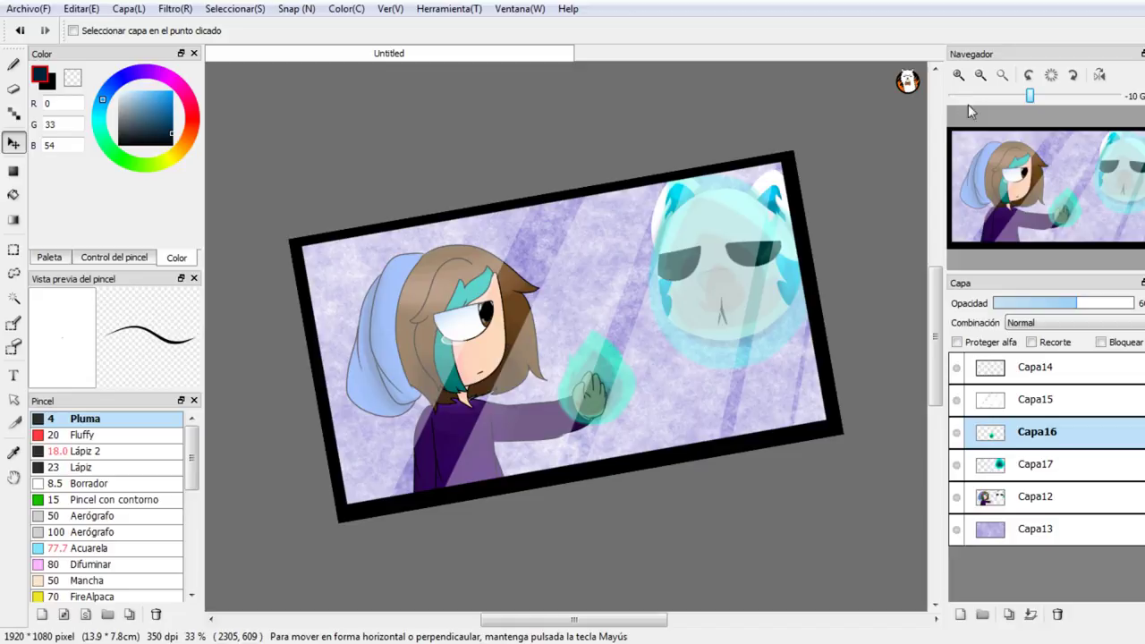
{"action": "left_click", "coordinate": [1050, 76]}
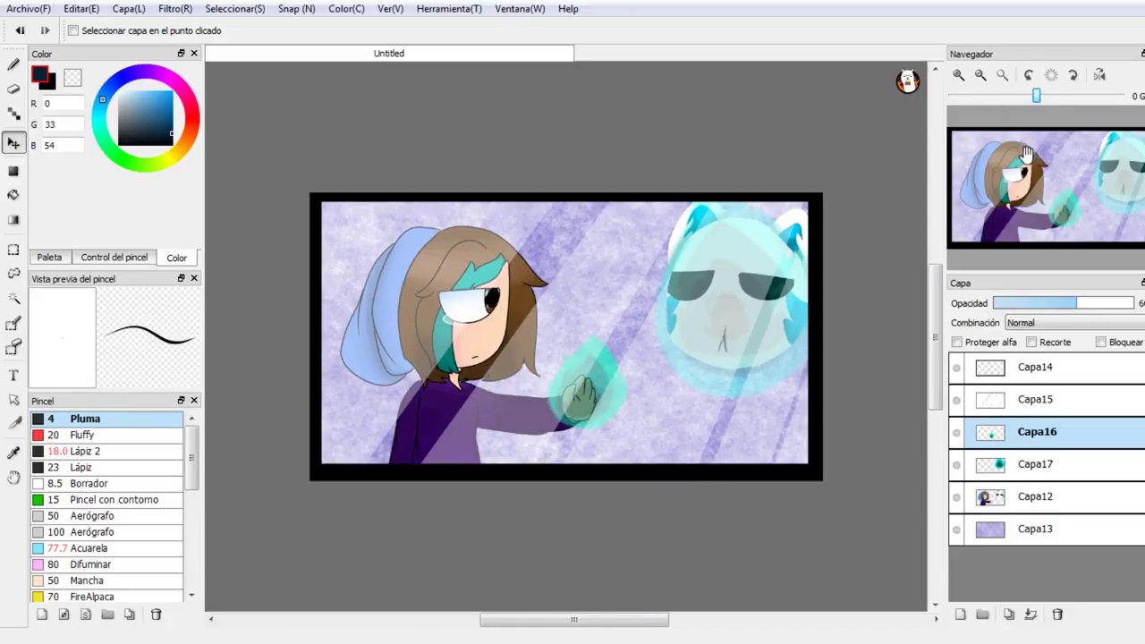
{"action": "left_click", "coordinate": [959, 76]}
{"action": "left_click", "coordinate": [959, 76]}
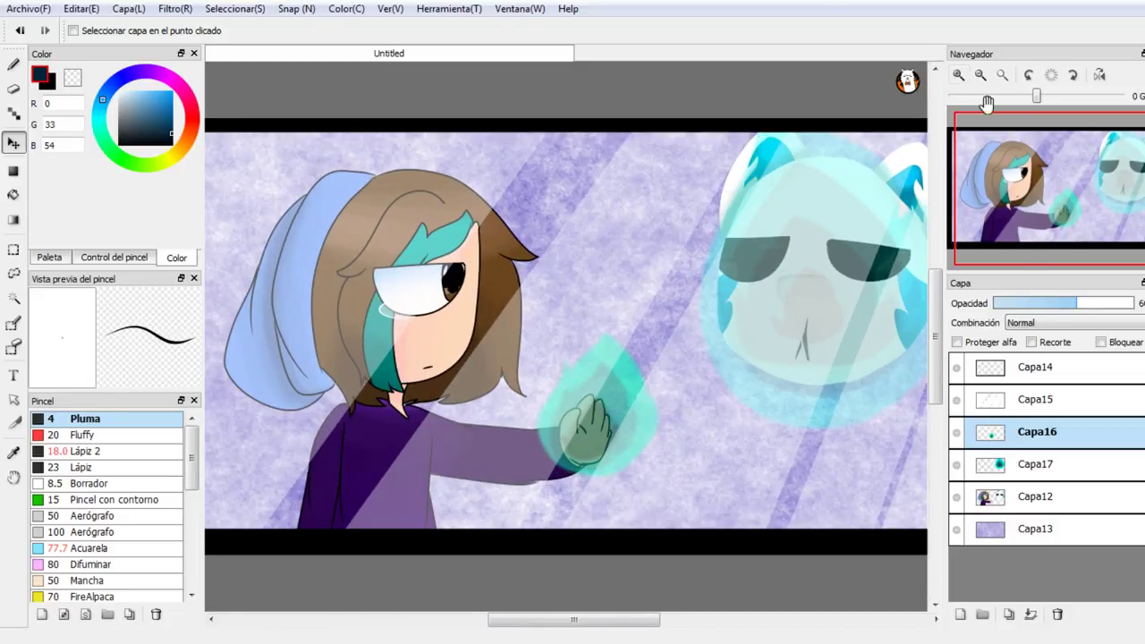
{"action": "left_click", "coordinate": [957, 400]}
{"action": "left_click", "coordinate": [958, 401]}
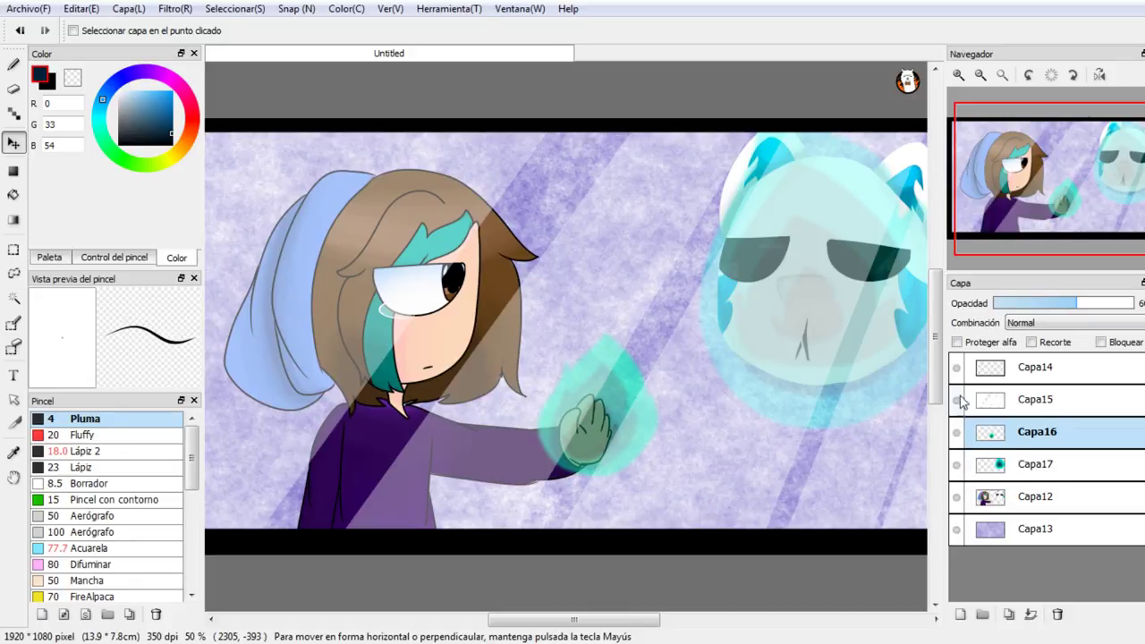
Step: Add a new layer above the frame layer Capa14 and set the pen colour to black, RGB 0, 0, 0
{"action": "left_click_drag", "start_coordinate": [1030, 184], "coordinate": [1075, 213]}
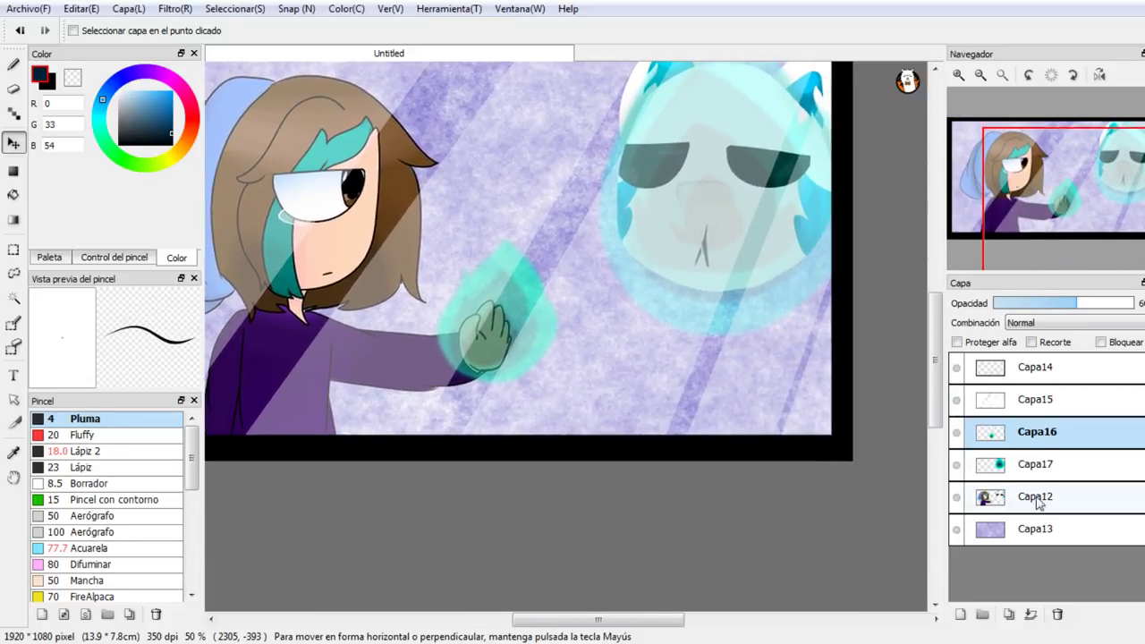
{"action": "left_click", "coordinate": [1029, 367]}
{"action": "left_click", "coordinate": [960, 614]}
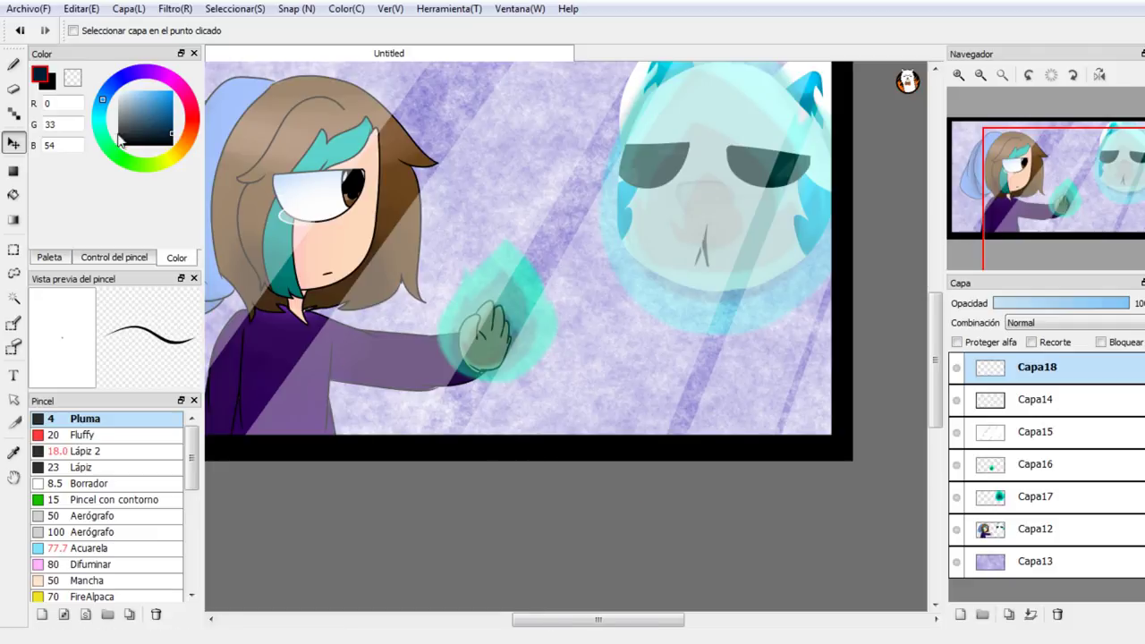
{"action": "left_click", "coordinate": [120, 143]}
{"action": "left_click", "coordinate": [14, 65]}
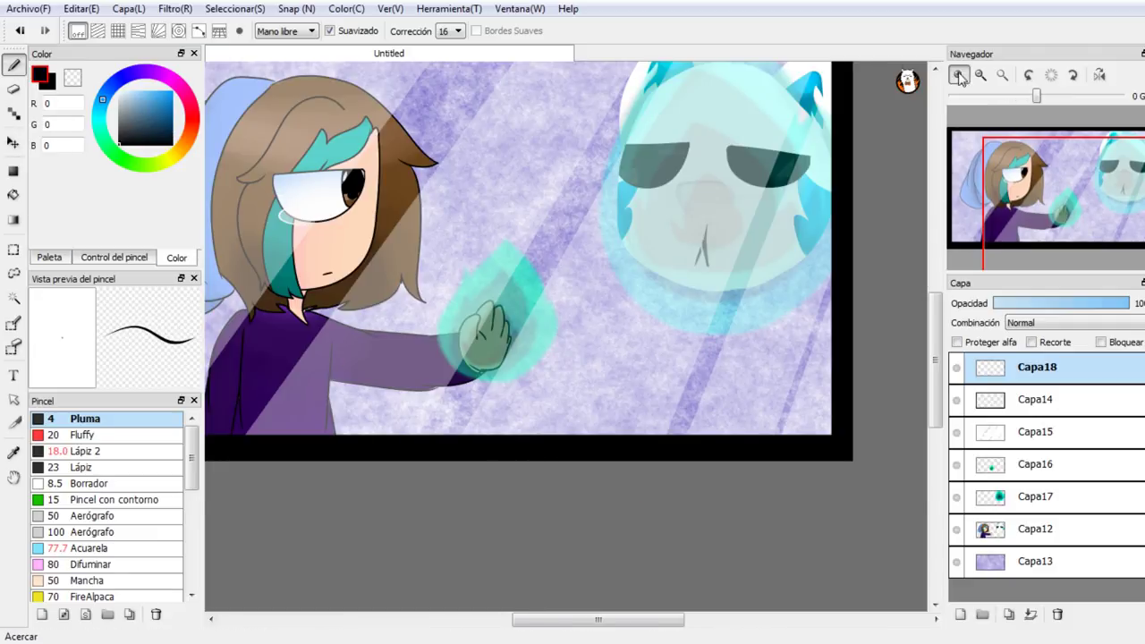
Step: Sign the illustration in black pen on the new layer, just above the lower frame edge between the hand and mask
{"action": "left_click", "coordinate": [961, 76]}
{"action": "left_click", "coordinate": [961, 76]}
{"action": "mouse_move", "coordinate": [1051, 213]}
{"action": "left_mouse_down"}
{"action": "mouse_move", "coordinate": [1093, 236]}
{"action": "mouse_move", "coordinate": [1095, 227]}
{"action": "left_mouse_up"}
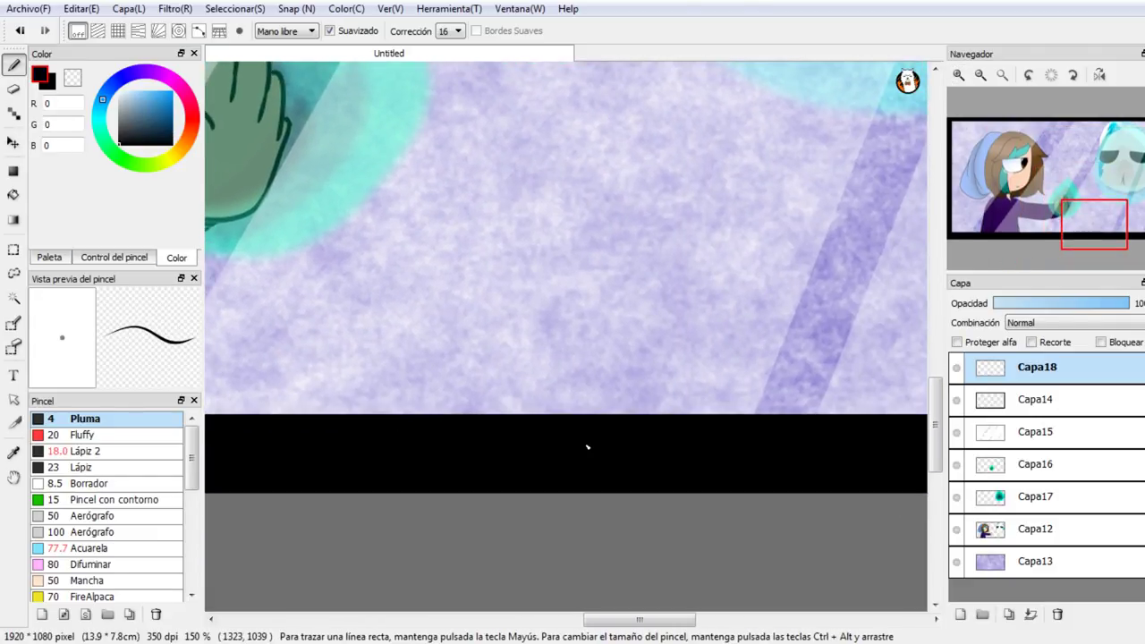
{"action": "mouse_move", "coordinate": [629, 354]}
{"action": "left_mouse_down"}
{"action": "mouse_move", "coordinate": [610, 400]}
{"action": "mouse_move", "coordinate": [602, 283]}
{"action": "mouse_move", "coordinate": [669, 309]}
{"action": "mouse_move", "coordinate": [588, 379]}
{"action": "mouse_move", "coordinate": [619, 383]}
{"action": "left_mouse_up"}
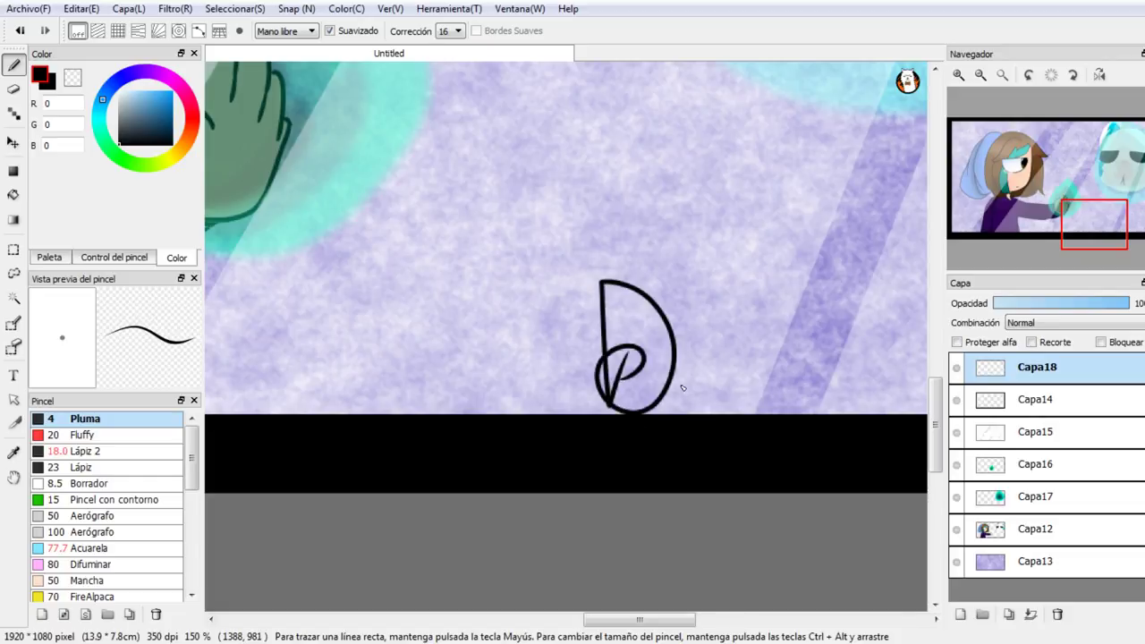
{"action": "mouse_move", "coordinate": [703, 297]}
{"action": "left_mouse_down"}
{"action": "mouse_move", "coordinate": [707, 378]}
{"action": "mouse_move", "coordinate": [707, 411]}
{"action": "left_mouse_up"}
{"action": "mouse_move", "coordinate": [746, 368]}
{"action": "left_mouse_down"}
{"action": "mouse_move", "coordinate": [776, 383]}
{"action": "mouse_move", "coordinate": [780, 407]}
{"action": "left_mouse_up"}
Step: Write the date 6-11-2017 followed by a small filled heart in black pen inside the frame's upper-left corner
{"action": "left_click_drag", "start_coordinate": [1043, 197], "coordinate": [955, 141]}
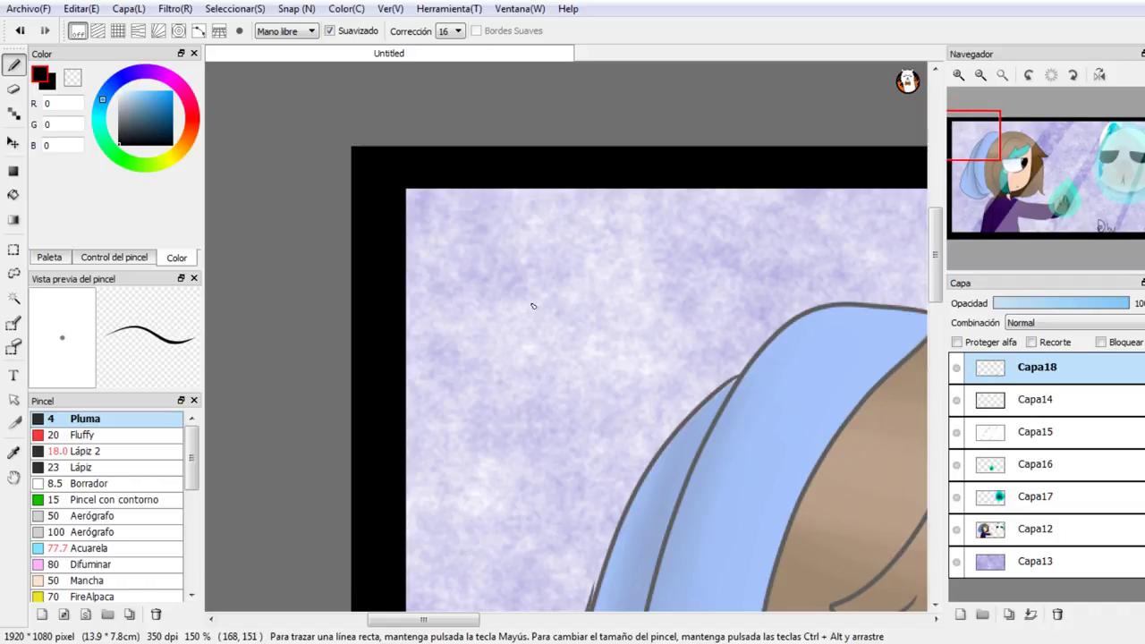
{"action": "mouse_move", "coordinate": [473, 209]}
{"action": "left_mouse_down"}
{"action": "mouse_move", "coordinate": [486, 260]}
{"action": "mouse_move", "coordinate": [448, 255]}
{"action": "left_mouse_up"}
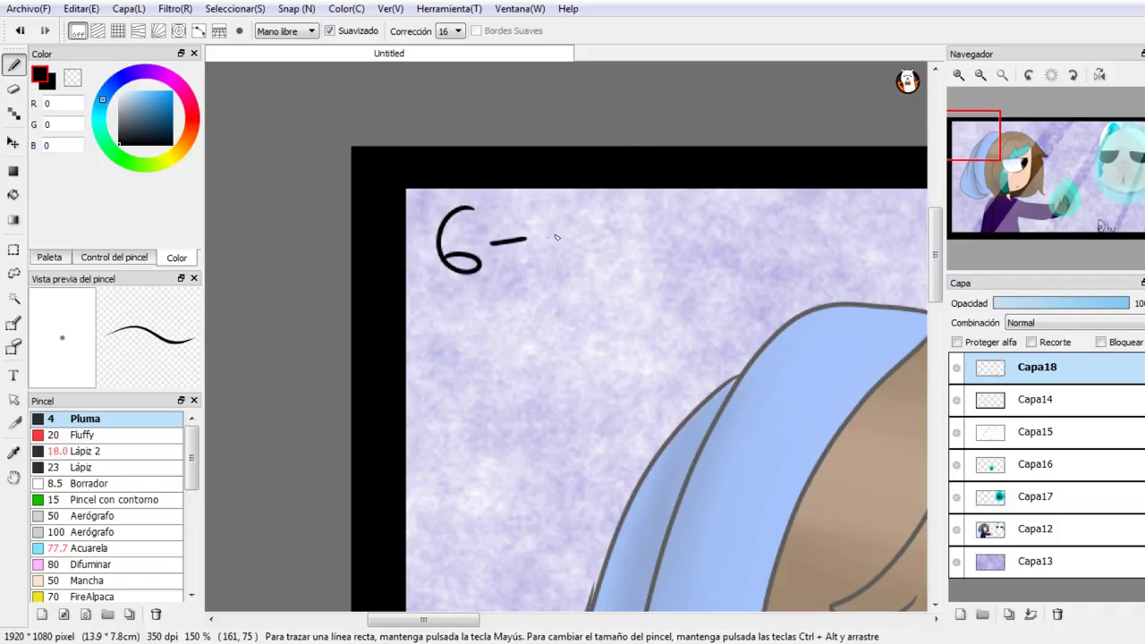
{"action": "left_click_drag", "start_coordinate": [548, 225], "coordinate": [567, 268]}
{"action": "left_click_drag", "start_coordinate": [589, 224], "coordinate": [611, 280]}
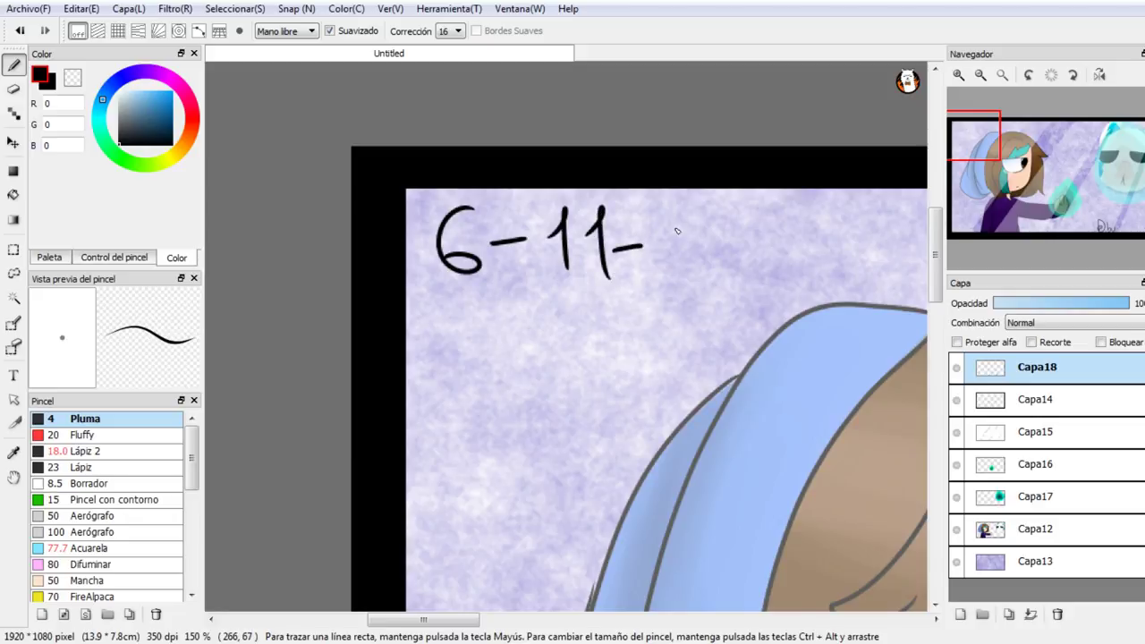
{"action": "left_click_drag", "start_coordinate": [683, 198], "coordinate": [705, 266]}
{"action": "mouse_move", "coordinate": [735, 210]}
{"action": "left_mouse_down"}
{"action": "mouse_move", "coordinate": [726, 259]}
{"action": "mouse_move", "coordinate": [744, 216]}
{"action": "left_mouse_up"}
{"action": "left_click_drag", "start_coordinate": [766, 201], "coordinate": [758, 269]}
{"action": "mouse_move", "coordinate": [775, 210]}
{"action": "left_mouse_down"}
{"action": "mouse_move", "coordinate": [802, 255]}
{"action": "mouse_move", "coordinate": [808, 228]}
{"action": "left_mouse_up"}
{"action": "mouse_move", "coordinate": [789, 231]}
{"action": "left_mouse_down"}
{"action": "mouse_move", "coordinate": [817, 226]}
{"action": "mouse_move", "coordinate": [857, 262]}
{"action": "mouse_move", "coordinate": [866, 239]}
{"action": "mouse_move", "coordinate": [854, 265]}
{"action": "left_mouse_up"}
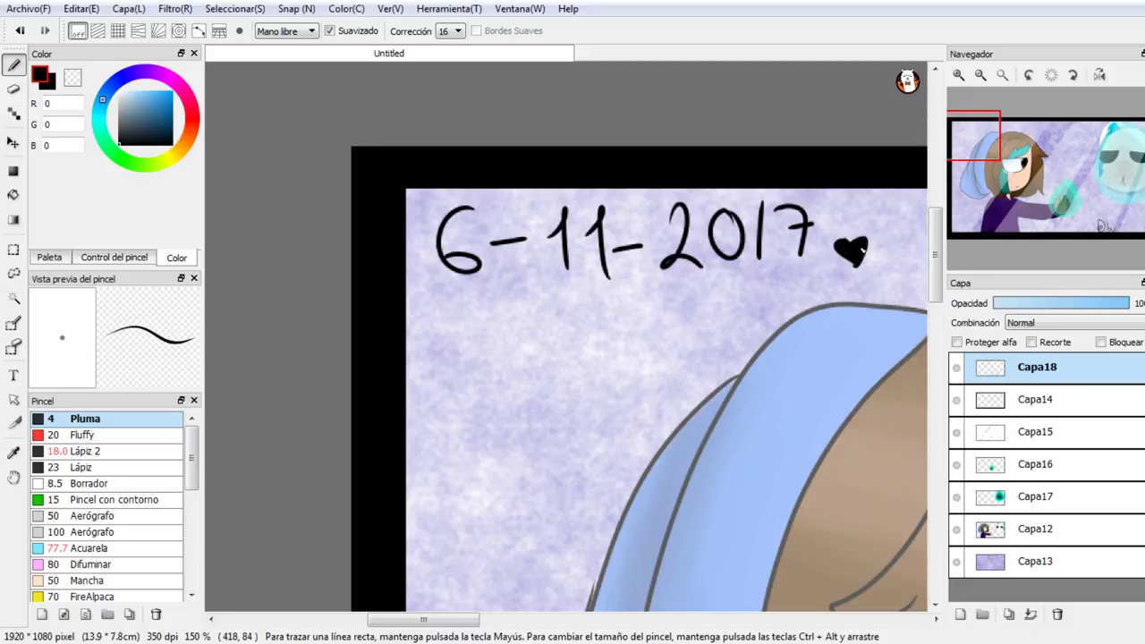
Step: Add a new layer above Capa18 and handwrite "Adios" in large black pen letters across the illustration
{"action": "left_click", "coordinate": [981, 76]}
{"action": "left_click", "coordinate": [981, 76]}
{"action": "left_click", "coordinate": [980, 76]}
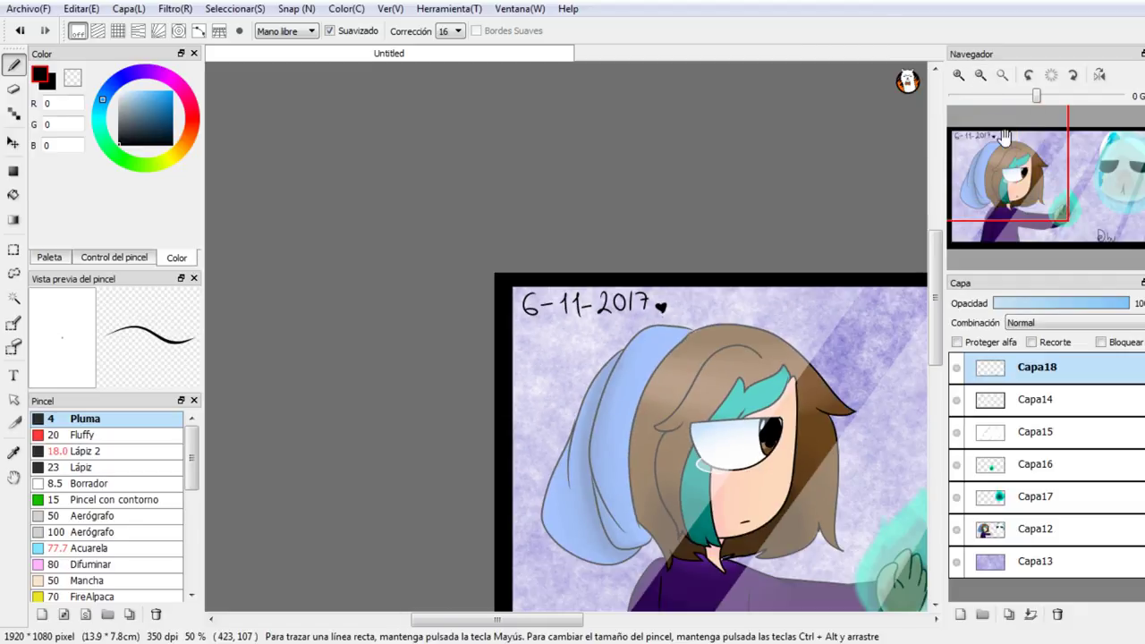
{"action": "left_click_drag", "start_coordinate": [1049, 178], "coordinate": [1051, 182]}
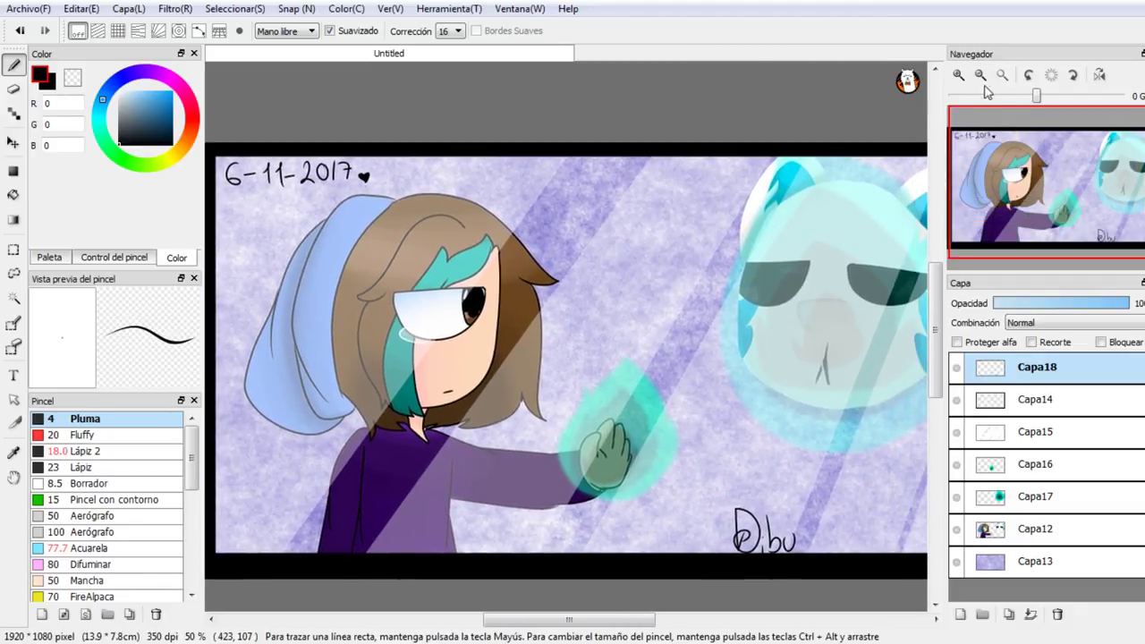
{"action": "left_click", "coordinate": [980, 75]}
{"action": "left_click", "coordinate": [960, 614]}
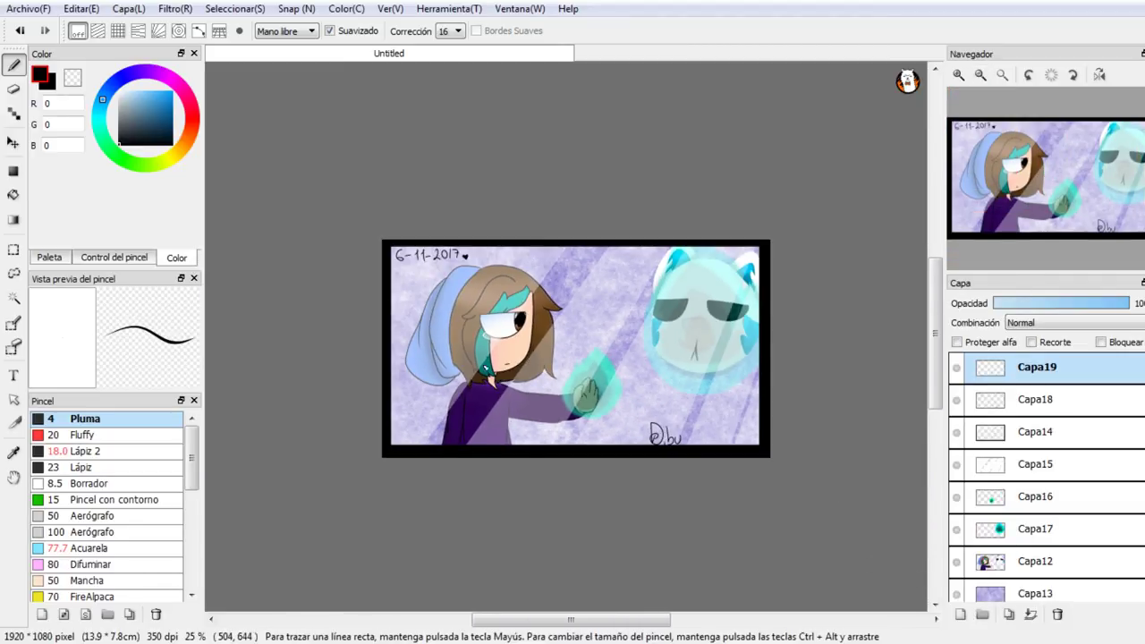
{"action": "left_click_drag", "start_coordinate": [438, 286], "coordinate": [489, 374]}
{"action": "left_click_drag", "start_coordinate": [433, 346], "coordinate": [473, 332]}
{"action": "mouse_move", "coordinate": [507, 332]}
{"action": "left_mouse_down"}
{"action": "mouse_move", "coordinate": [481, 356]}
{"action": "mouse_move", "coordinate": [501, 269]}
{"action": "mouse_move", "coordinate": [512, 338]}
{"action": "left_mouse_up"}
{"action": "left_click_drag", "start_coordinate": [526, 333], "coordinate": [561, 326]}
{"action": "mouse_move", "coordinate": [598, 310]}
{"action": "left_mouse_down"}
{"action": "mouse_move", "coordinate": [610, 337]}
{"action": "mouse_move", "coordinate": [586, 358]}
{"action": "left_mouse_up"}
Step: Hide the artwork layers Capa12, Capa13, Capa17, Capa16, Capa15 and Capa14
{"action": "left_click", "coordinate": [959, 75]}
{"action": "left_click", "coordinate": [959, 75]}
{"action": "left_click_drag", "start_coordinate": [1040, 164], "coordinate": [1042, 182]}
{"action": "left_click", "coordinate": [957, 561]}
{"action": "left_click", "coordinate": [957, 593]}
{"action": "left_click", "coordinate": [956, 529]}
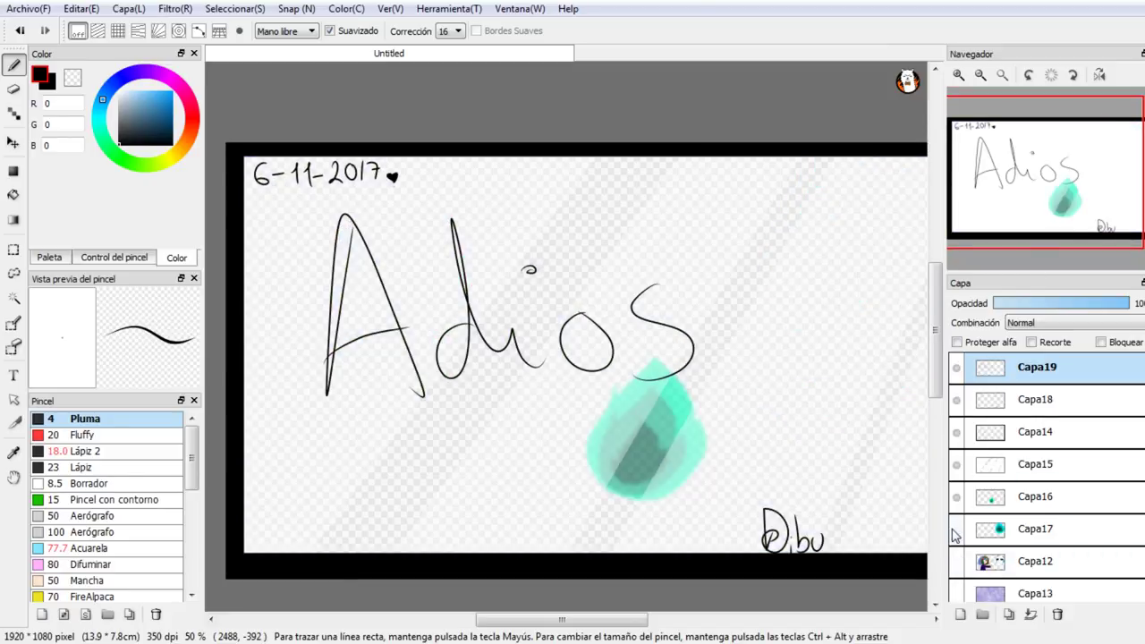
{"action": "left_click", "coordinate": [957, 497]}
{"action": "left_click", "coordinate": [957, 464]}
{"action": "left_click", "coordinate": [956, 434]}
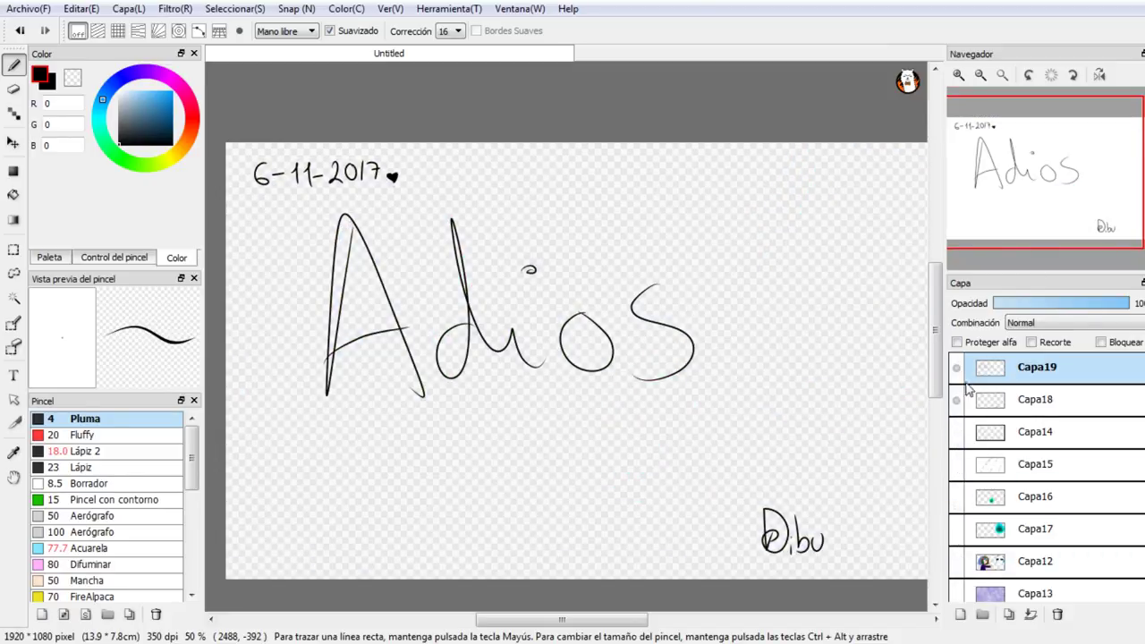
Step: Hide the handwriting layers Capa18 and Capa19, and delete the "Adios" layer Capa19
{"action": "left_click", "coordinate": [956, 400]}
{"action": "left_click", "coordinate": [956, 368]}
{"action": "left_click", "coordinate": [957, 403]}
{"action": "left_click", "coordinate": [955, 402]}
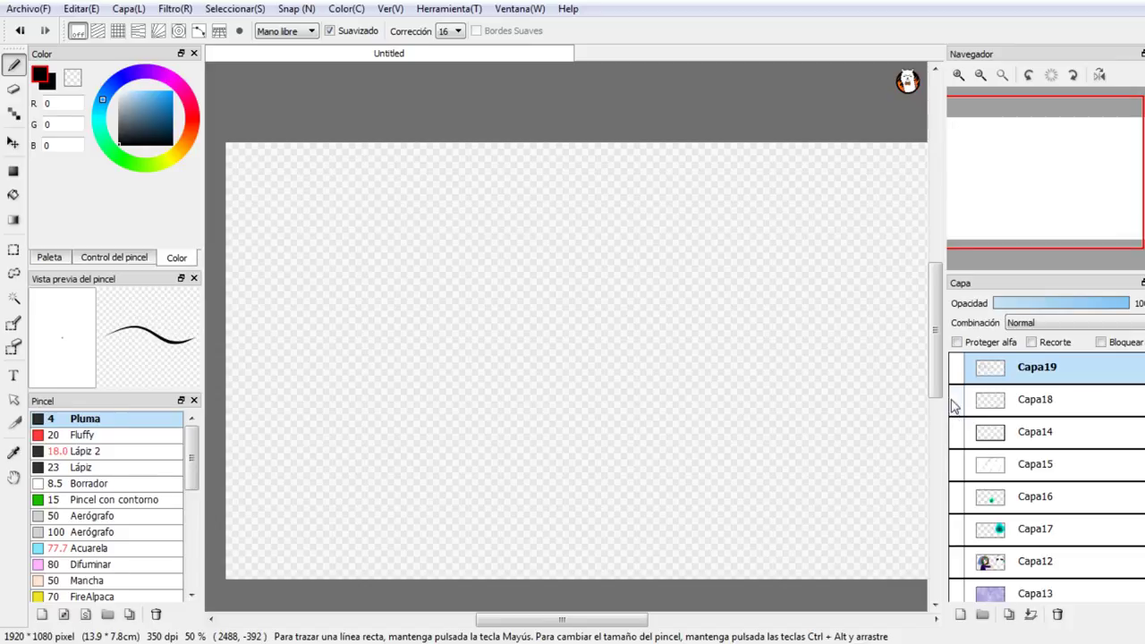
{"action": "left_click", "coordinate": [956, 367]}
{"action": "left_click", "coordinate": [1057, 615]}
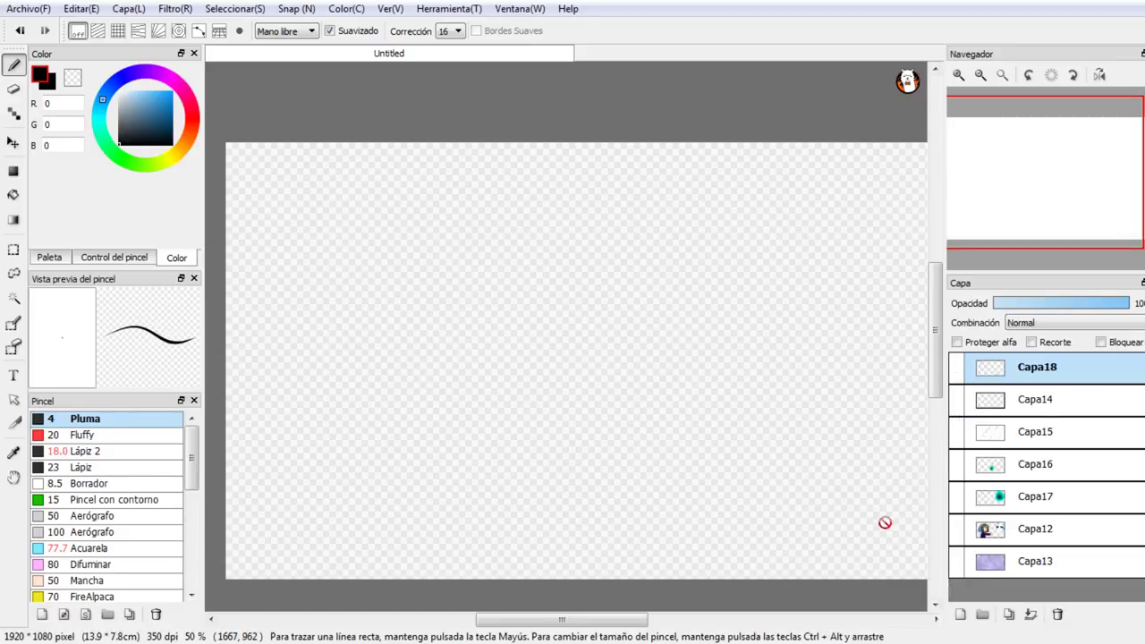